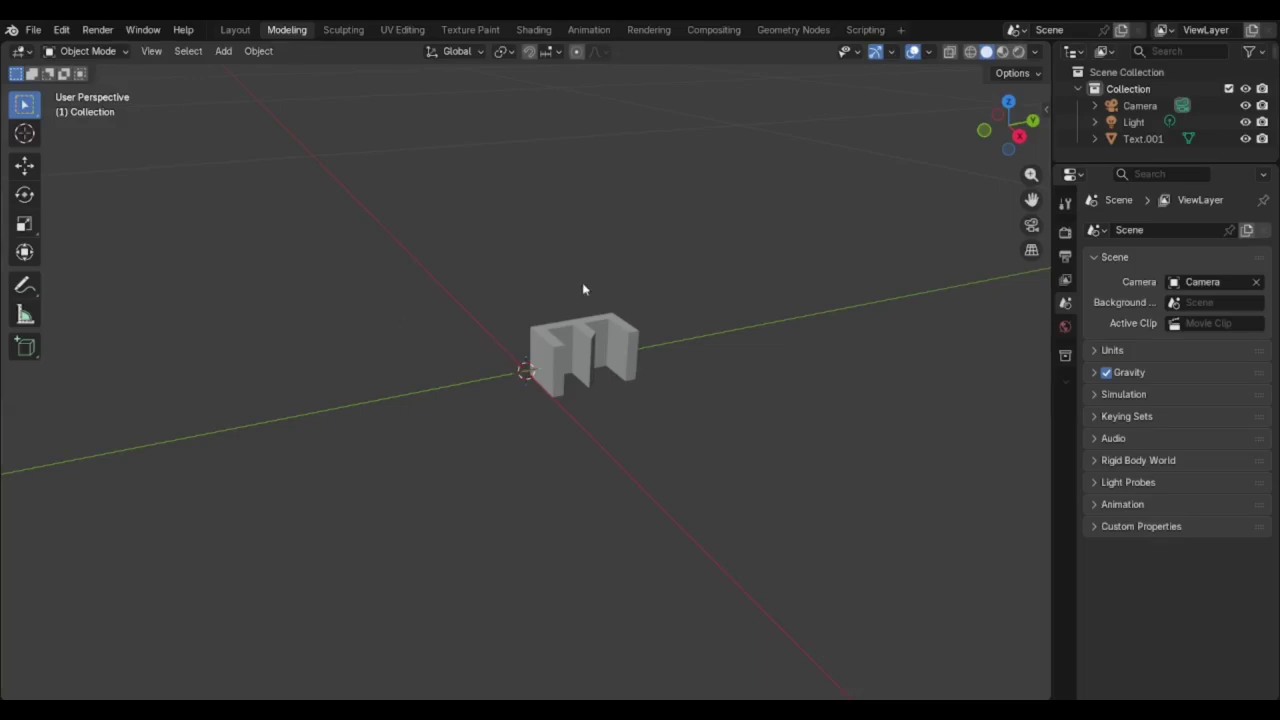
- Examine the extruded letter E from several angles and its front faces in Edit Mode, returning to Object Mode
middle_drag(583, 284, 528, 344)
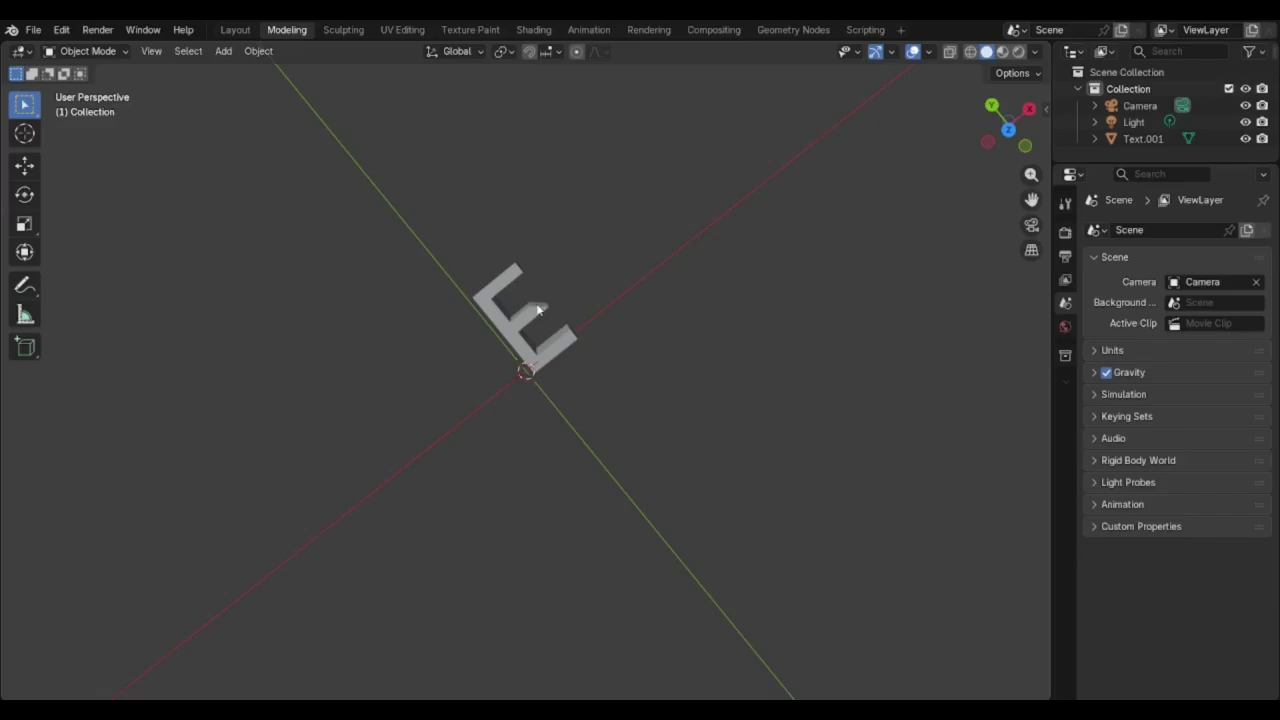
click(538, 310)
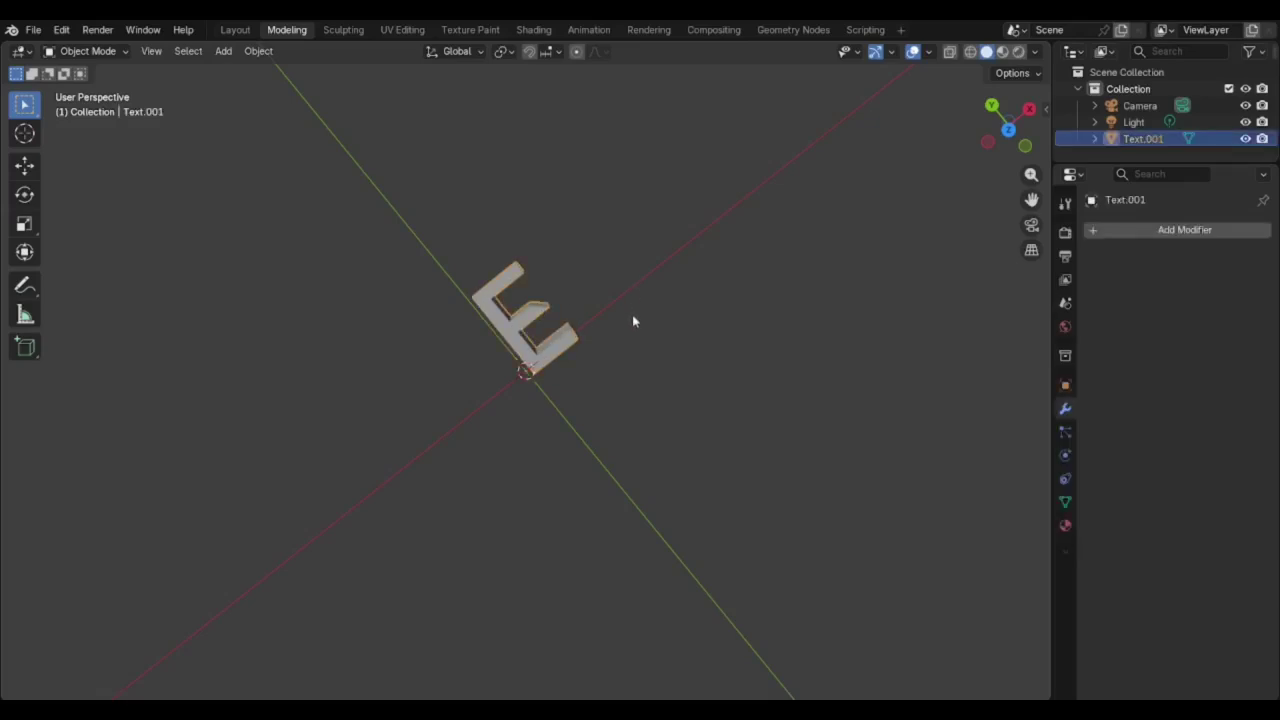
middle_drag(633, 321, 656, 254)
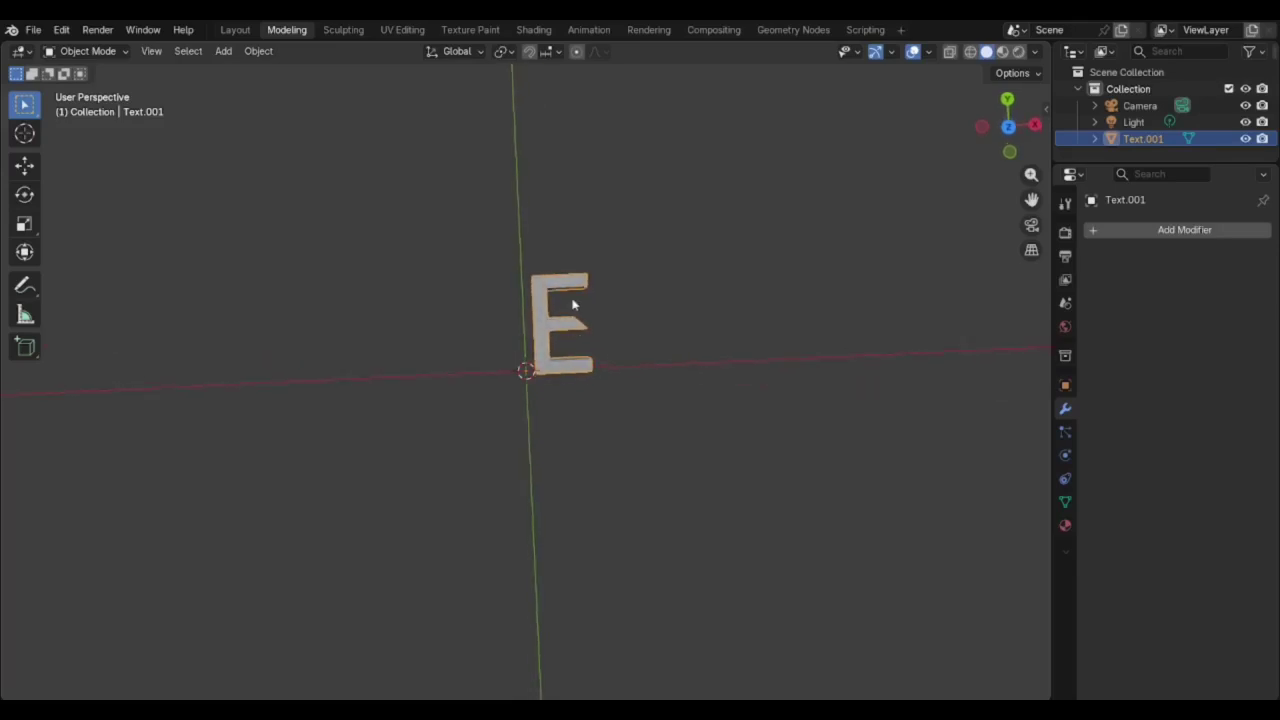
click(80, 52)
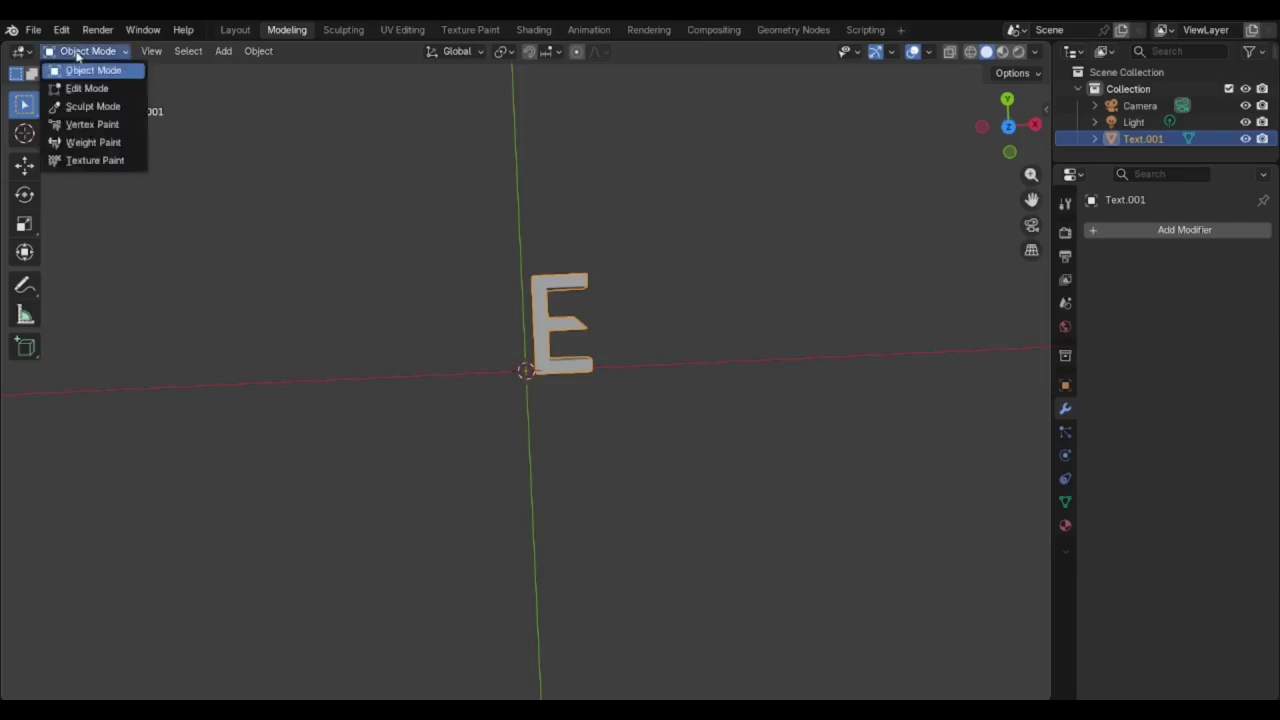
click(78, 96)
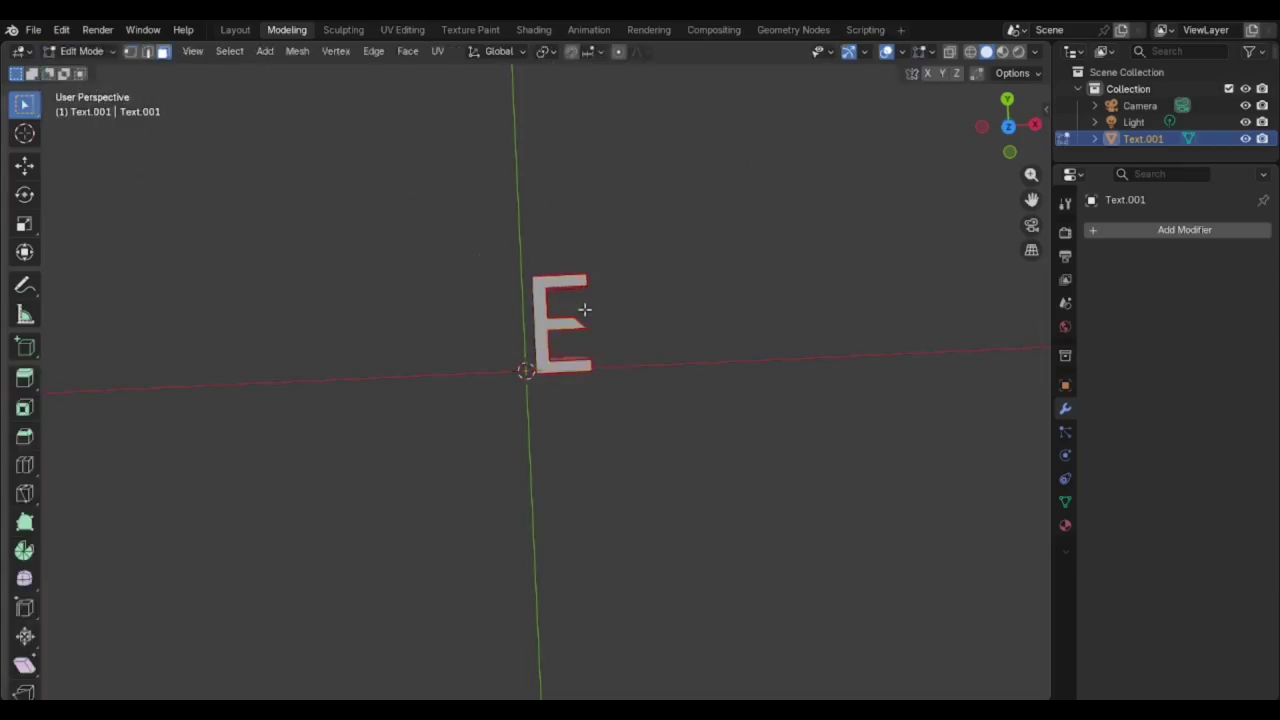
middle_drag(583, 309, 520, 258)
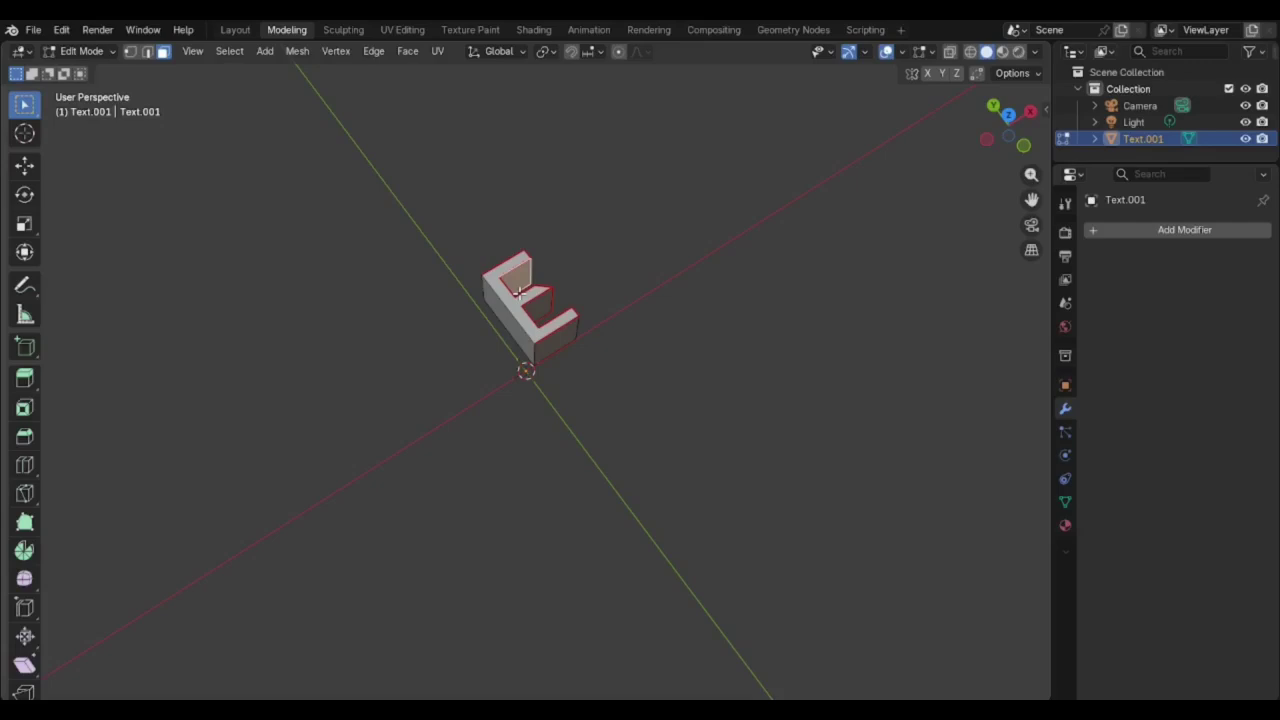
click(513, 294)
click(496, 281)
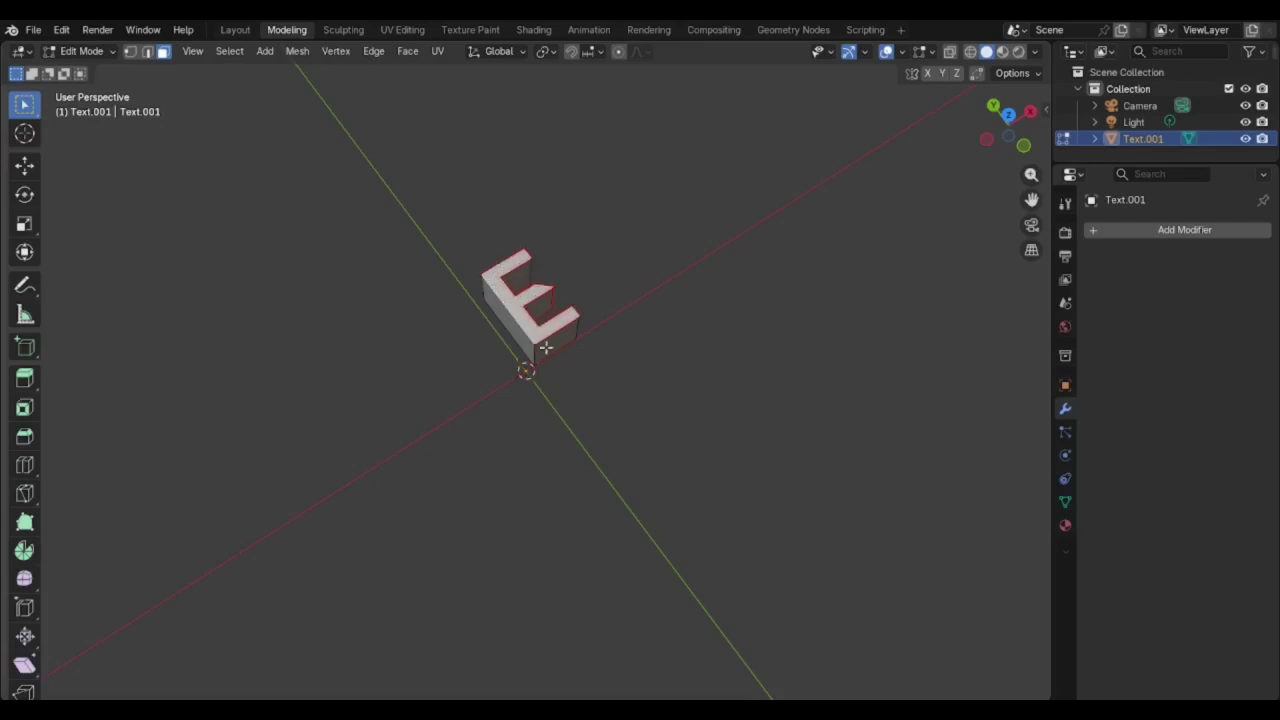
click(82, 51)
click(93, 69)
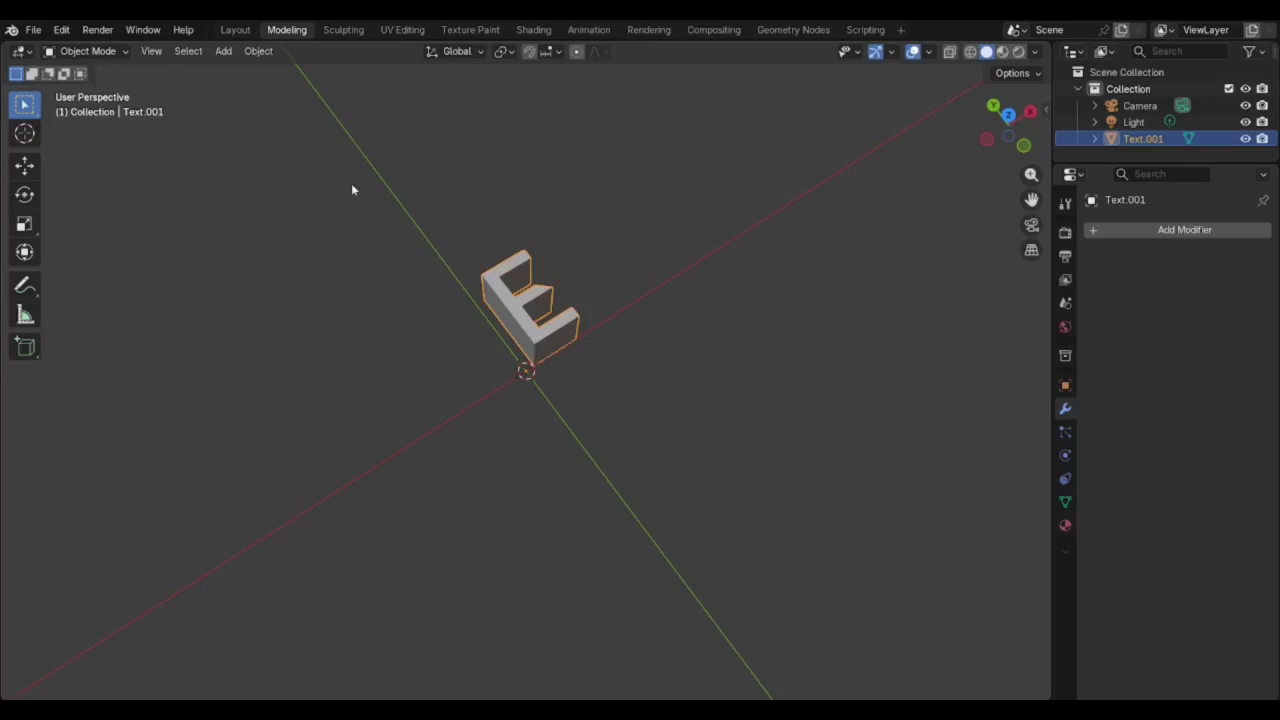
- Compare the letter E in the front and top orthographic views, ending in the front view with the letter selected
middle_drag(561, 231, 480, 271)
key(KP_1)
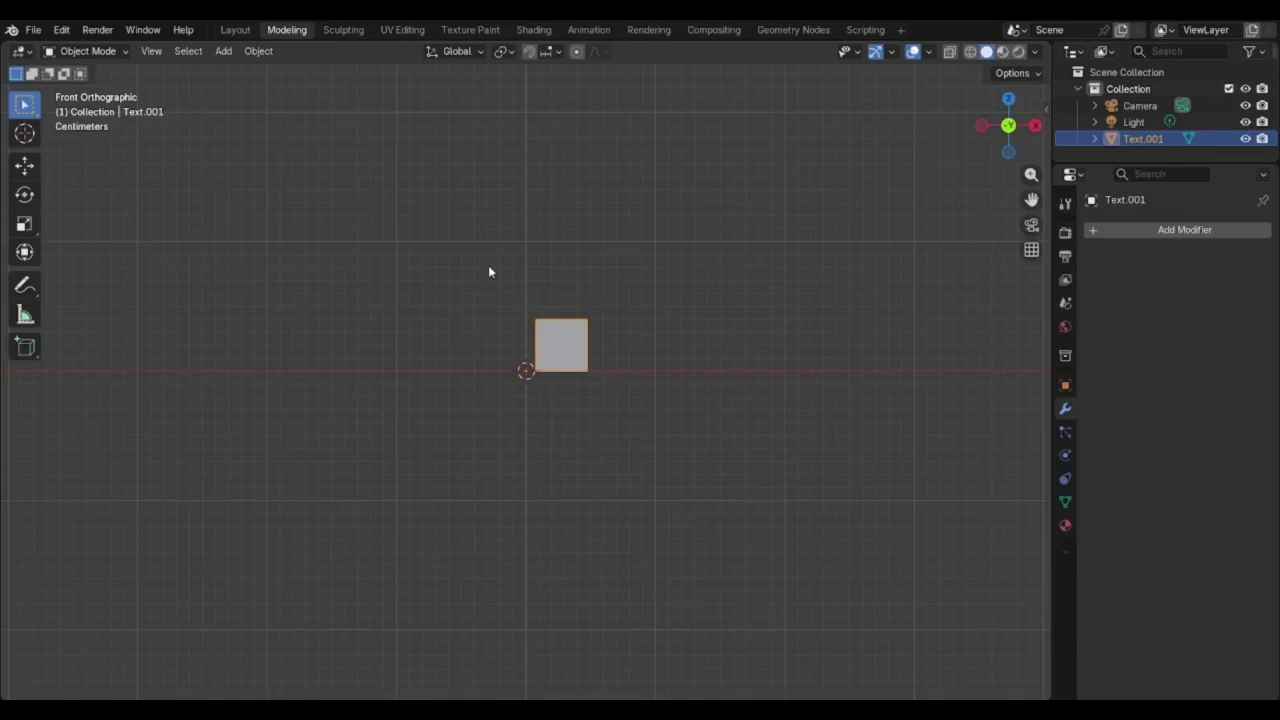
key(KP_7)
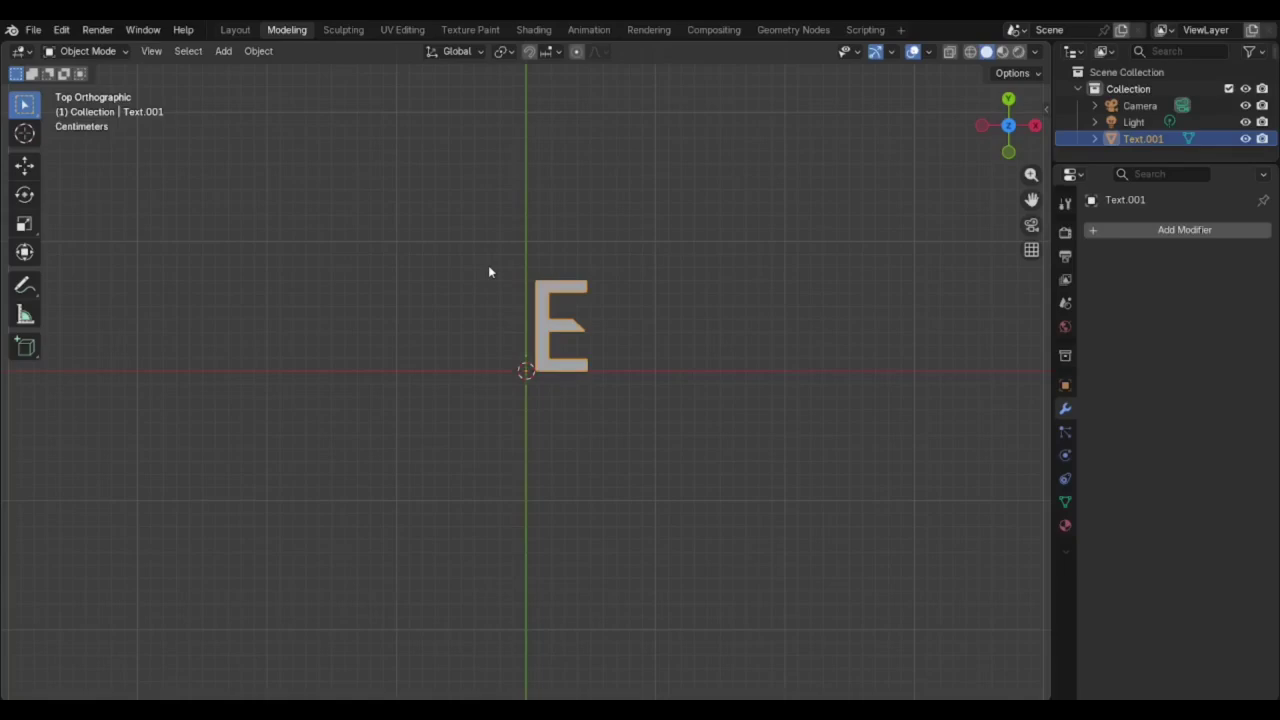
click(643, 610)
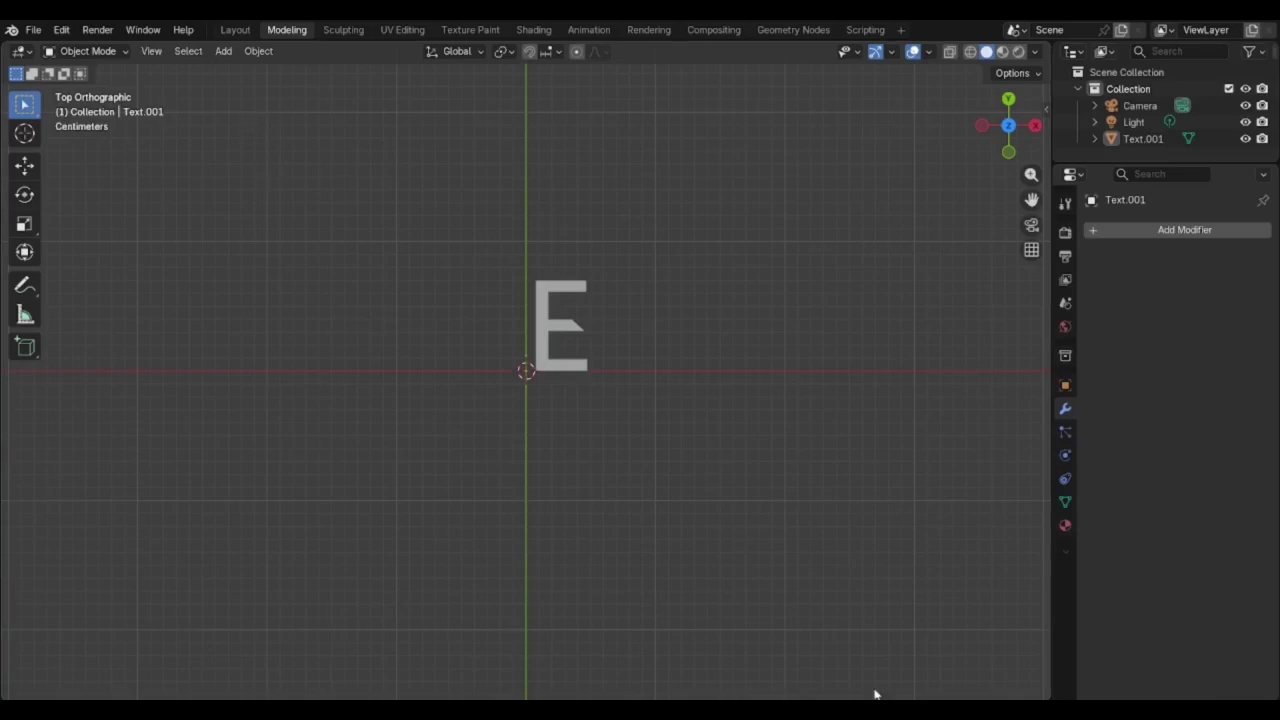
click(220, 51)
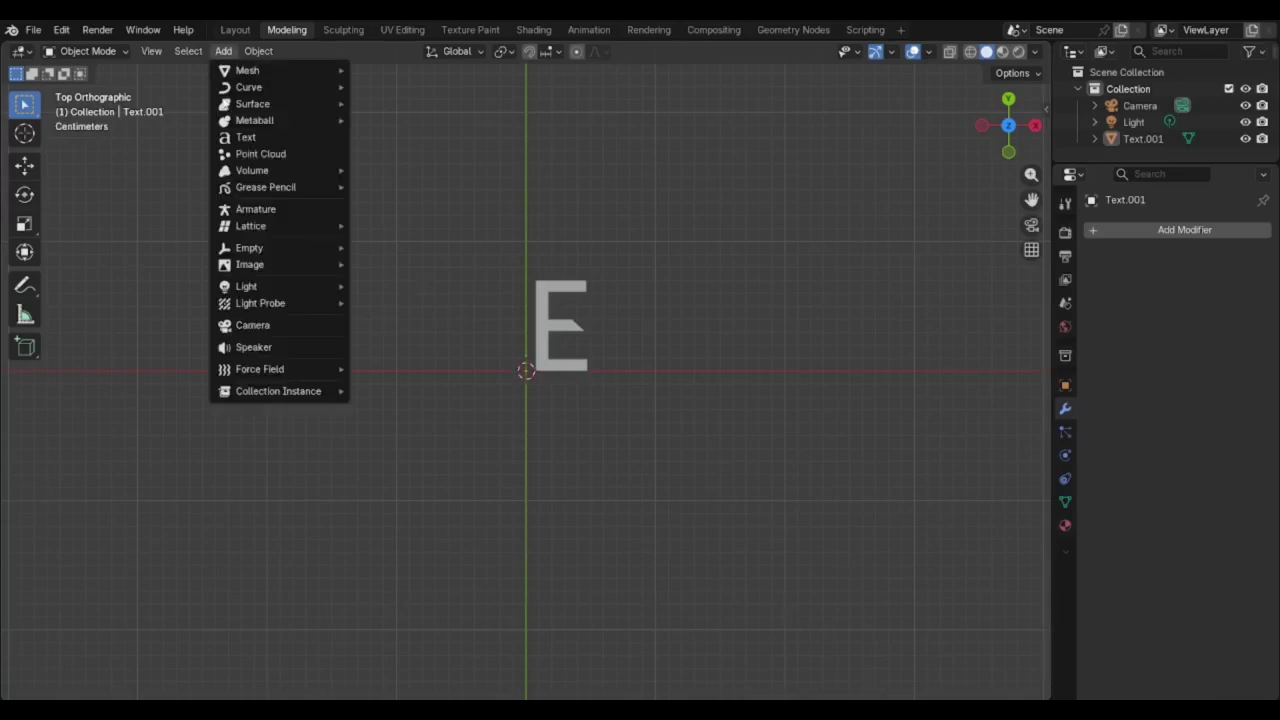
mouse_move(263, 268)
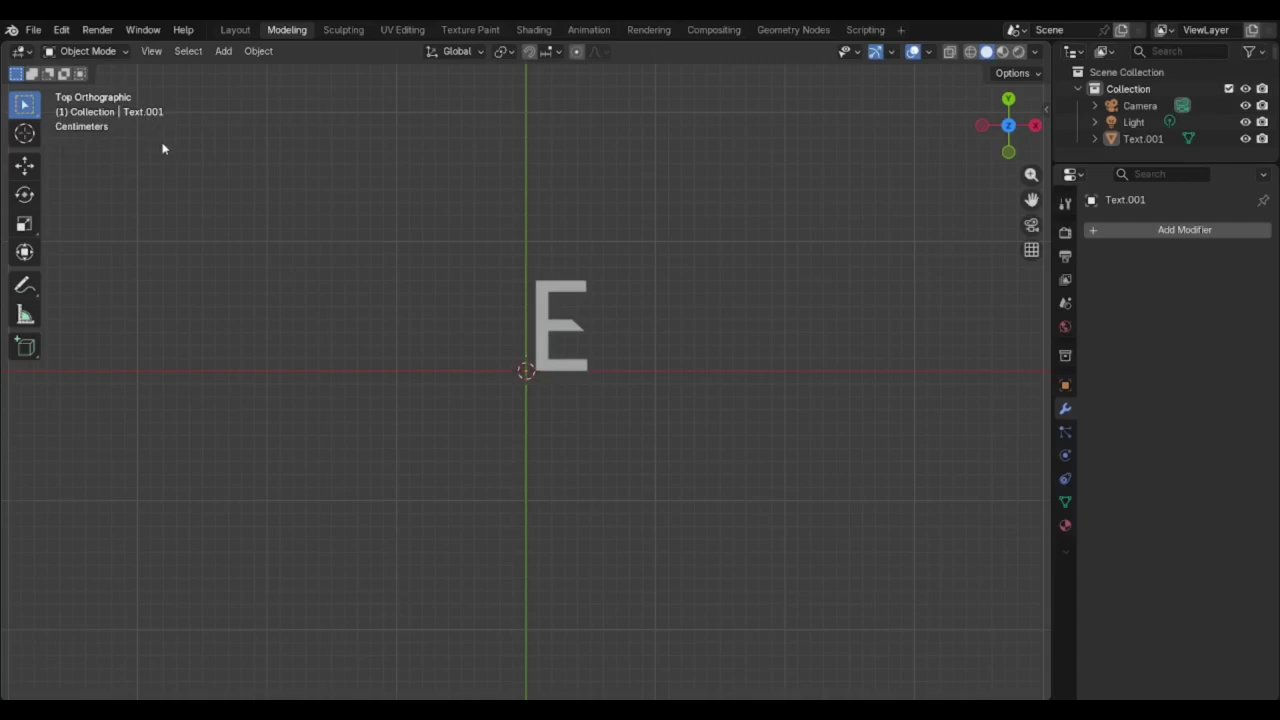
key(KP_1)
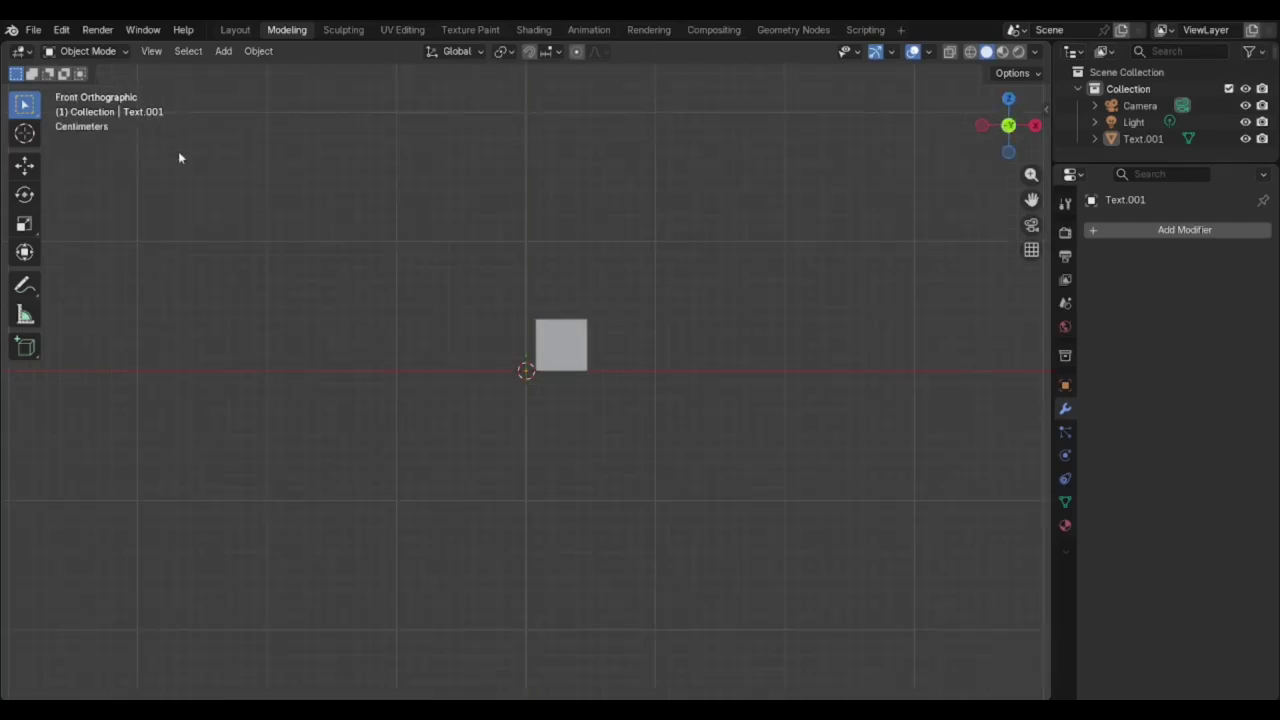
scroll(567, 330, up, 3)
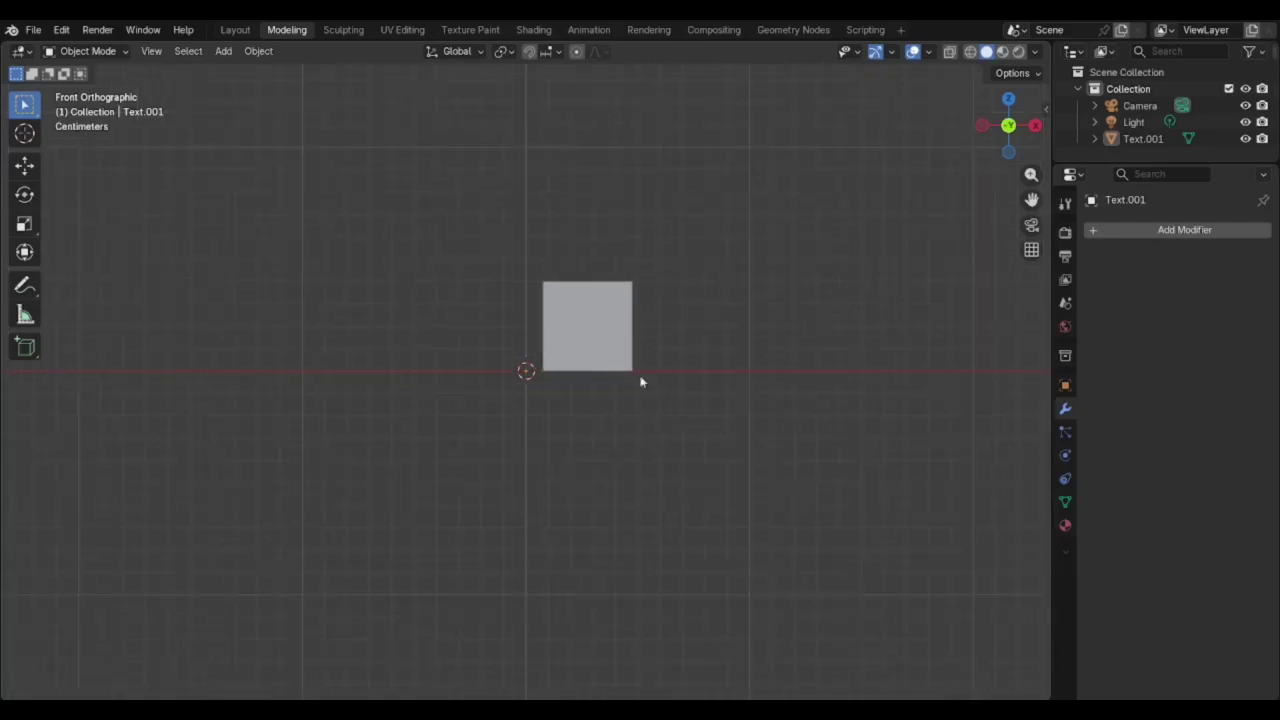
click(596, 316)
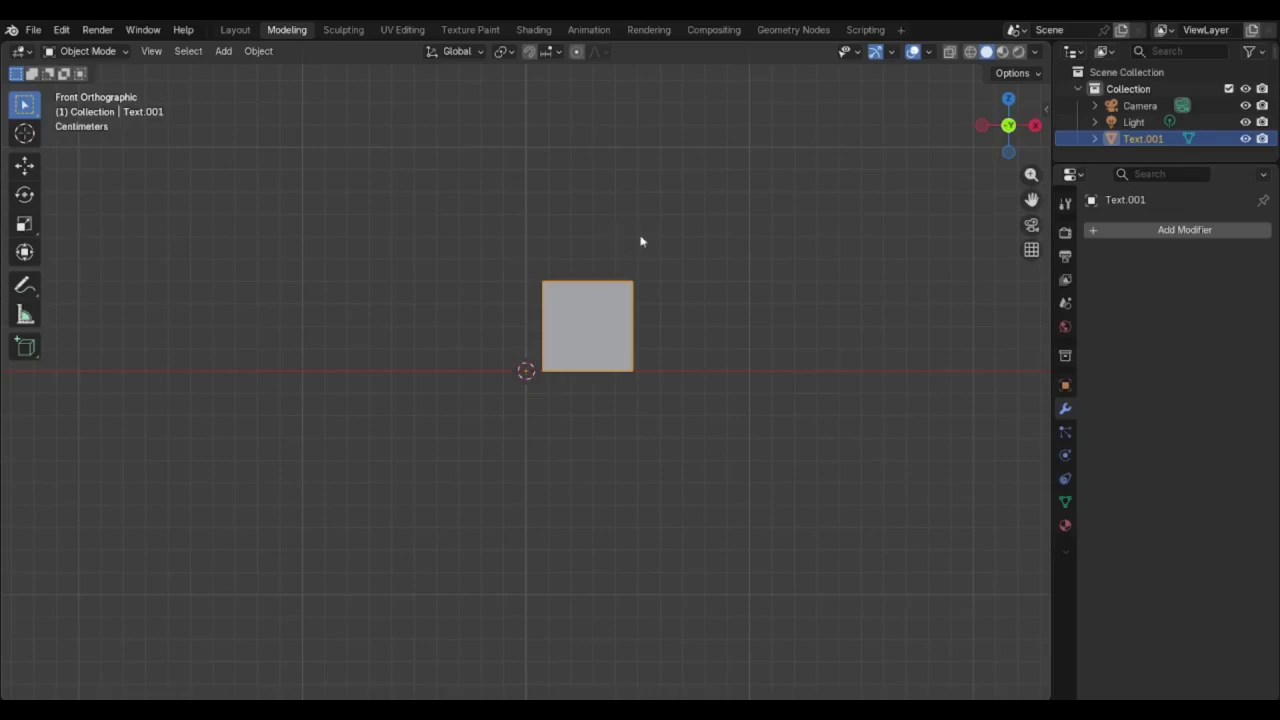
key(KP_7)
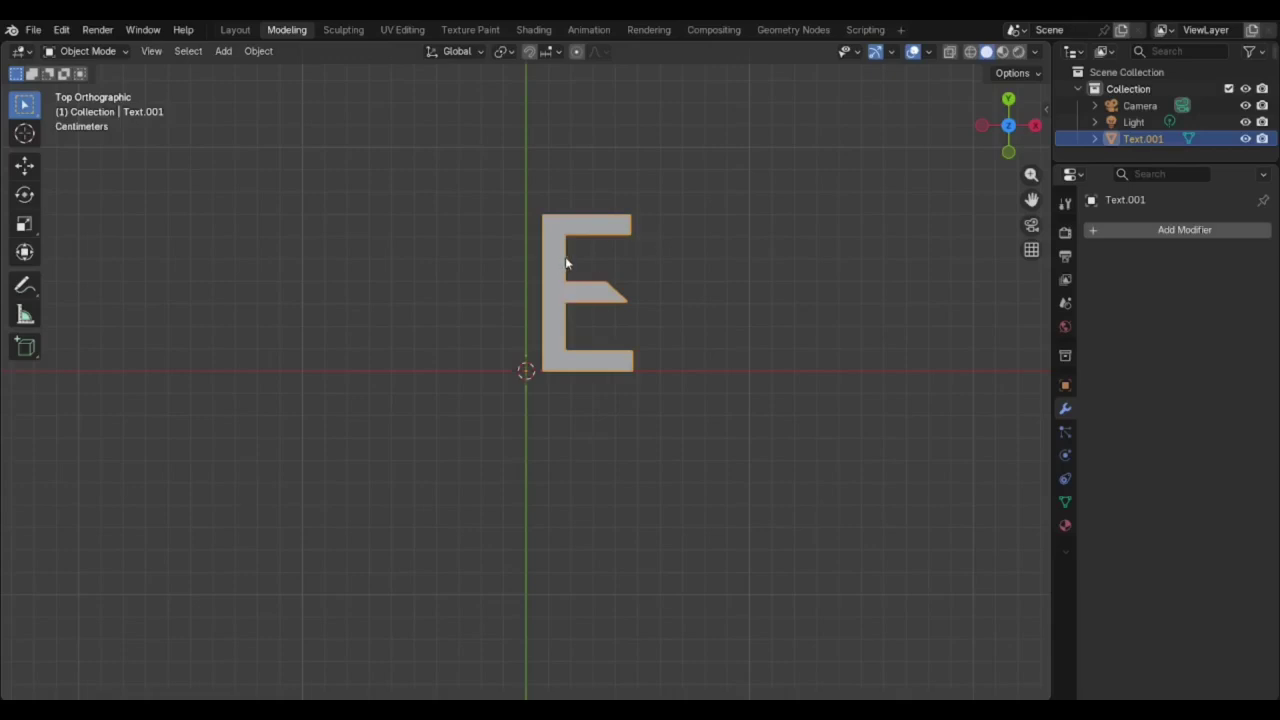
key(KP_1)
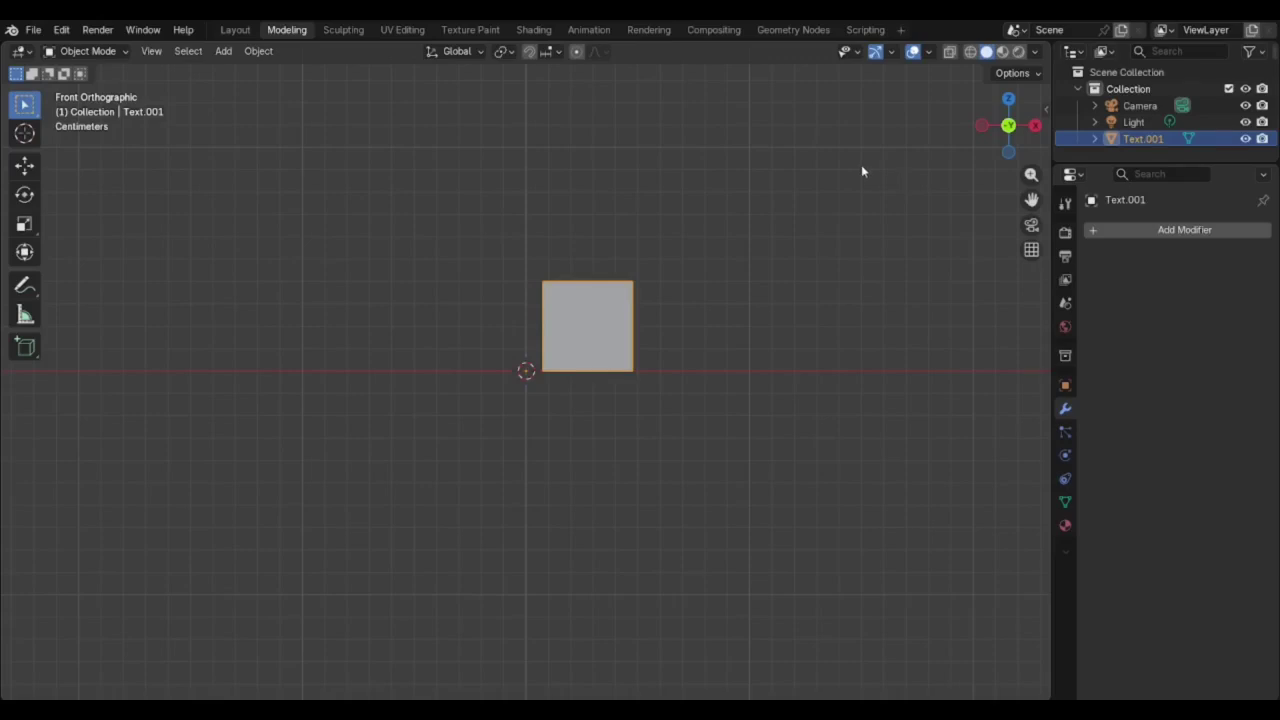
key(r)
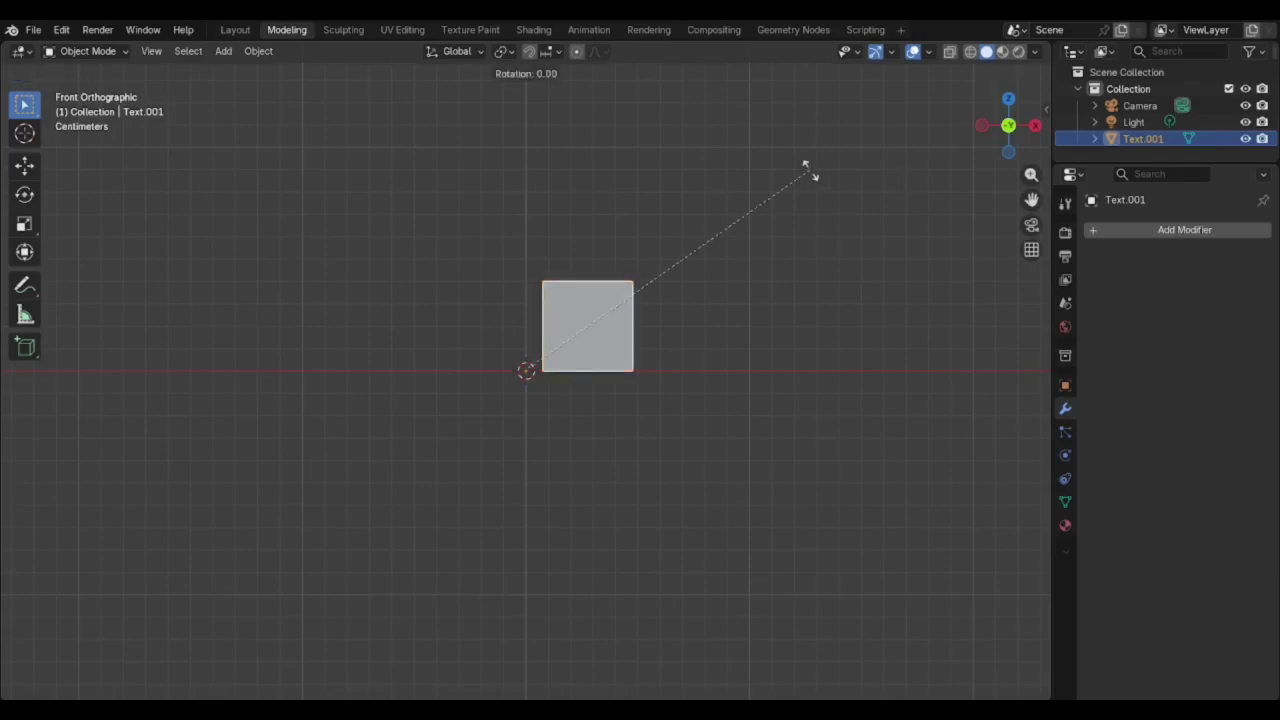
key(x)
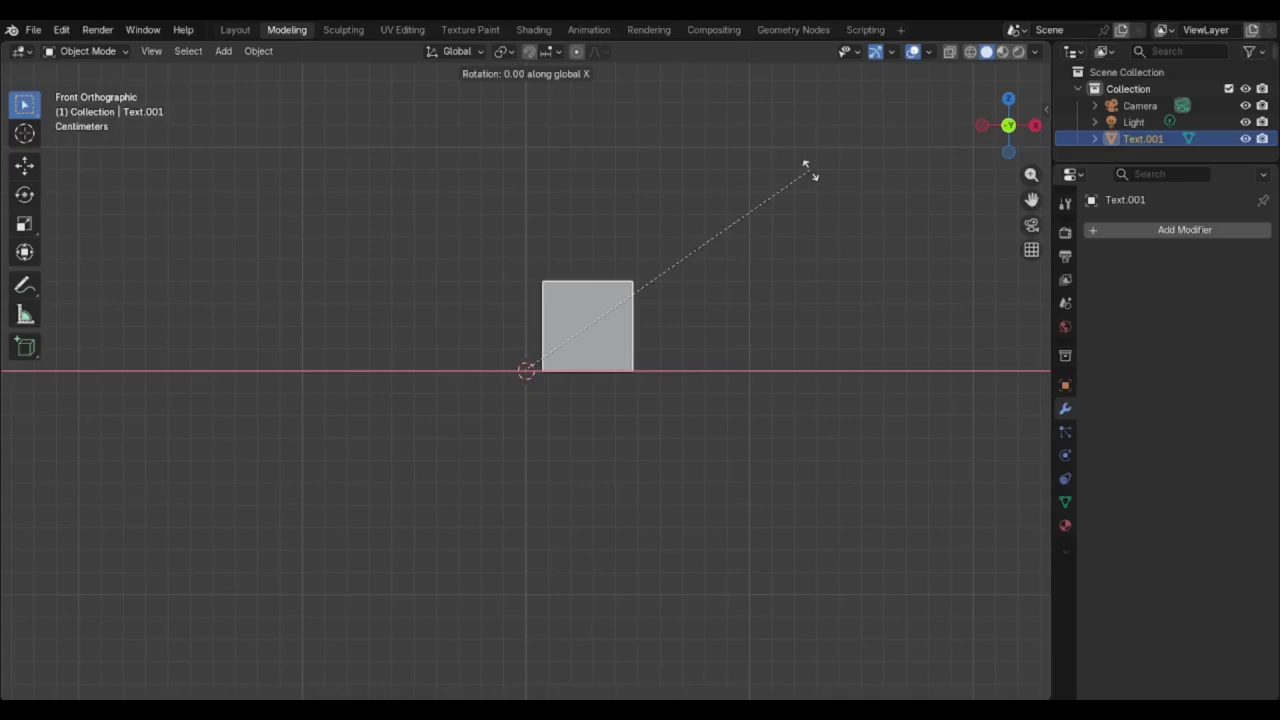
click(789, 193)
- Rotate the letter E freehand about the global X axis by about -120°
click(593, 321)
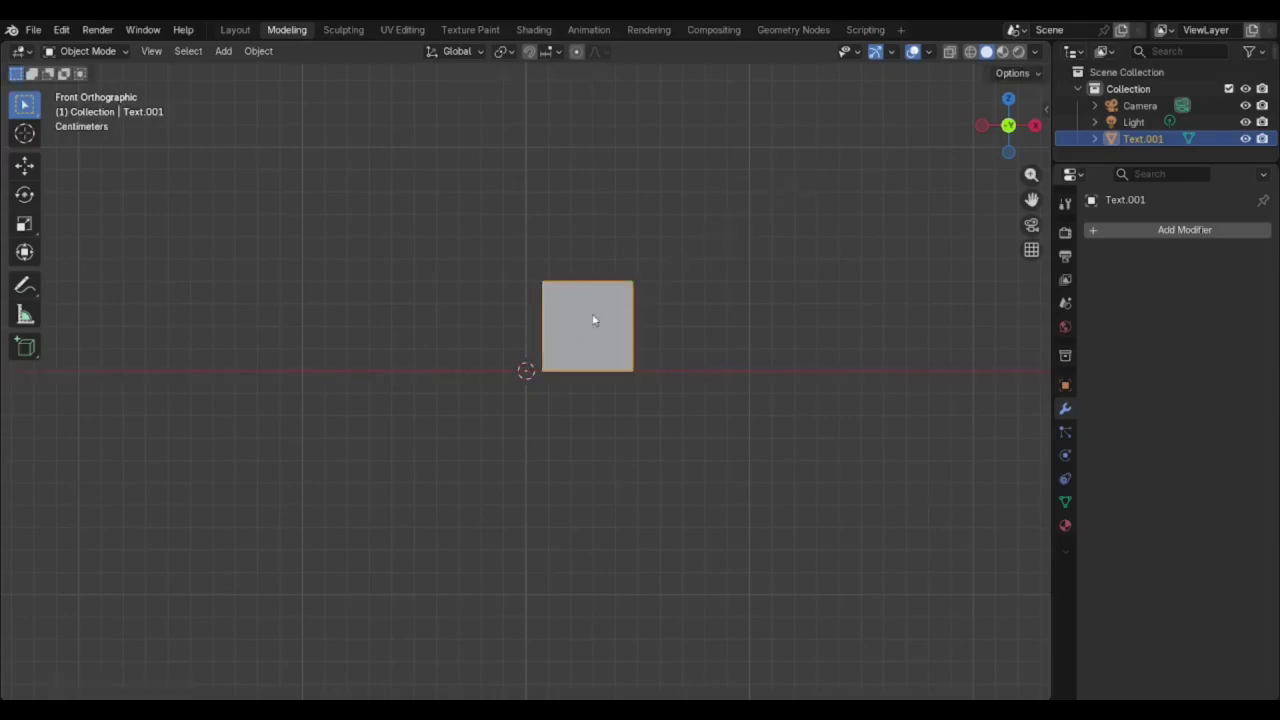
key(r)
key(x)
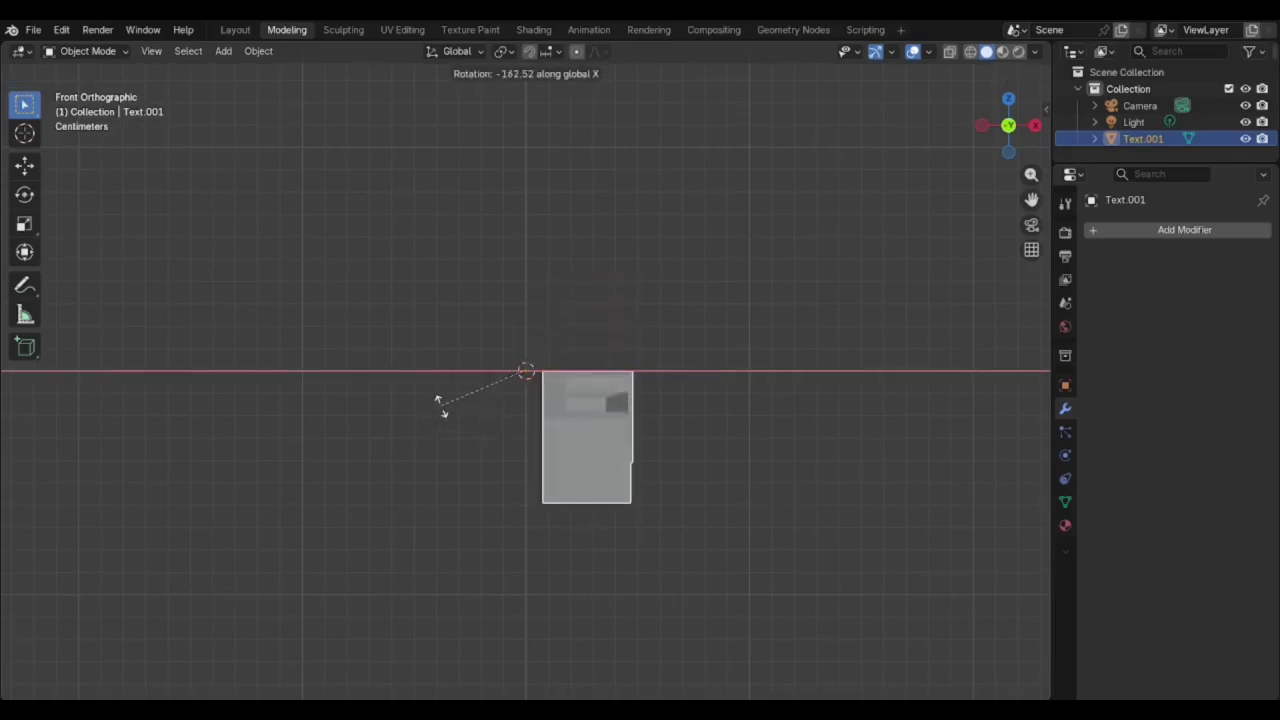
click(451, 368)
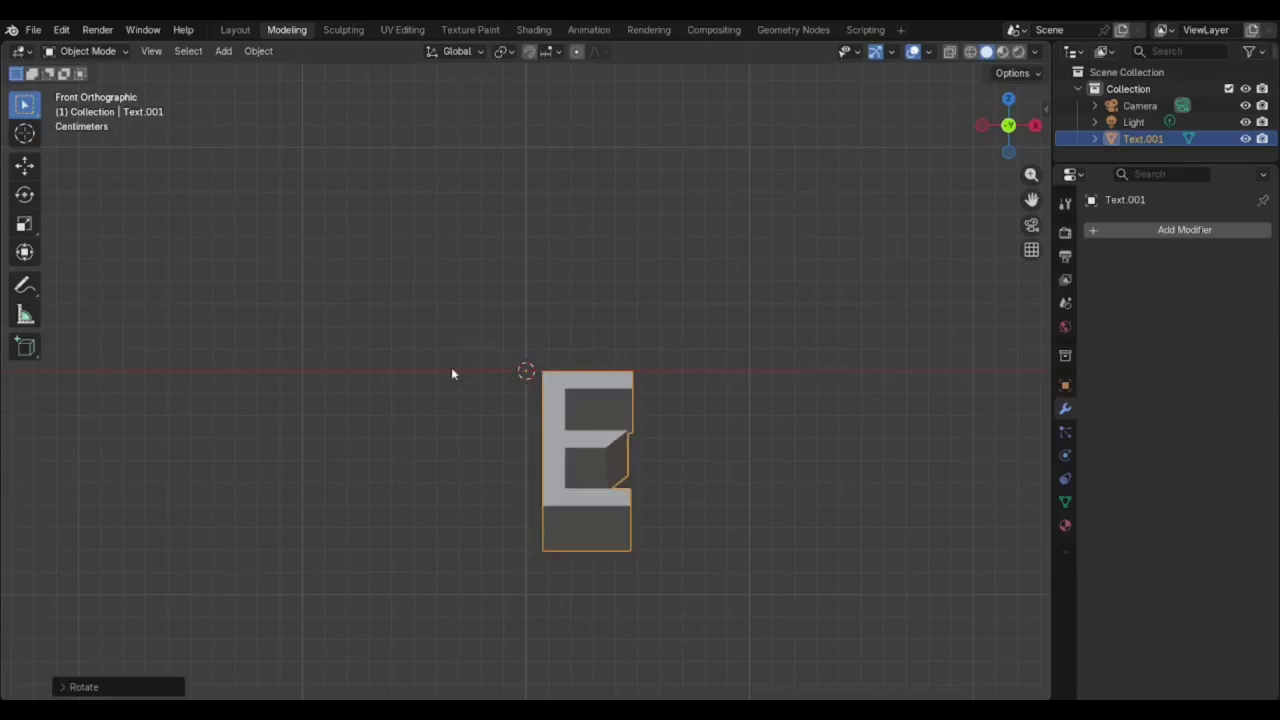
- Set the rotation angle of the letter E about the global X axis to -90°
click(76, 687)
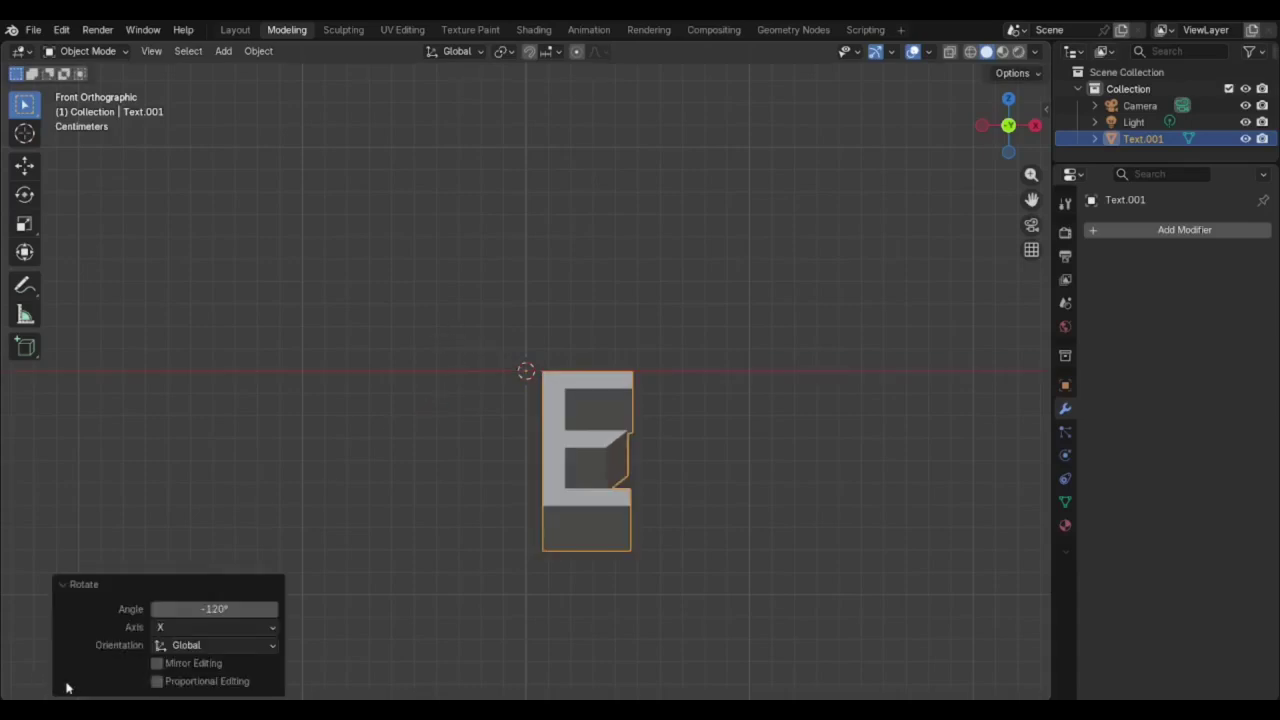
click(215, 609)
click(164, 610)
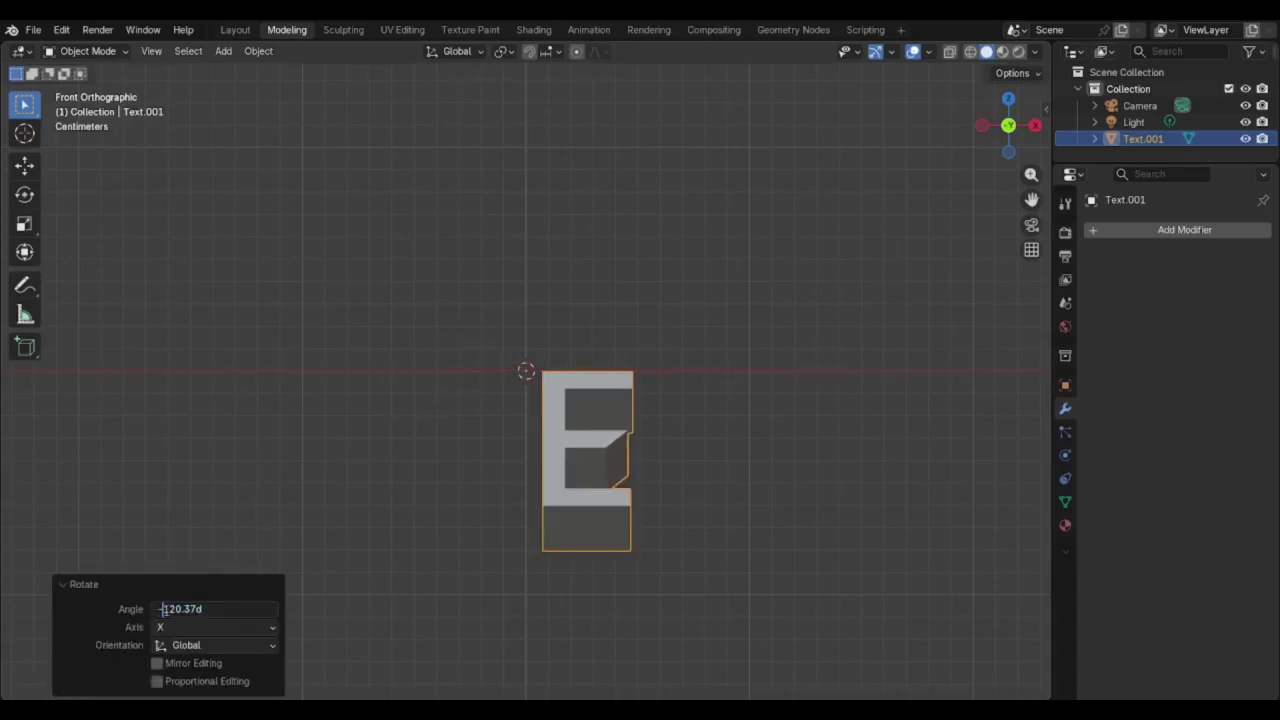
key(ctrl+a)
text(-1)
key(BackSpace)
text(90)
key(Return)
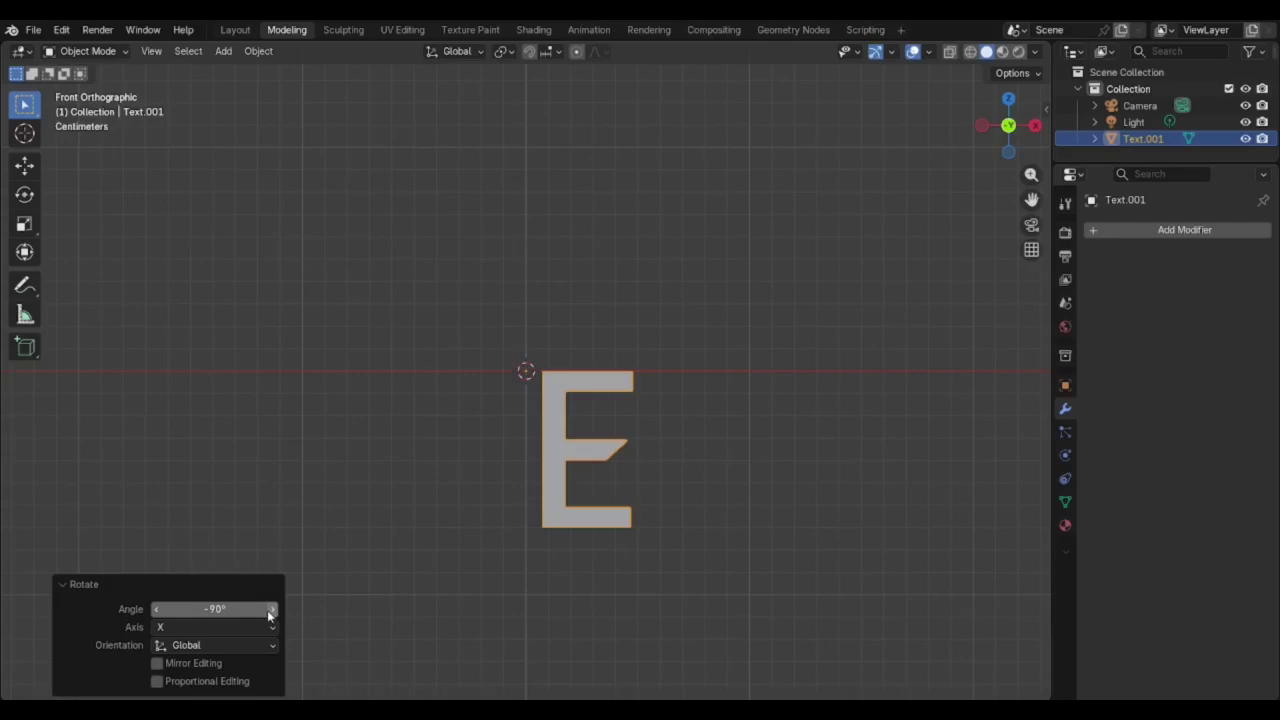
- Set the letter E's X-axis rotation angle to 90° and deselect the letter
click(185, 610)
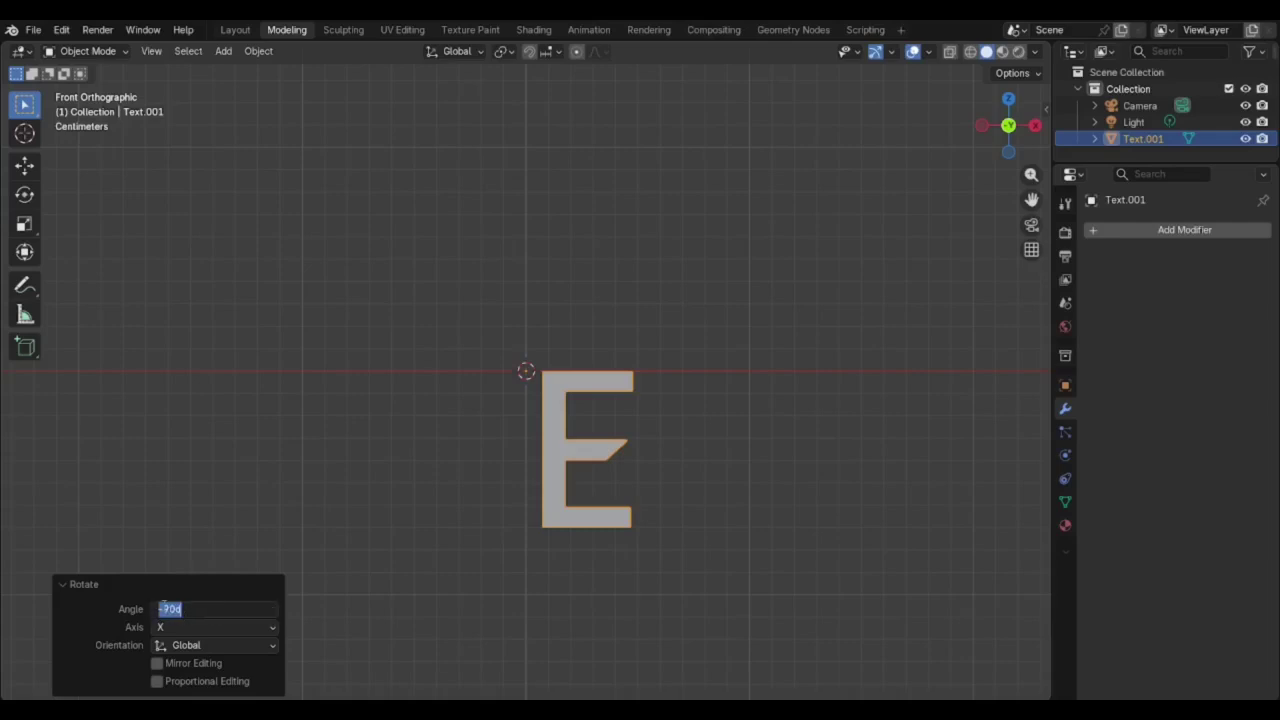
text(90)
key(Return)
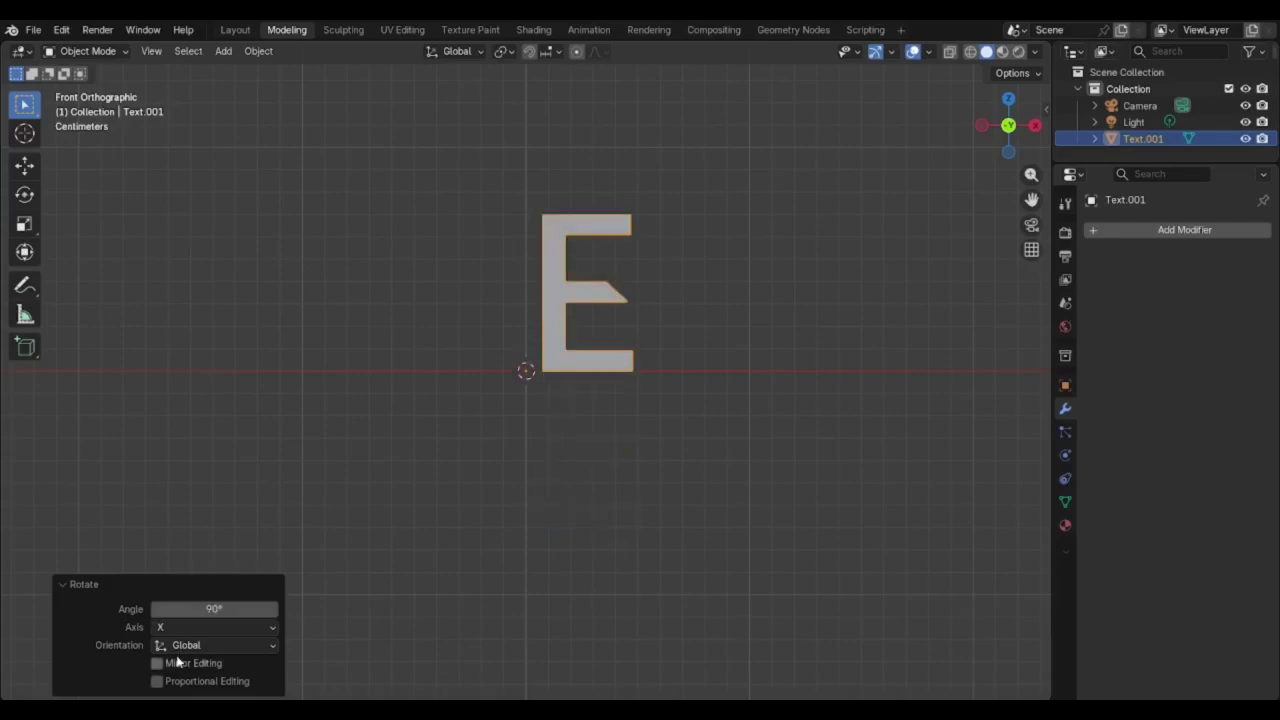
click(727, 231)
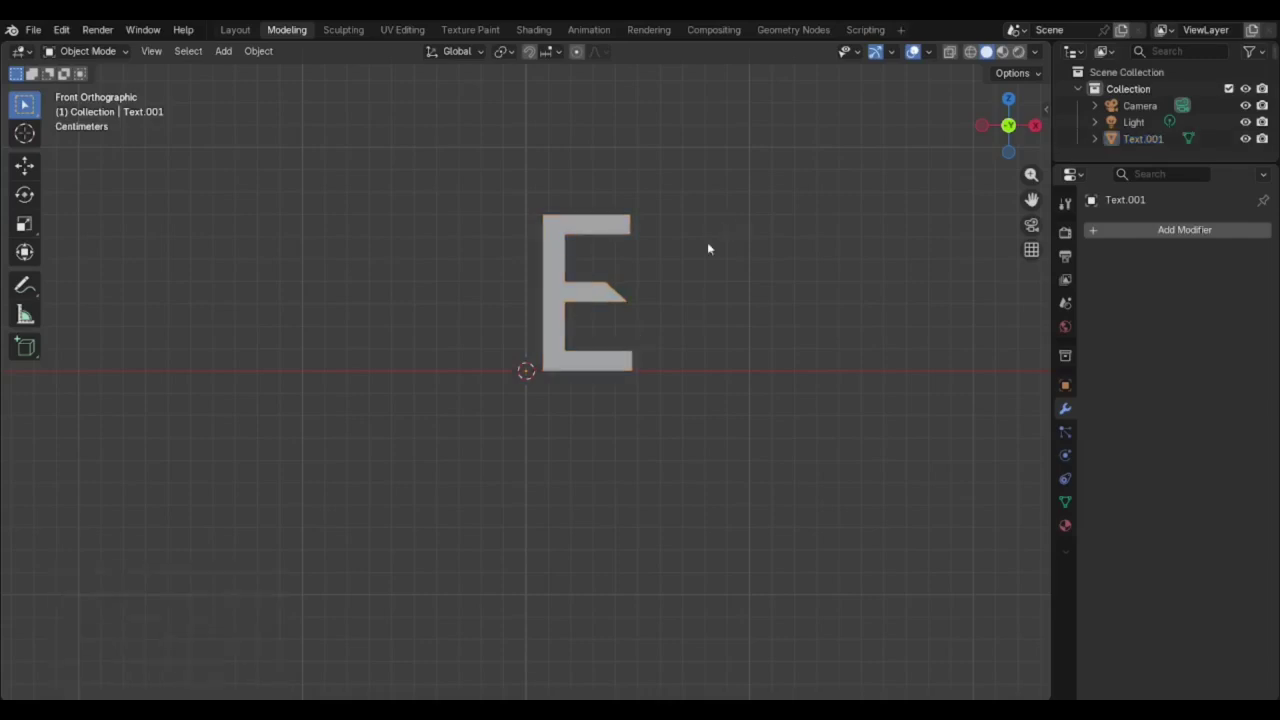
- Inspect the rotated letter E in the top and right orthographic views, checking wireframe shading and returning to solid
click(600, 232)
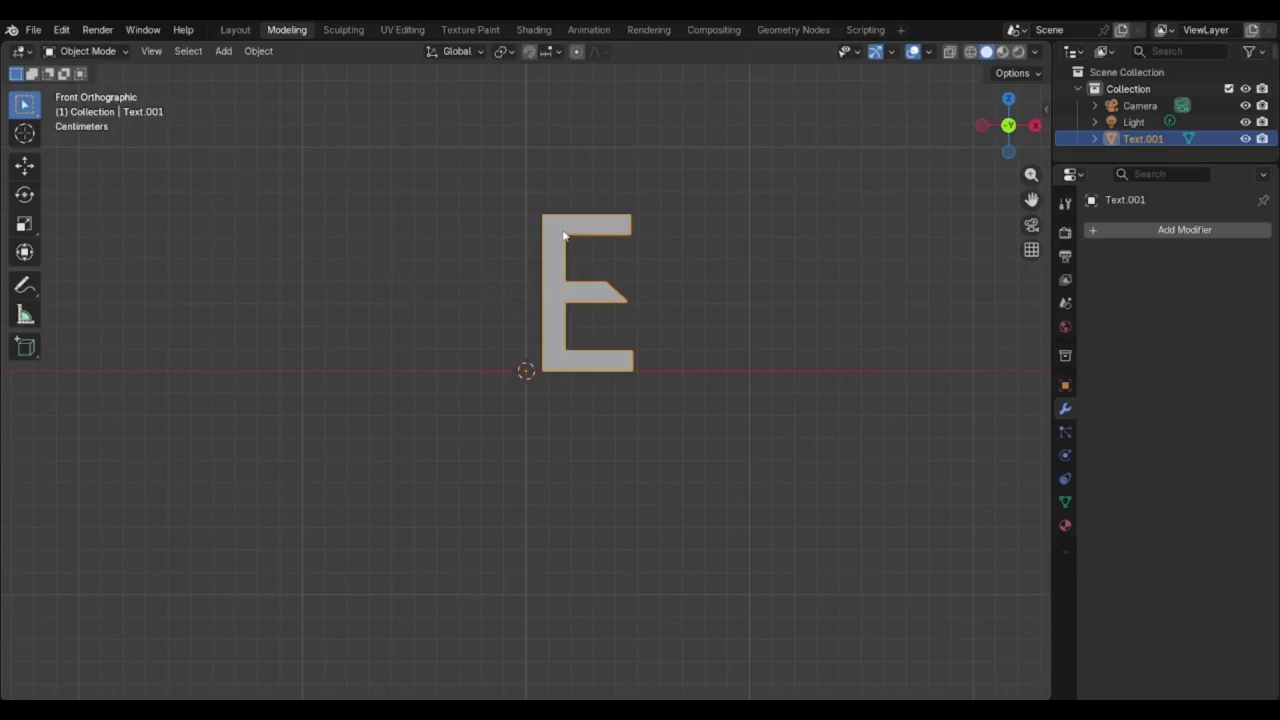
key(KP_7)
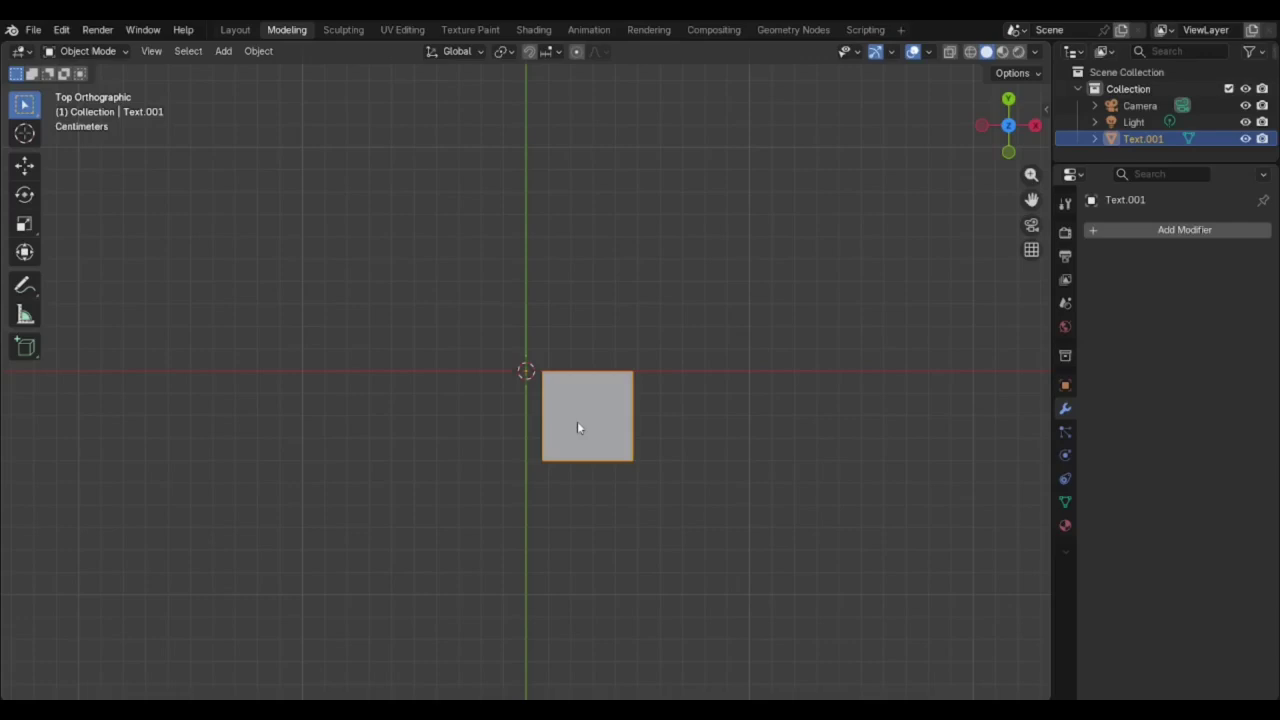
key(KP_3)
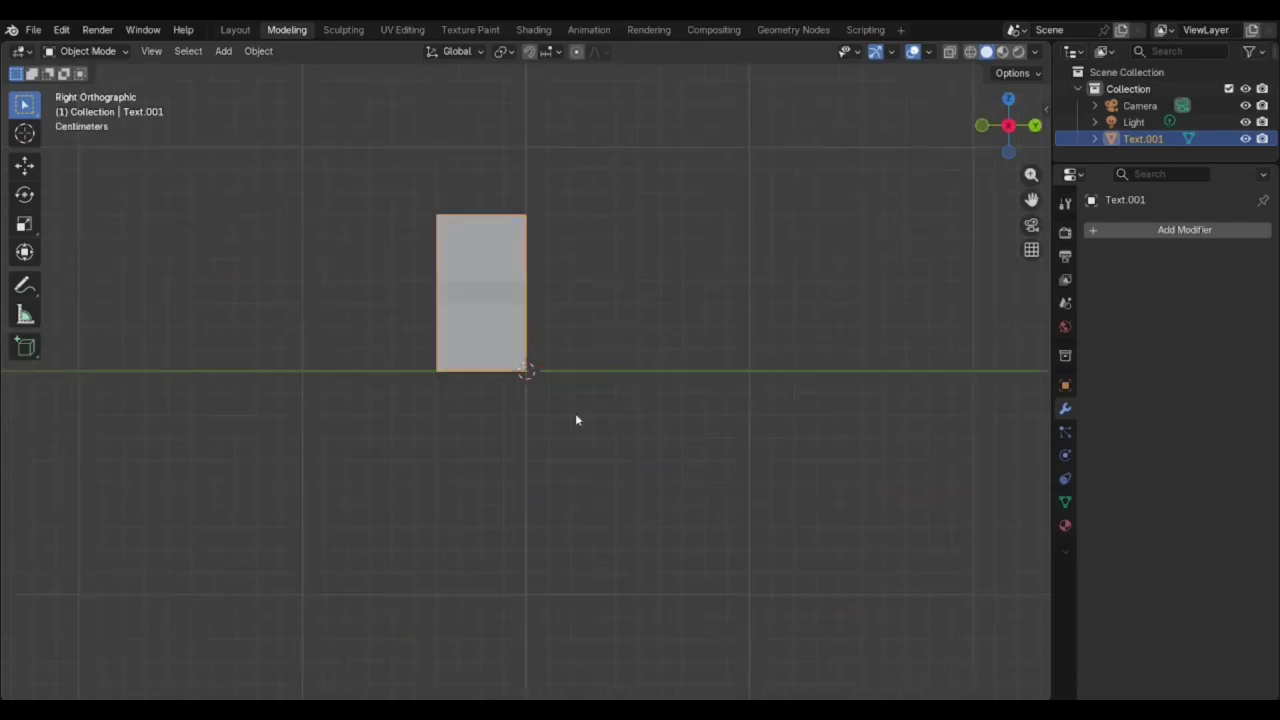
scroll(517, 326, up, 2)
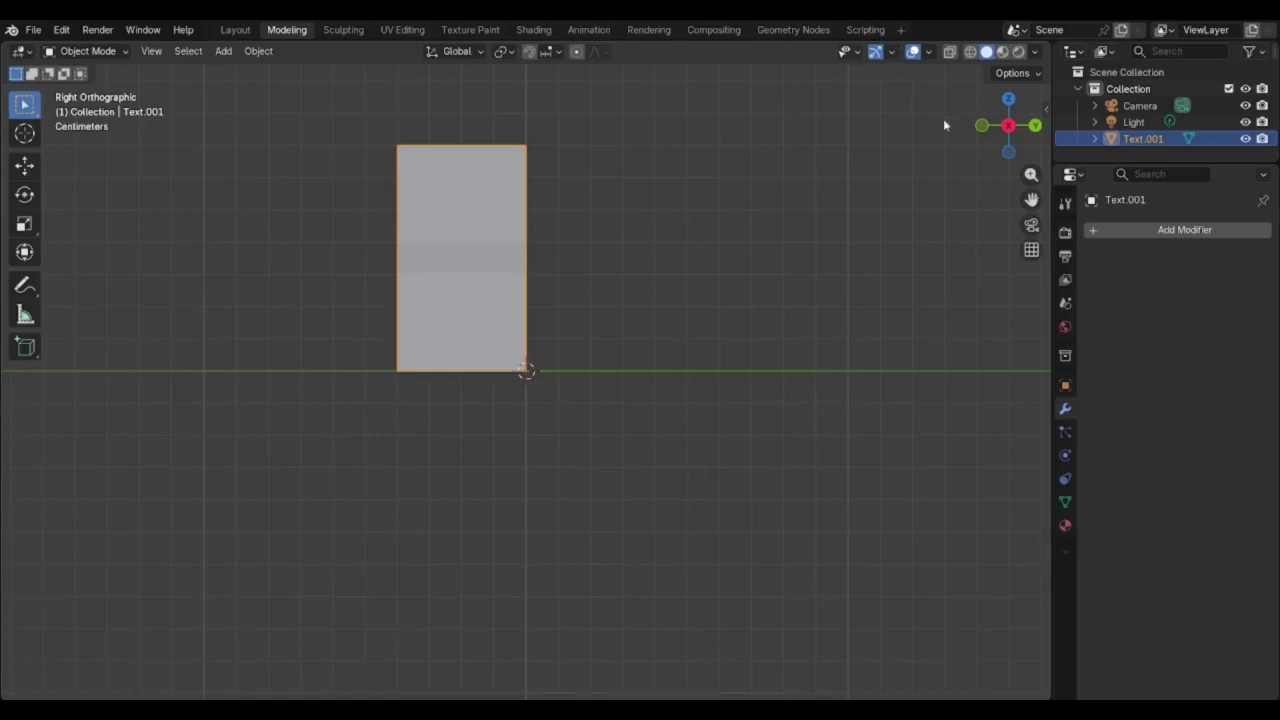
click(970, 52)
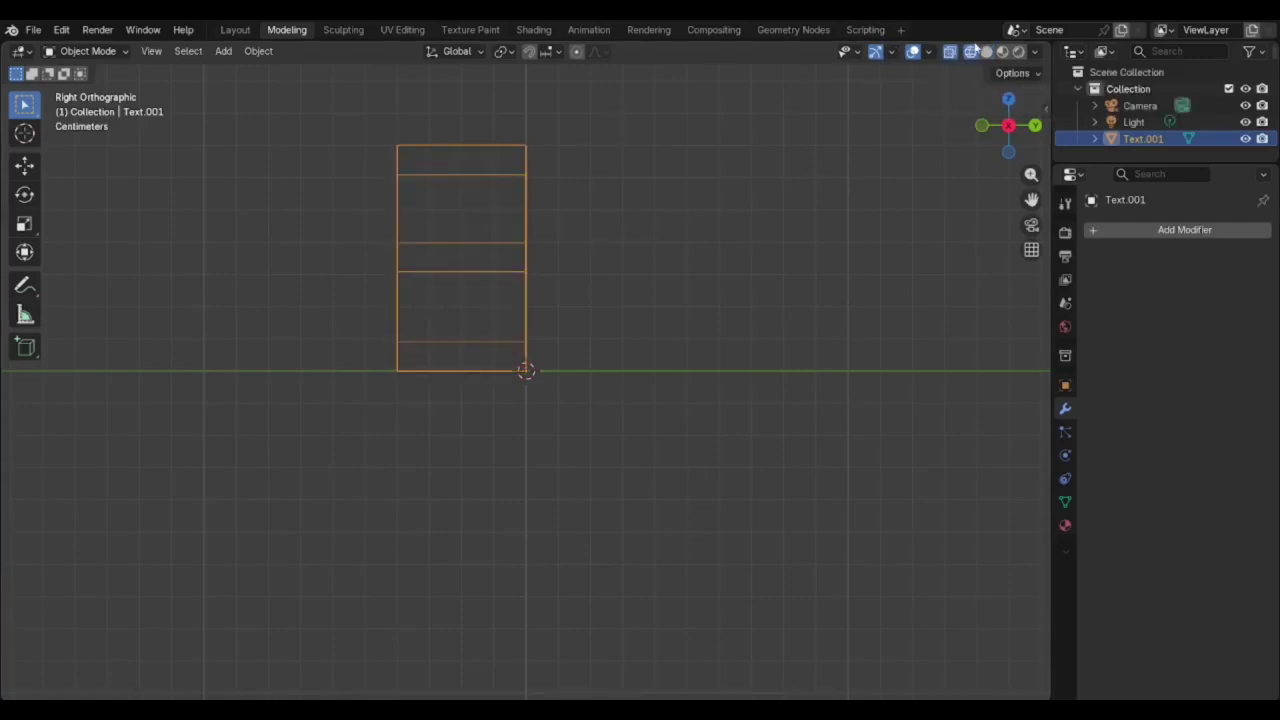
click(986, 52)
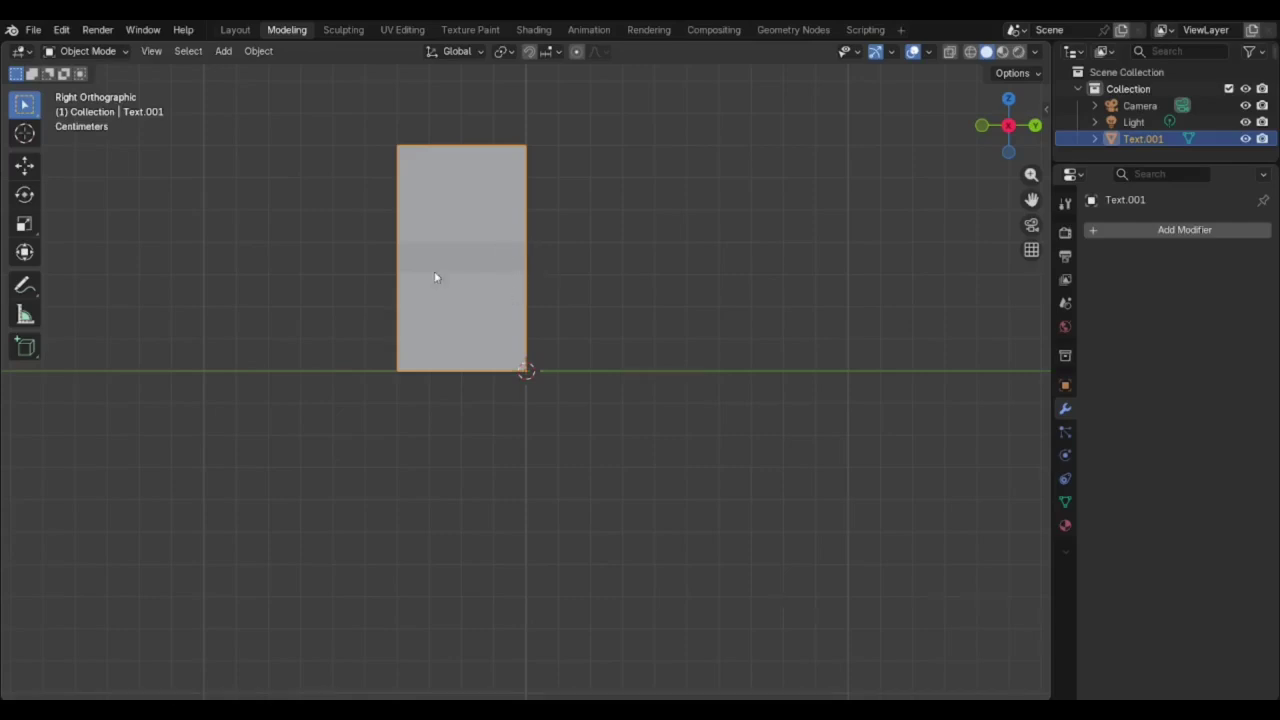
- Enable snapping with Increment as the snap target and move the letter E by -1 cm along X in the front view
middle_drag(437, 278, 609, 307)
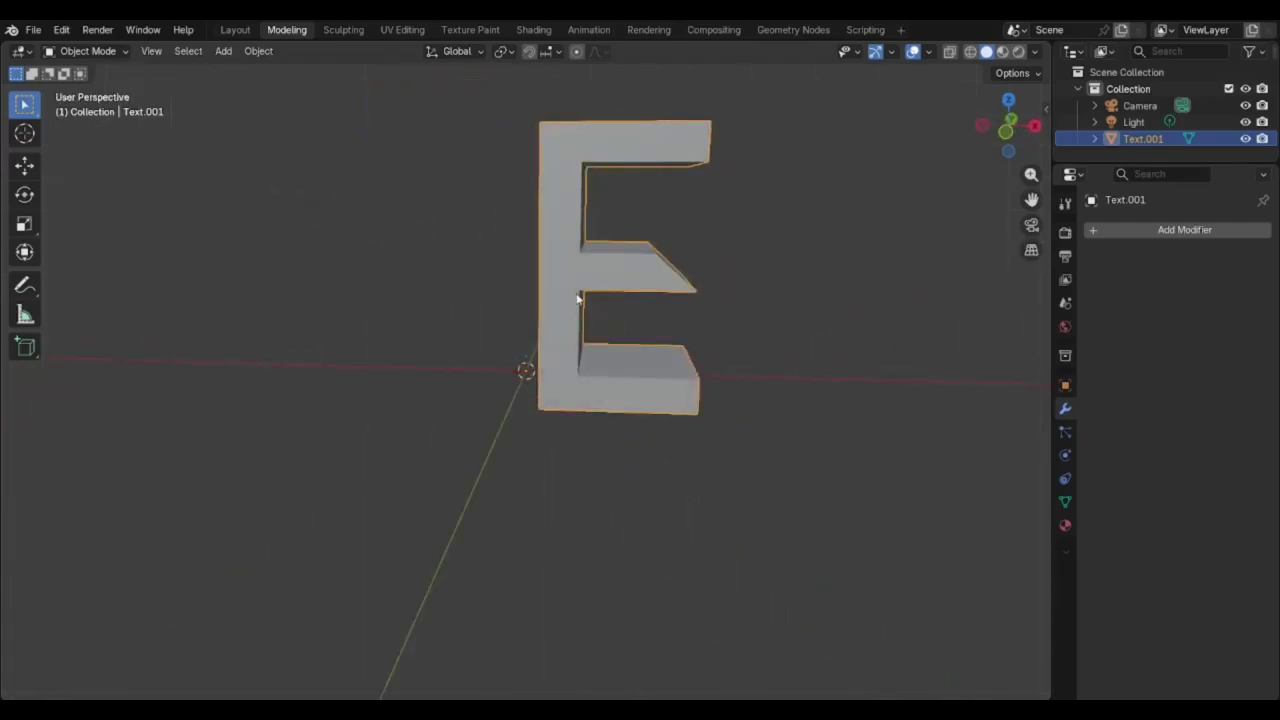
key(KP_1)
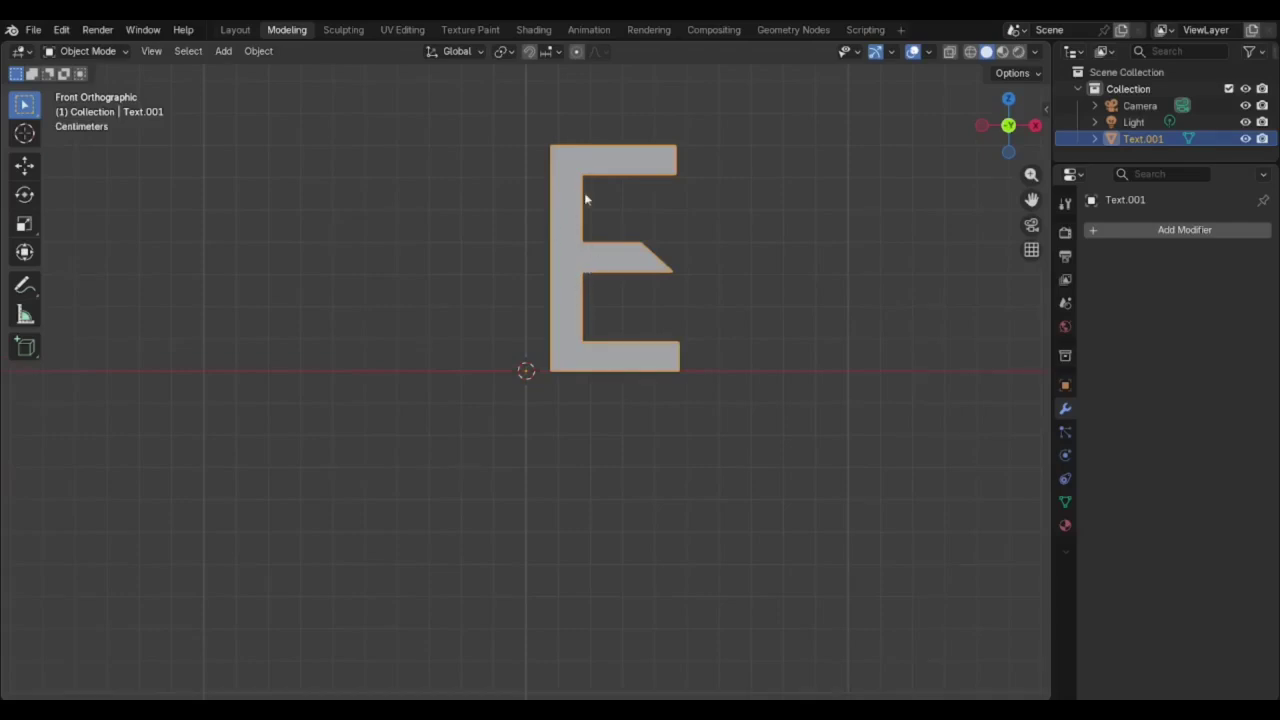
click(553, 51)
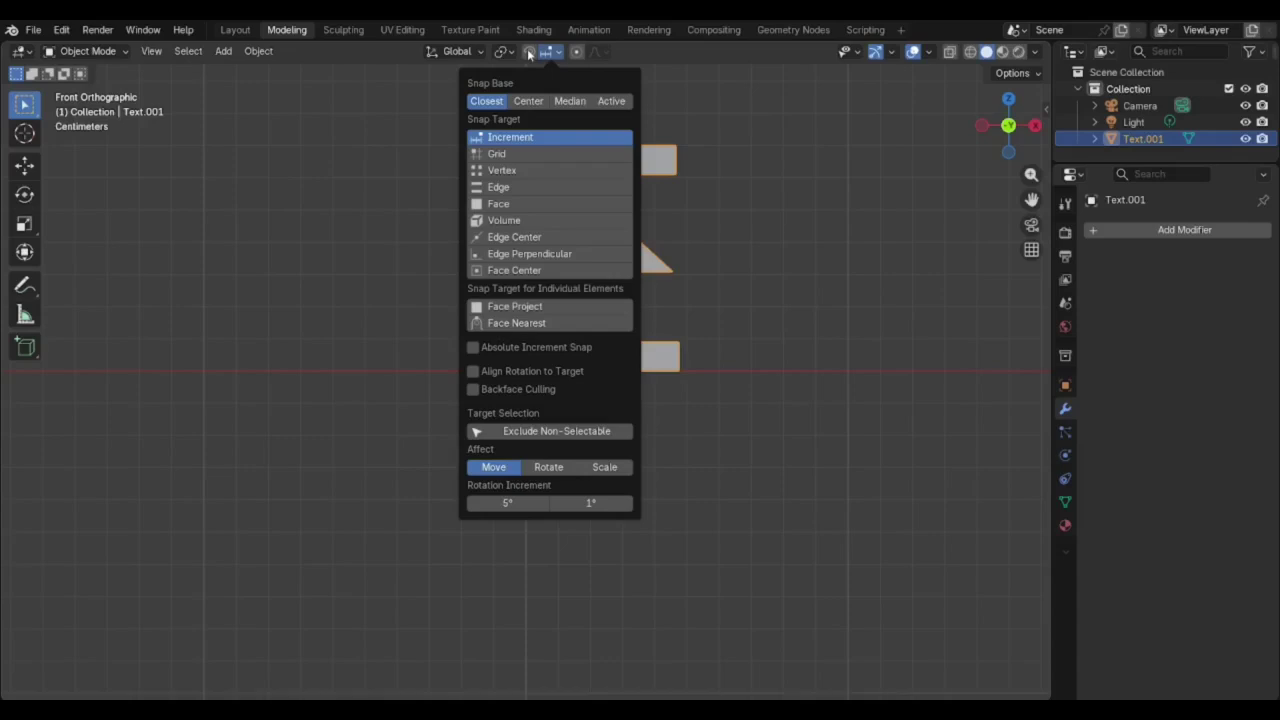
click(529, 52)
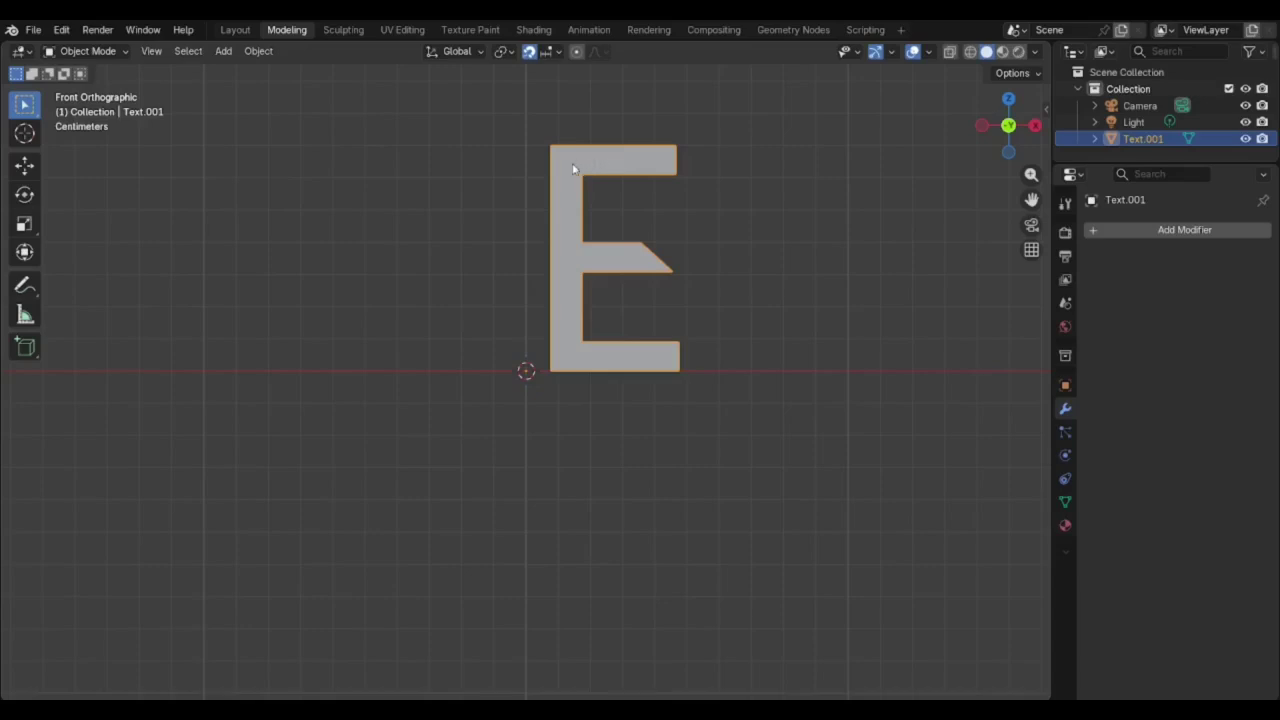
key(g)
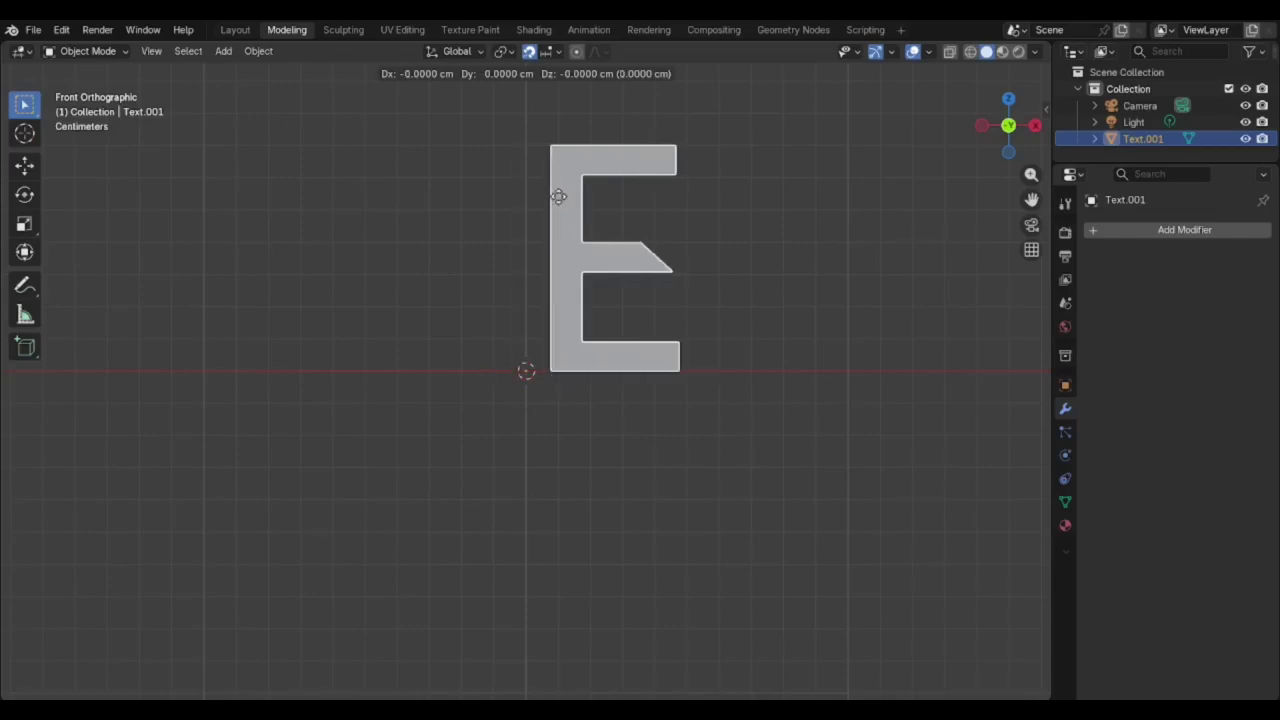
click(543, 207)
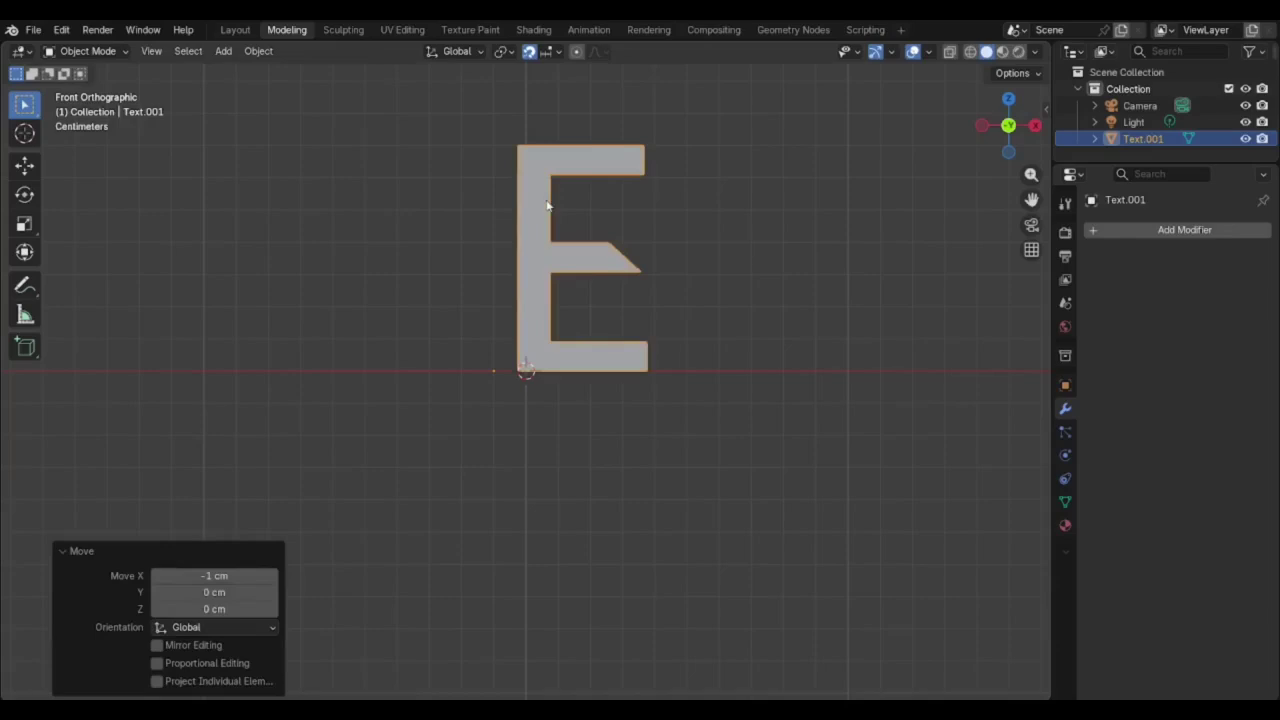
- Enter Edit Mode on the letter E and replace the front-face selection by picking at its lower front corner
middle_drag(526, 345, 515, 426)
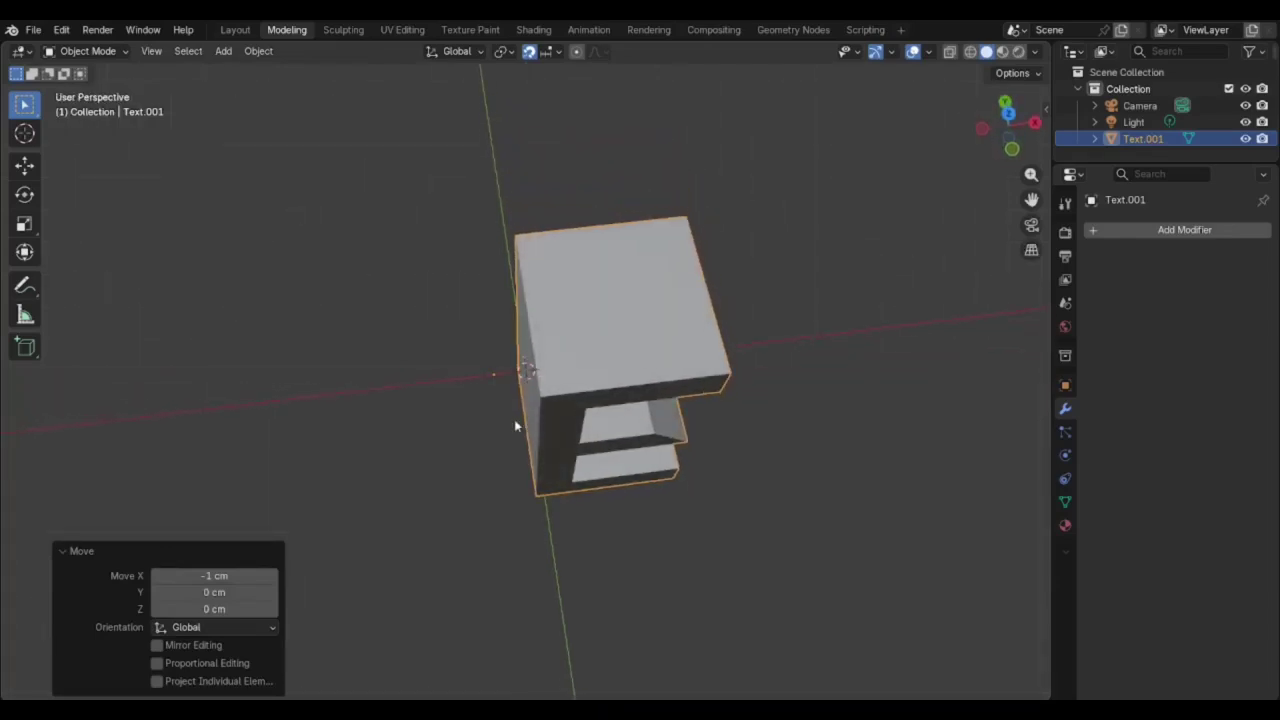
click(110, 51)
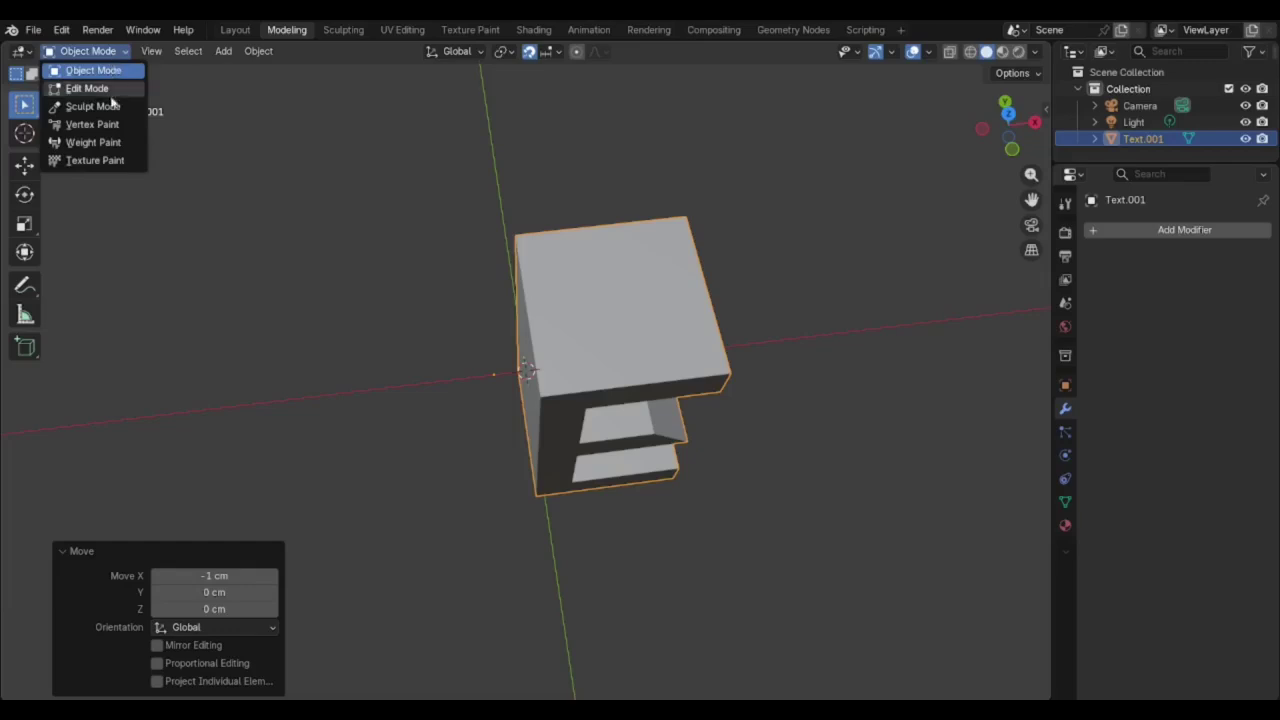
click(109, 87)
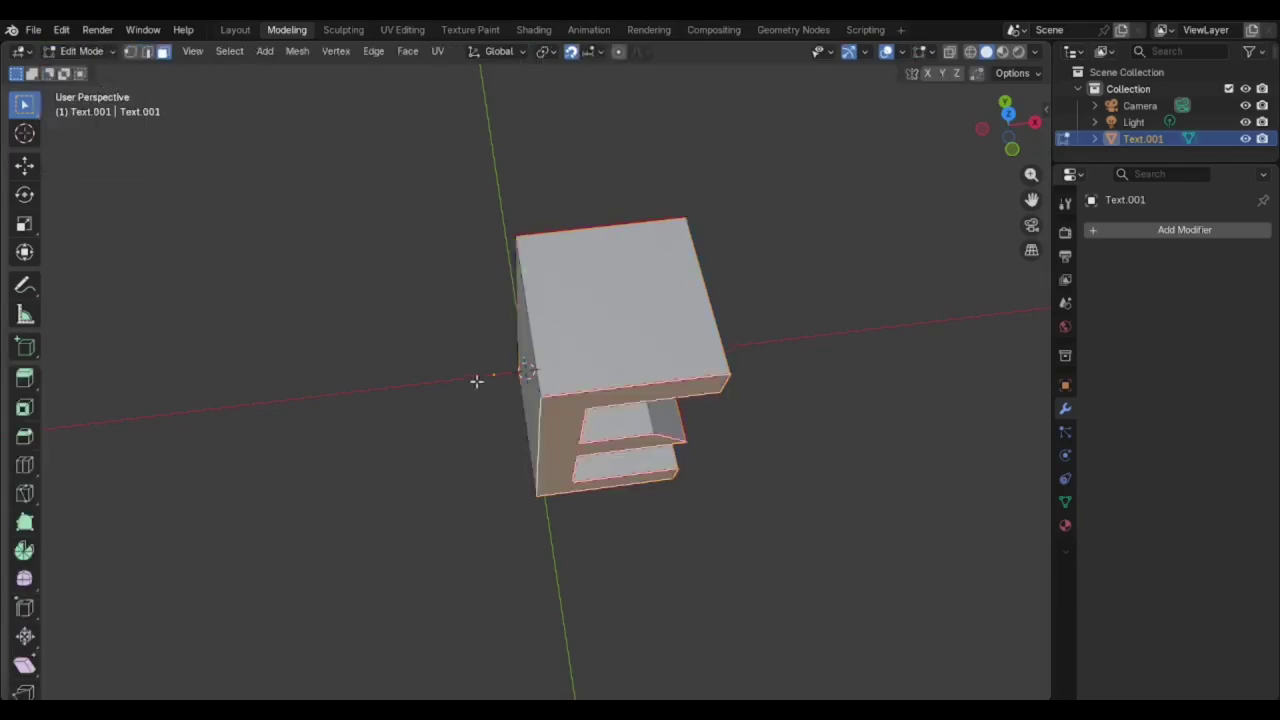
middle_drag(514, 383, 525, 251)
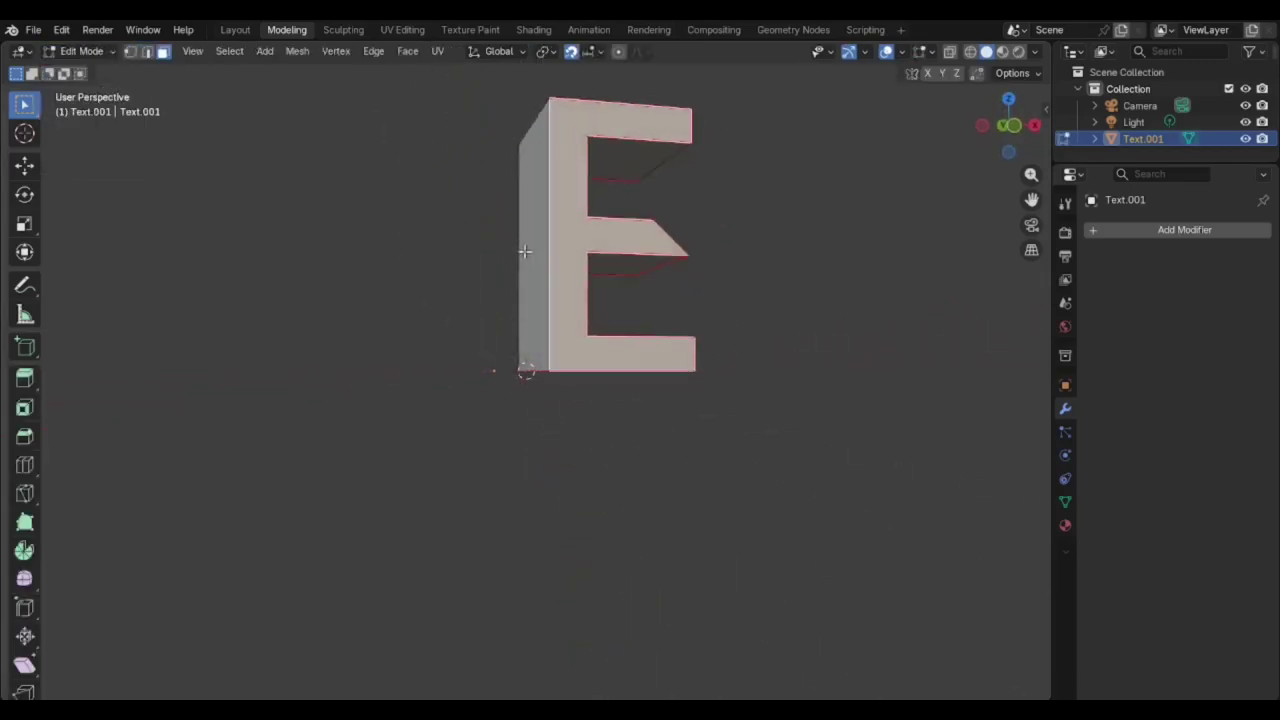
click(551, 373)
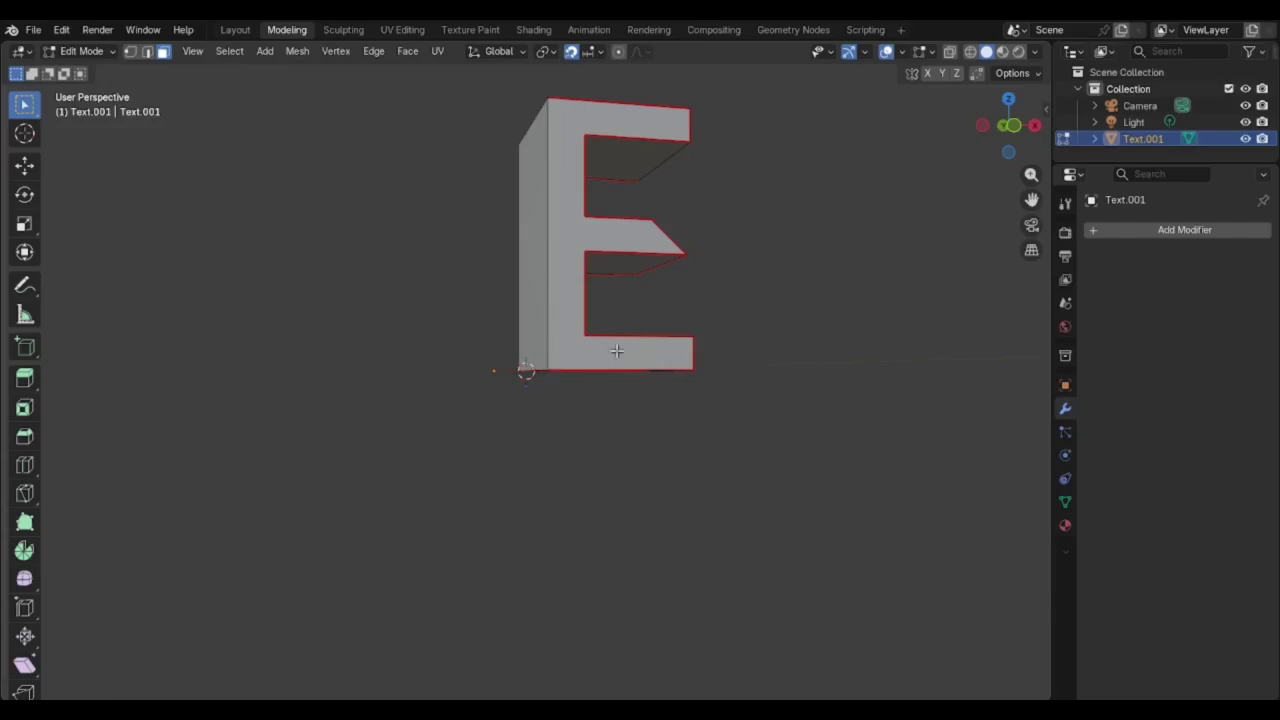
- Check the letter in front and top views, and select its lower front corner vertex on the stem in vertex selection mode
middle_drag(734, 320, 700, 342)
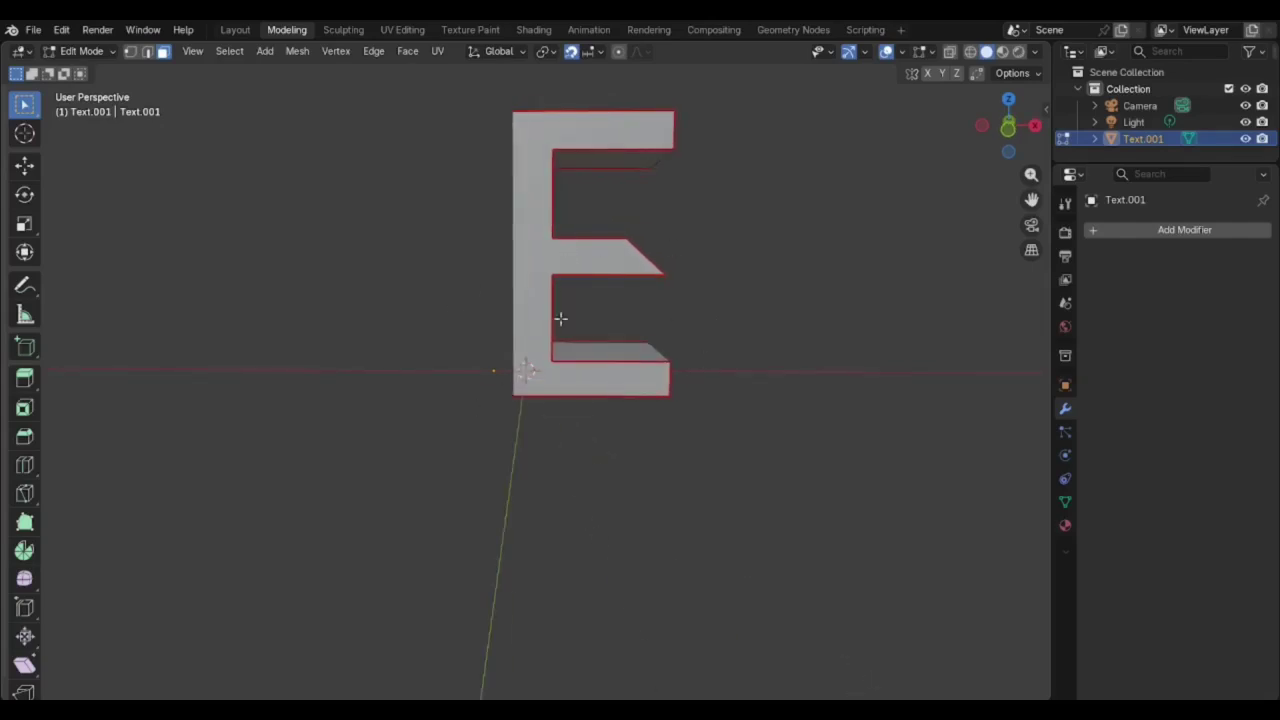
middle_drag(562, 342, 563, 331)
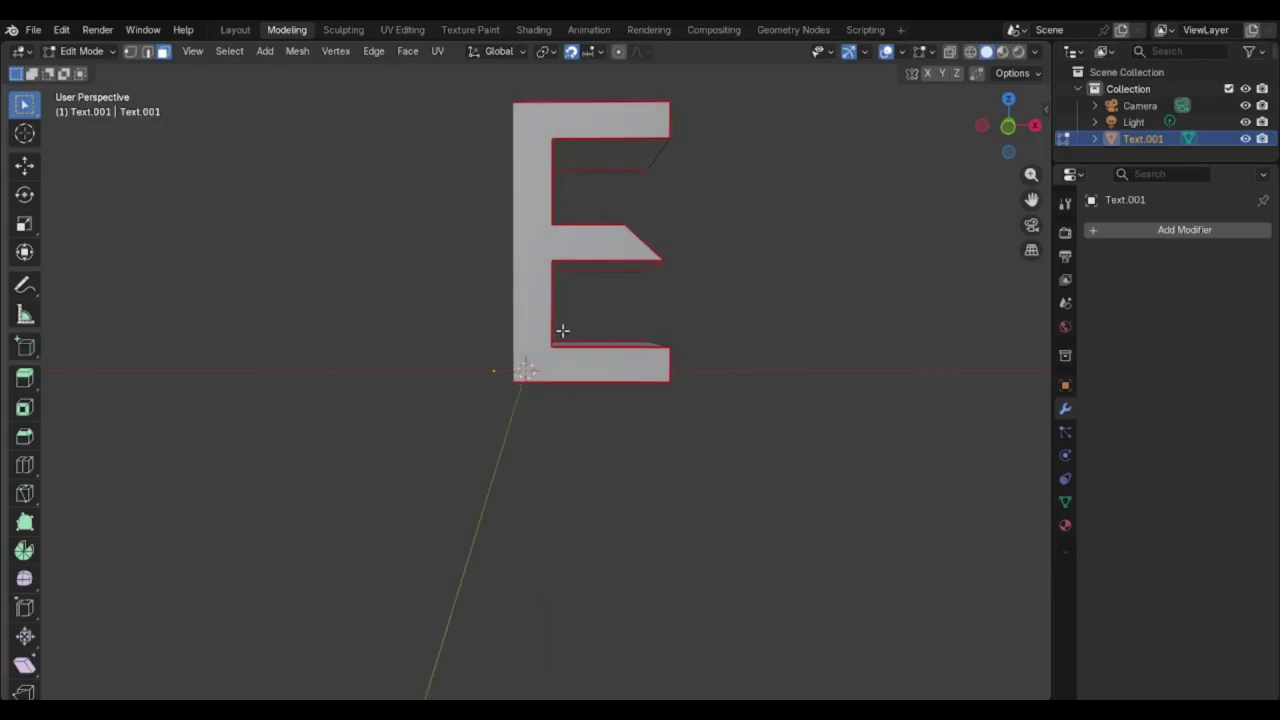
key(KP_7)
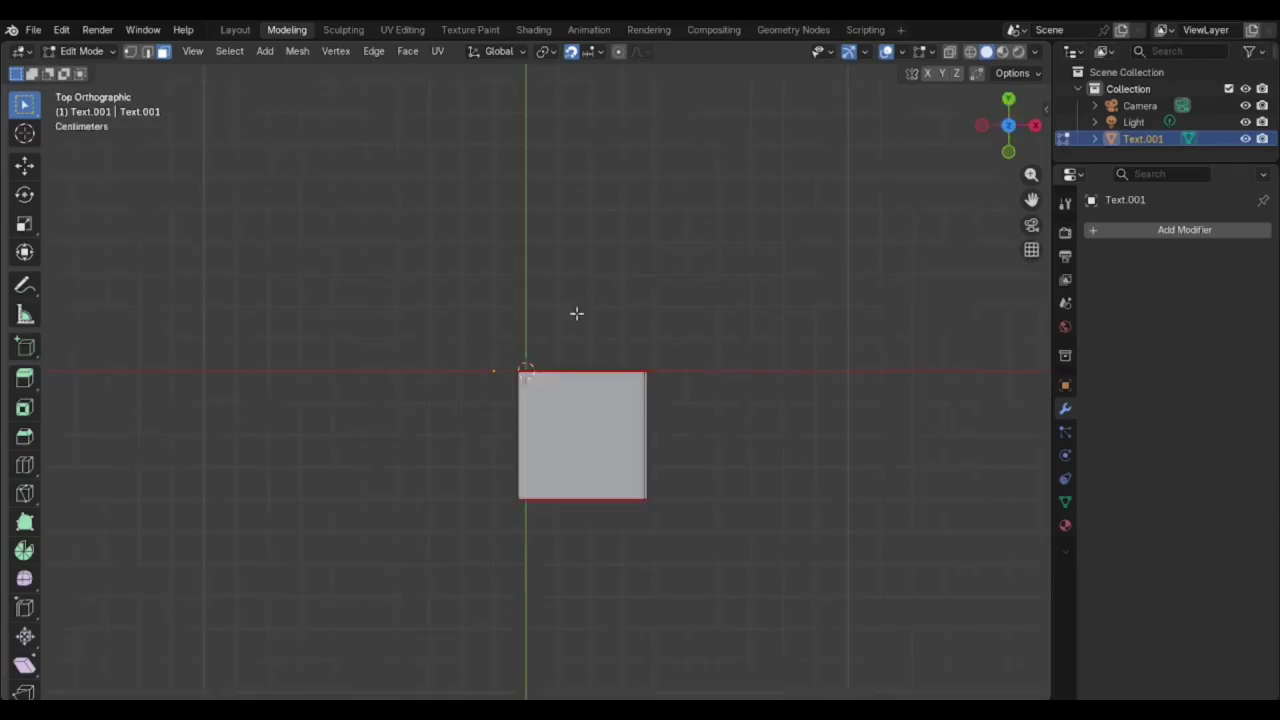
key(KP_1)
key(KP_4)
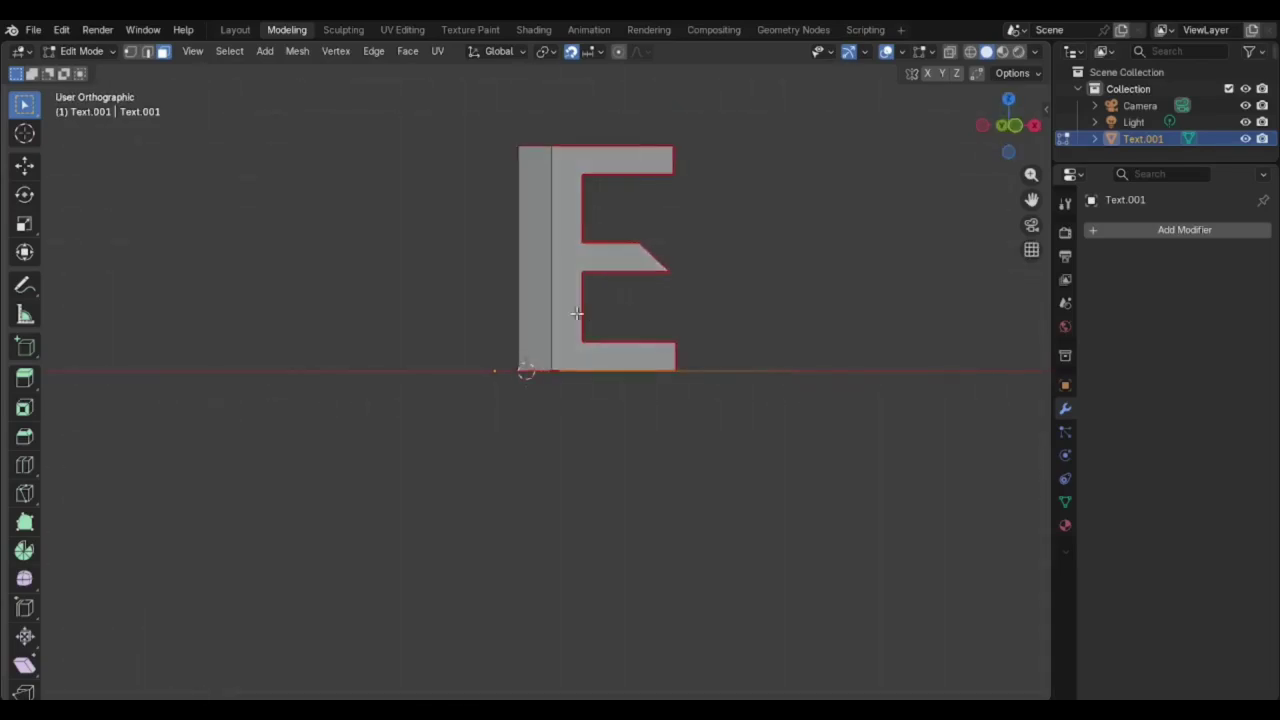
key(KP_7)
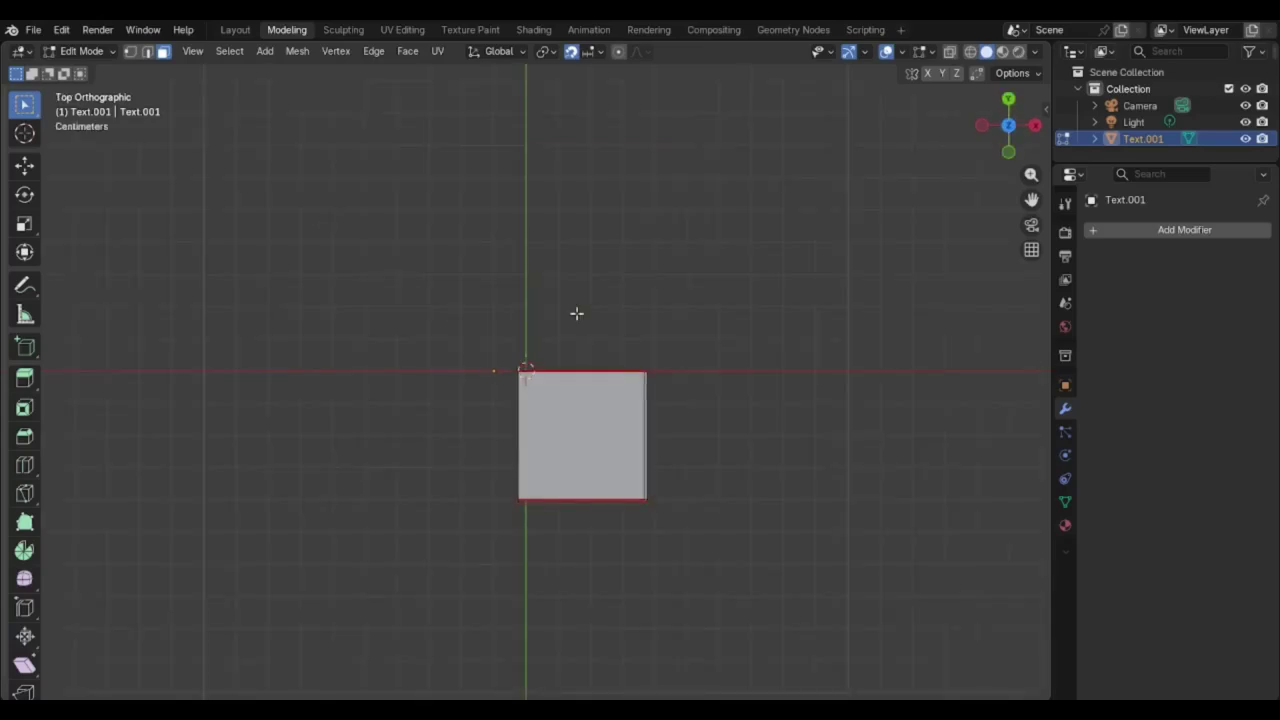
key(KP_1)
middle_drag(576, 313, 509, 370)
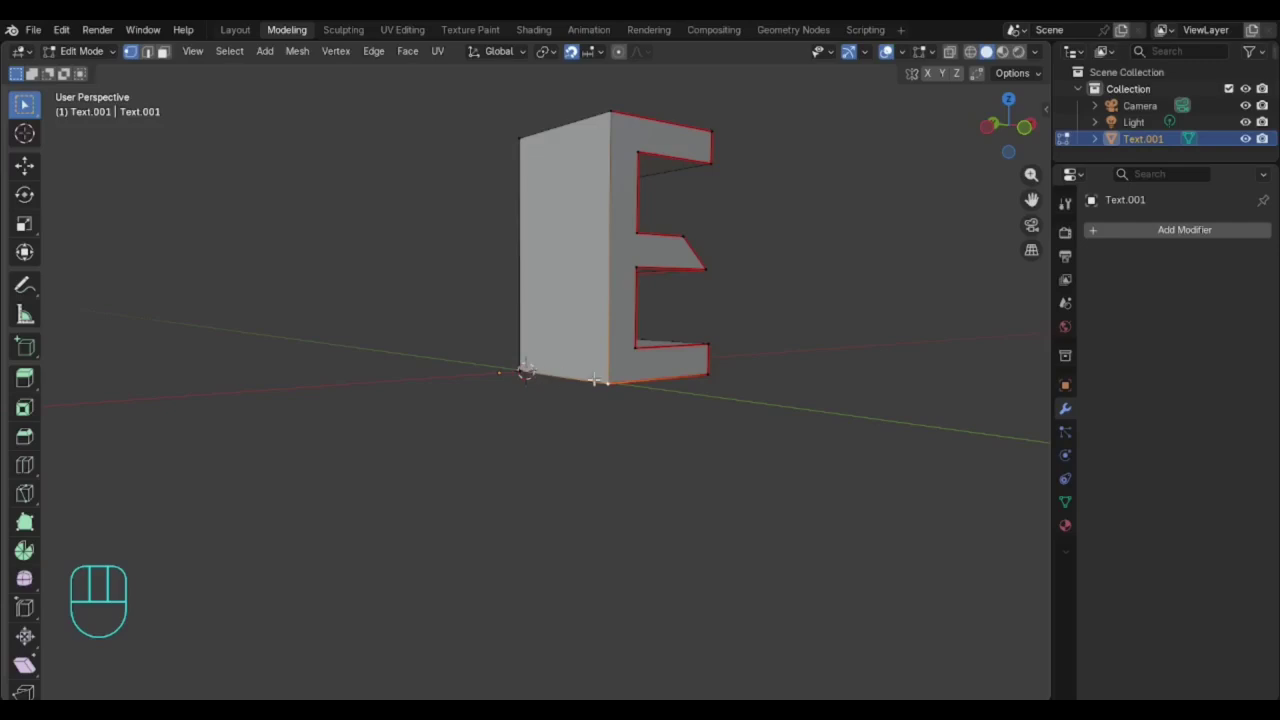
- Snap the 3D cursor to the world origin while viewing the letter's lower corner from the front
key(KP_1)
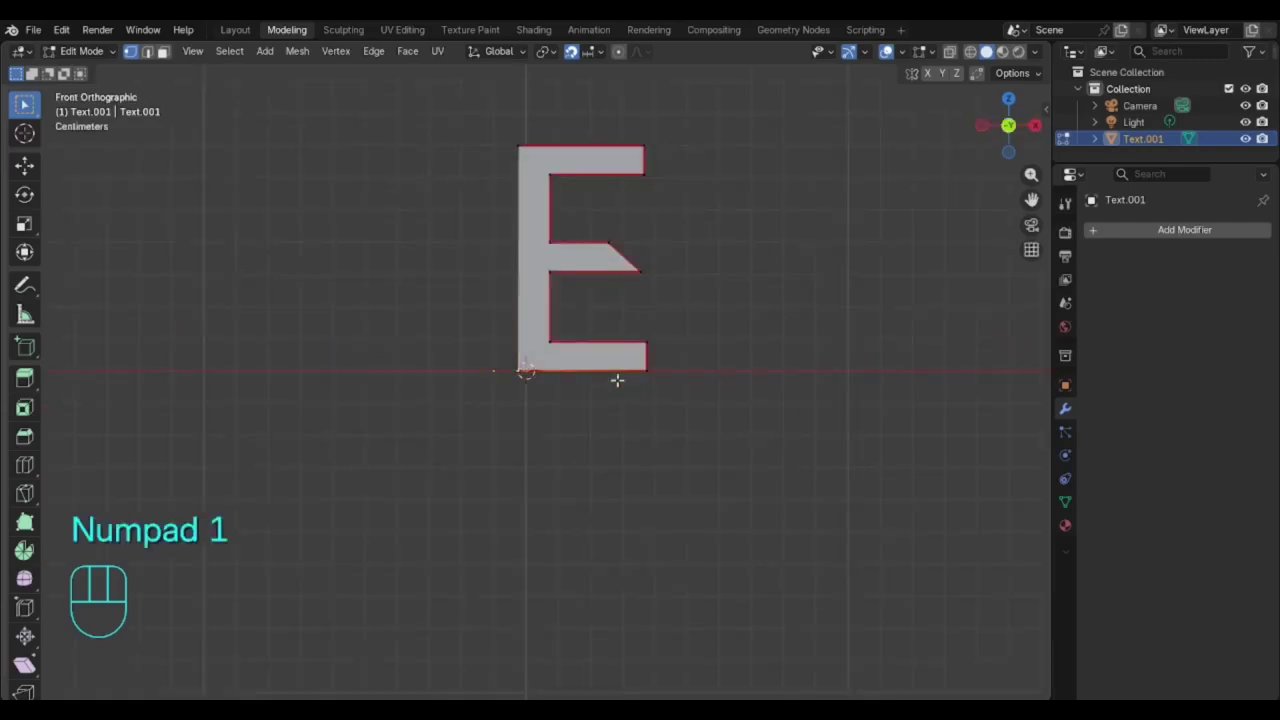
scroll(528, 378, up, 5)
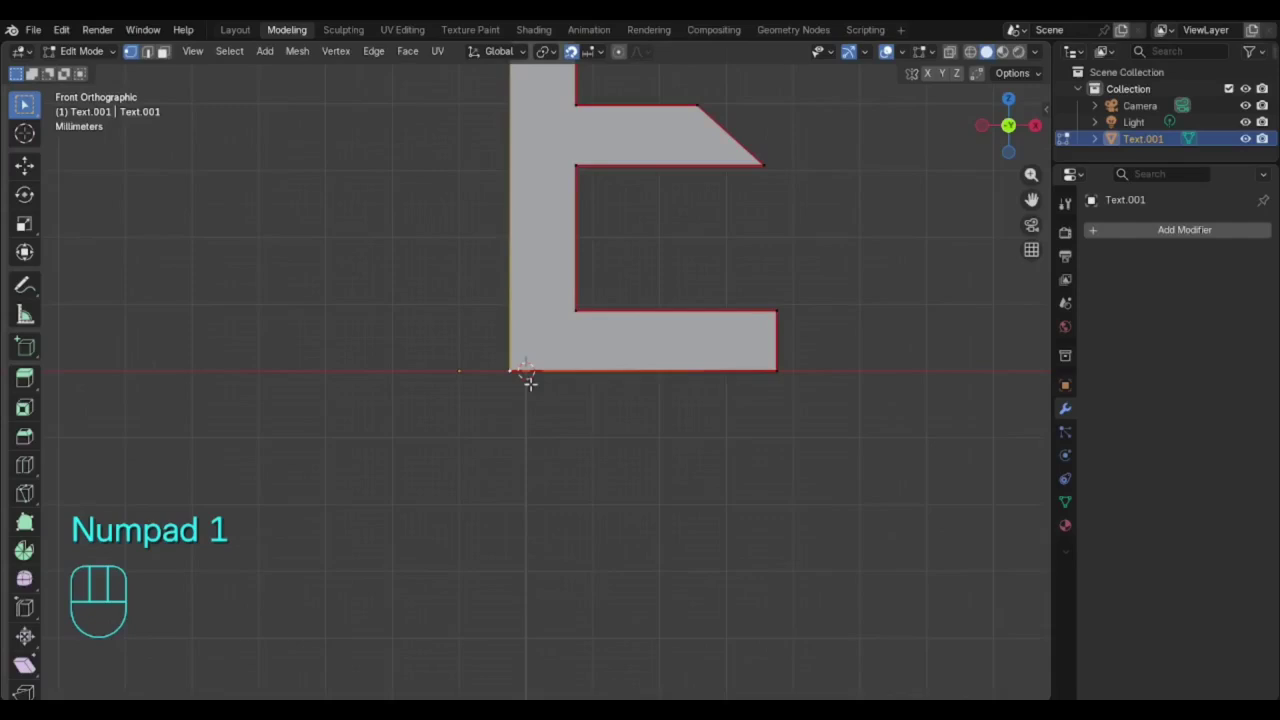
scroll(529, 378, down, 1)
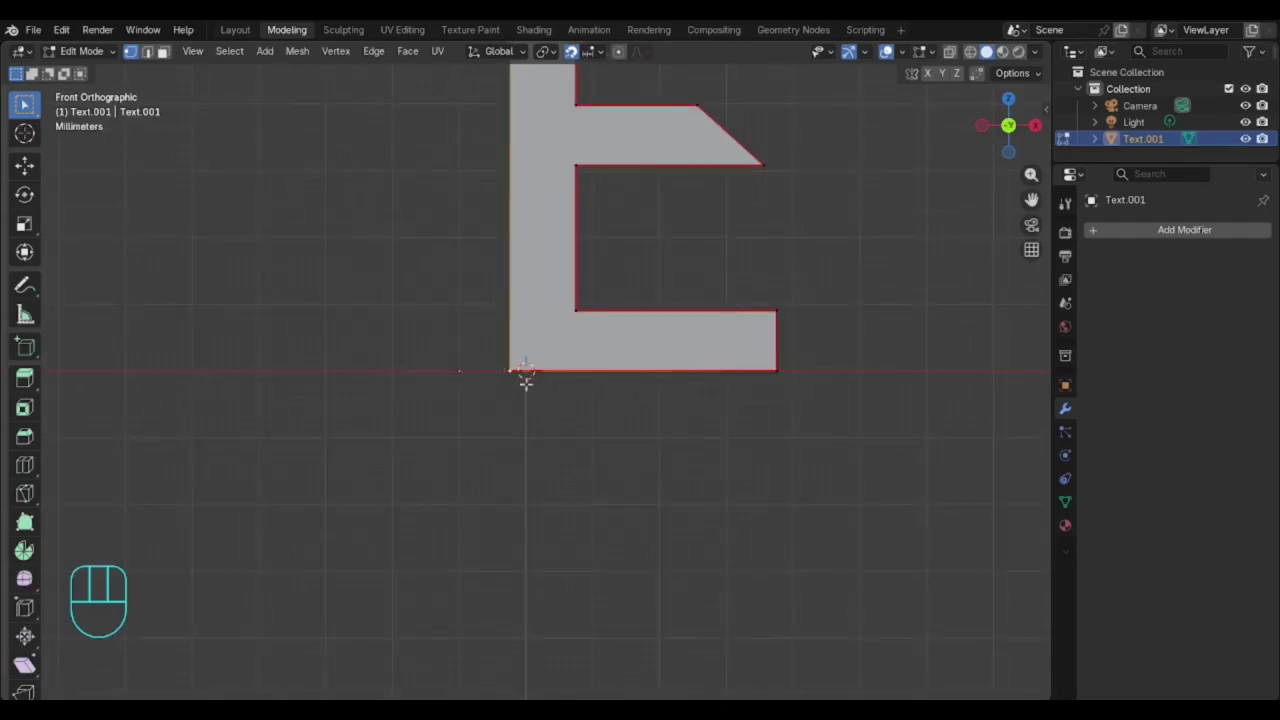
key(shift)
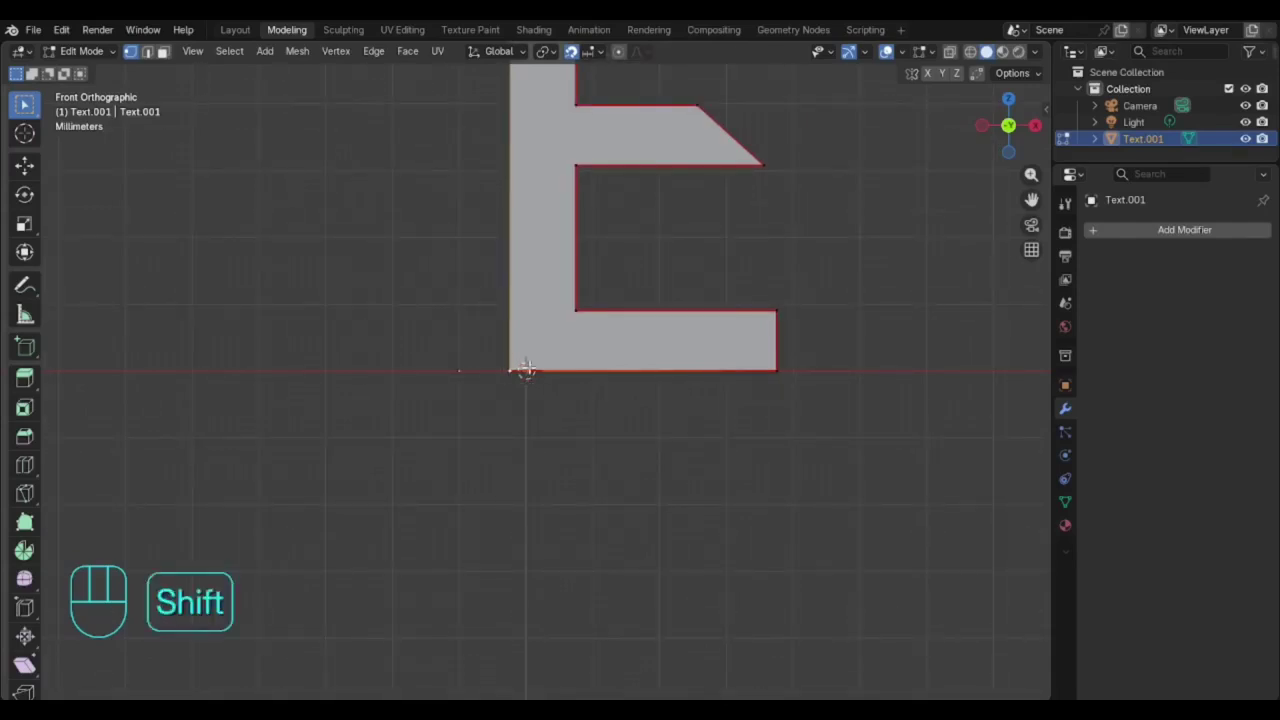
key(shift+s)
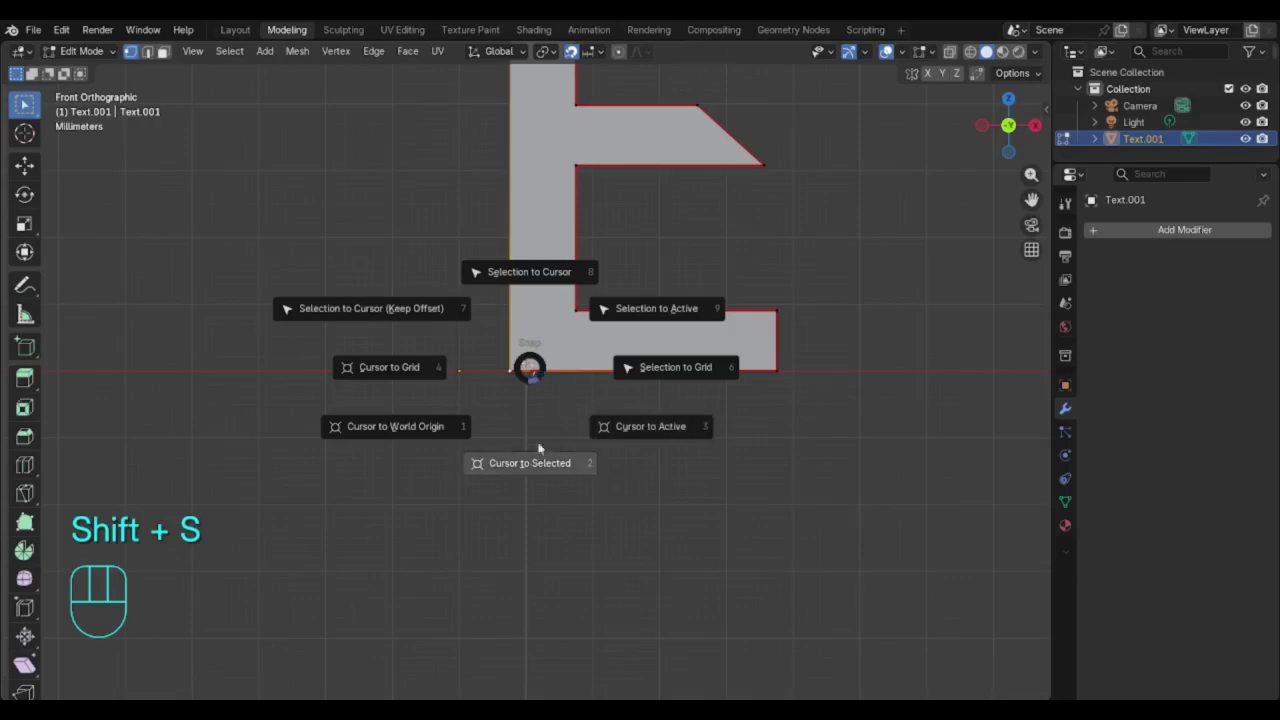
click(417, 432)
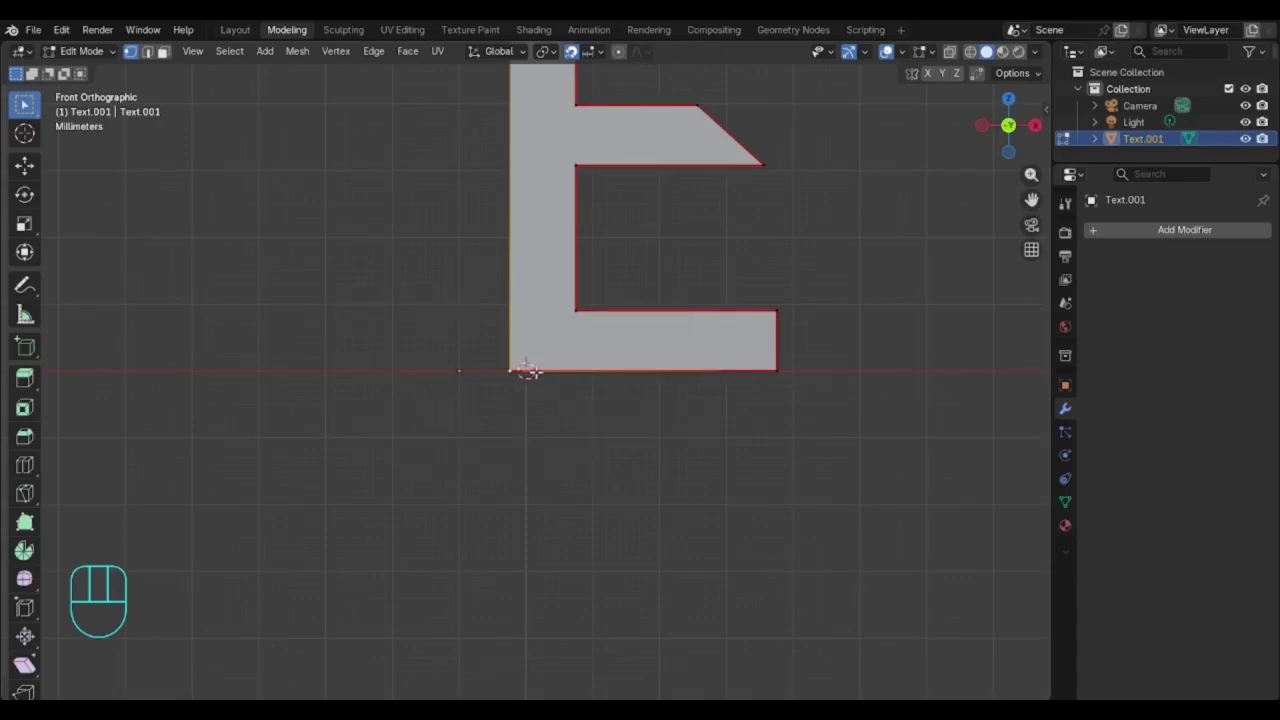
- Select the letter's entire mesh and move it 0.3 cm along X toward the 3D cursor
click(492, 312)
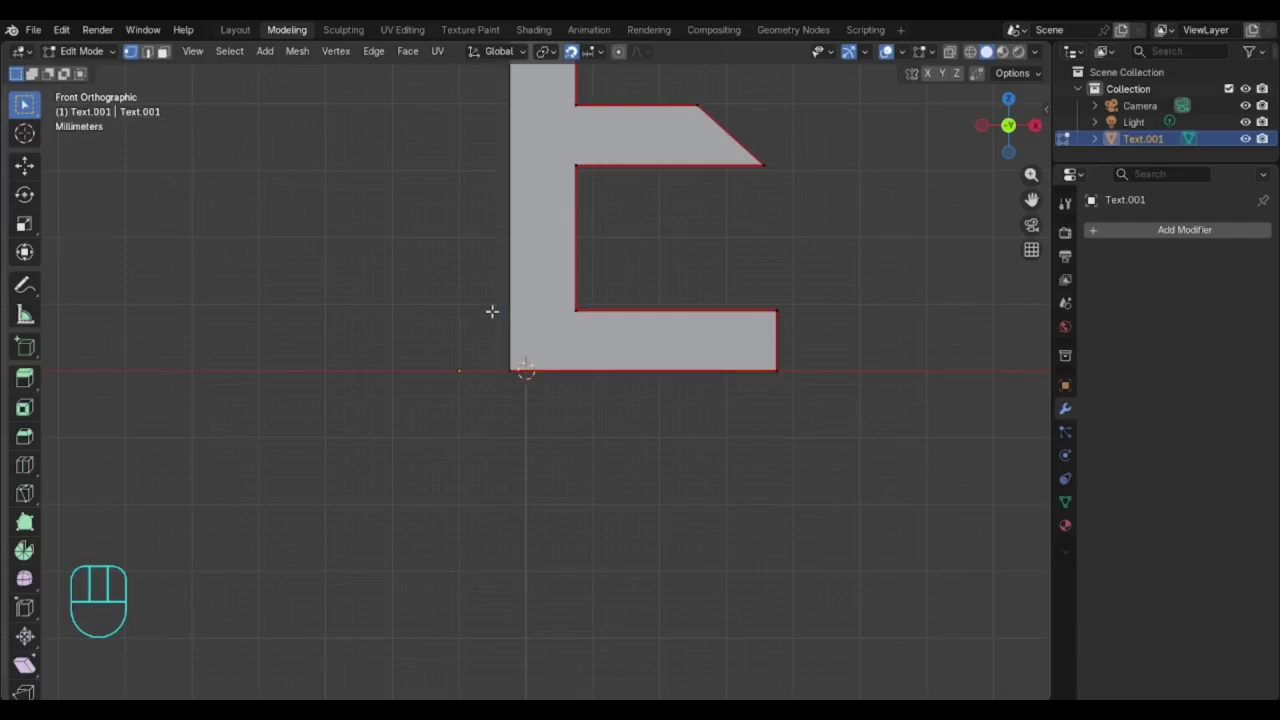
click(527, 306)
key(a)
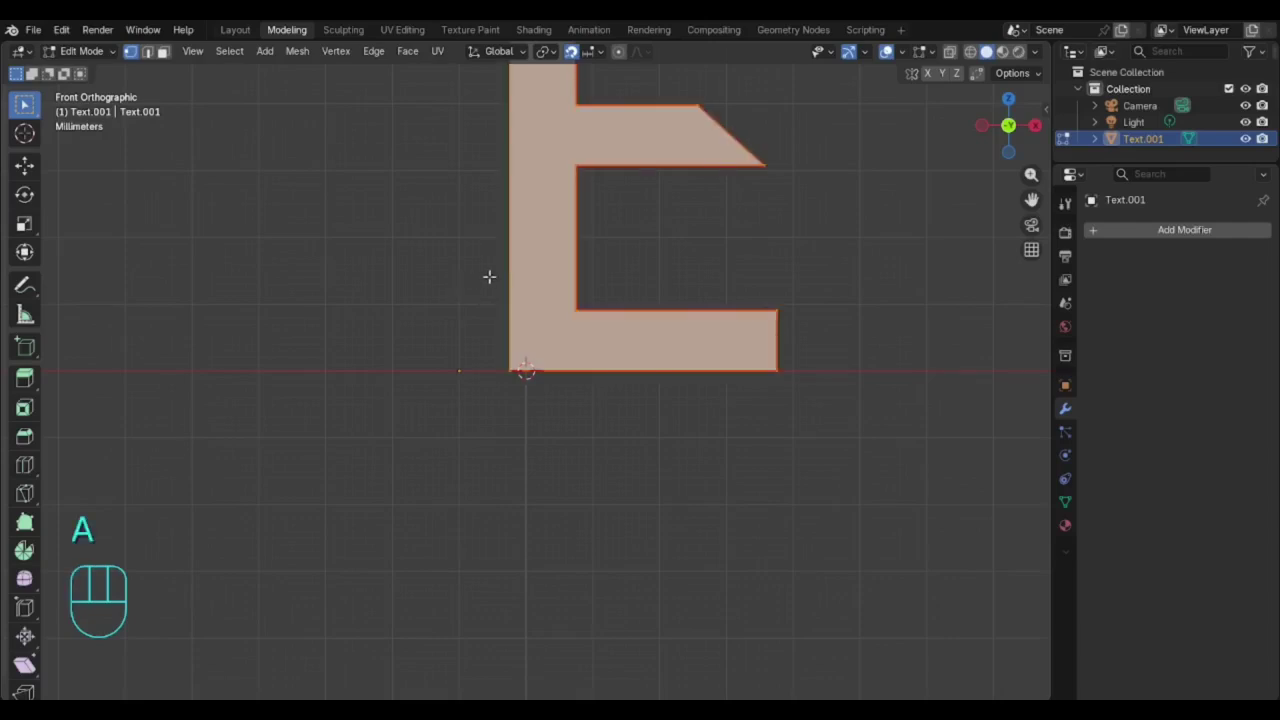
key(g)
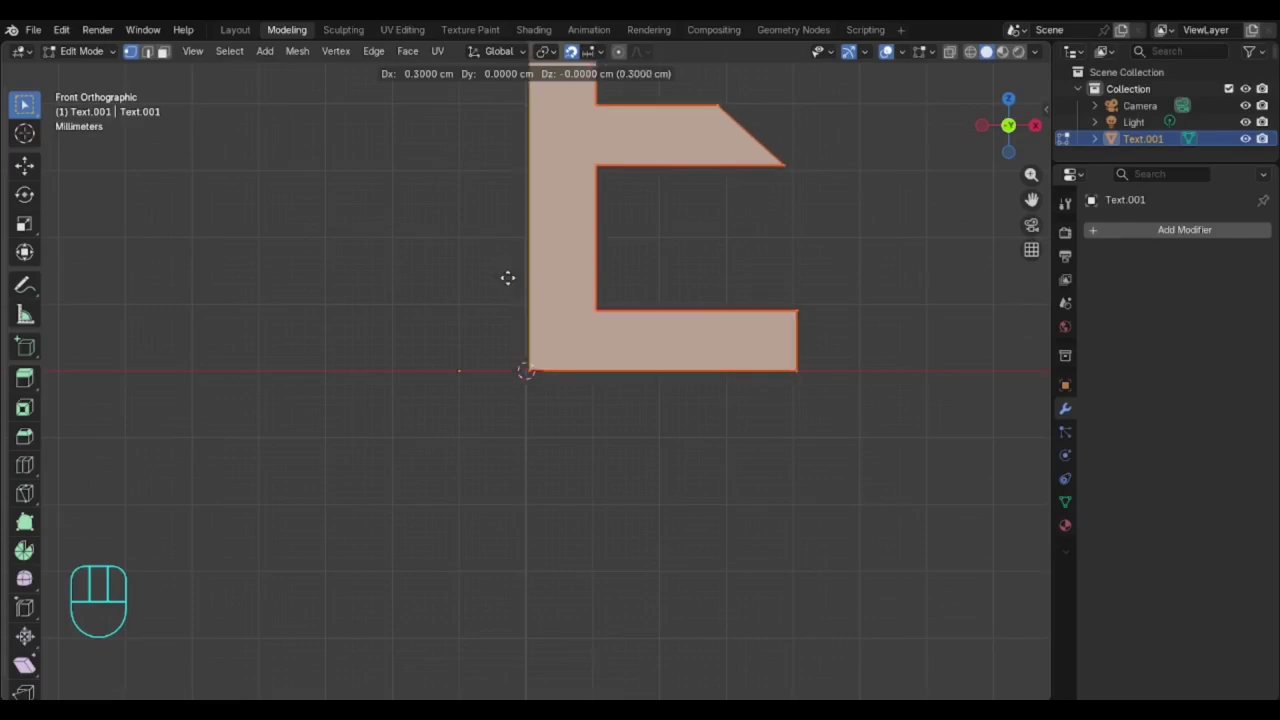
click(505, 278)
- Display the Item transform properties for the selected mesh and apply a zero-distance move
scroll(540, 343, up, 1)
scroll(540, 343, up, 4)
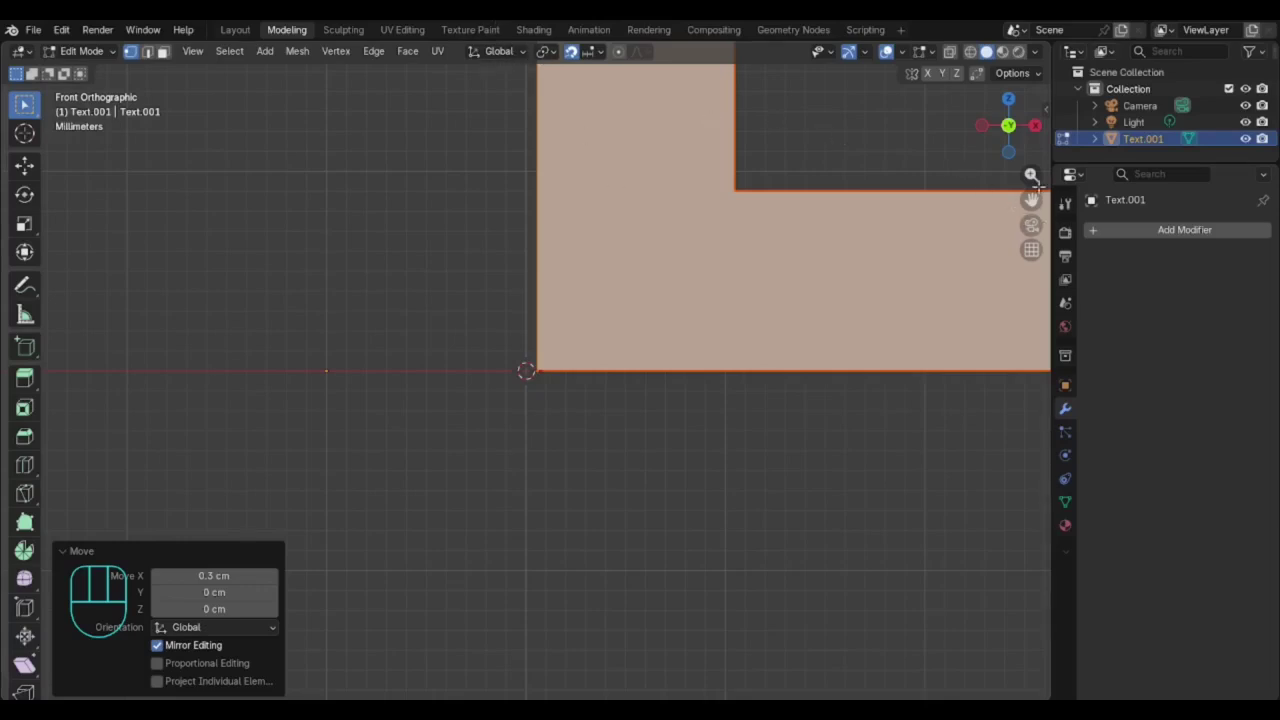
click(1047, 112)
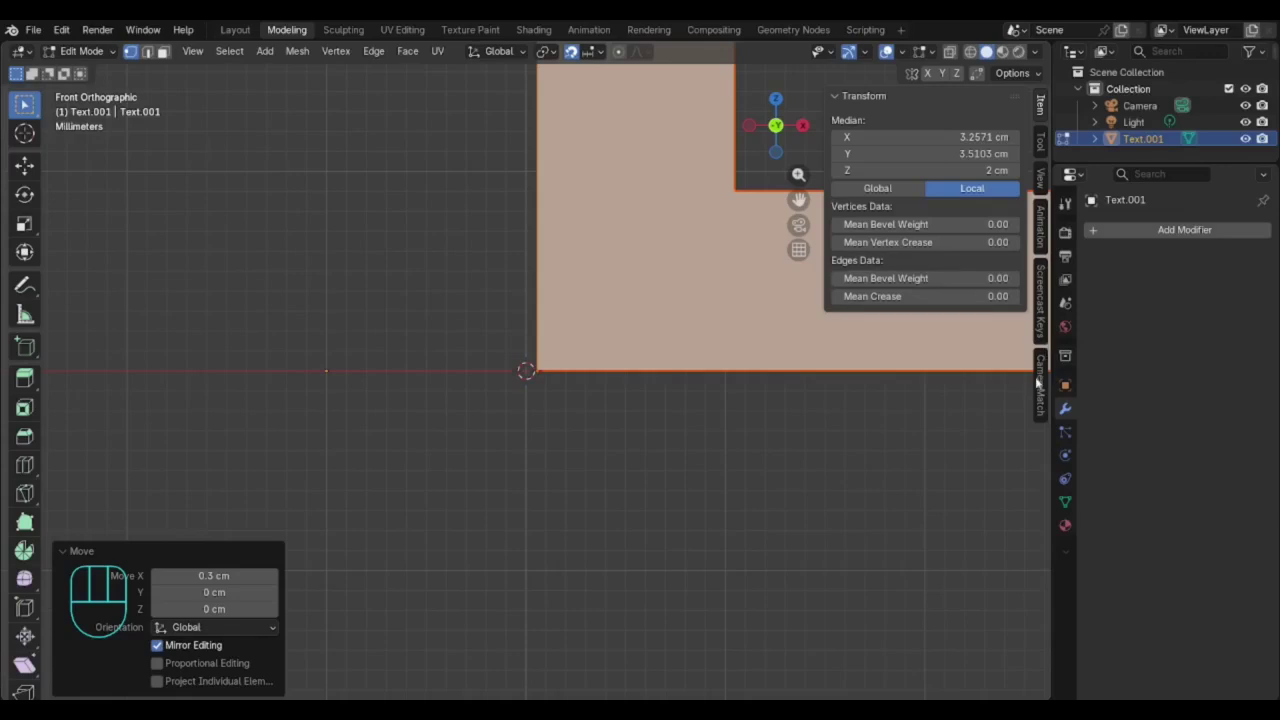
click(1041, 147)
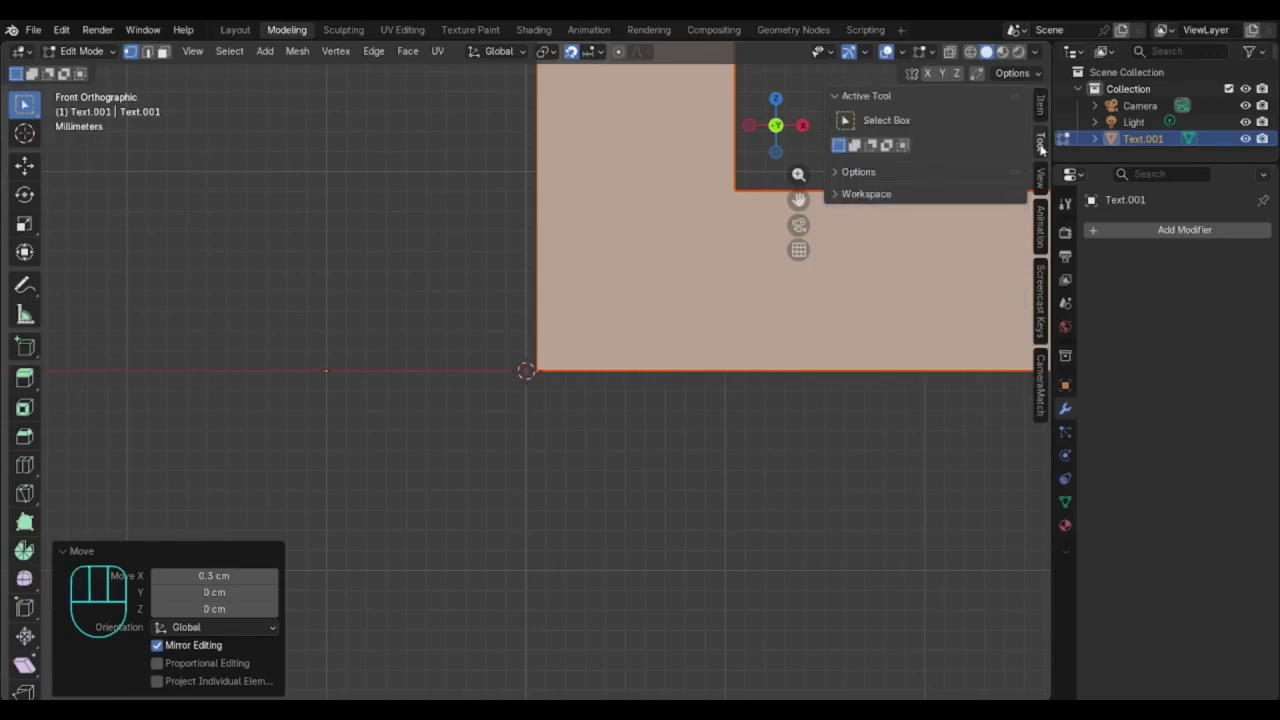
click(1045, 112)
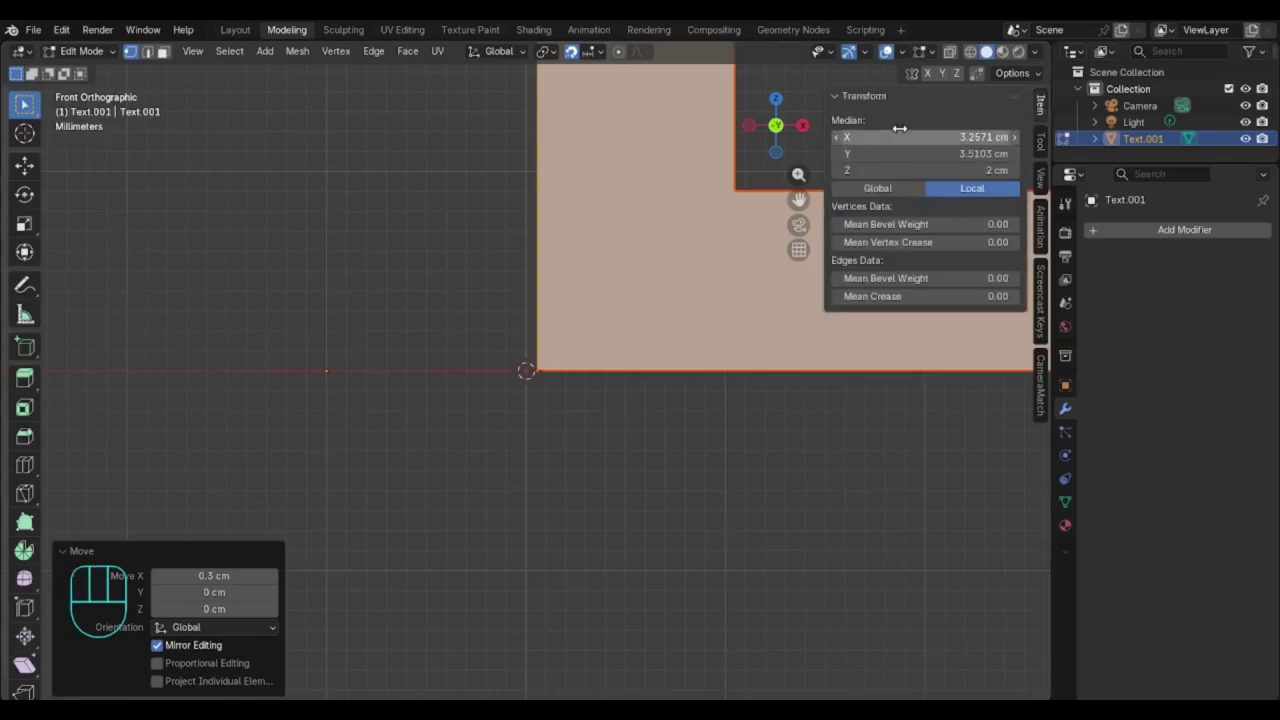
key(g)
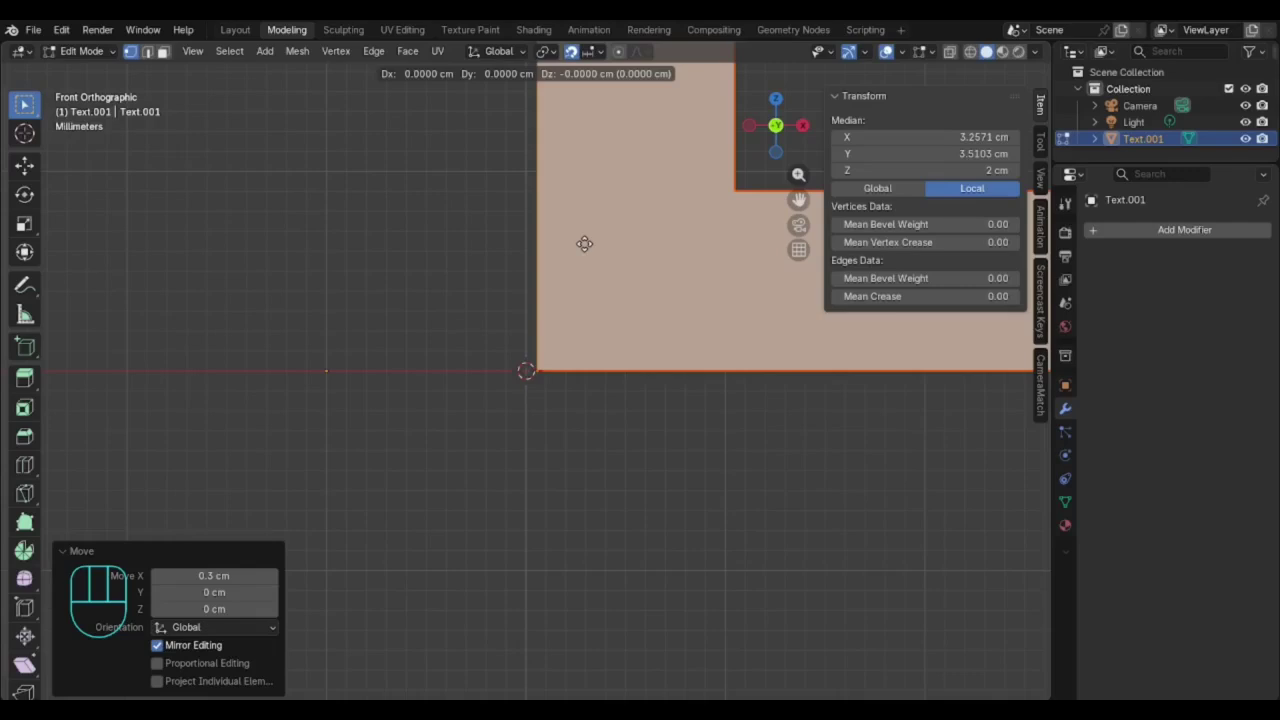
click(584, 243)
- Set the selected mesh's local median X coordinate to 3 cm
click(988, 141)
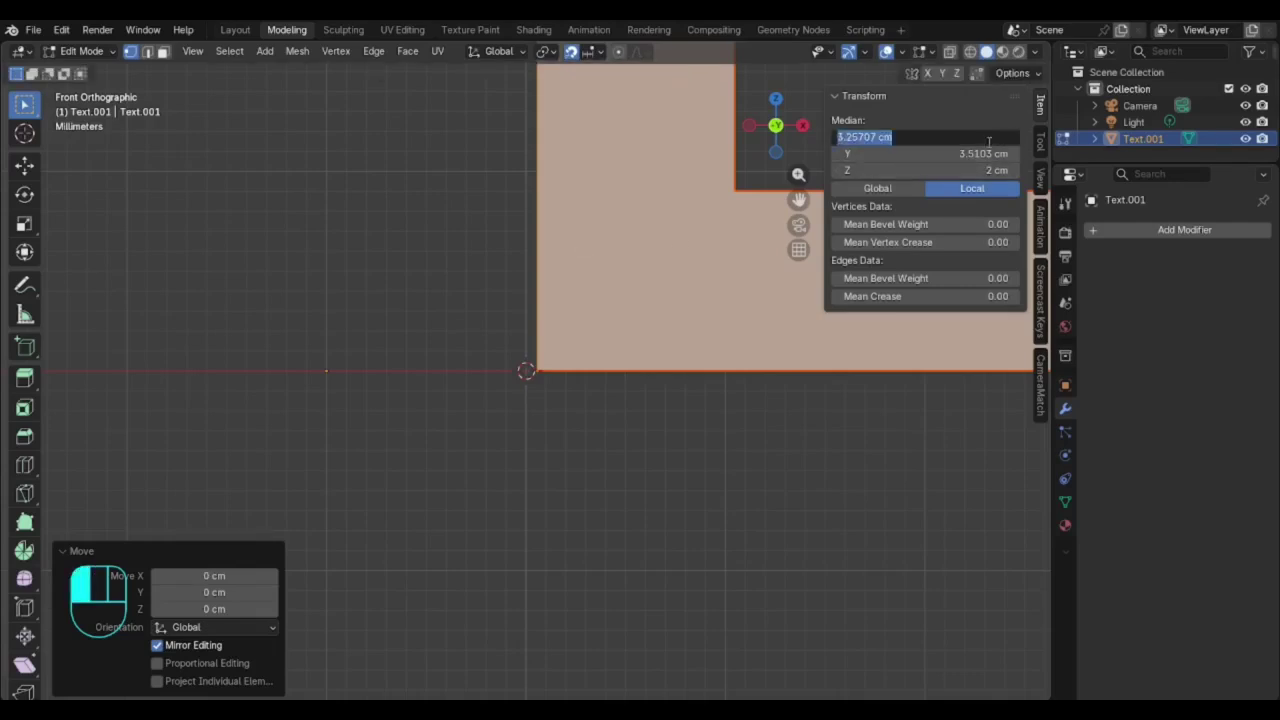
text(3)
key(Return)
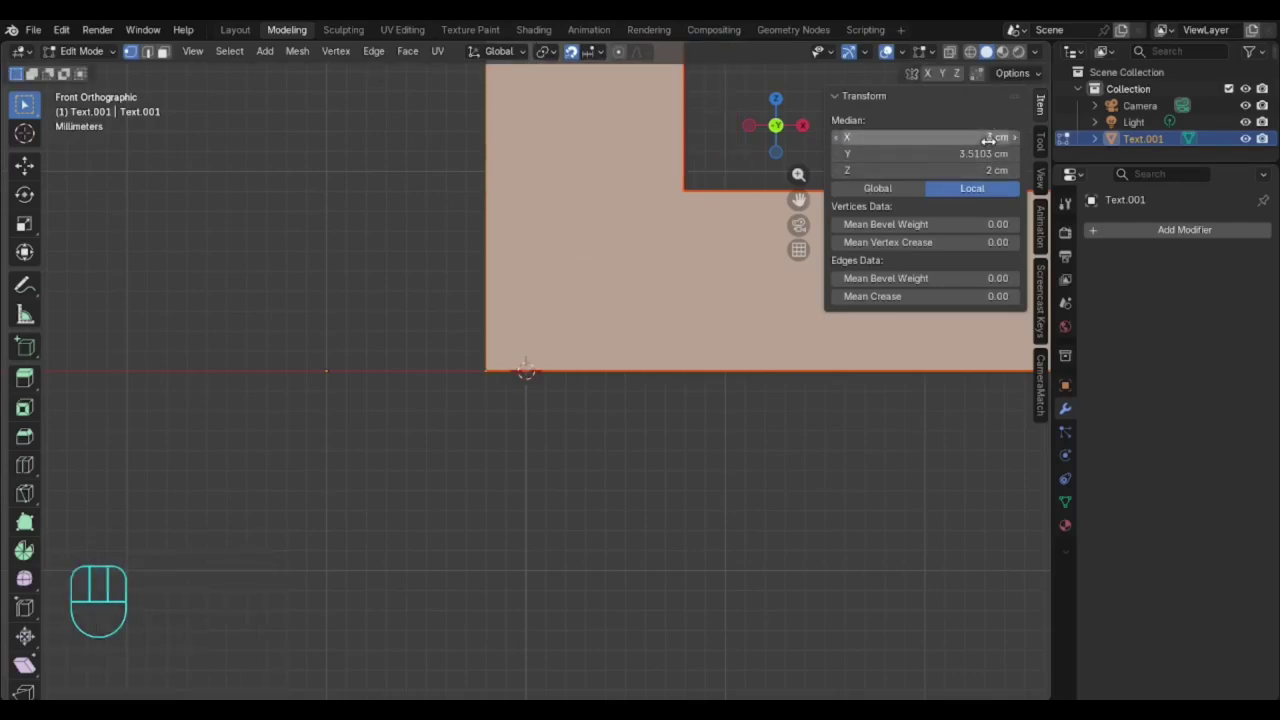
- Set the selected mesh's local median X coordinate to 3.2 cm
click(968, 141)
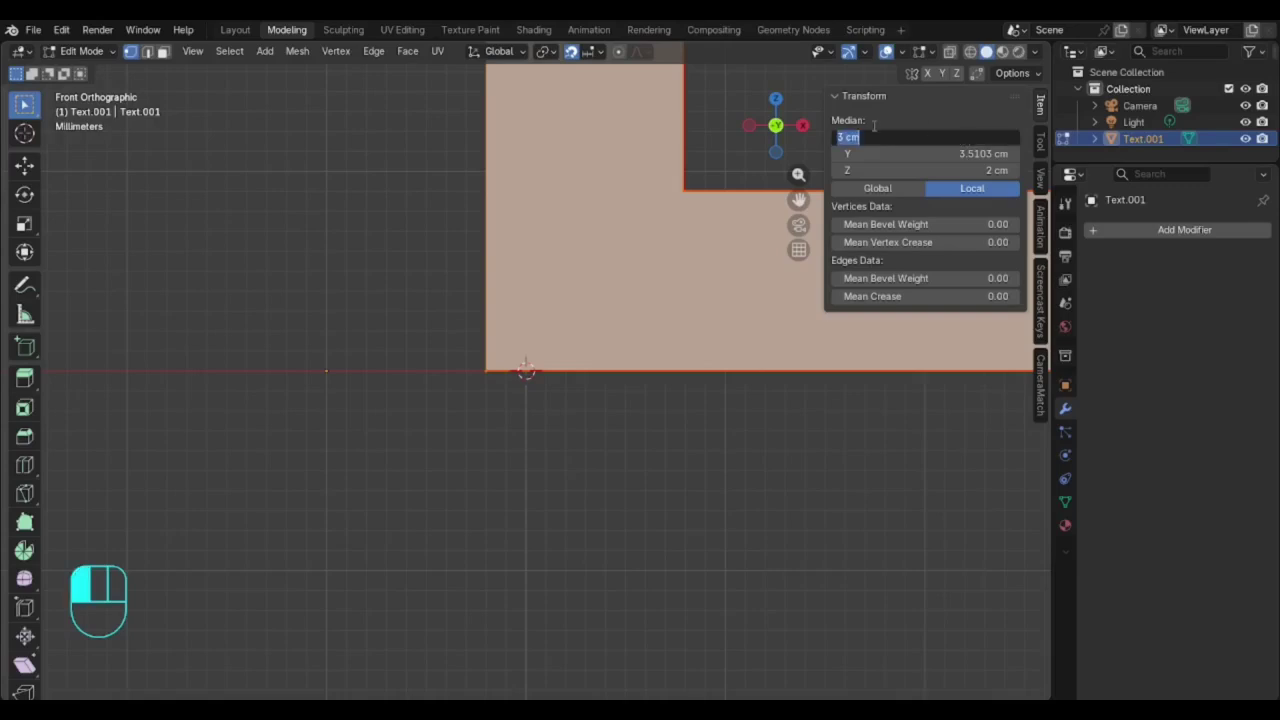
click(840, 136)
text(.2)
key(Return)
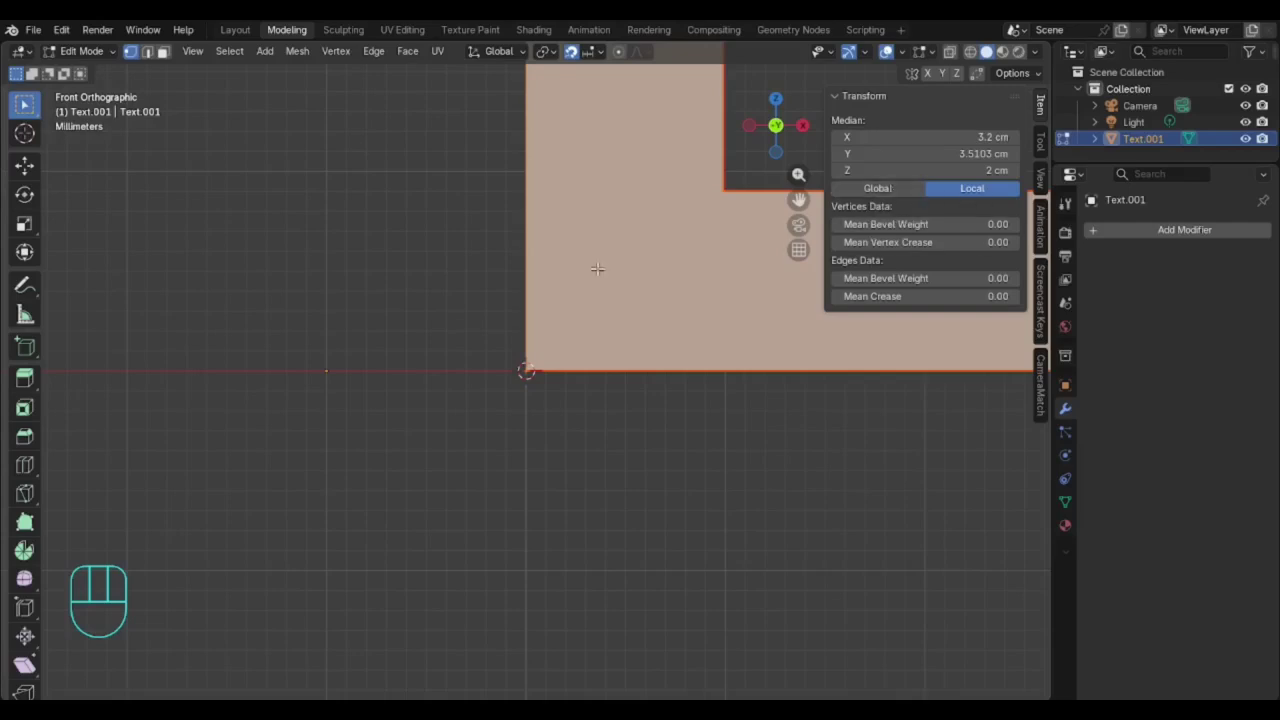
- Deselect the letter's mesh and return to Object Mode
scroll(538, 379, up, 4)
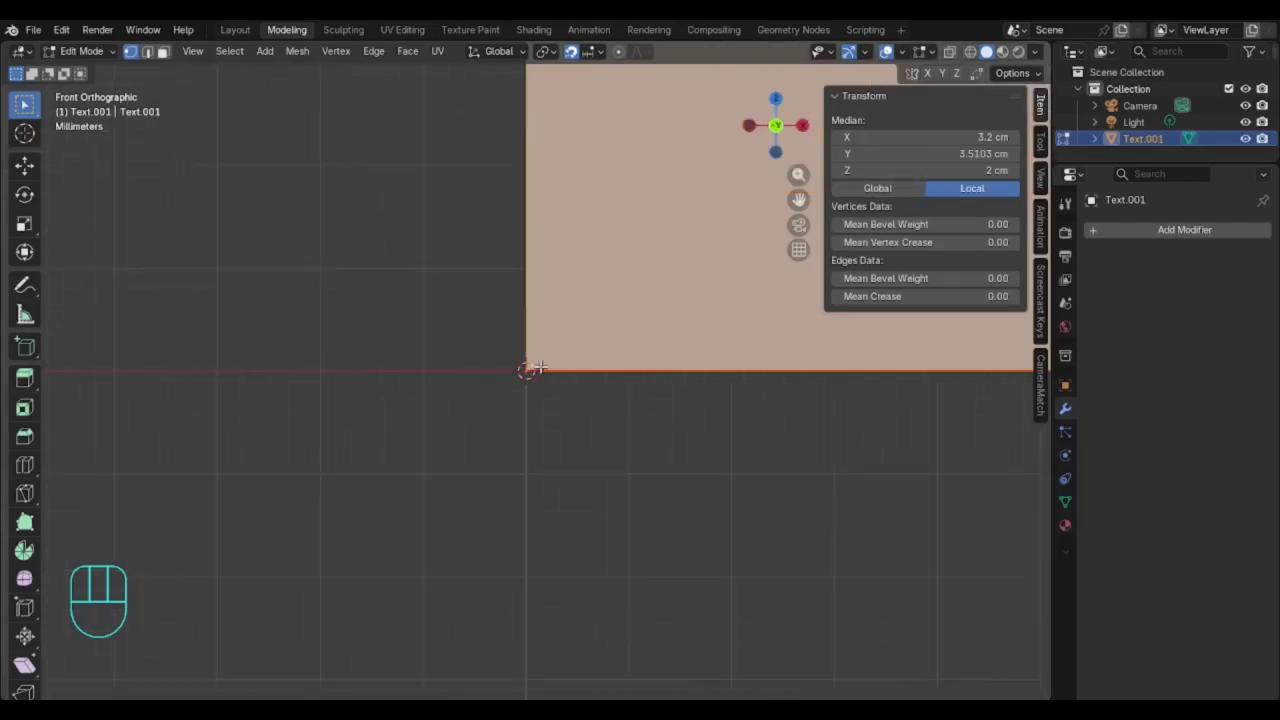
scroll(532, 368, down, 5)
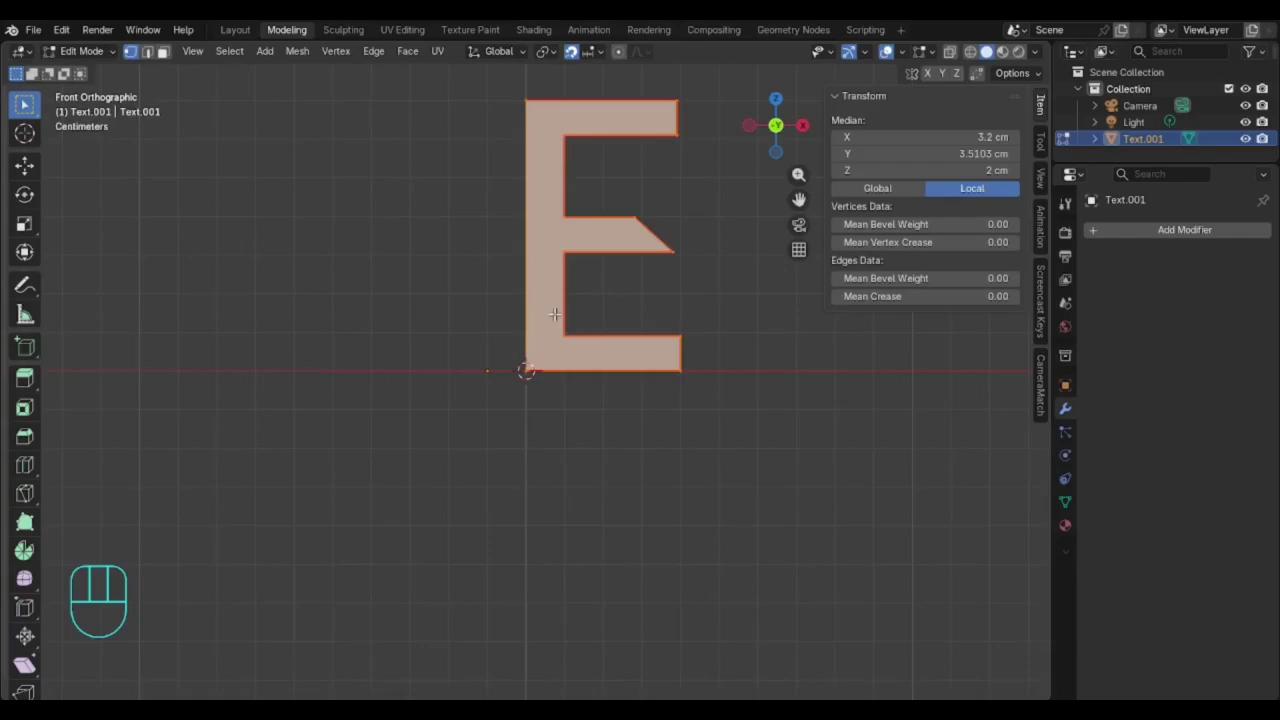
click(409, 207)
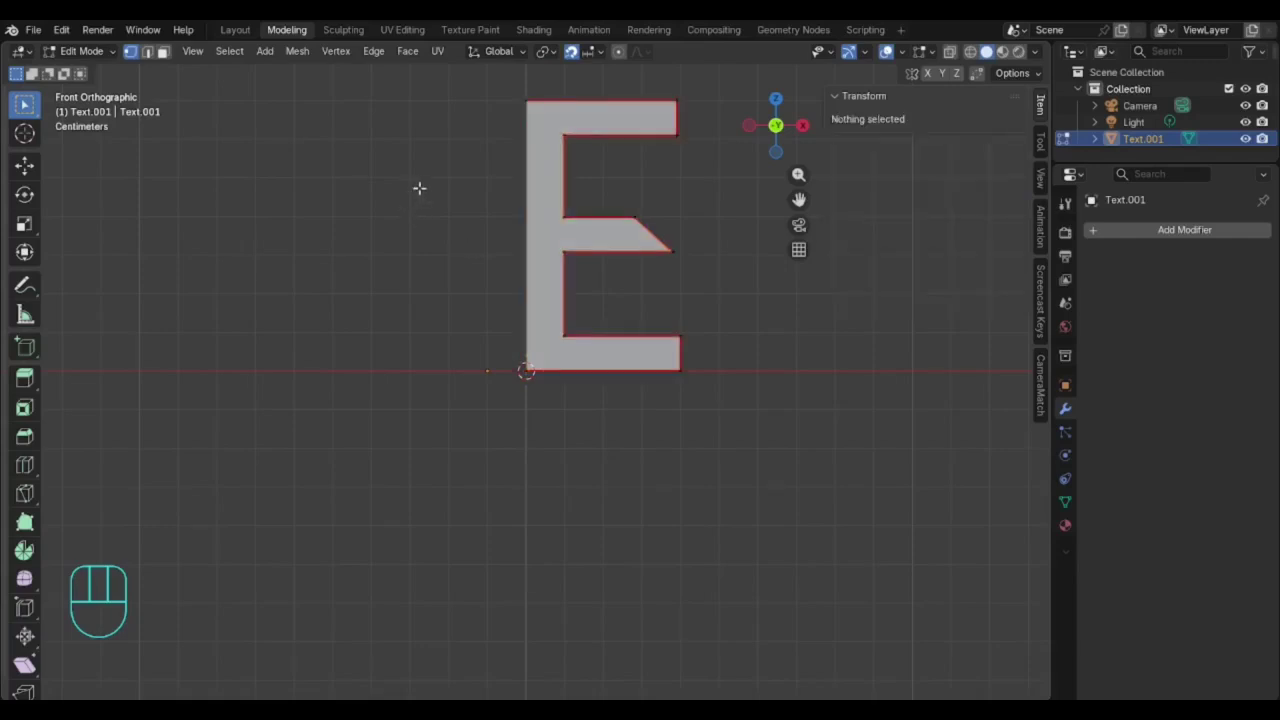
mouse_move(391, 214)
middle_down()
mouse_move(517, 251)
mouse_move(400, 310)
mouse_move(334, 251)
mouse_move(217, 183)
mouse_move(229, 206)
mouse_move(443, 222)
mouse_move(407, 208)
middle_up()
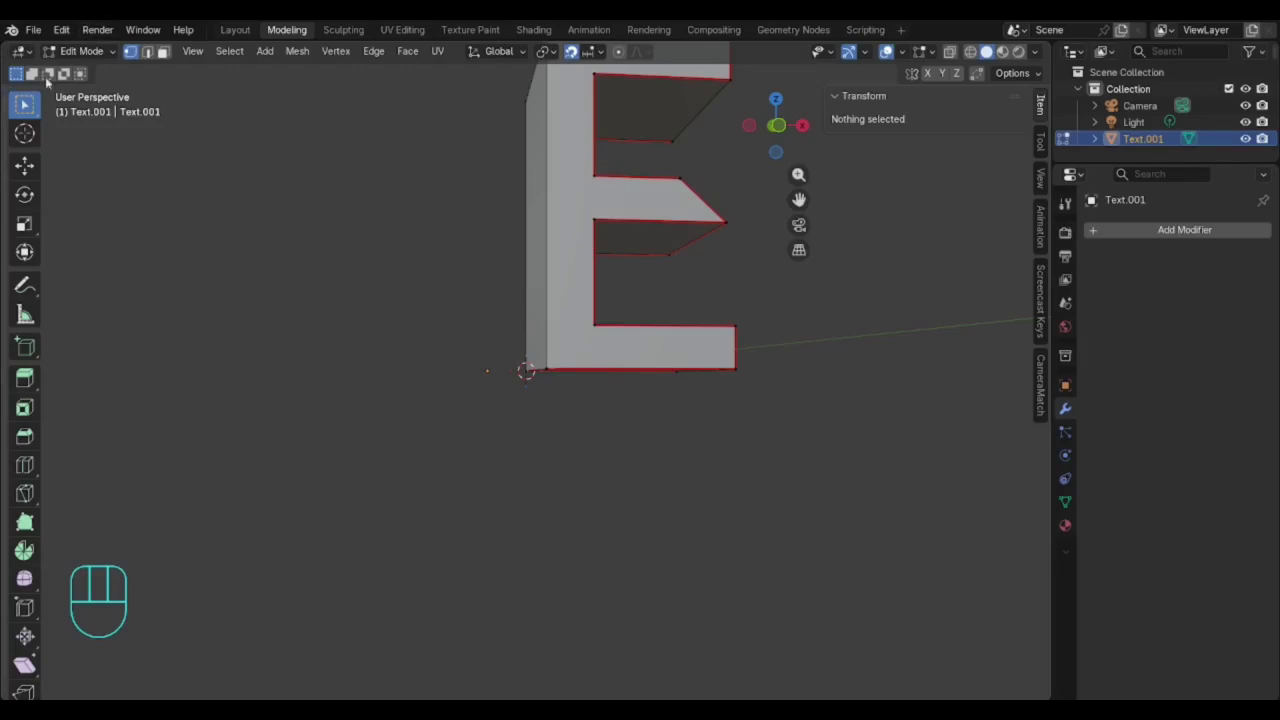
click(82, 51)
click(86, 71)
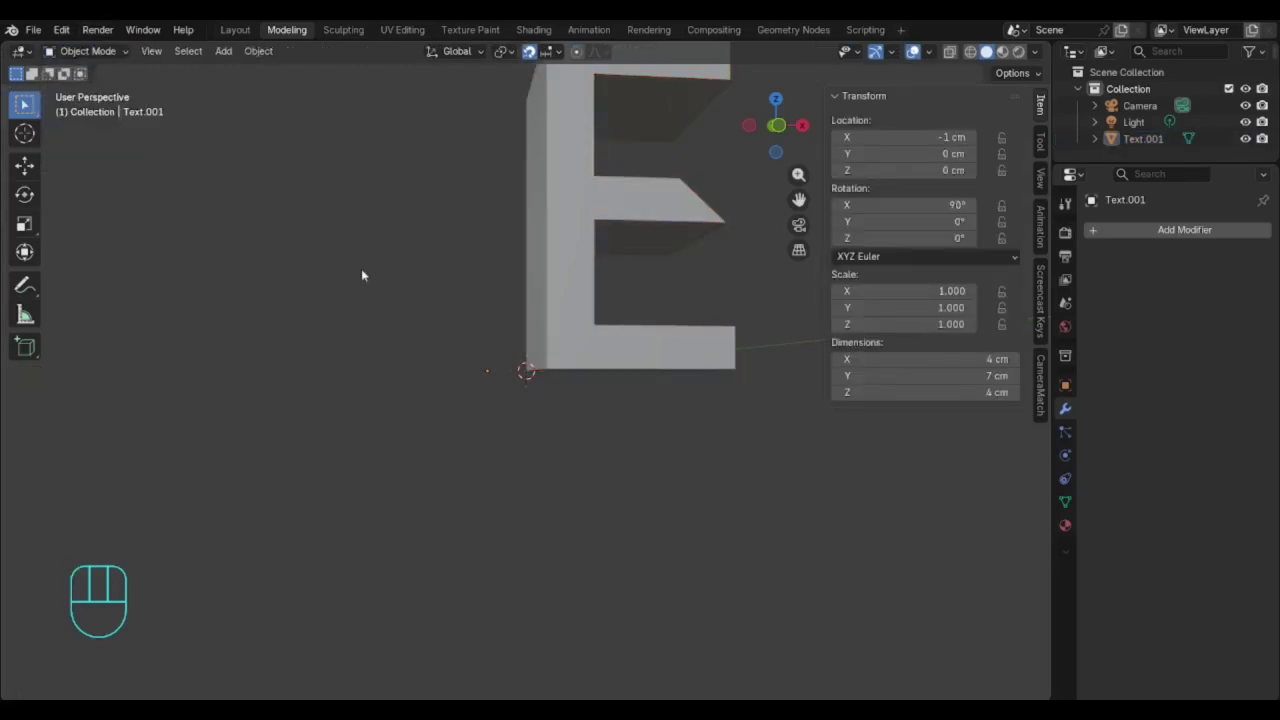
- In the front orthographic view, check the letter's placement against its origin point and the 3D cursor, leaving it deselected
key(KP_1)
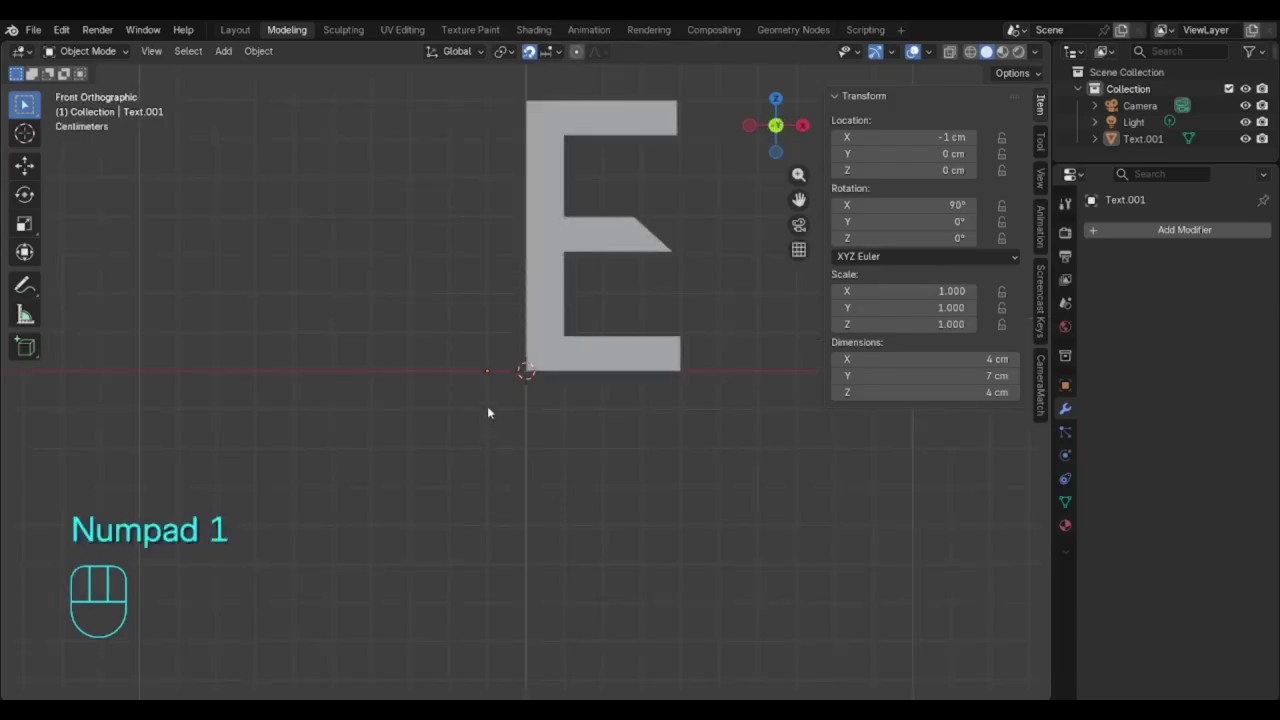
click(490, 378)
click(487, 369)
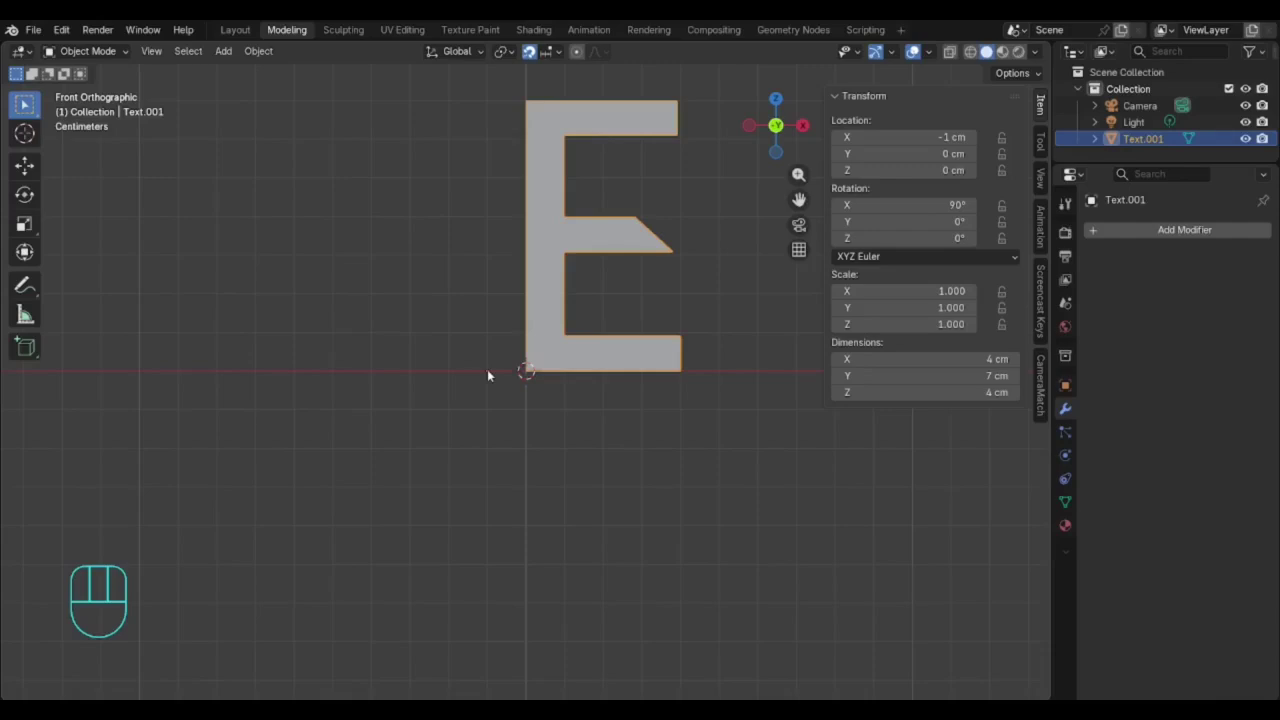
click(654, 428)
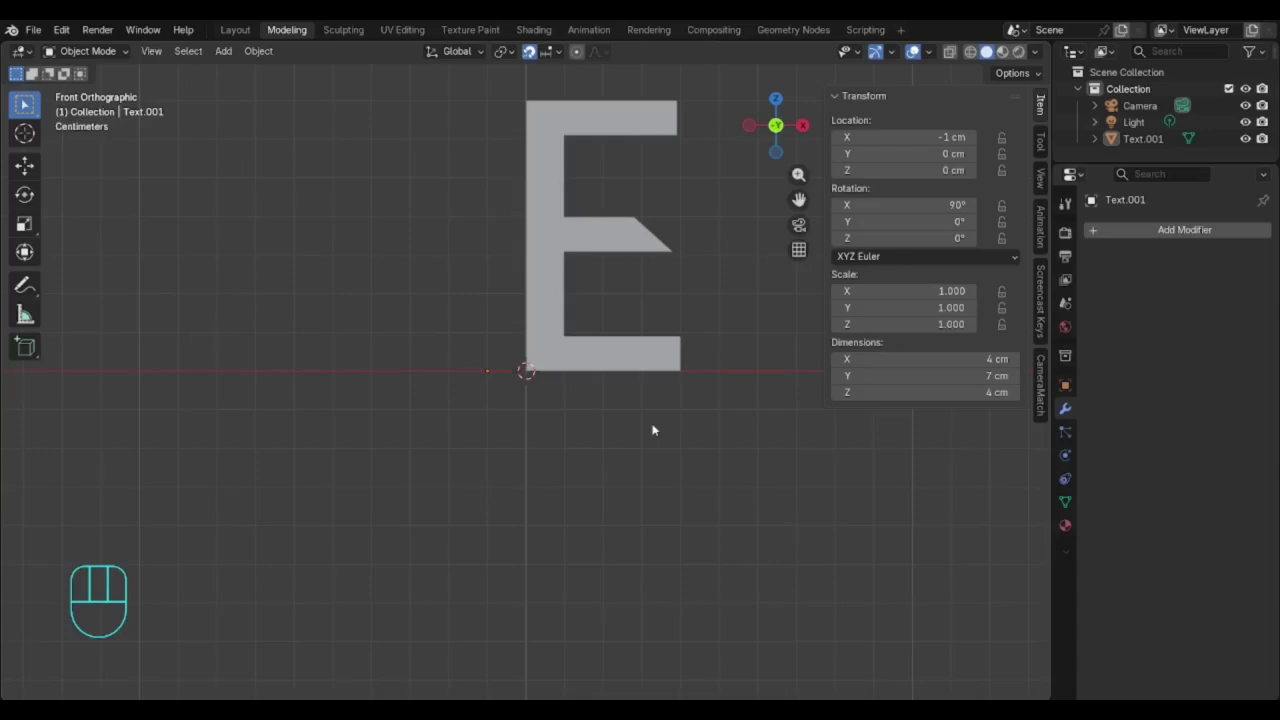
scroll(567, 226, up, 2)
scroll(568, 223, down, 3)
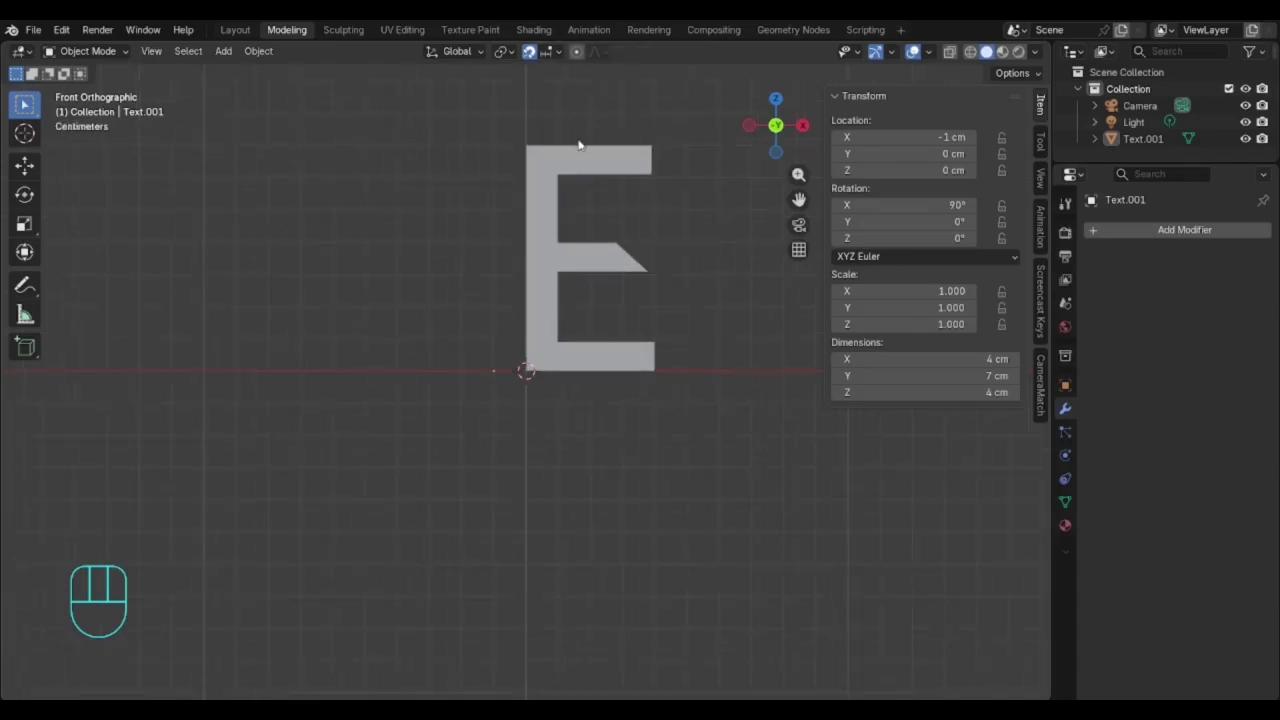
click(577, 177)
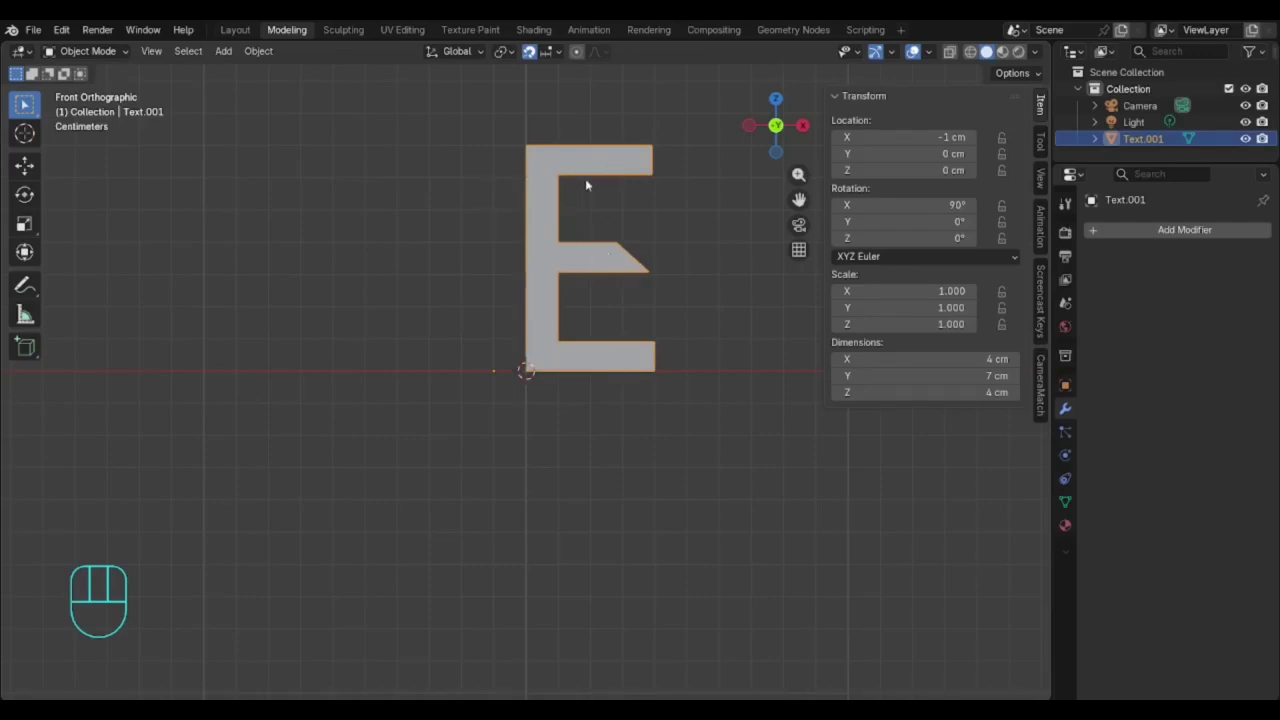
click(394, 122)
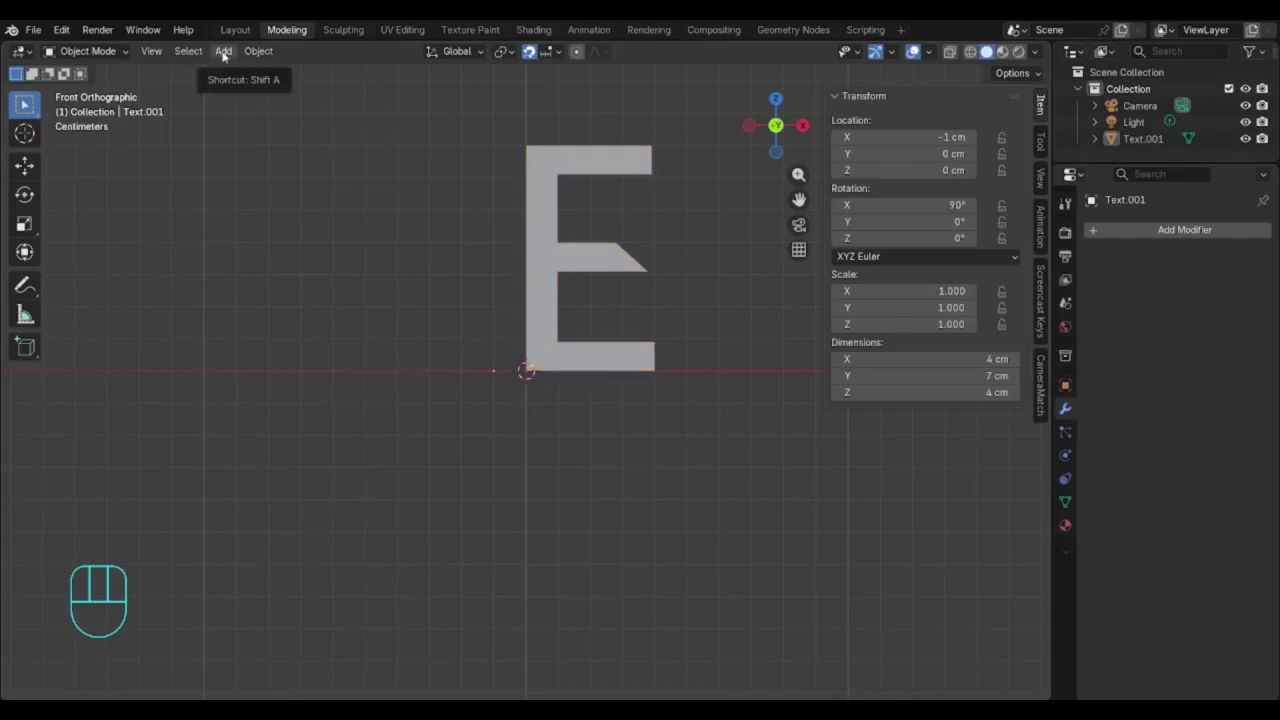
- Add the hand-drawn sketch of the letter E as a reference image in the front view
click(223, 51)
mouse_move(247, 252)
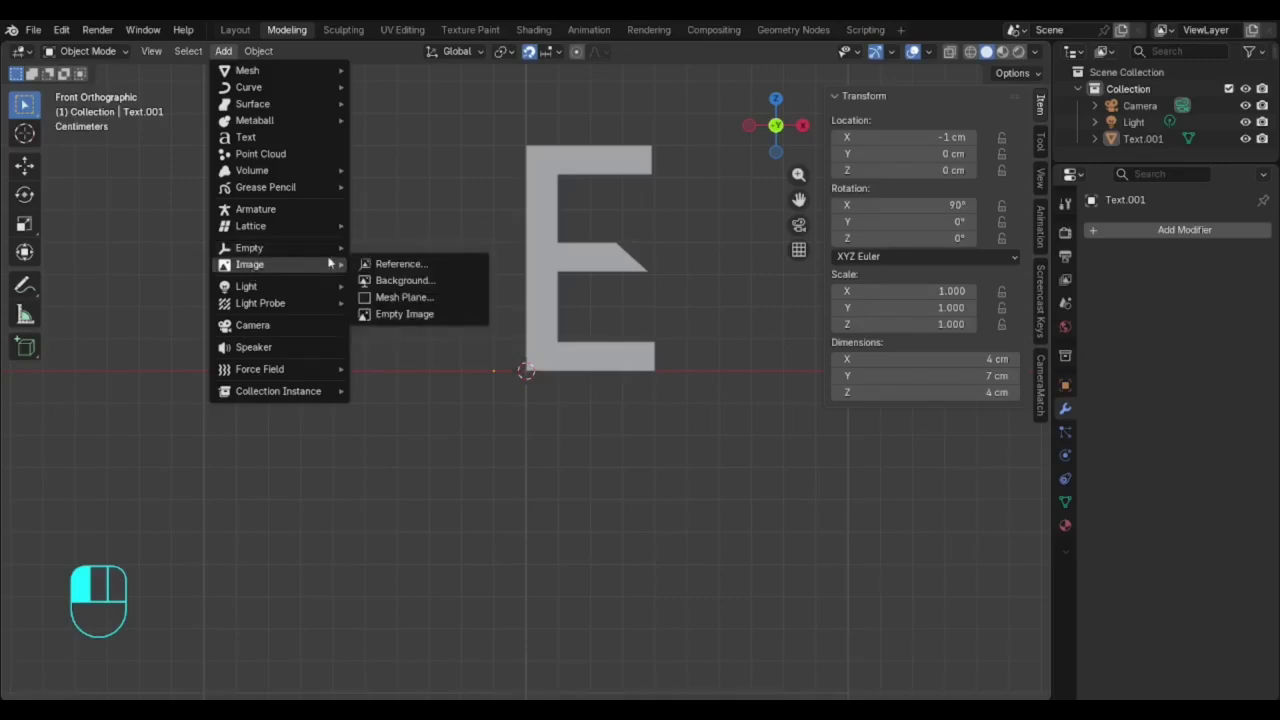
click(437, 265)
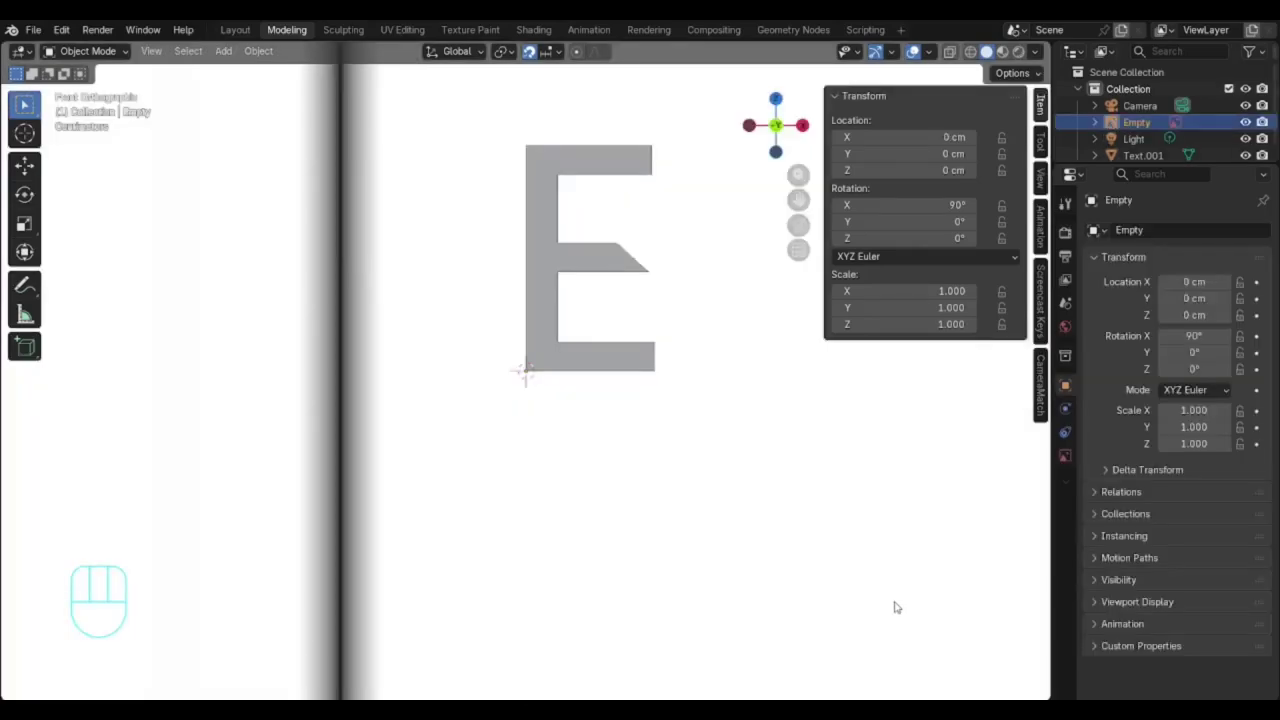
- Scale the reference image down uniformly to about 0.018 to bring it close to the letter's size
scroll(878, 567, down, 5)
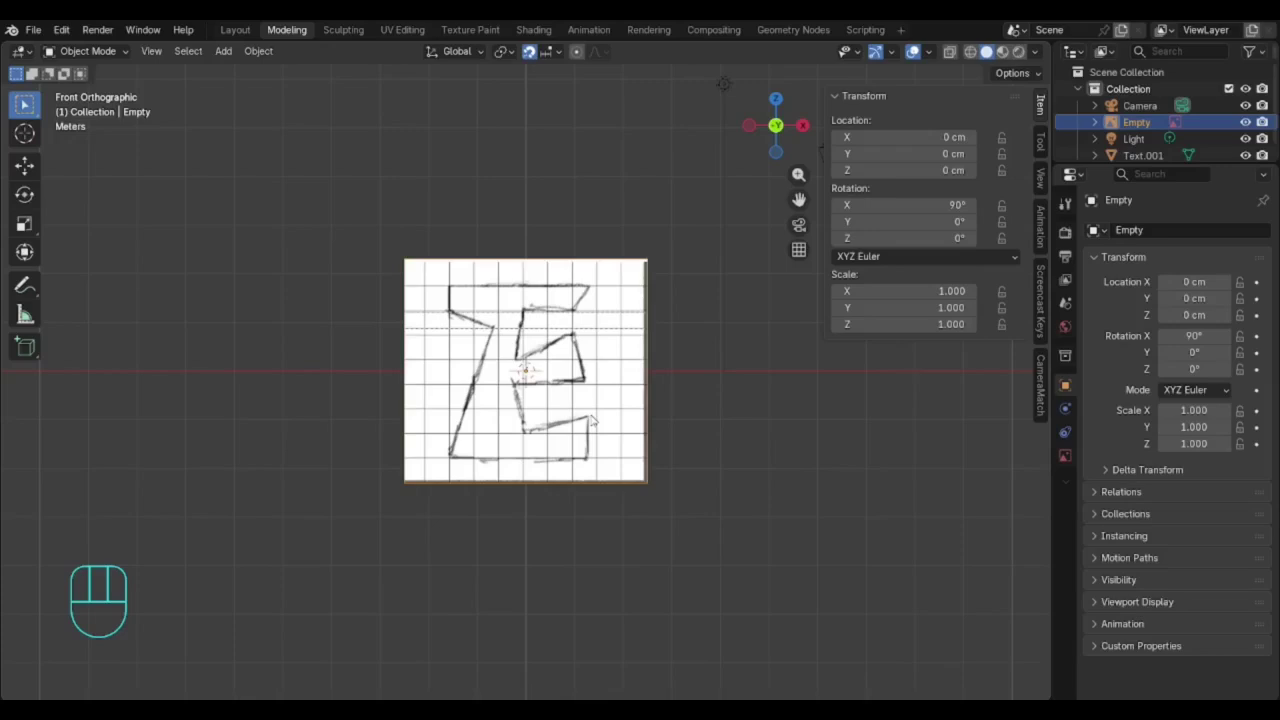
key(s)
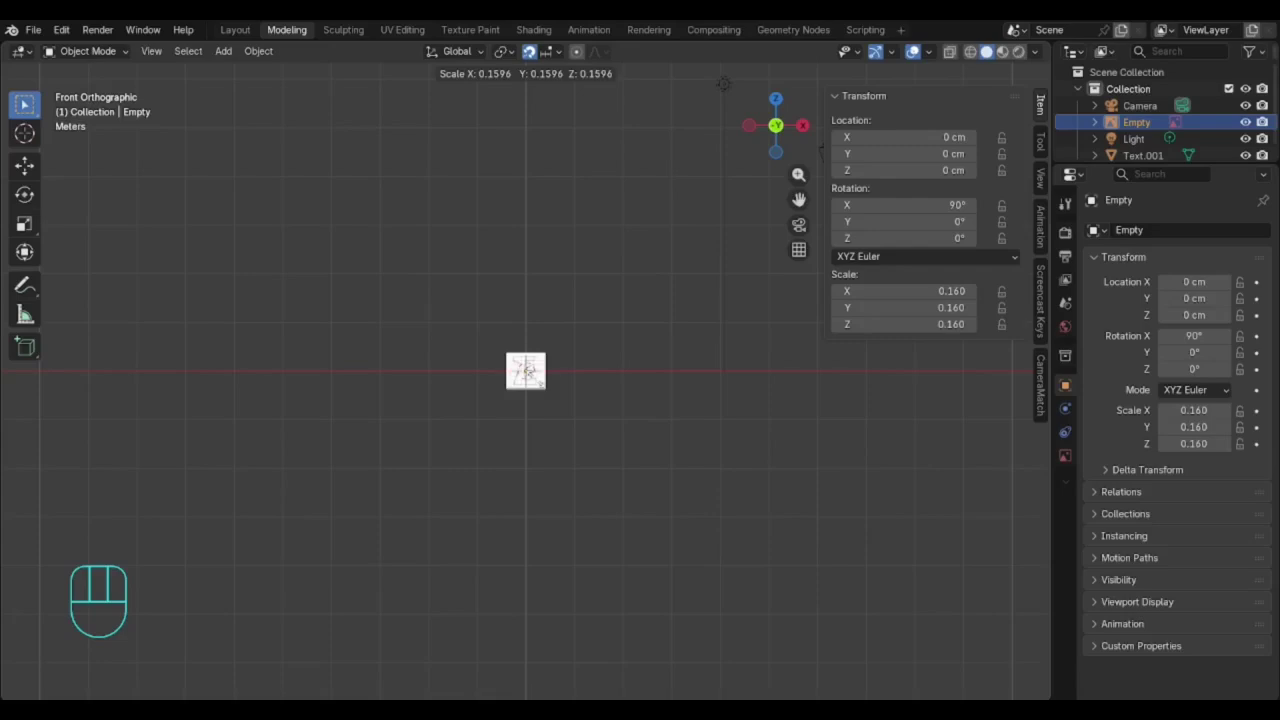
click(435, 454)
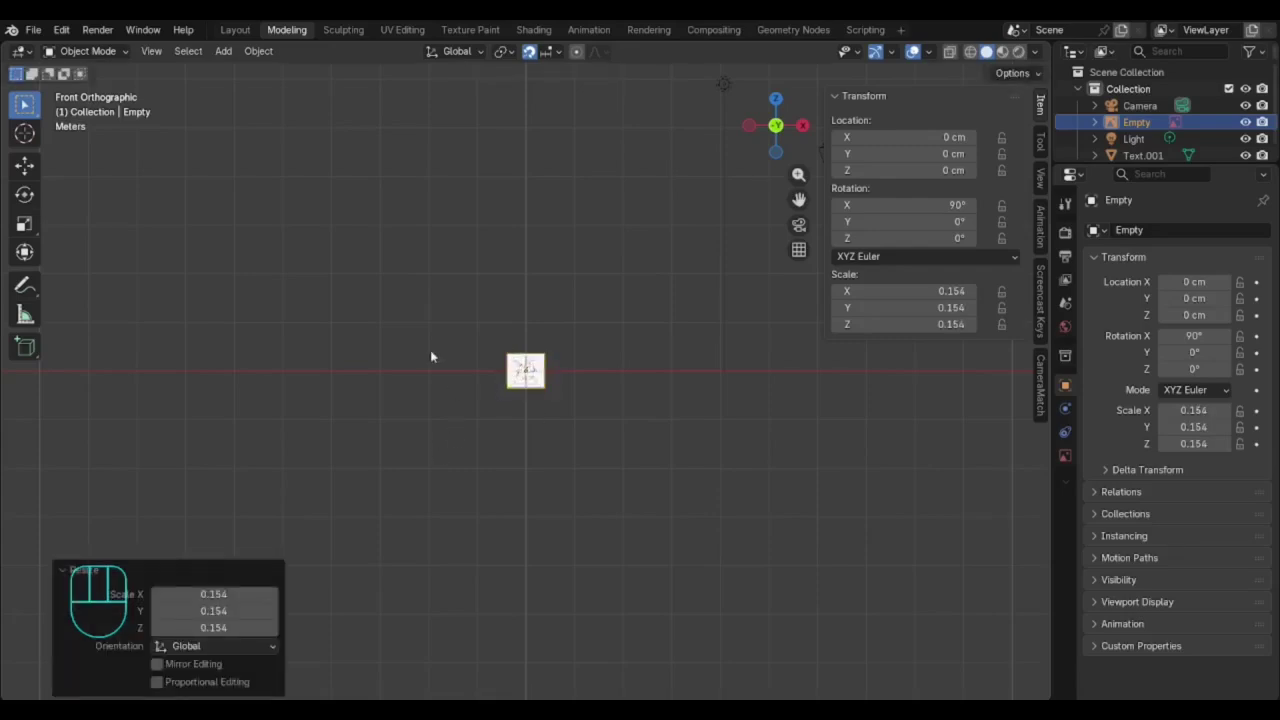
key(z)
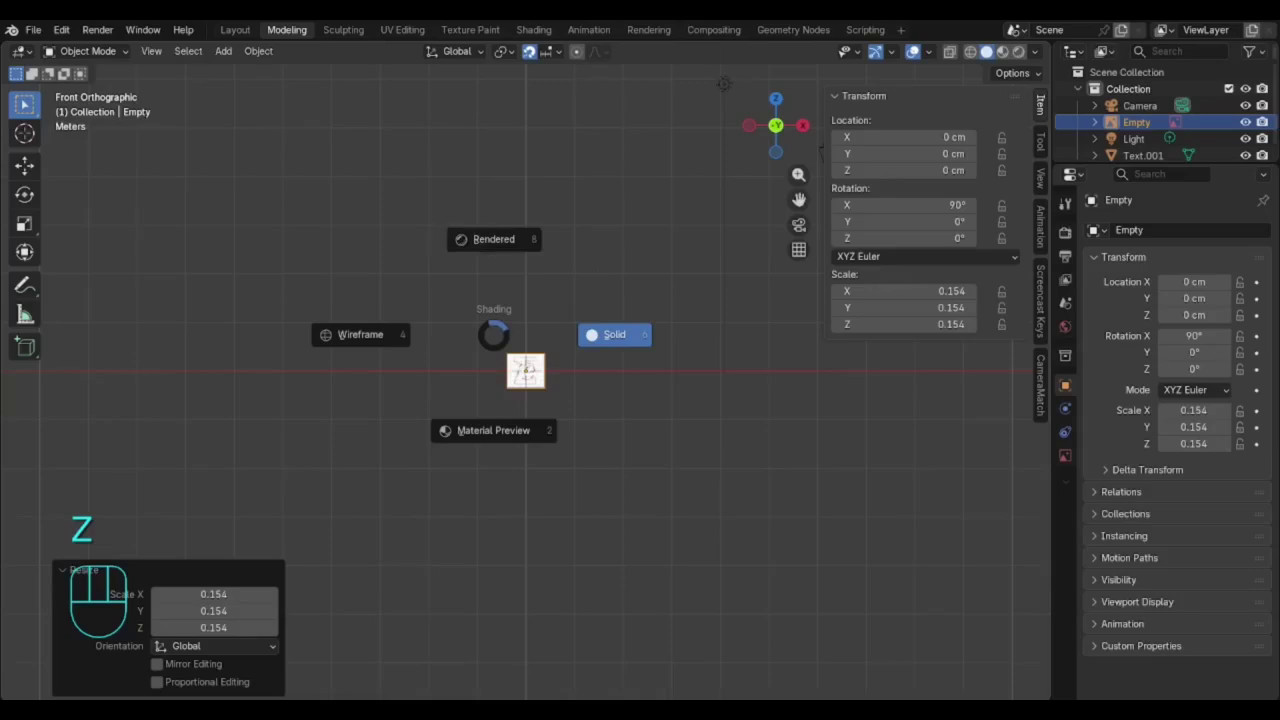
click(663, 314)
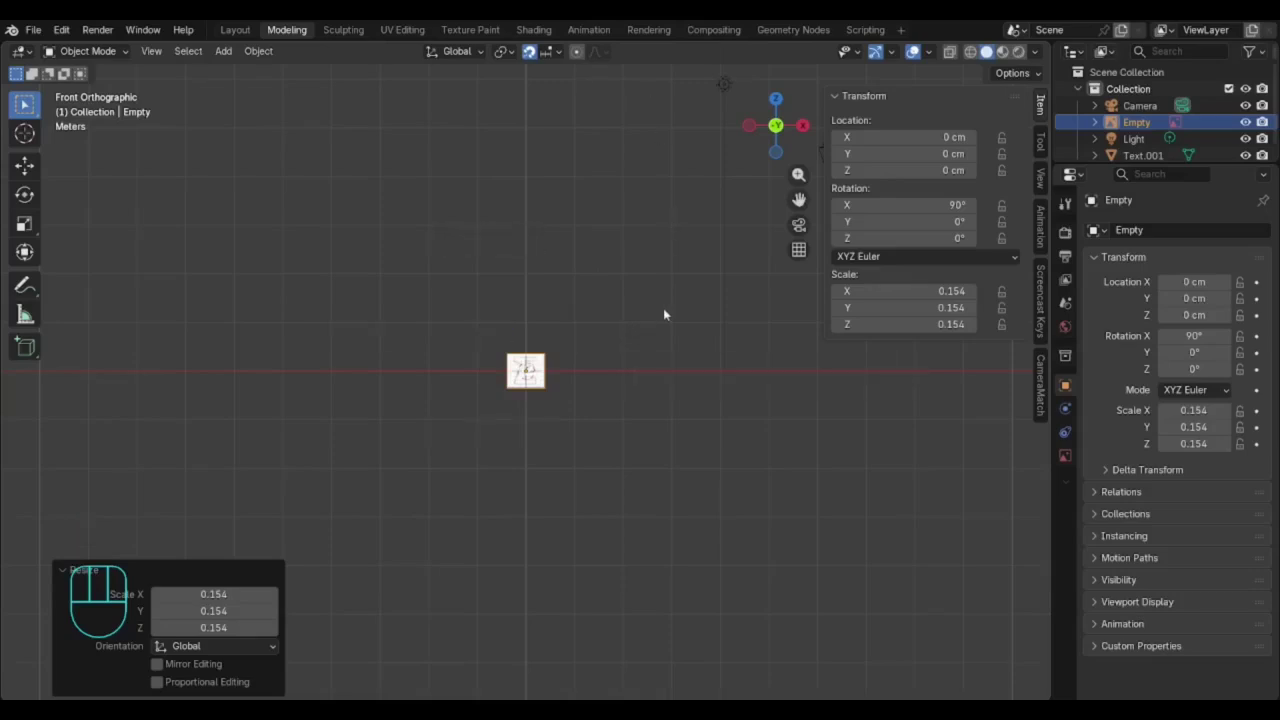
mouse_move(529, 376)
key(s)
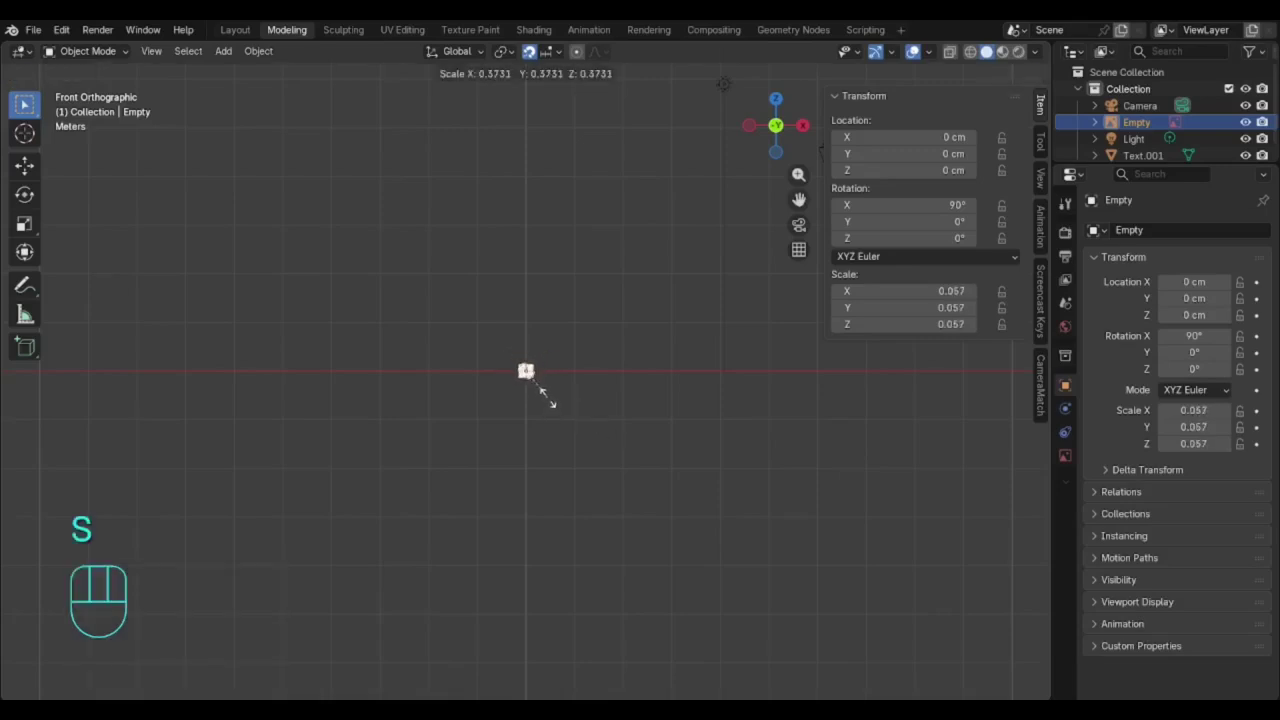
click(558, 404)
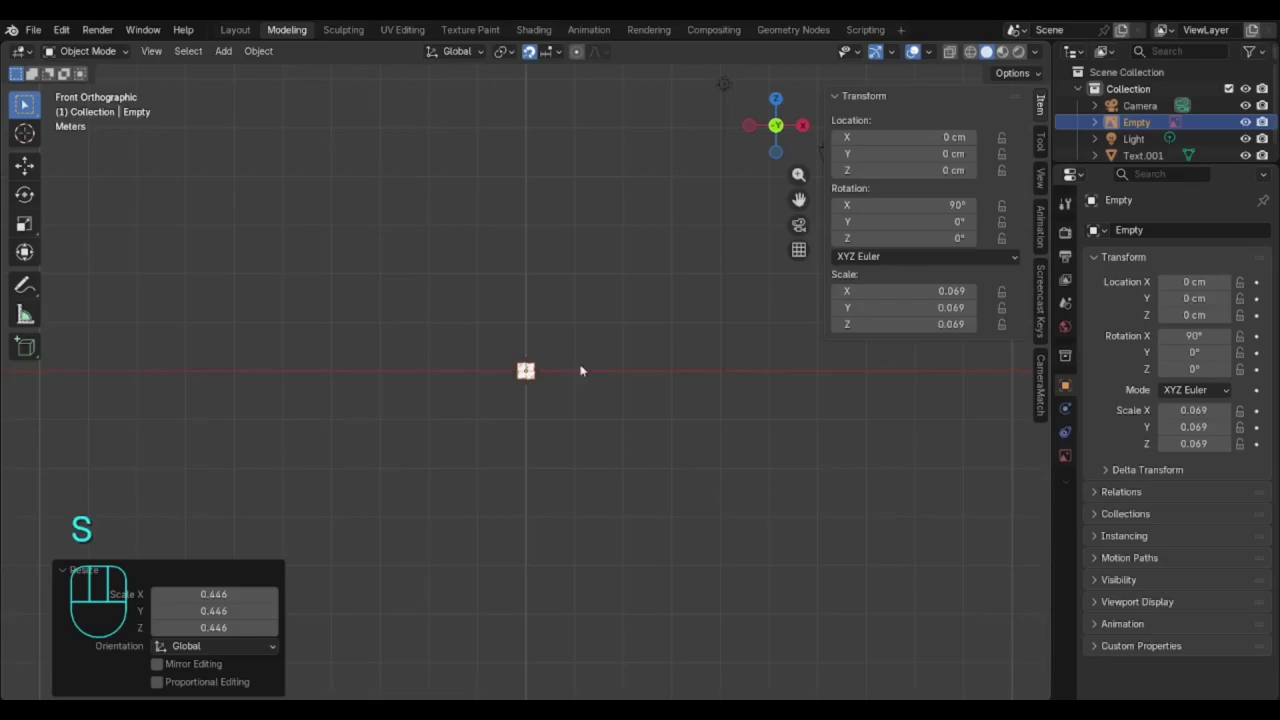
scroll(534, 411, up, 15)
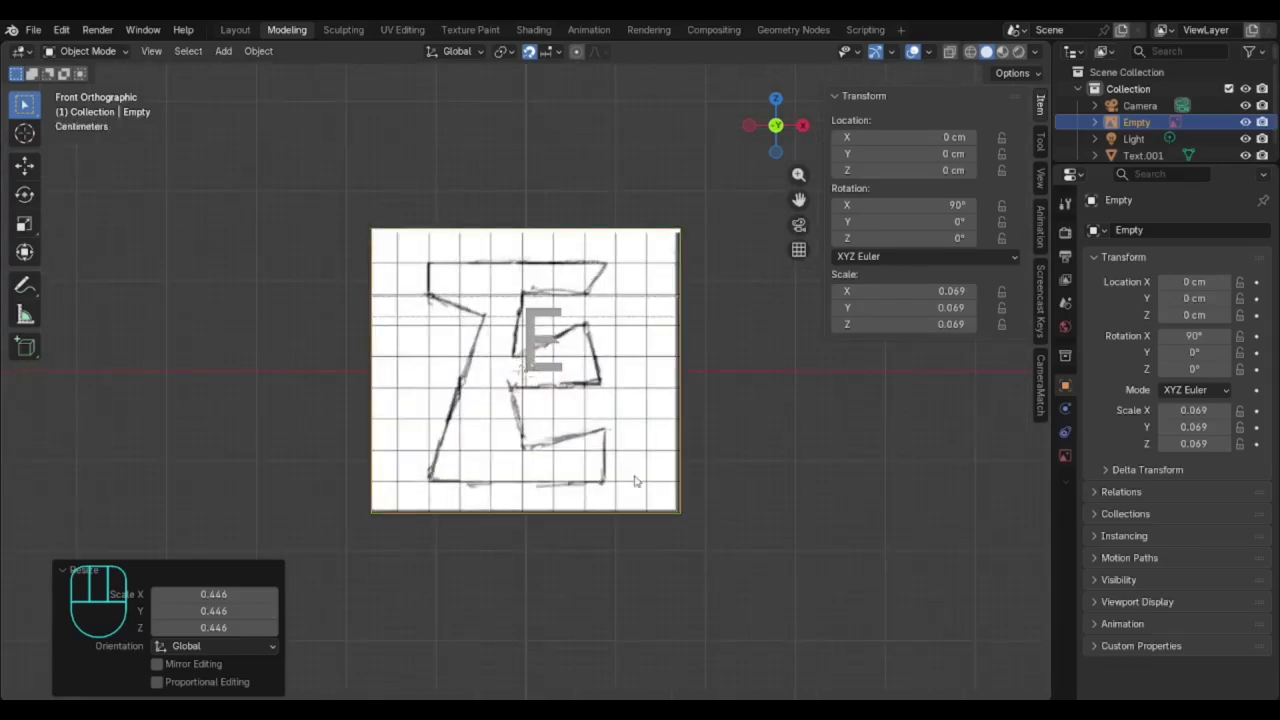
key(s)
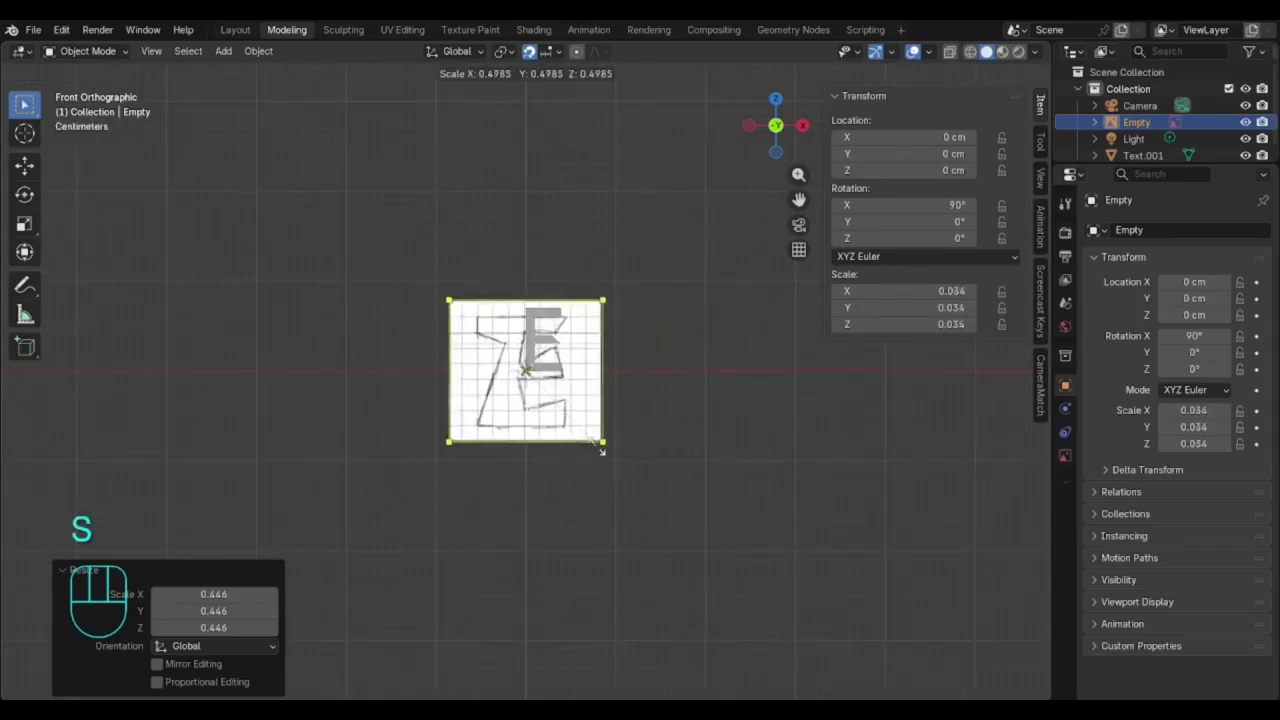
click(565, 410)
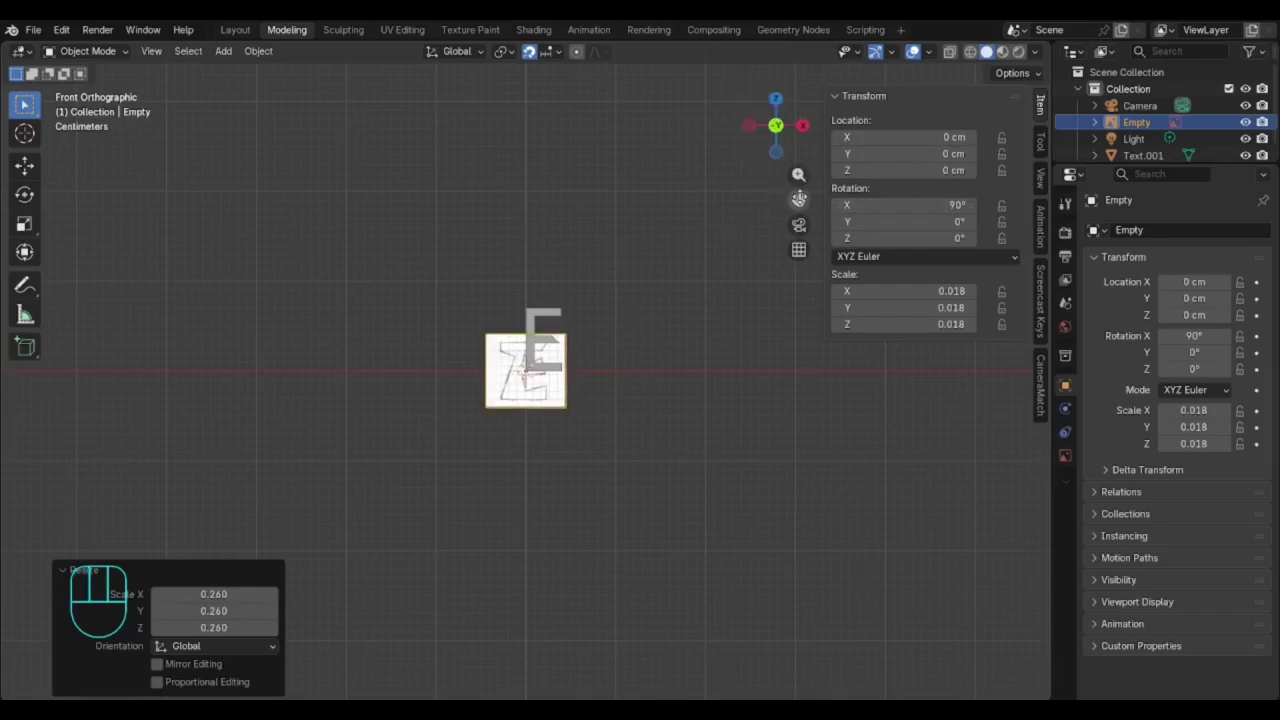
- Move the reference image 3 cm along X and 3 cm along Z toward the letter
drag(799, 174, 798, 105)
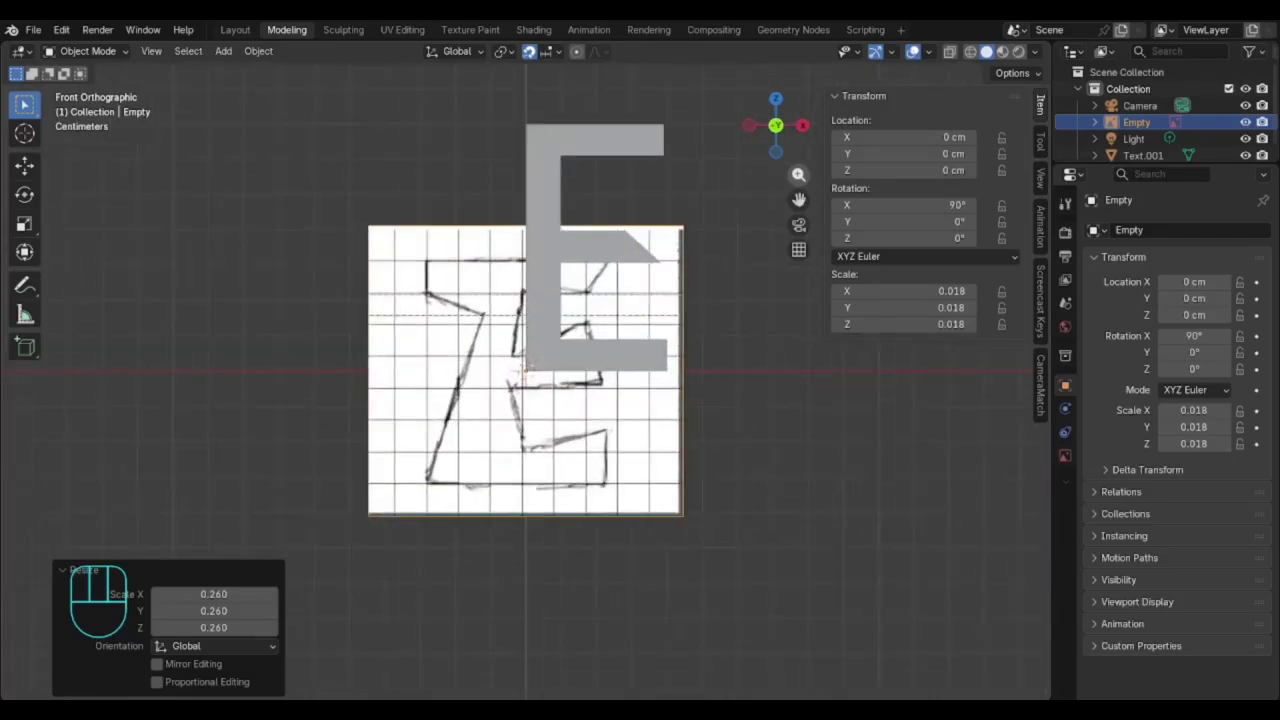
click(499, 424)
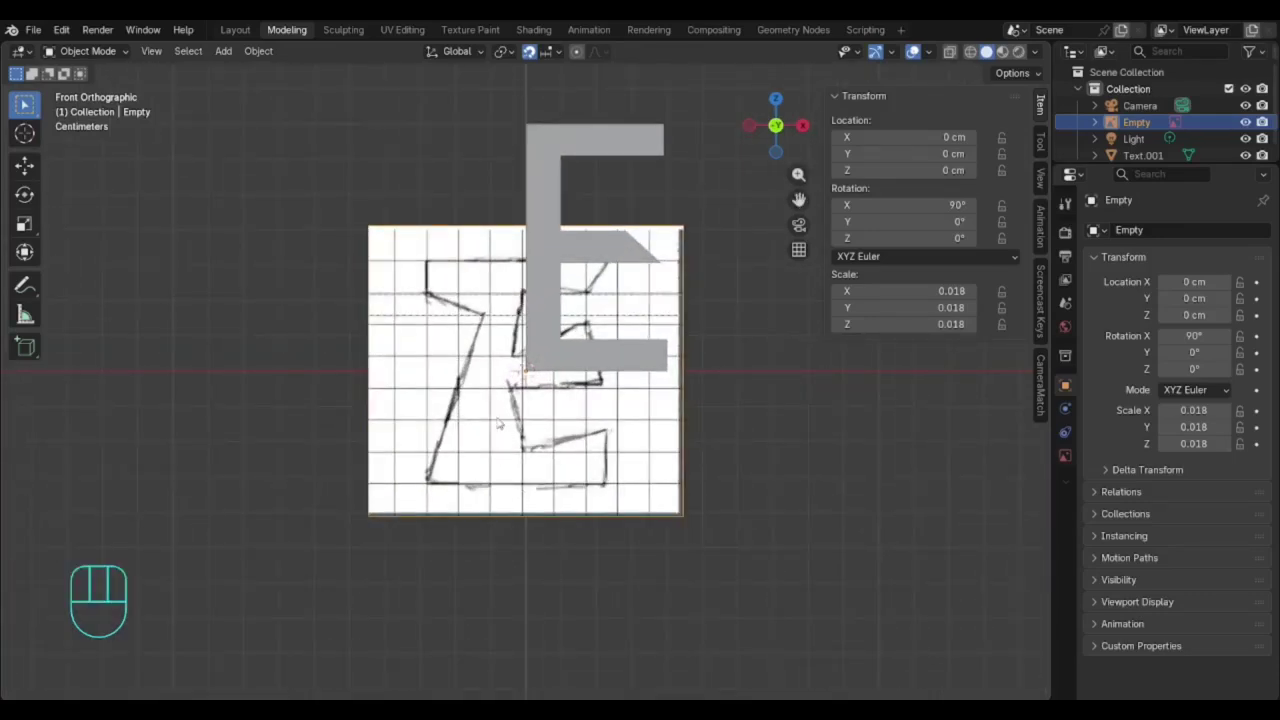
key(g)
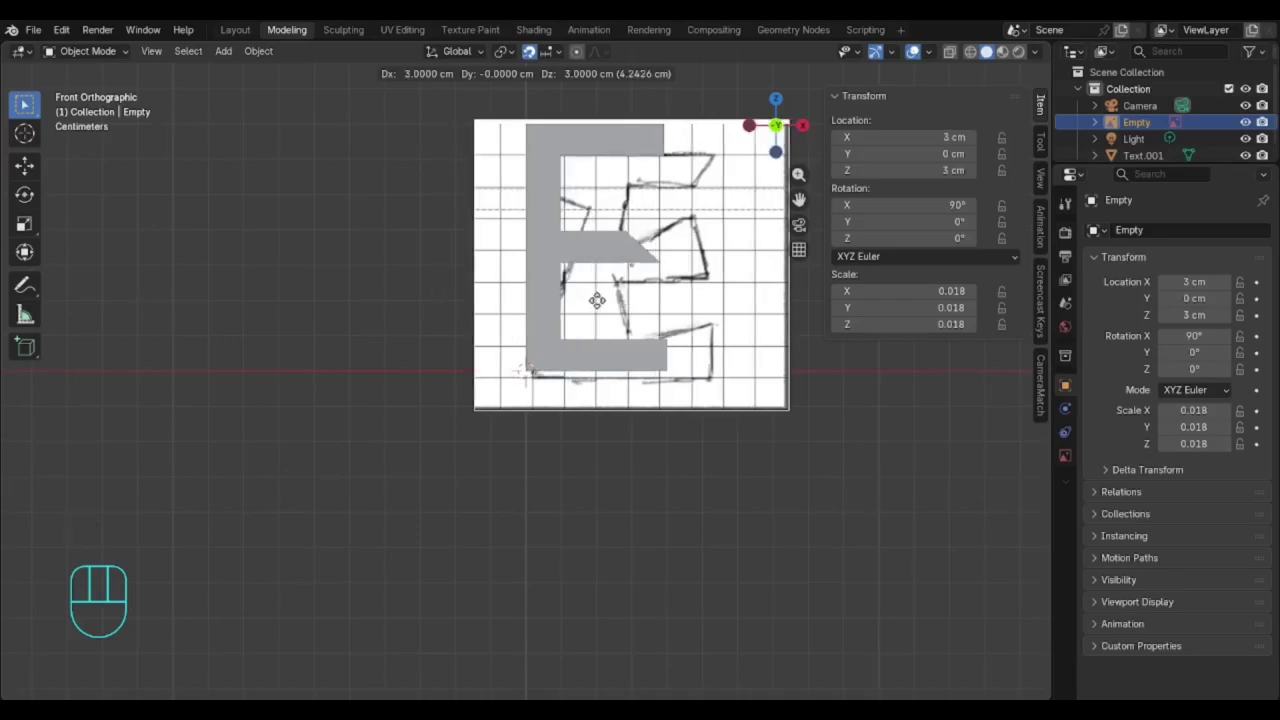
click(597, 300)
click(769, 345)
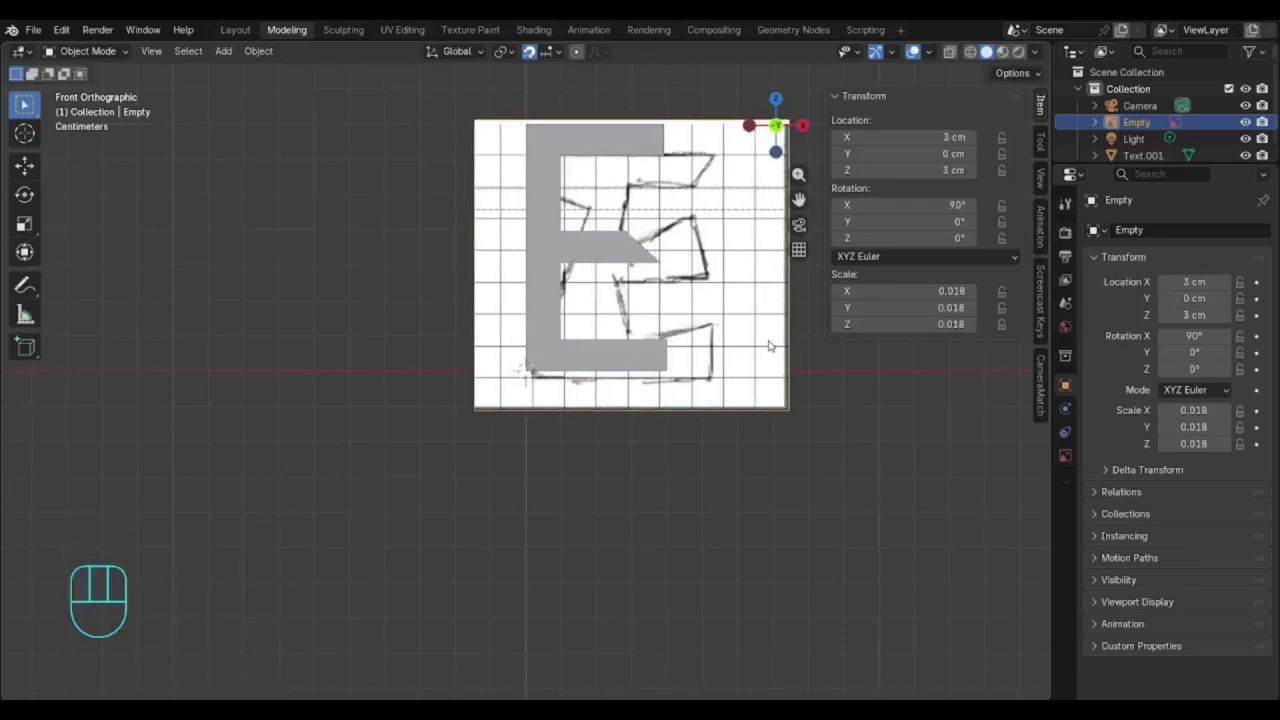
- Turn off snapping and move the reference image to about X 2.77 cm, Z 3.26 cm, aligning the sketch's lower stem corner with the 3D cursor
click(704, 390)
click(108, 51)
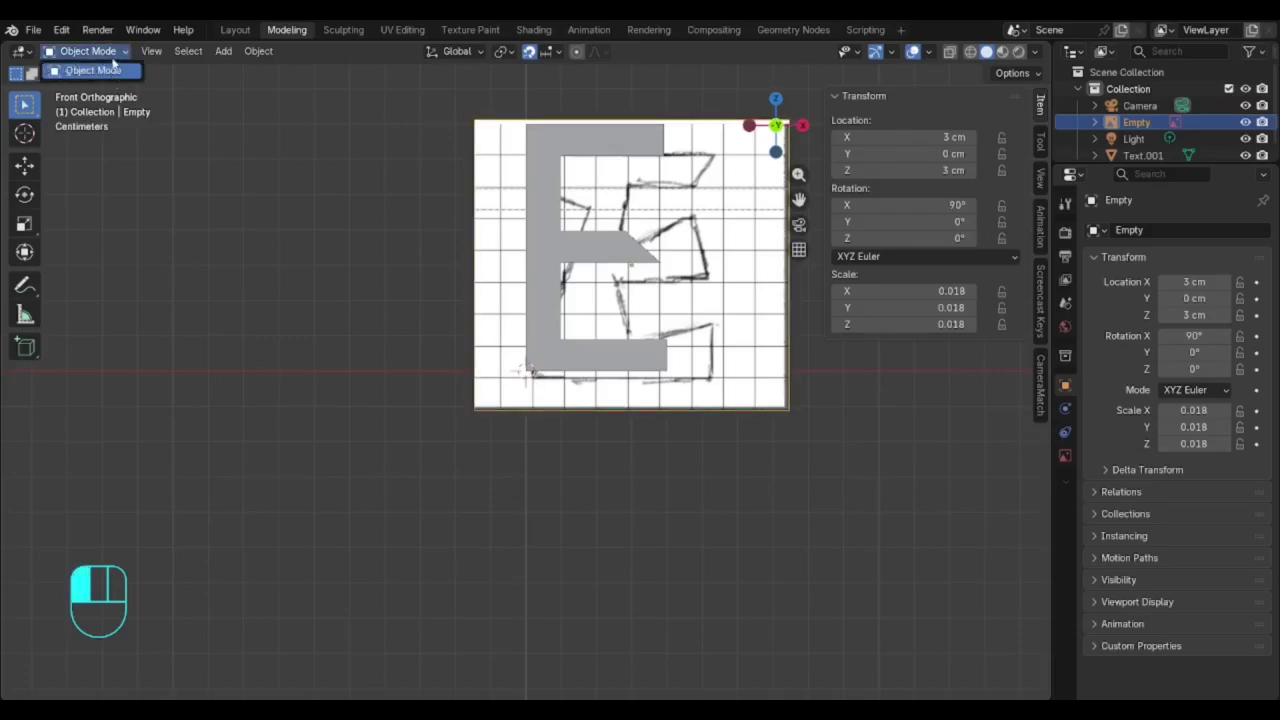
click(113, 65)
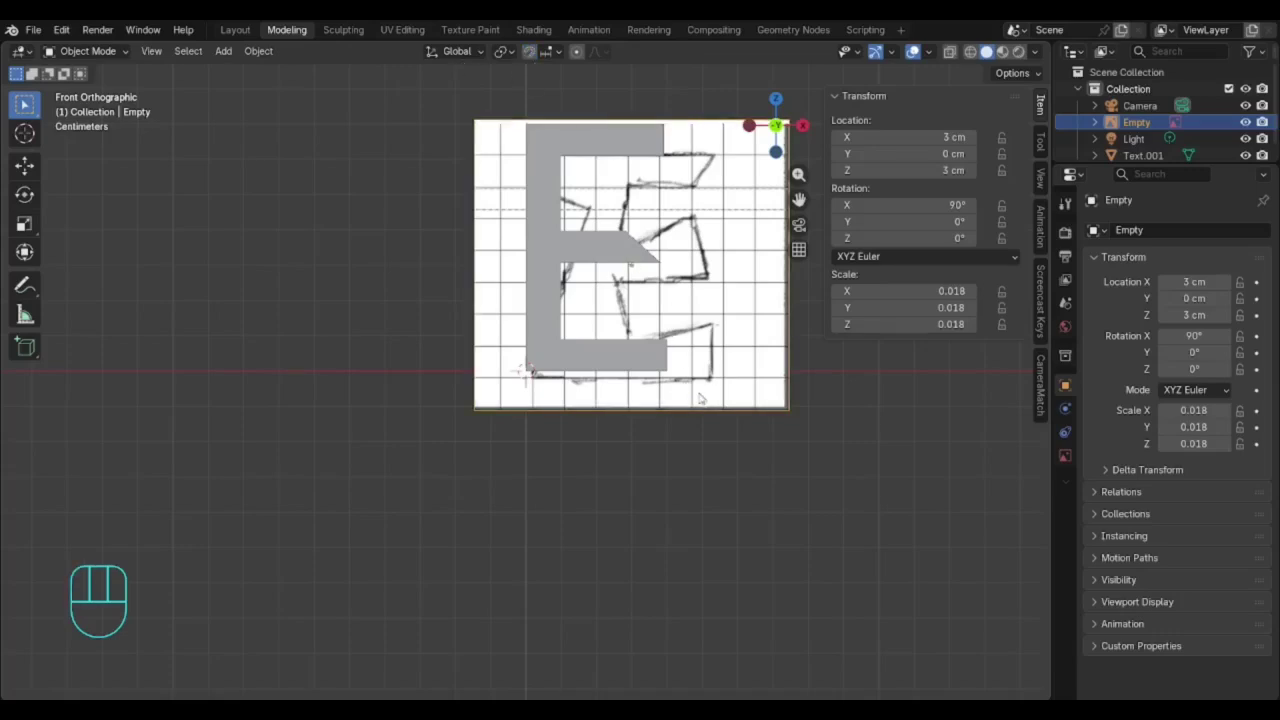
key(g)
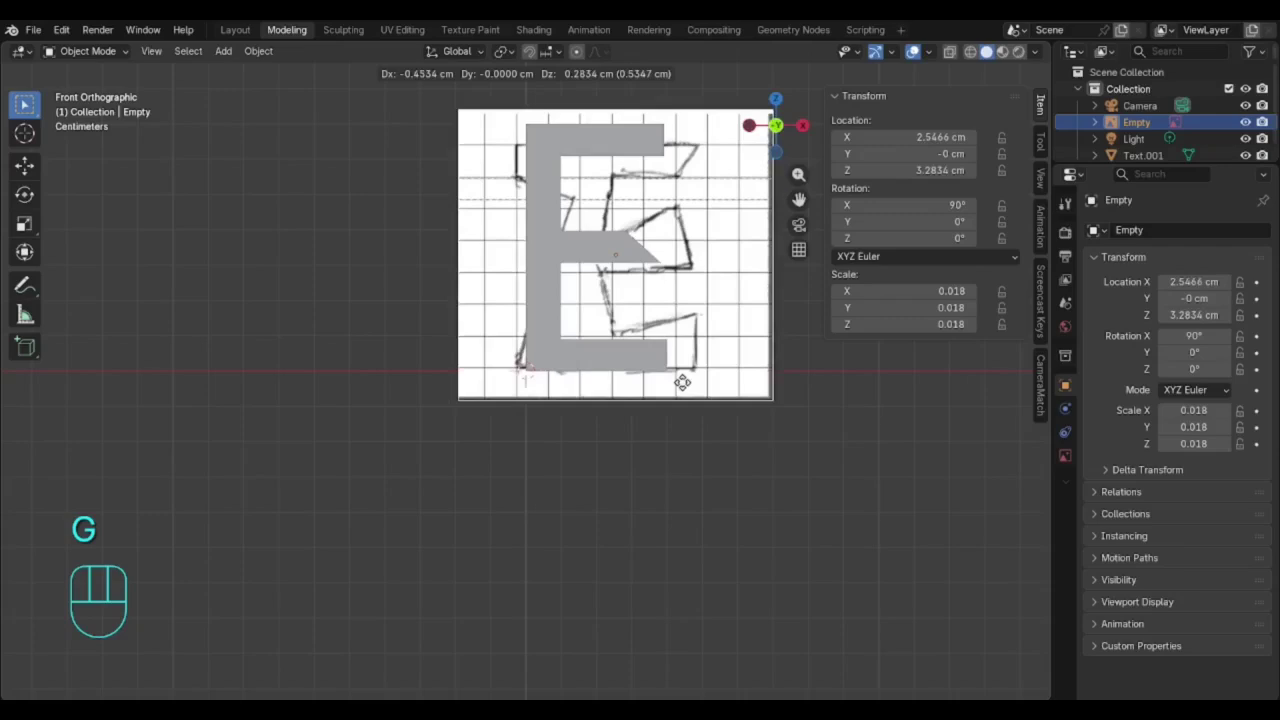
click(691, 383)
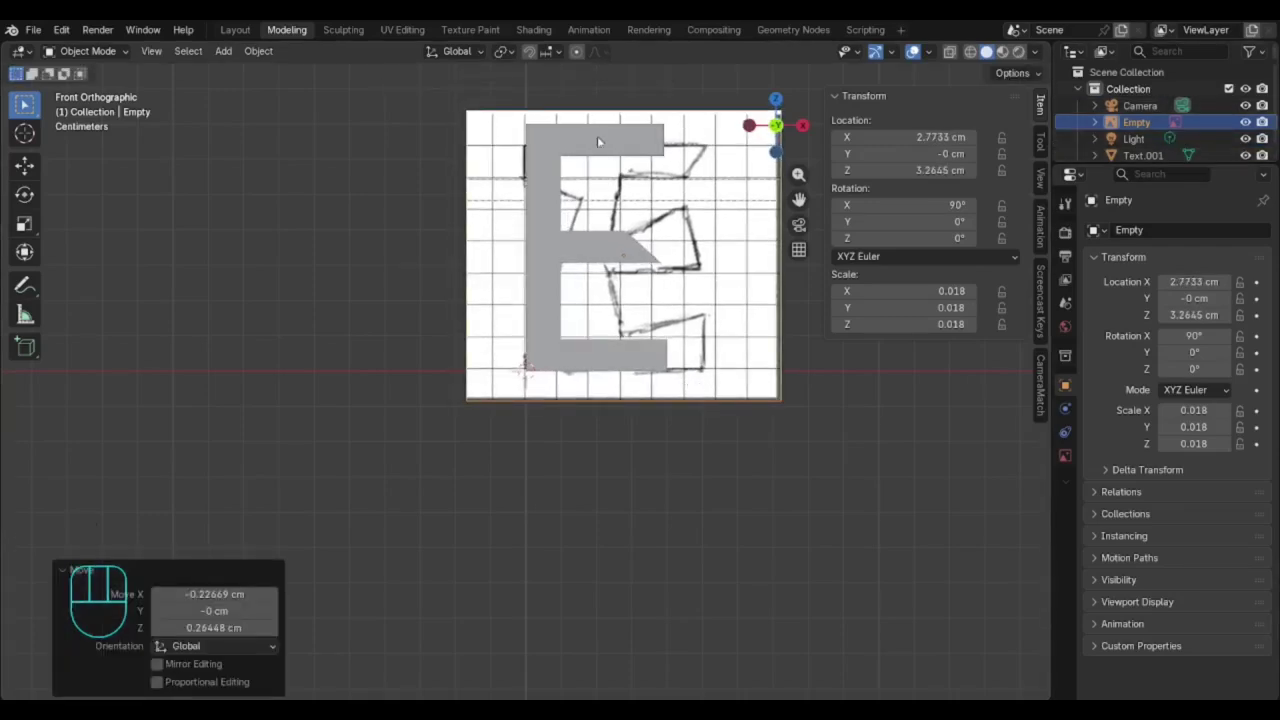
- Select the letter object and switch the viewport shading to wireframe
click(1142, 155)
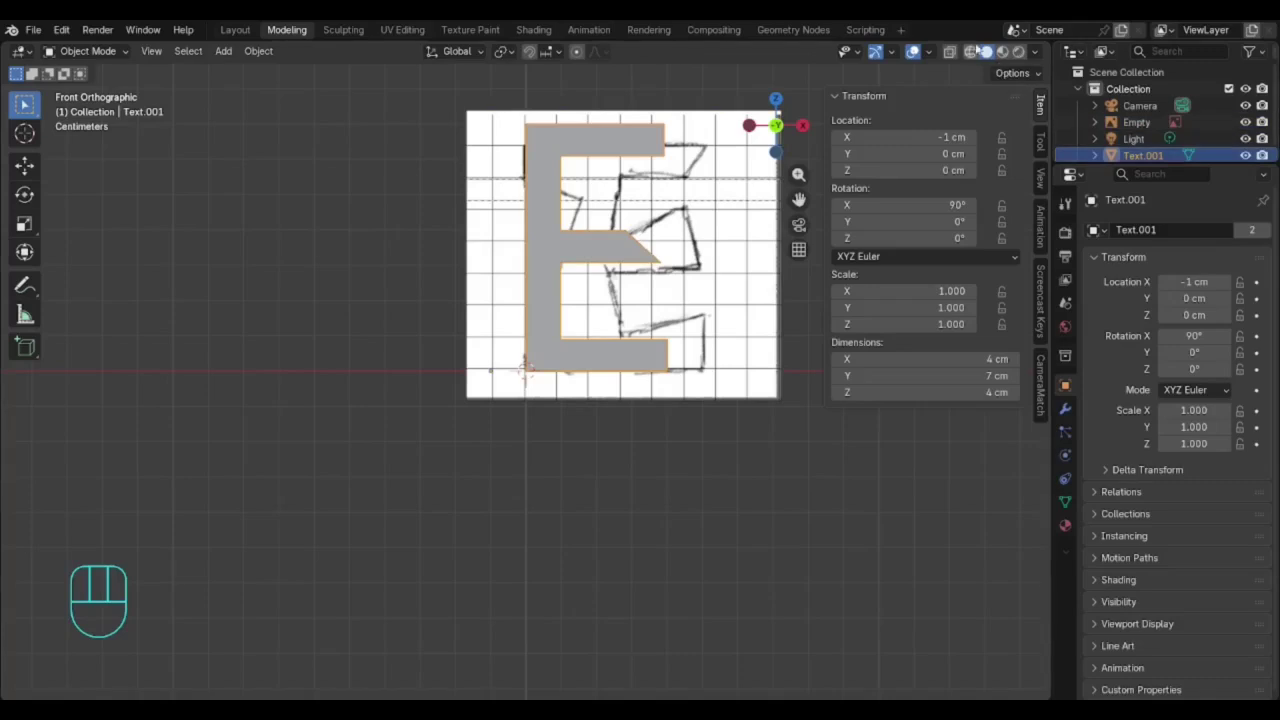
click(969, 52)
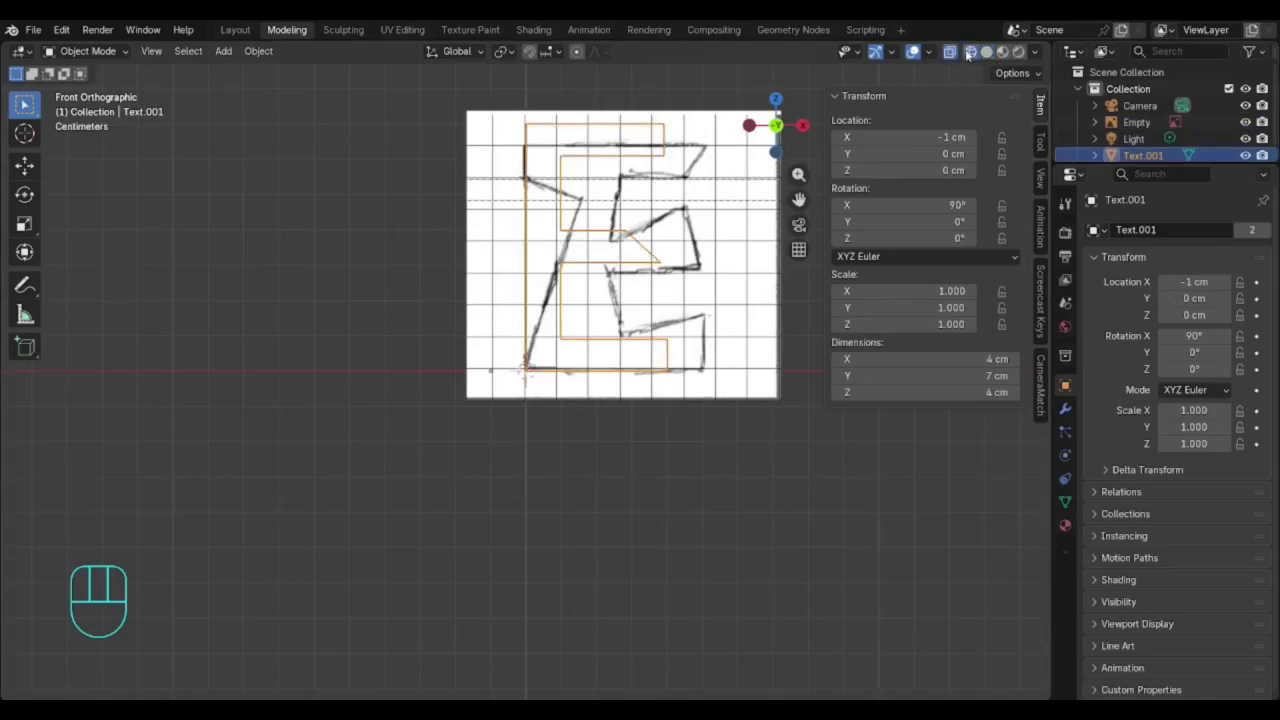
- Rename the reference image object to "vista frontal"
click(1153, 124)
double_click(1150, 123)
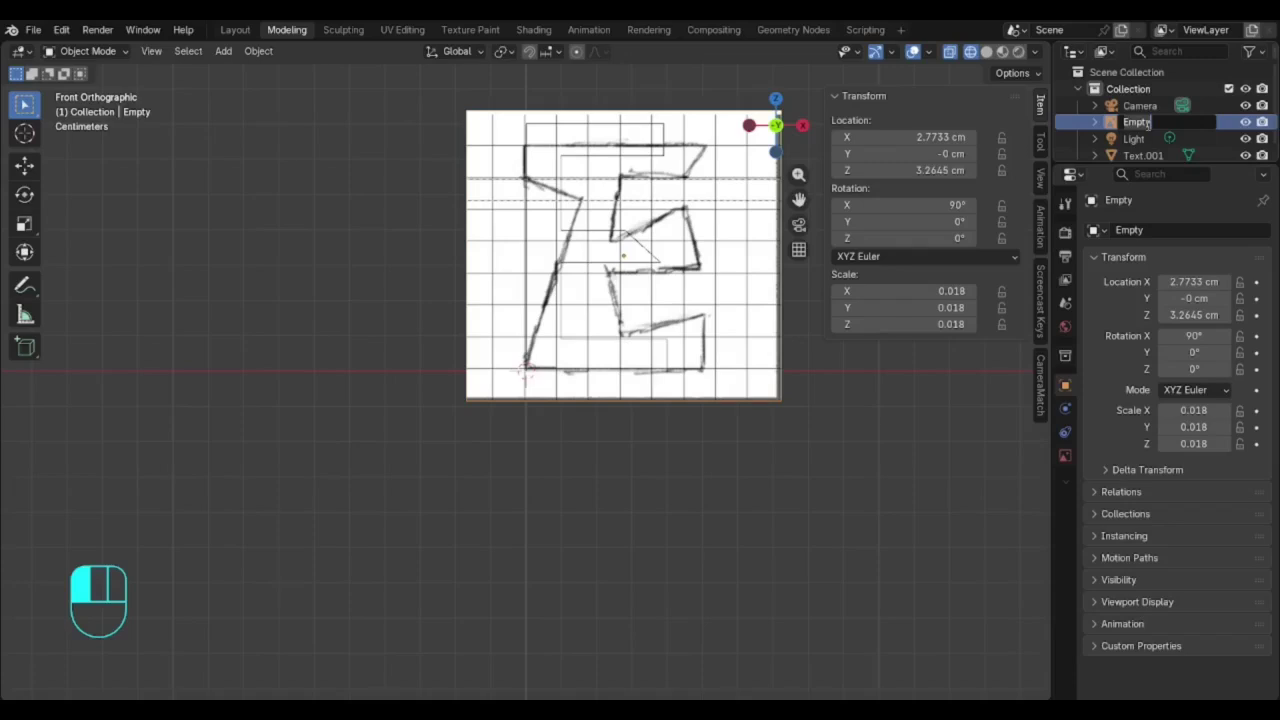
text(d)
key(Return)
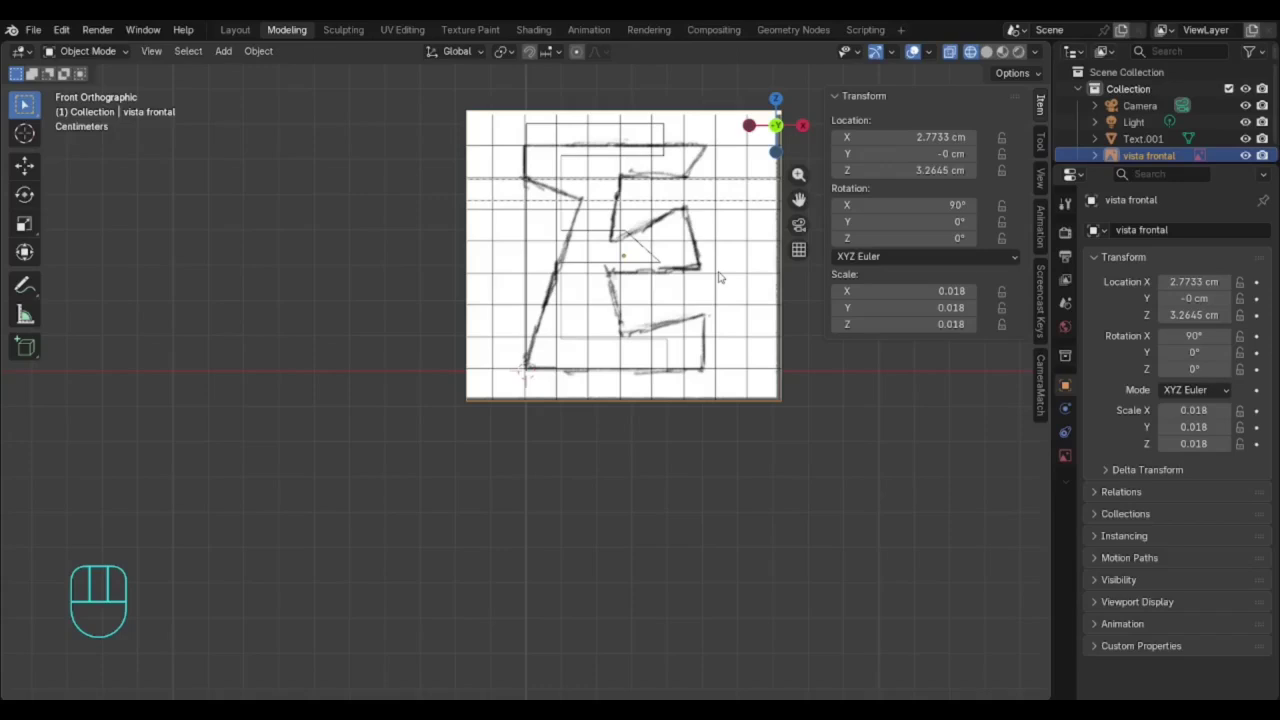
- Enlarge the front reference image to scale 0.020 and move it to about X 3.15 cm, Z 3.55 cm, realigning its lower stem corner with the 3D cursor
scroll(633, 222, up, 1)
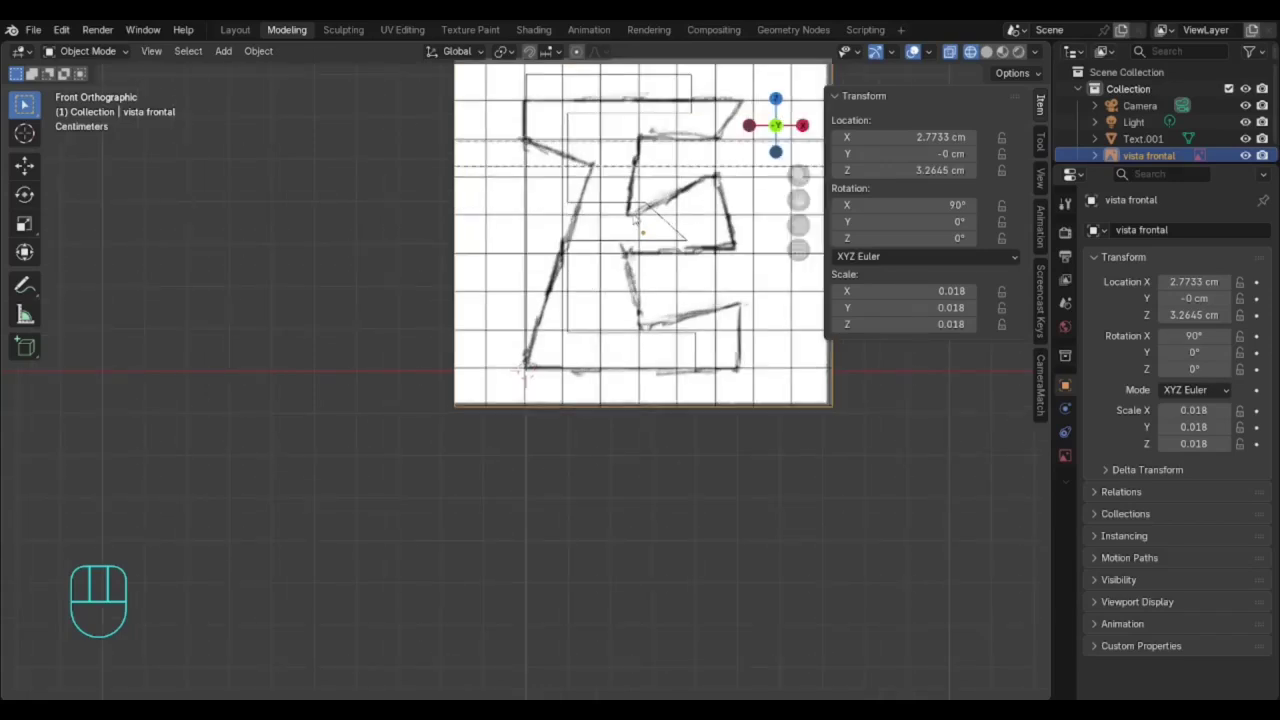
key(s)
click(507, 228)
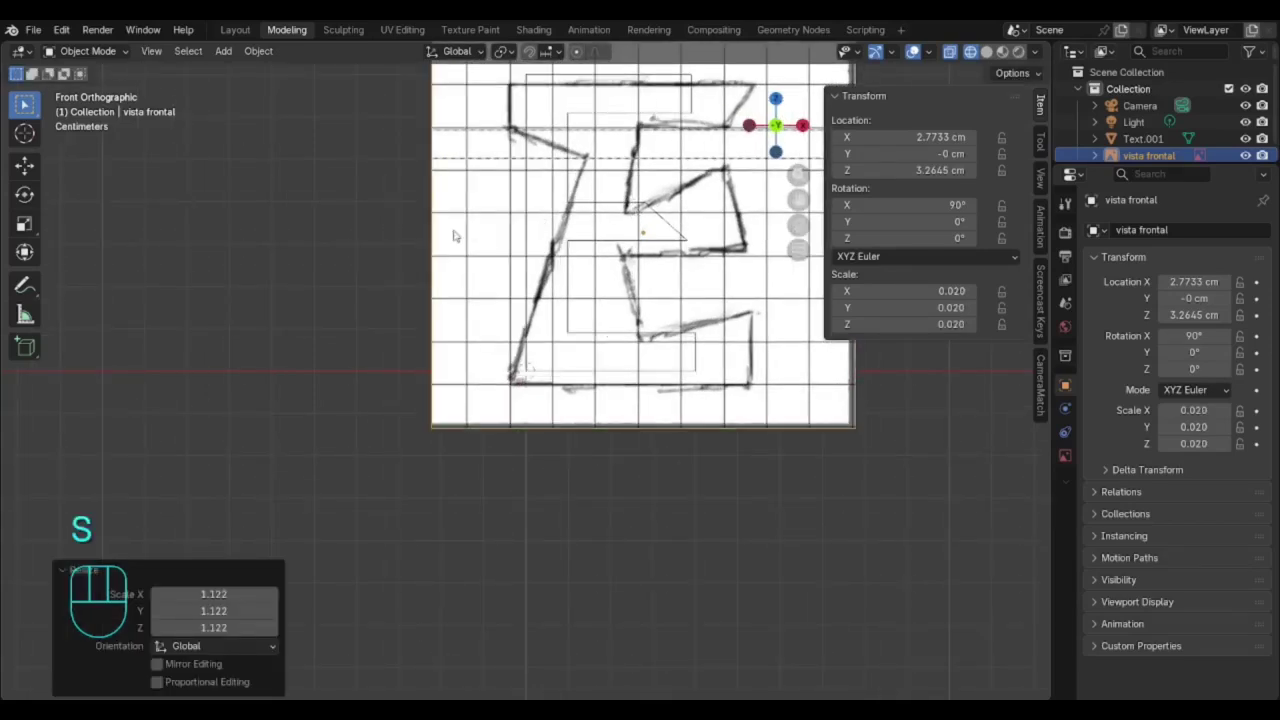
key(g)
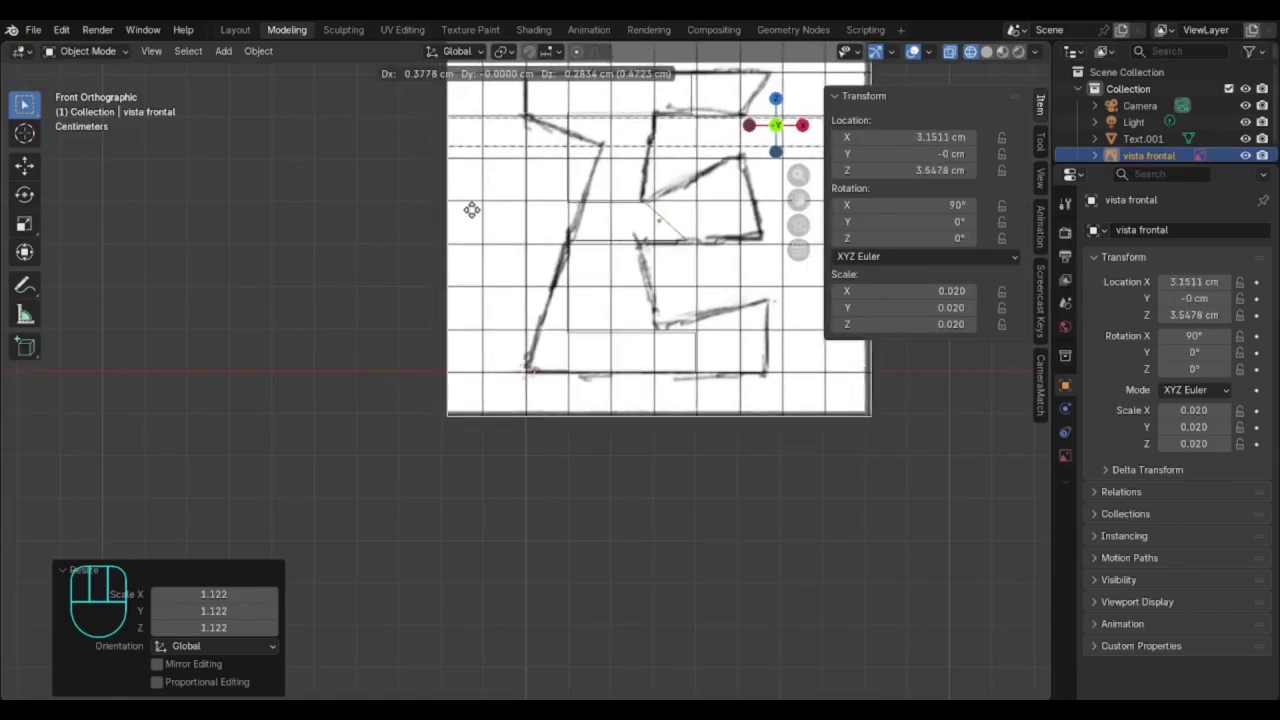
click(471, 210)
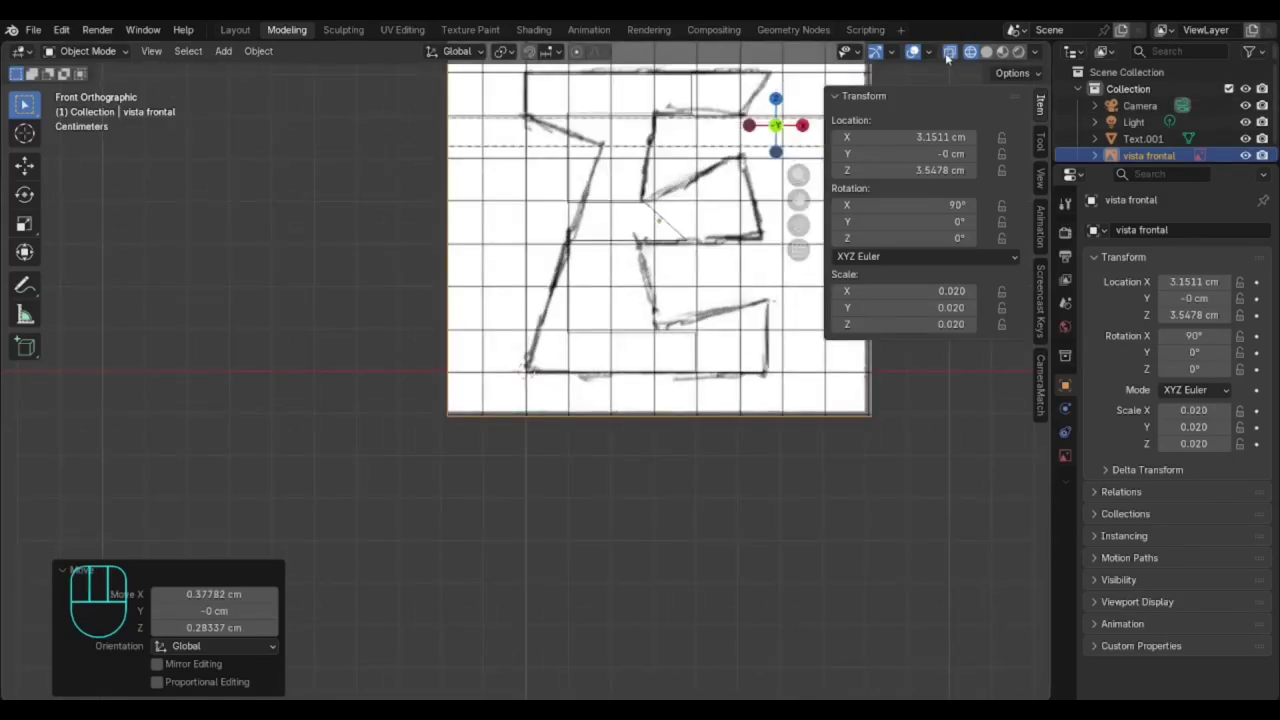
- Examine the letter against the front sketch in solid and wireframe shading, from perspective, front, top, right and left views
click(987, 55)
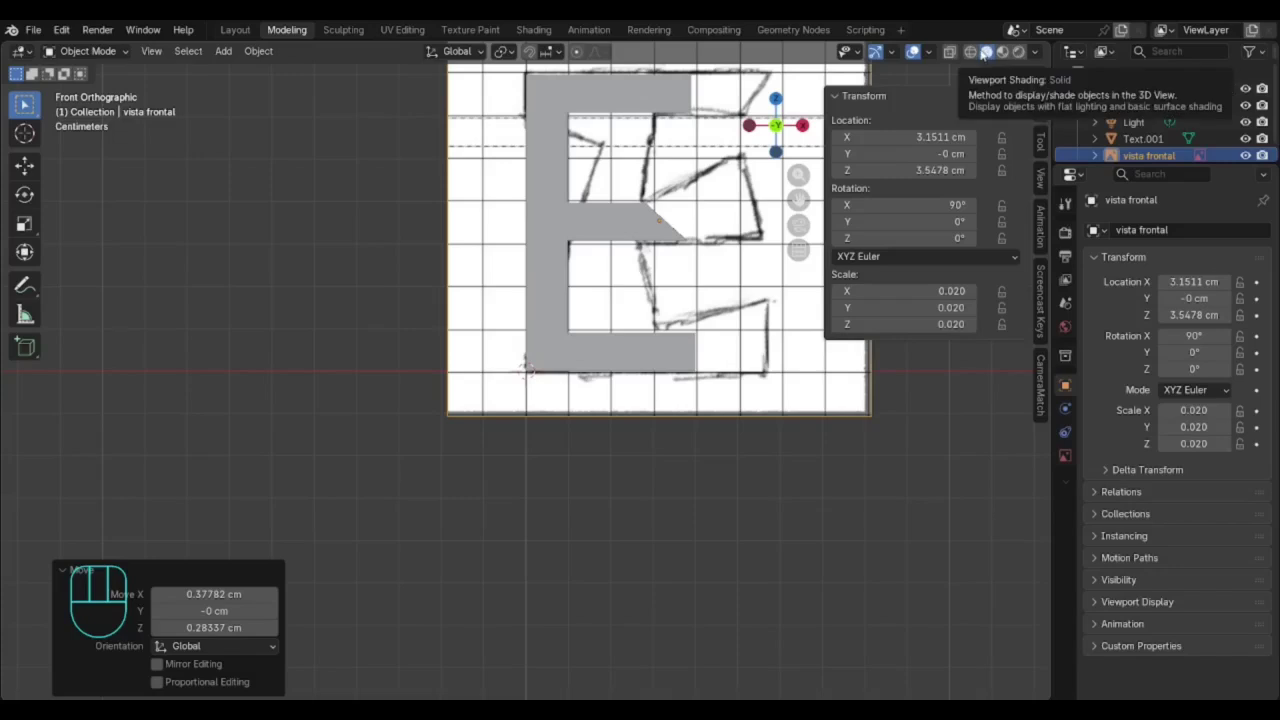
click(970, 53)
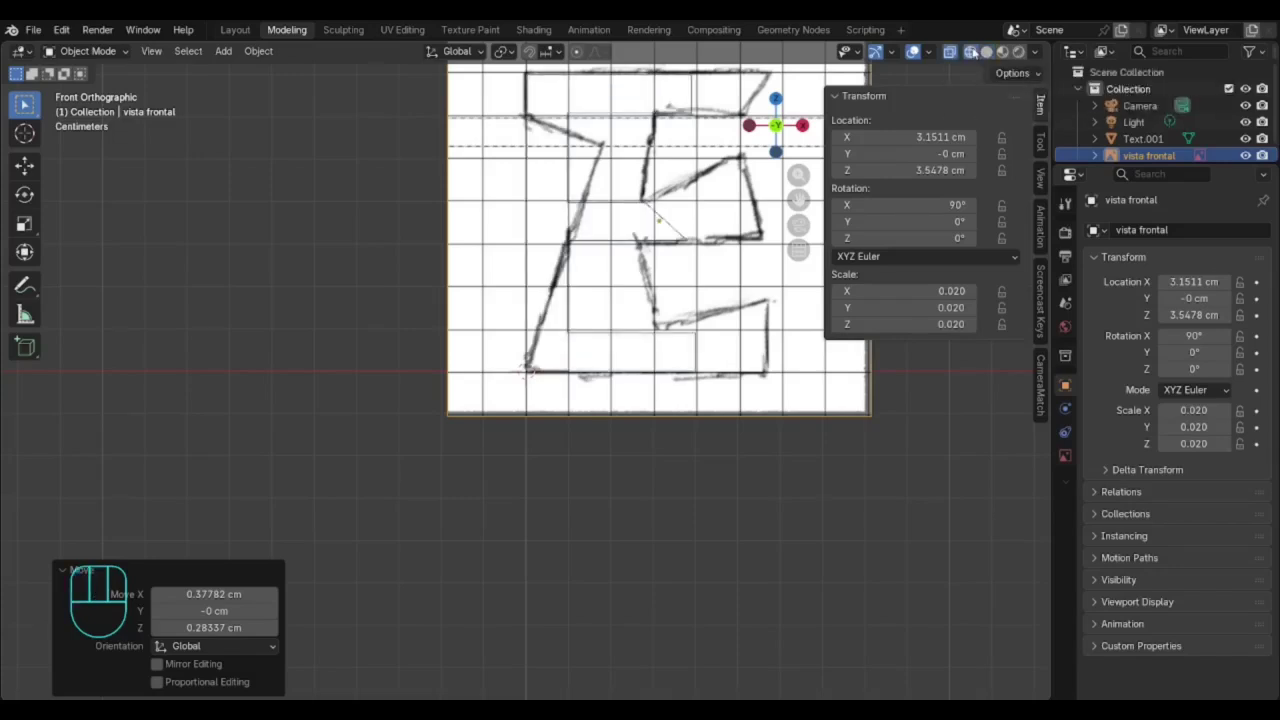
mouse_move(635, 185)
middle_down()
mouse_move(733, 262)
mouse_move(700, 263)
mouse_move(673, 242)
mouse_move(653, 250)
mouse_move(663, 213)
mouse_move(690, 190)
mouse_move(714, 204)
mouse_move(714, 230)
mouse_move(640, 214)
middle_up()
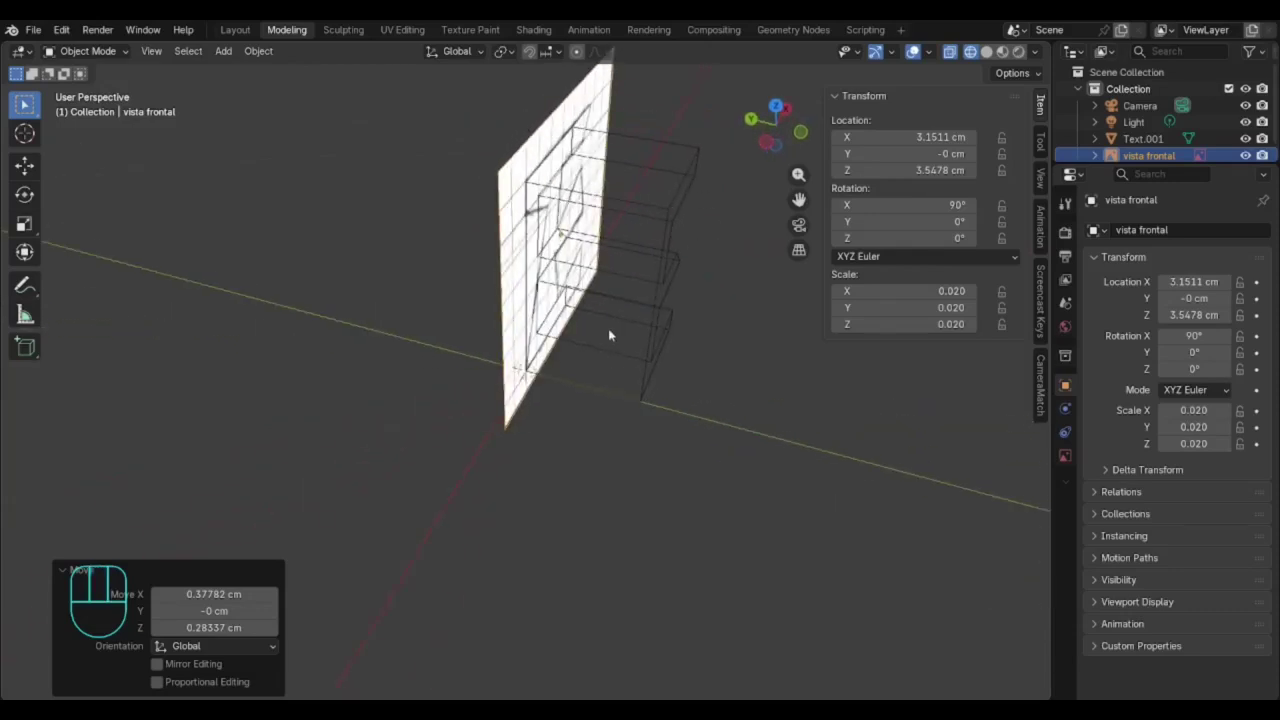
middle_drag(712, 304, 573, 252)
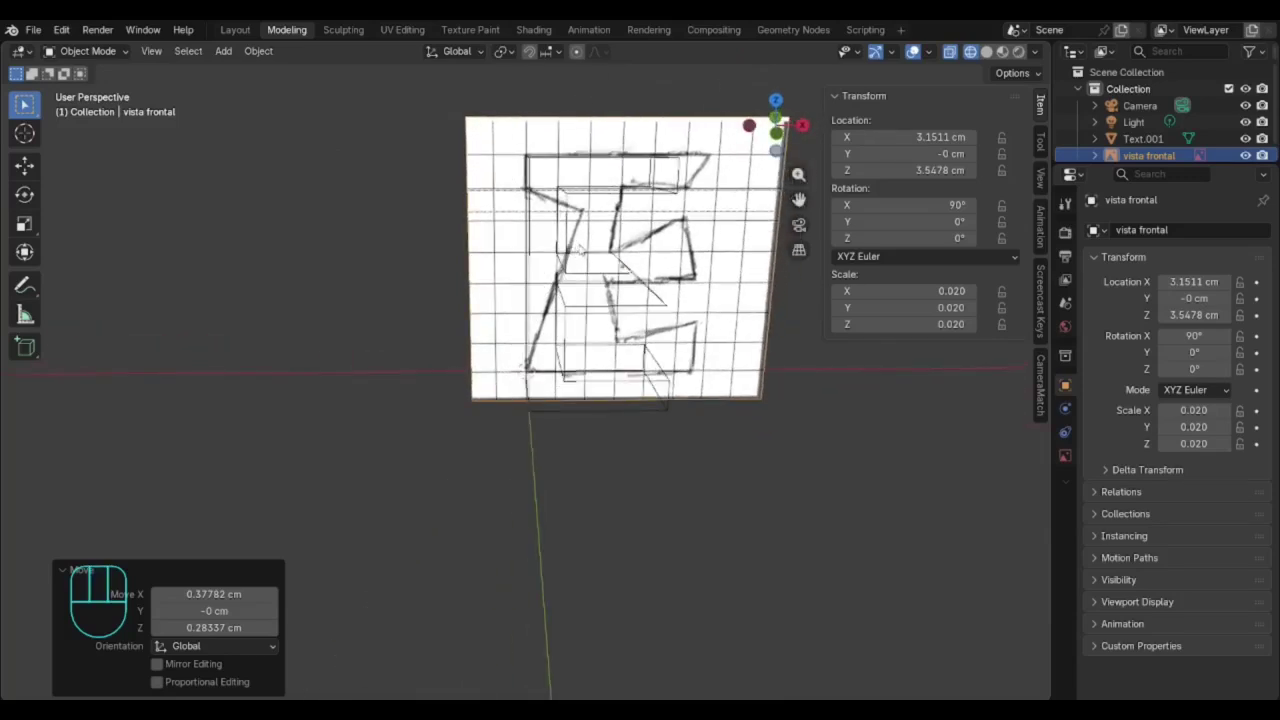
key(KP_1)
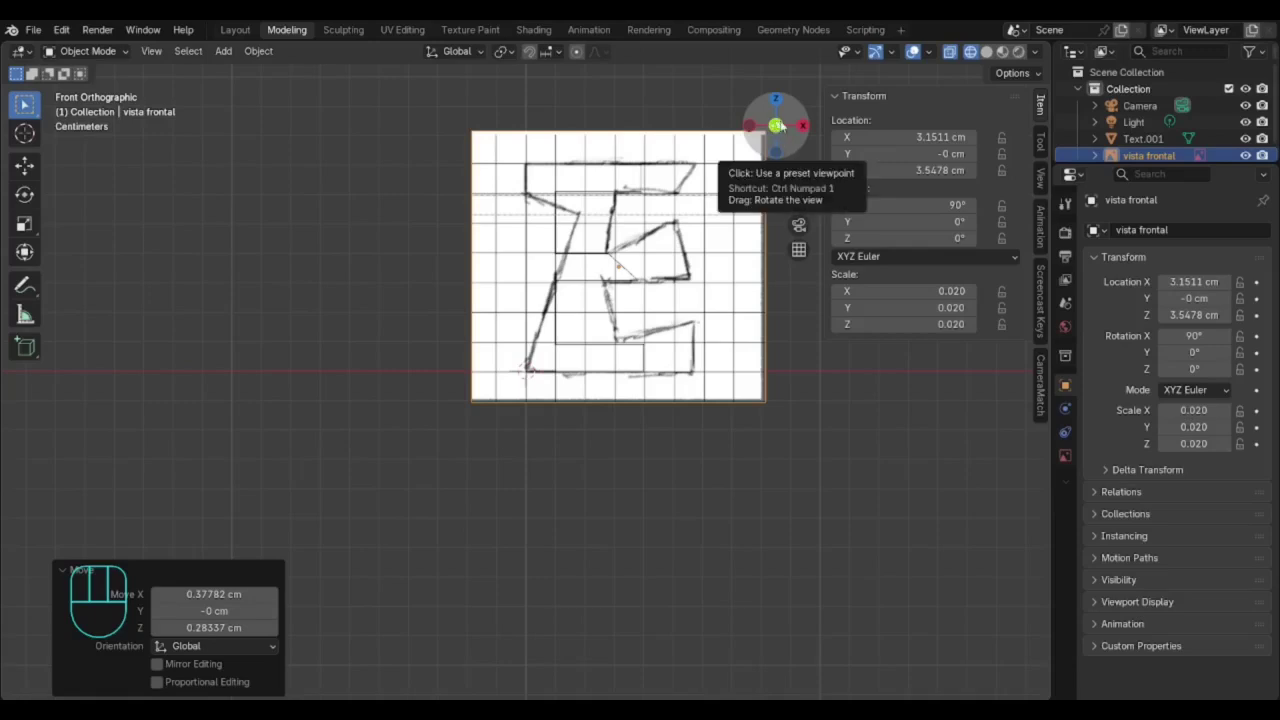
key(KP_7)
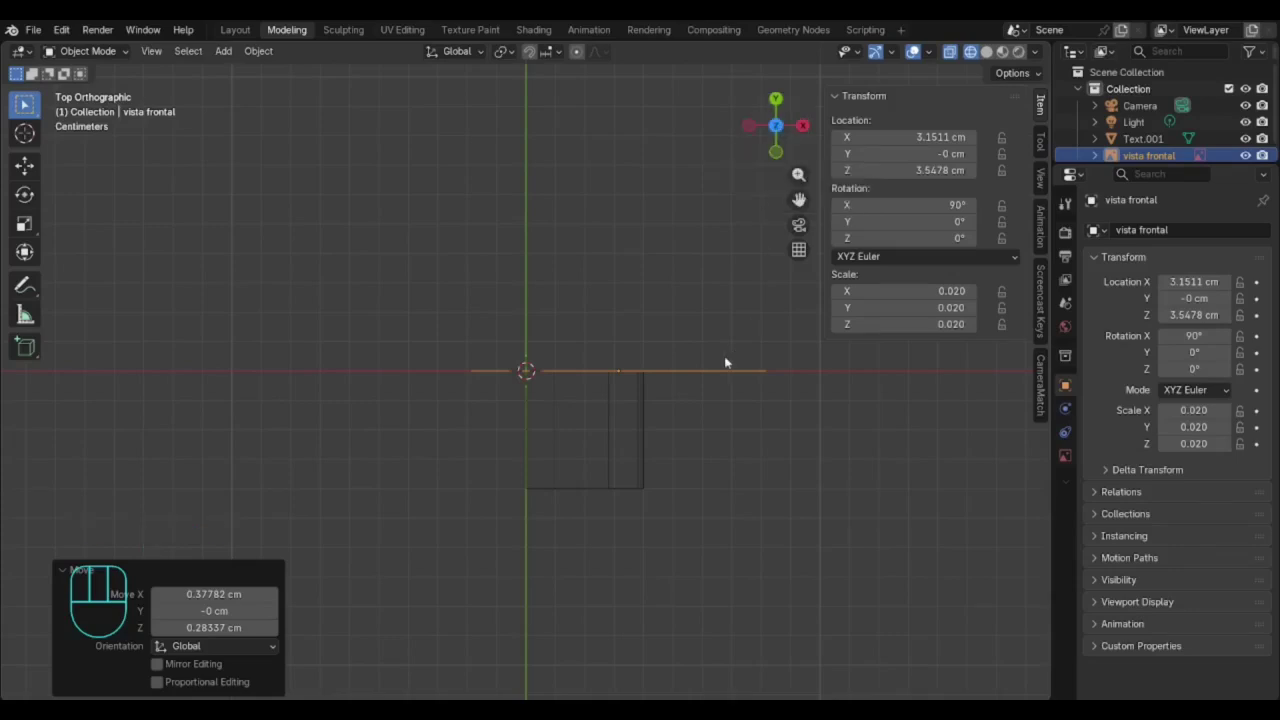
key(KP_1)
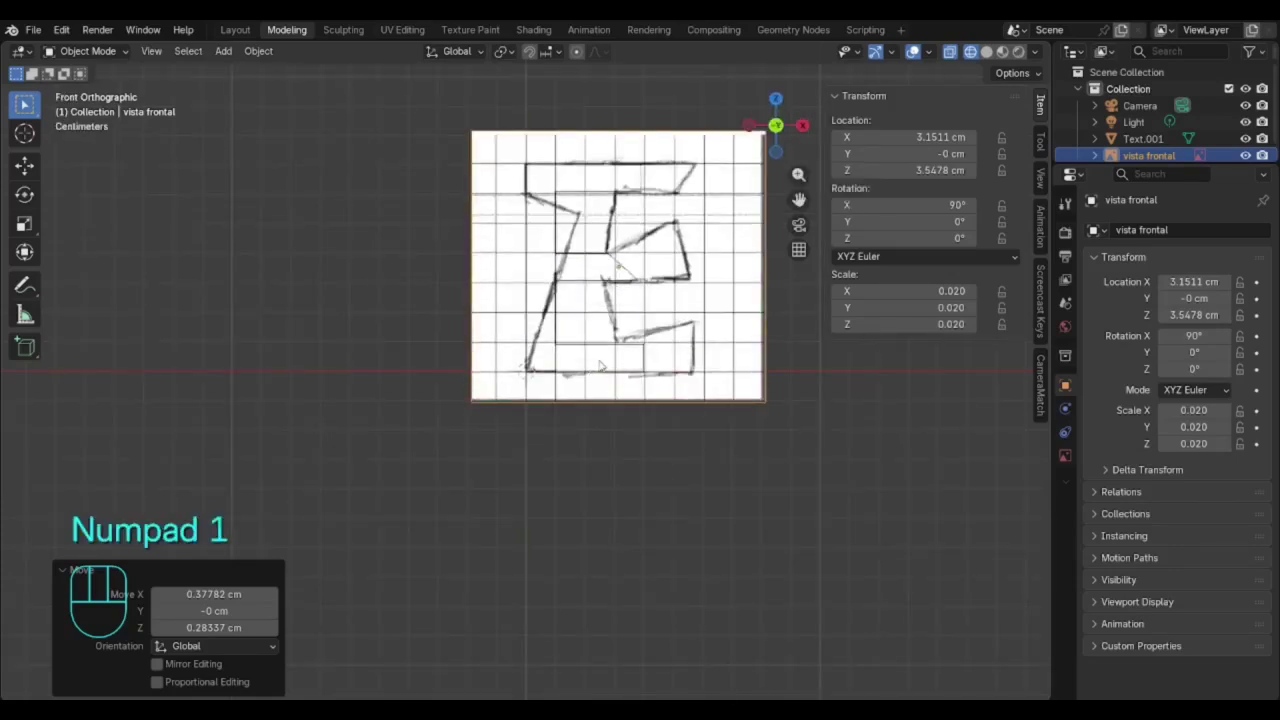
key(KP_3)
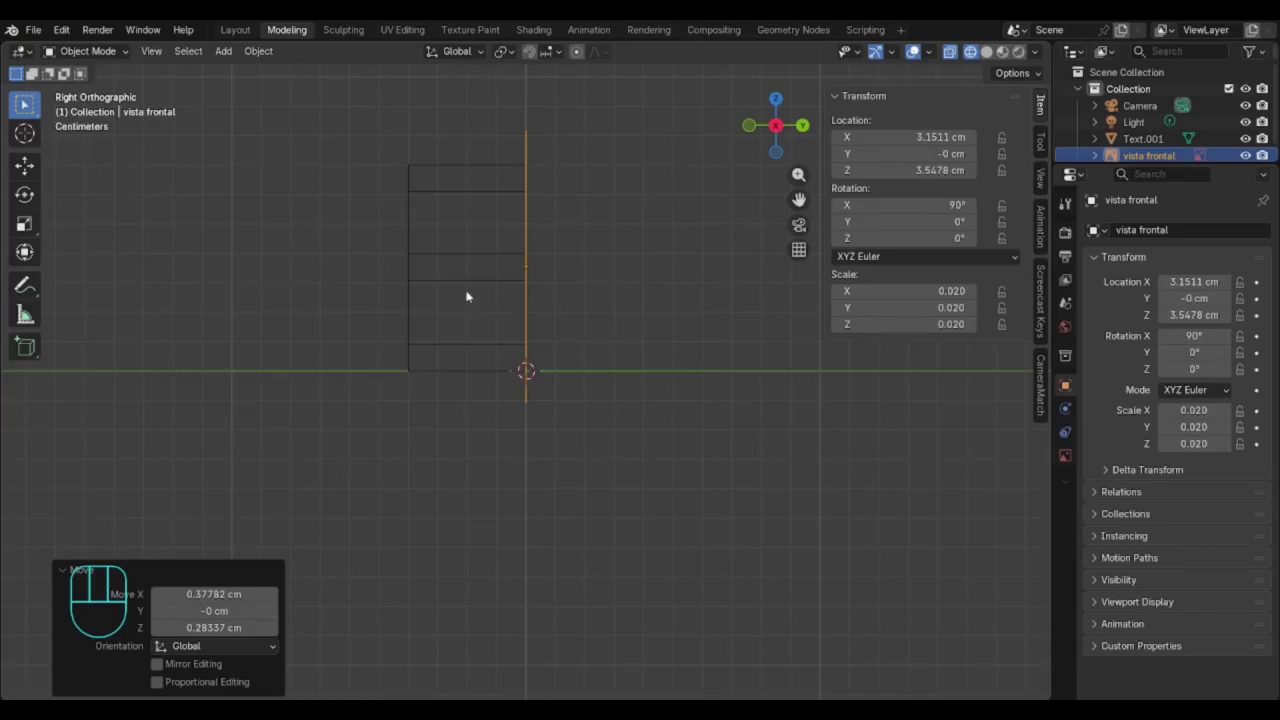
middle_drag(466, 291, 538, 254)
key(KP_3)
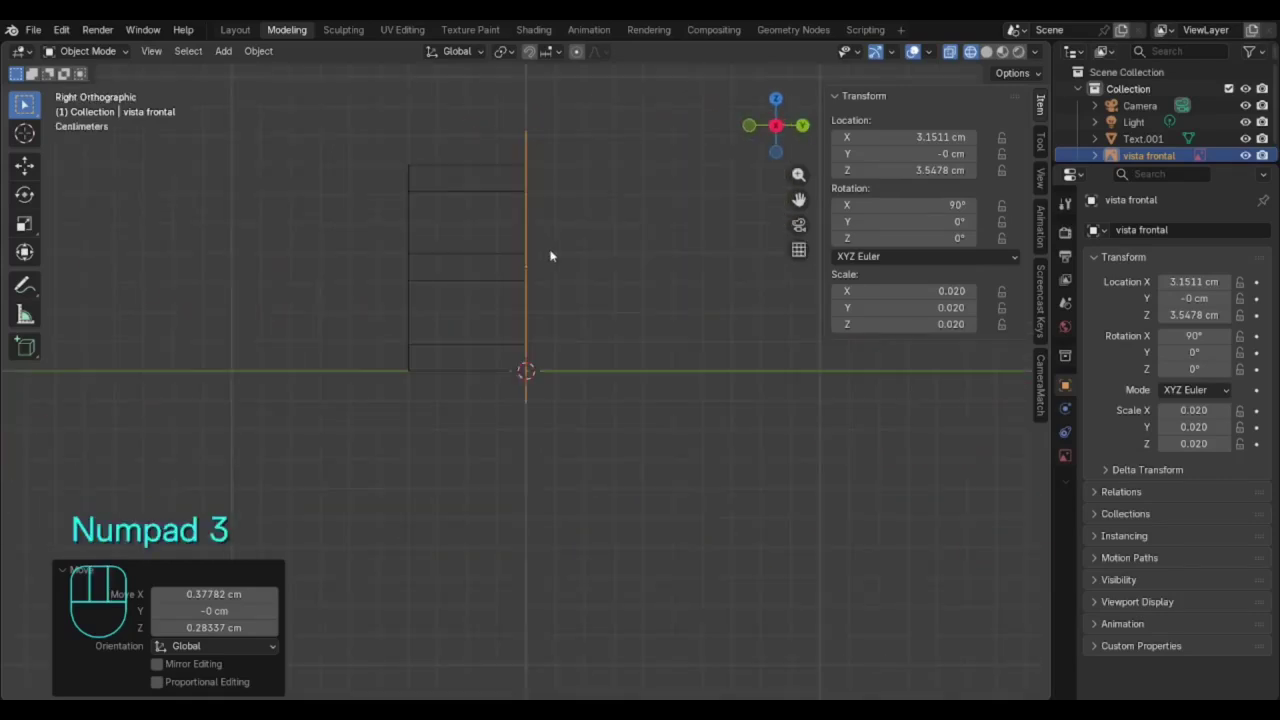
click(776, 127)
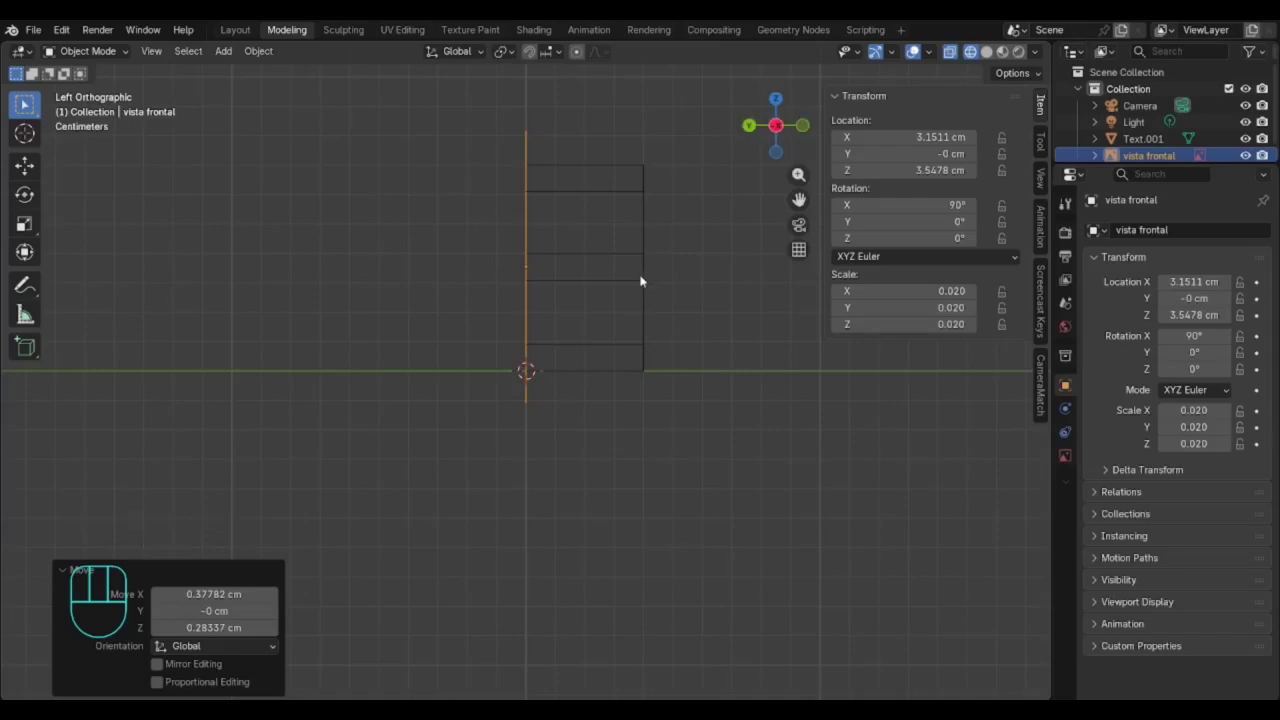
click(986, 51)
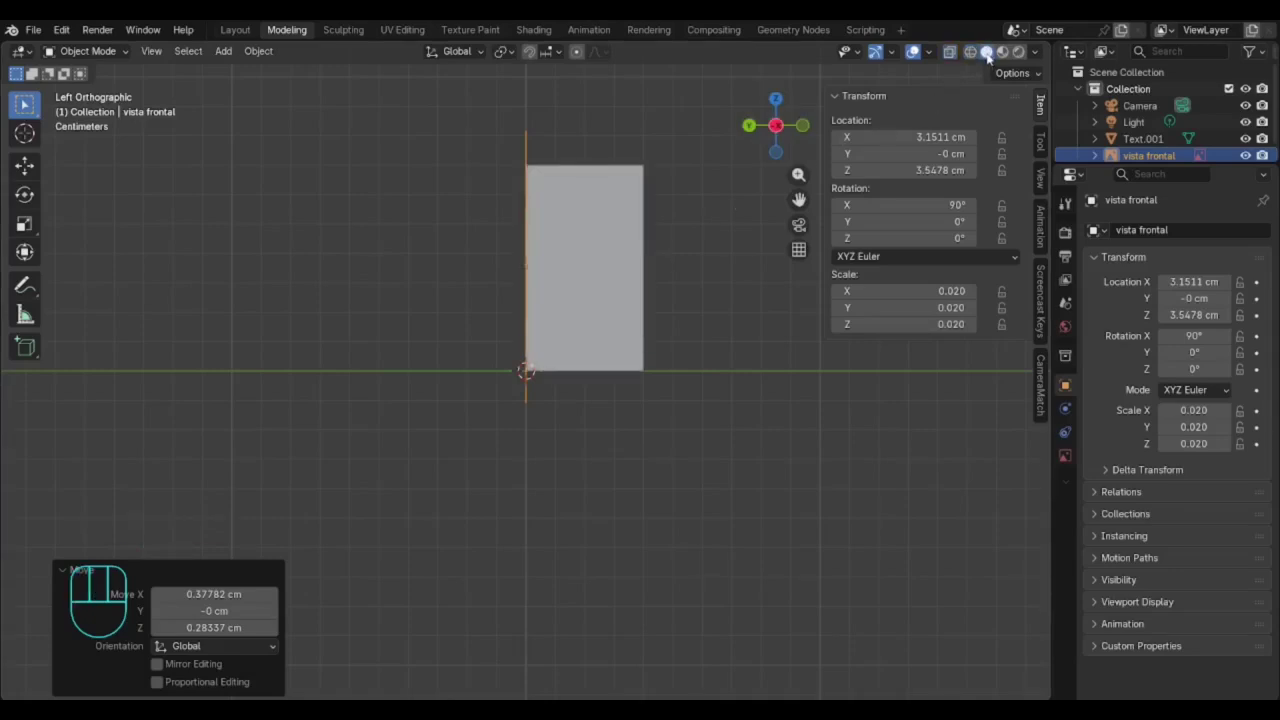
mouse_move(683, 222)
middle_down()
mouse_move(560, 220)
mouse_move(612, 215)
mouse_move(632, 232)
mouse_move(669, 215)
middle_up()
mouse_move(703, 257)
middle_down()
mouse_move(666, 271)
mouse_move(600, 265)
mouse_move(720, 274)
middle_up()
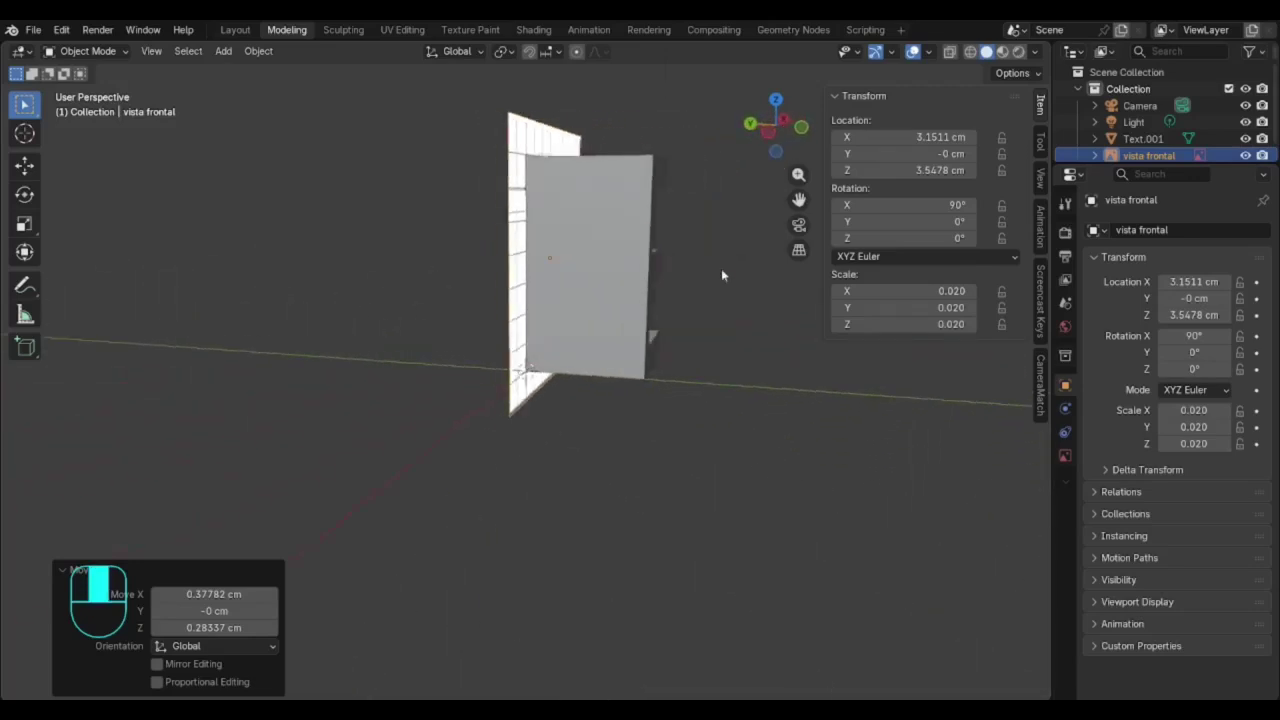
- Switch to the left orthographic view and add the side-view sketch as a reference image
key(KP_1)
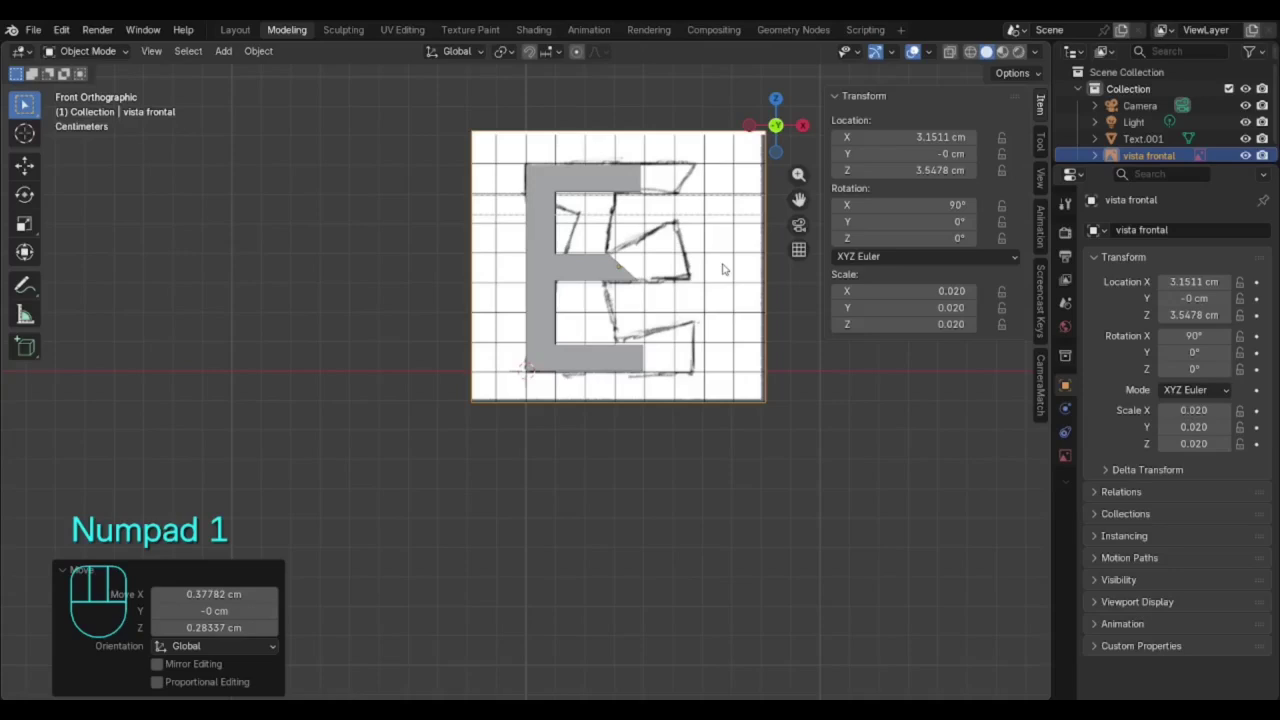
key(KP_3)
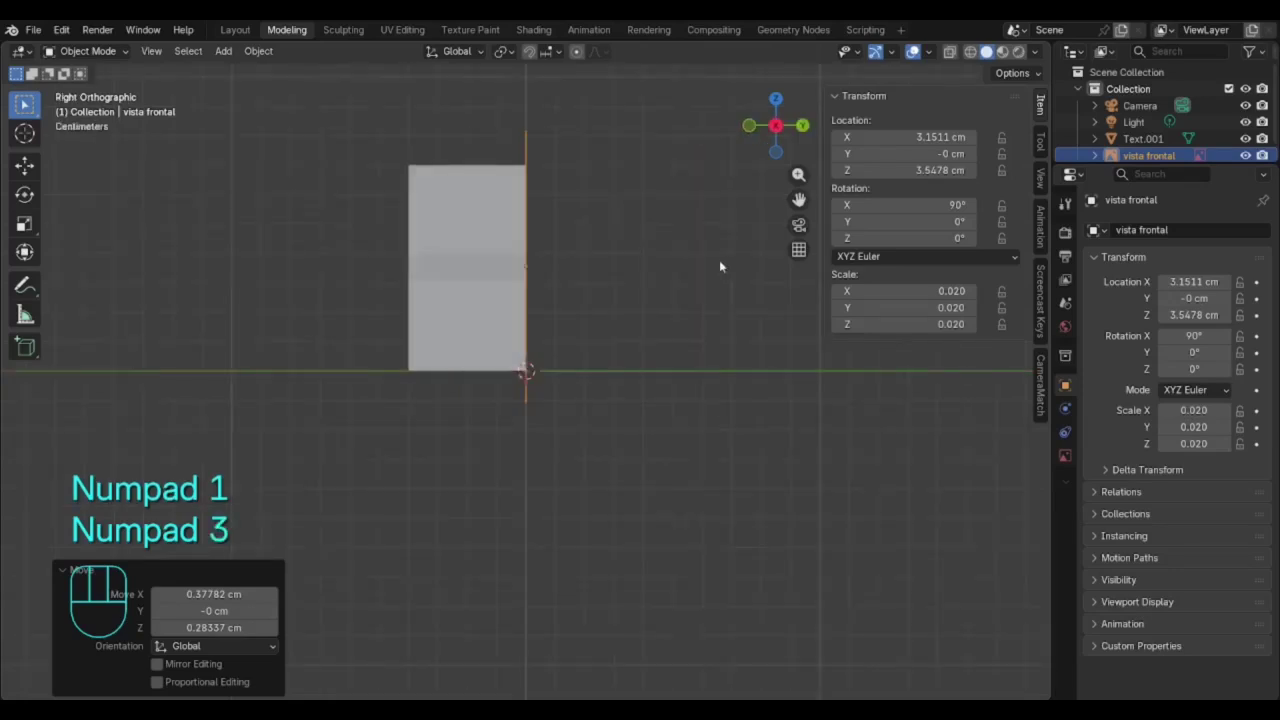
drag(778, 124, 775, 126)
click(775, 126)
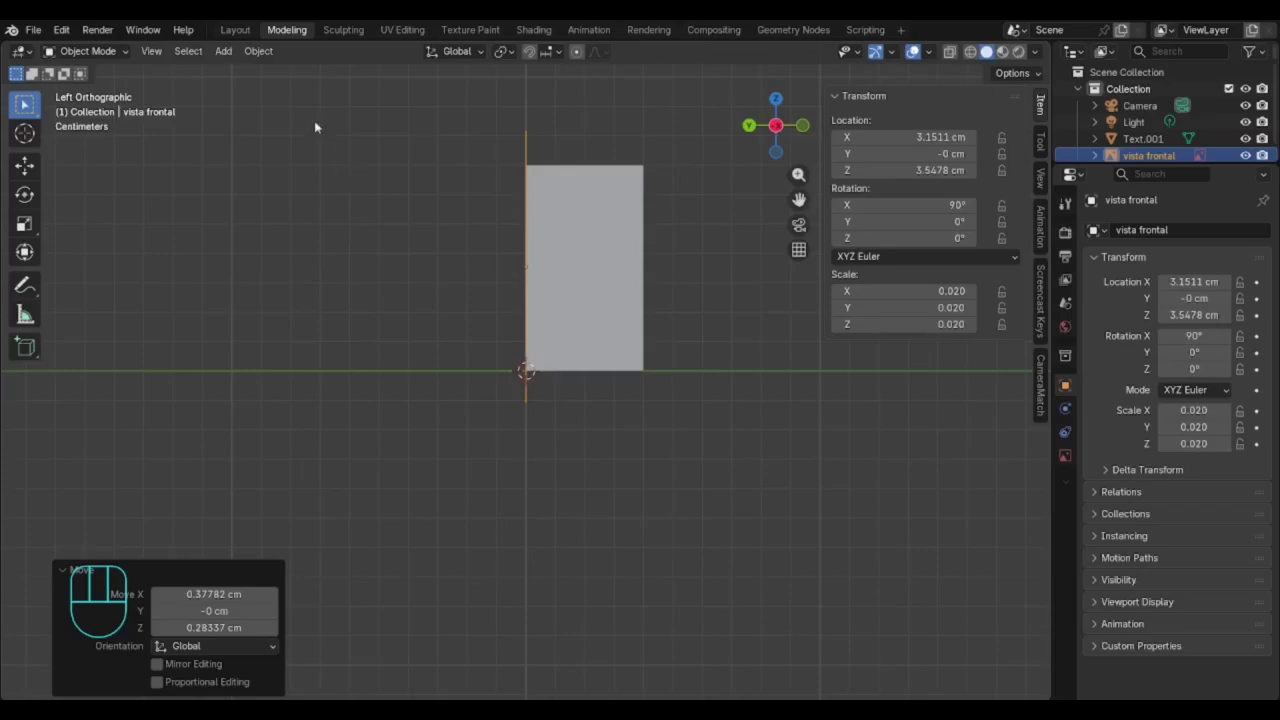
click(223, 51)
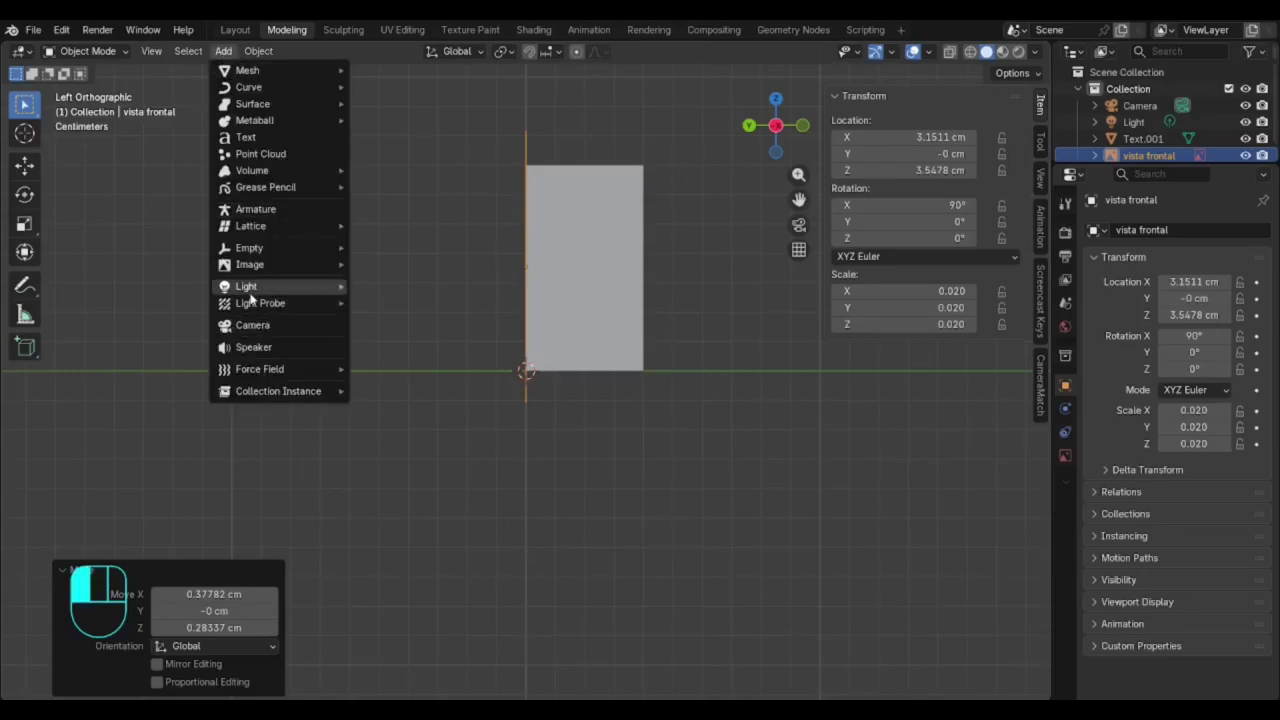
mouse_move(255, 270)
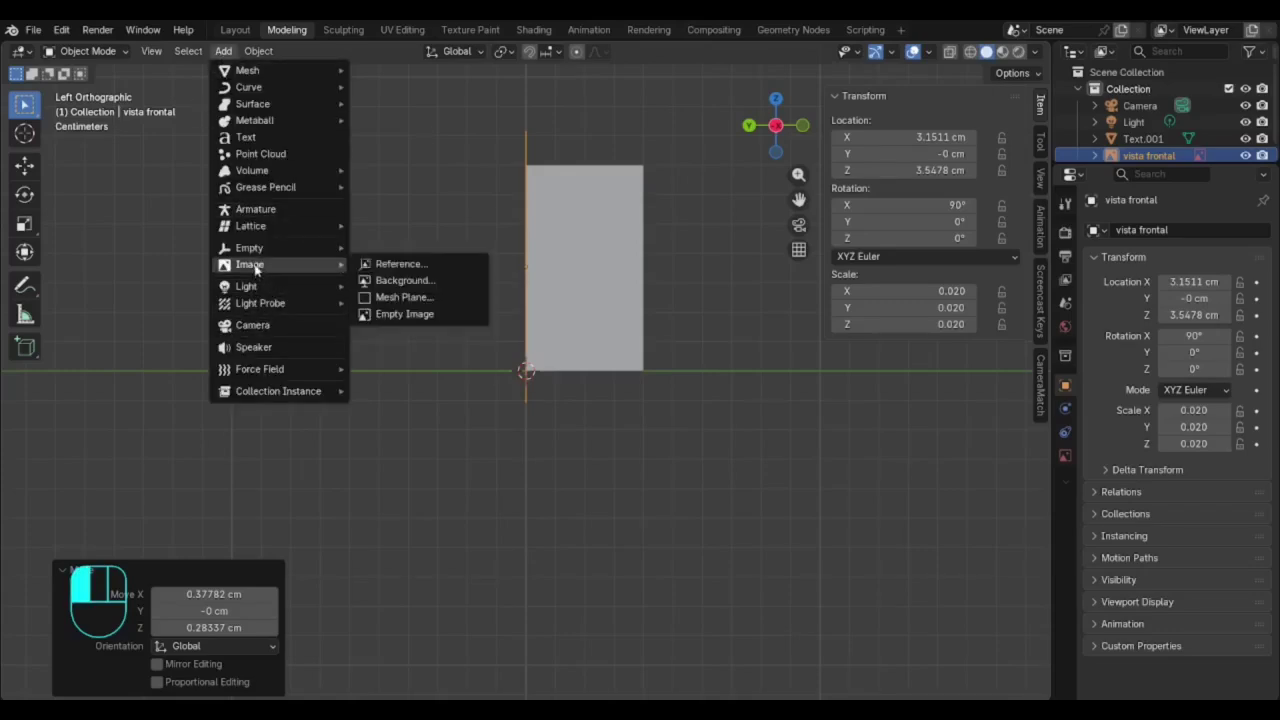
click(421, 264)
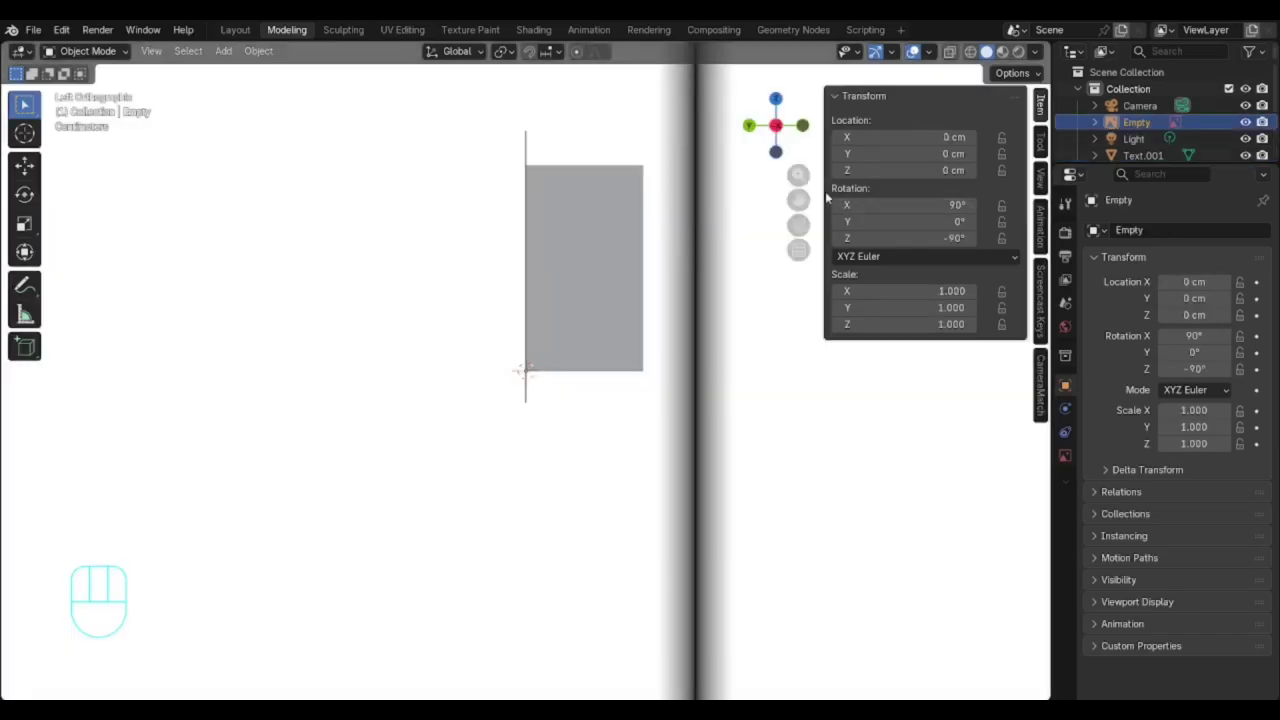
- Scale the side-view reference image down uniformly to 0.071
scroll(525, 370, down, 8)
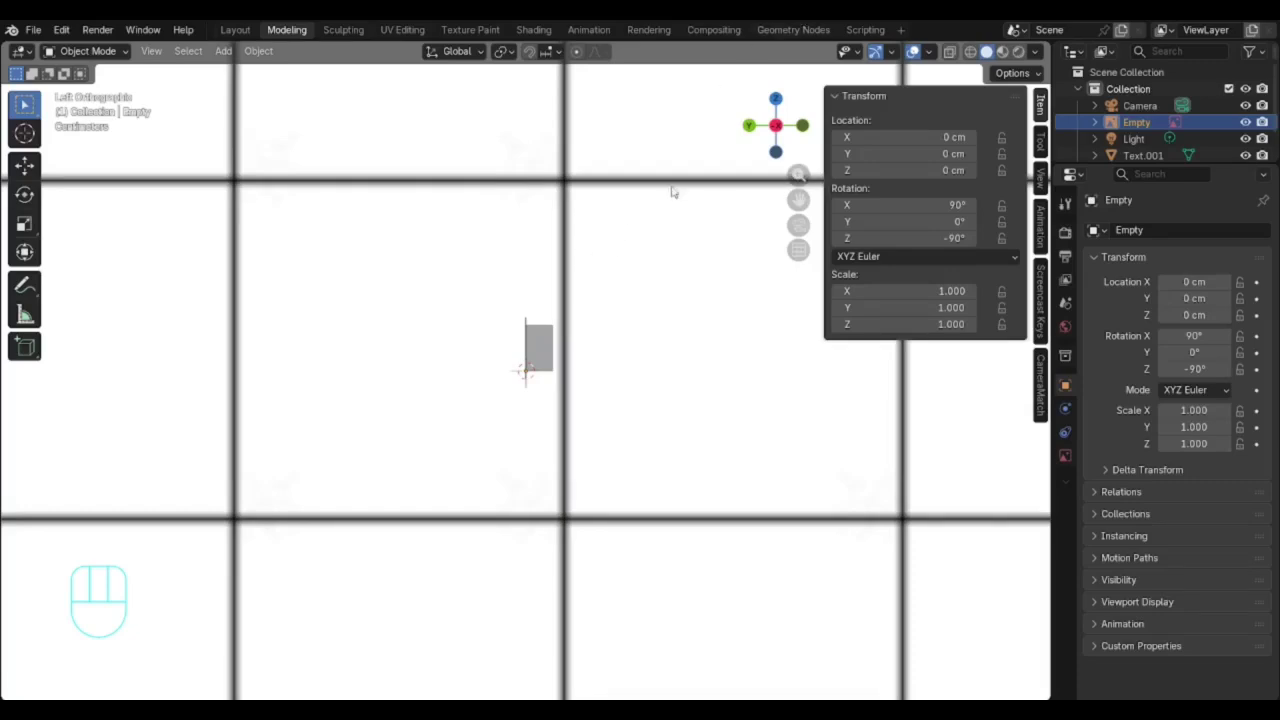
drag(798, 175, 798, 290)
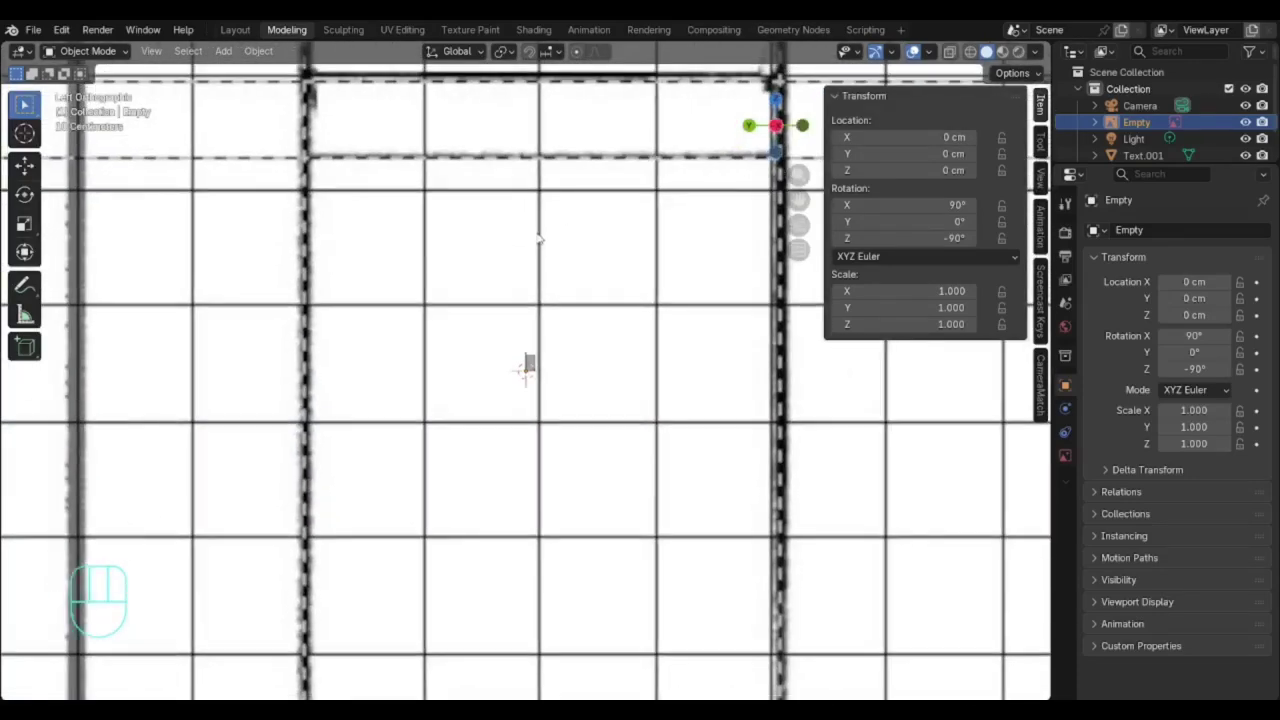
scroll(541, 232, down, 7)
click(614, 232)
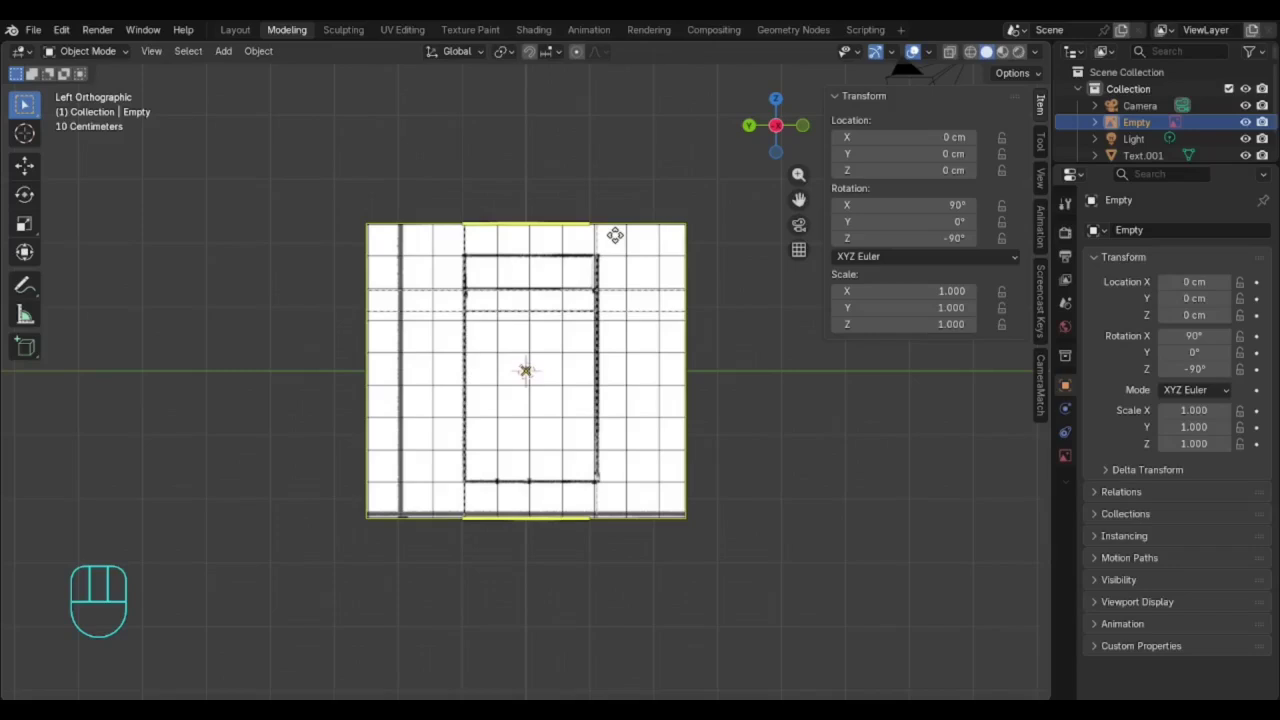
key(s)
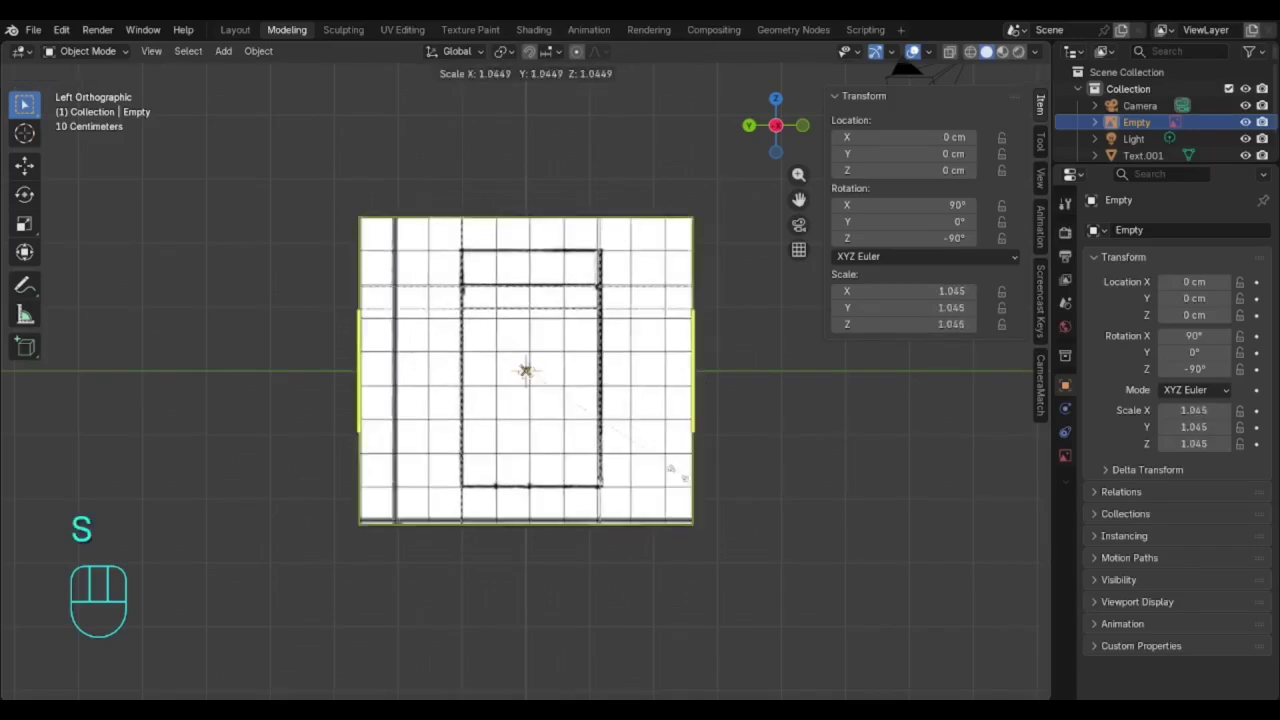
click(537, 381)
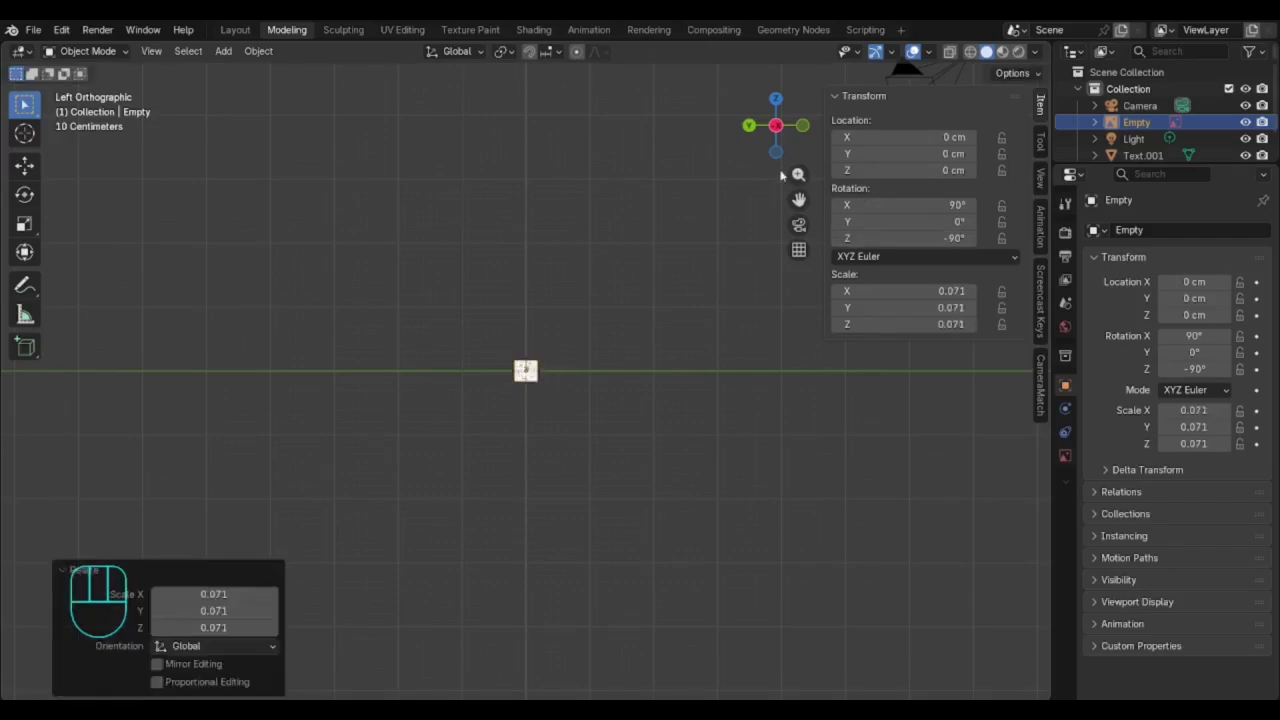
- Reduce the side-view reference image further to a uniform scale of 0.020, approximating the letter's size
scroll(523, 431, up, 15)
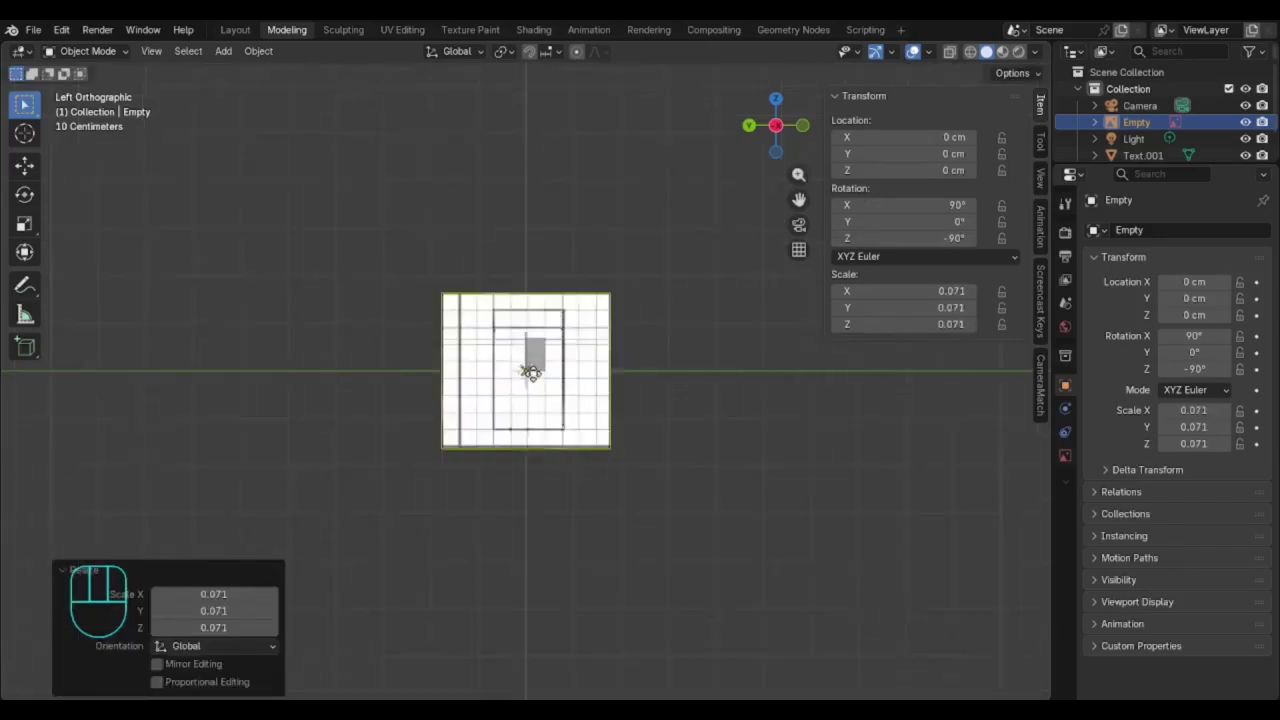
scroll(636, 484, down, 3)
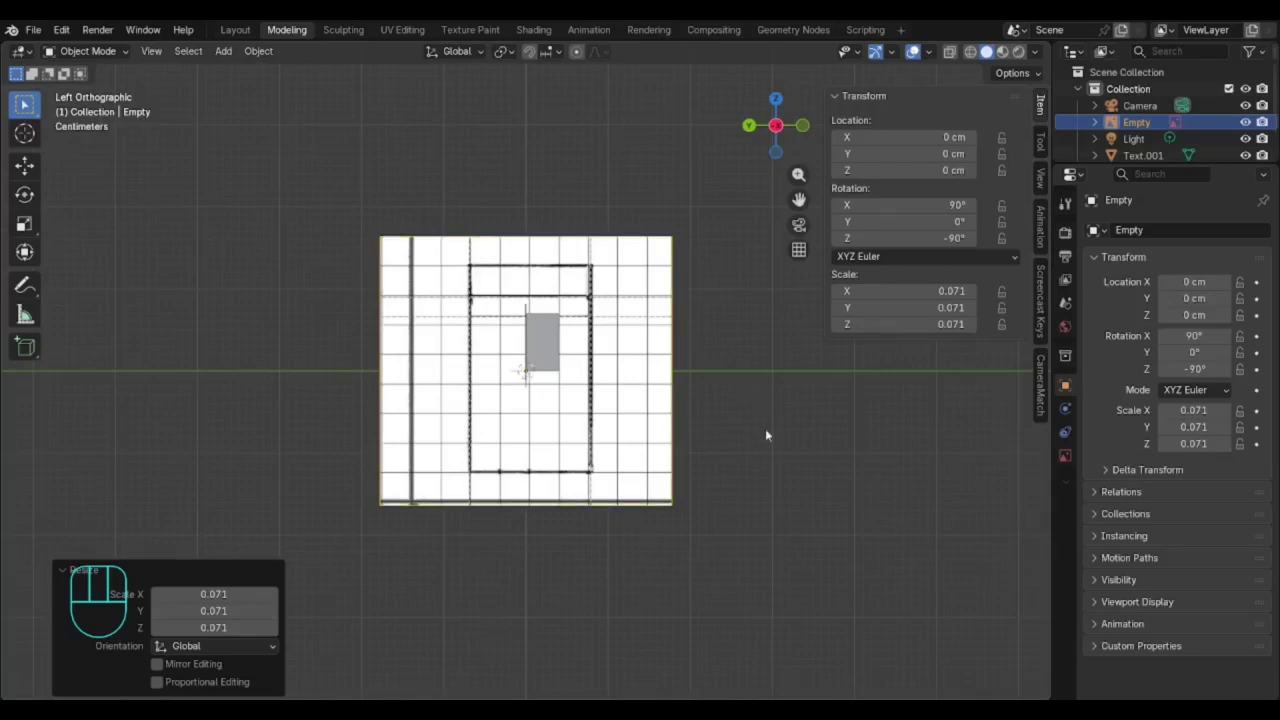
key(s)
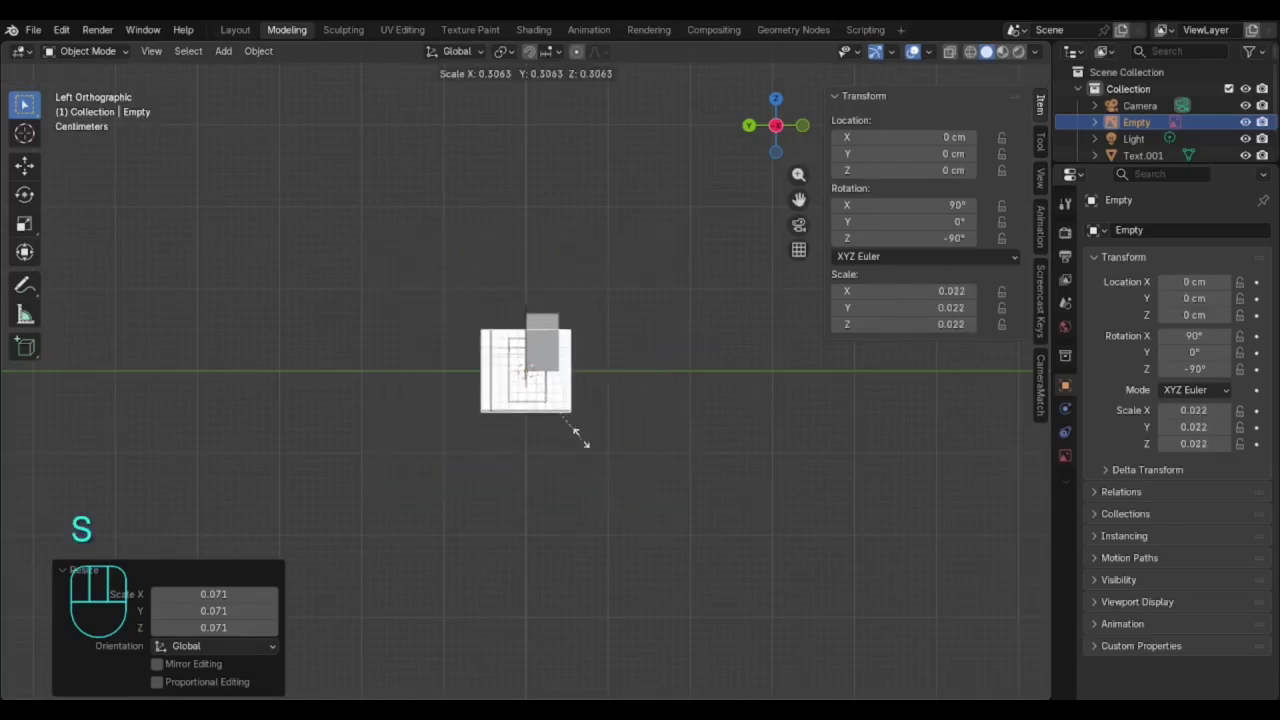
click(575, 430)
- Move the side-view image to about Y -1.91 cm, Z 3.48 cm so its rectangle overlays the letter's side, and display the viewport in wireframe
scroll(485, 360, up, 8)
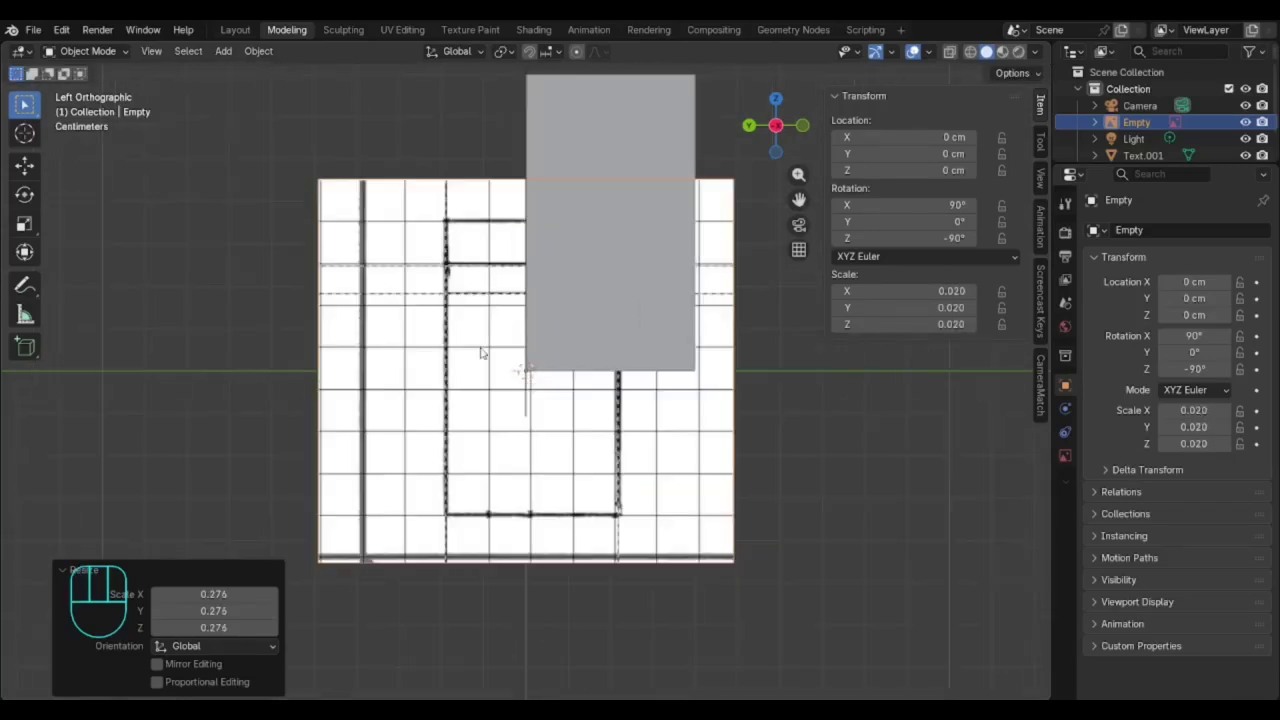
scroll(480, 352, down, 2)
scroll(480, 352, up, 1)
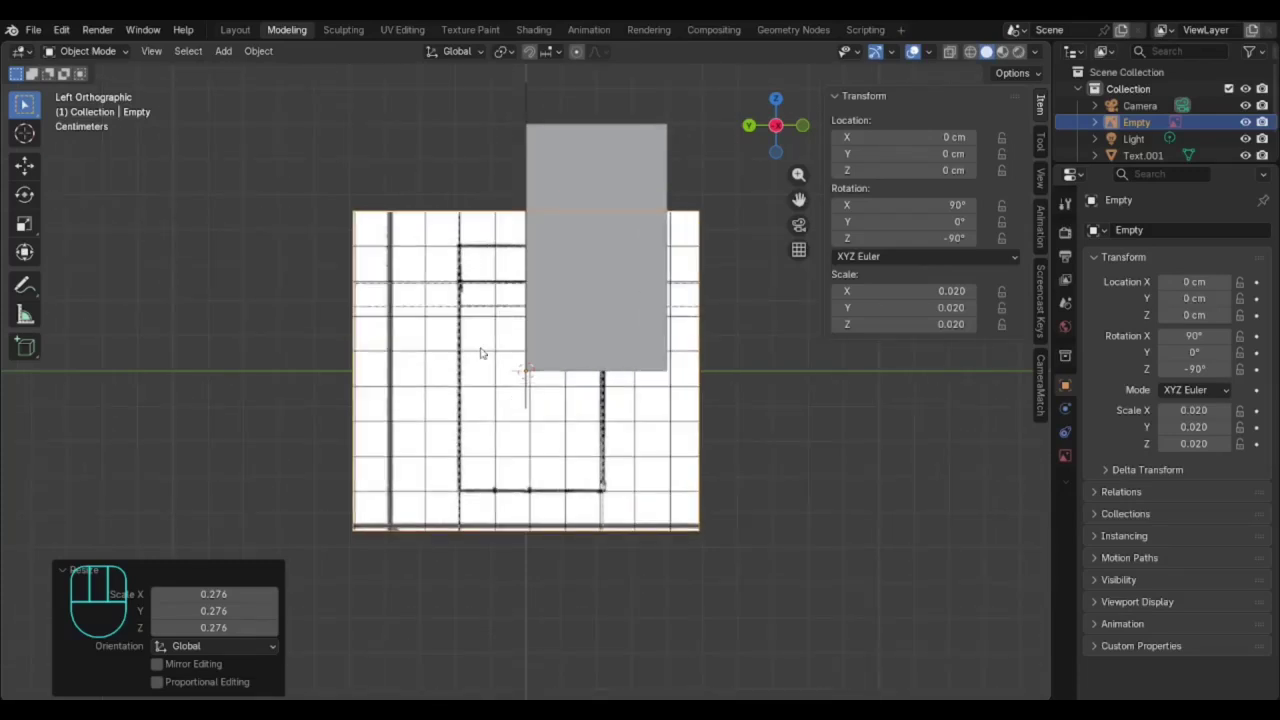
key(g)
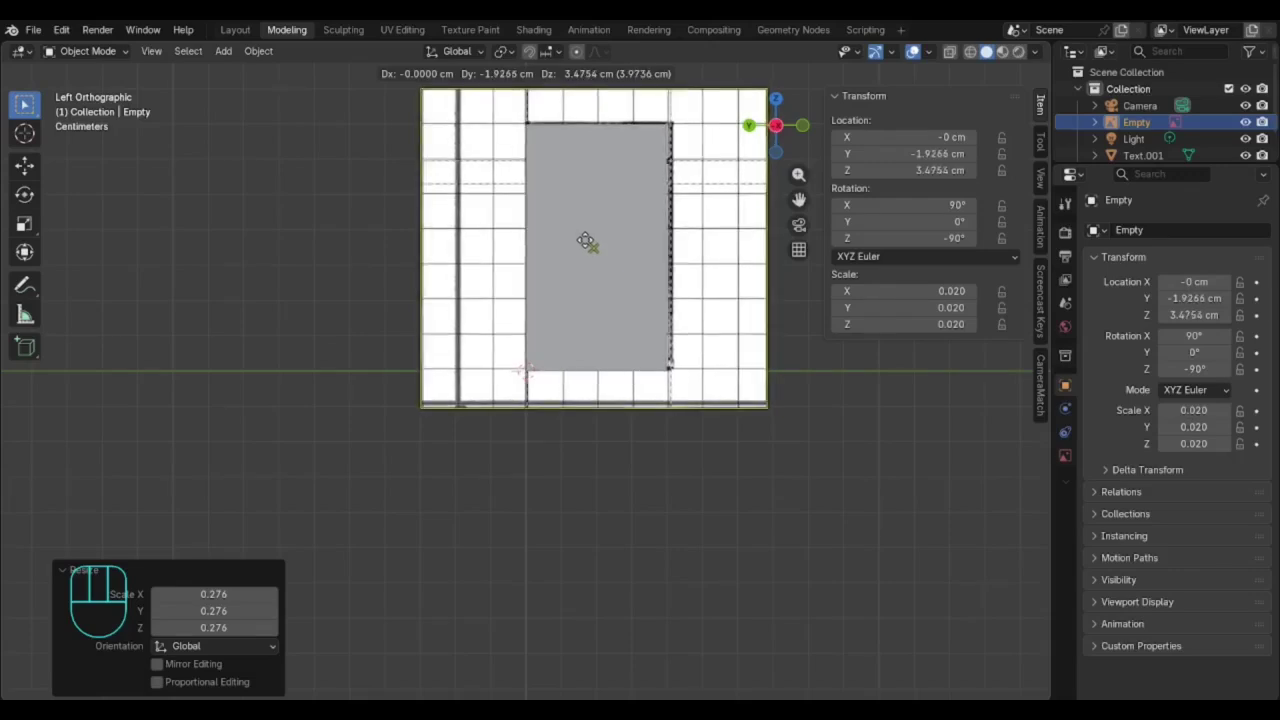
click(586, 242)
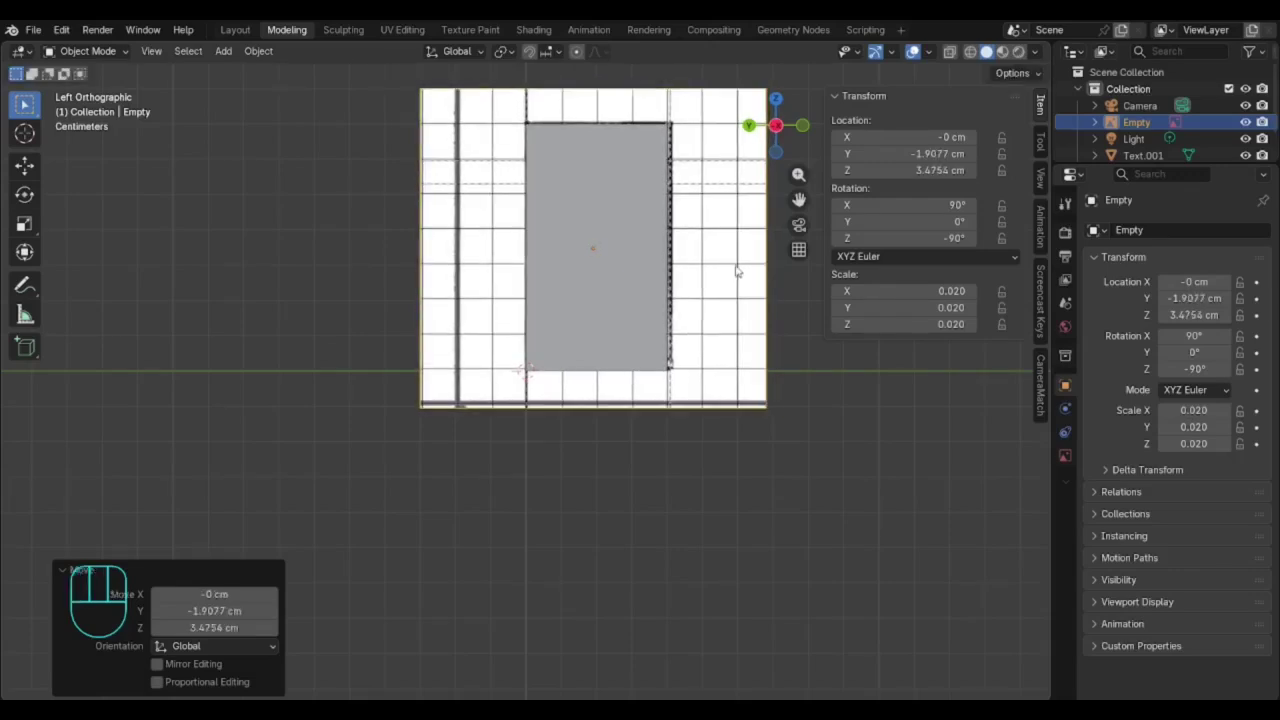
click(969, 51)
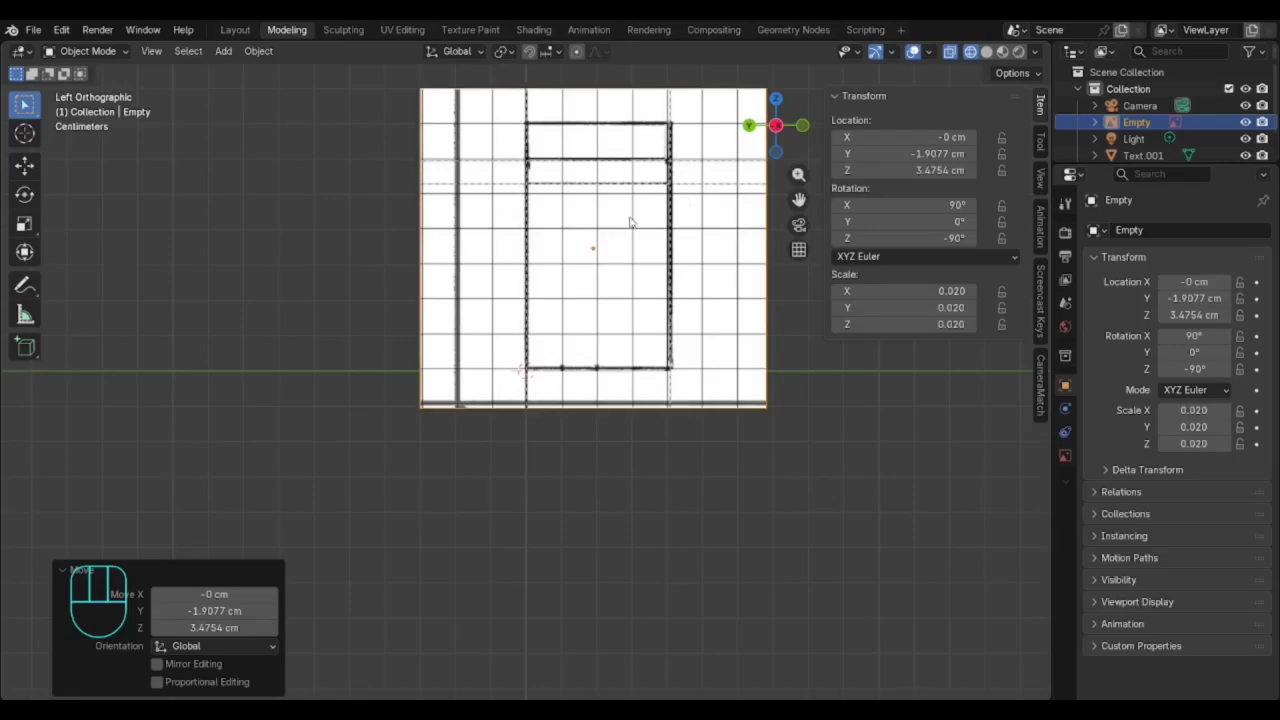
- Examine how the front-view and side-view reference images intersect and line up with the letter from several angles
scroll(630, 222, up, 2)
scroll(630, 222, down, 1)
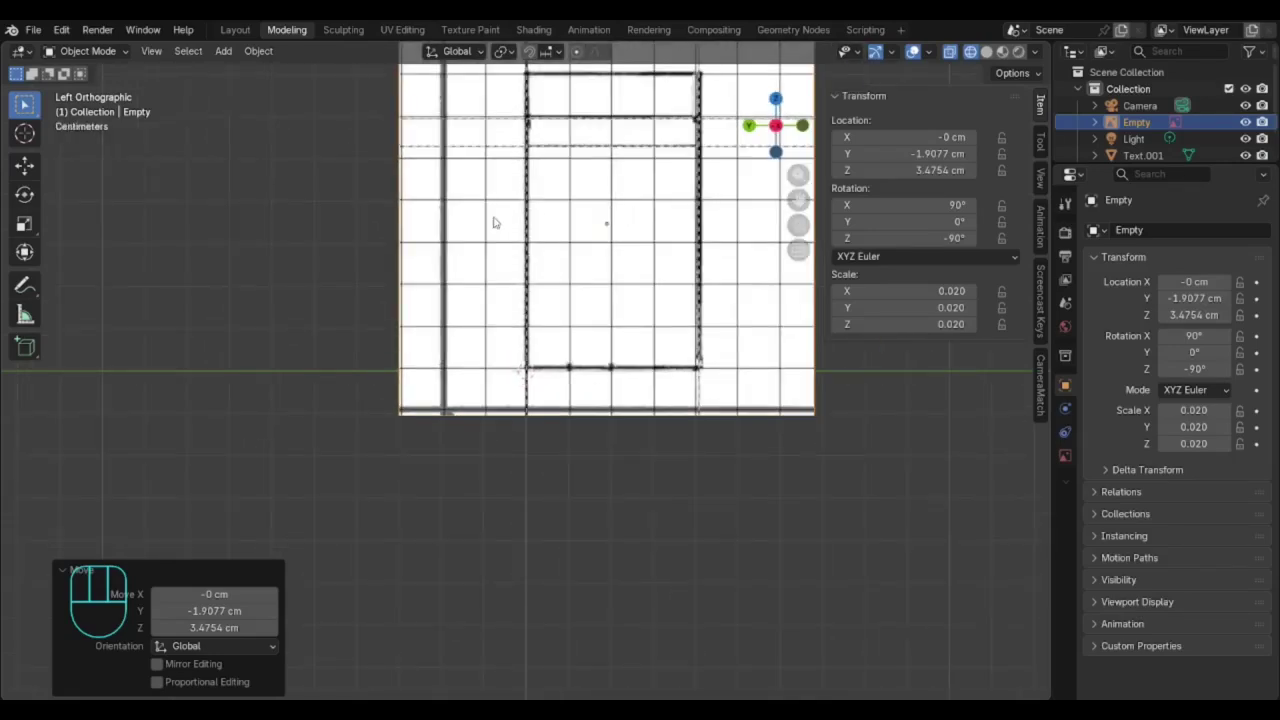
middle_drag(493, 222, 538, 249)
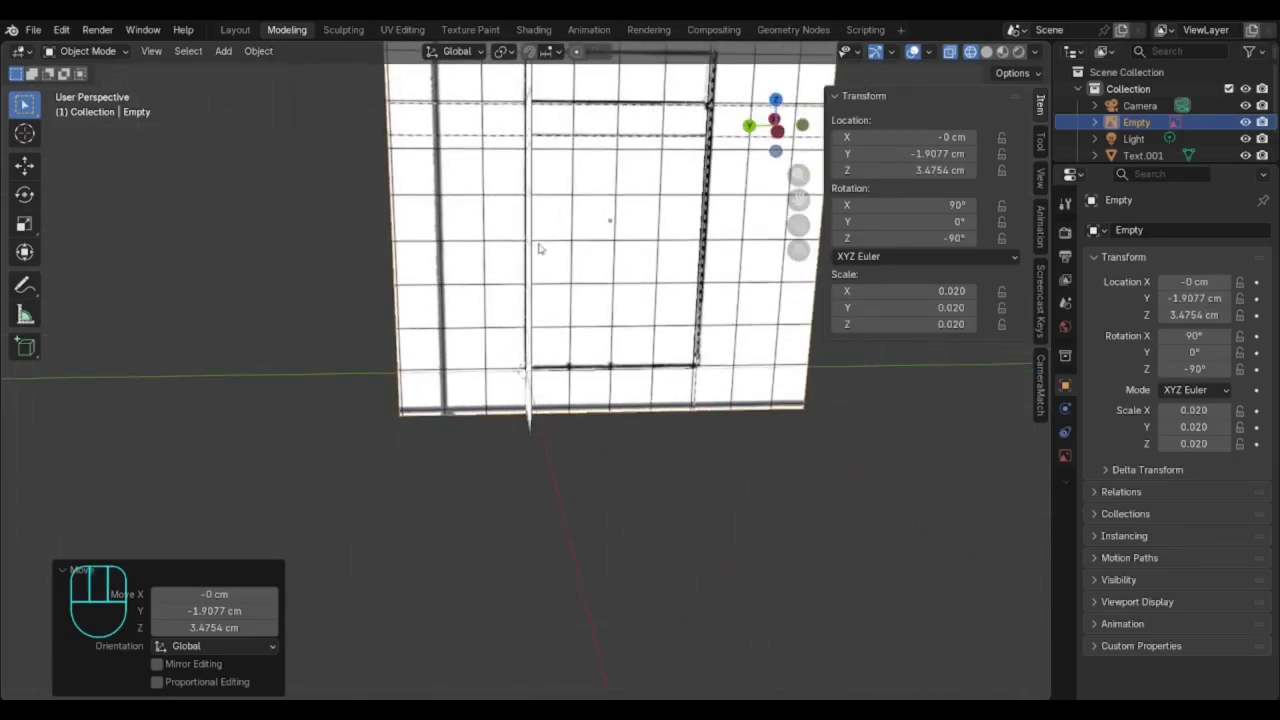
mouse_move(640, 229)
middle_down()
mouse_move(460, 262)
mouse_move(429, 253)
middle_up()
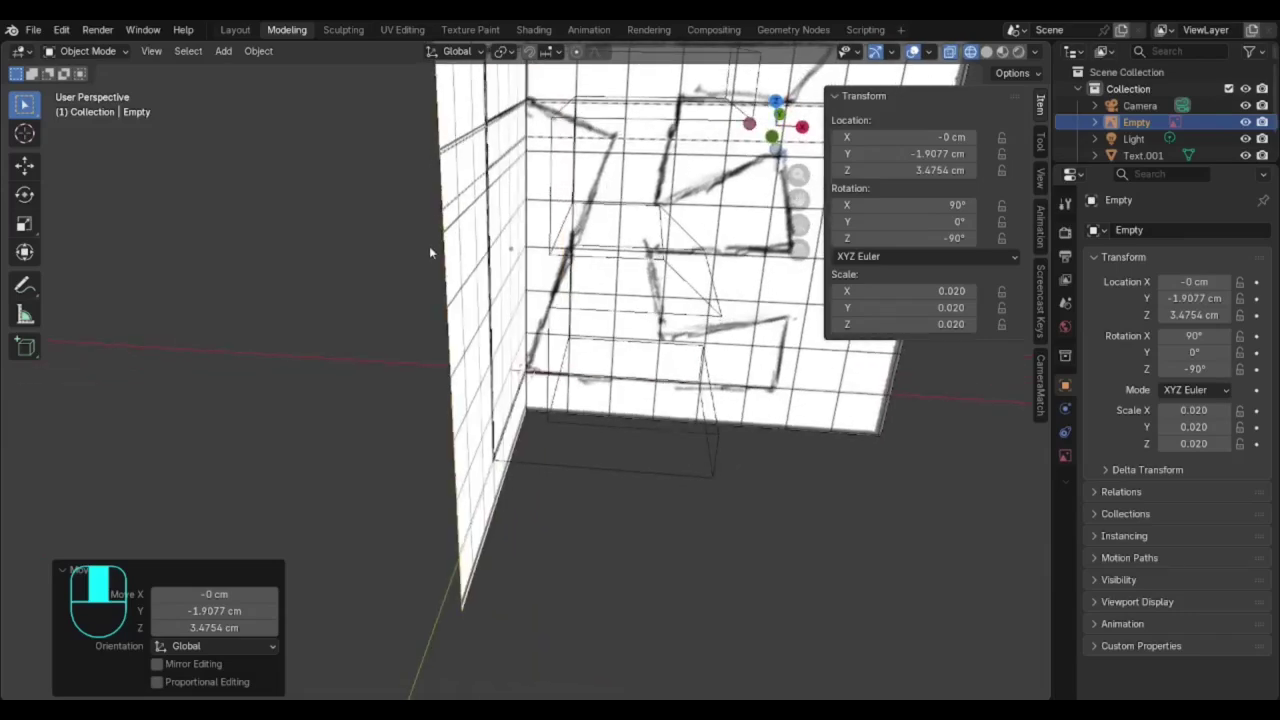
scroll(429, 253, down, 5)
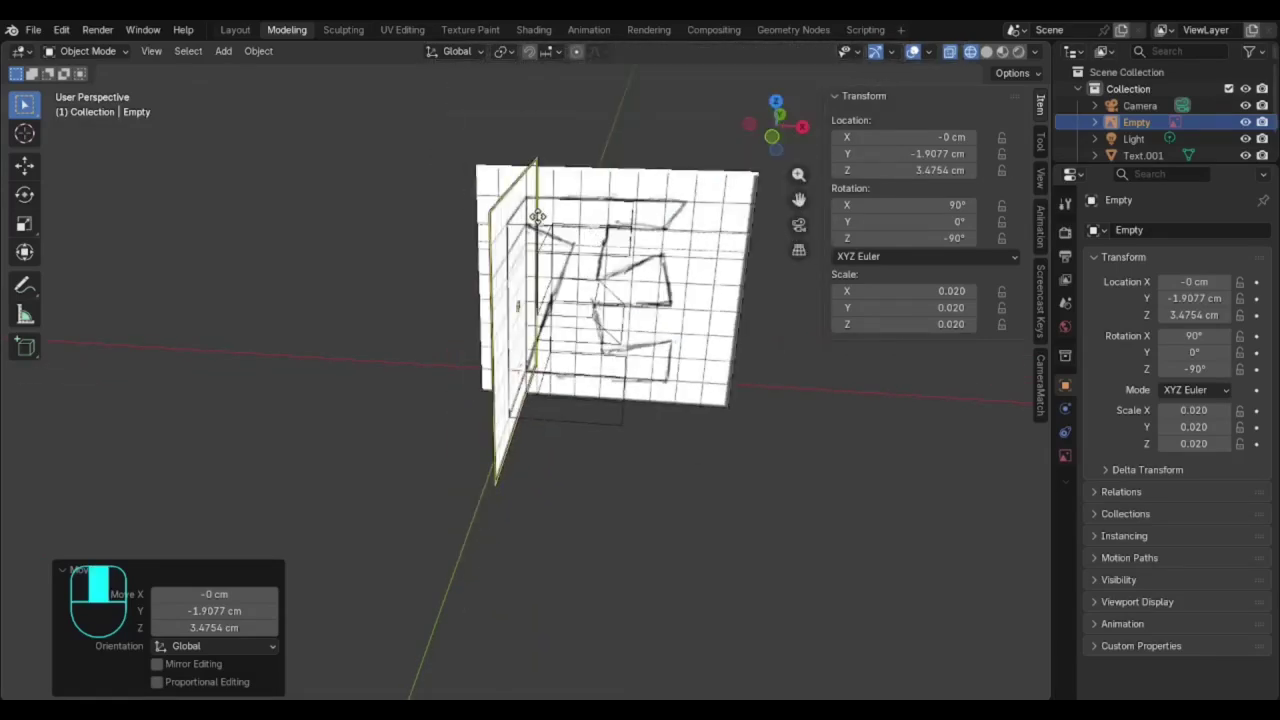
middle_drag(537, 216, 505, 216)
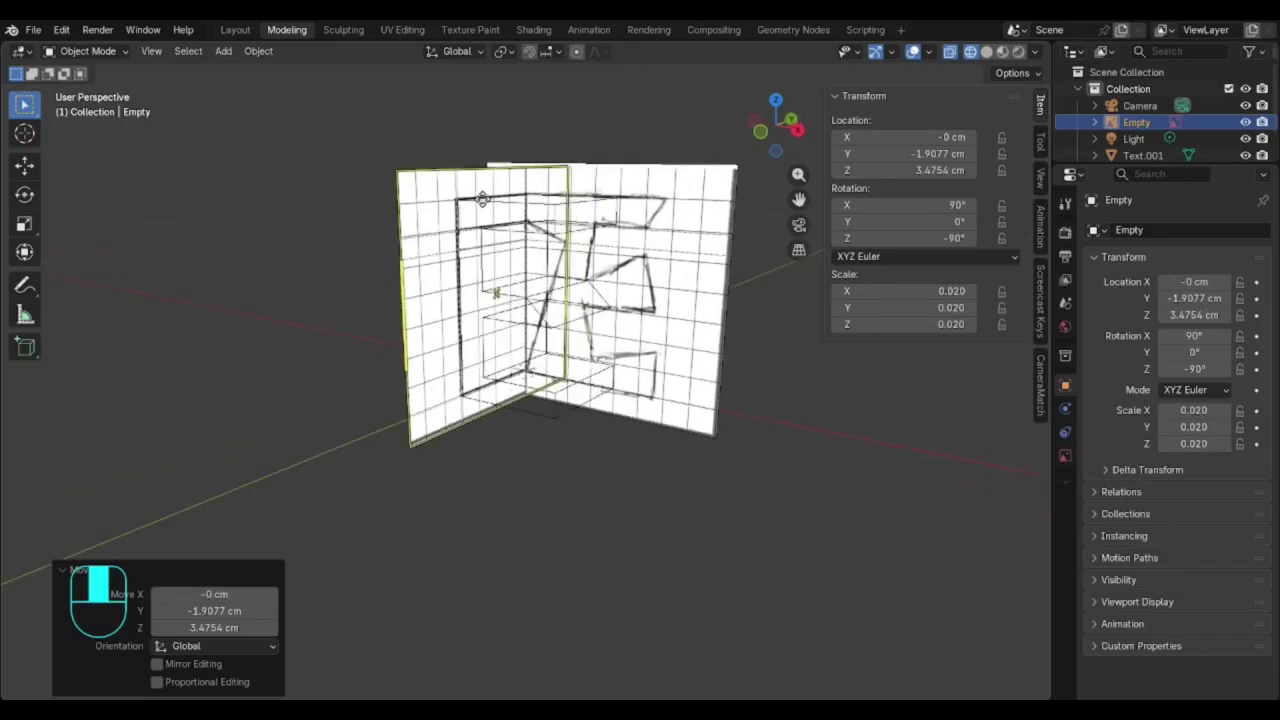
scroll(508, 218, up, 3)
mouse_move(514, 156)
middle_down()
mouse_move(556, 187)
mouse_move(501, 182)
mouse_move(687, 187)
mouse_move(580, 172)
mouse_move(636, 177)
middle_up()
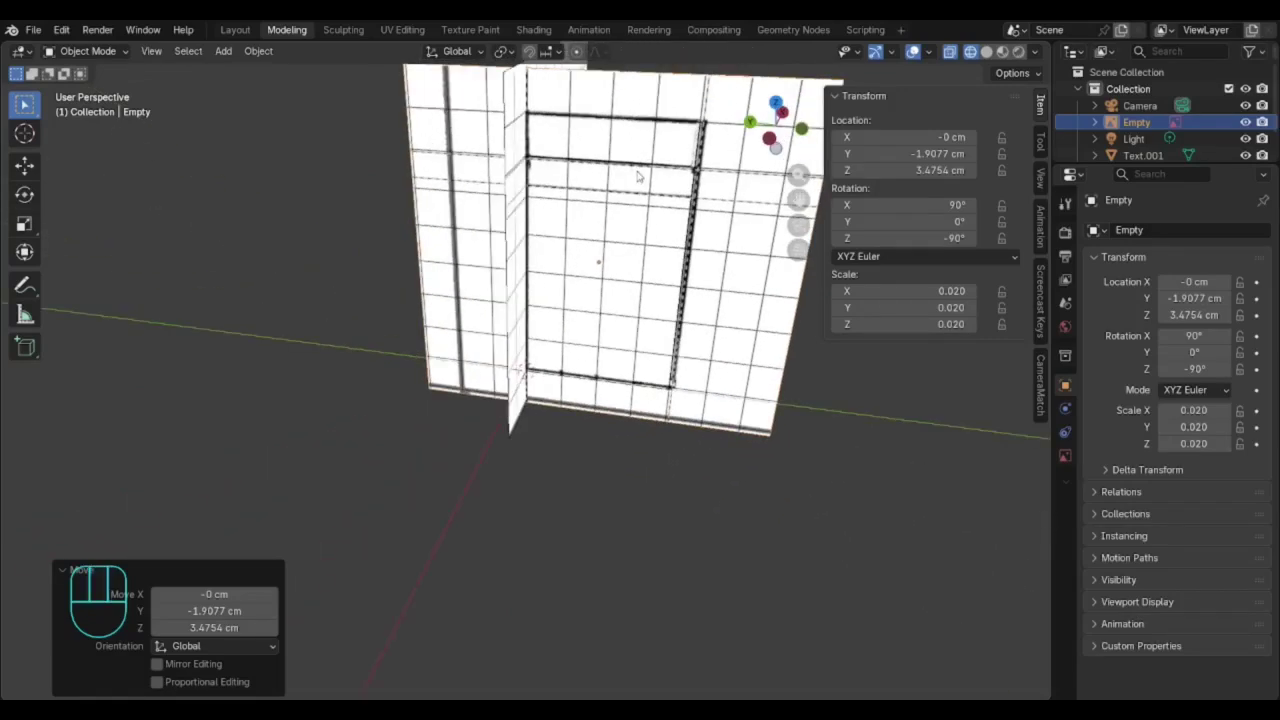
scroll(635, 177, down, 4)
middle_drag(606, 157, 580, 265)
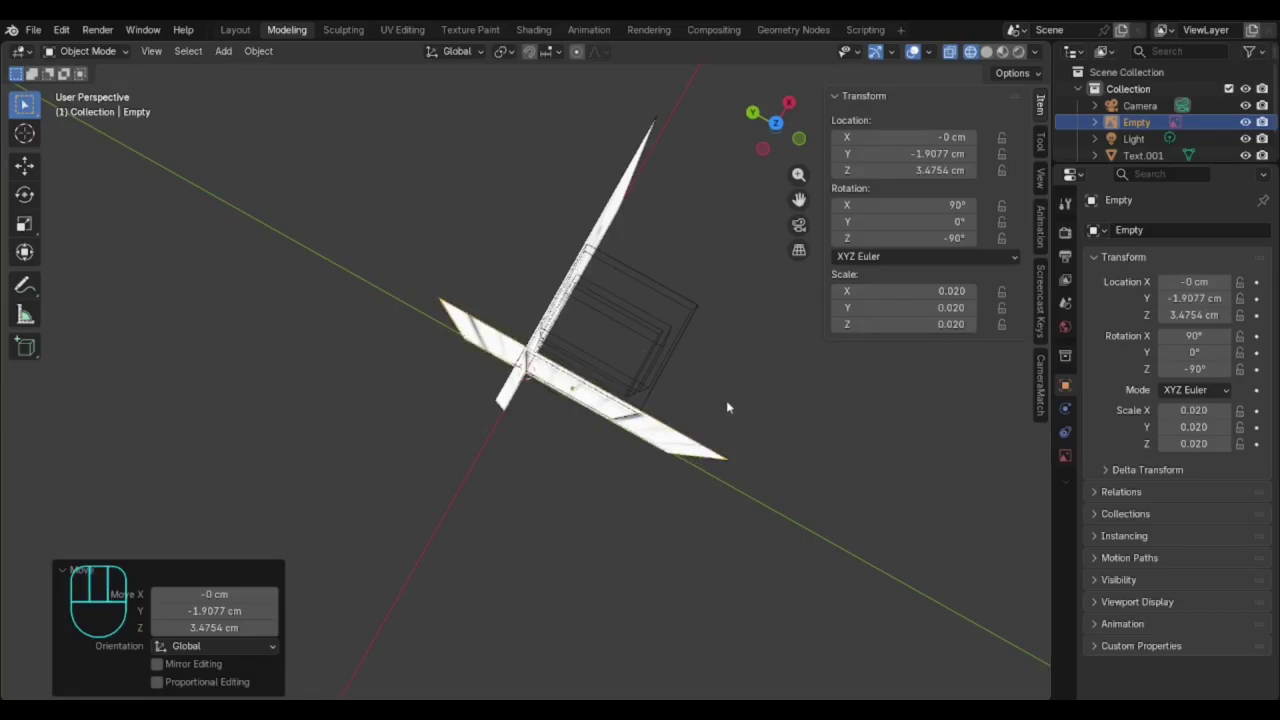
middle_drag(729, 407, 549, 432)
key(KP_3)
middle_drag(689, 480, 823, 451)
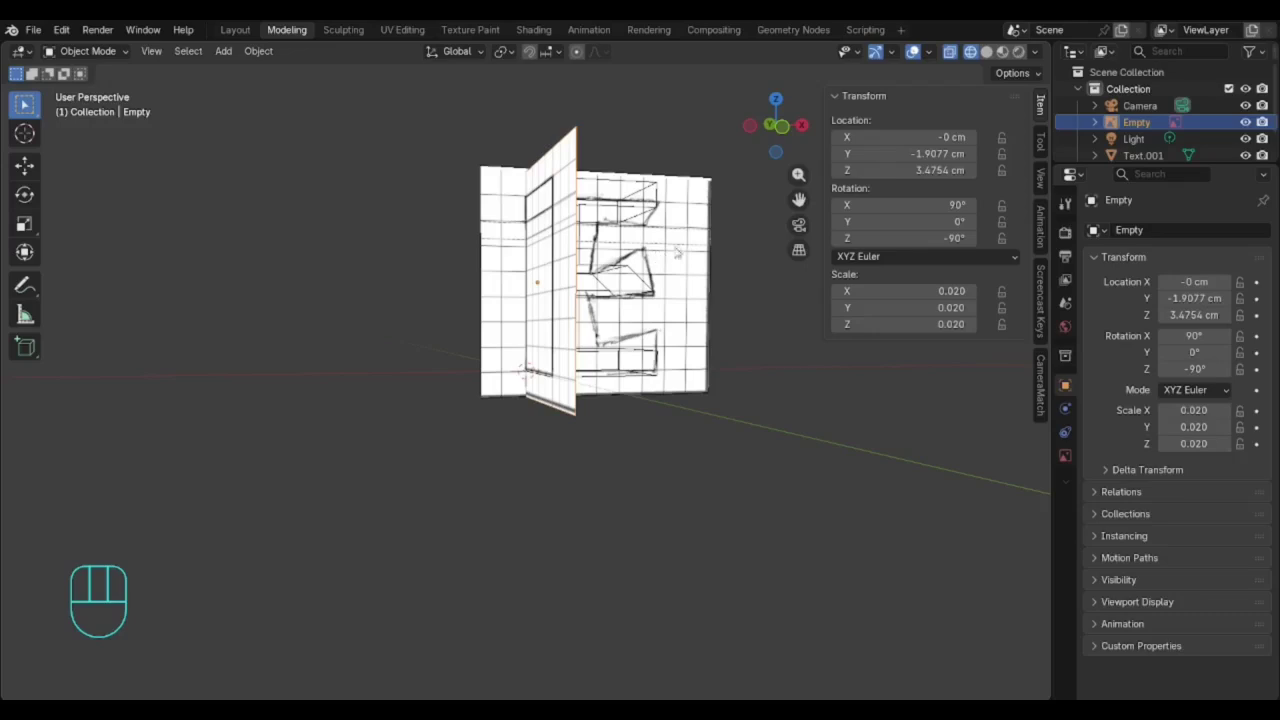
middle_drag(718, 277, 680, 281)
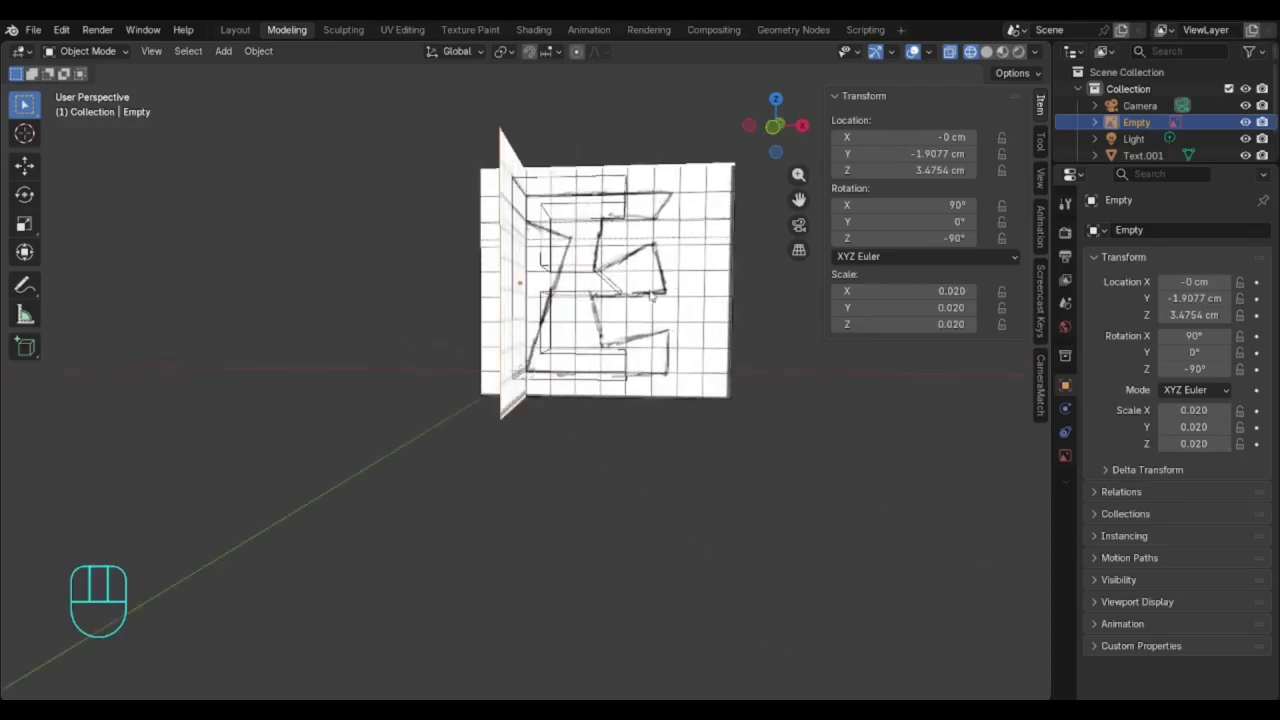
- Move the side-view reference image along the X axis to about 1.97 cm, into the letter's width
key(g)
key(x)
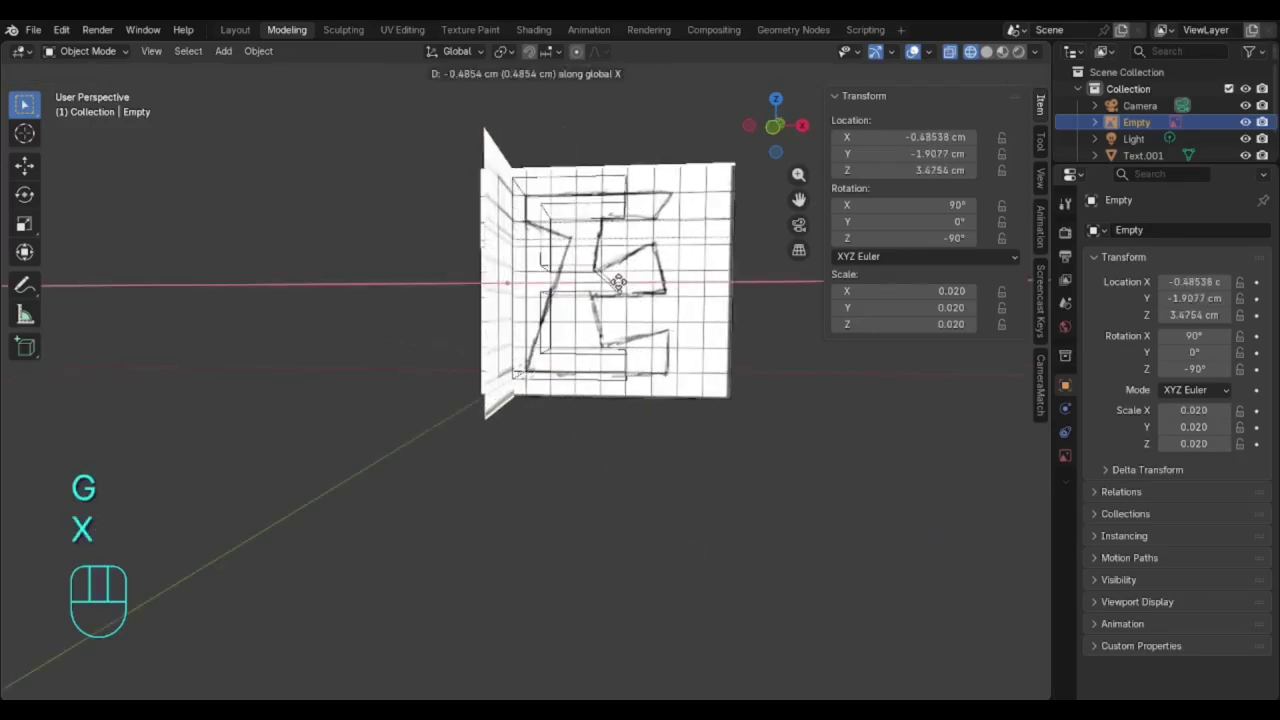
click(680, 277)
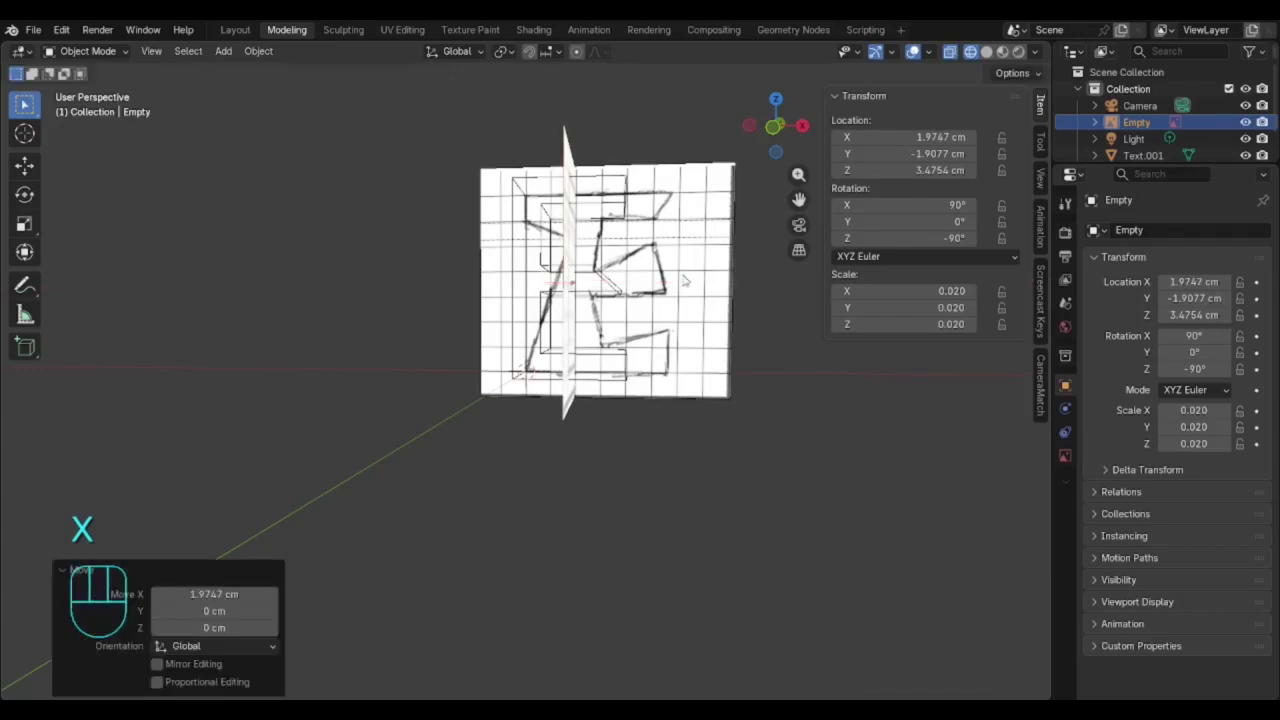
- Rename the side-view reference image to "vista lateral"
mouse_move(632, 322)
middle_down()
mouse_move(644, 494)
mouse_move(606, 480)
mouse_move(662, 441)
mouse_move(661, 467)
mouse_move(652, 482)
mouse_move(634, 405)
mouse_move(660, 380)
mouse_move(629, 327)
mouse_move(653, 335)
middle_up()
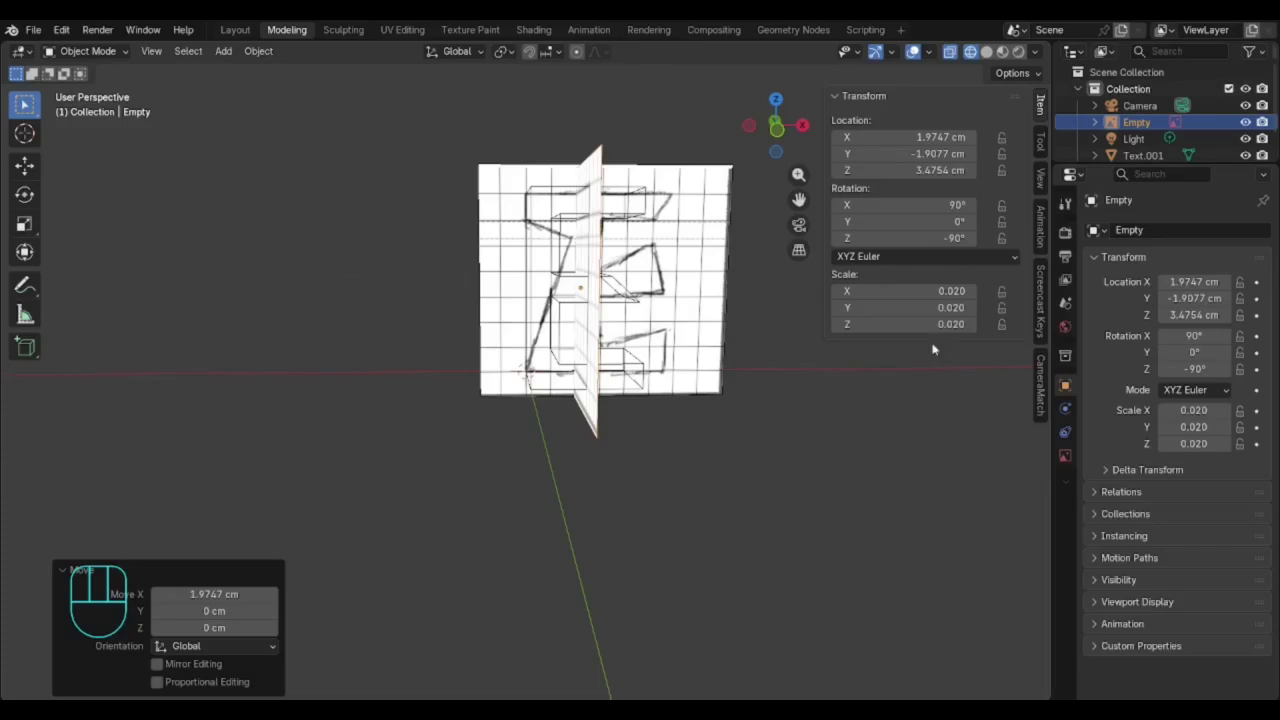
double_click(1140, 122)
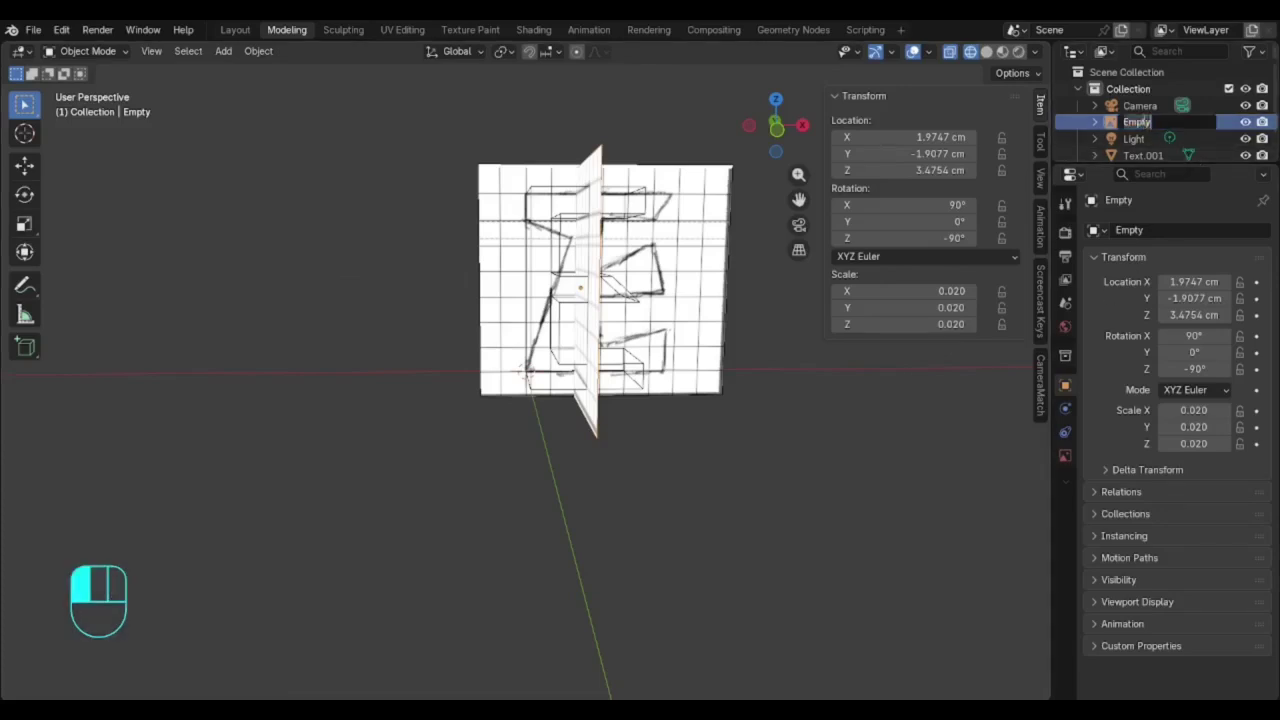
text(vista lateral)
key(Return)
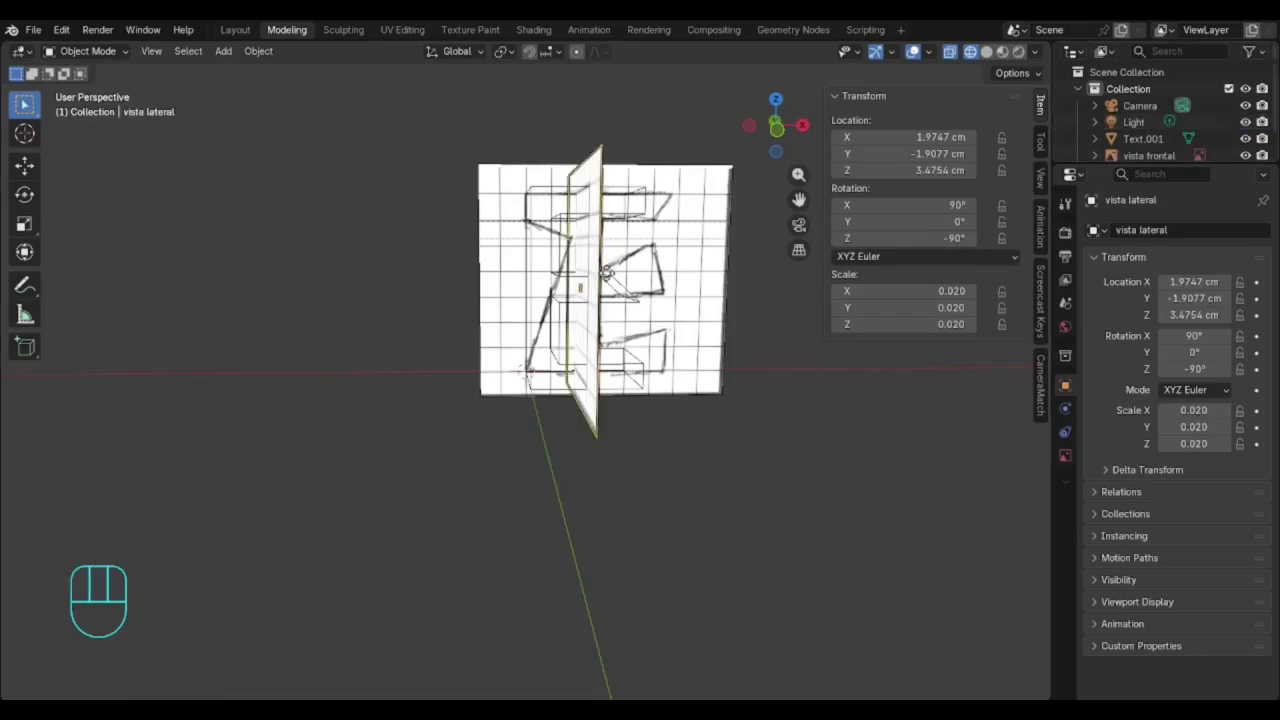
- Switch to the front orthographic view and display the letter in solid shading over the front sketch
middle_drag(652, 249, 602, 229)
key(KP_1)
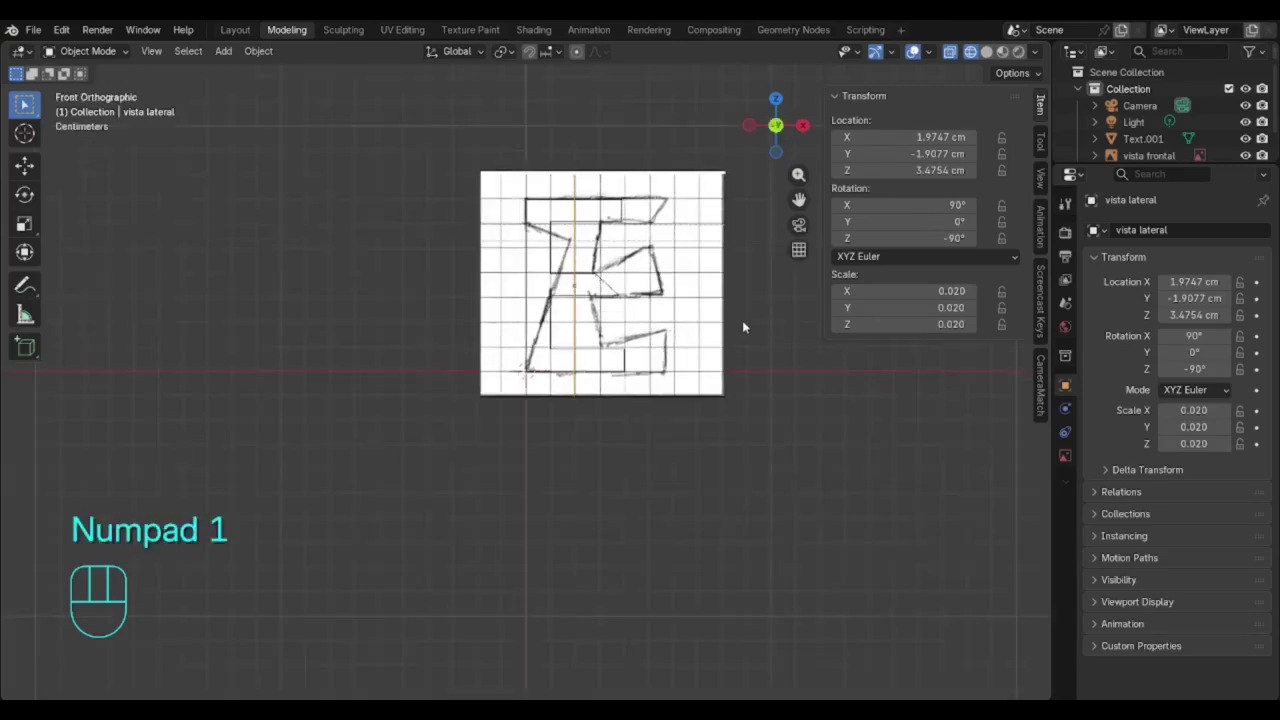
scroll(664, 270, up, 3)
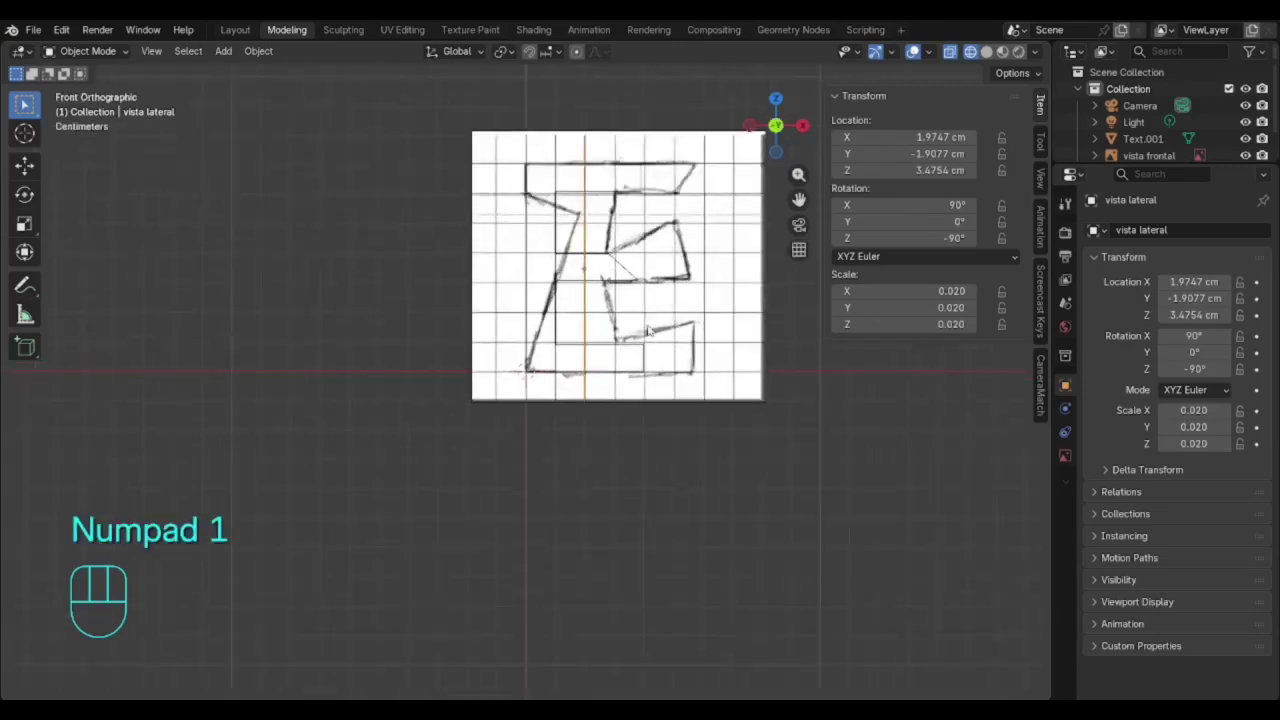
click(986, 51)
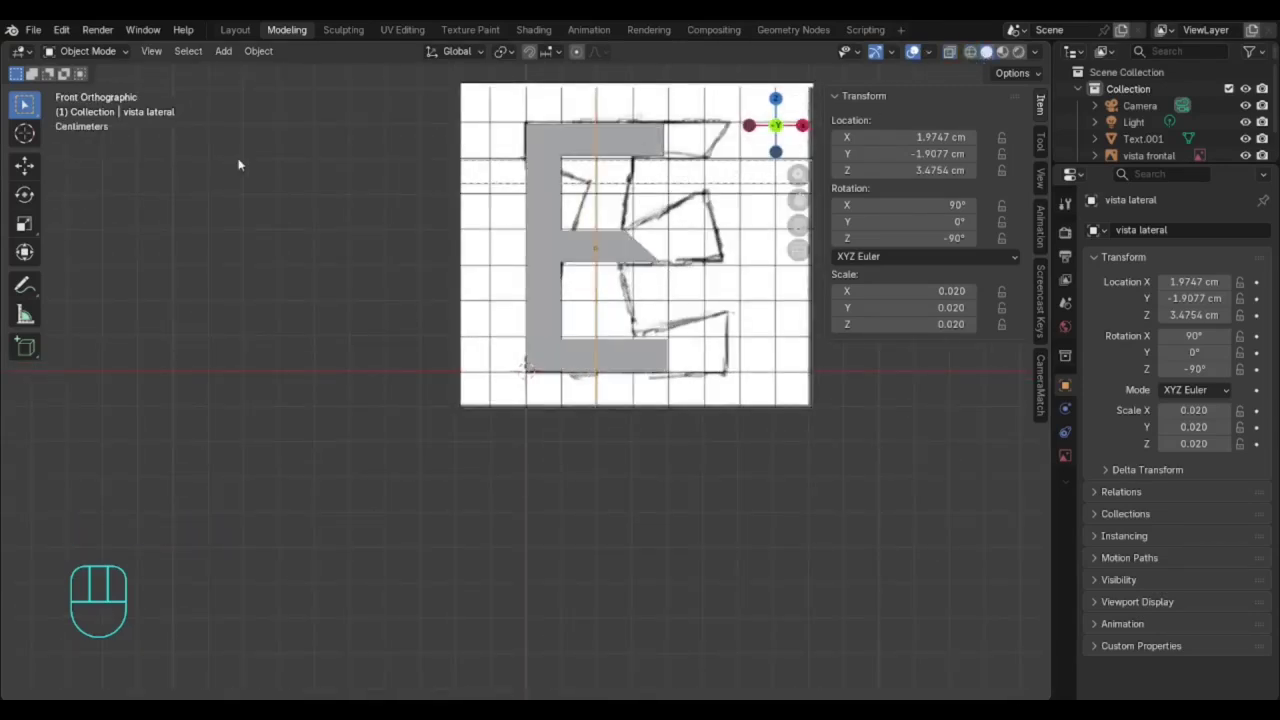
- Compare the letter E with the front sketch by temporarily hiding and showing the letter in front view
click(642, 153)
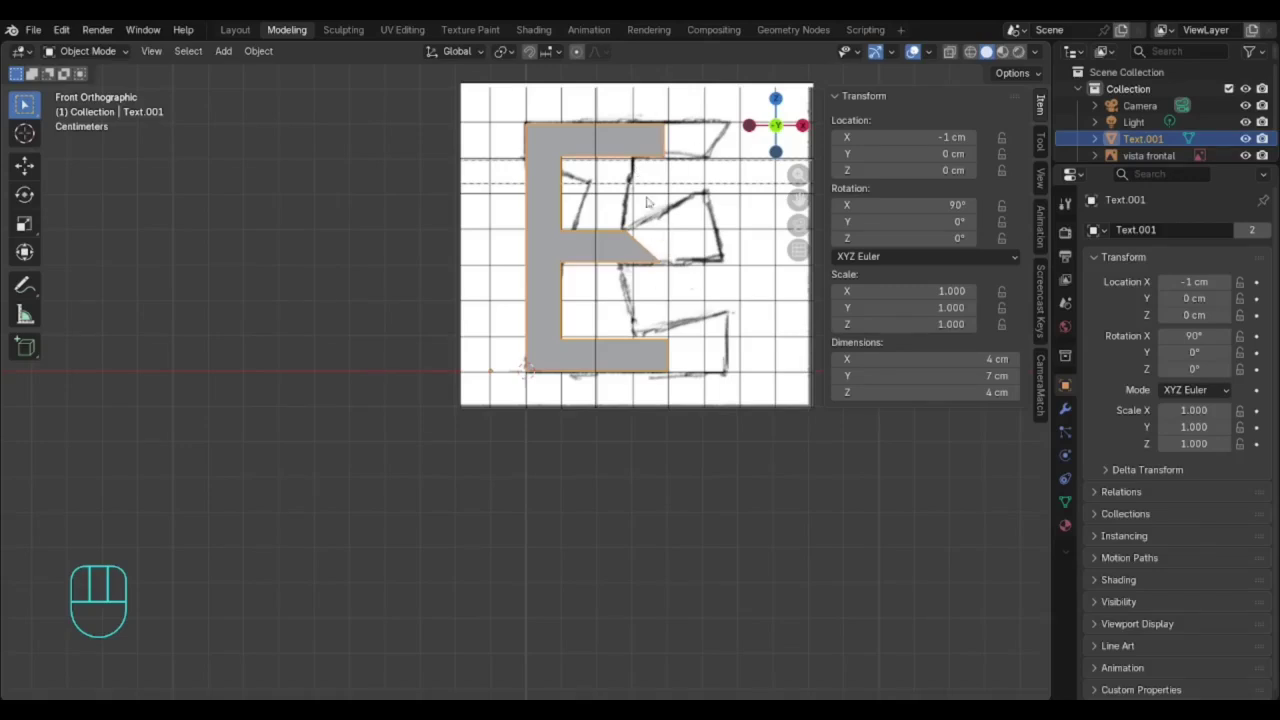
middle_drag(526, 368, 622, 230)
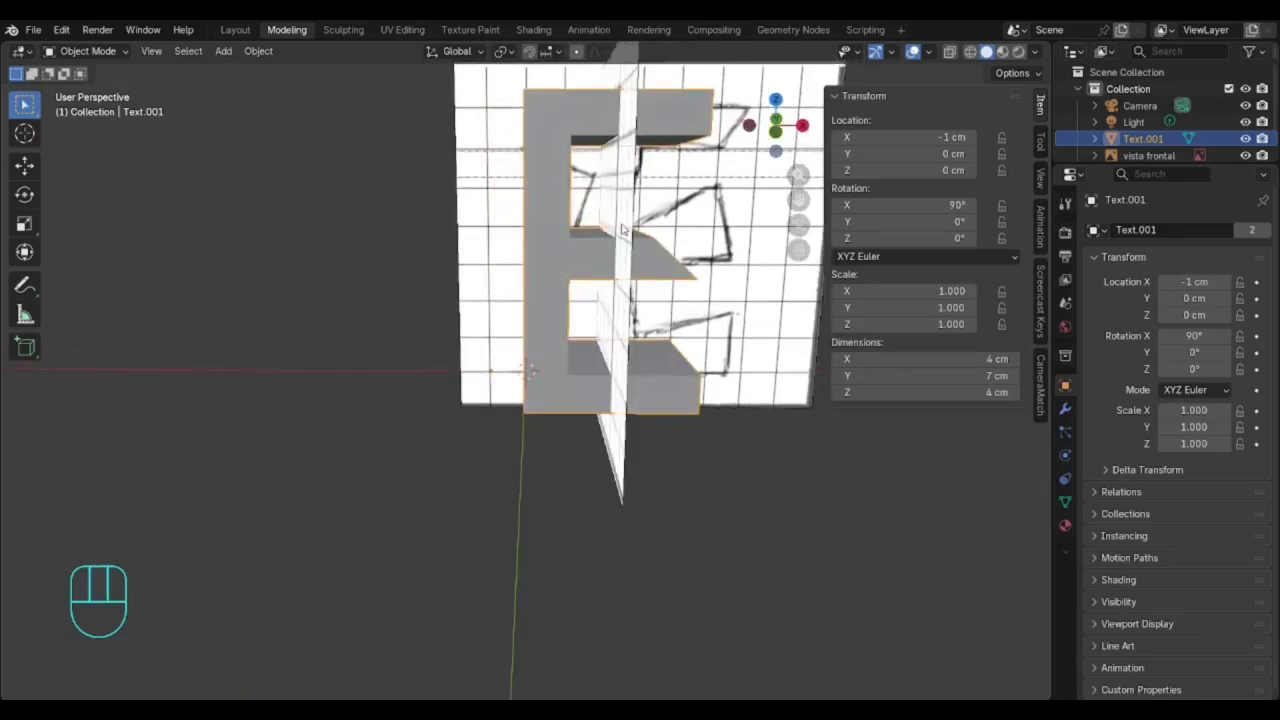
key(KP_1)
click(778, 601)
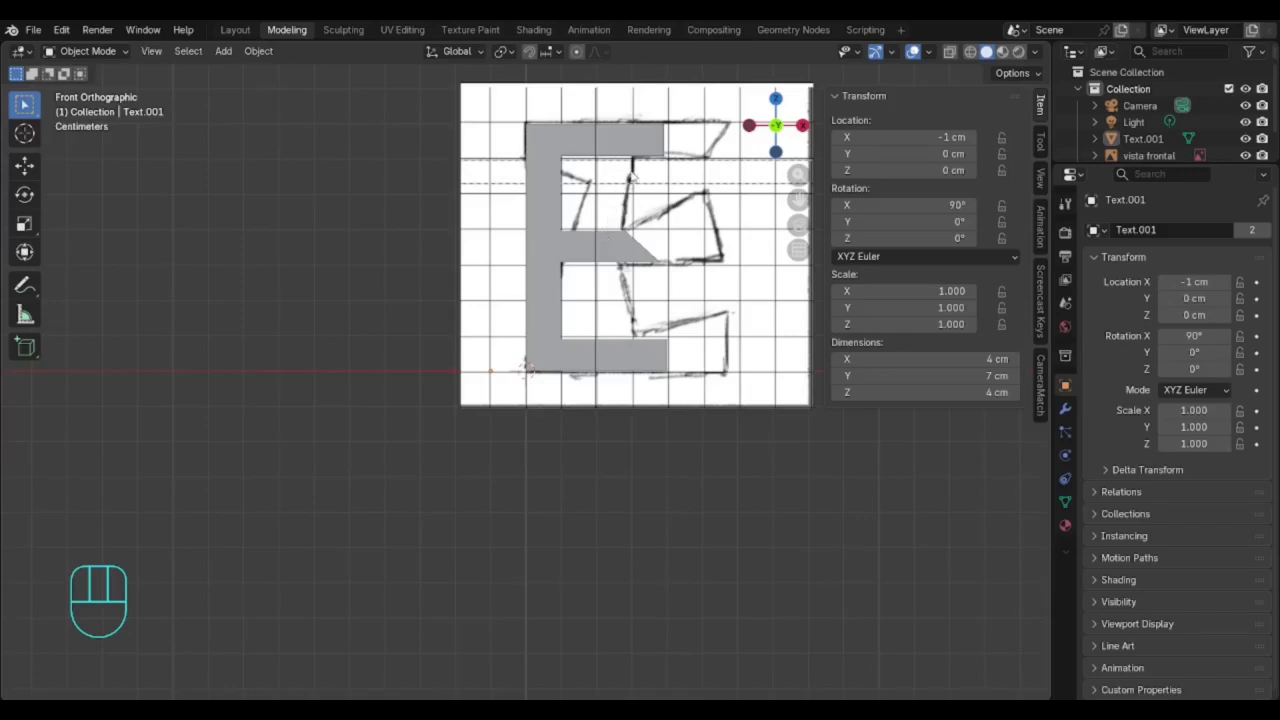
click(1246, 139)
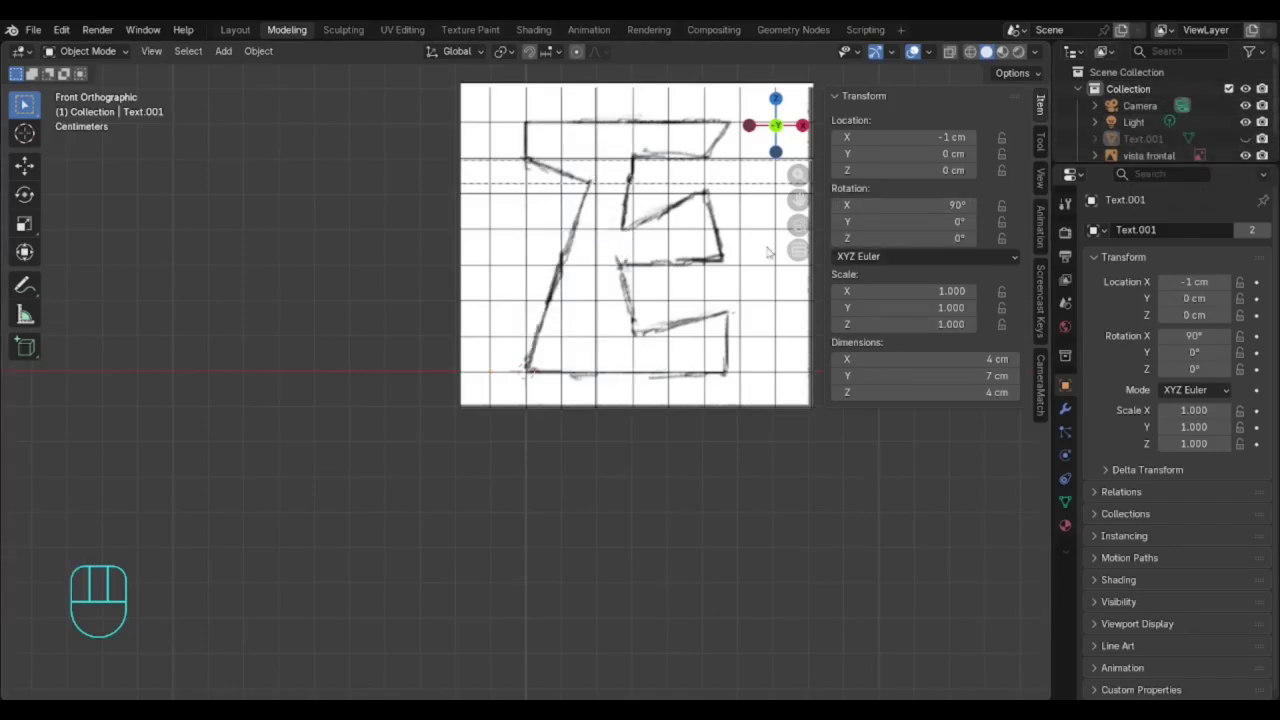
click(1246, 139)
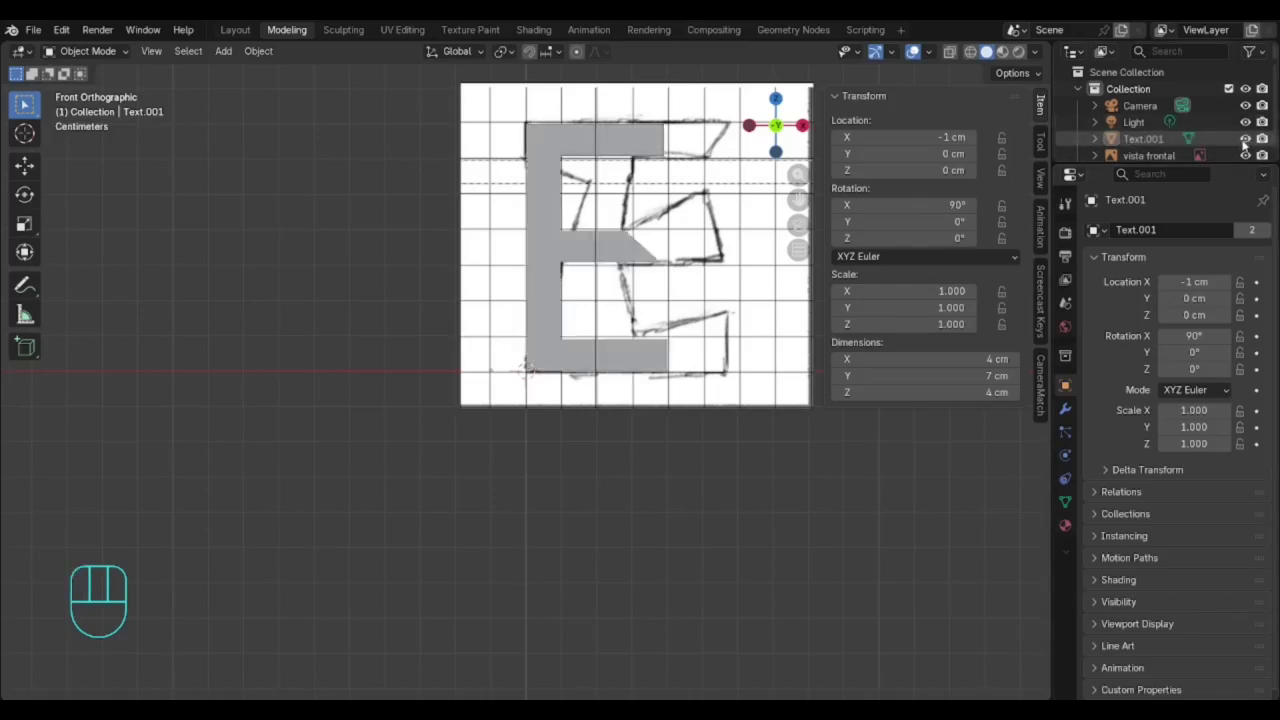
click(1245, 140)
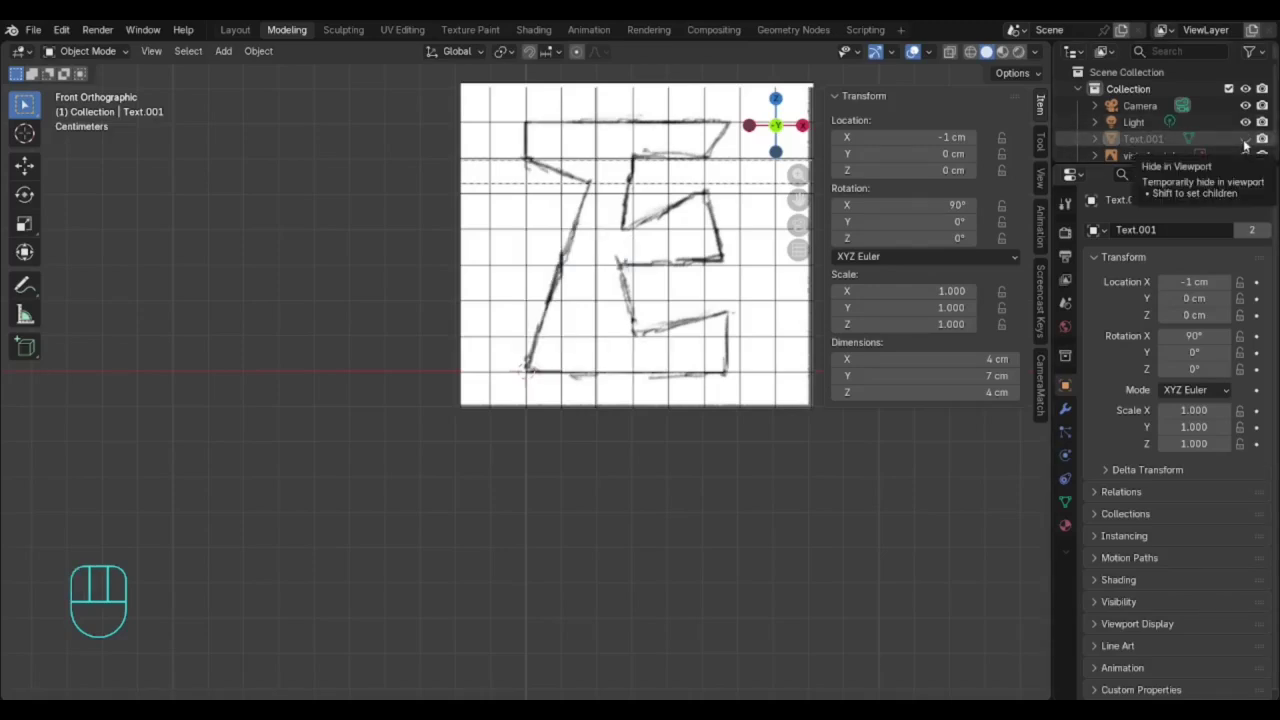
click(1245, 141)
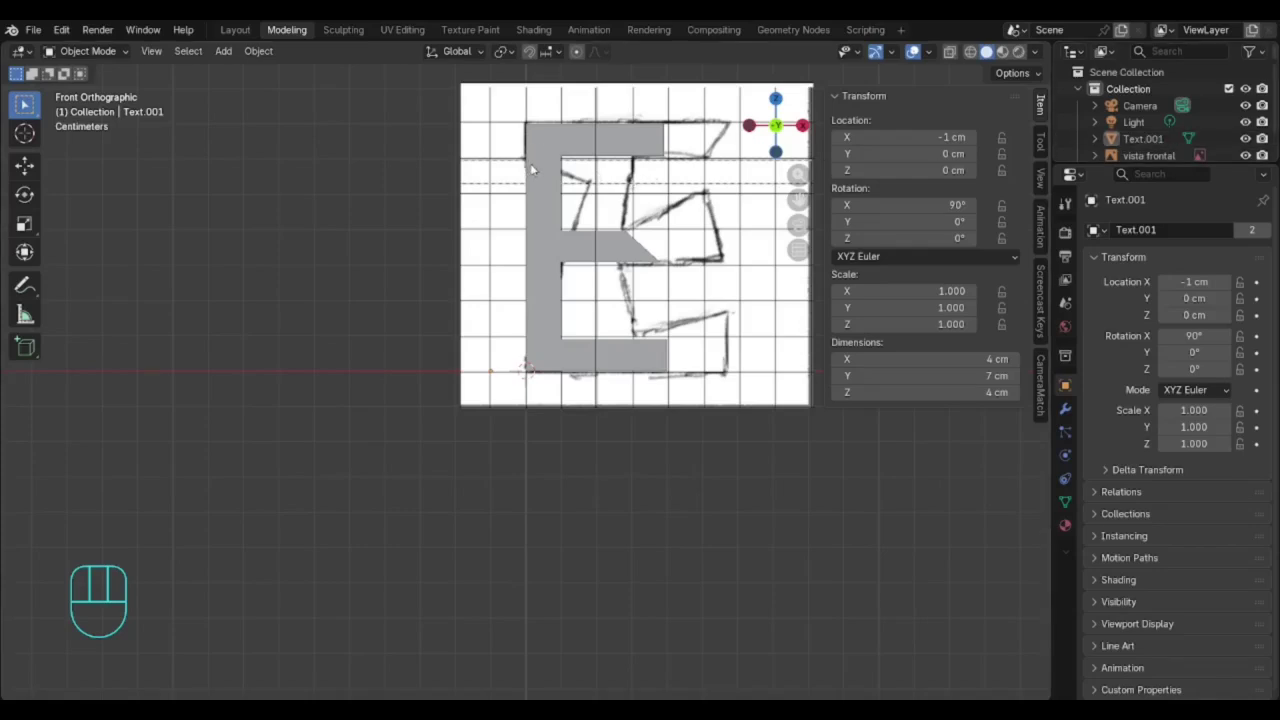
- Hide the letter to inspect both sketches in perspective, and show it again to compare its stem with them
middle_drag(528, 163, 576, 174)
click(576, 176)
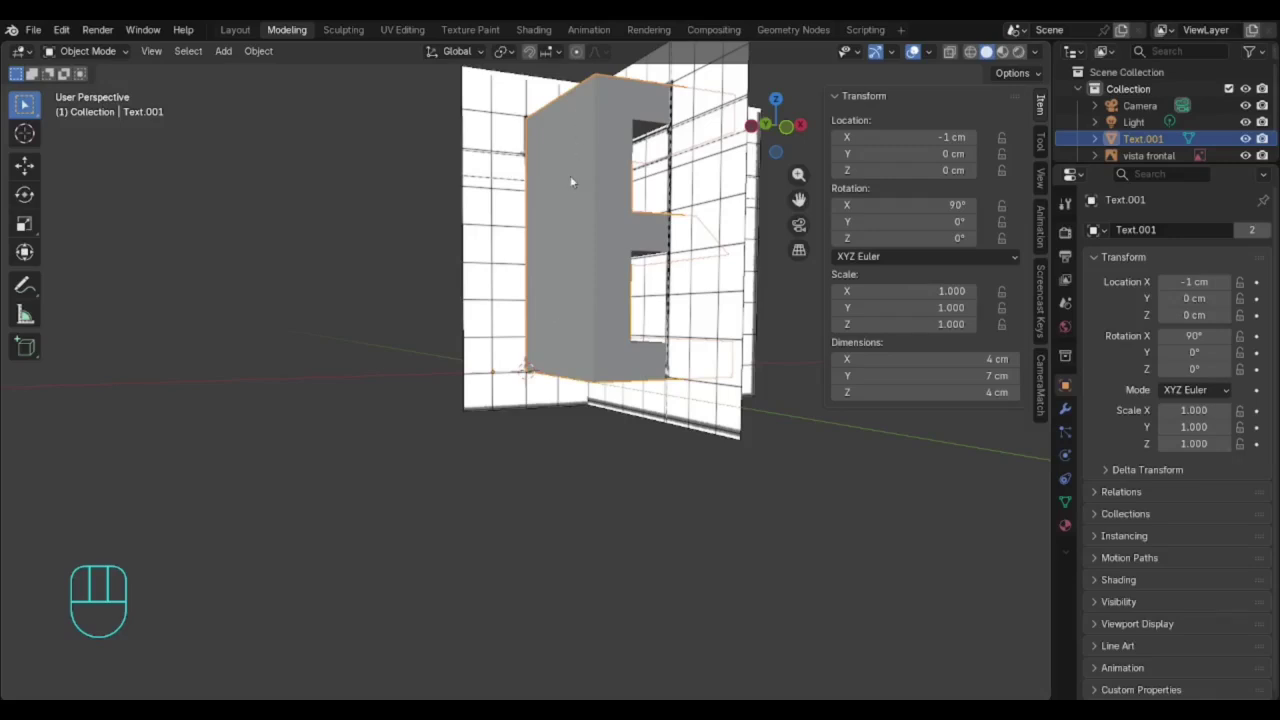
click(1245, 139)
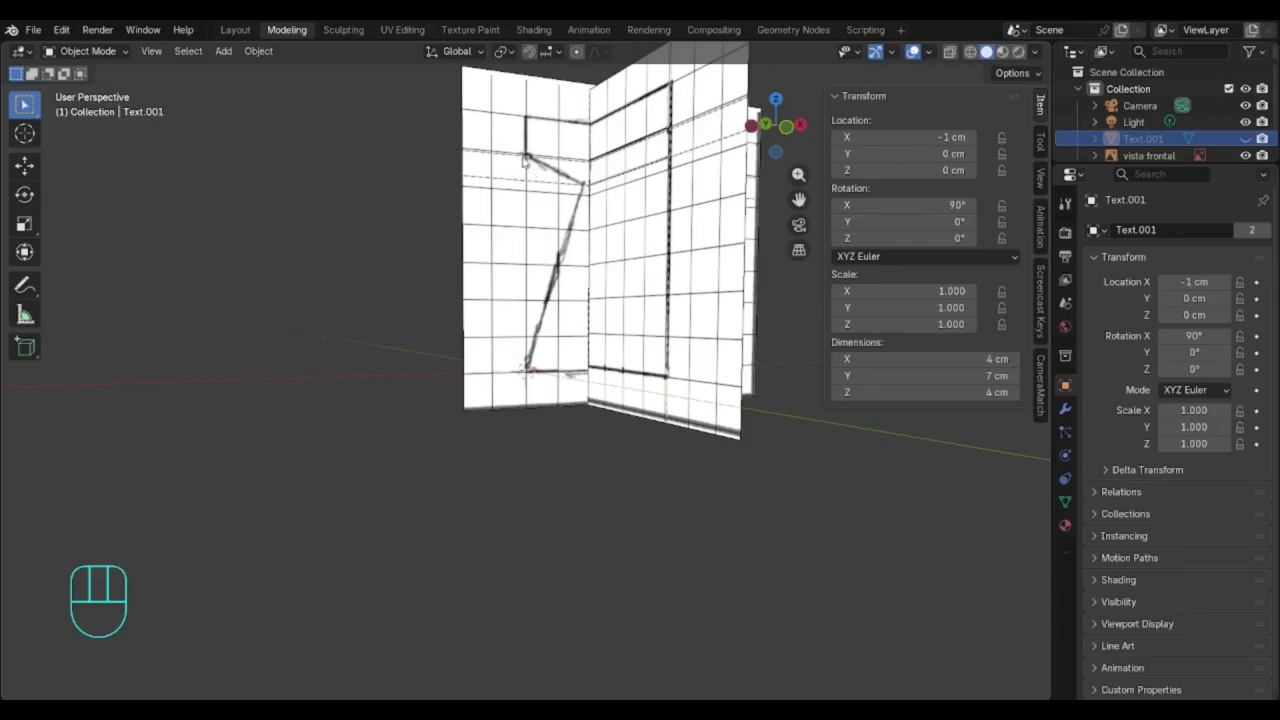
middle_drag(569, 186, 698, 220)
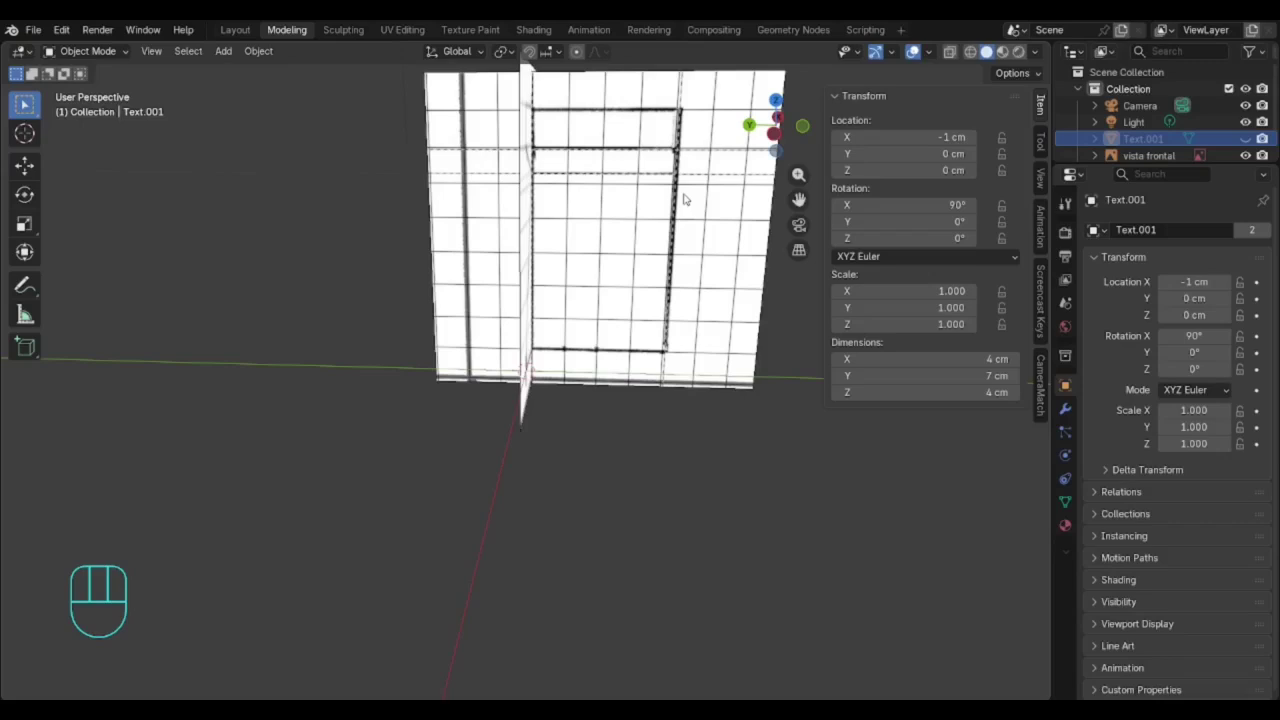
mouse_move(684, 199)
middle_down()
mouse_move(651, 214)
mouse_move(493, 197)
middle_up()
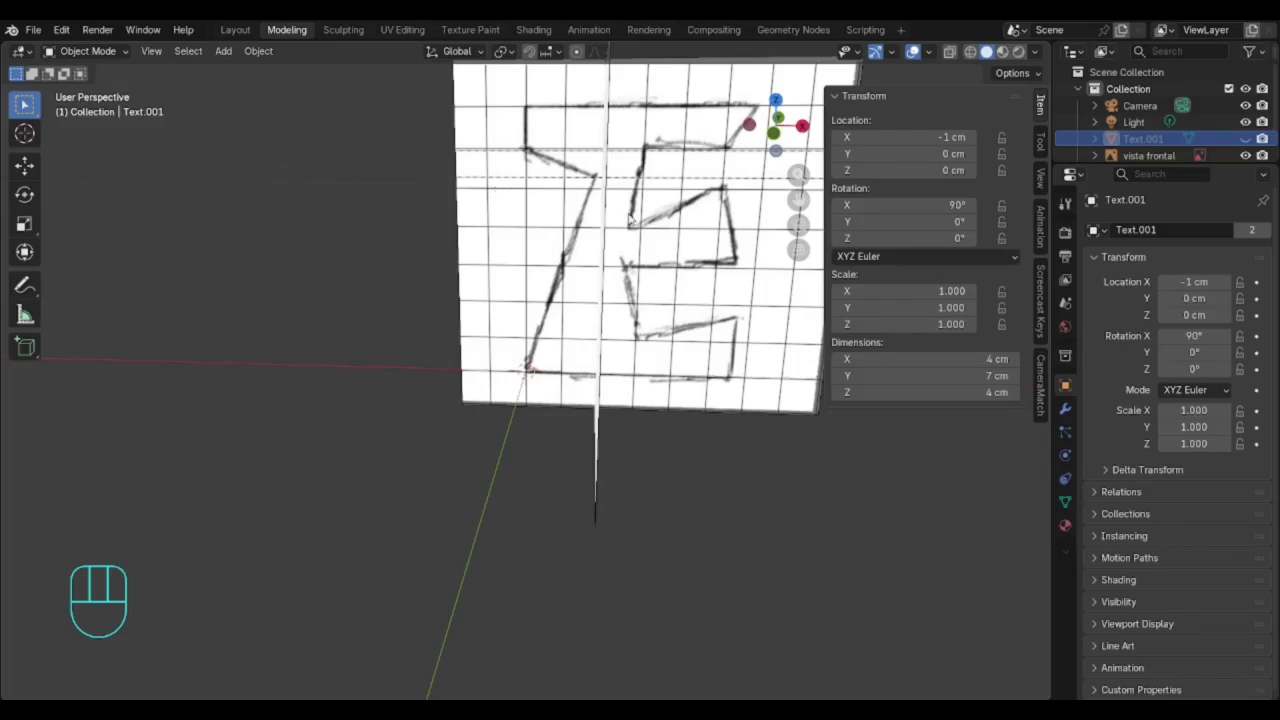
click(1245, 139)
middle_drag(696, 345, 758, 331)
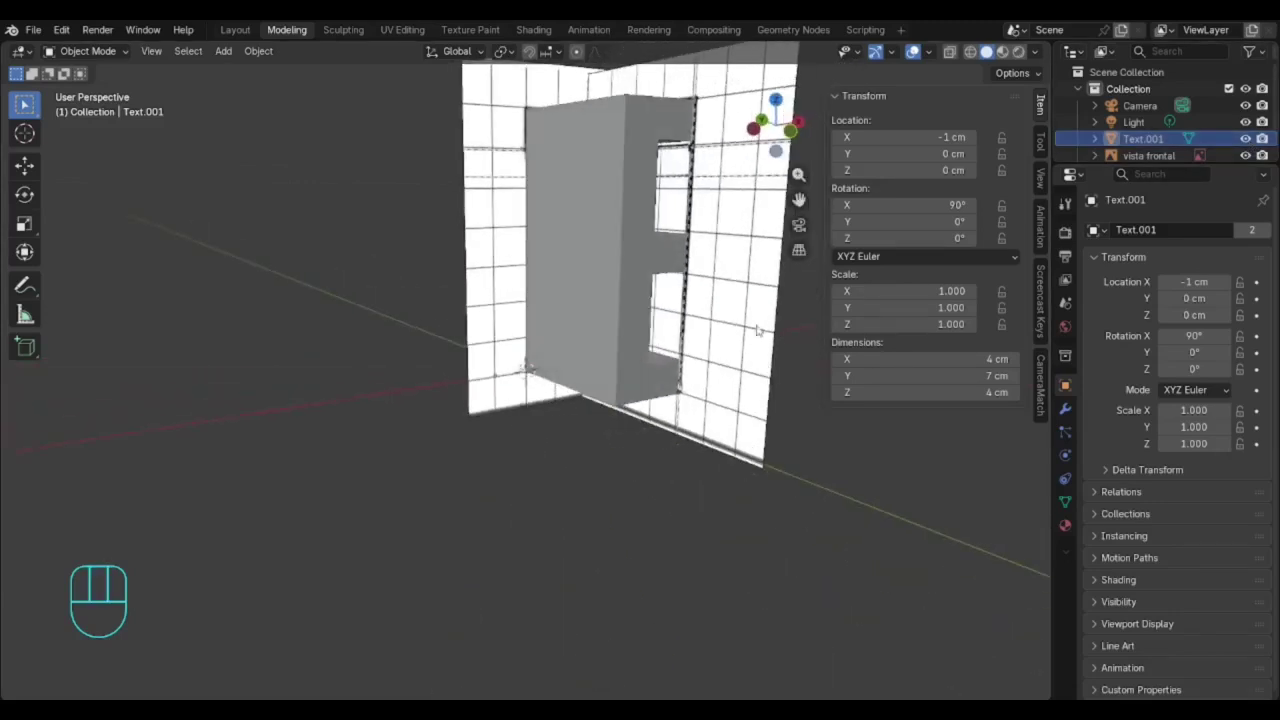
- Enter Edit Mode on the letter with face selection, select the stem's large outer side face, and switch to the right orthographic view
click(586, 172)
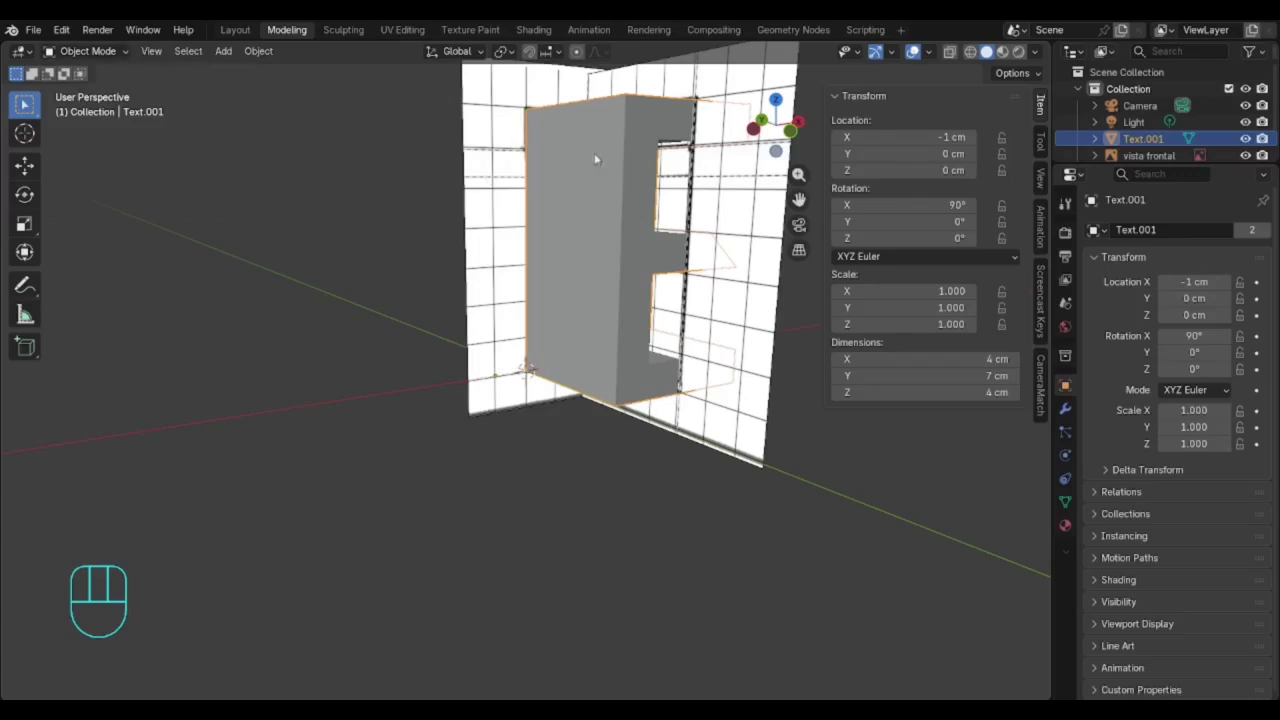
click(98, 51)
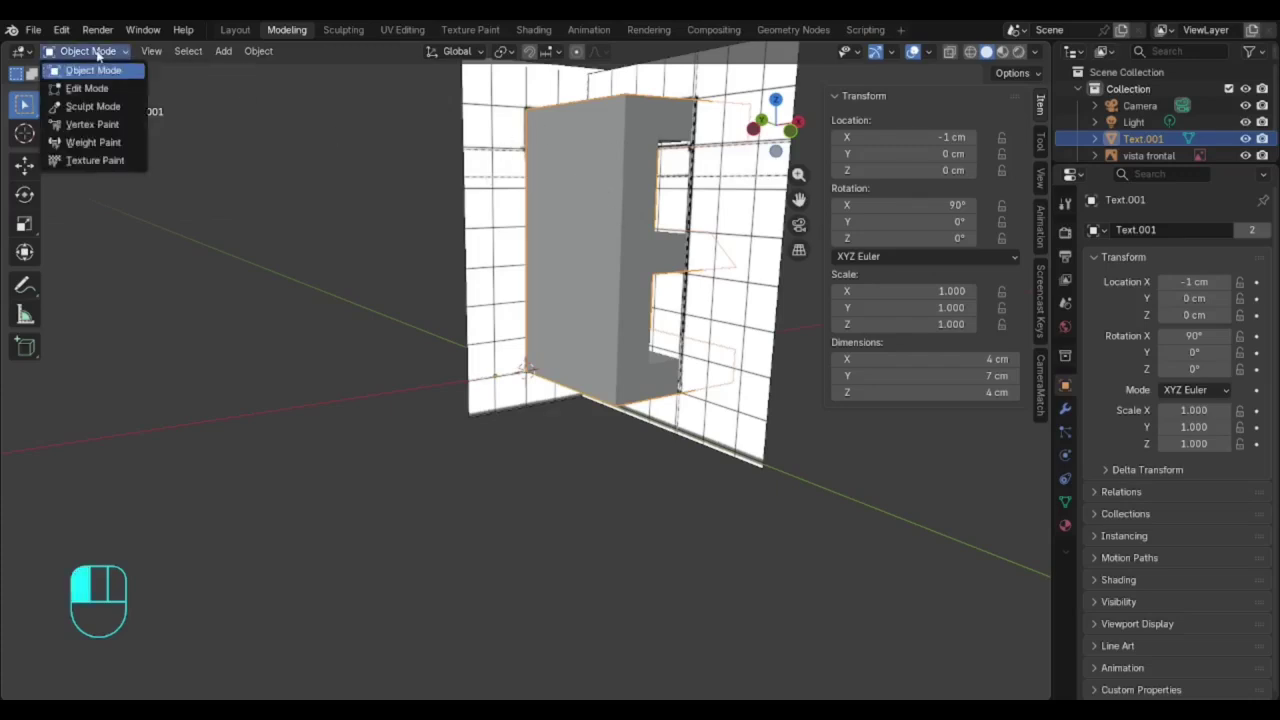
click(95, 90)
click(163, 51)
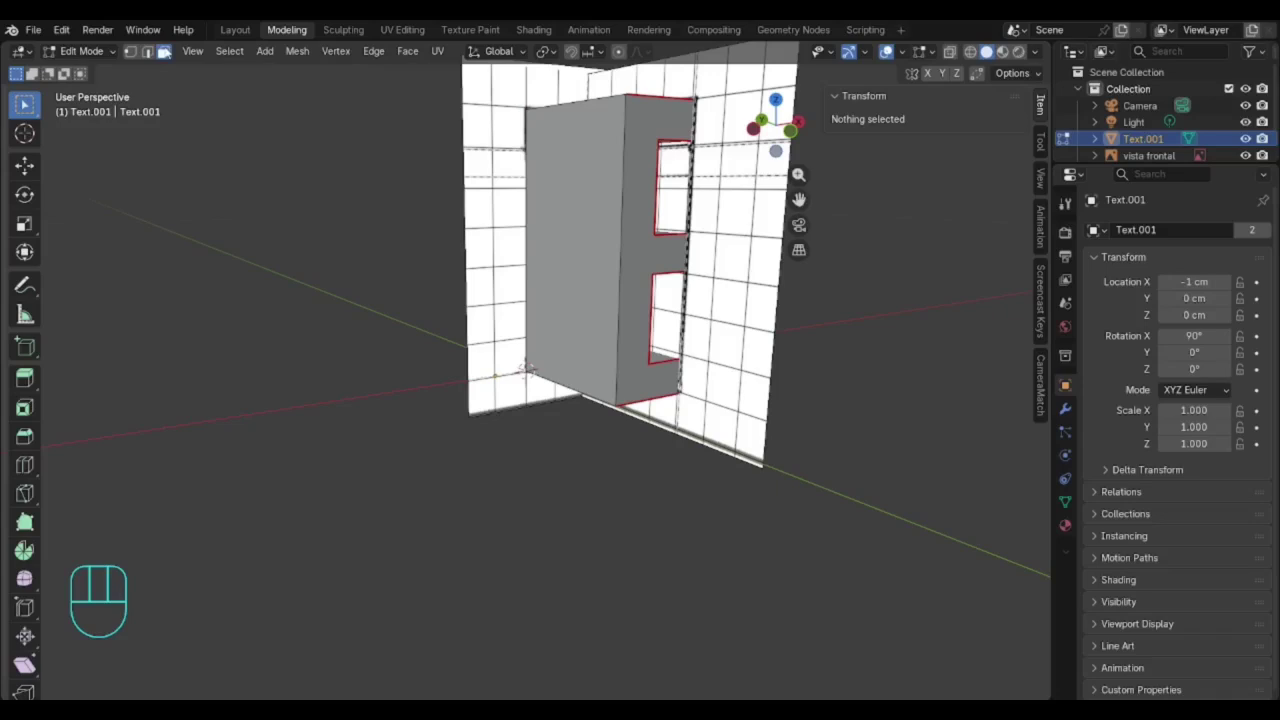
click(578, 157)
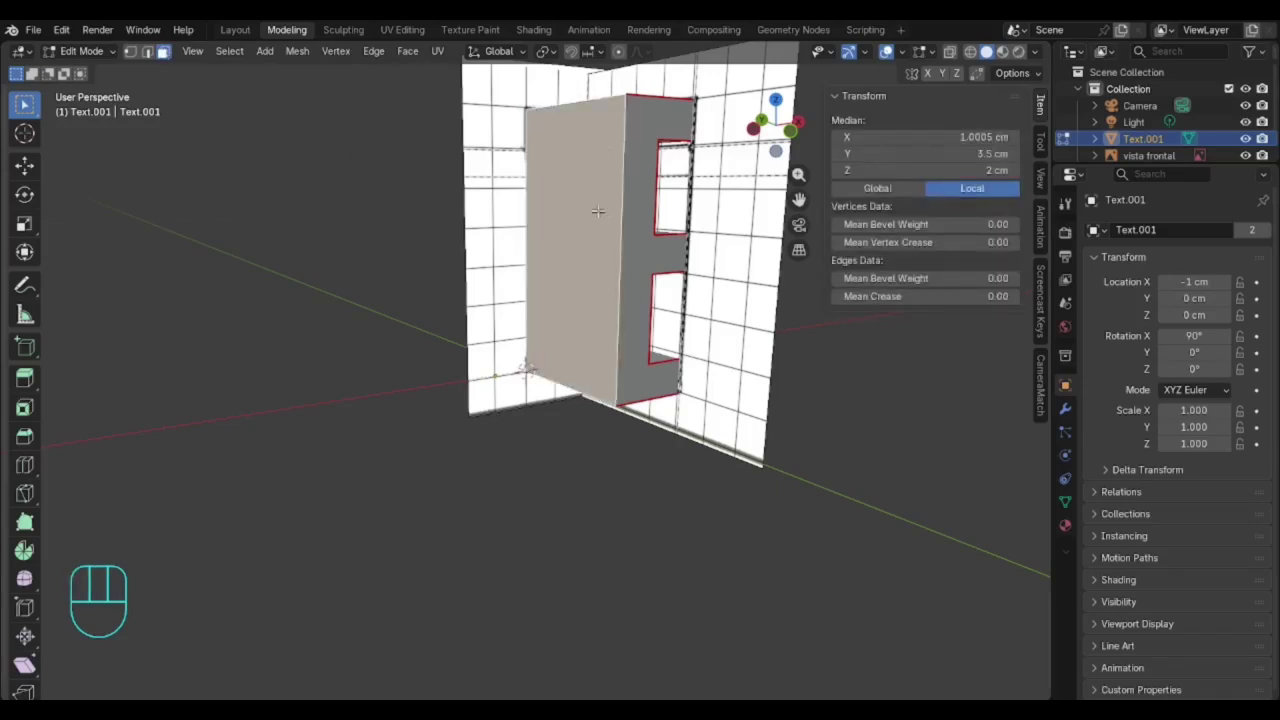
middle_drag(598, 175, 657, 207)
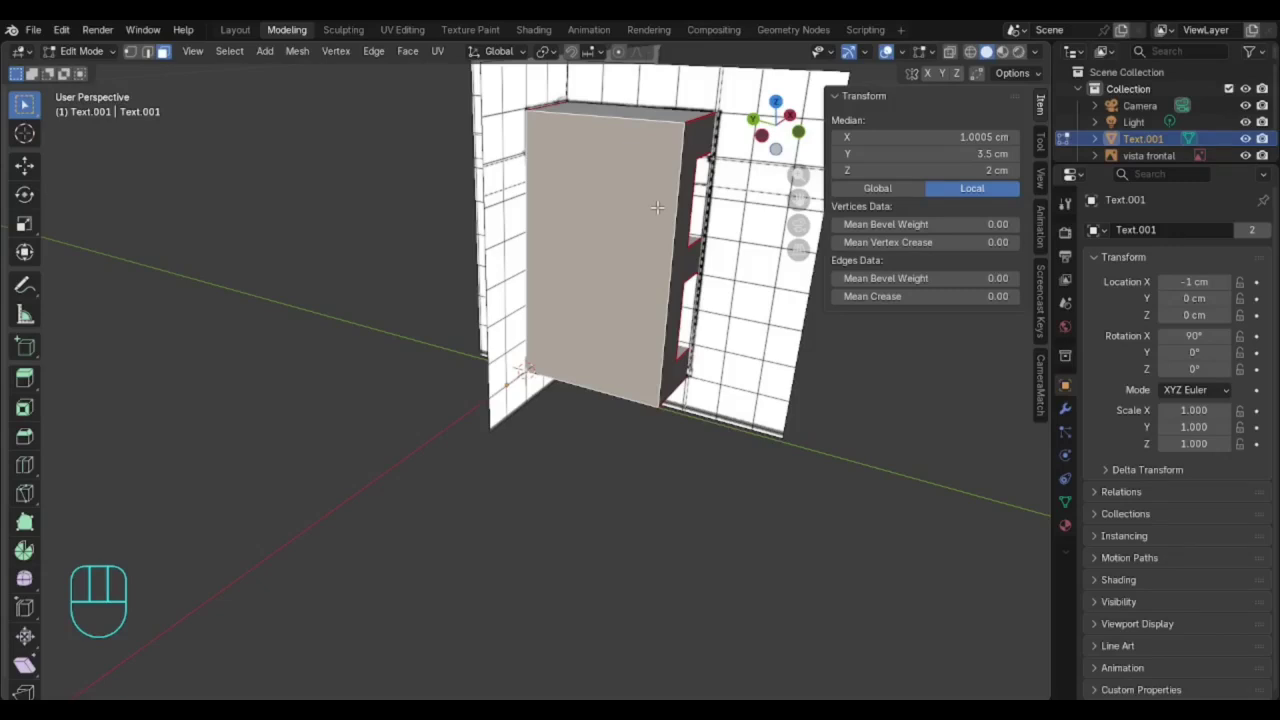
key(KP_3)
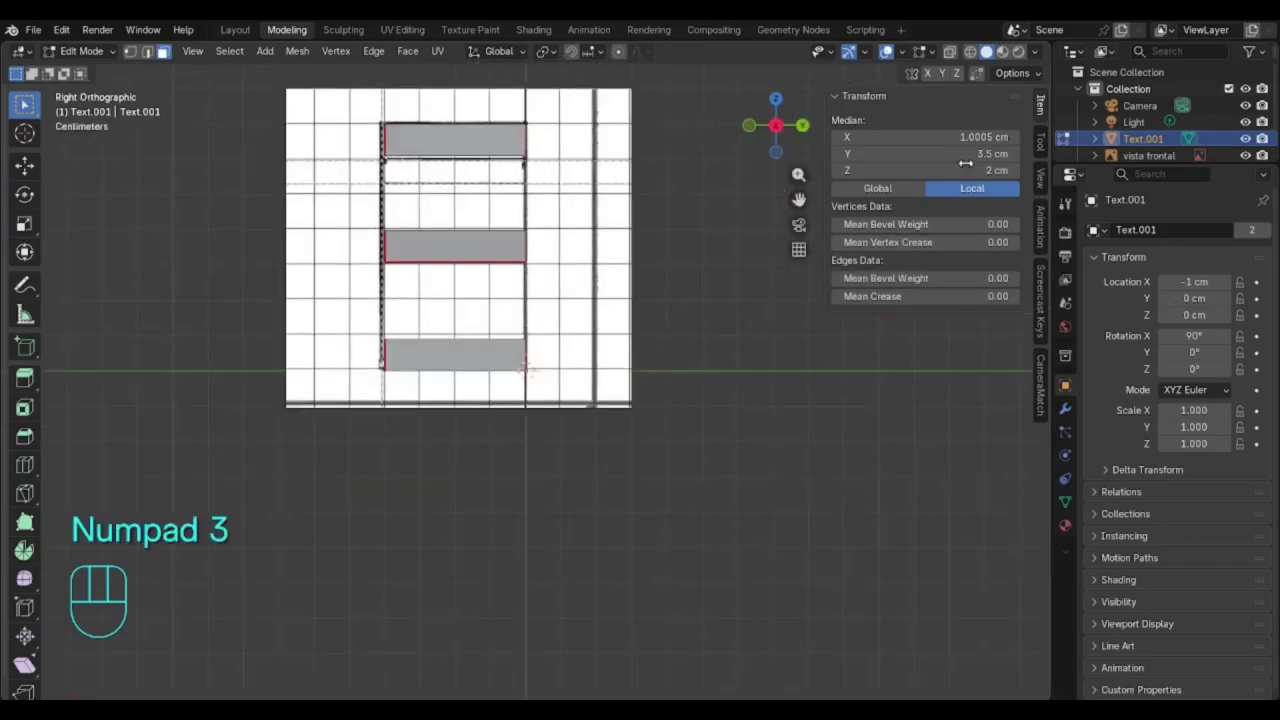
- Switch to the left orthographic view and compare the letter's stem with the side sketch in wireframe, returning to solid shading
click(776, 127)
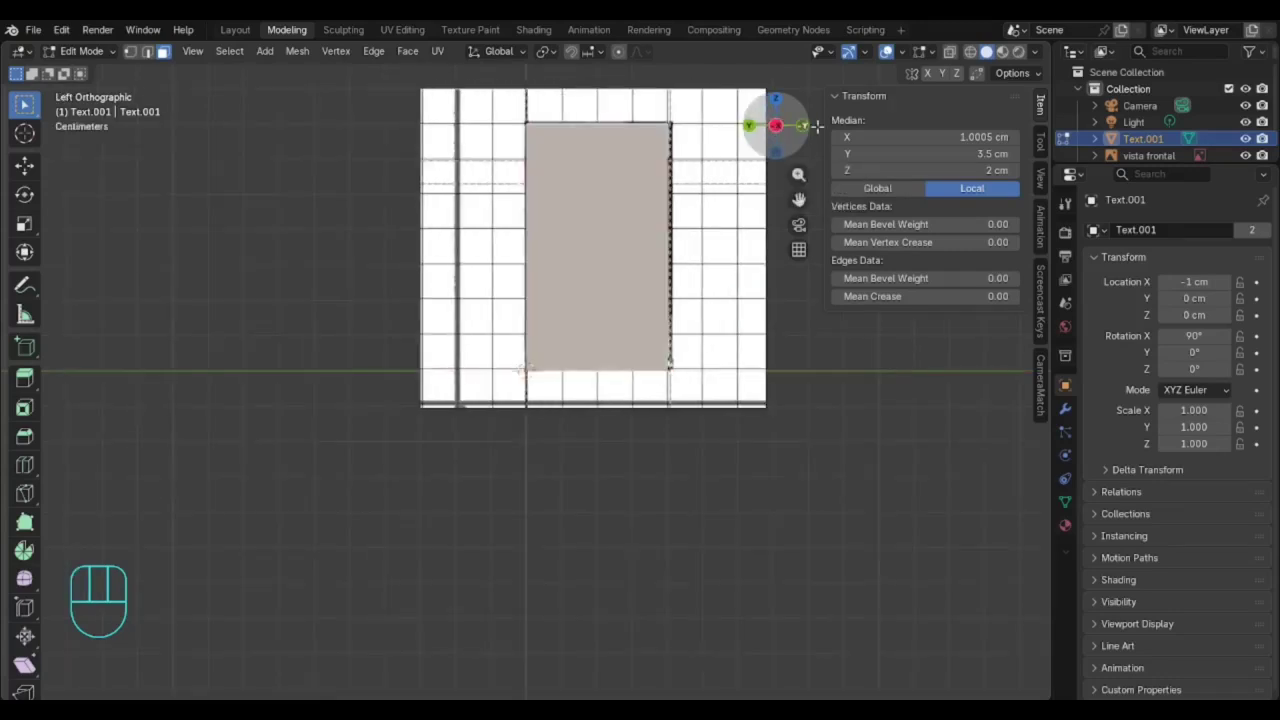
click(969, 53)
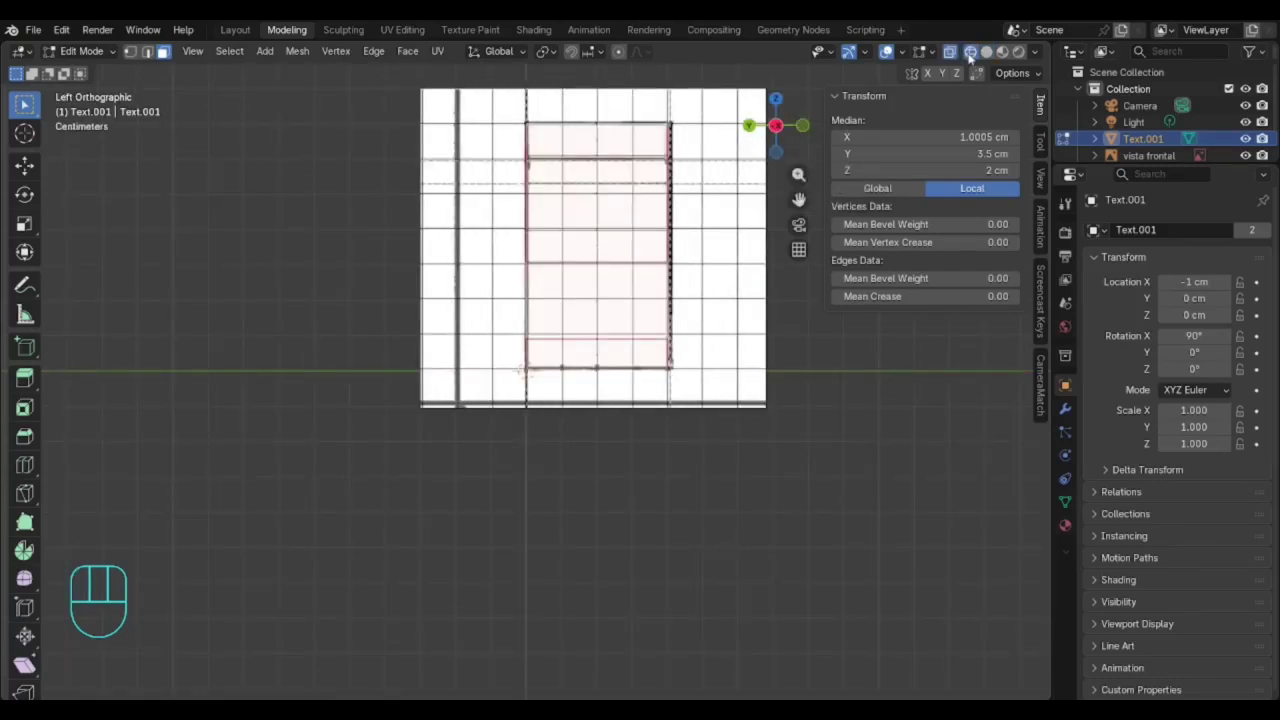
scroll(640, 197, up, 2)
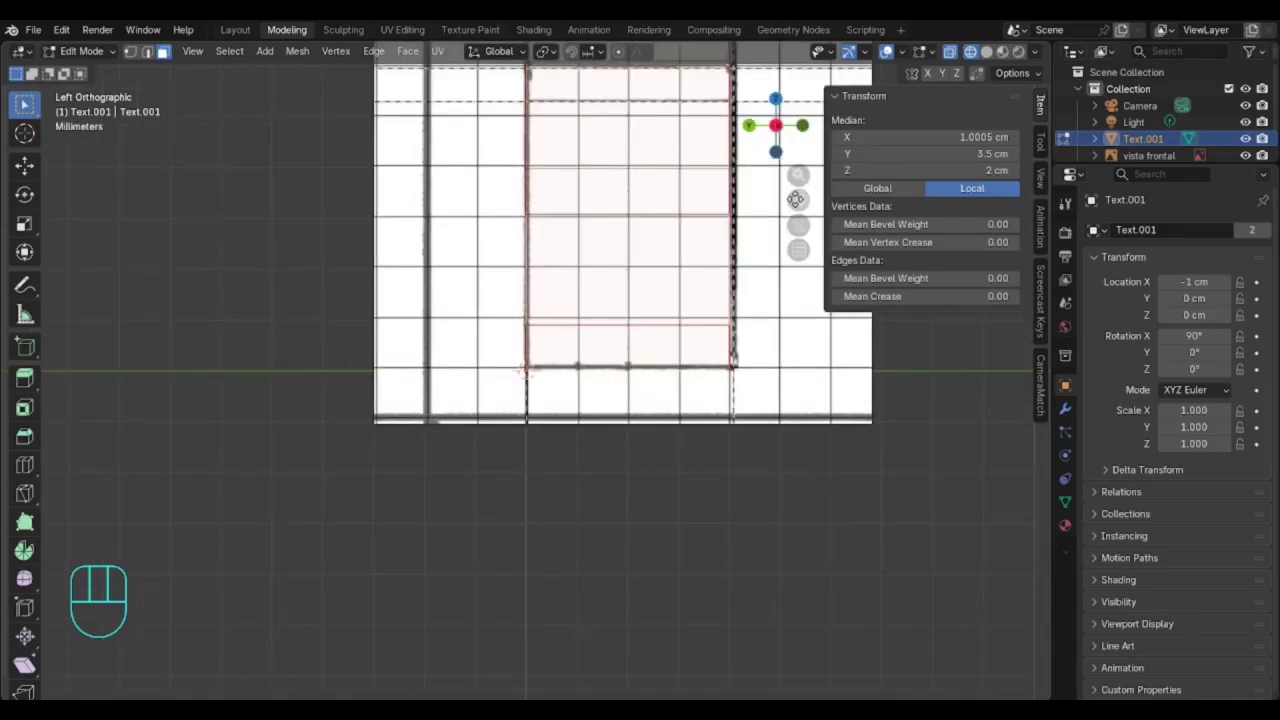
drag(795, 200, 745, 383)
scroll(647, 251, up, 1)
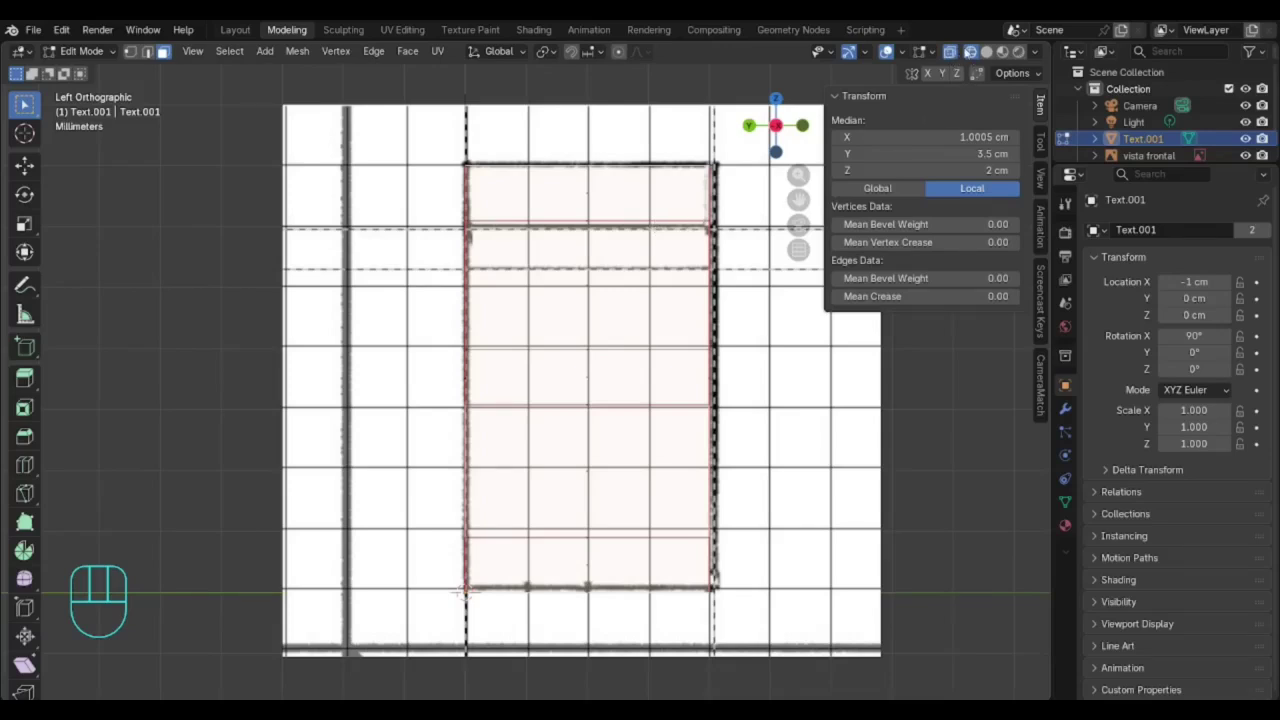
click(986, 51)
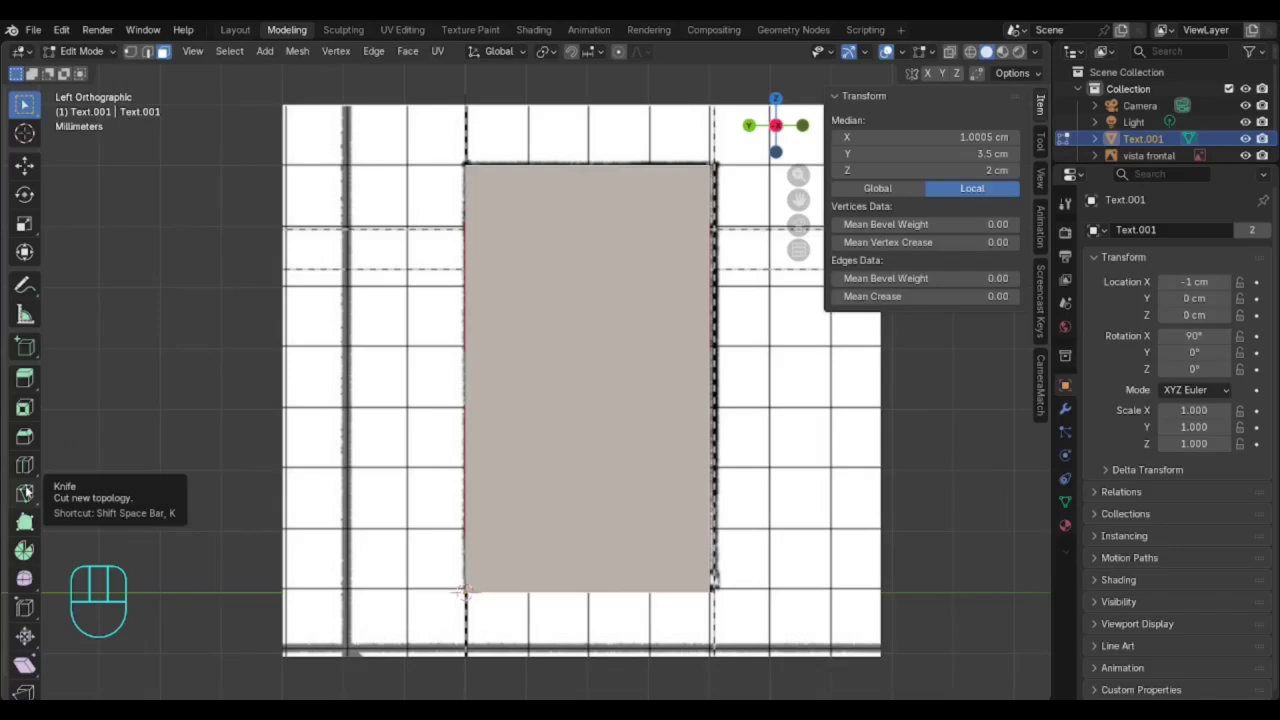
- Try a horizontal Knife cut across the stem's outer side face near the upper dashed guide line, and undo the cut
scroll(42, 448, down, 1)
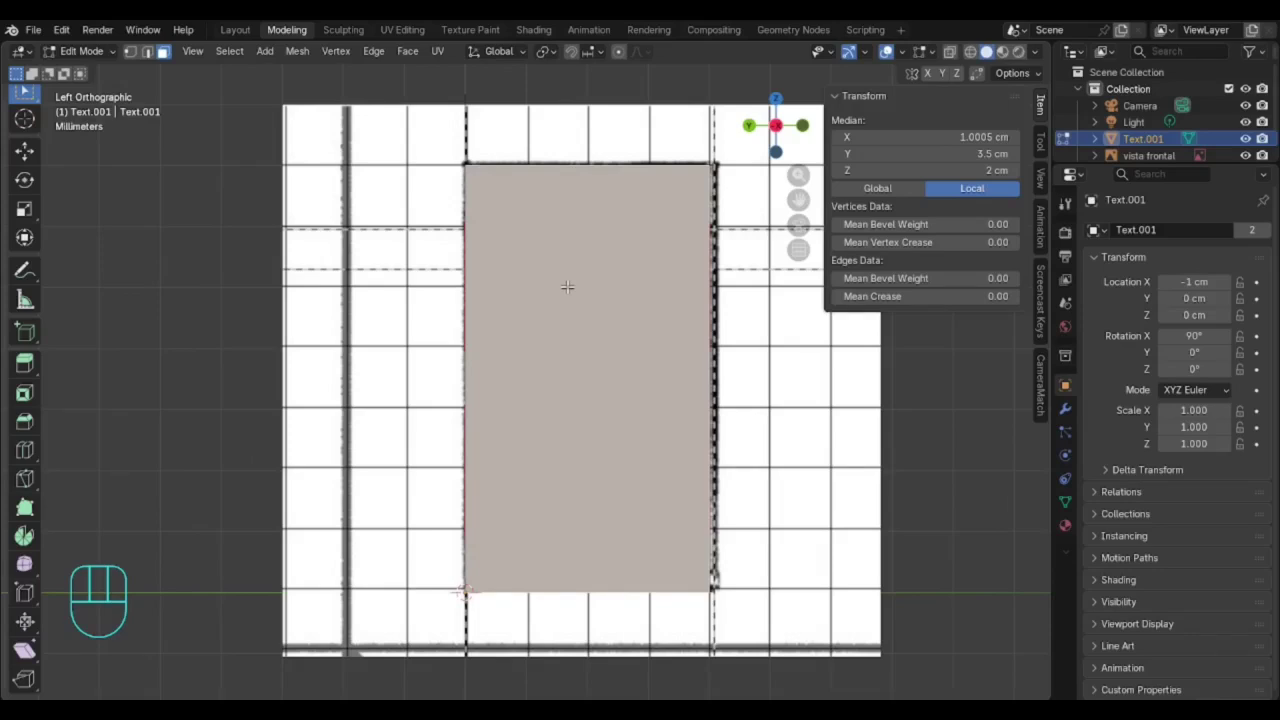
key(k)
click(465, 225)
key(Return)
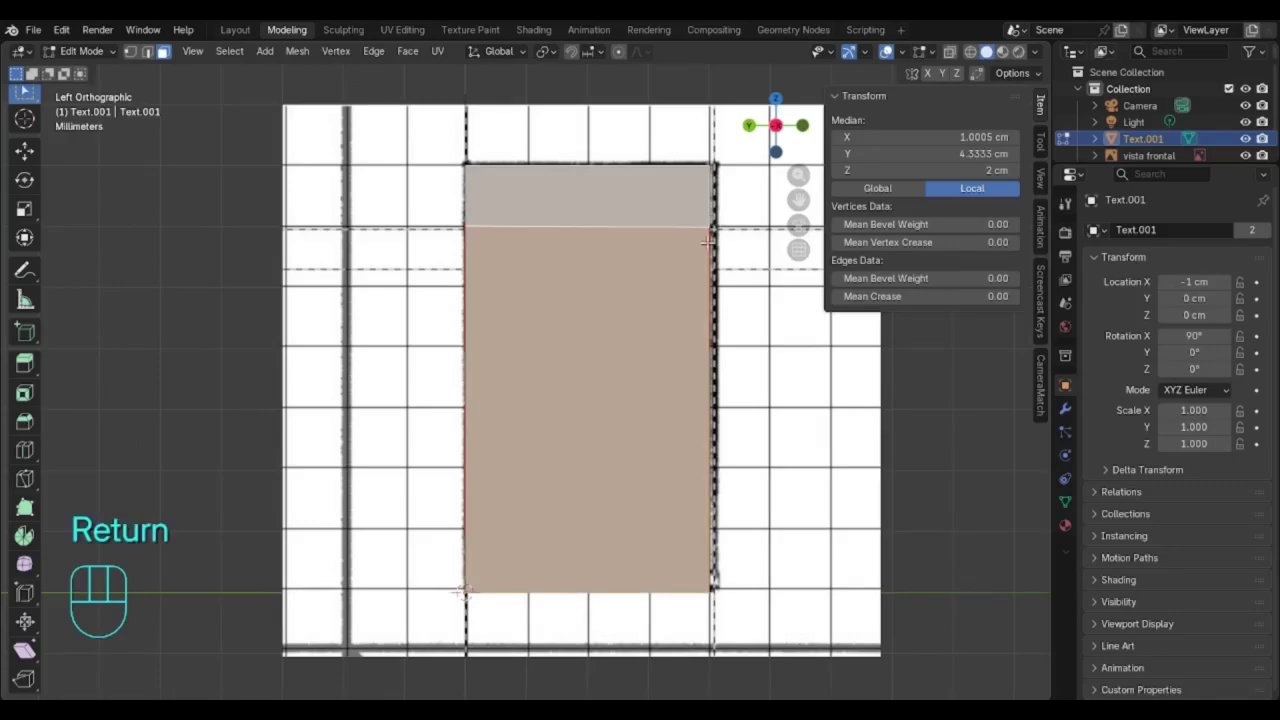
middle_drag(728, 213, 629, 259)
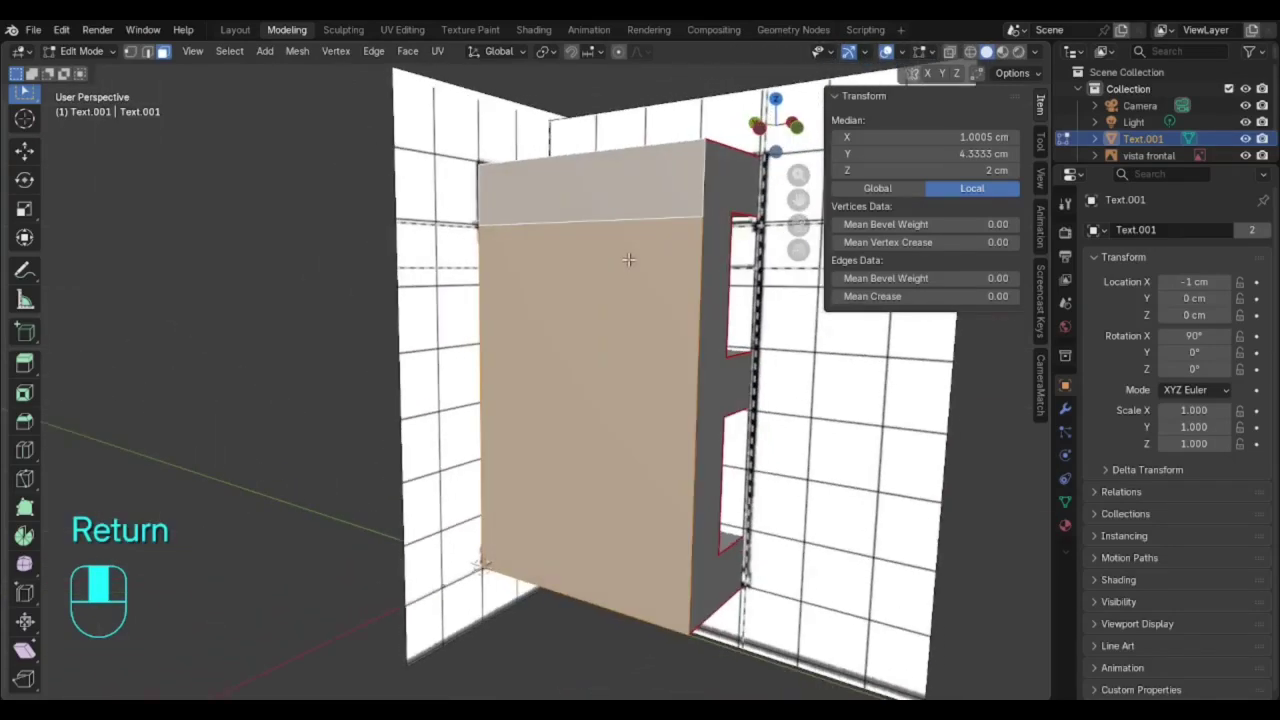
key(ctrl+z)
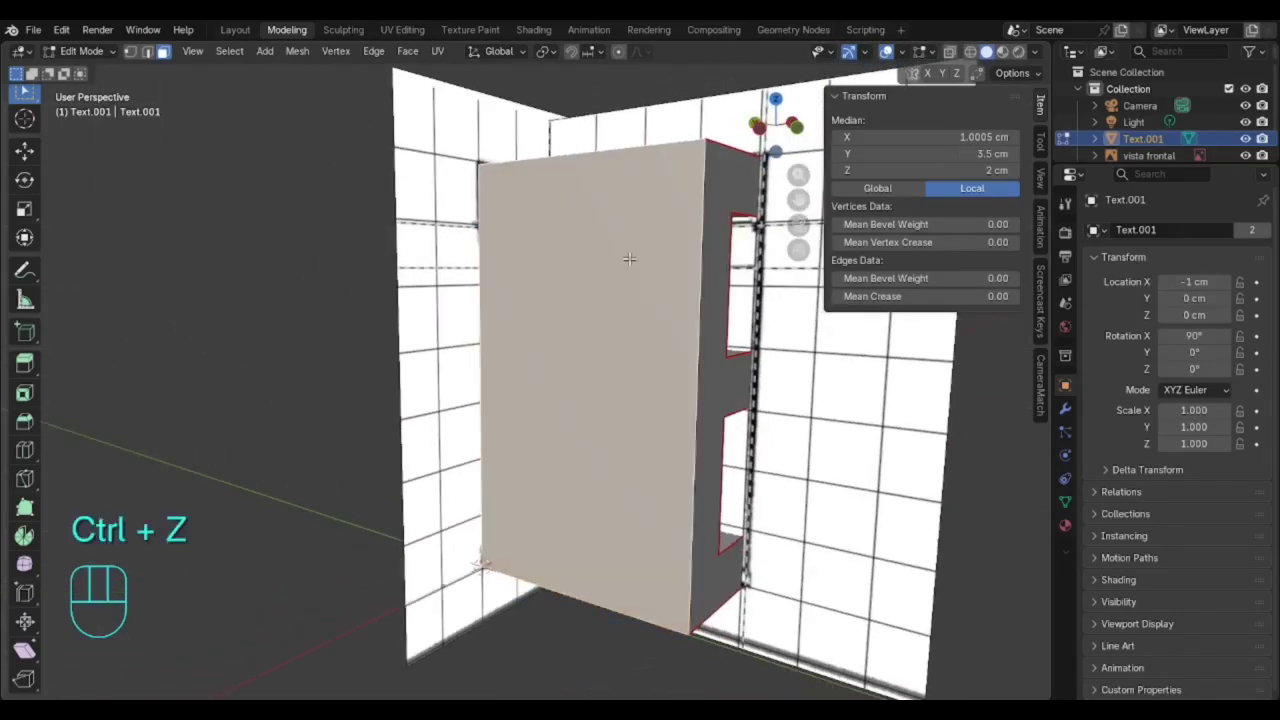
- In left orthographic view, enable snapping and knife a straight horizontal edge across the stem's side face along the upper dashed guide line
key(KP_3)
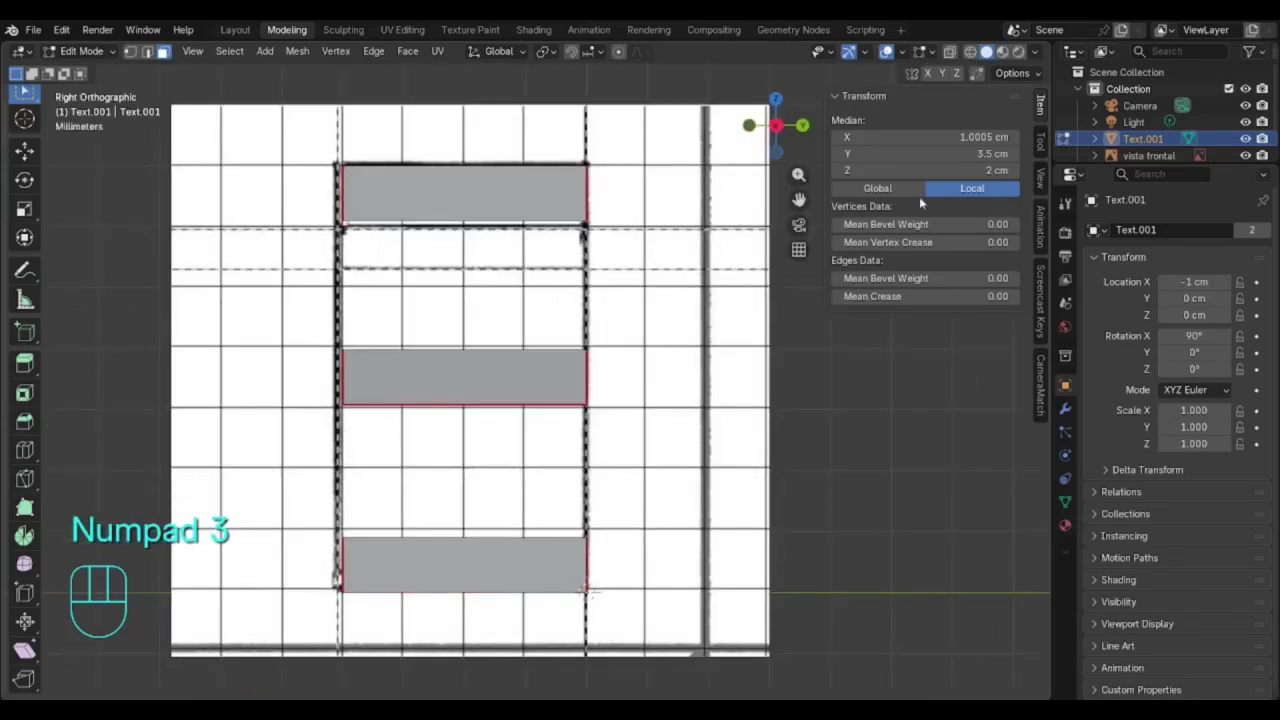
click(776, 126)
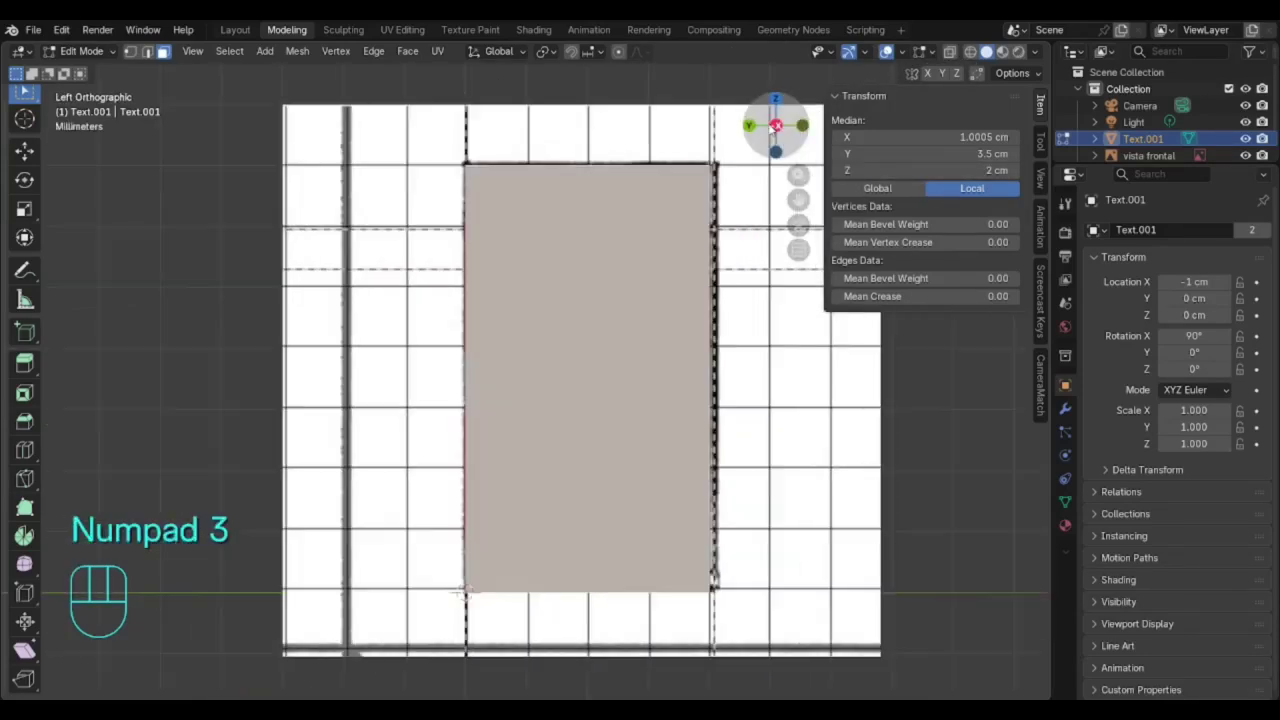
click(24, 480)
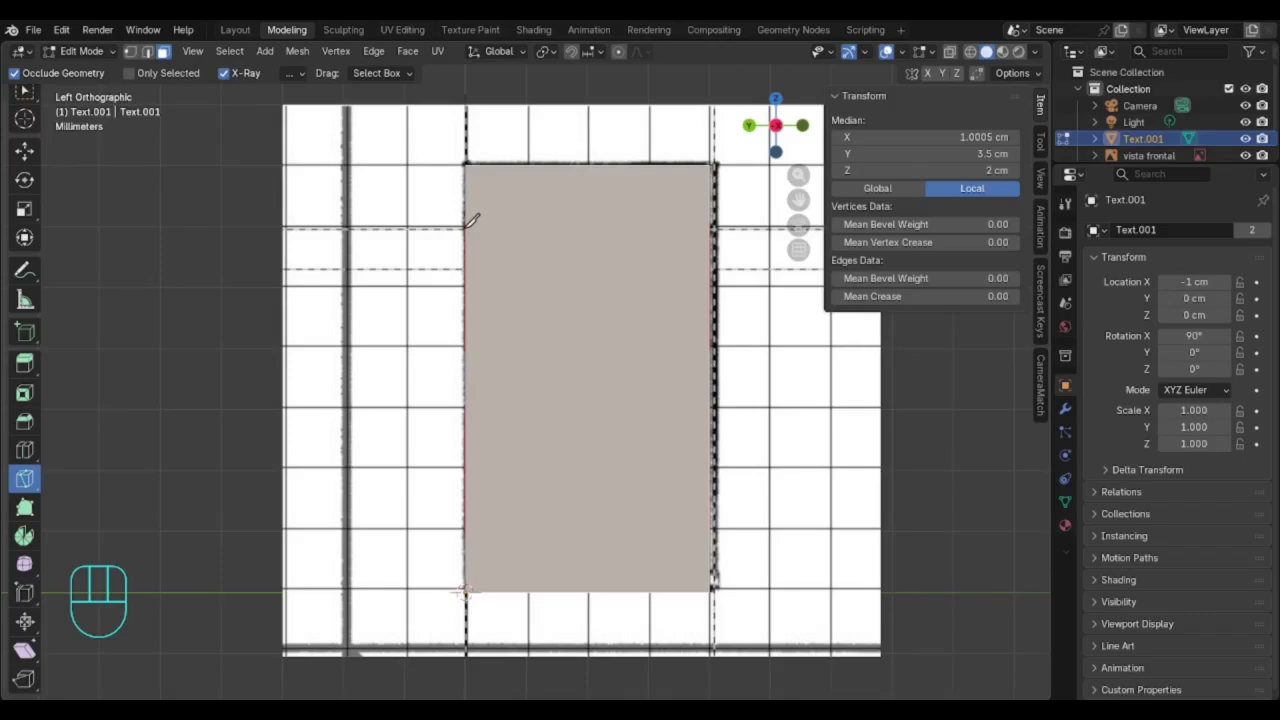
click(570, 51)
click(465, 229)
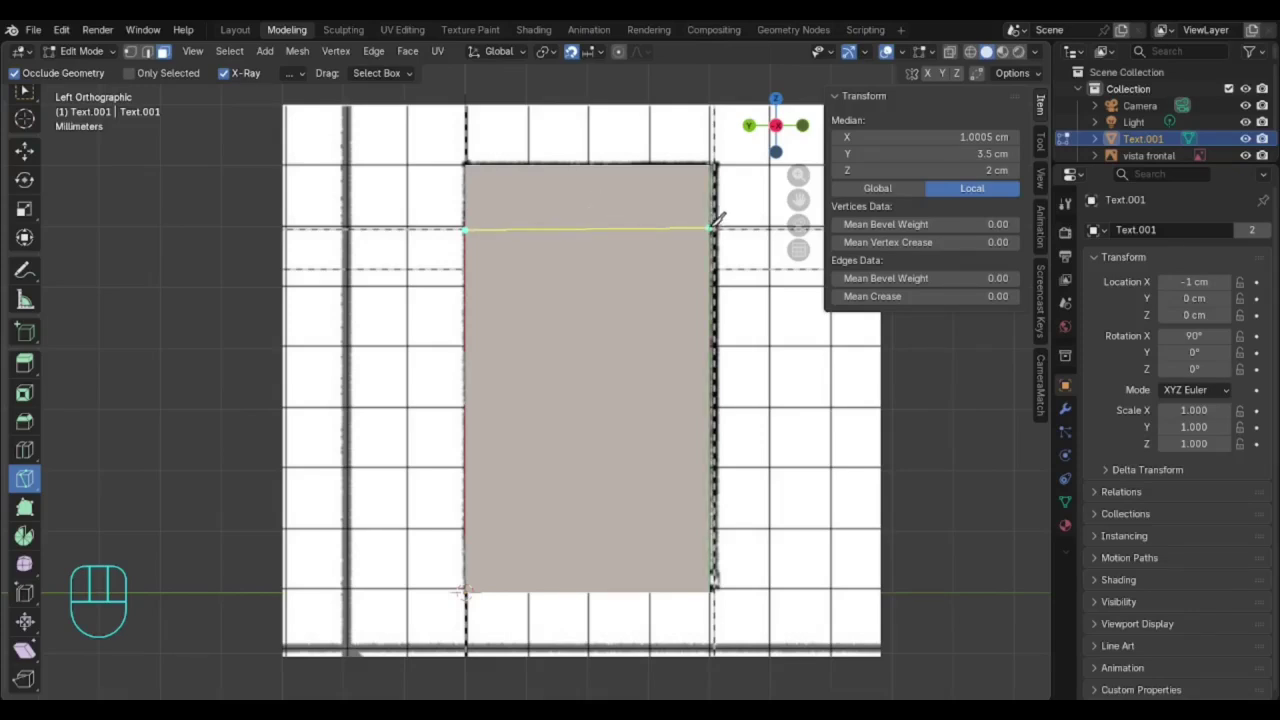
key(ctrl)
key(shift)
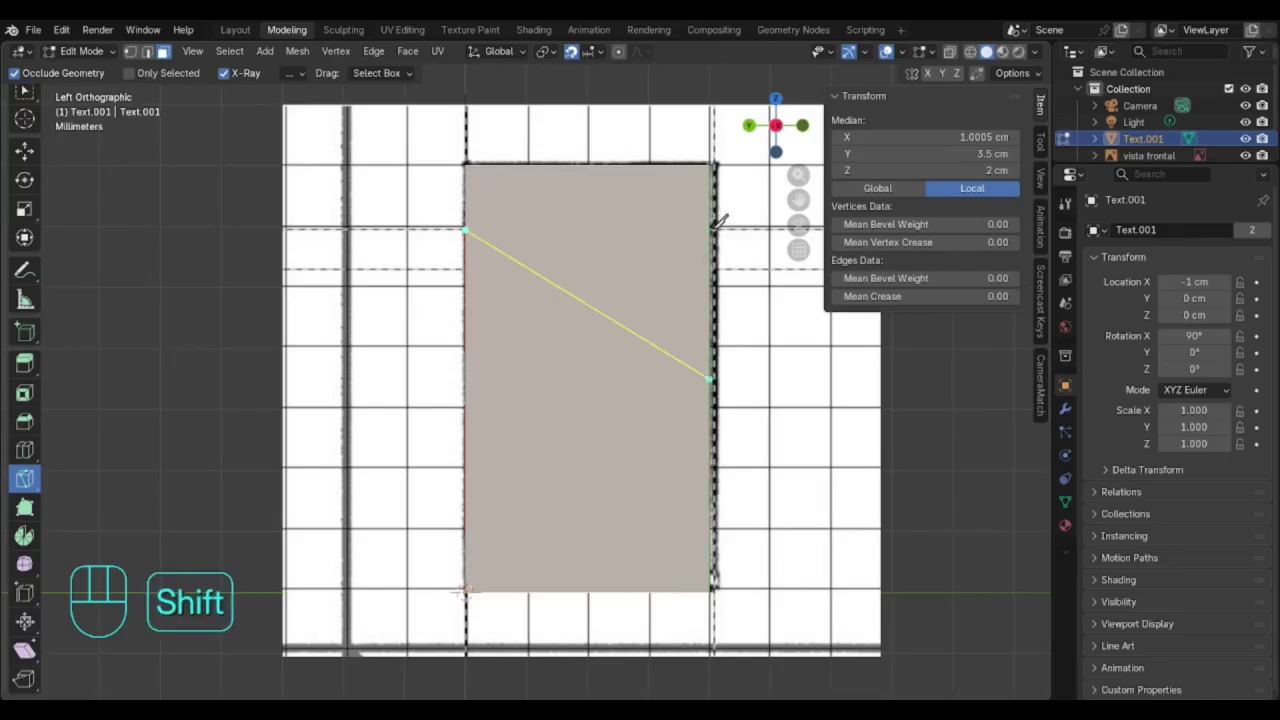
key(ctrl)
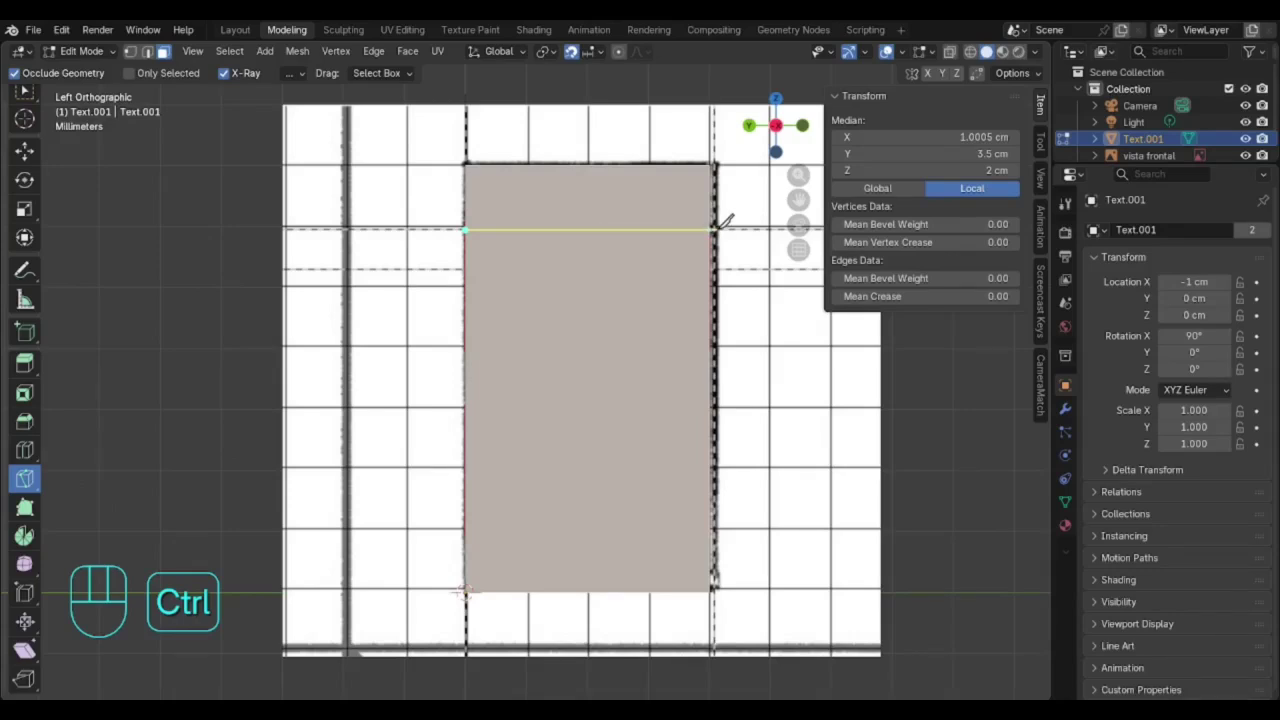
ctrl+click(727, 220)
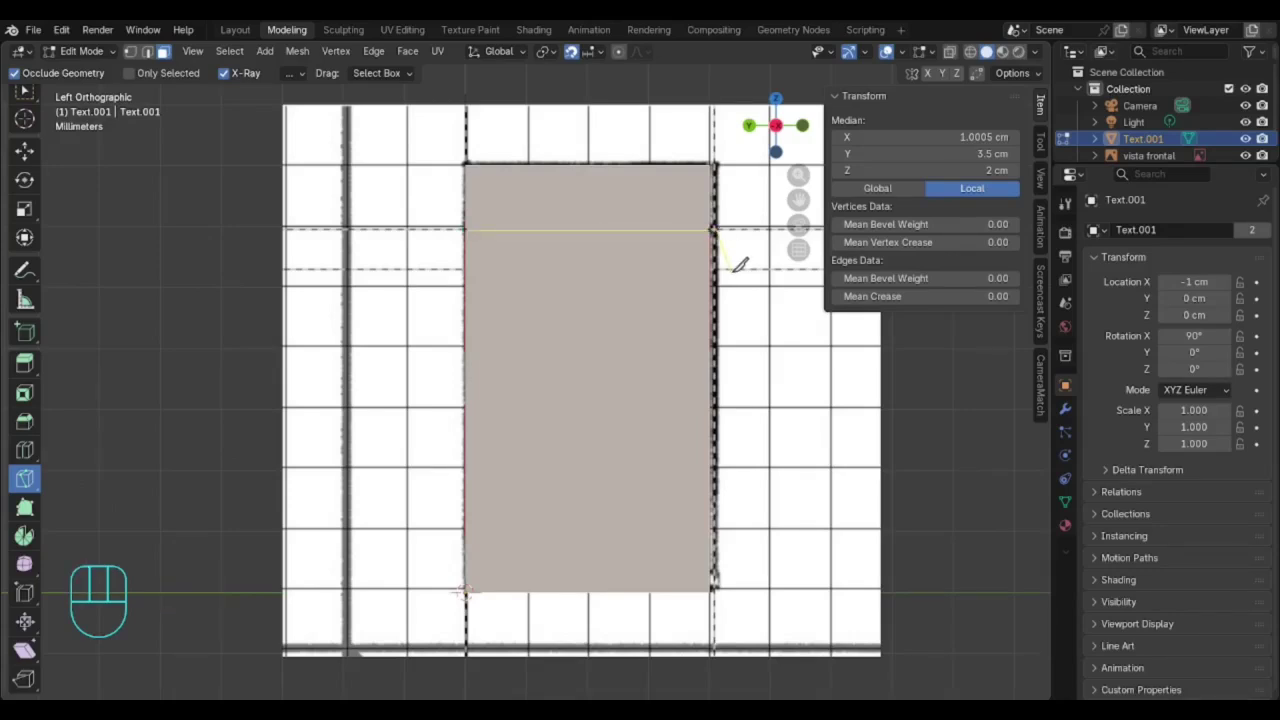
key(Return)
mouse_move(742, 265)
middle_down()
mouse_move(590, 285)
mouse_move(748, 277)
mouse_move(473, 146)
mouse_move(679, 279)
mouse_move(738, 279)
middle_up()
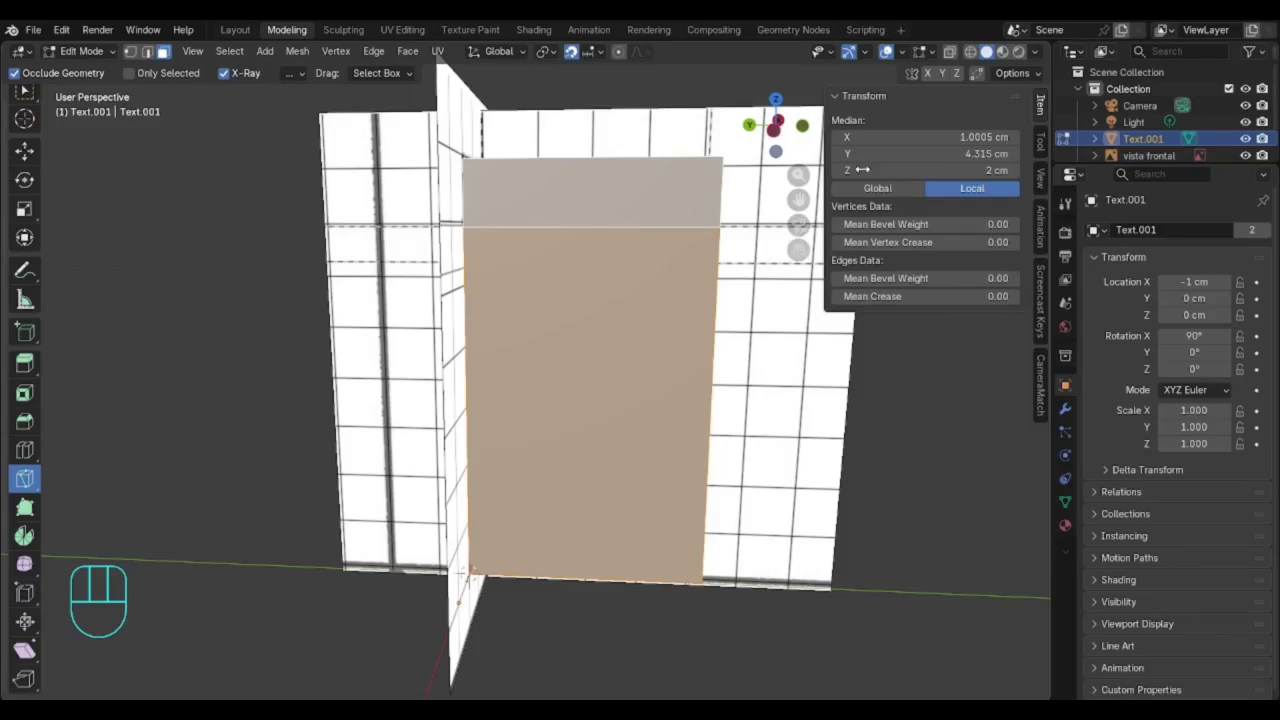
- Disable snapping and knife a second straight horizontal edge across the stem's side face along the lower dashed guide line
click(774, 130)
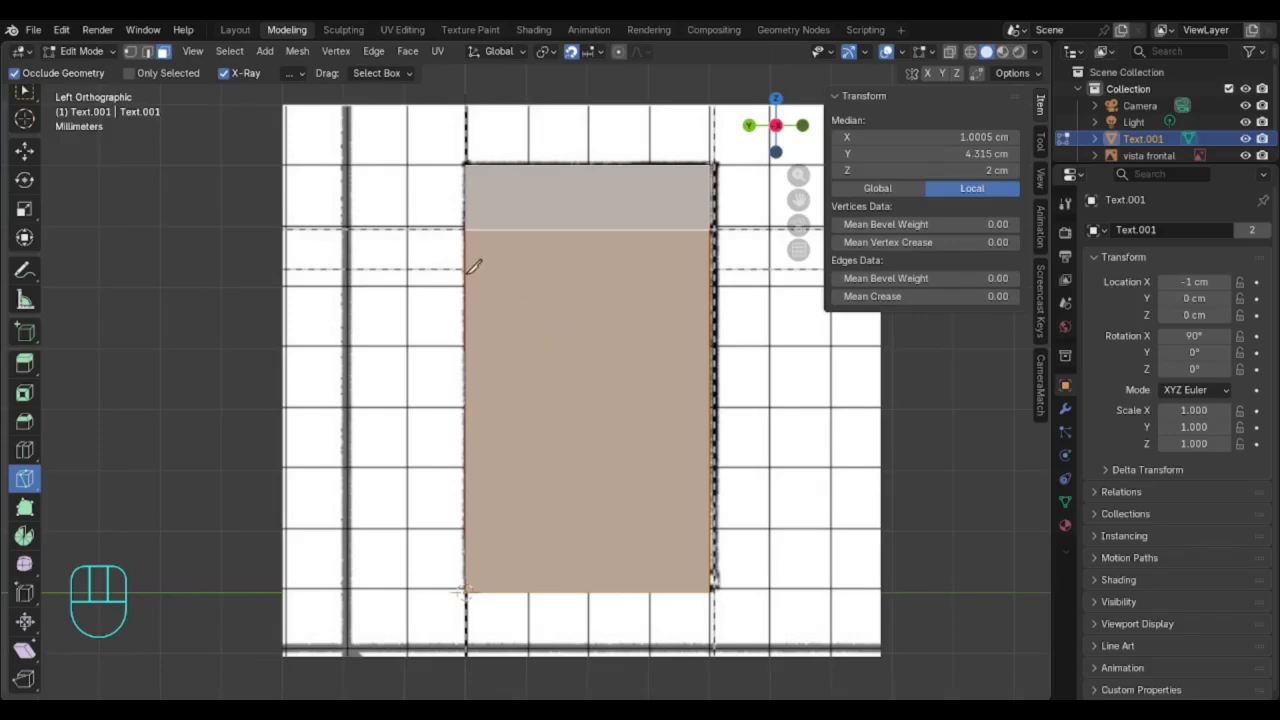
click(570, 51)
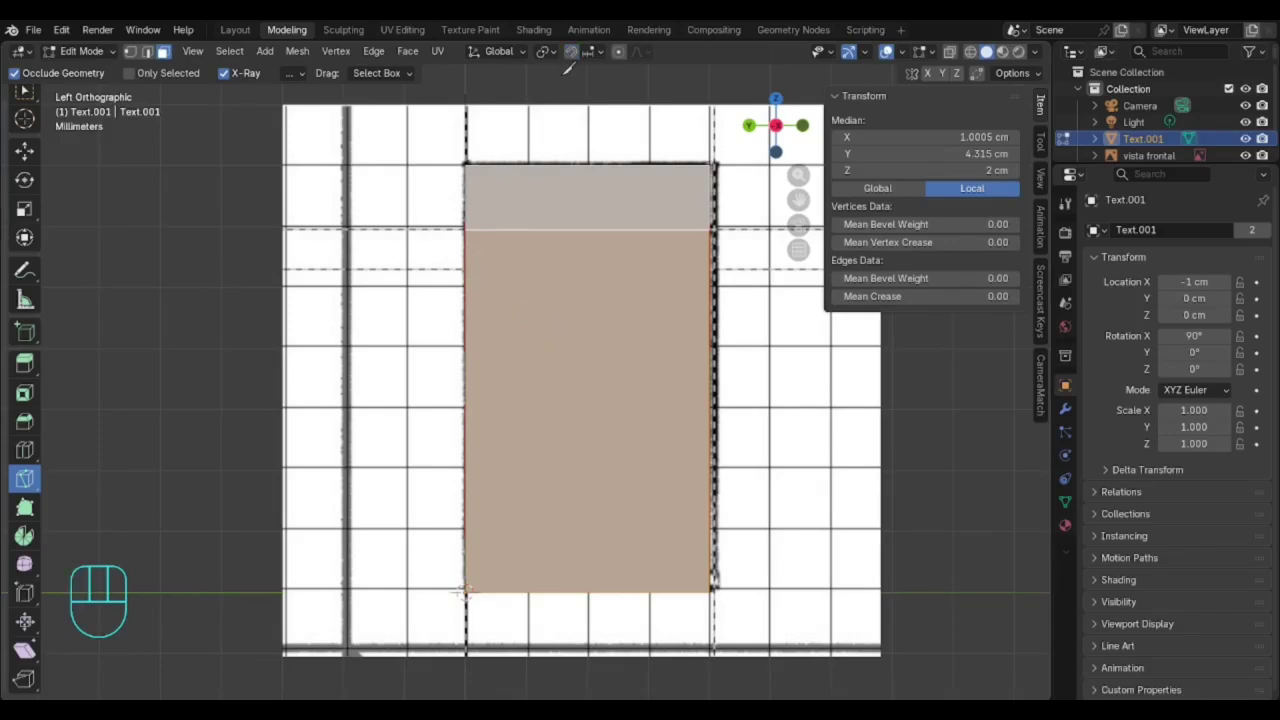
click(466, 270)
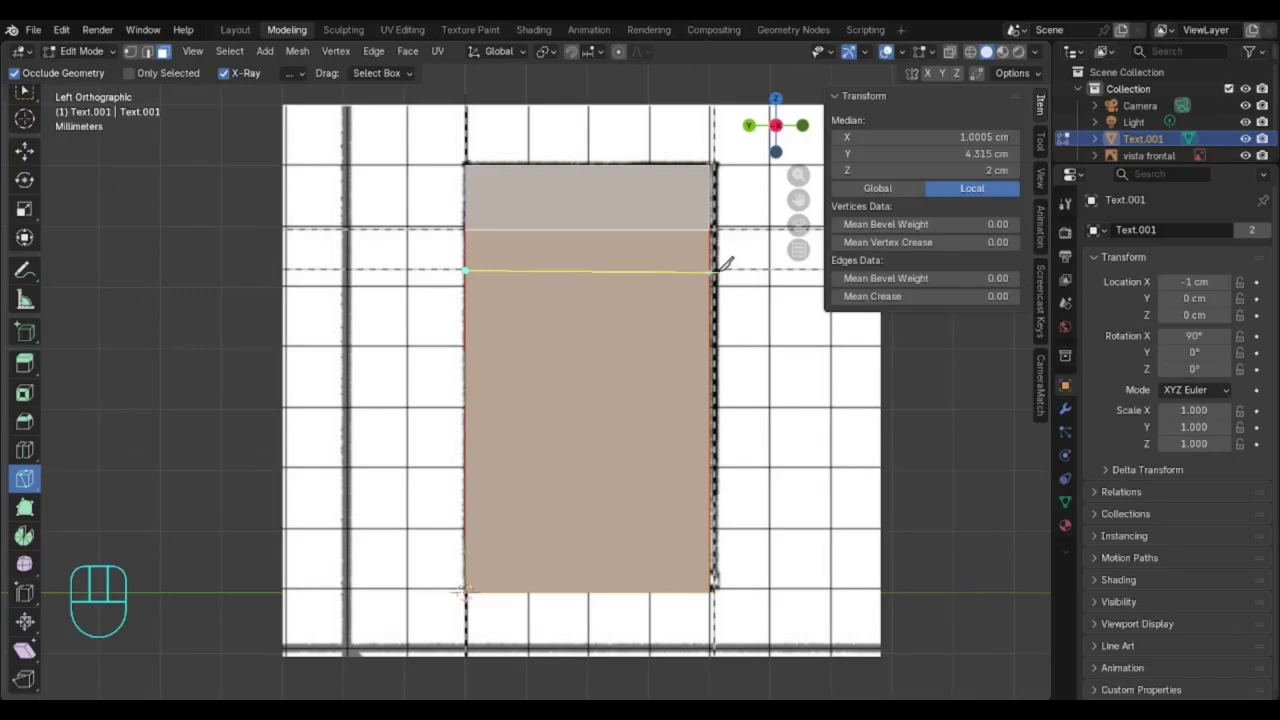
key(shift)
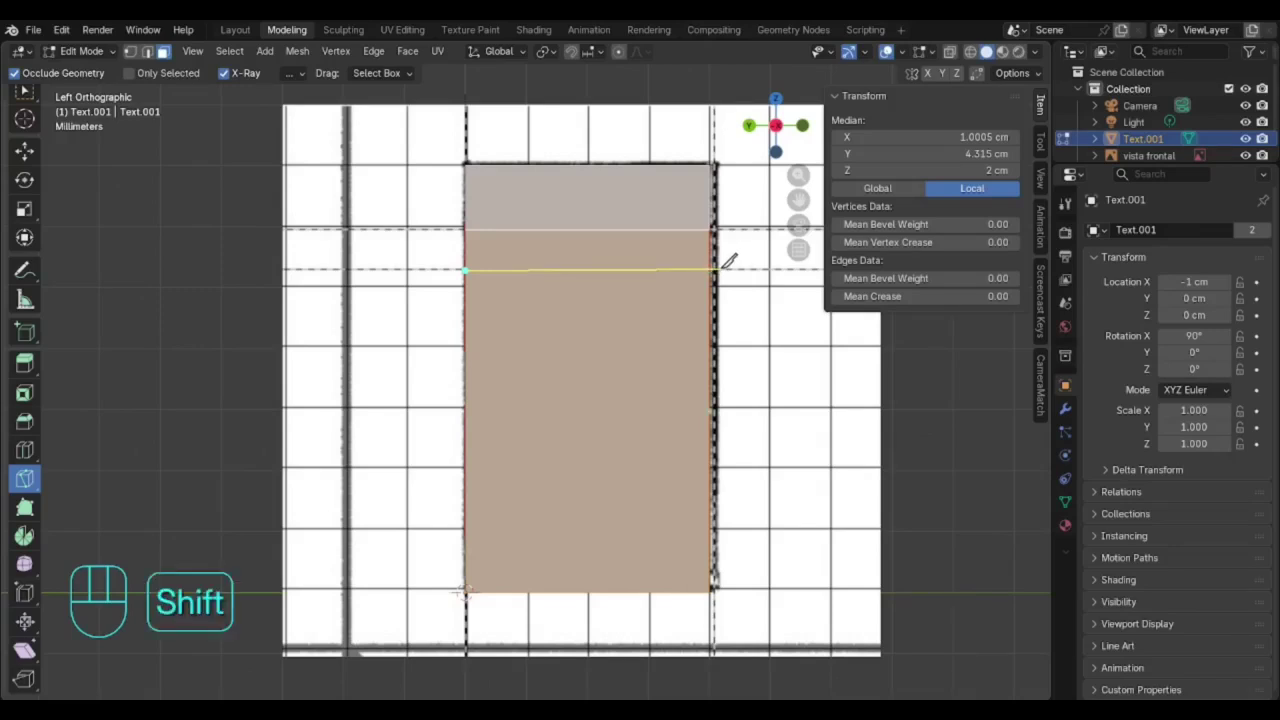
key(ctrl)
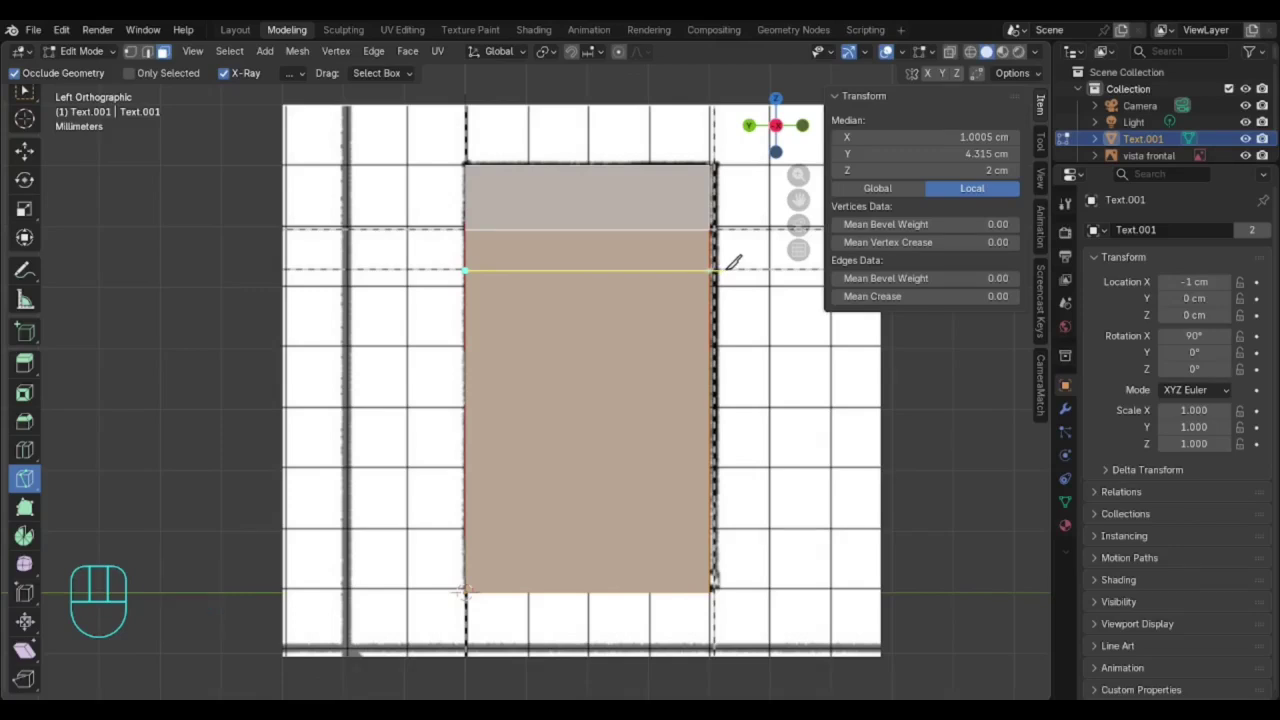
key(alt)
key(shift)
click(734, 266)
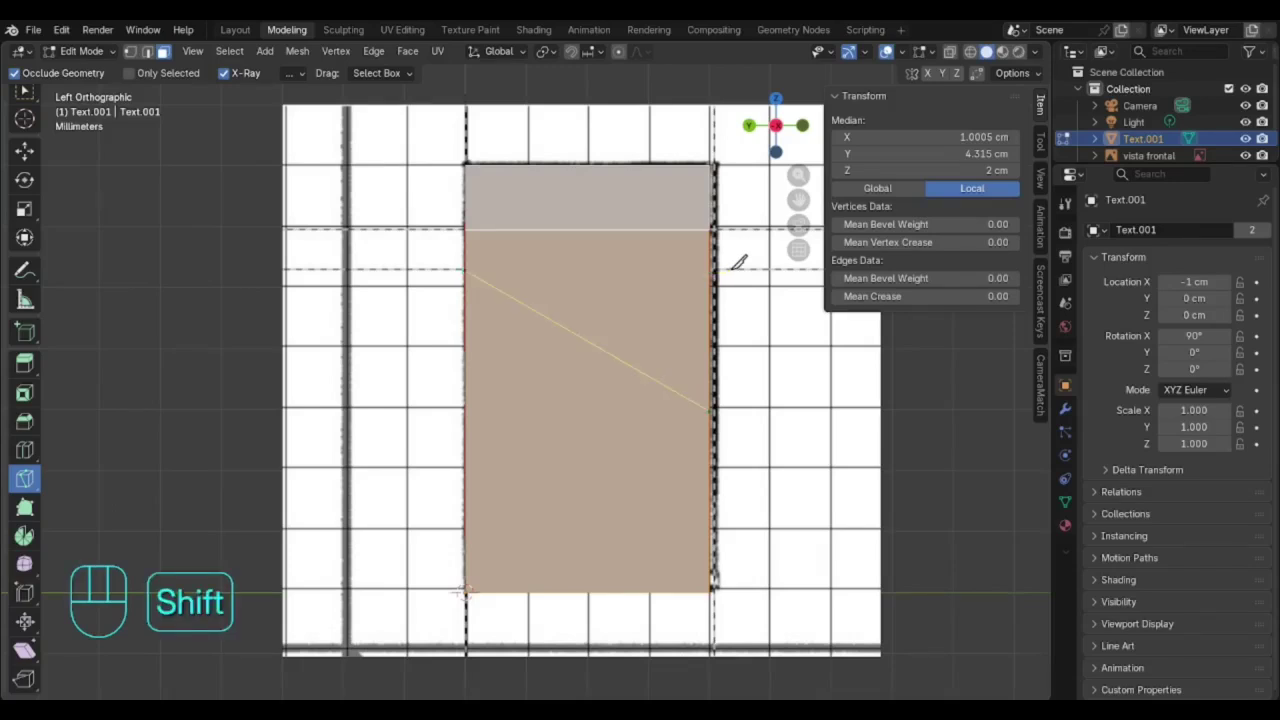
key(ctrl+z)
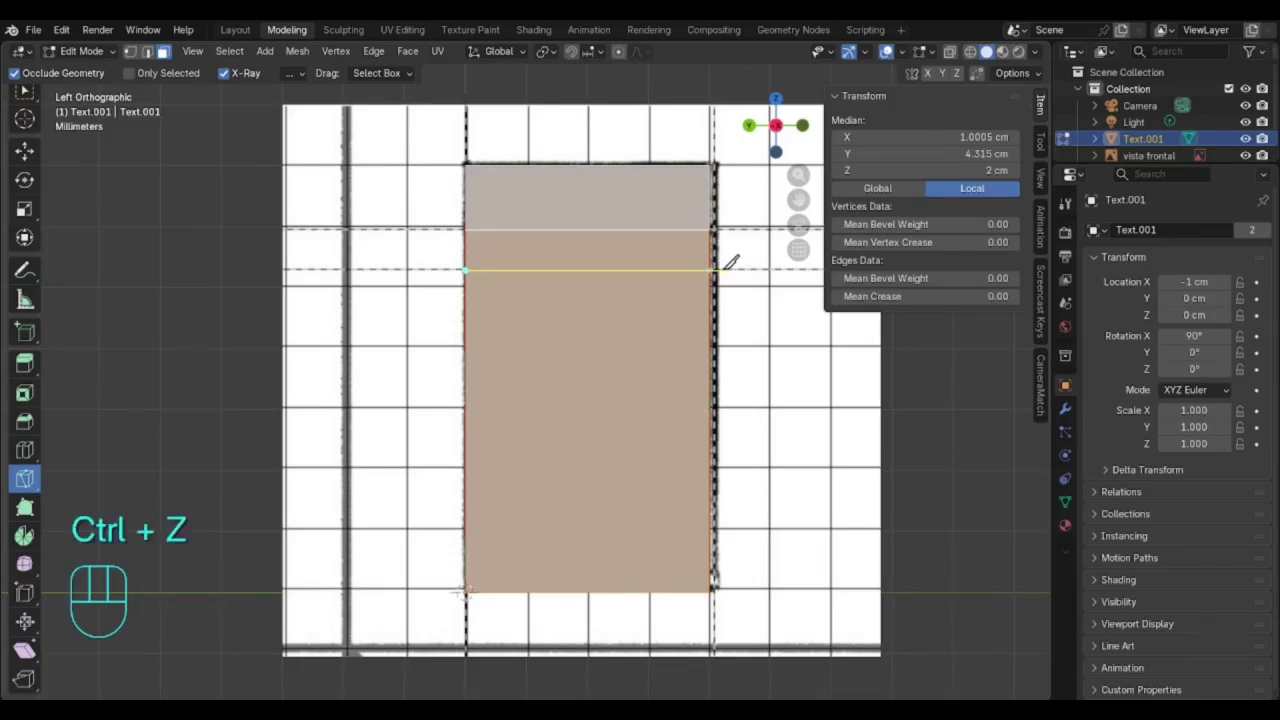
shift+click(732, 262)
key(ctrl+less)
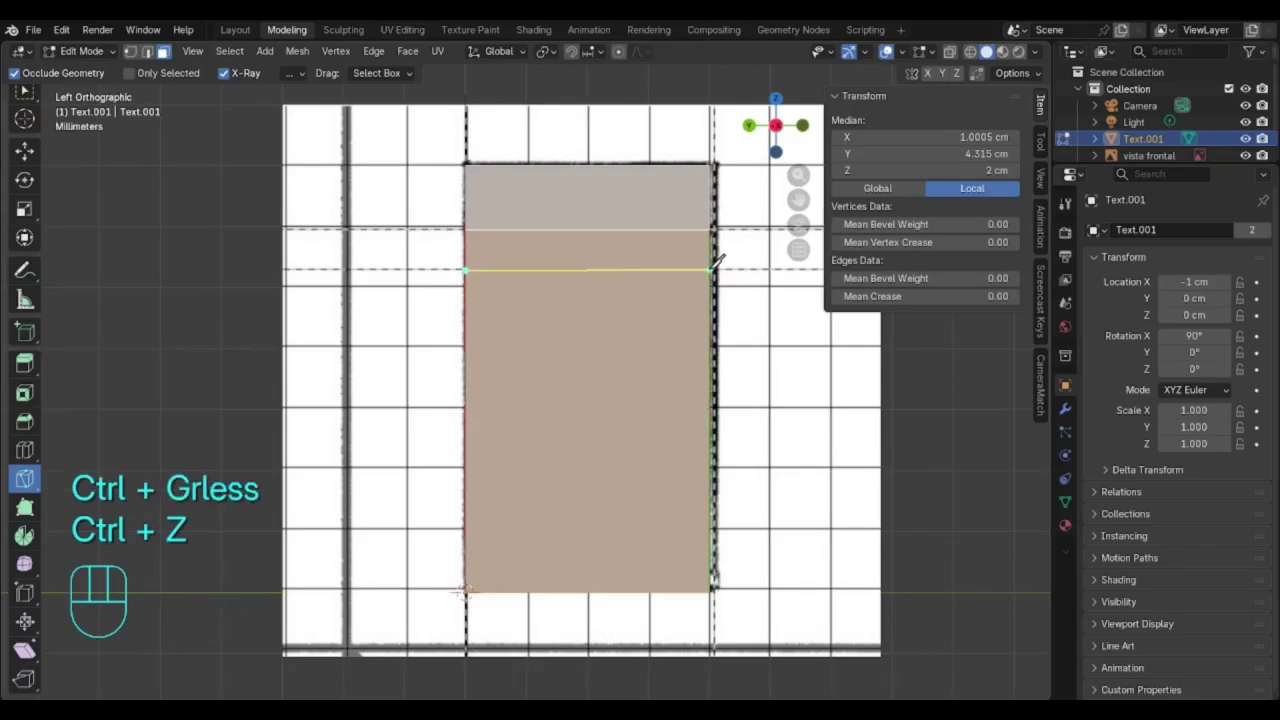
key(shift)
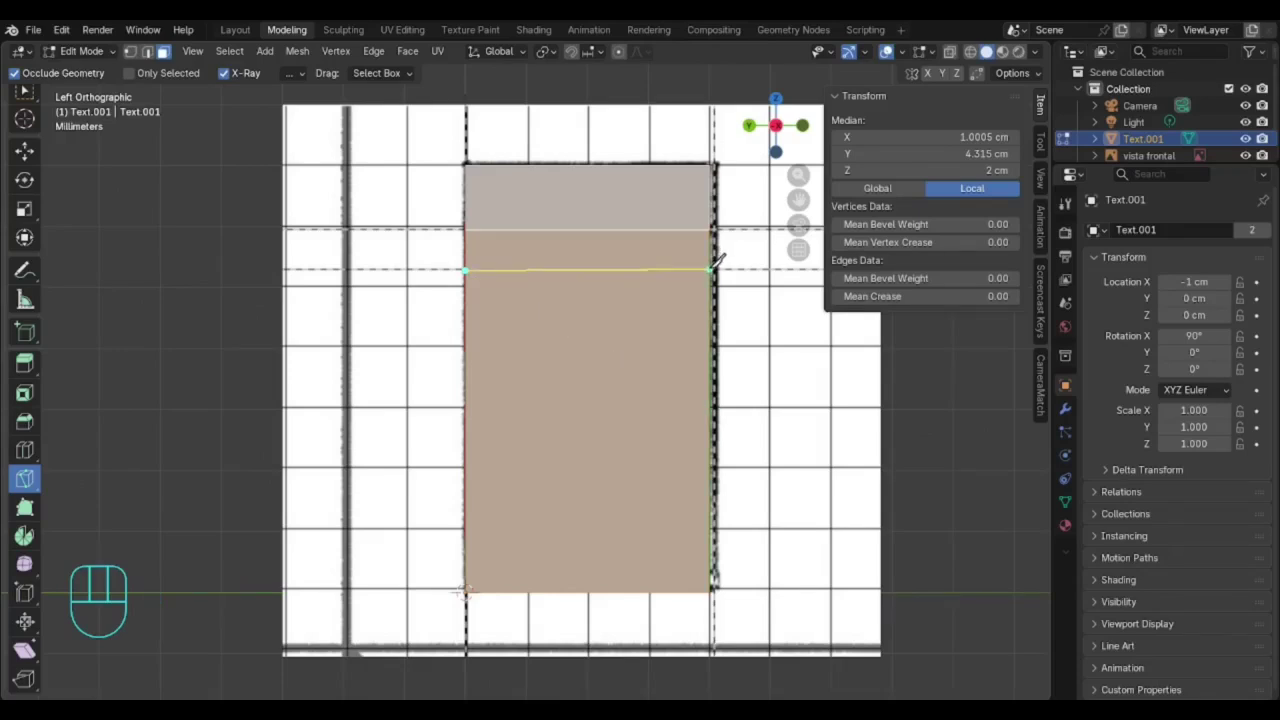
key(ctrl)
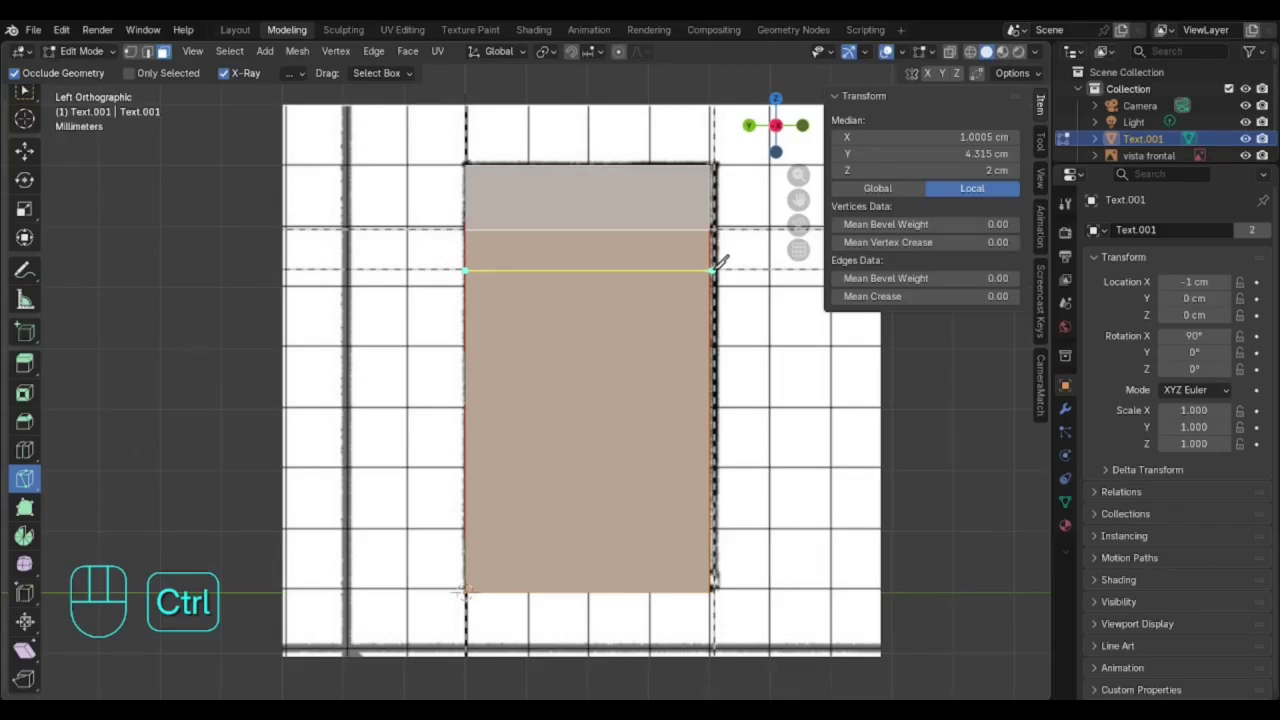
ctrl+click(713, 268)
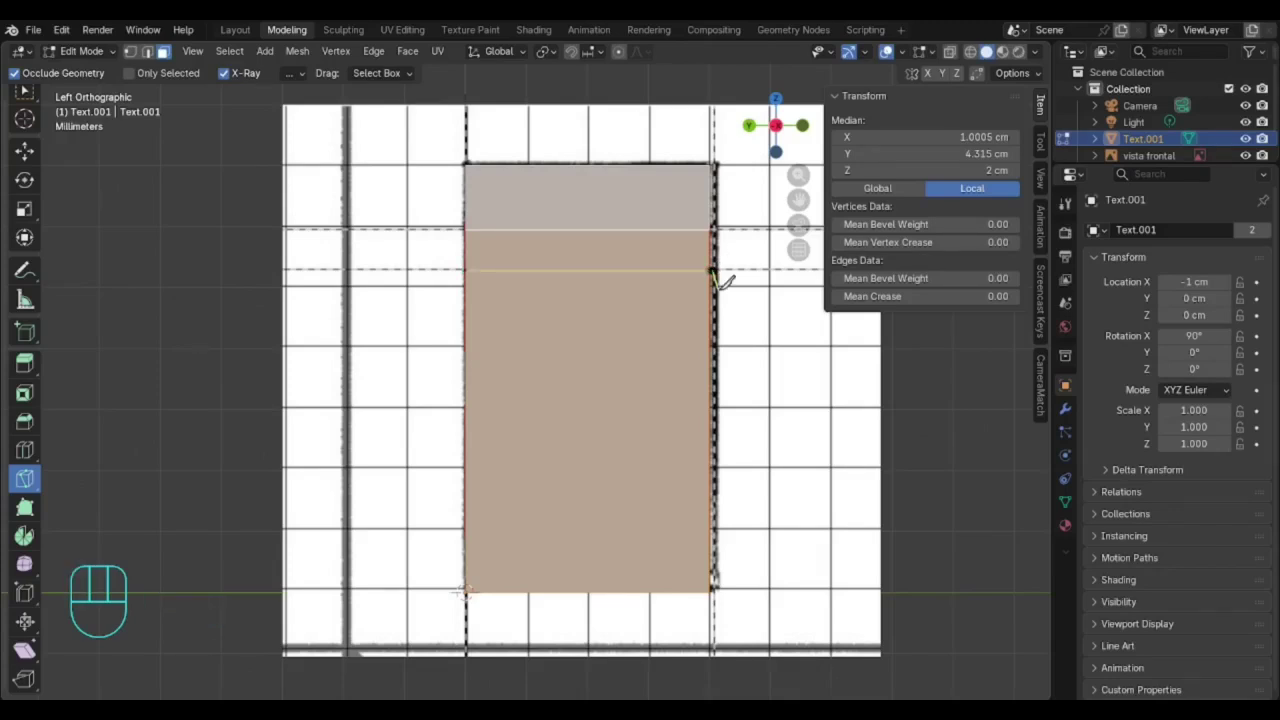
key(Return)
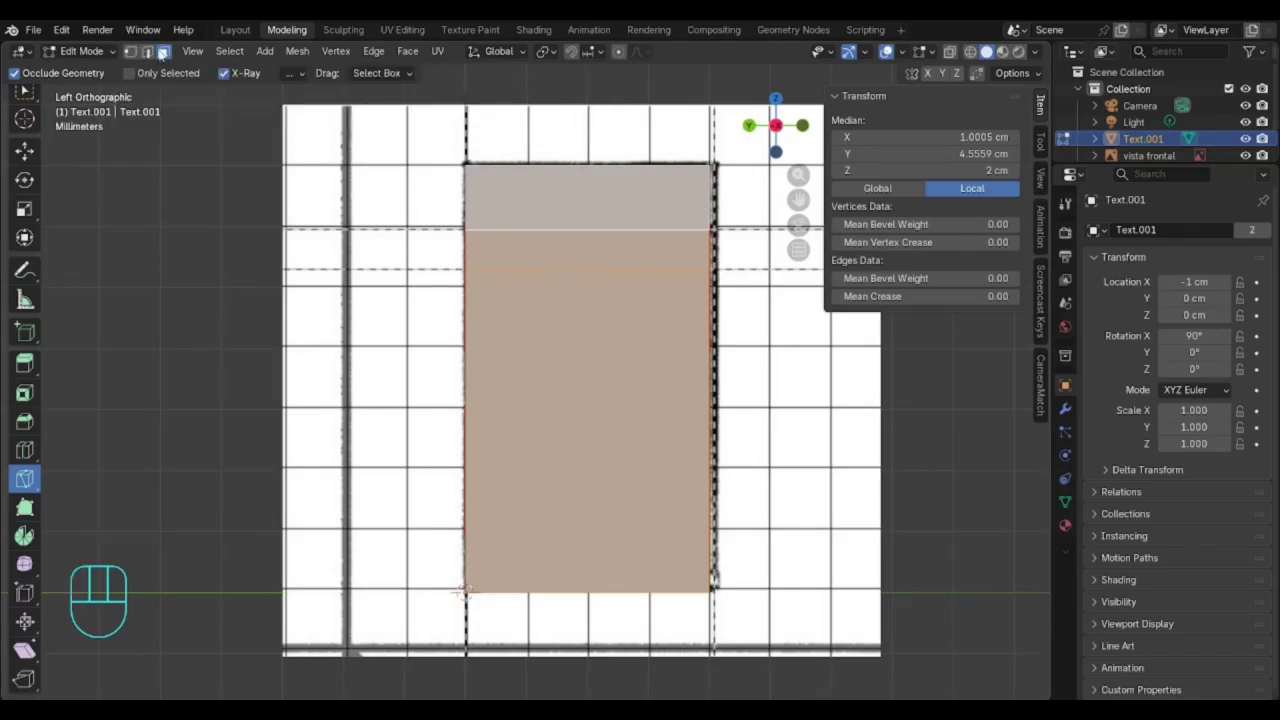
- Activate the selection tool and select the stem's upper, middle and lower side faces in turn to check the cuts
click(32, 94)
click(621, 226)
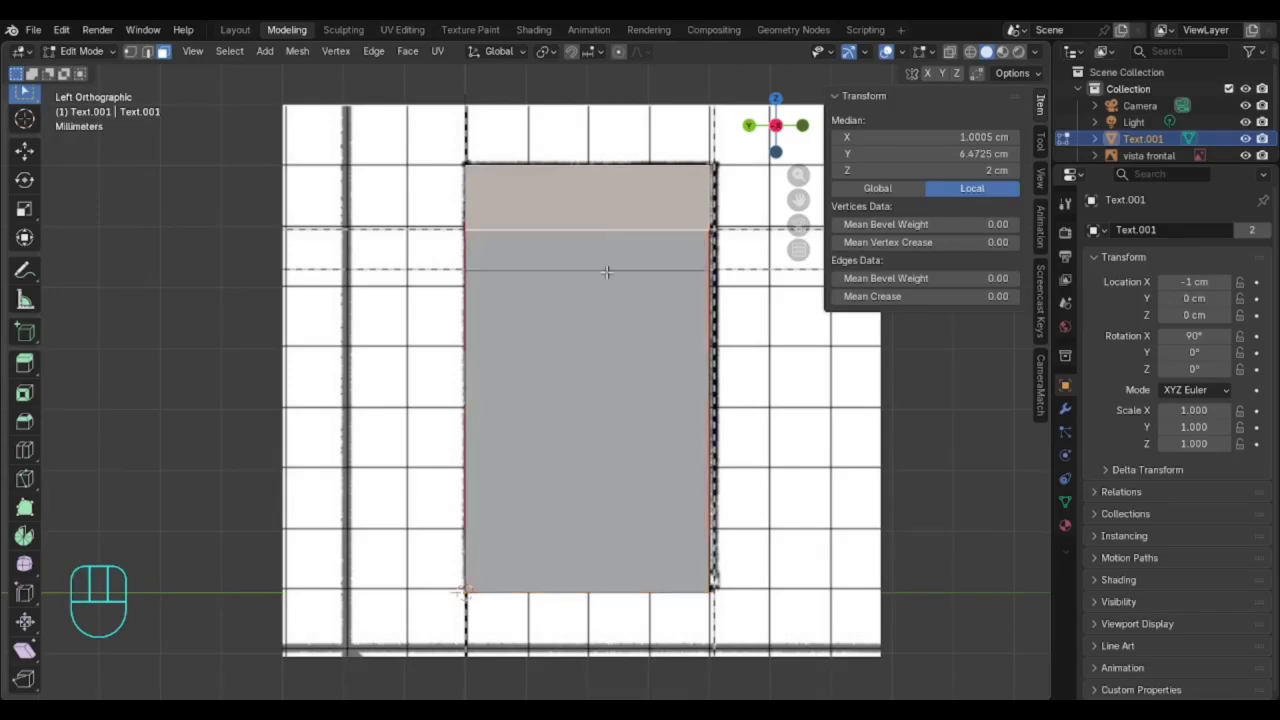
click(606, 259)
click(600, 215)
click(580, 230)
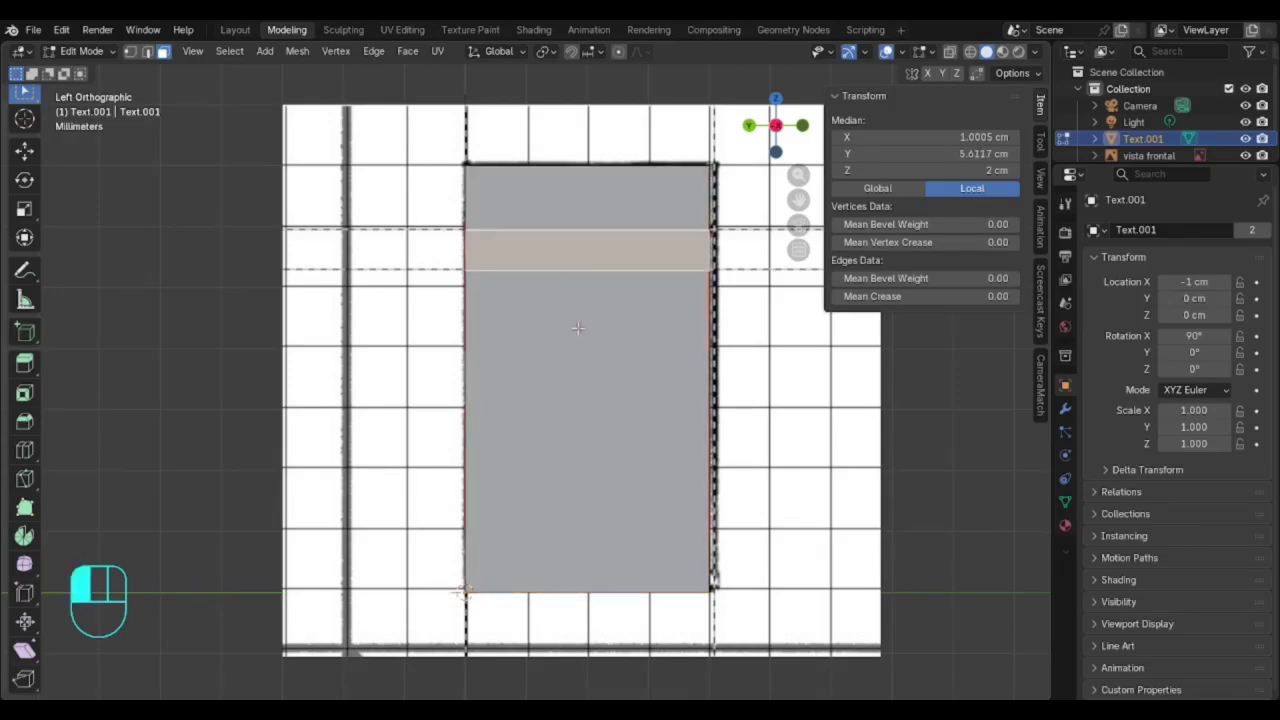
click(579, 329)
click(601, 255)
click(601, 220)
- Examine the divided stem and the three arms from several perspective angles against the sketches, checking individual side faces
middle_drag(757, 336, 574, 360)
click(574, 334)
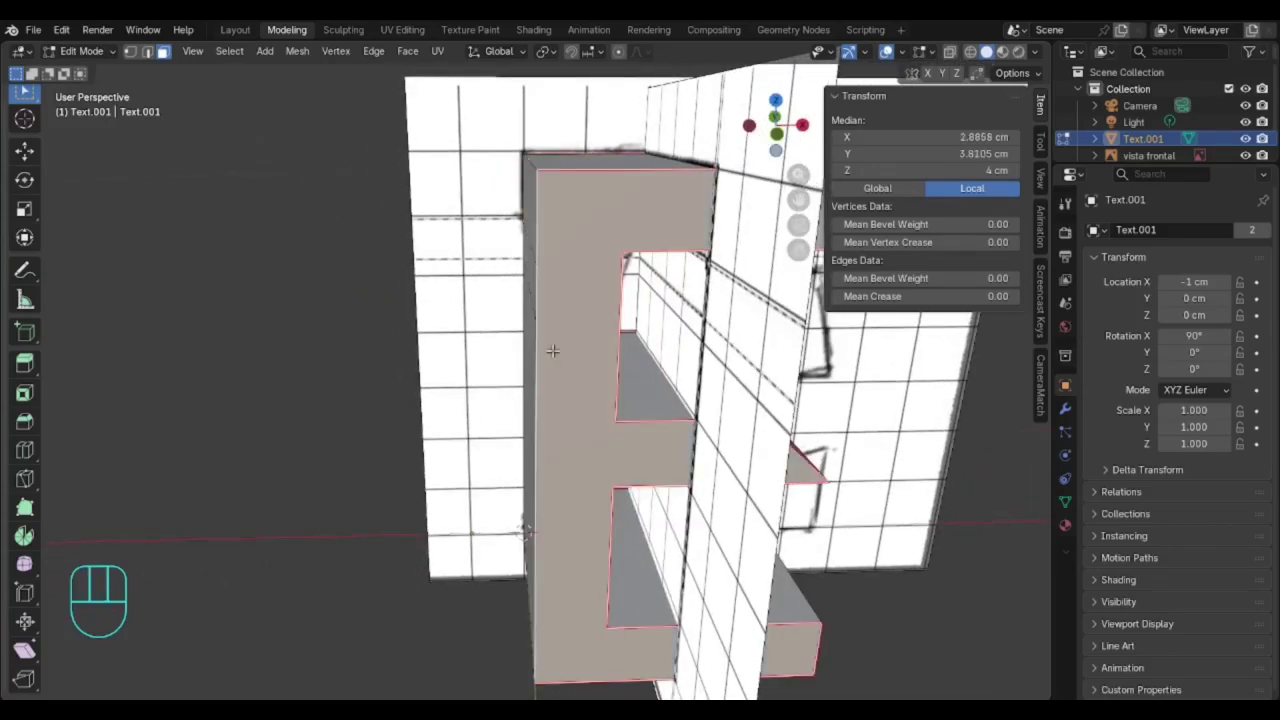
shift+click(531, 365)
click(527, 276)
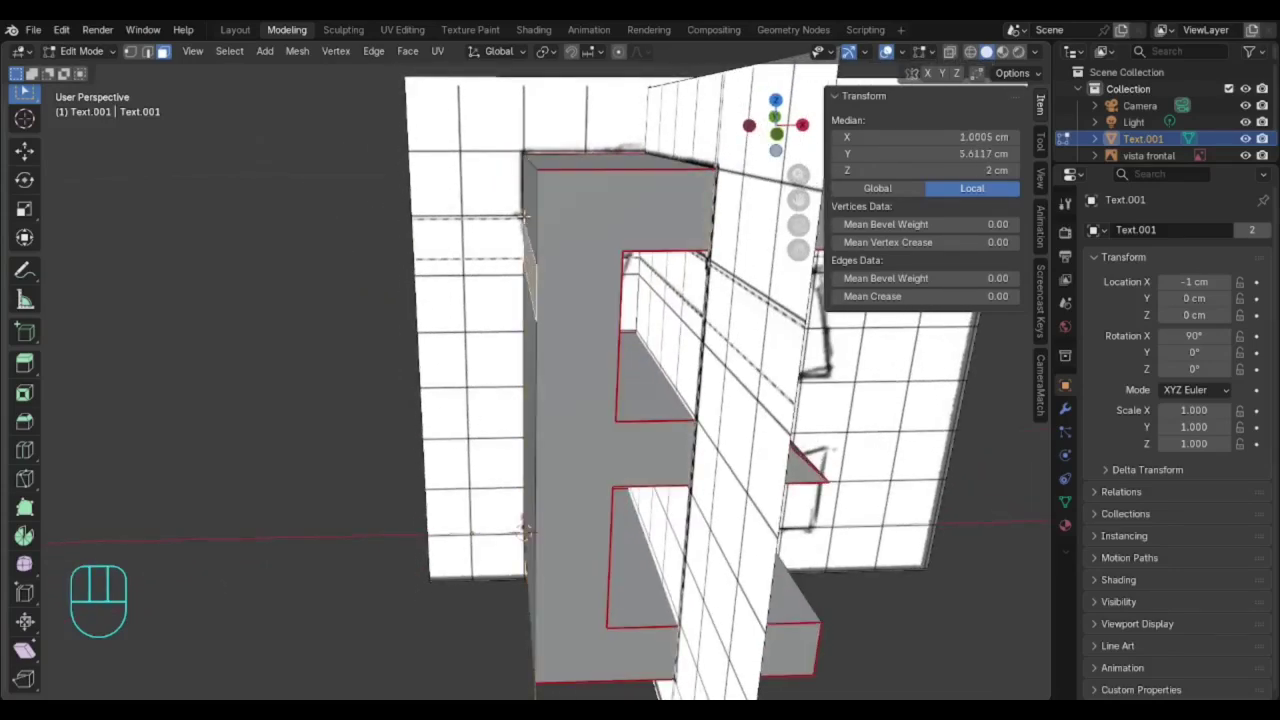
middle_drag(597, 374, 440, 352)
middle_drag(637, 391, 748, 382)
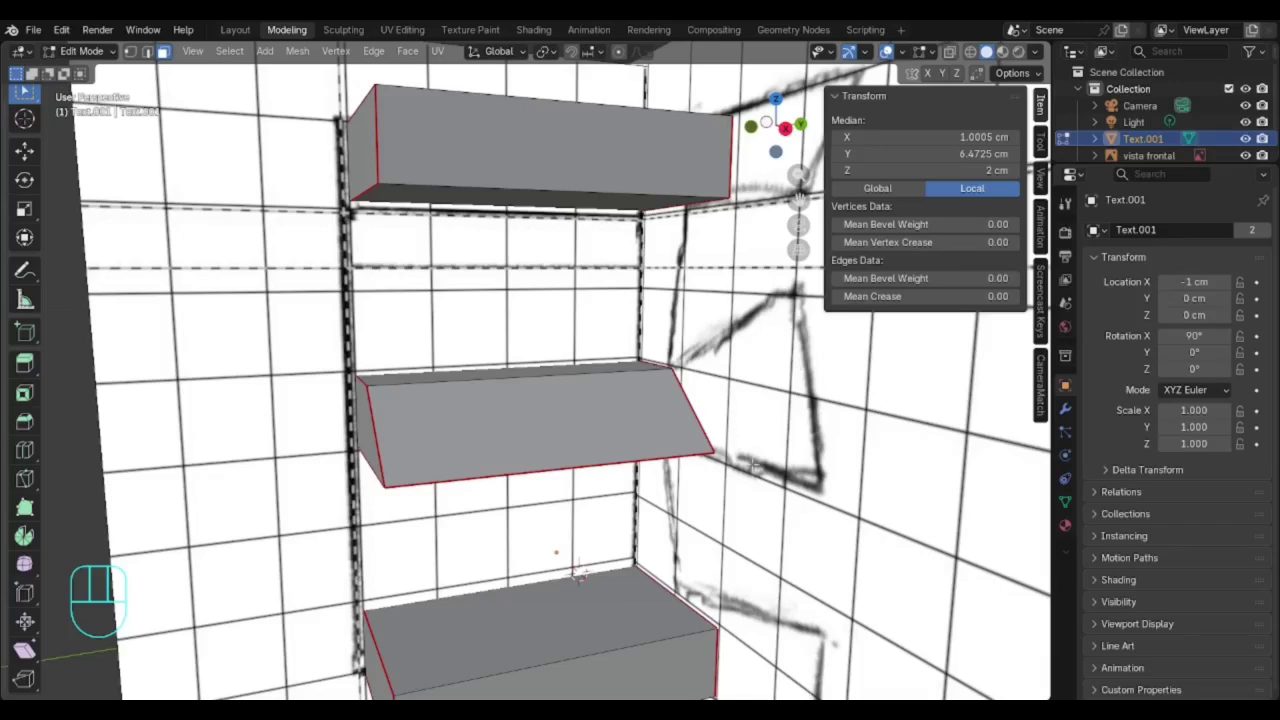
click(752, 379)
middle_drag(660, 401, 660, 401)
scroll(727, 393, down, 6)
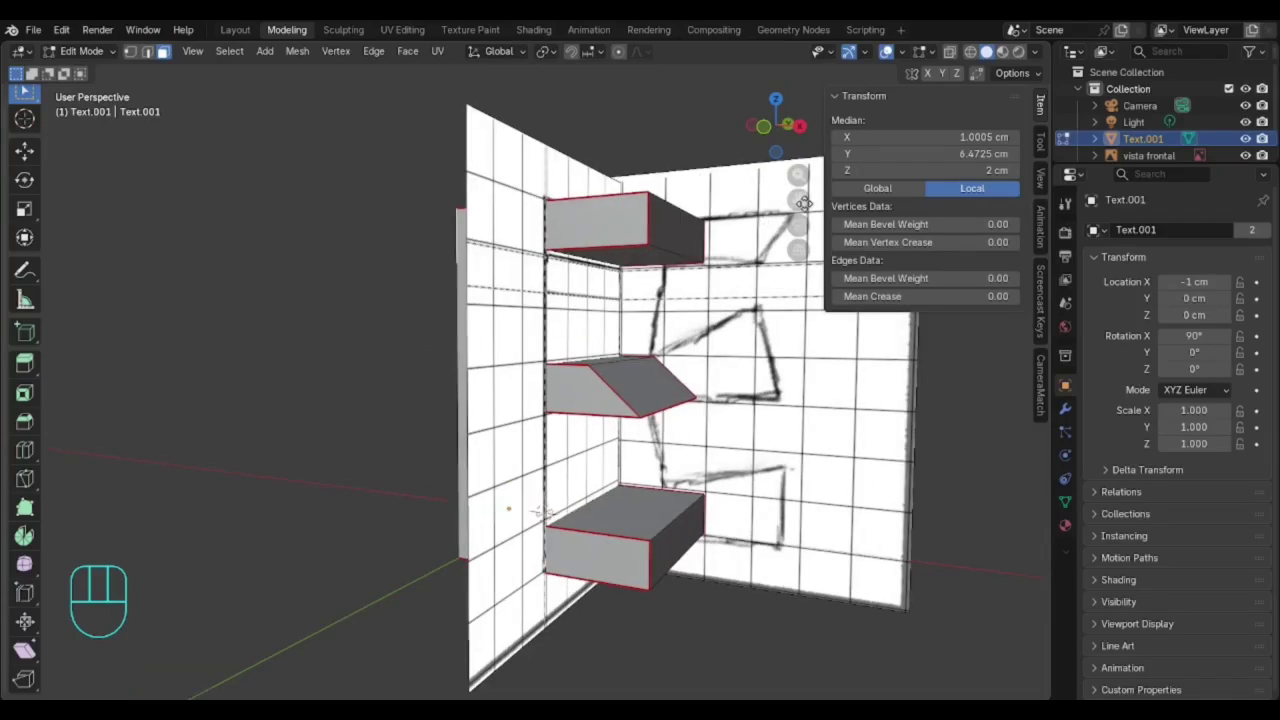
- In edge selection mode, move the middle arm's upper tip edge about 2.31 cm along X and 1.01 cm along Z onto the sketched corner
drag(799, 201, 653, 203)
middle_drag(653, 390, 707, 385)
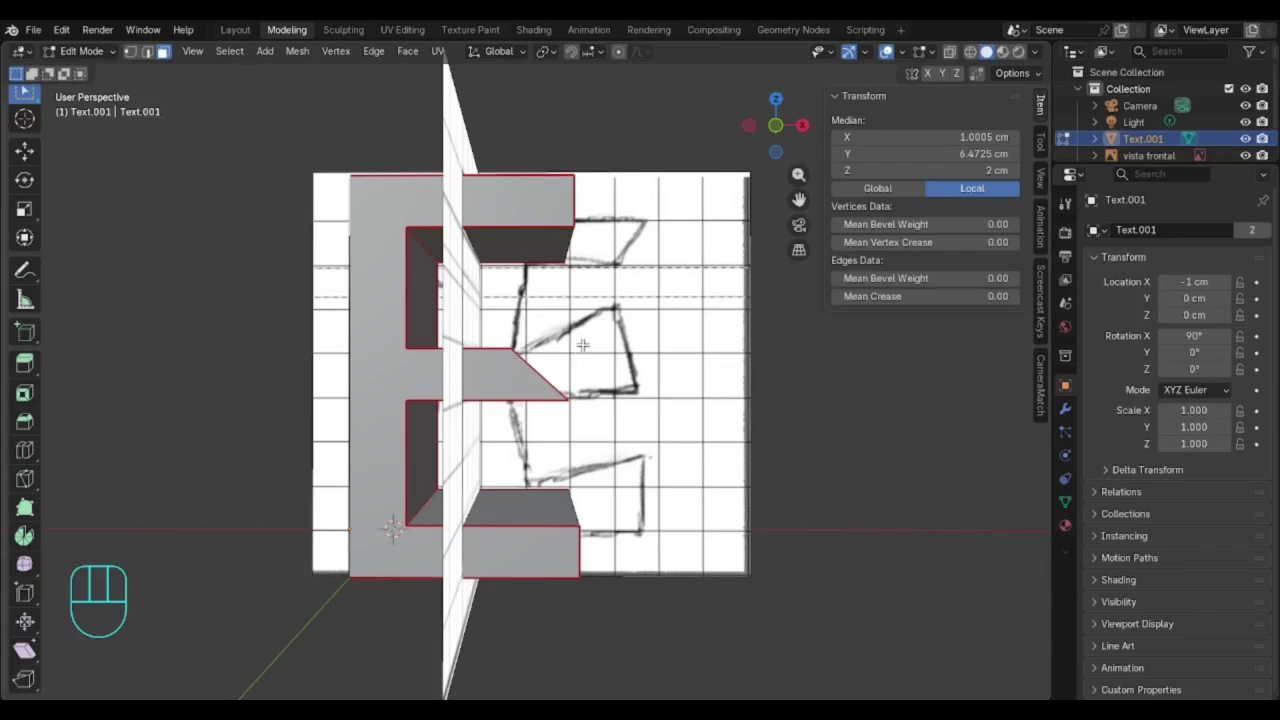
key(KP_1)
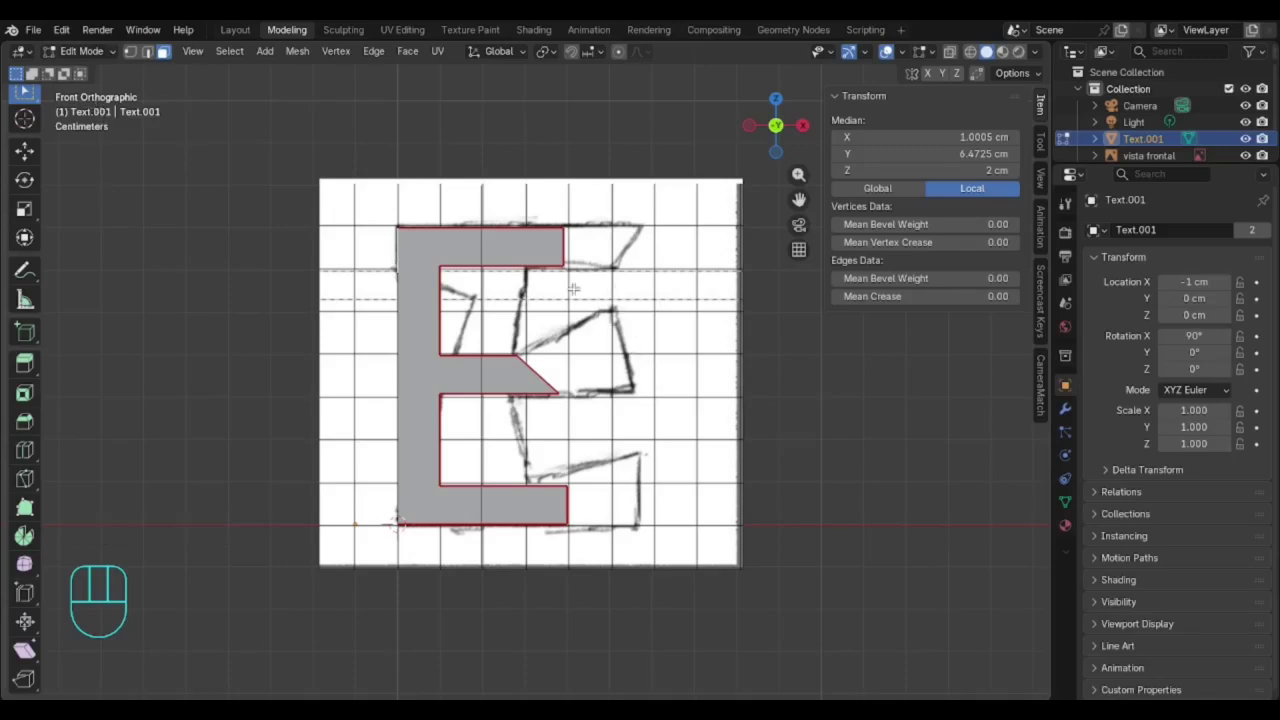
middle_drag(620, 378, 565, 392)
click(147, 52)
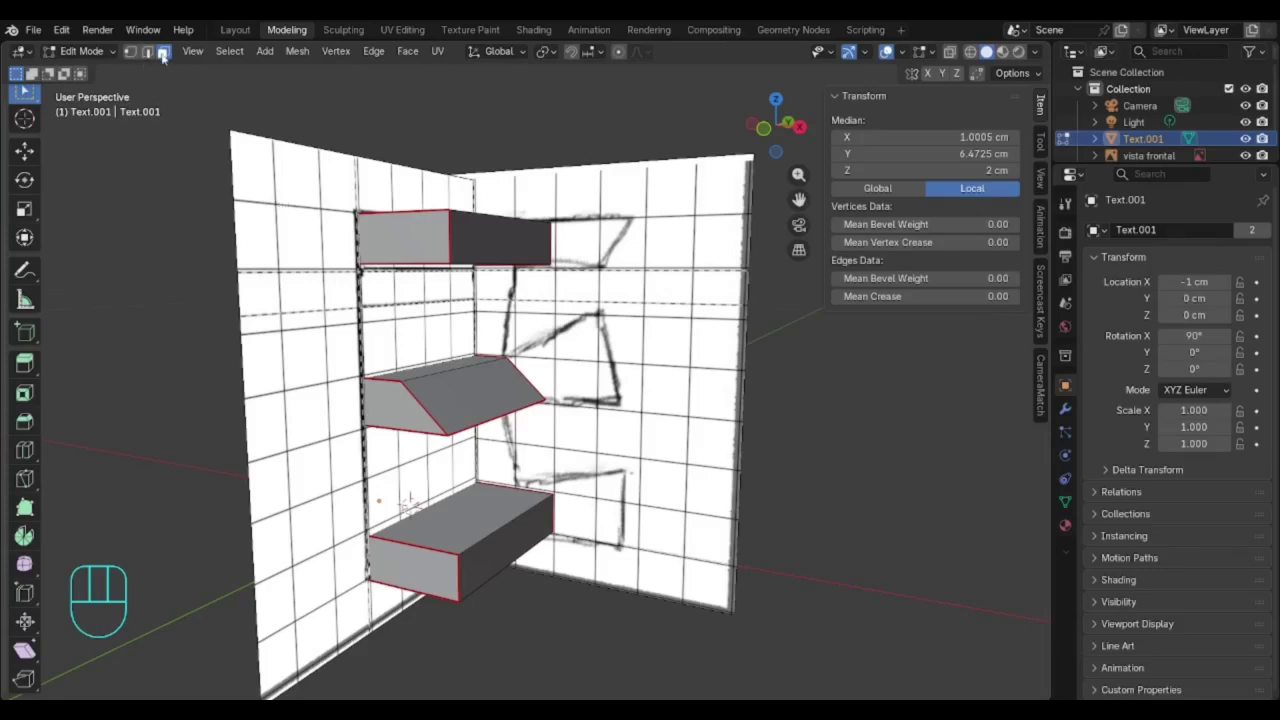
click(462, 369)
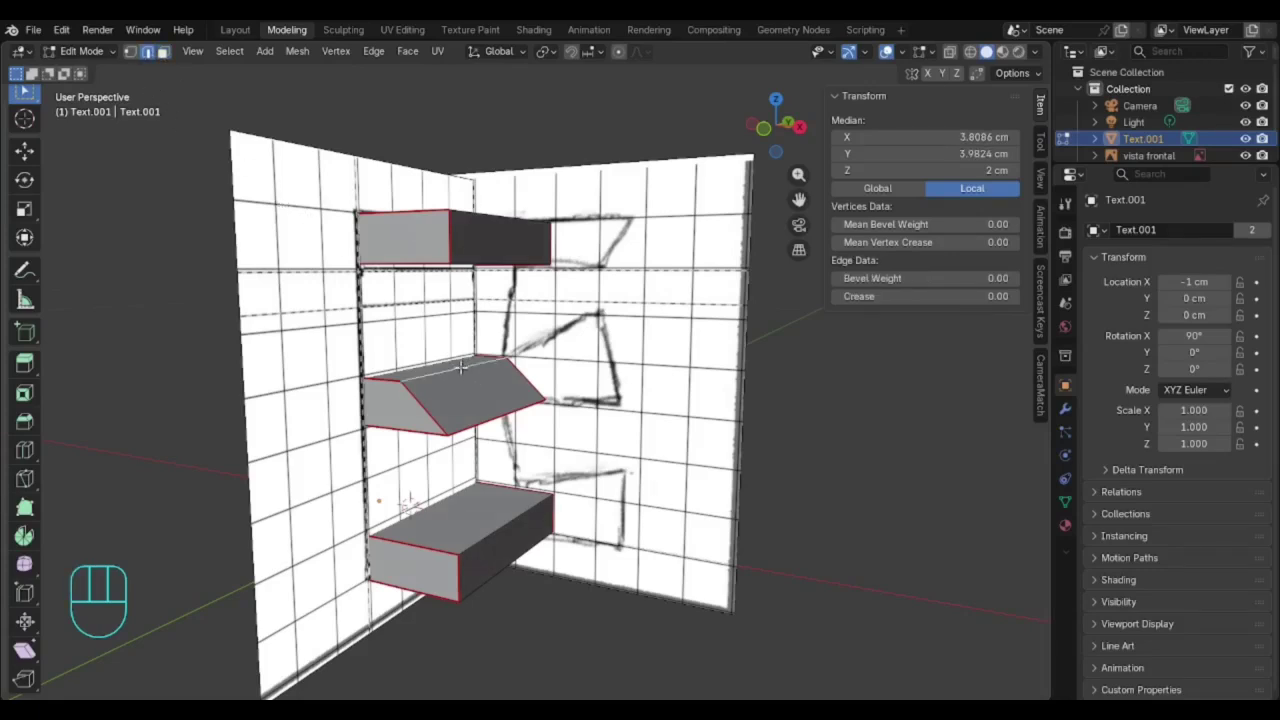
key(KP_1)
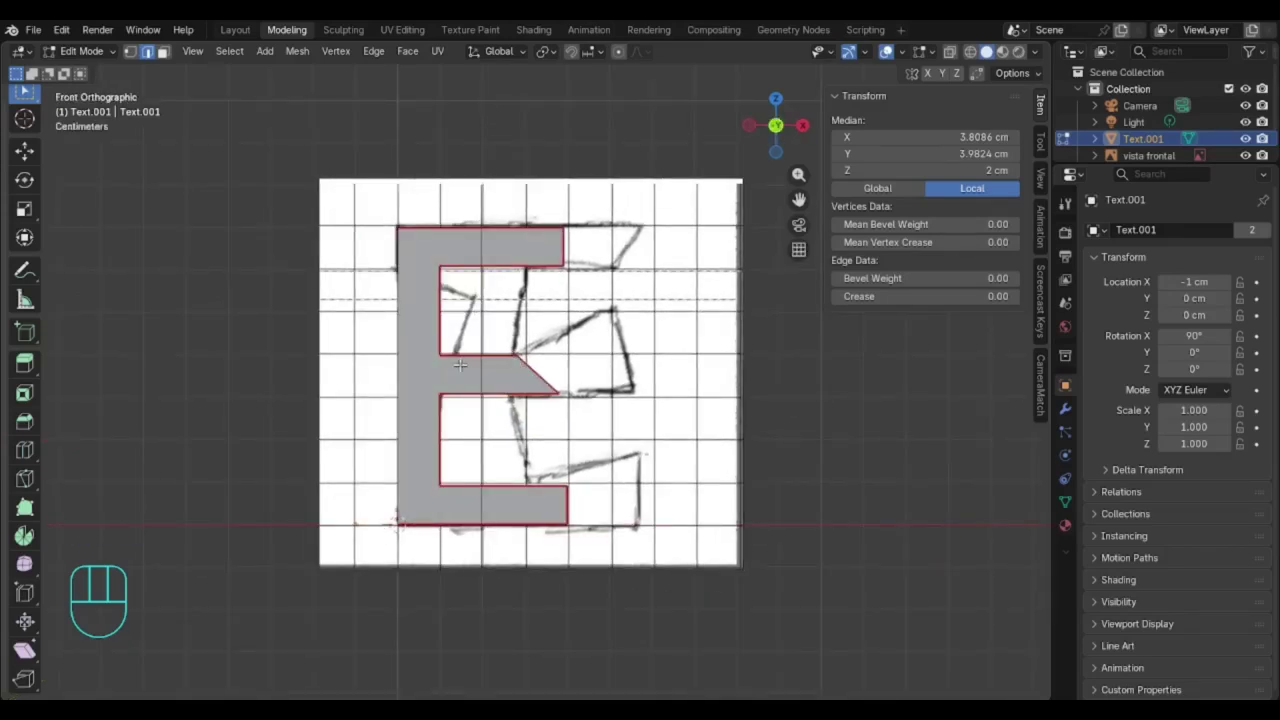
key(g)
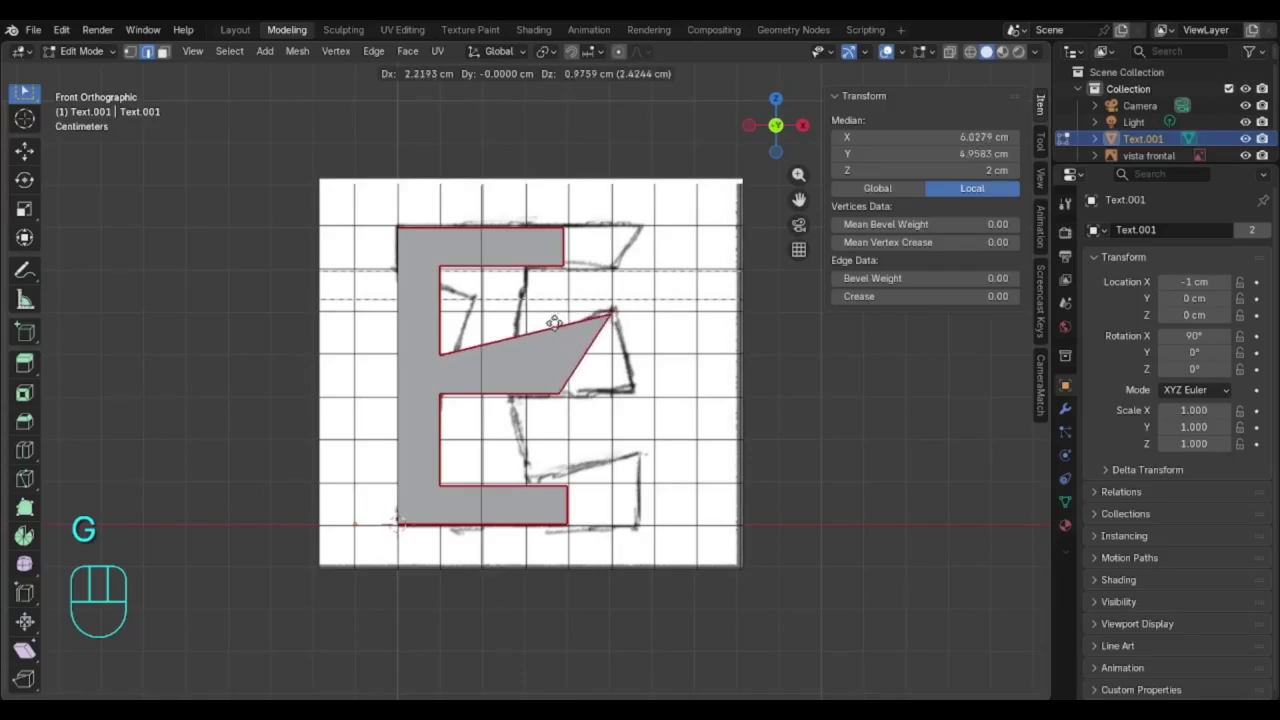
click(558, 321)
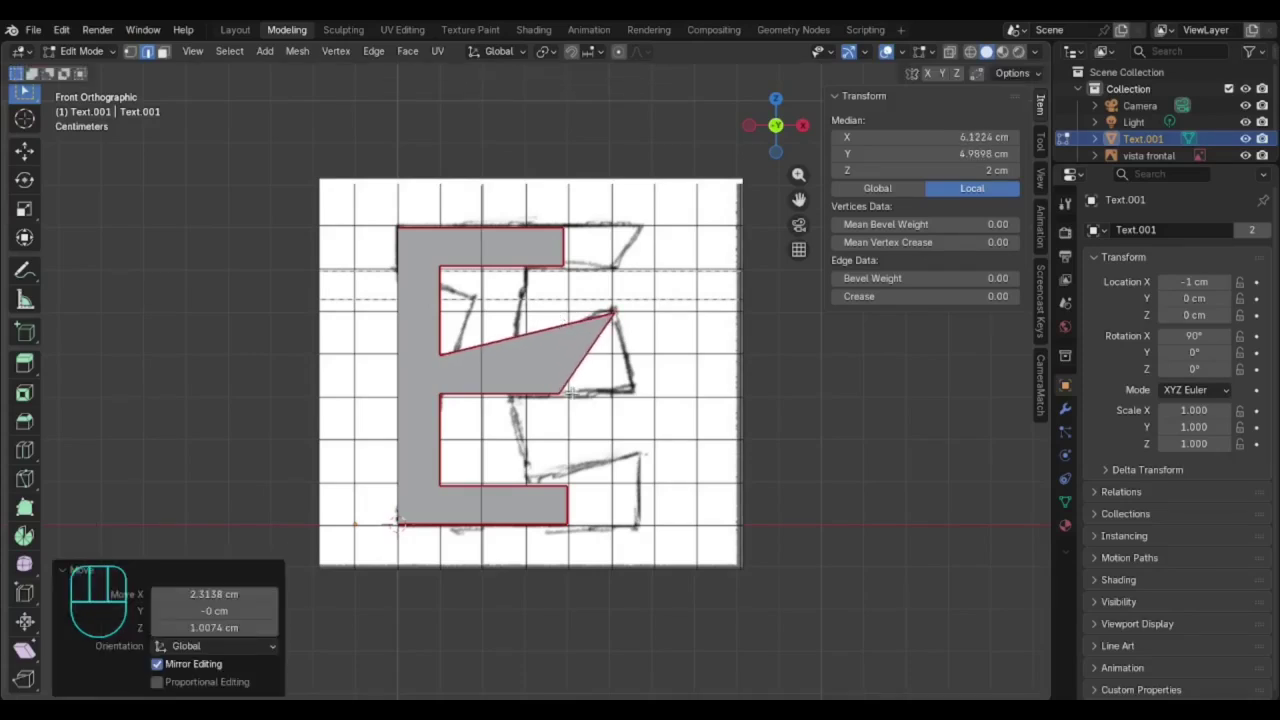
middle_drag(560, 390, 537, 396)
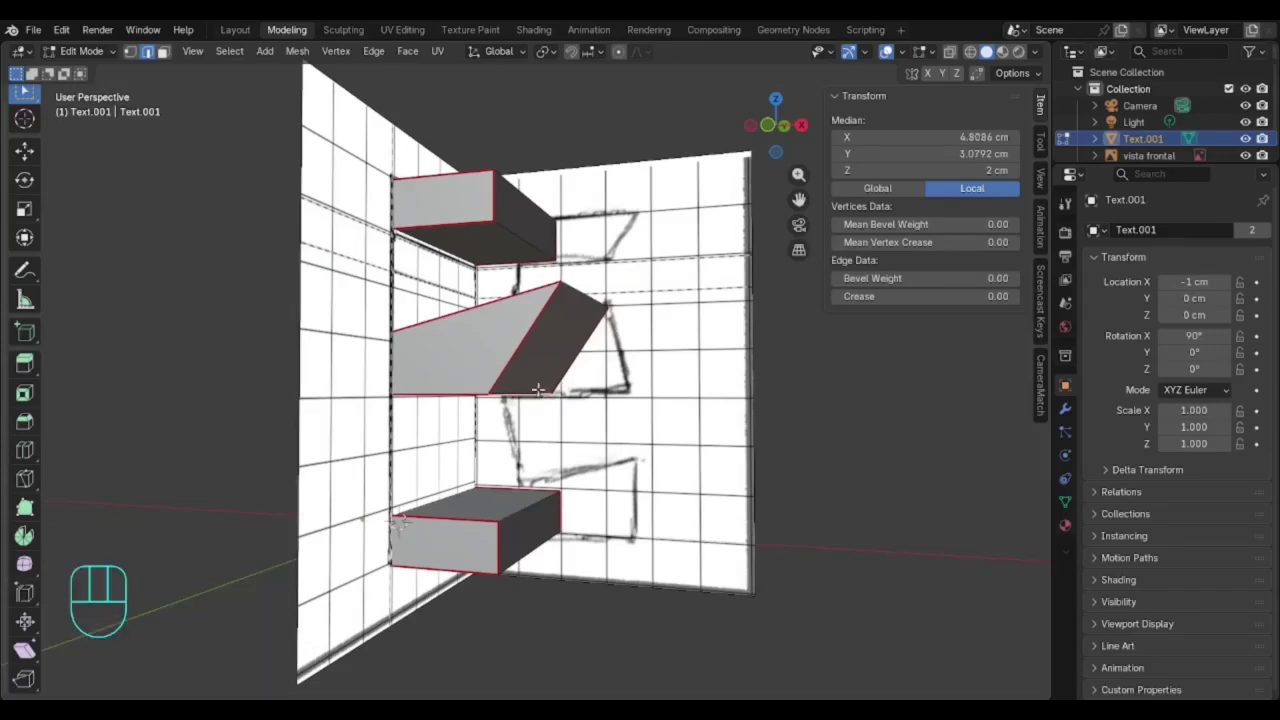
key(KP_1)
key(g)
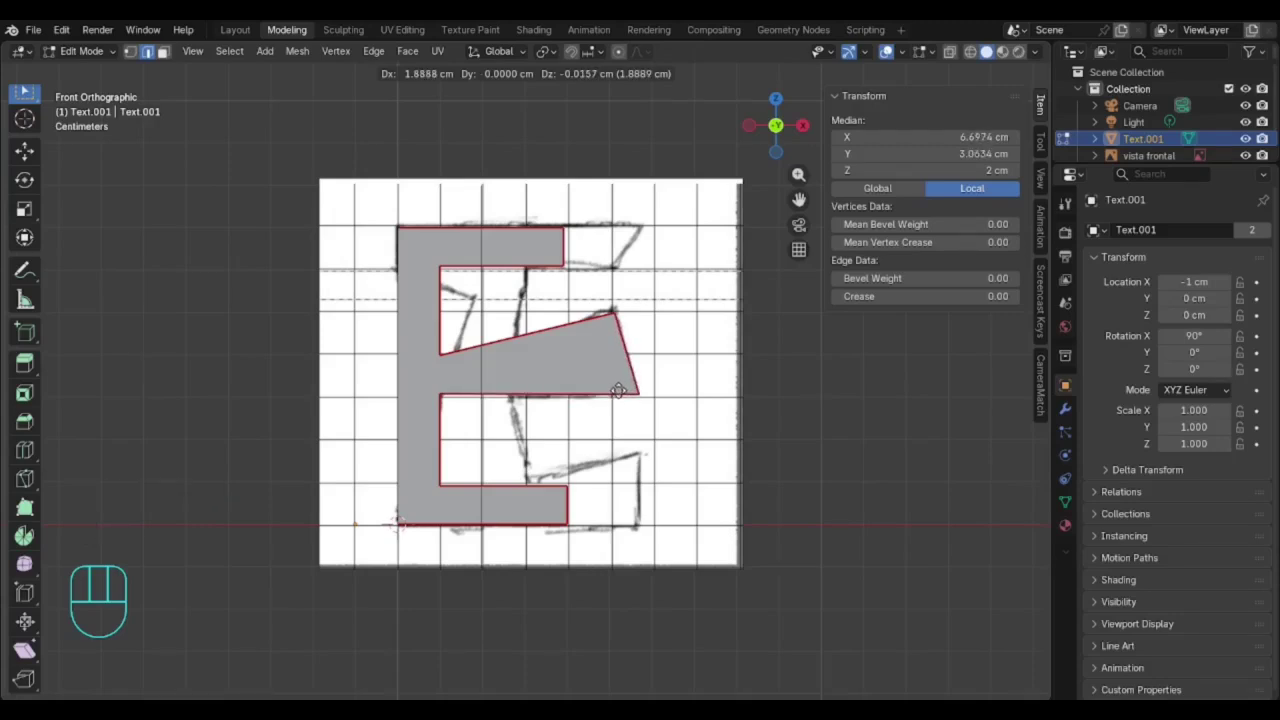
key(Escape)
- Enable snapping and set the snap target to Grid
click(590, 354)
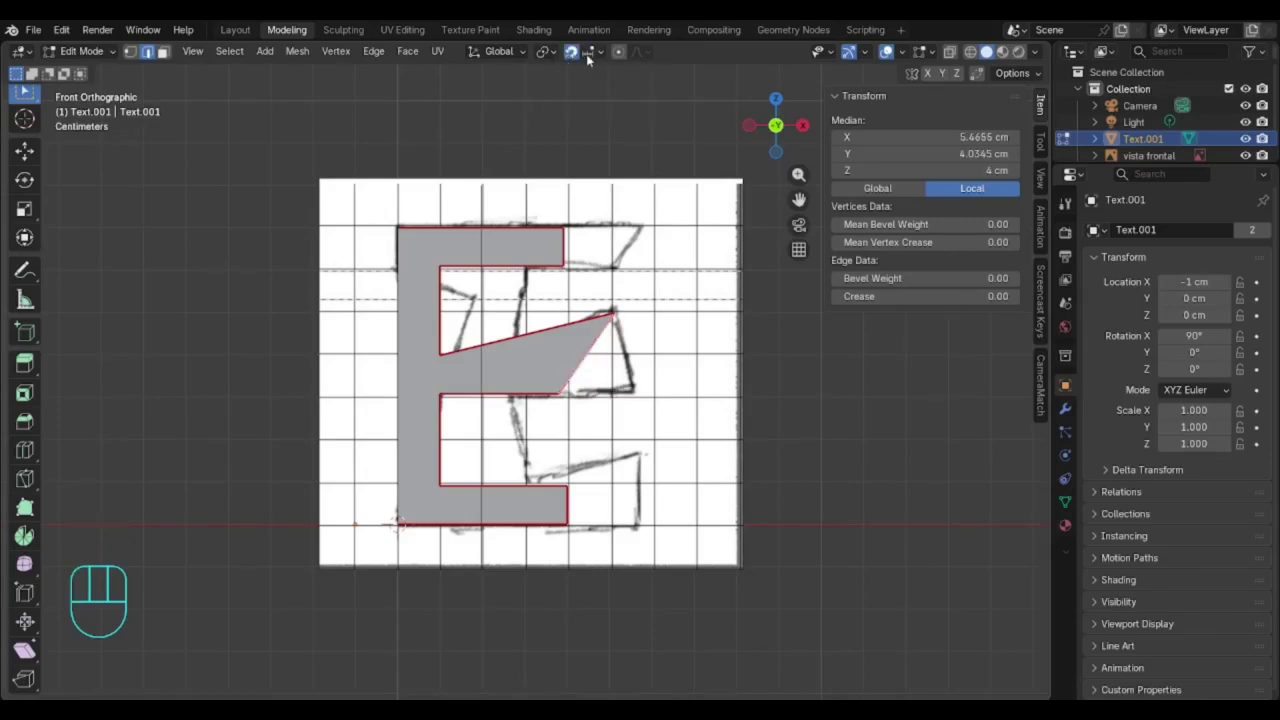
click(589, 52)
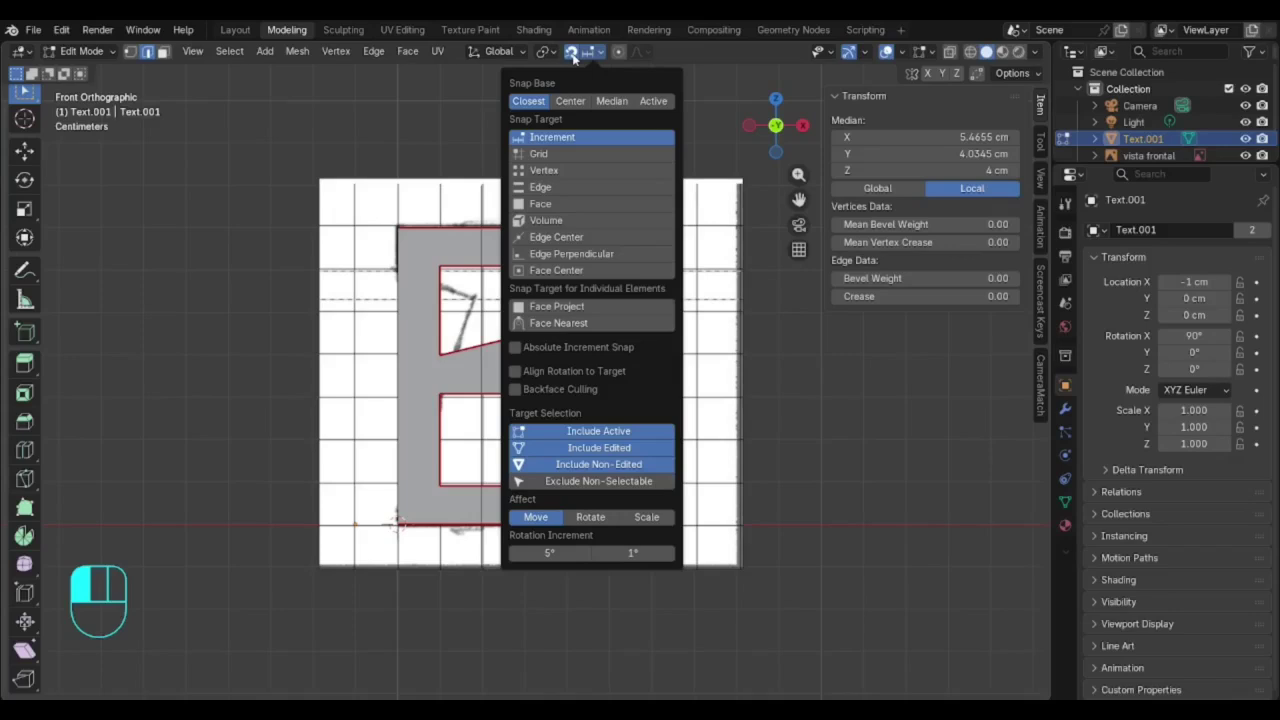
click(591, 53)
click(566, 153)
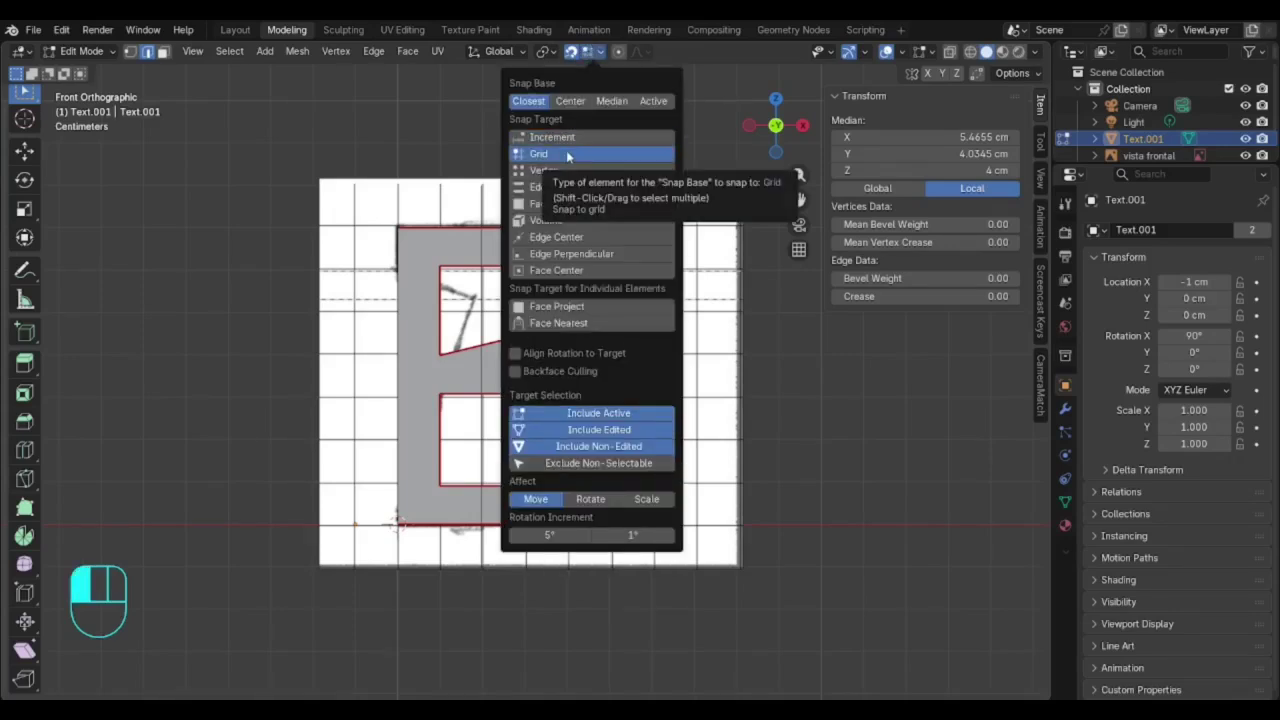
click(520, 51)
click(545, 51)
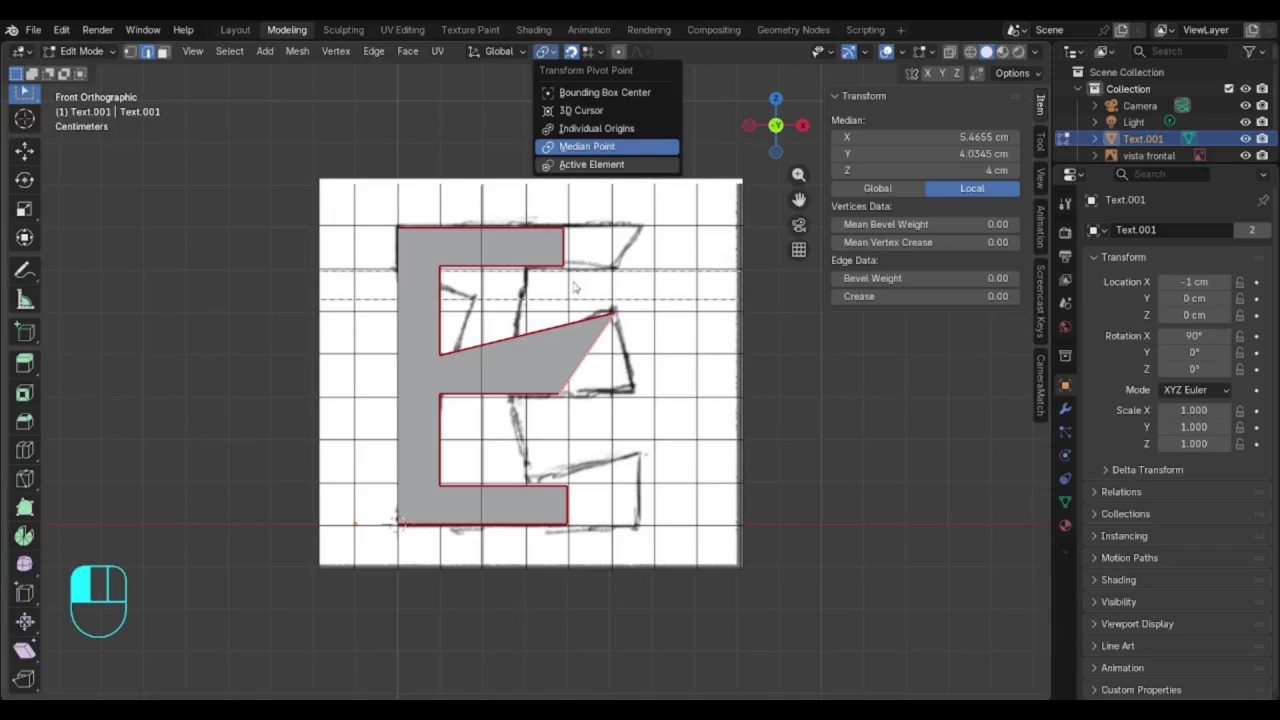
click(597, 369)
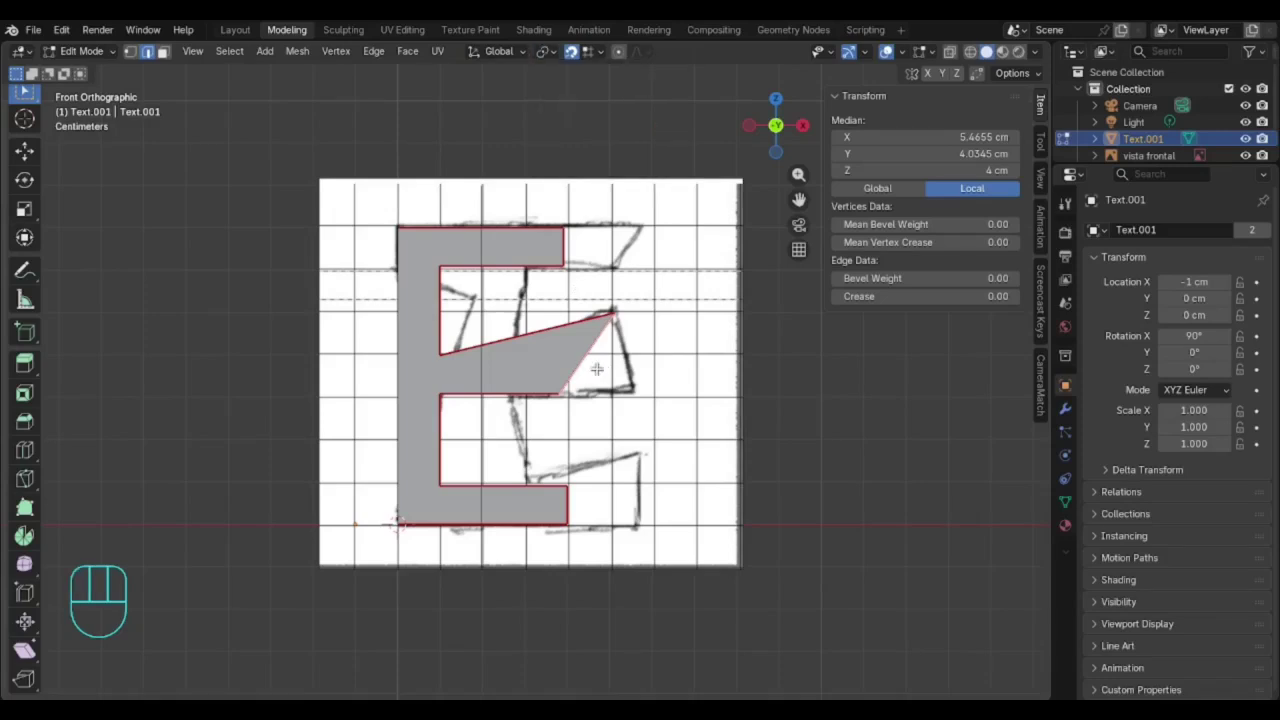
- In front view, move the middle arm's lower tip edge to the grid point at local X 7 cm, Y 3 cm
mouse_move(527, 373)
middle_down()
mouse_move(560, 385)
mouse_move(522, 396)
middle_up()
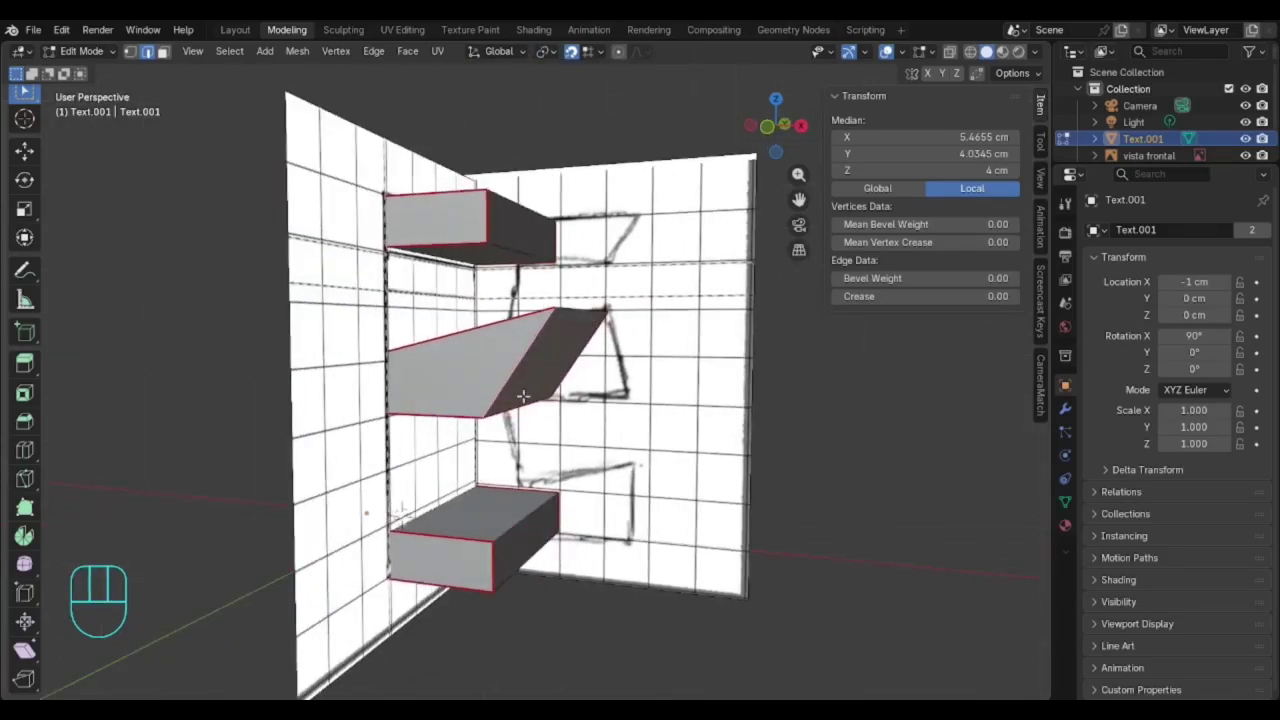
shift+click(522, 400)
key(KP_1)
key(g)
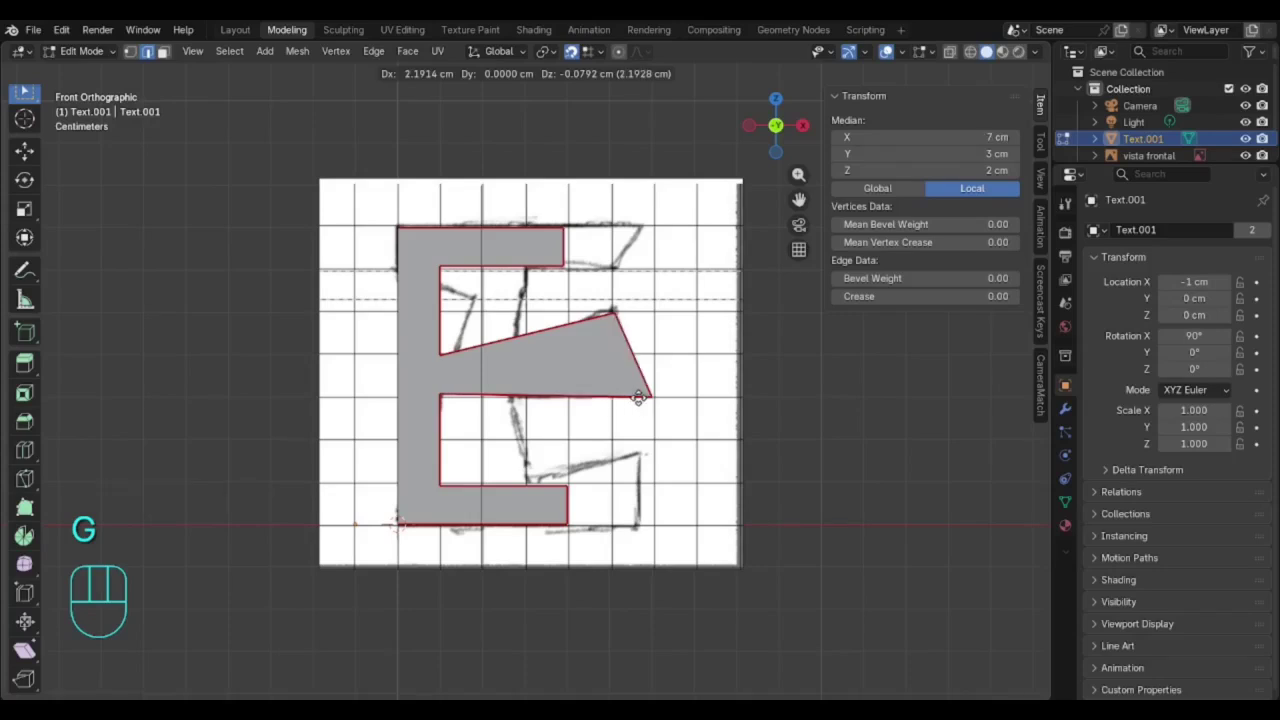
click(630, 400)
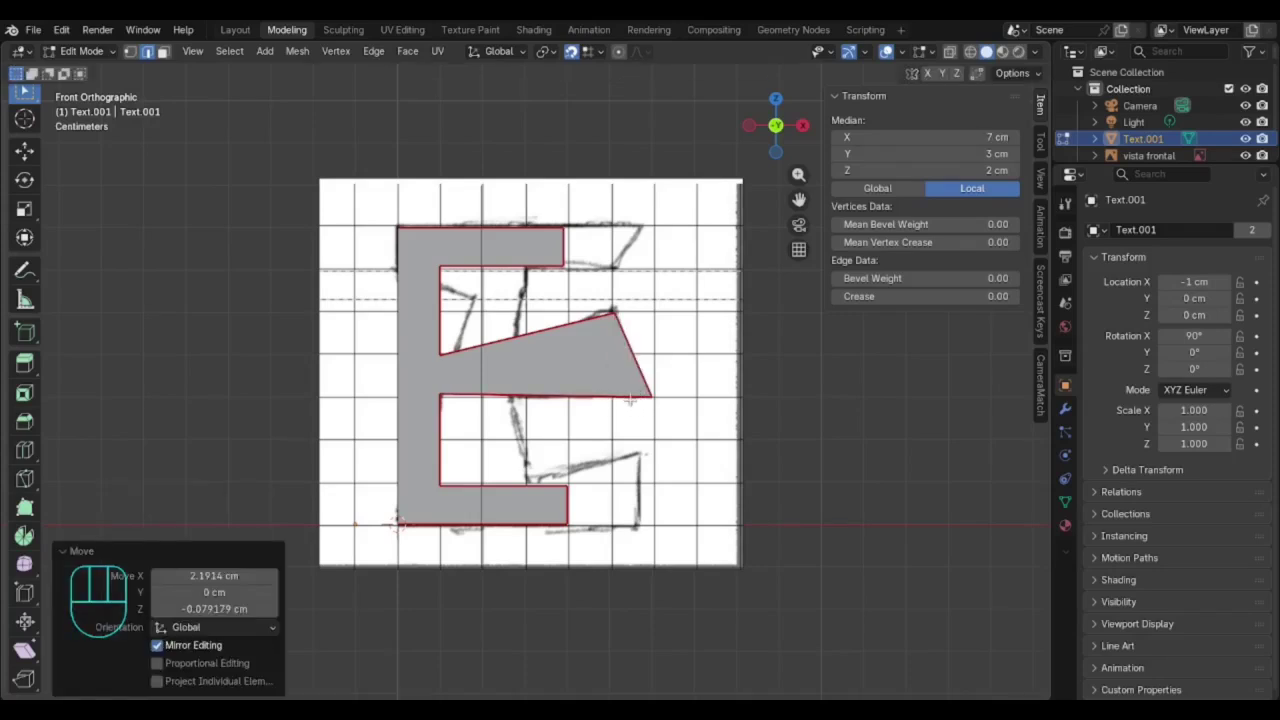
- Hide the side-view reference image "vista lateral" so only the front sketch stays behind the letter
click(447, 400)
middle_drag(505, 420, 465, 391)
middle_drag(312, 364, 428, 369)
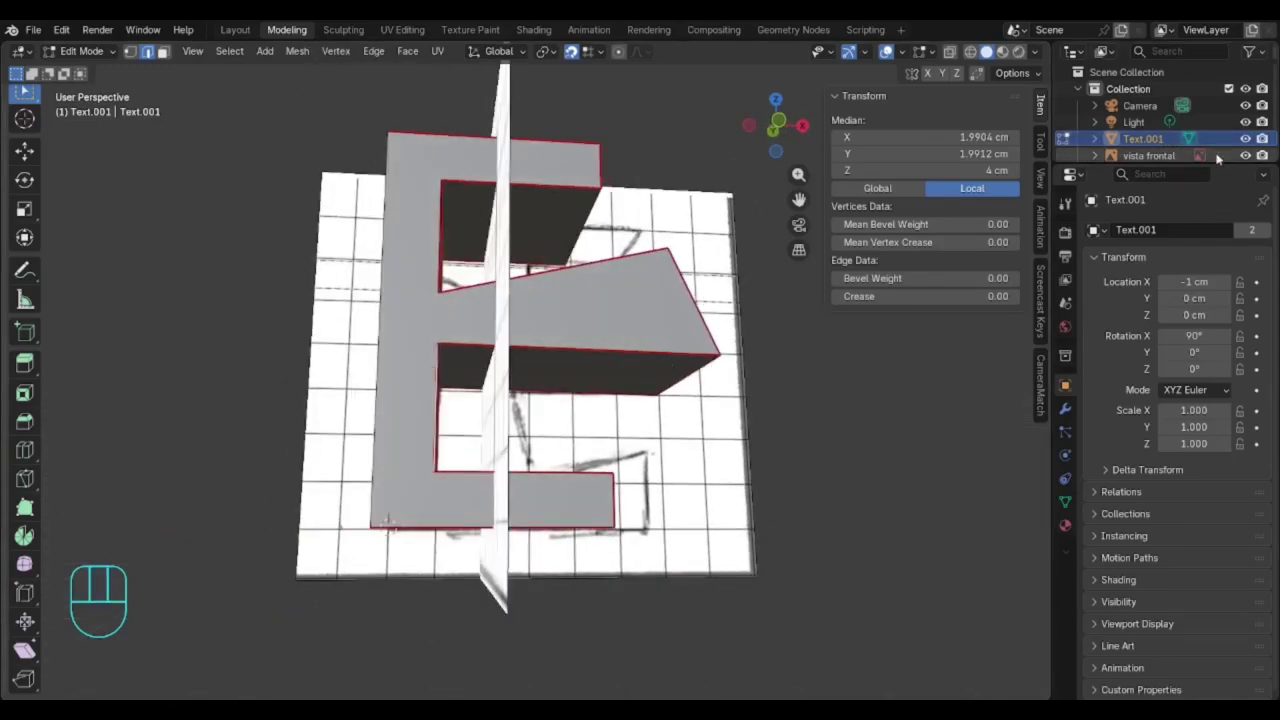
scroll(1207, 152, down, 1)
click(1245, 145)
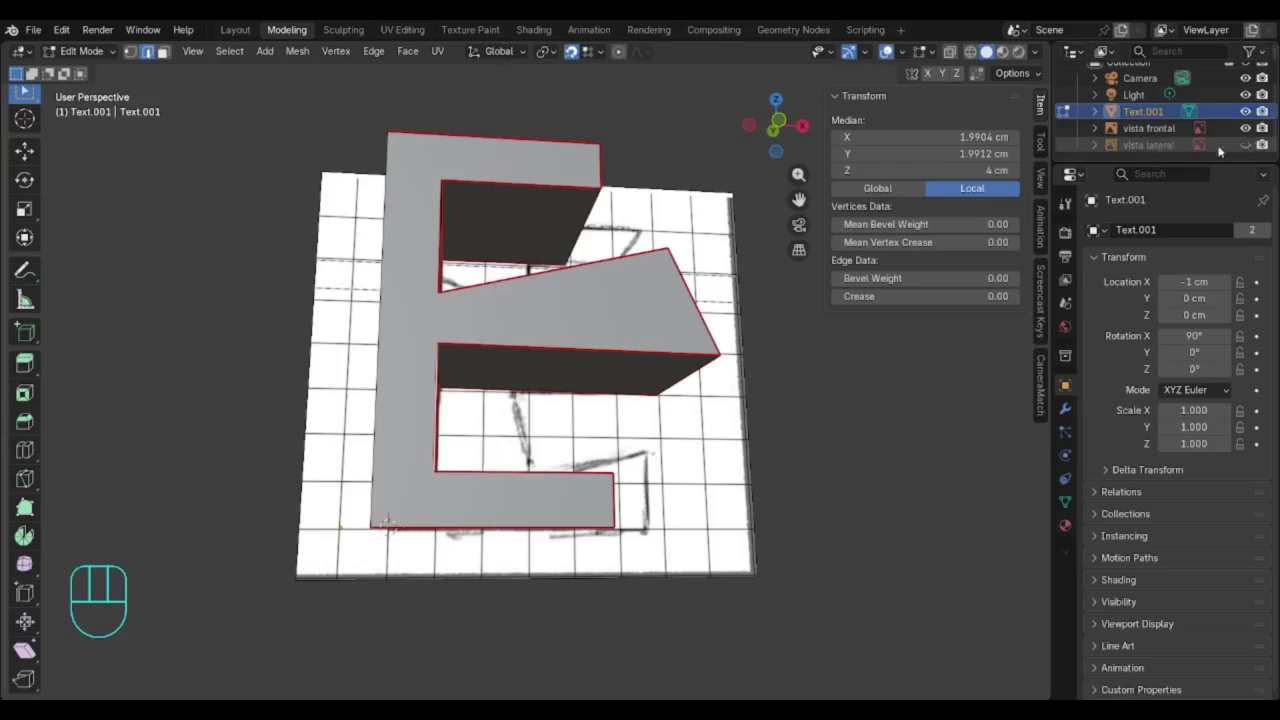
- Move the inner edge where the middle arm's underside meets the stem along Z to the grid line at local Y 3 cm
middle_drag(600, 300, 441, 340)
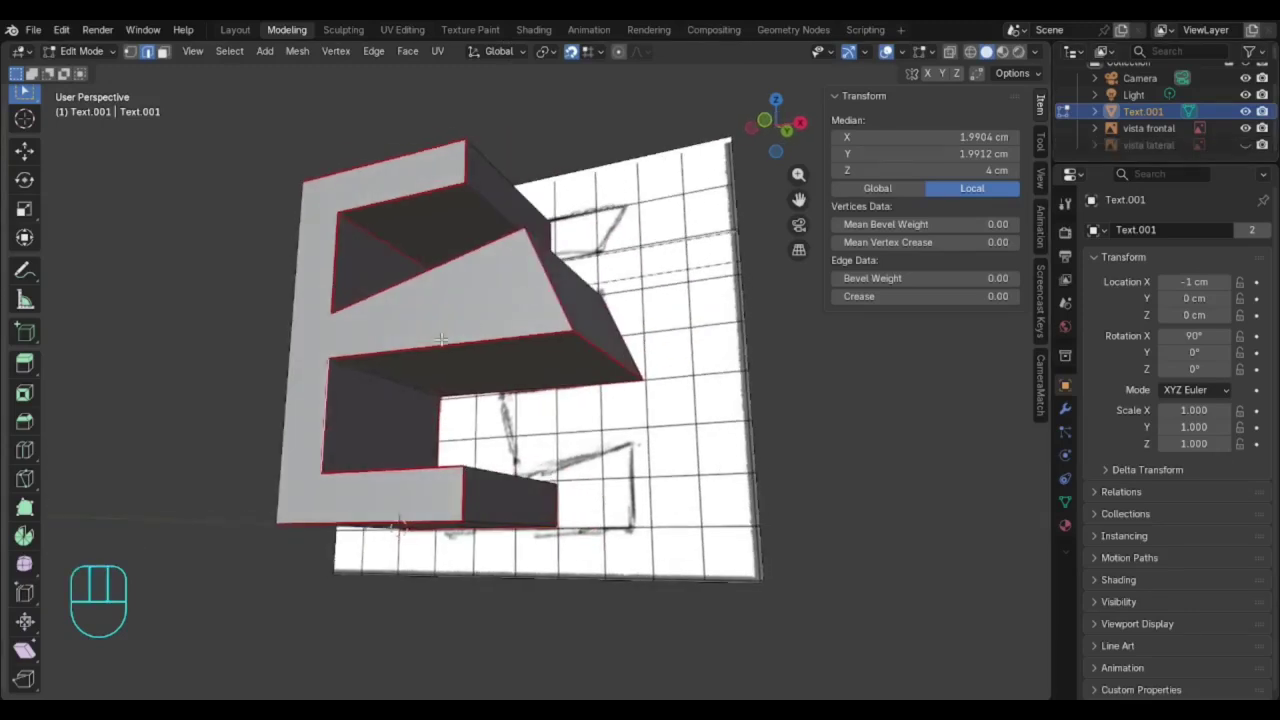
shift+click(400, 382)
key(KP_1)
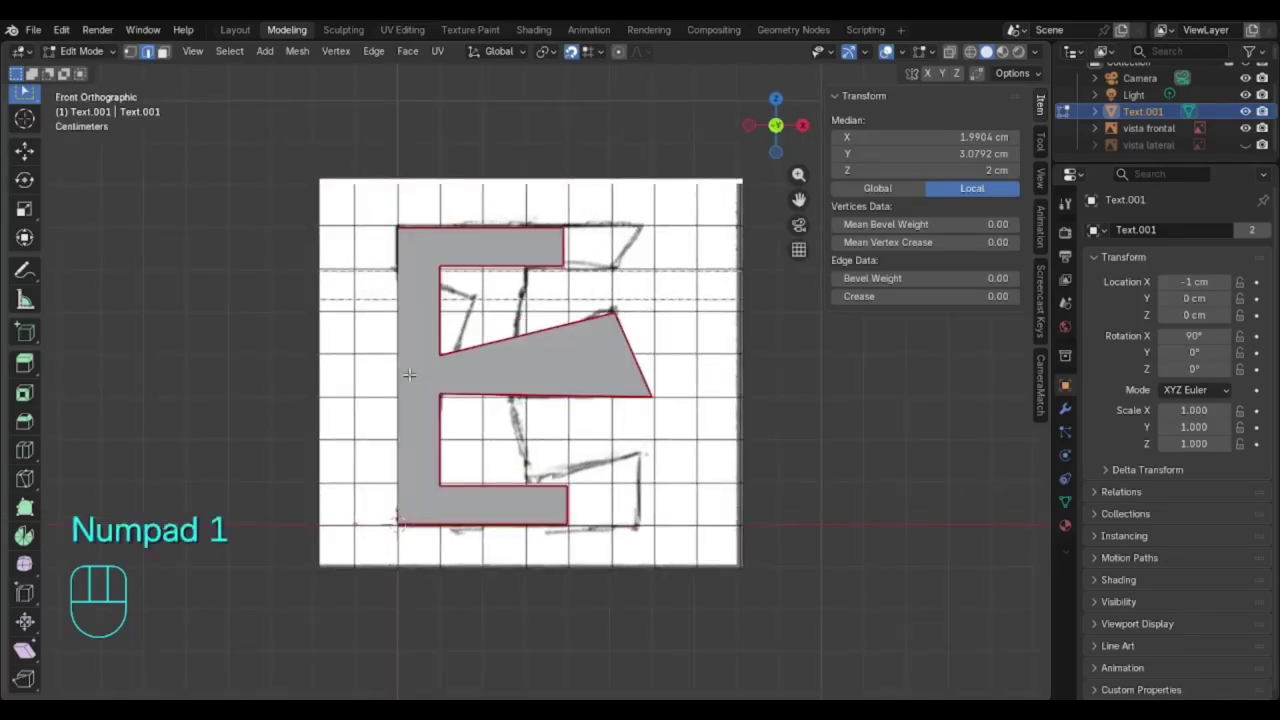
key(g)
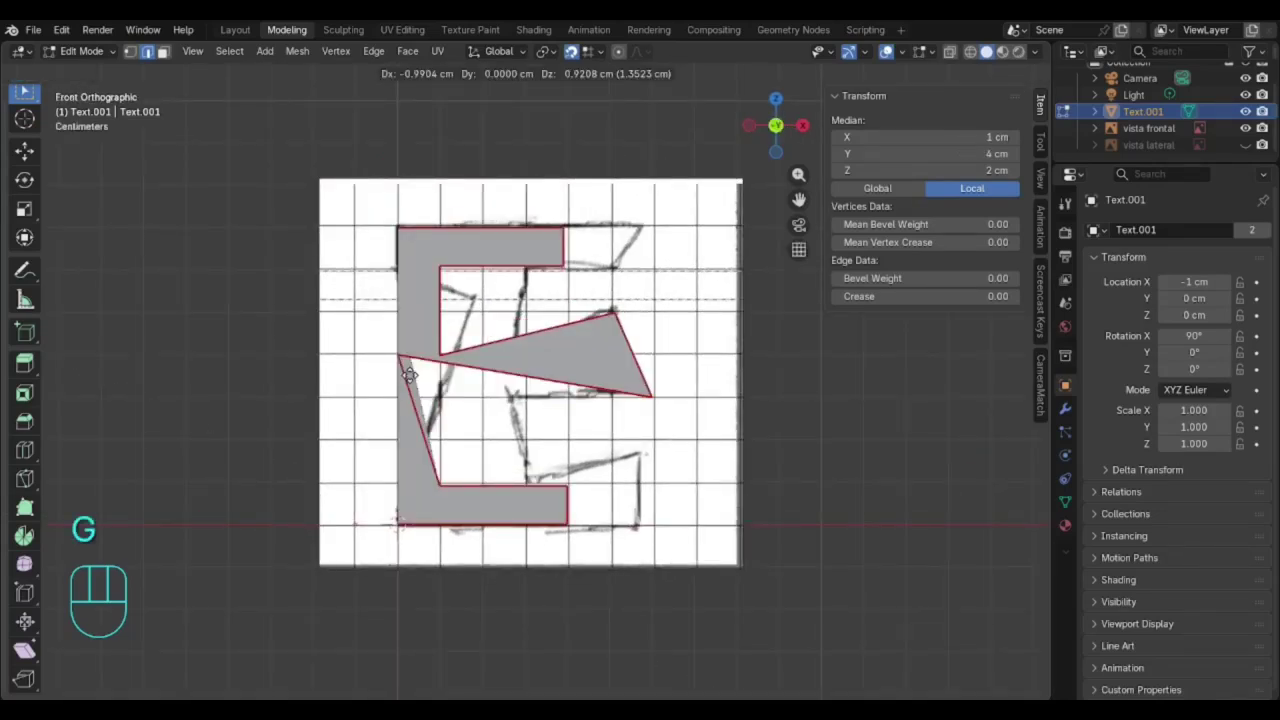
key(z)
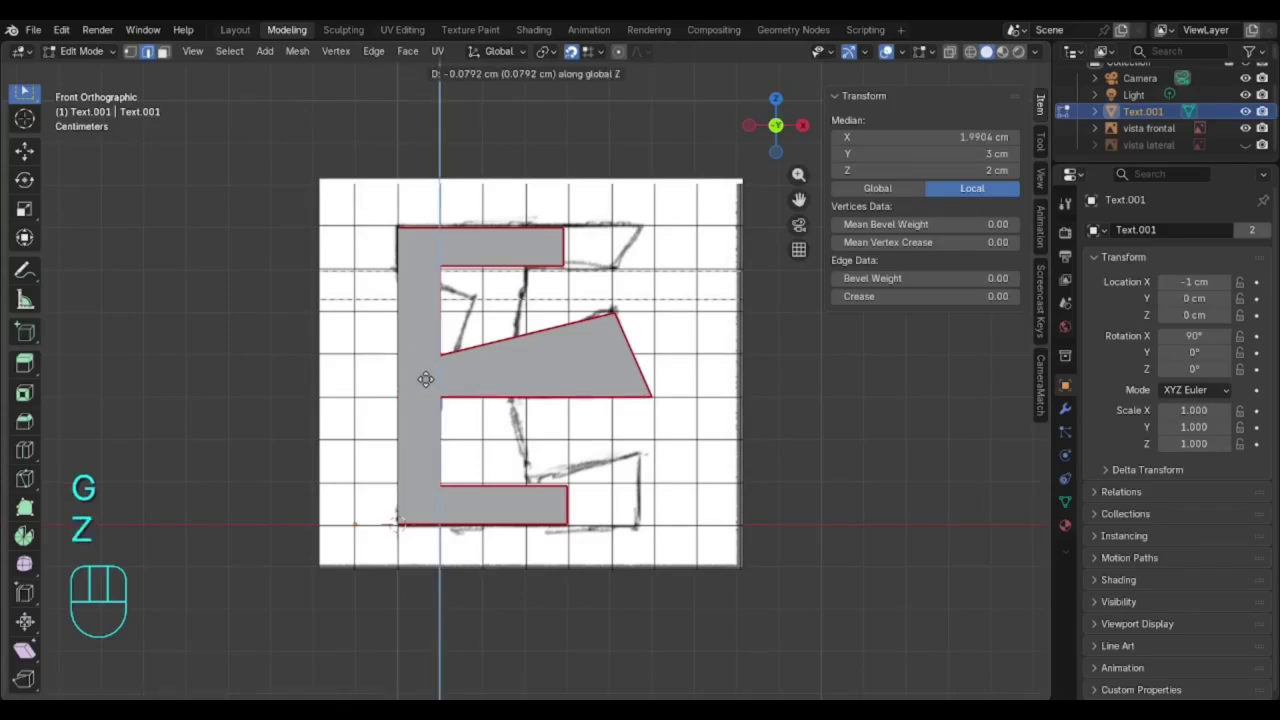
click(428, 385)
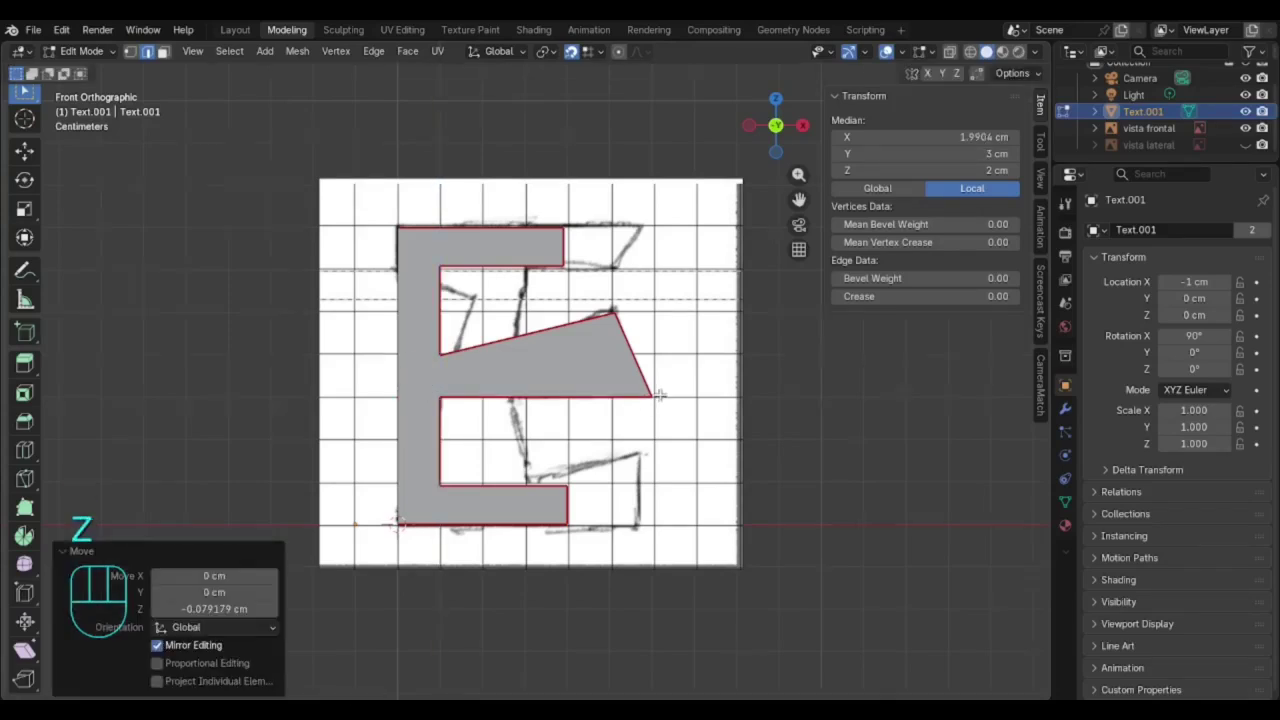
- Select the middle arm's lower tip edge and try to shift it along Z in front view
middle_drag(655, 406, 582, 395)
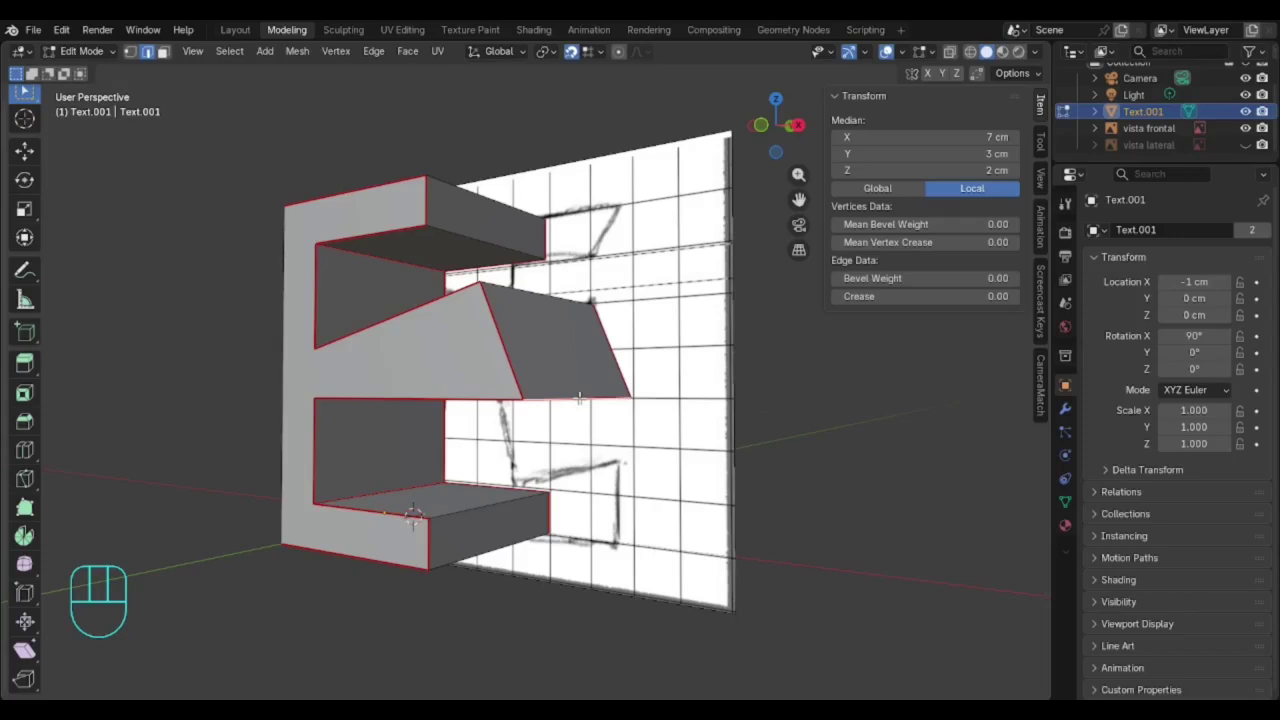
key(KP_1)
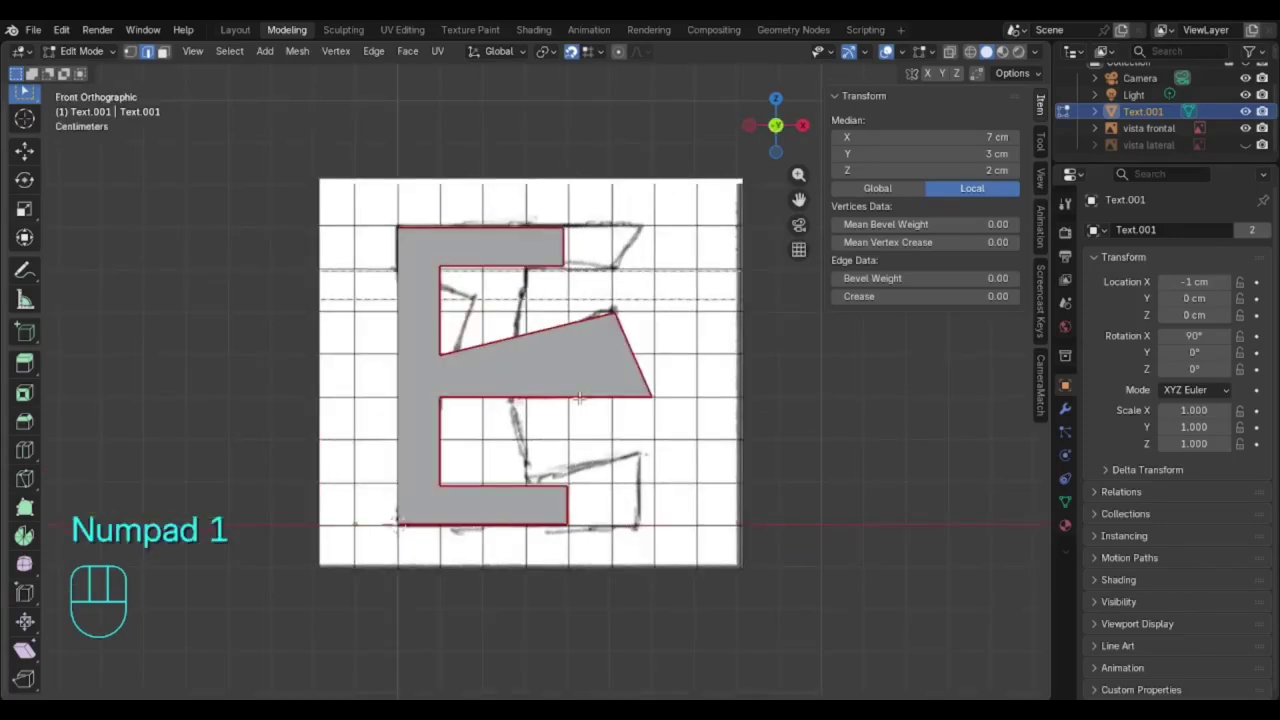
key(g)
key(z)
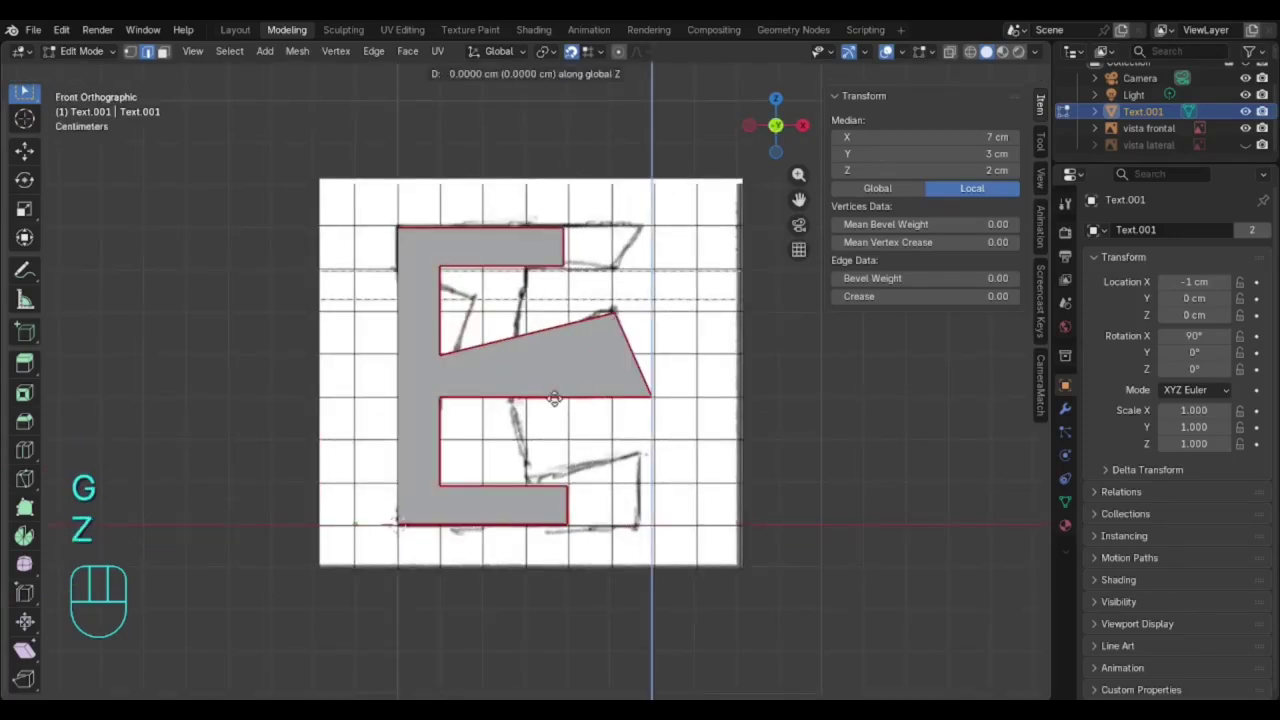
click(562, 400)
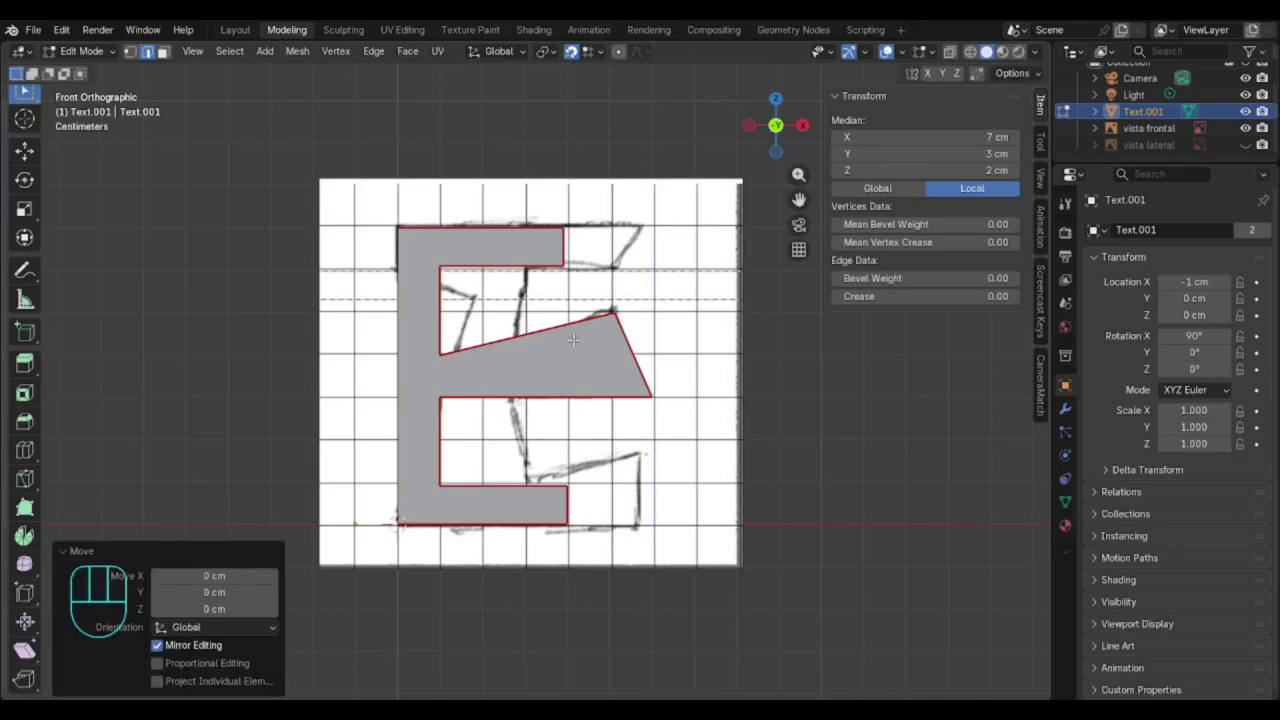
- Switch the viewport to wireframe shading and show the letter over the sketch in front view
mouse_move(649, 373)
middle_down()
mouse_move(470, 378)
mouse_move(640, 359)
middle_up()
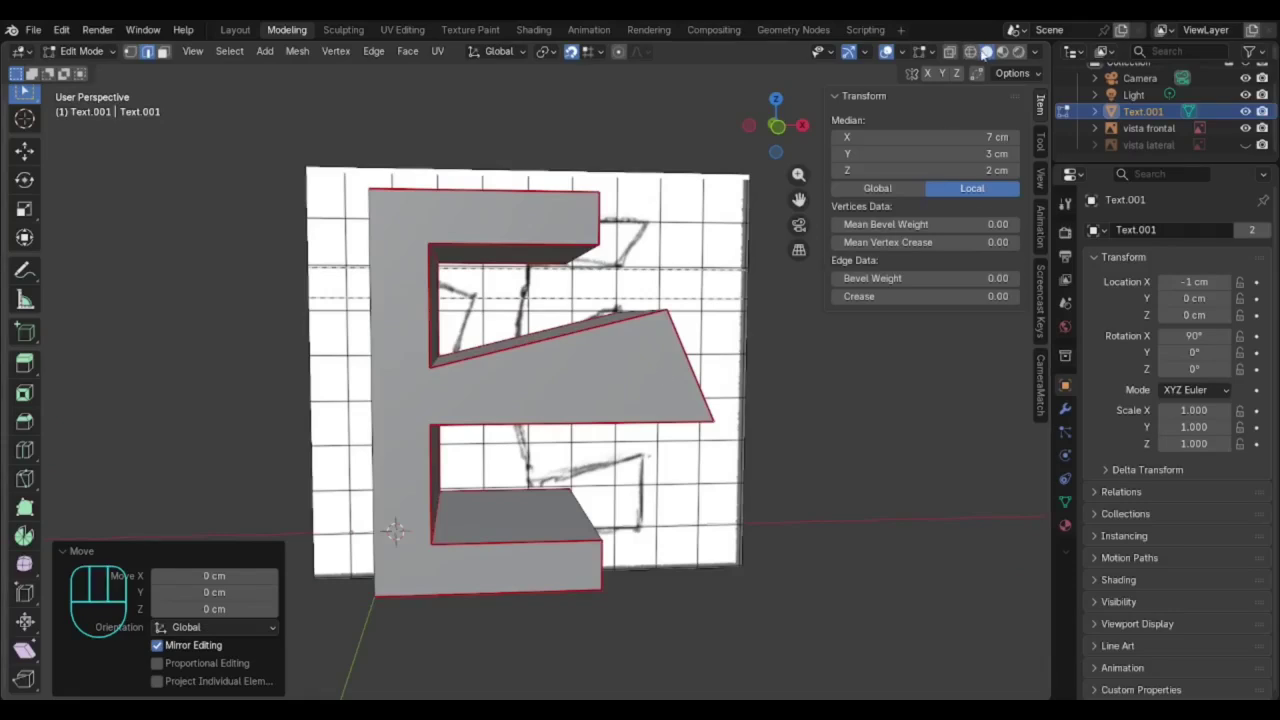
click(972, 51)
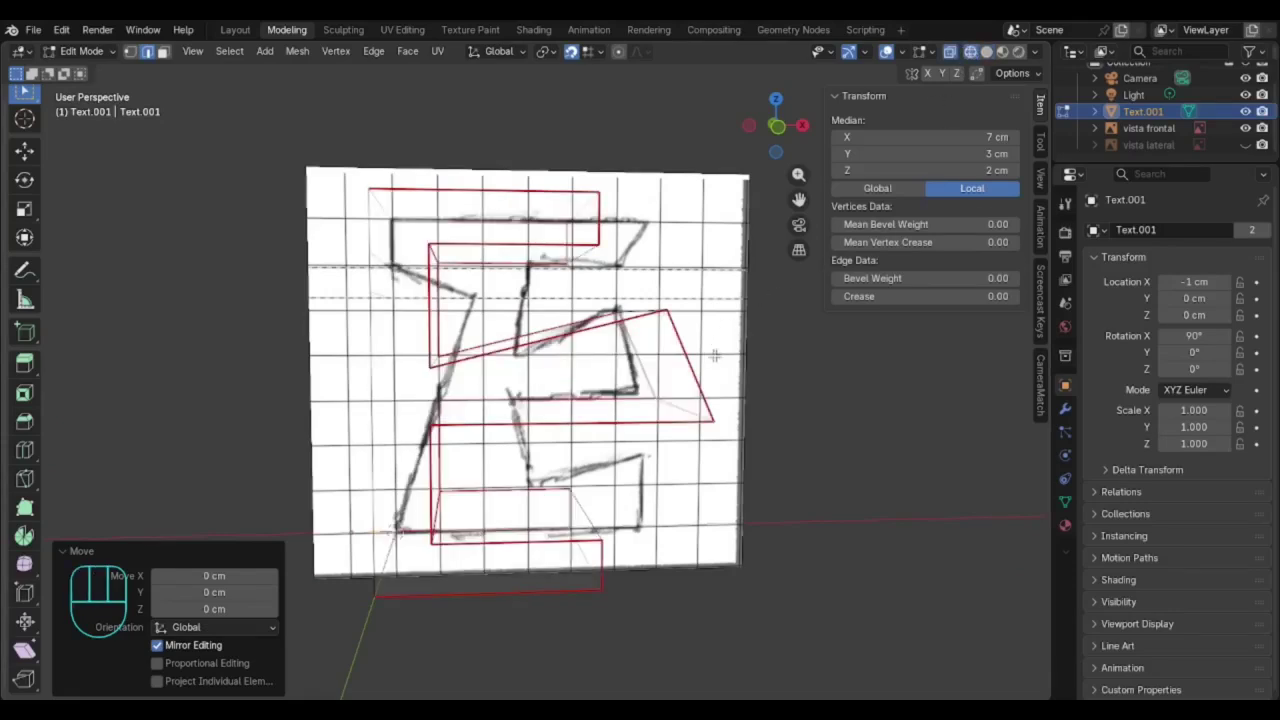
key(KP_1)
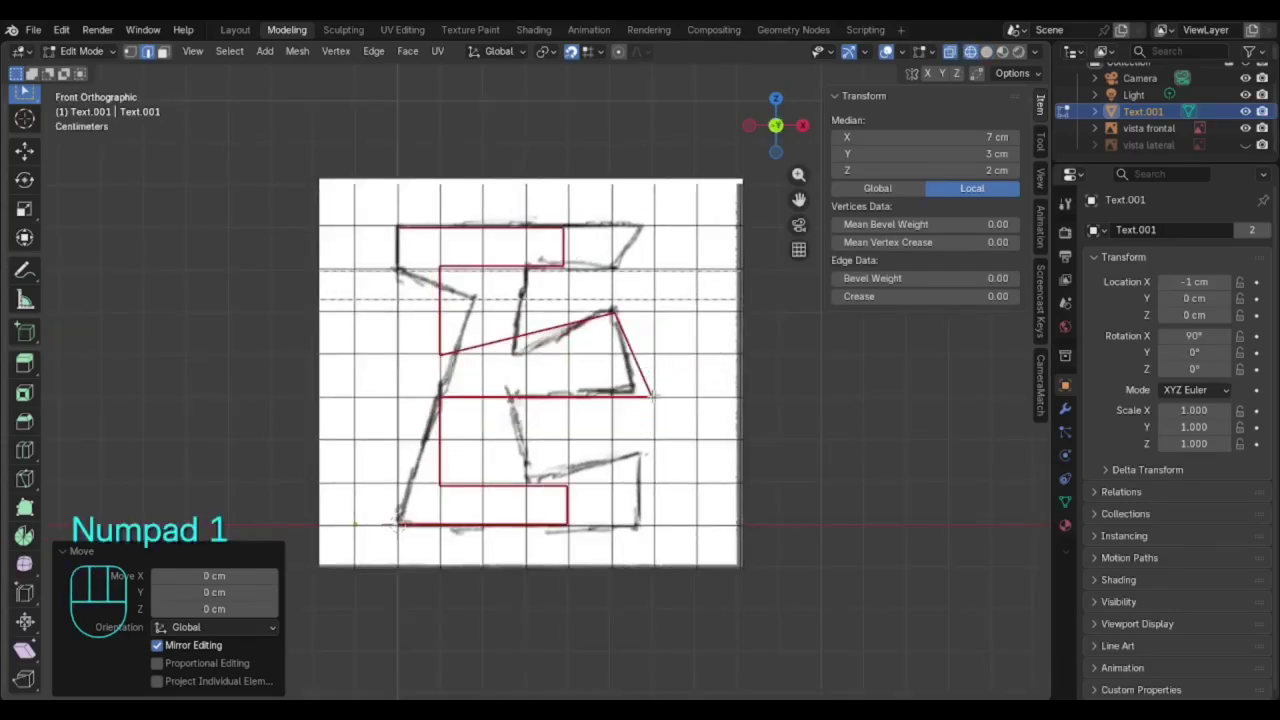
- Move the inner edge where the middle arm's top meets the stem to local X 4 cm, Y 4 cm in front view
click(442, 352)
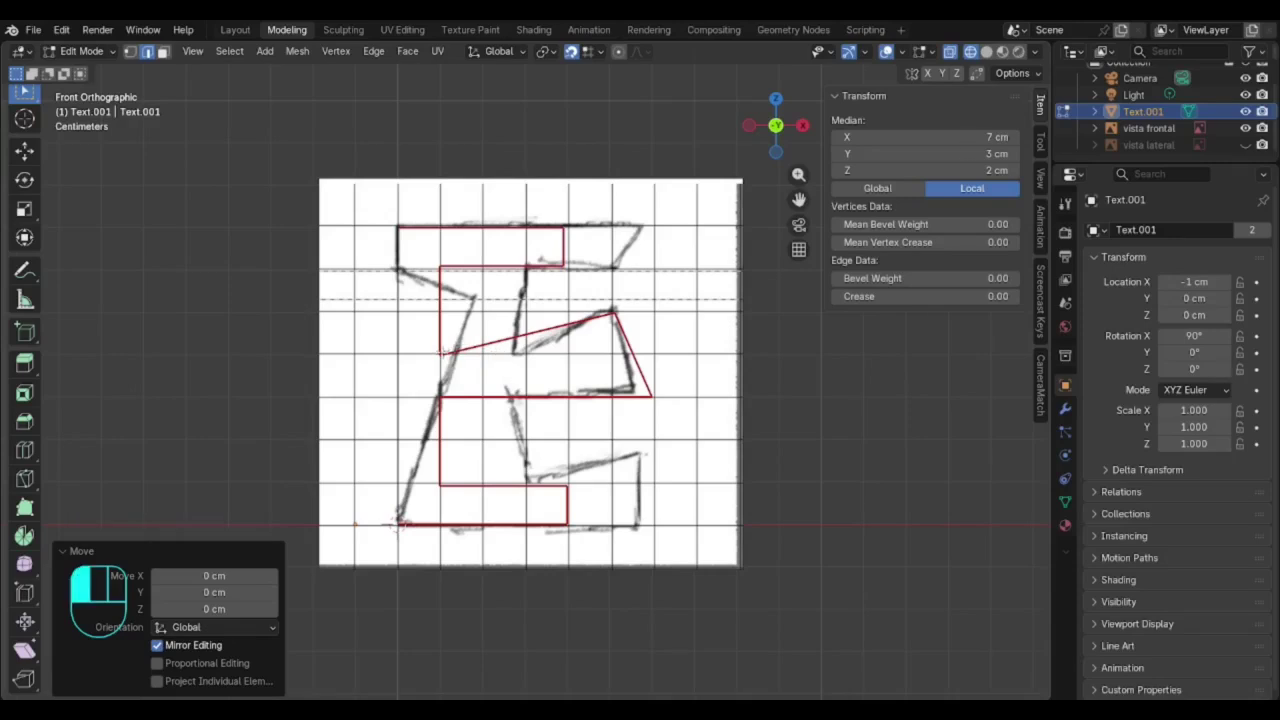
middle_drag(505, 323, 383, 349)
click(397, 376)
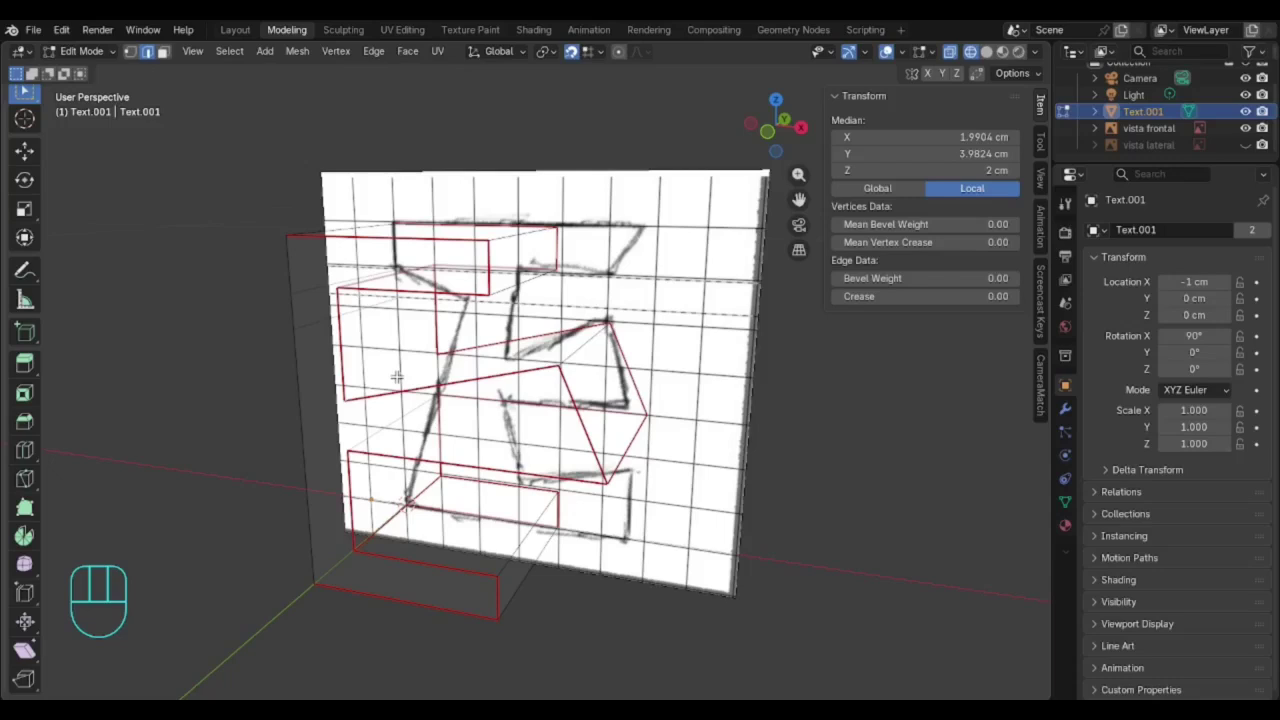
key(KP_1)
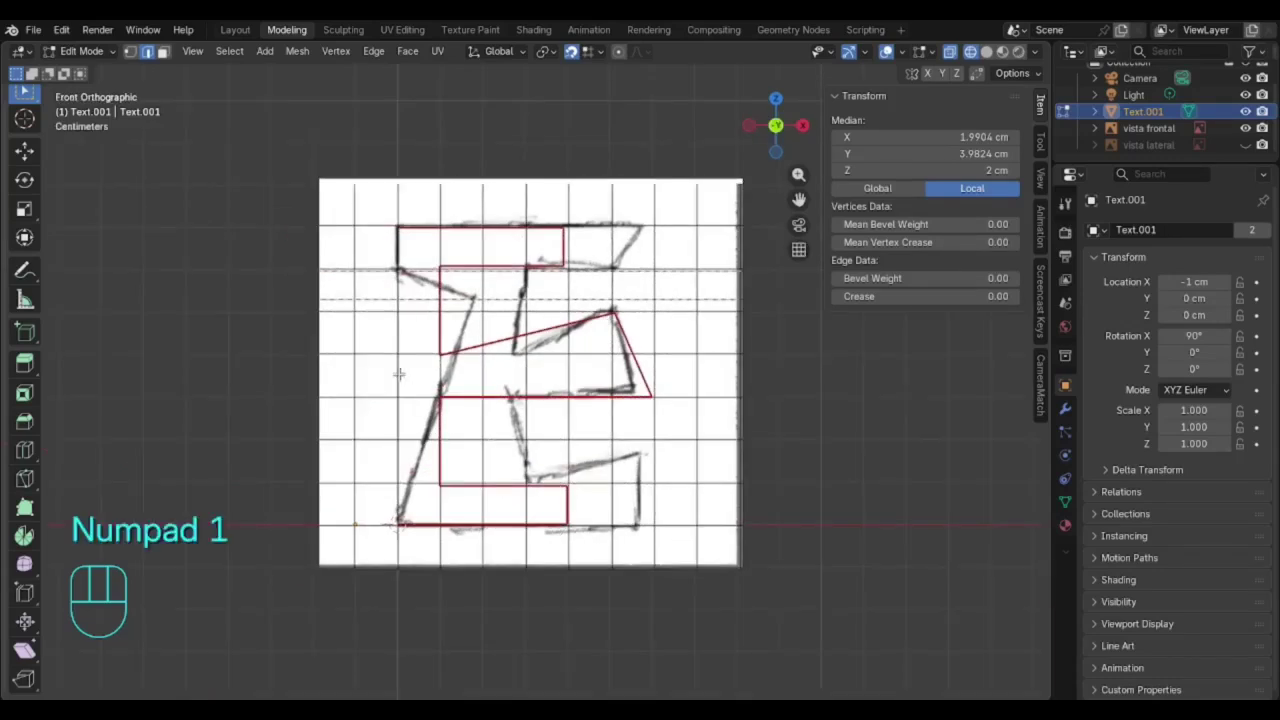
key(g)
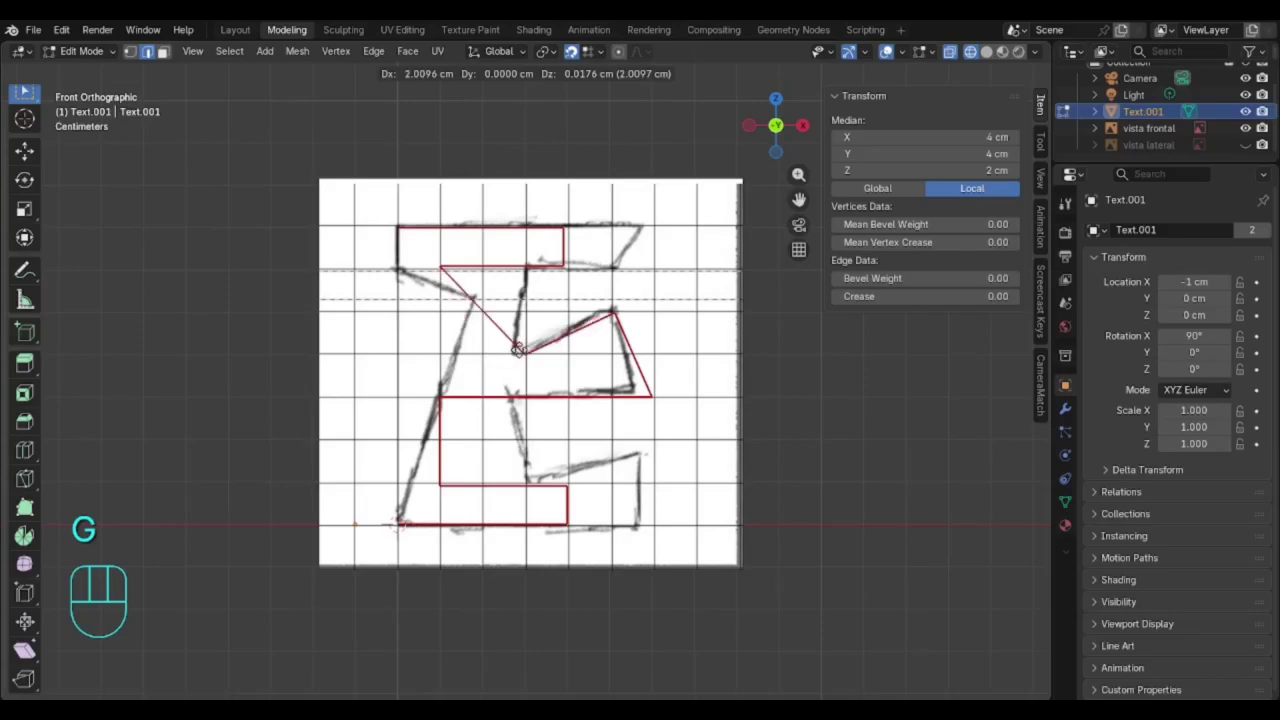
click(517, 349)
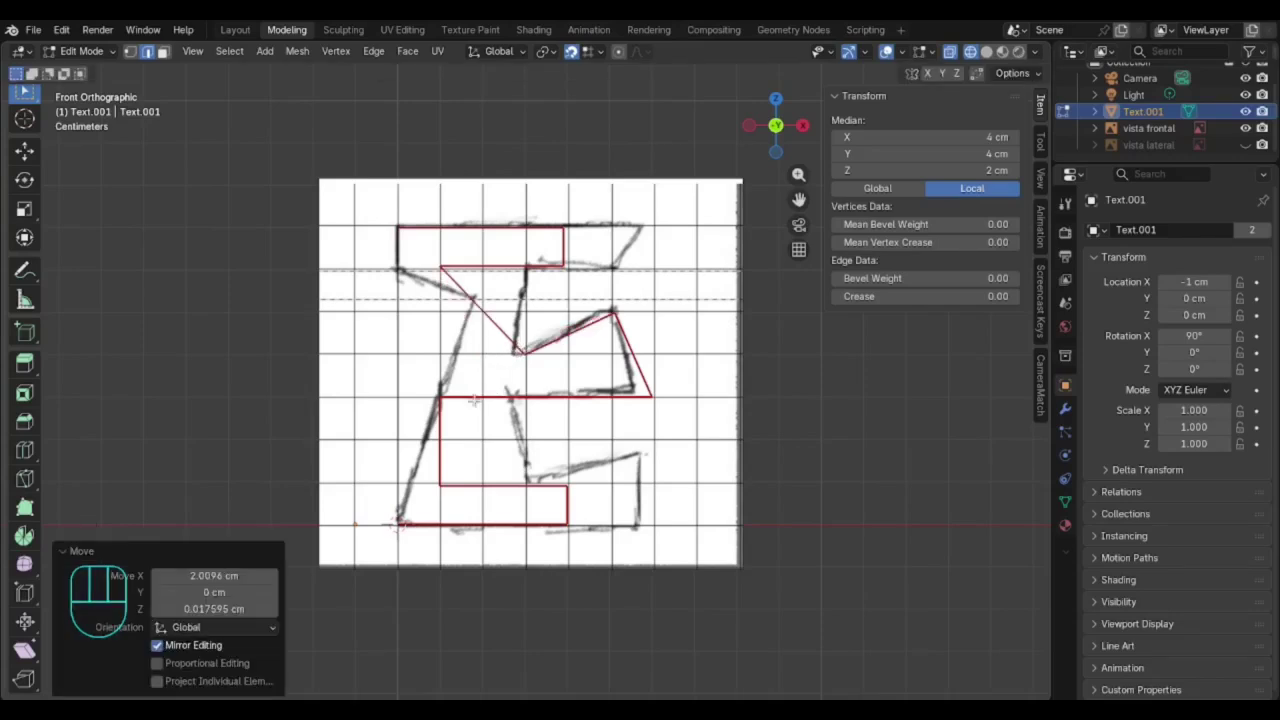
middle_drag(493, 296, 418, 258)
click(417, 258)
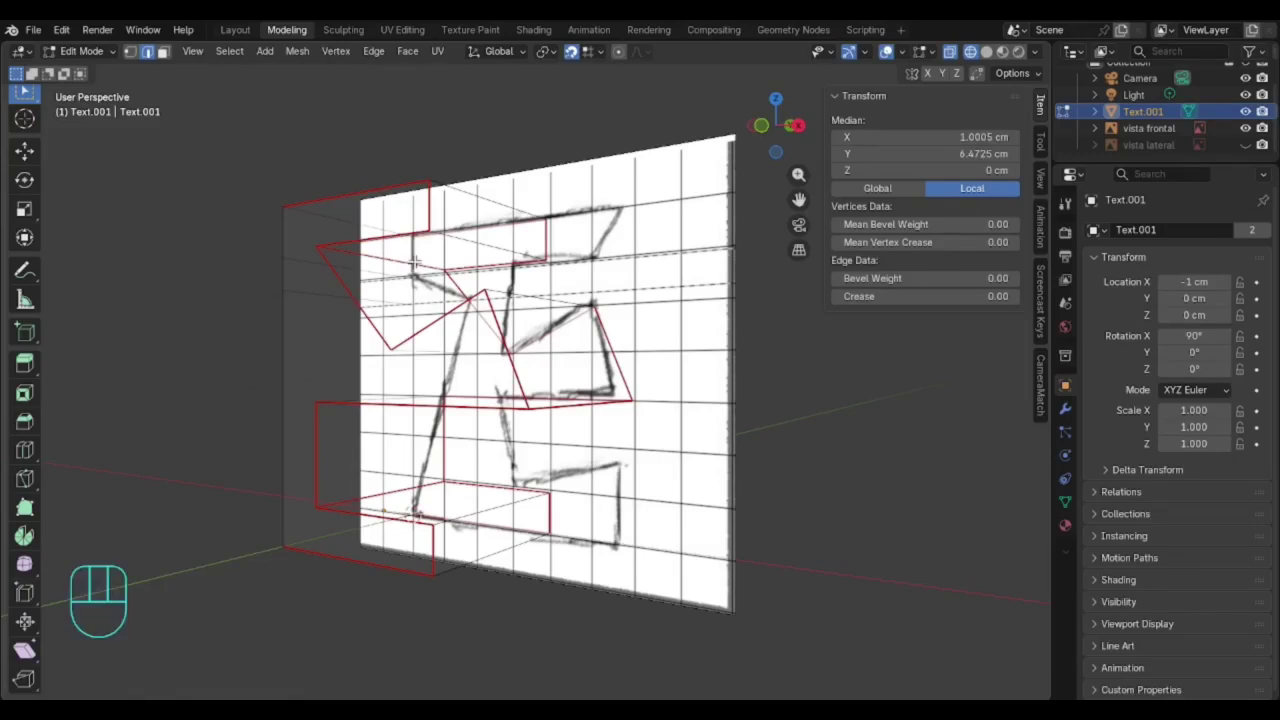
key(KP_1)
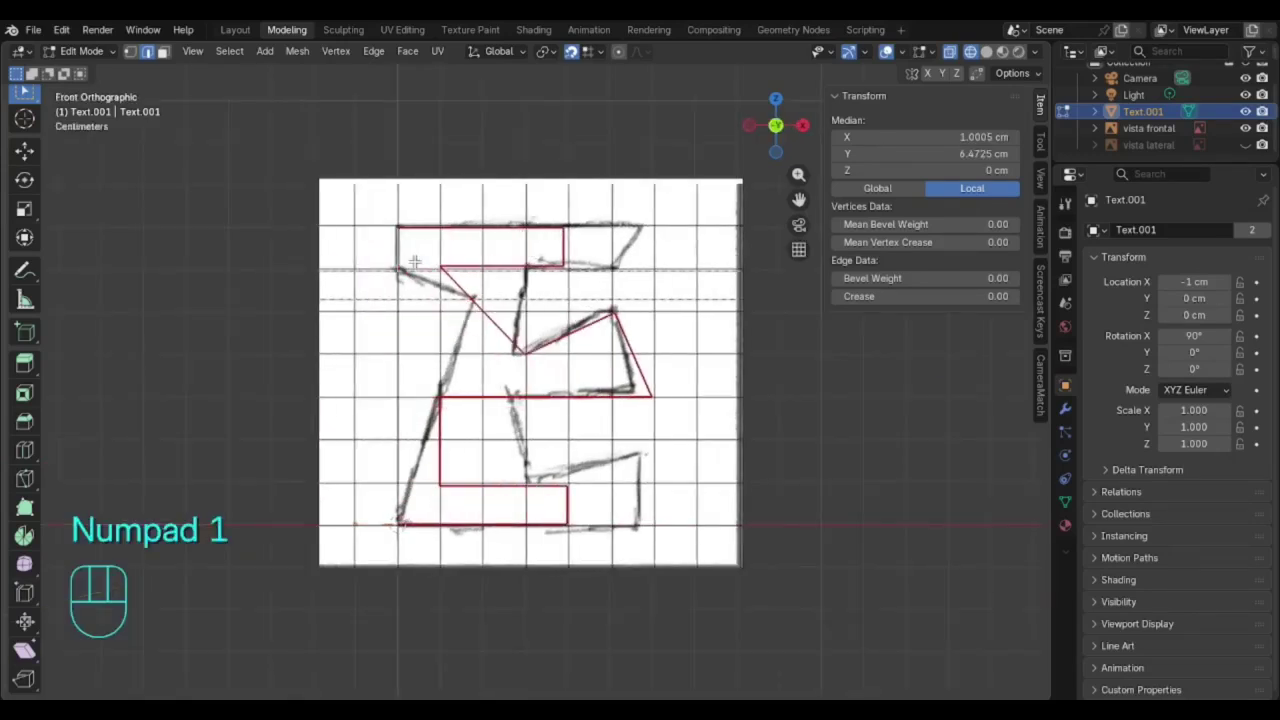
key(g)
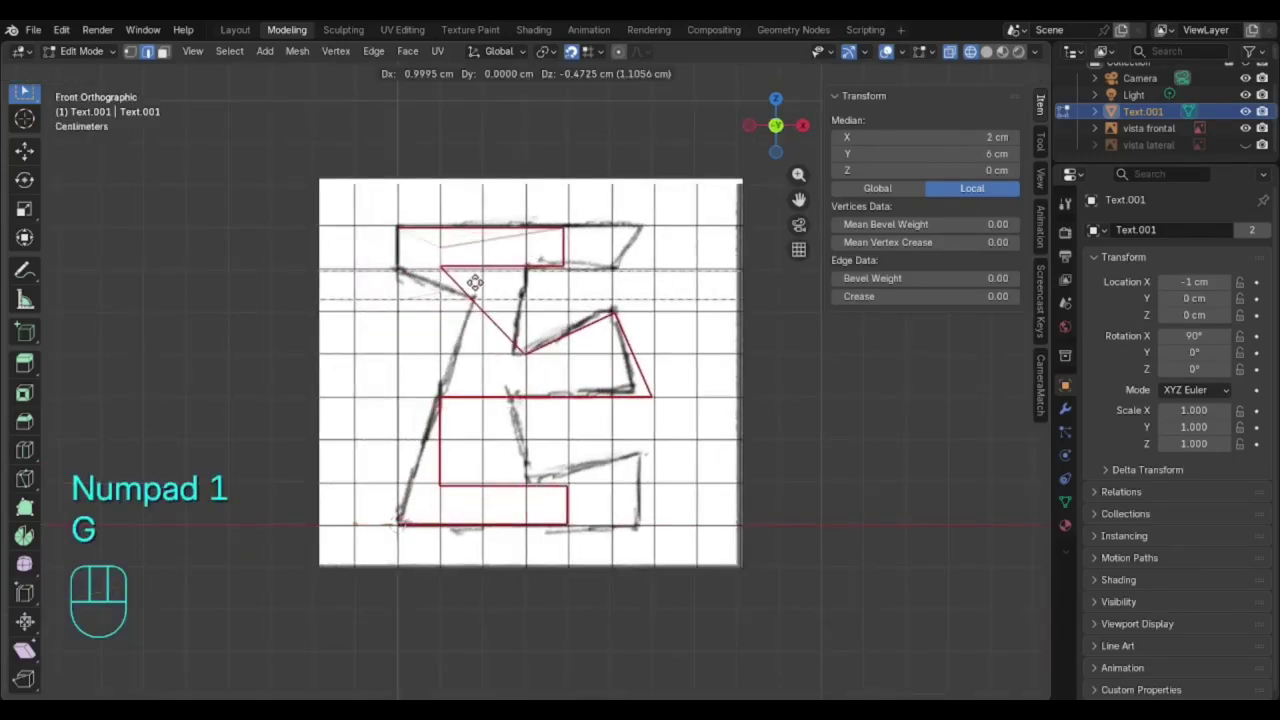
key(Escape)
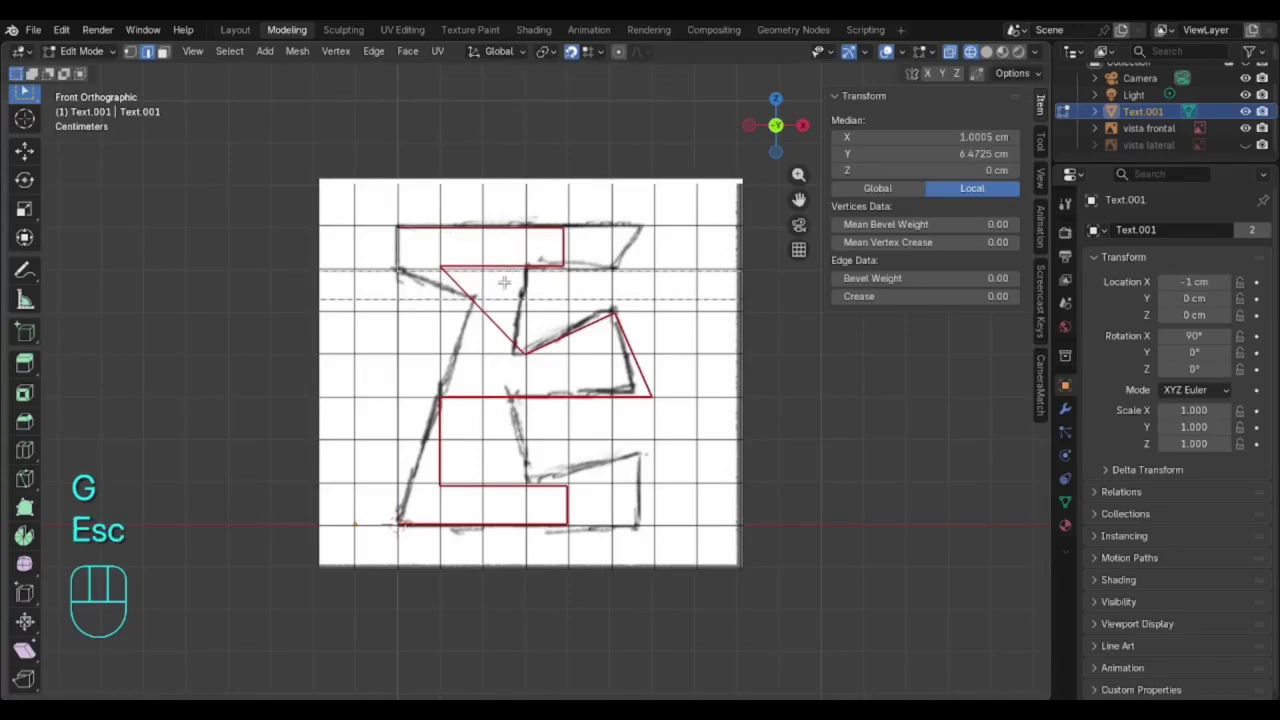
- Move the inner edge where the upper arm's underside meets the stem to local X 4 cm, Y 6 cm
middle_drag(535, 295, 497, 300)
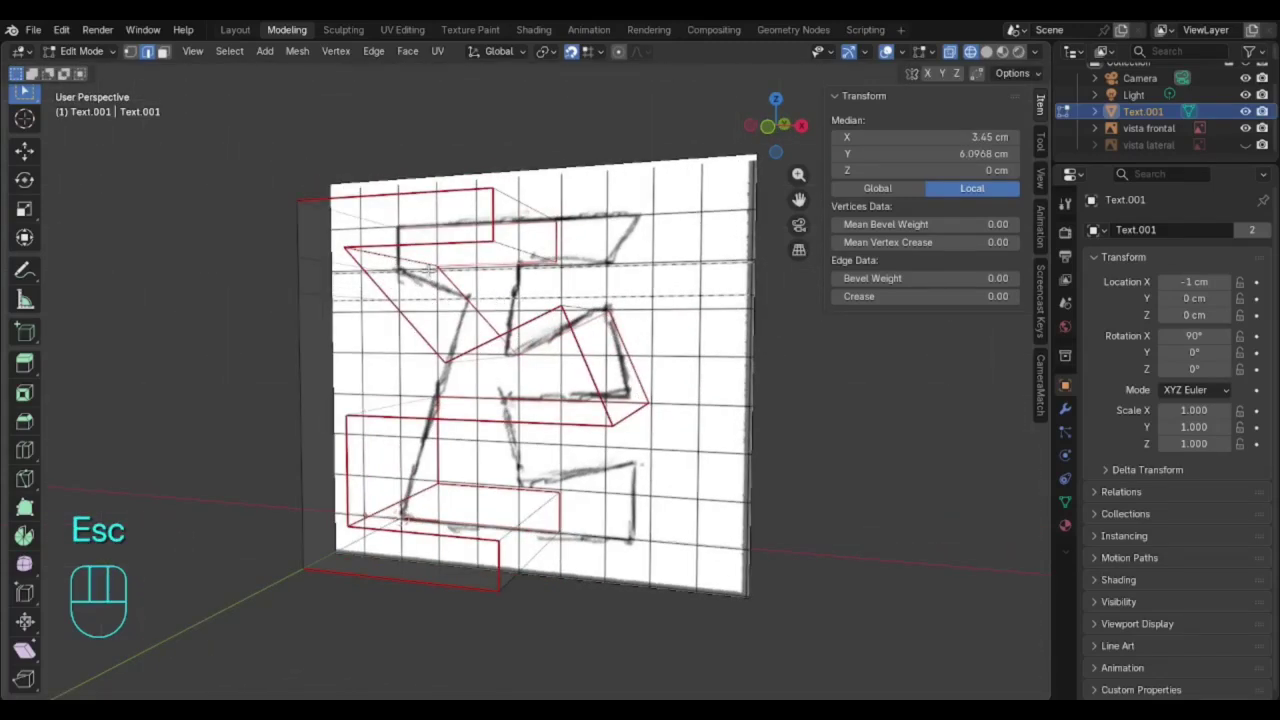
click(425, 259)
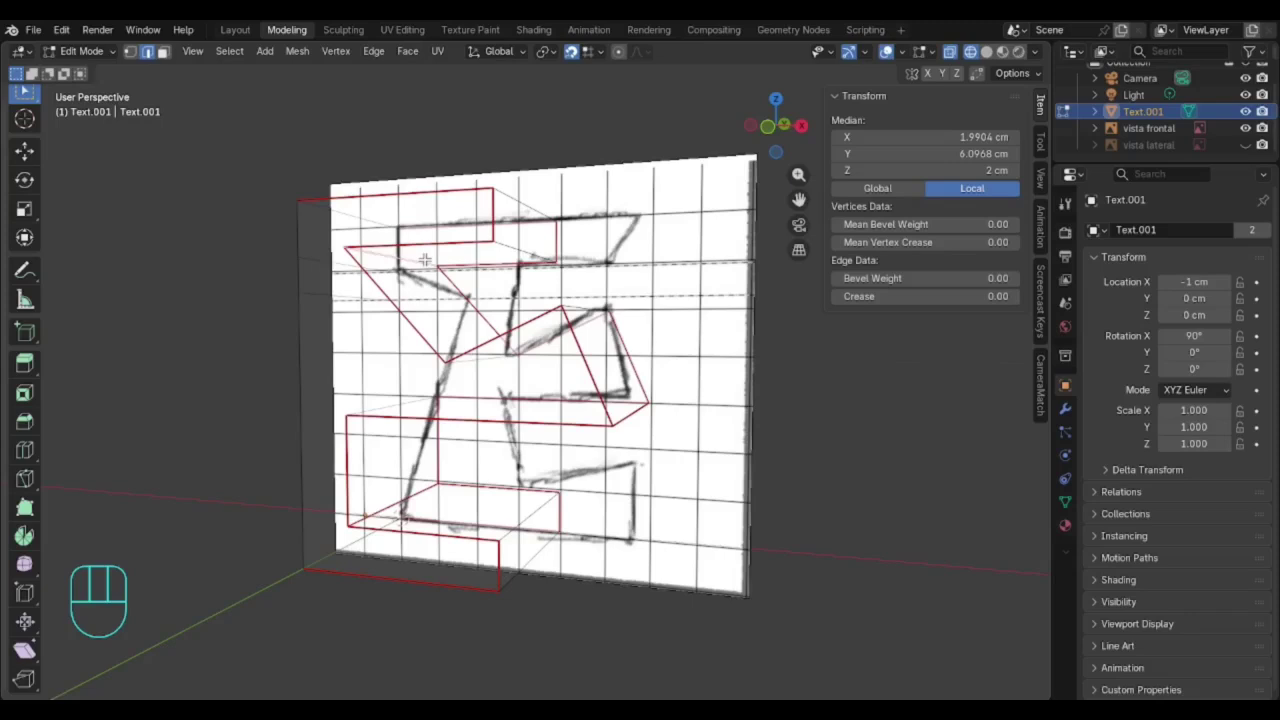
key(KP_1)
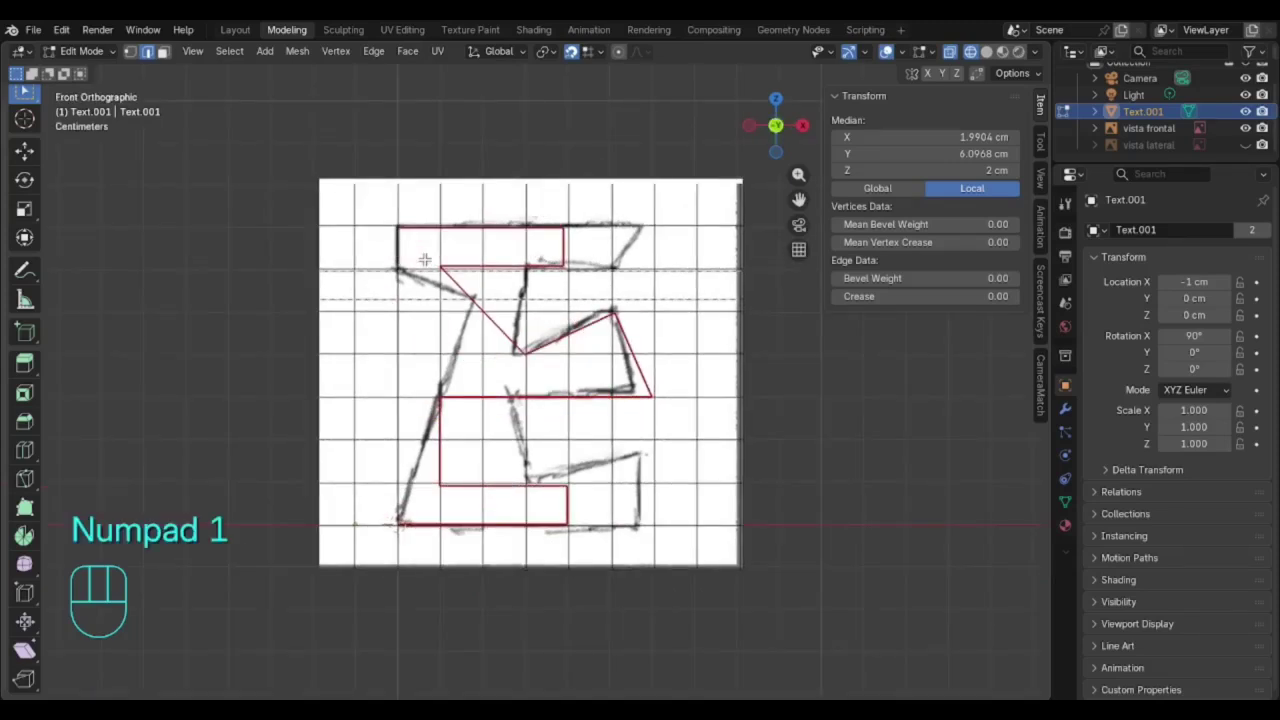
key(g)
click(538, 278)
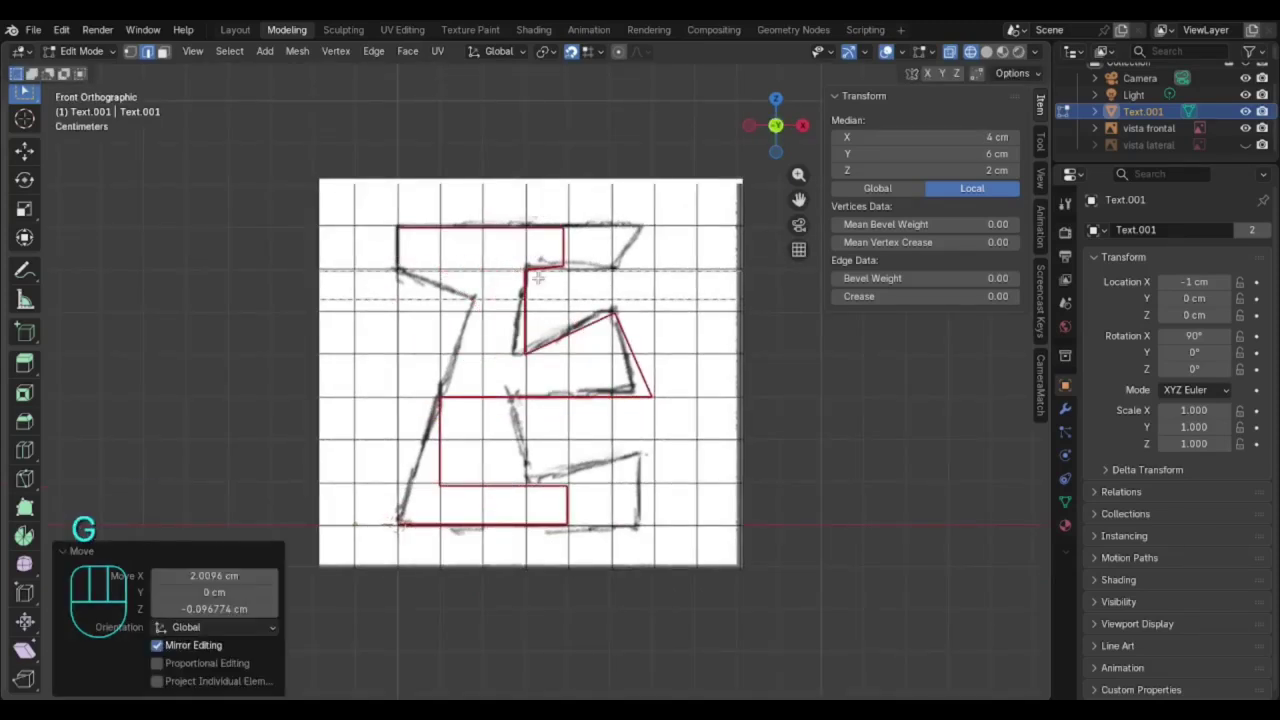
- Move the upper arm's lower tip edge to local X 6 cm, Y 6 cm over the front sketch
middle_drag(538, 278, 565, 277)
key(g)
key(KP_1)
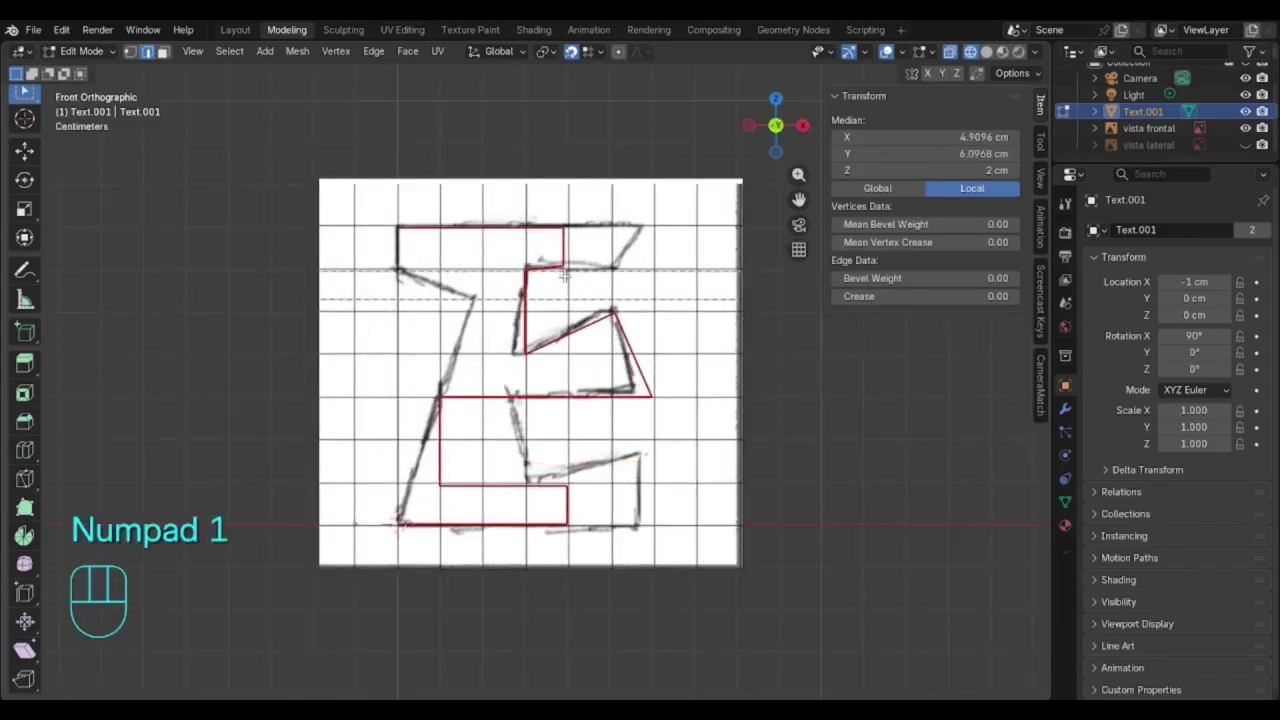
key(g)
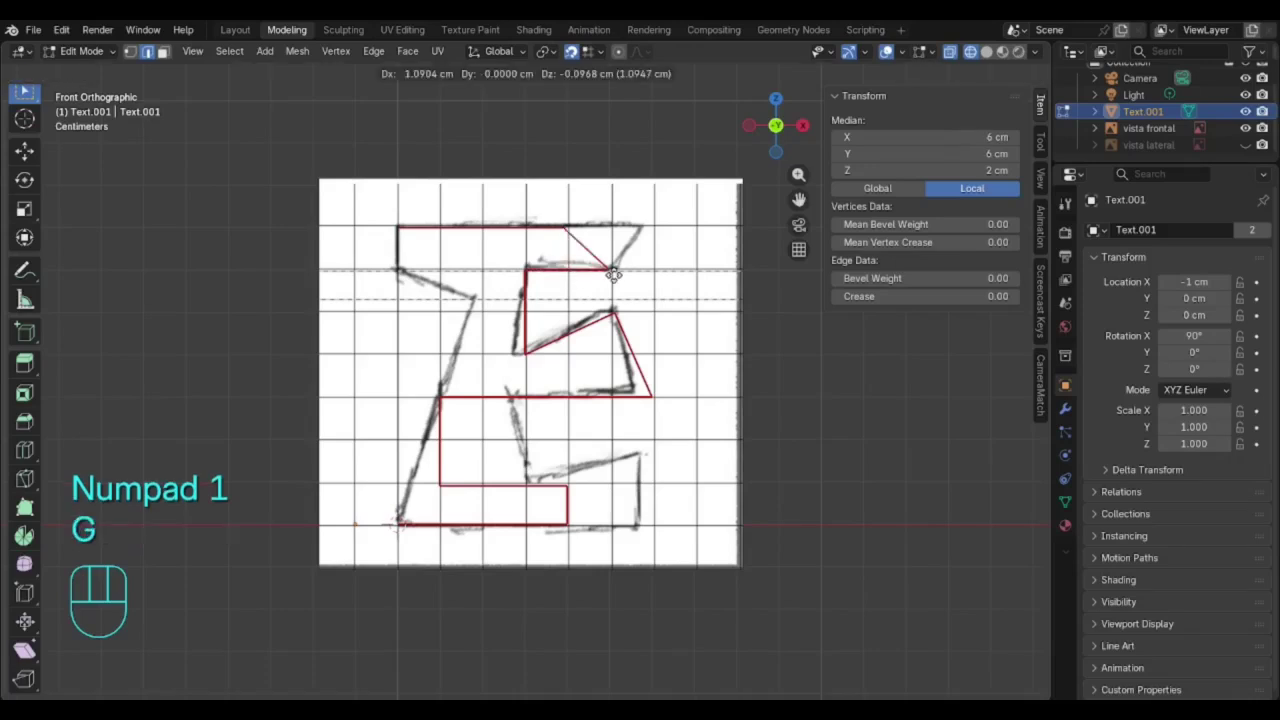
click(624, 275)
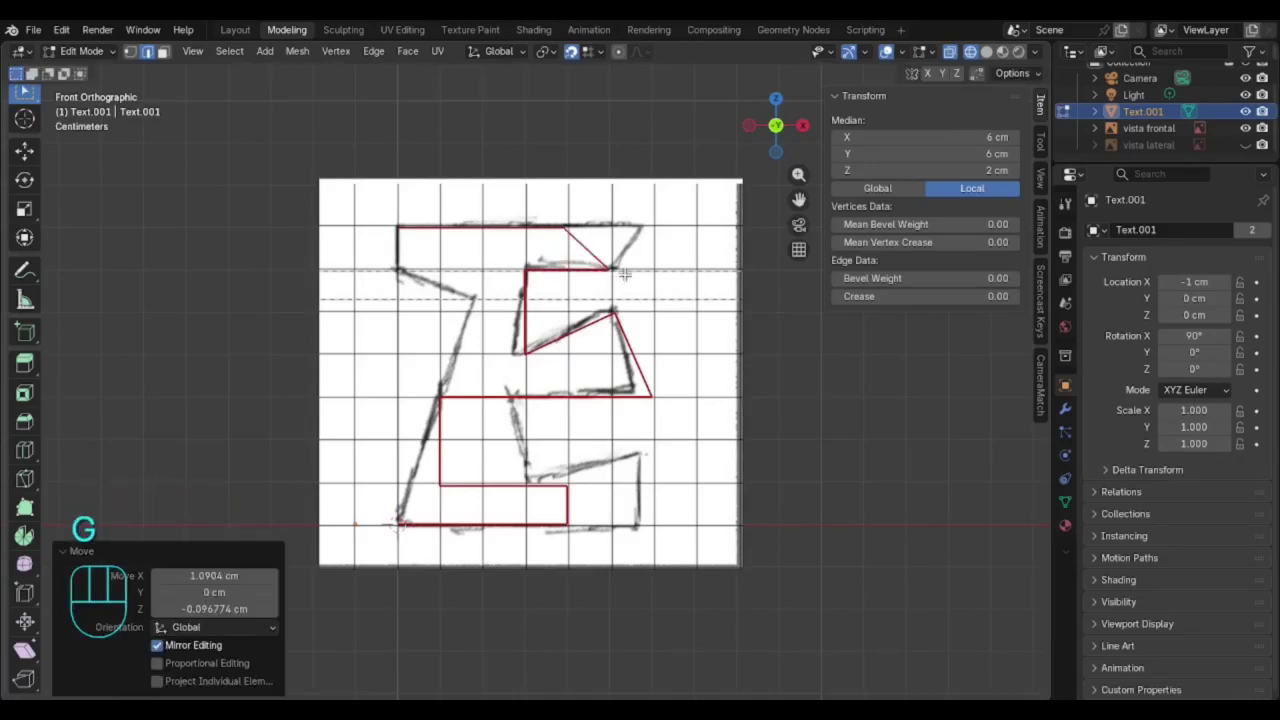
- Extend the upper arm's top tip edge to local X 7 cm, keeping it at Y 7 cm
middle_drag(601, 245, 539, 247)
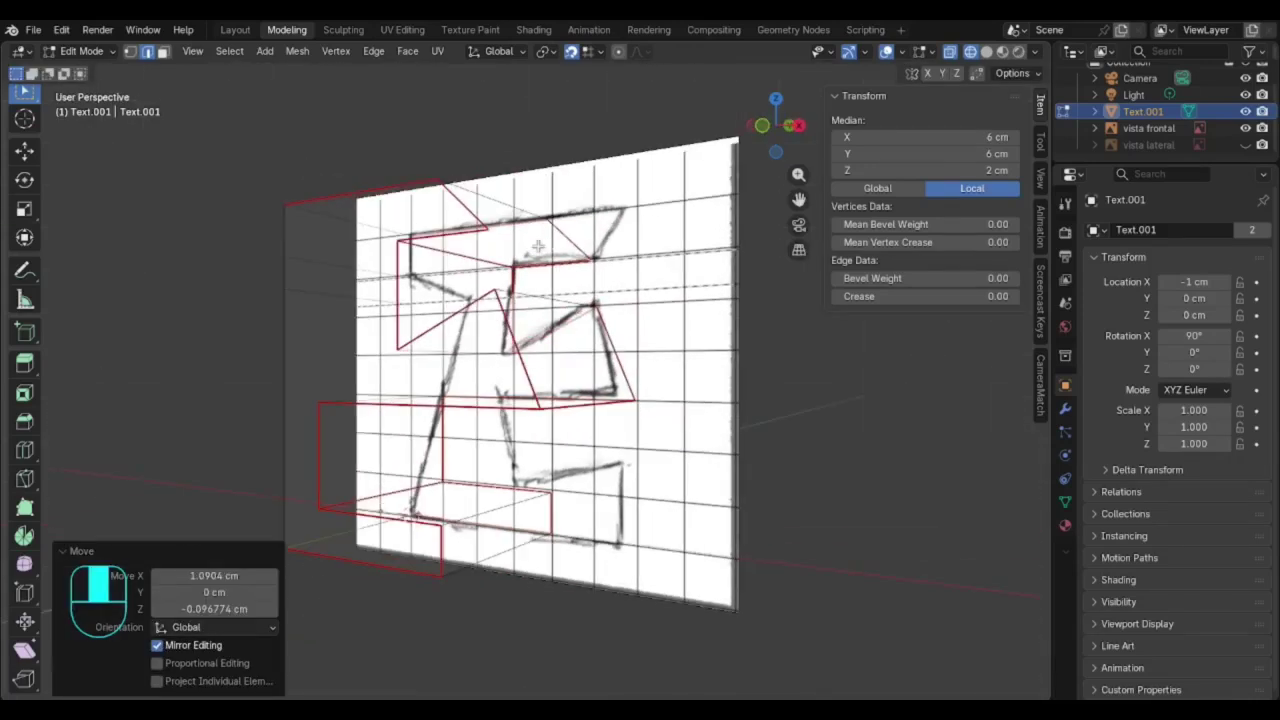
key(ctrl+z)
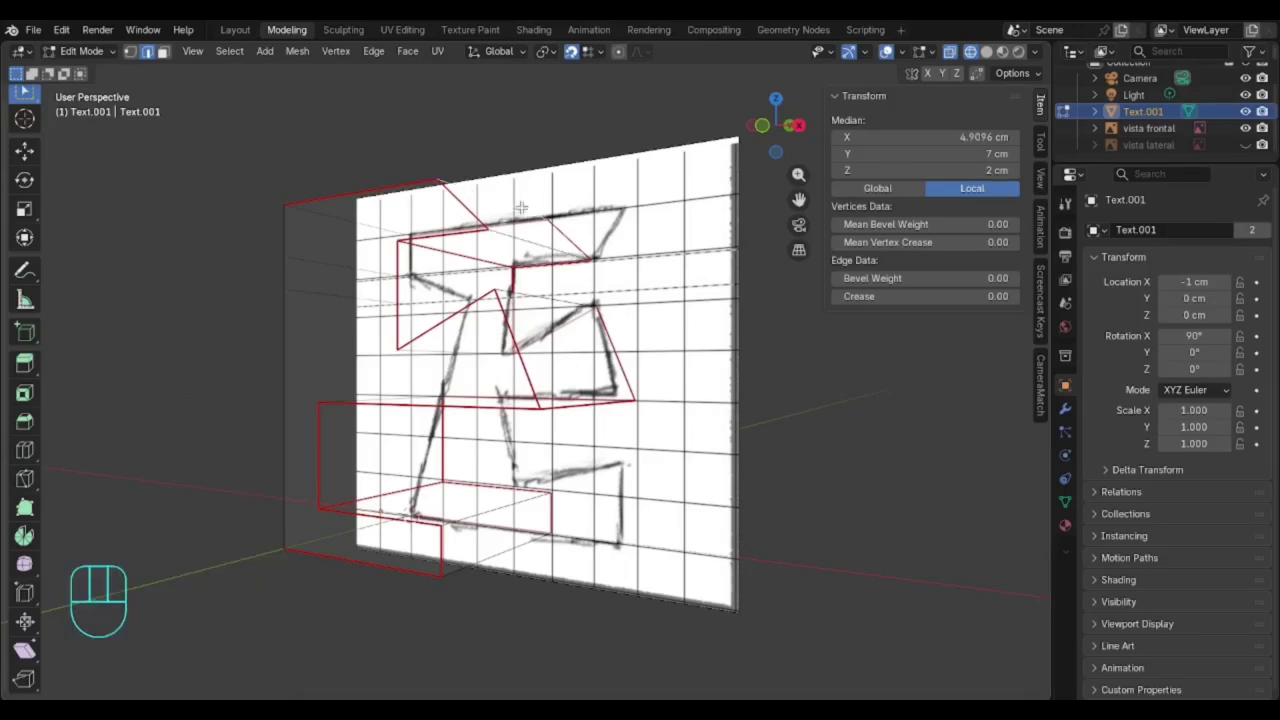
key(KP_1)
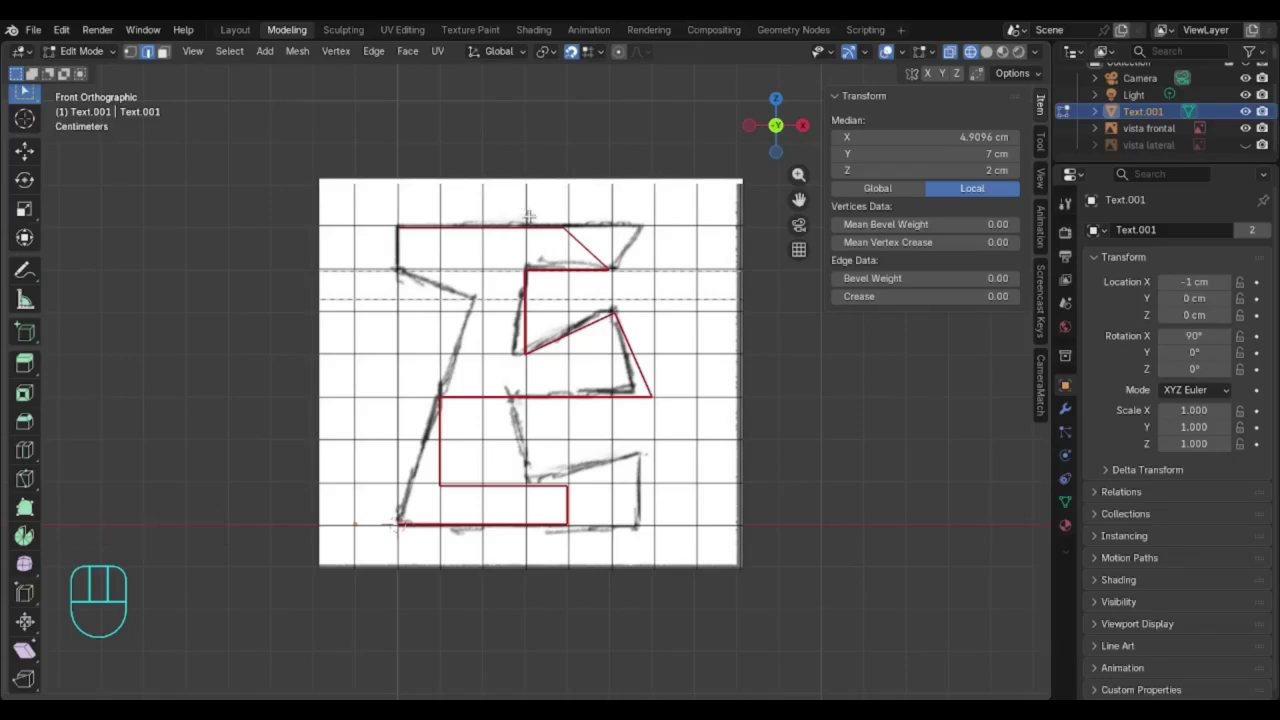
key(g)
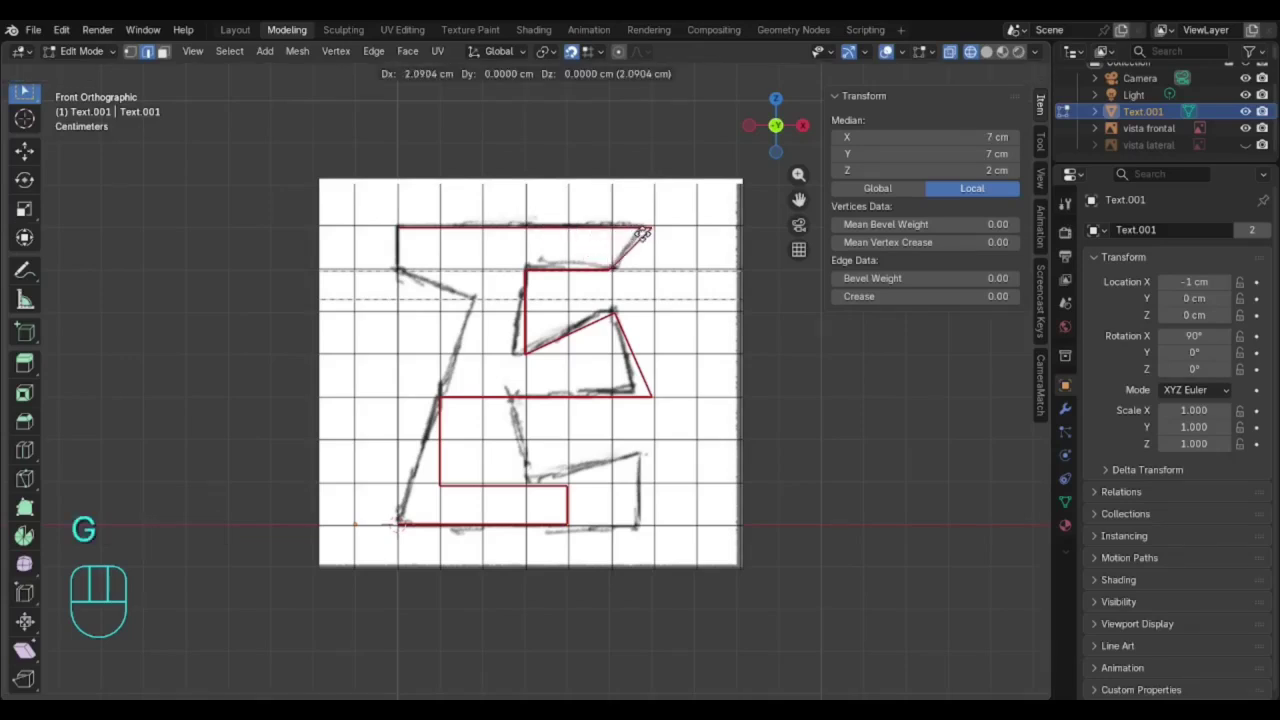
click(643, 233)
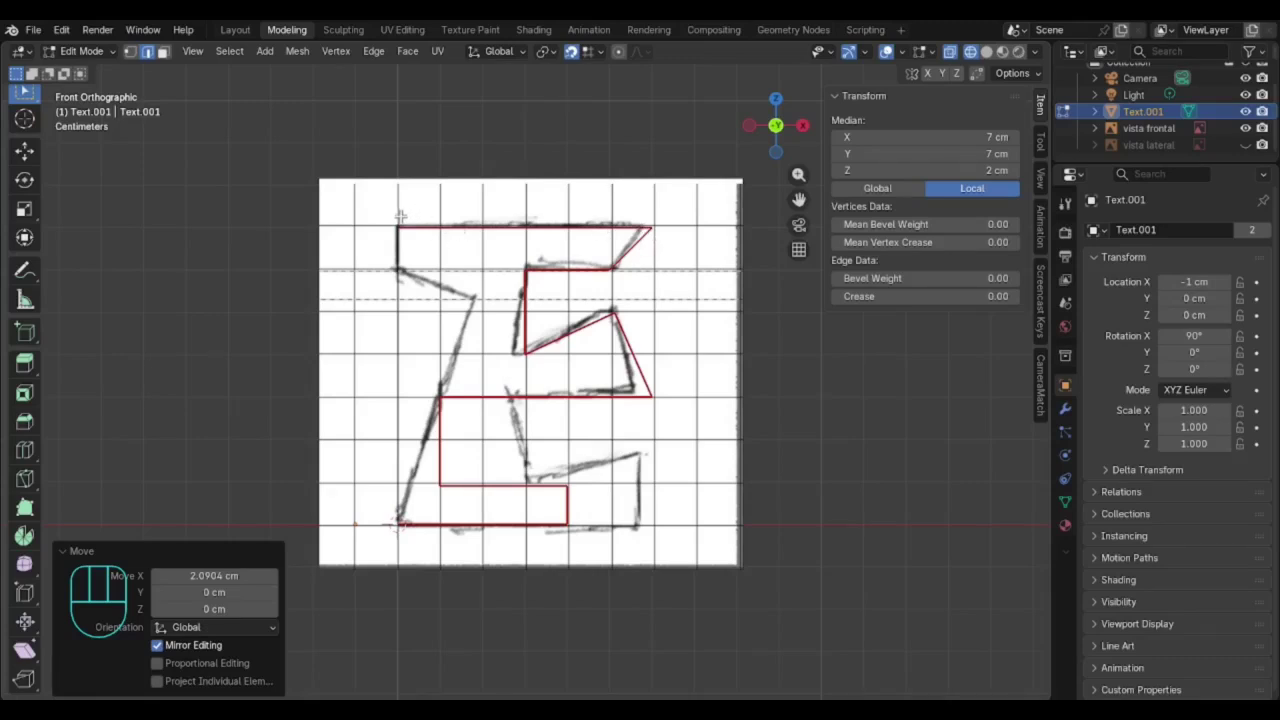
- Snap the letter's outer top edge on the stem side to local X 1 cm, Y 7 cm
middle_drag(400, 216, 421, 188)
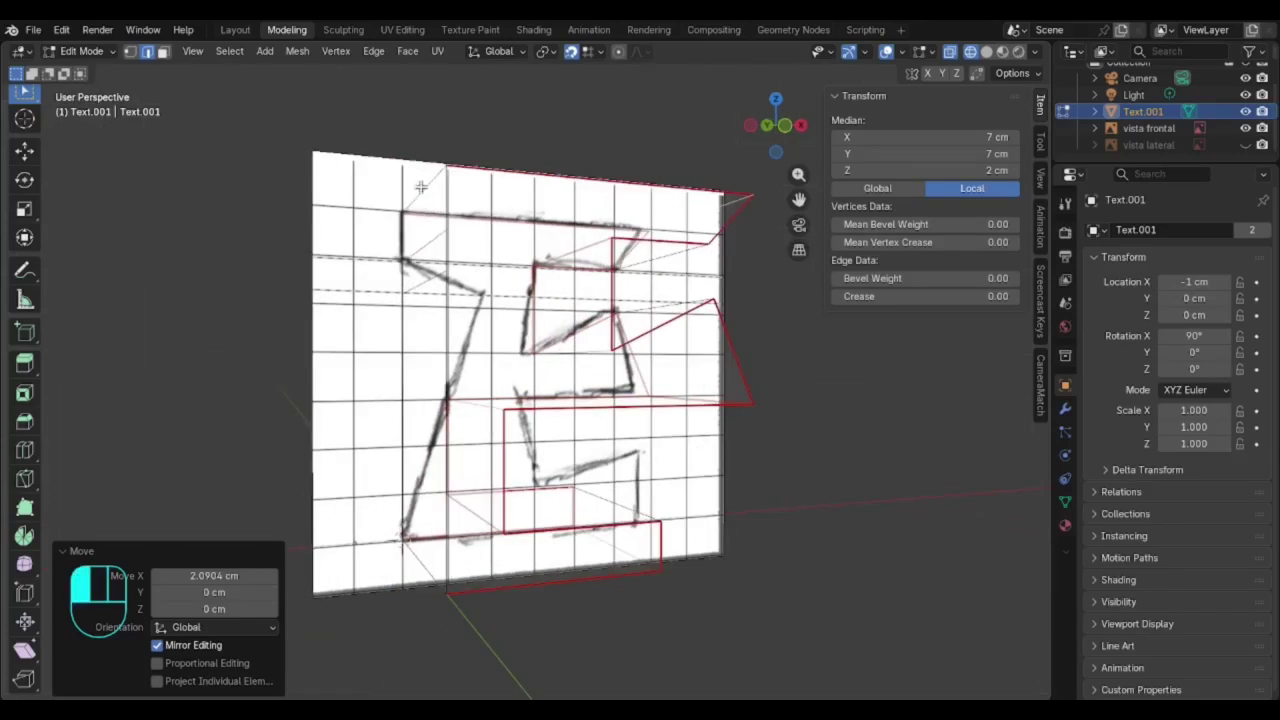
click(421, 188)
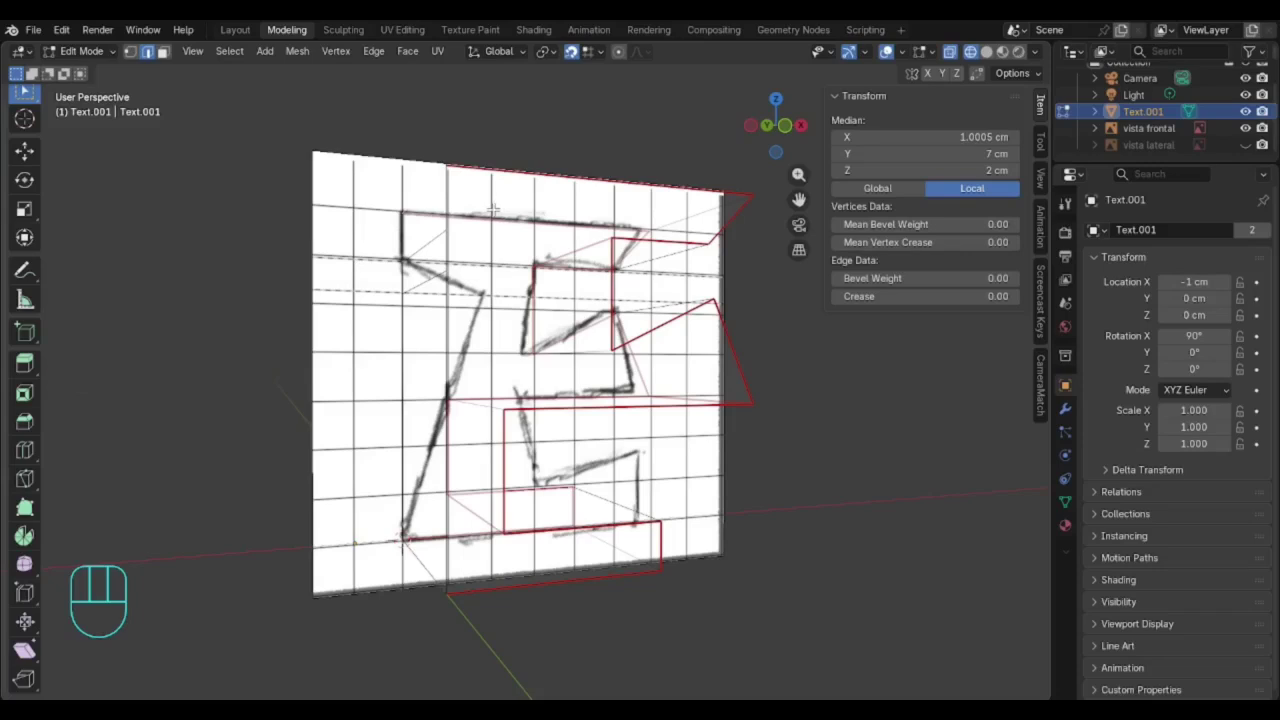
key(KP_1)
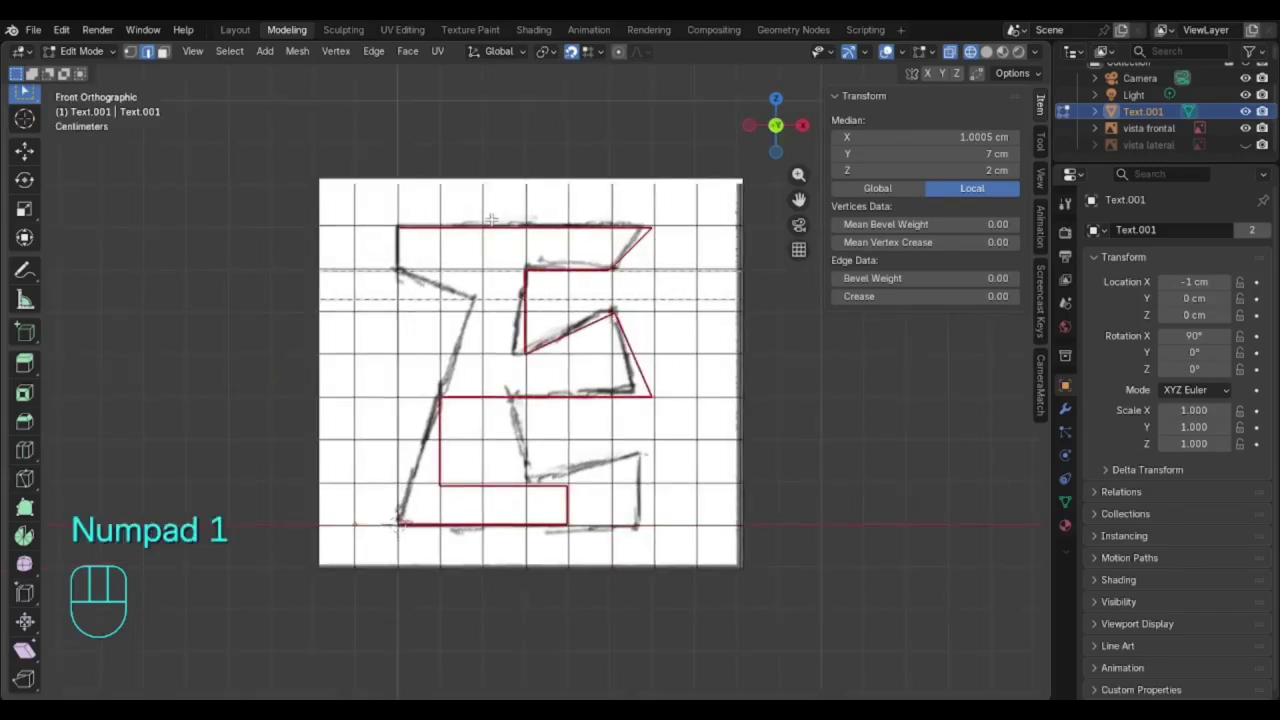
key(g)
click(394, 219)
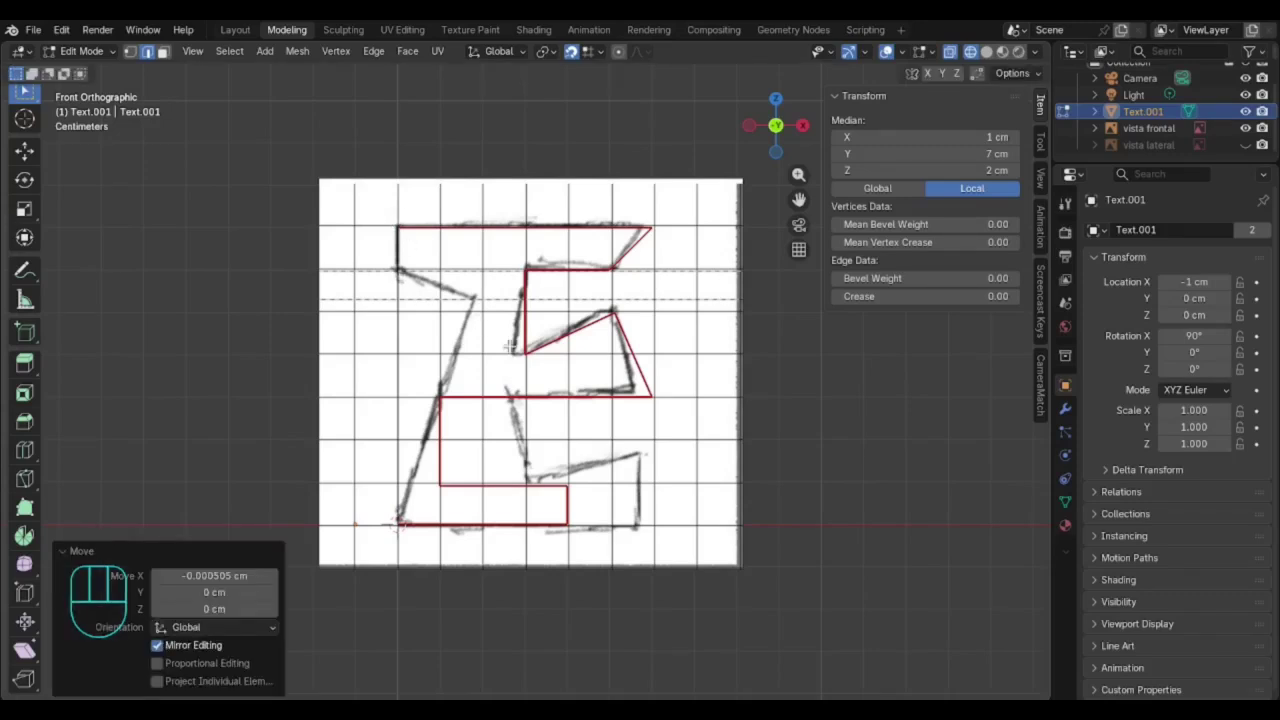
- Move the bottom arm's upper tip edge to the sketched corner at about local X 6.6 cm, Y 1.7 cm
scroll(505, 340, up, 3)
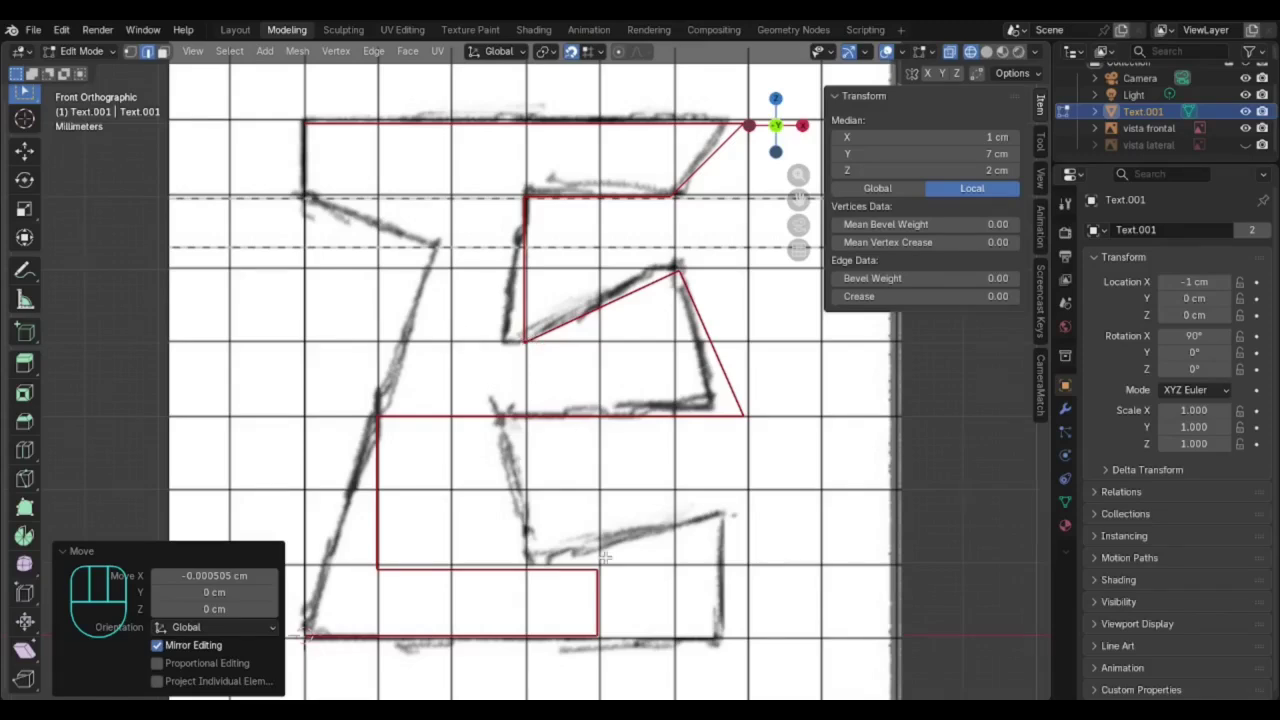
middle_drag(605, 557, 552, 522)
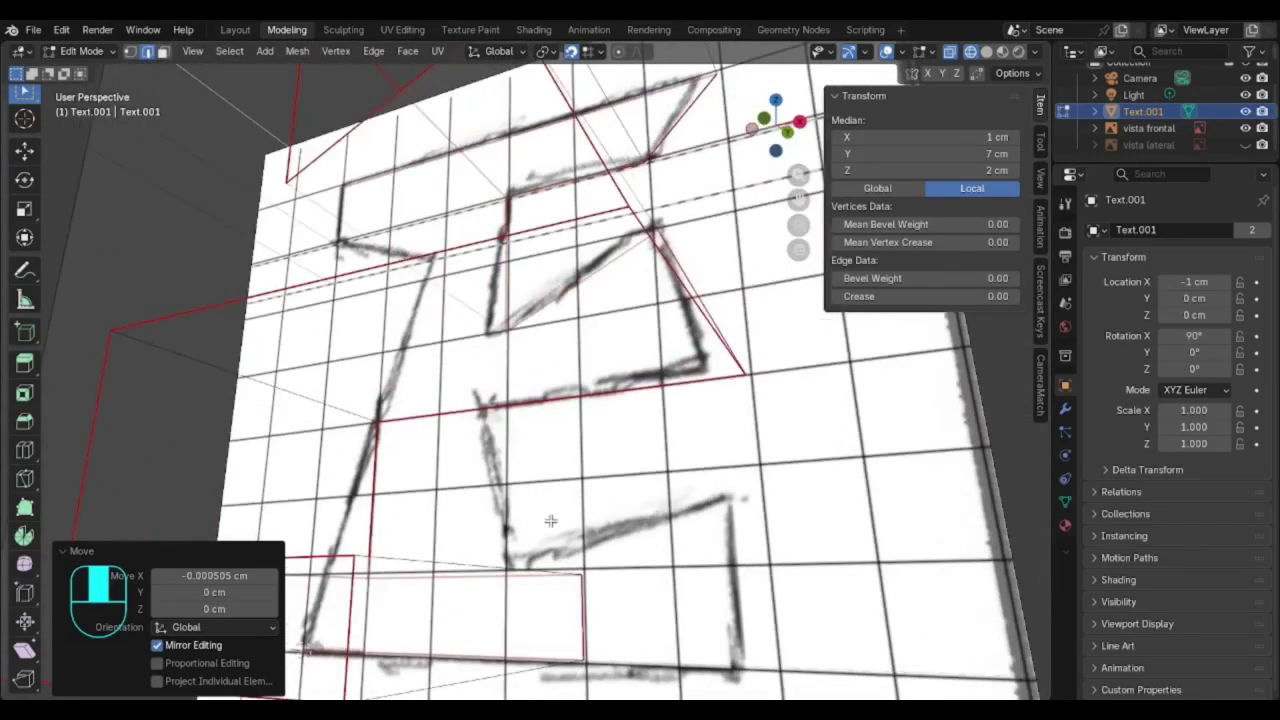
click(490, 567)
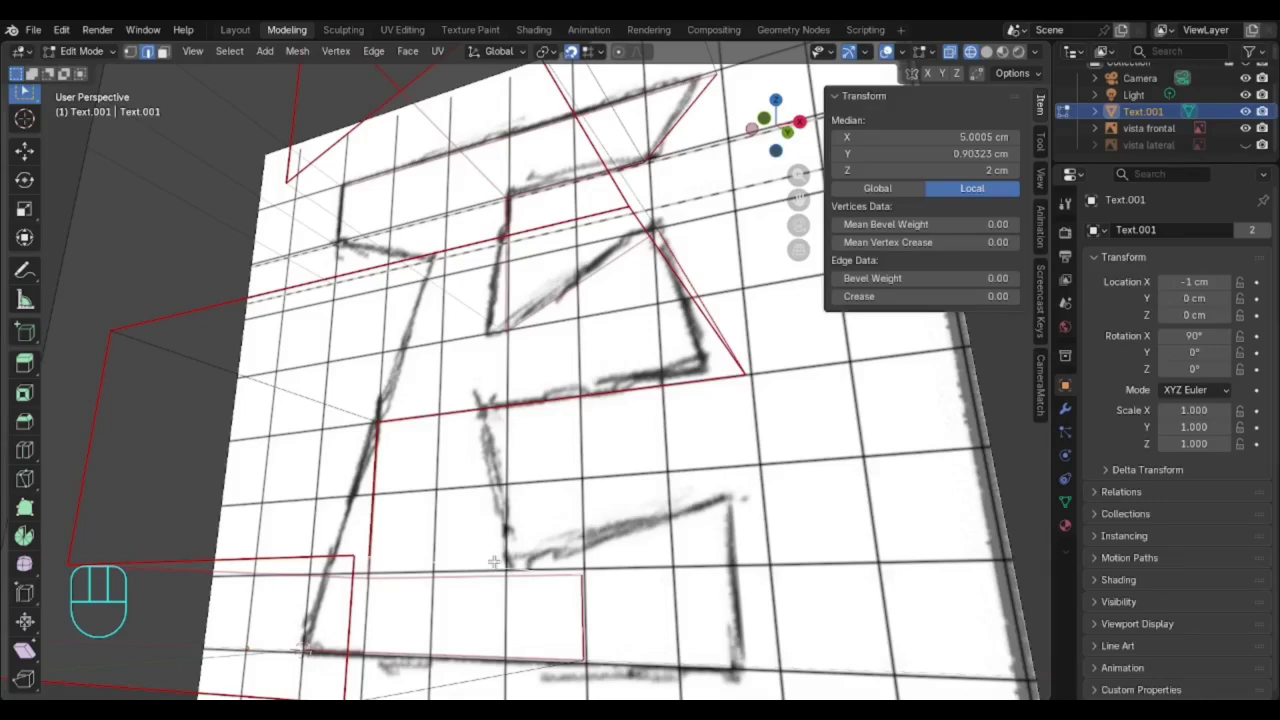
scroll(496, 560, down, 2)
middle_drag(511, 497, 578, 521)
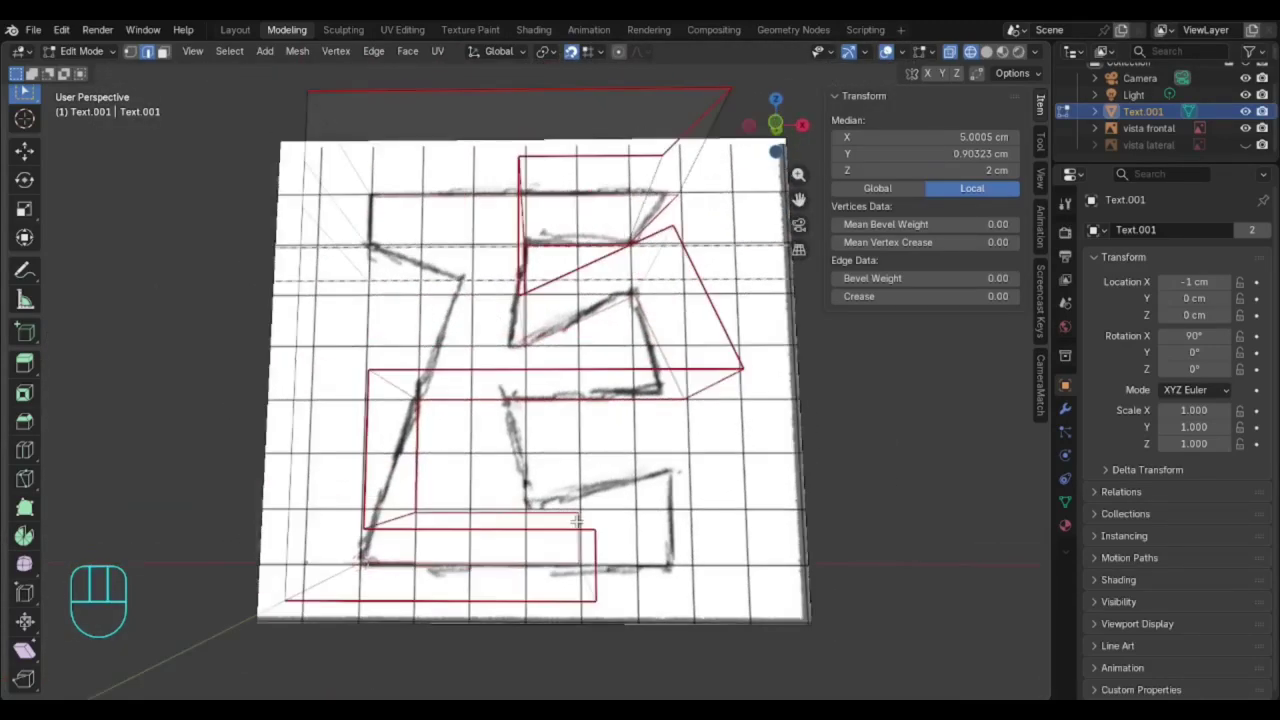
key(KP_1)
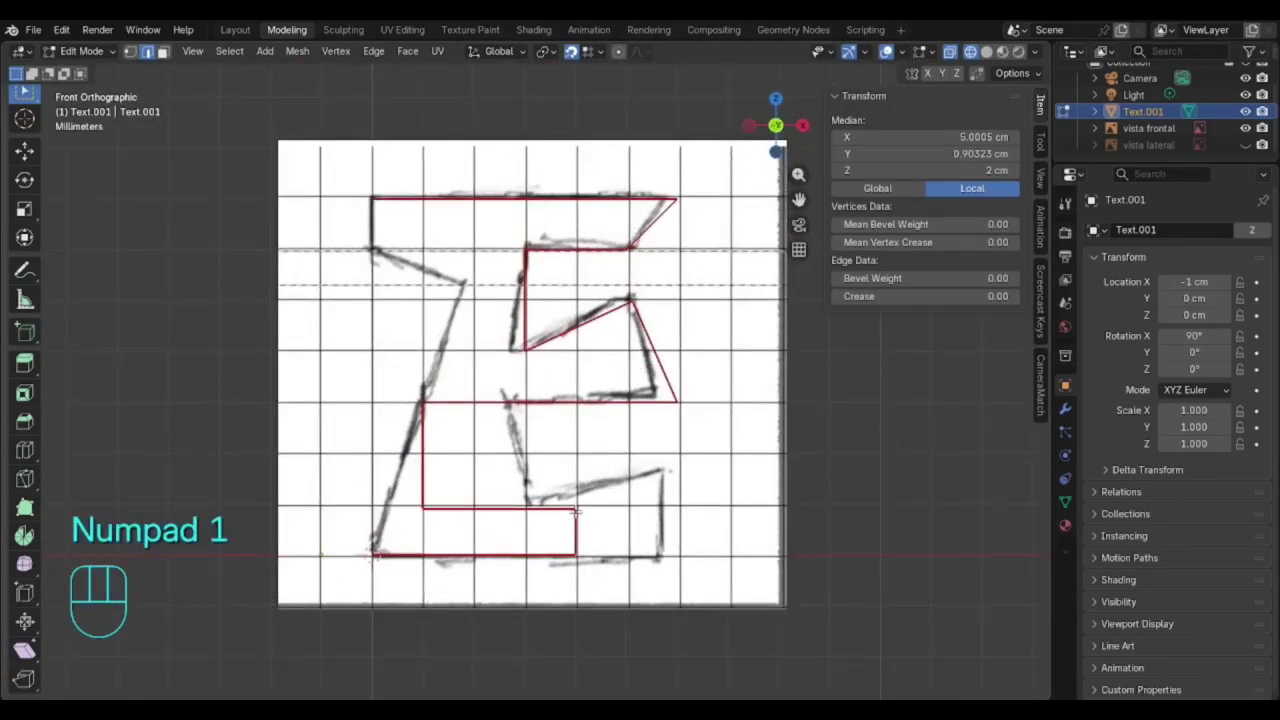
key(g)
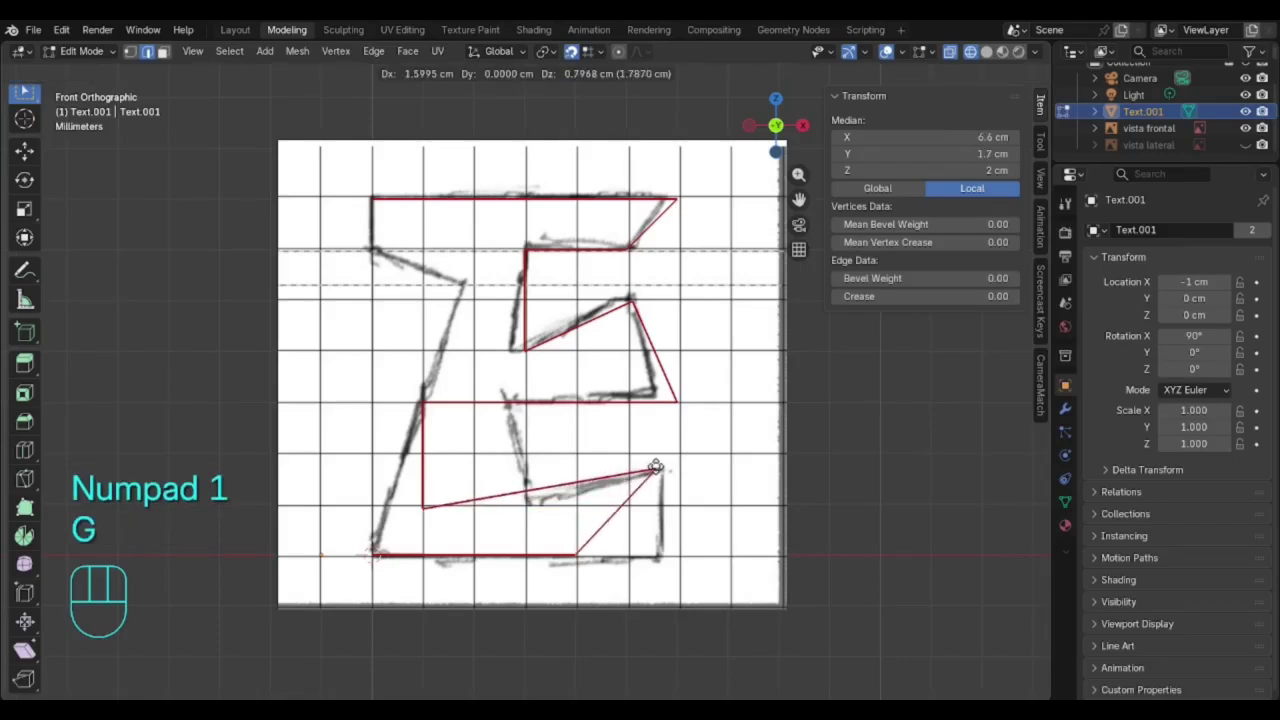
- Move the two outer edges of the letter's lower arm onto the sketch, at local X 6.7 cm with Y 1.7 cm and 0 cm
click(660, 467)
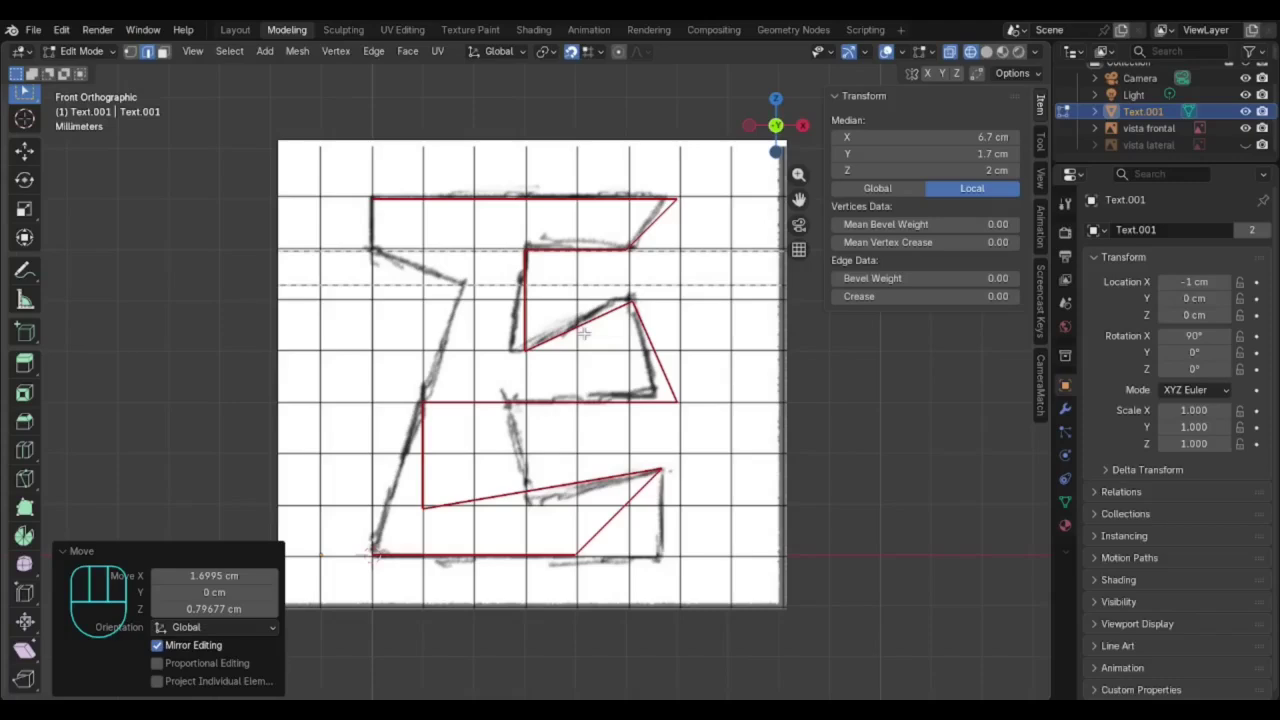
middle_drag(660, 523, 605, 502)
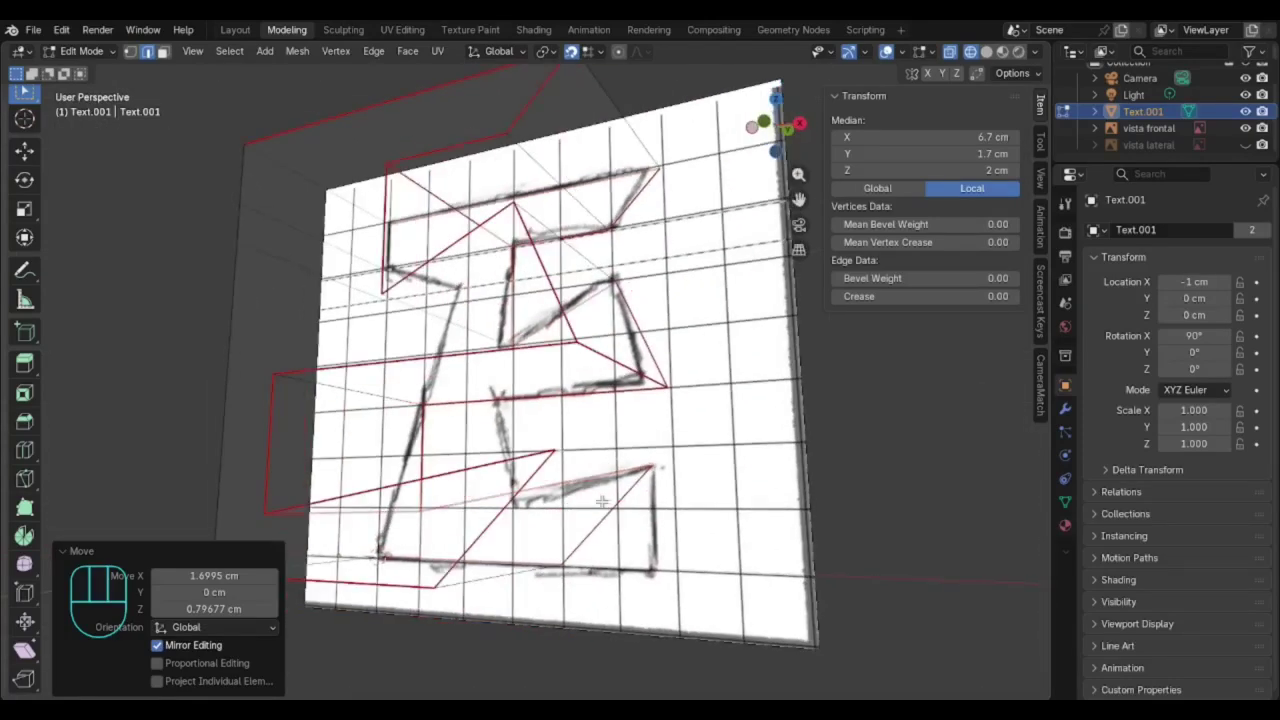
click(508, 580)
key(KP_1)
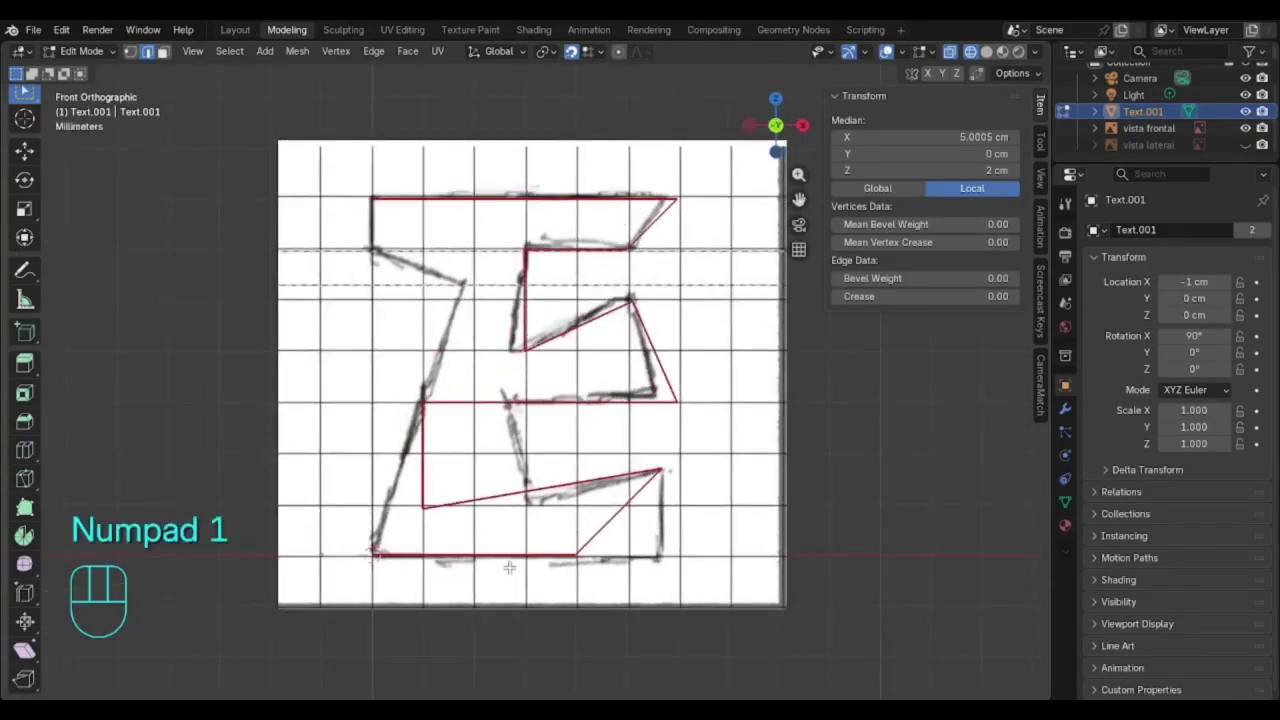
key(g)
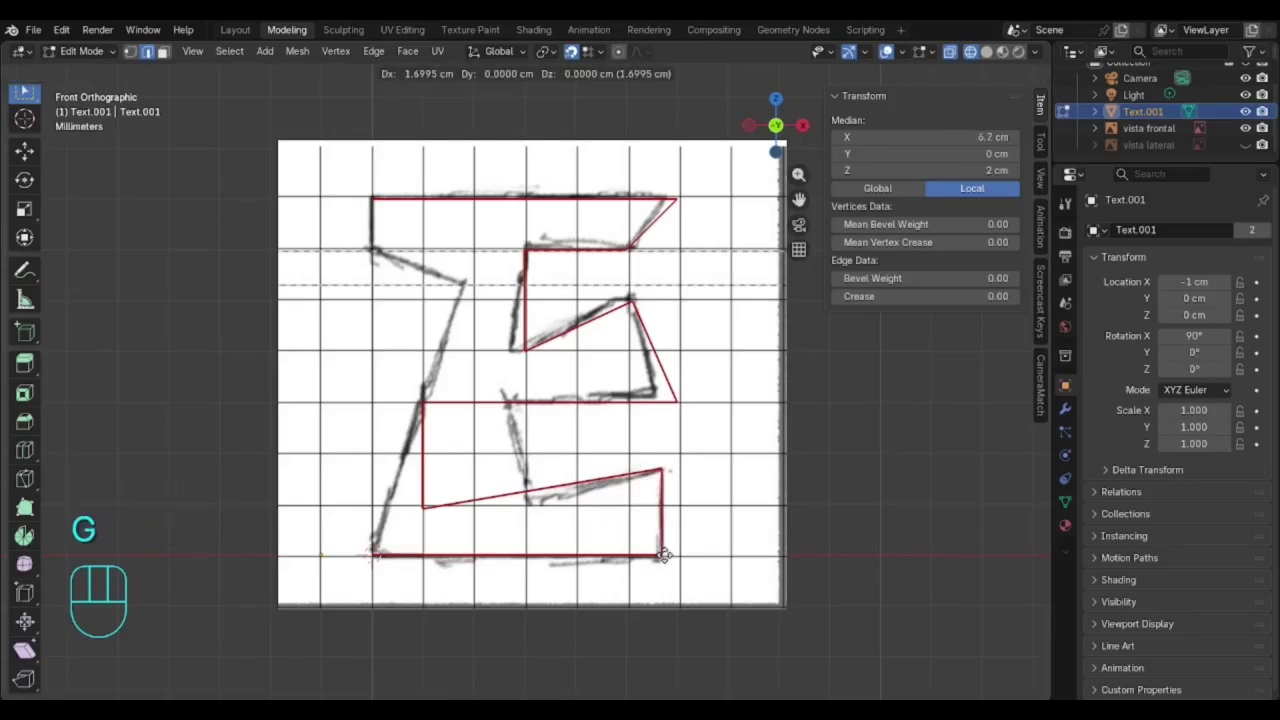
click(661, 553)
- Move the edge at the letter's lower-left corner onto the sketched corner, at local X 1 cm, Y -0.1 cm
middle_drag(372, 548, 507, 535)
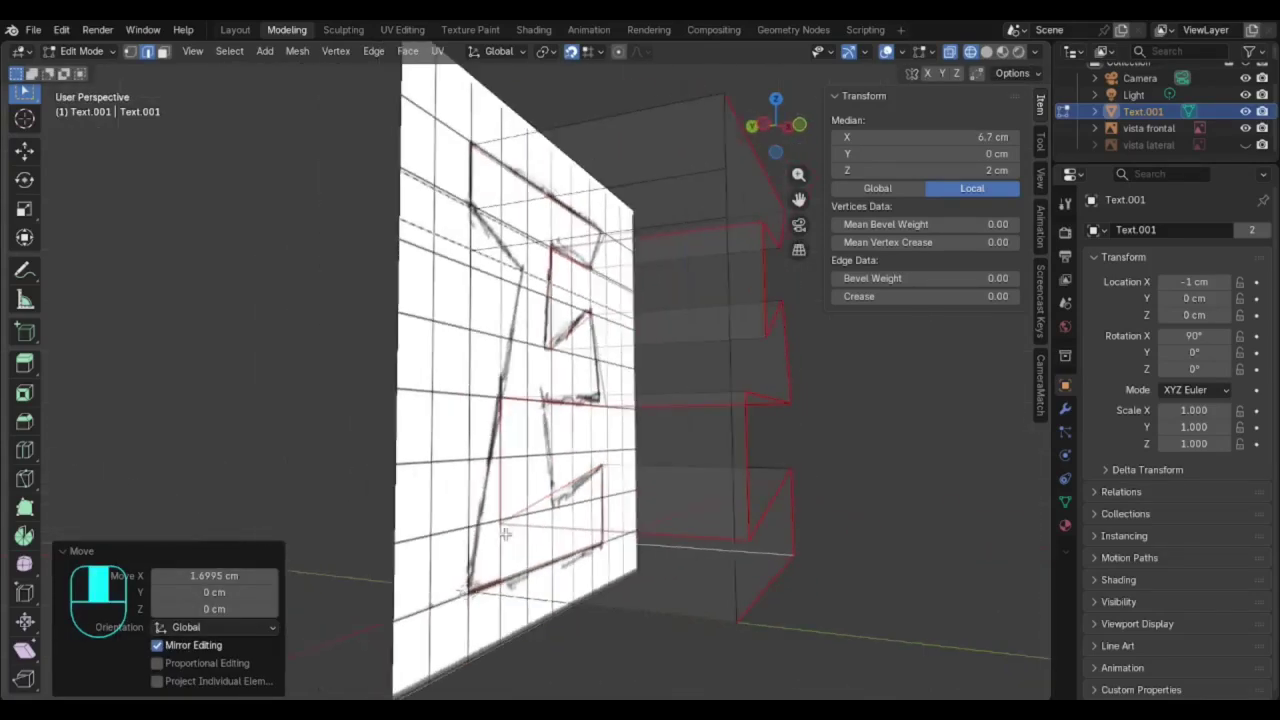
click(564, 601)
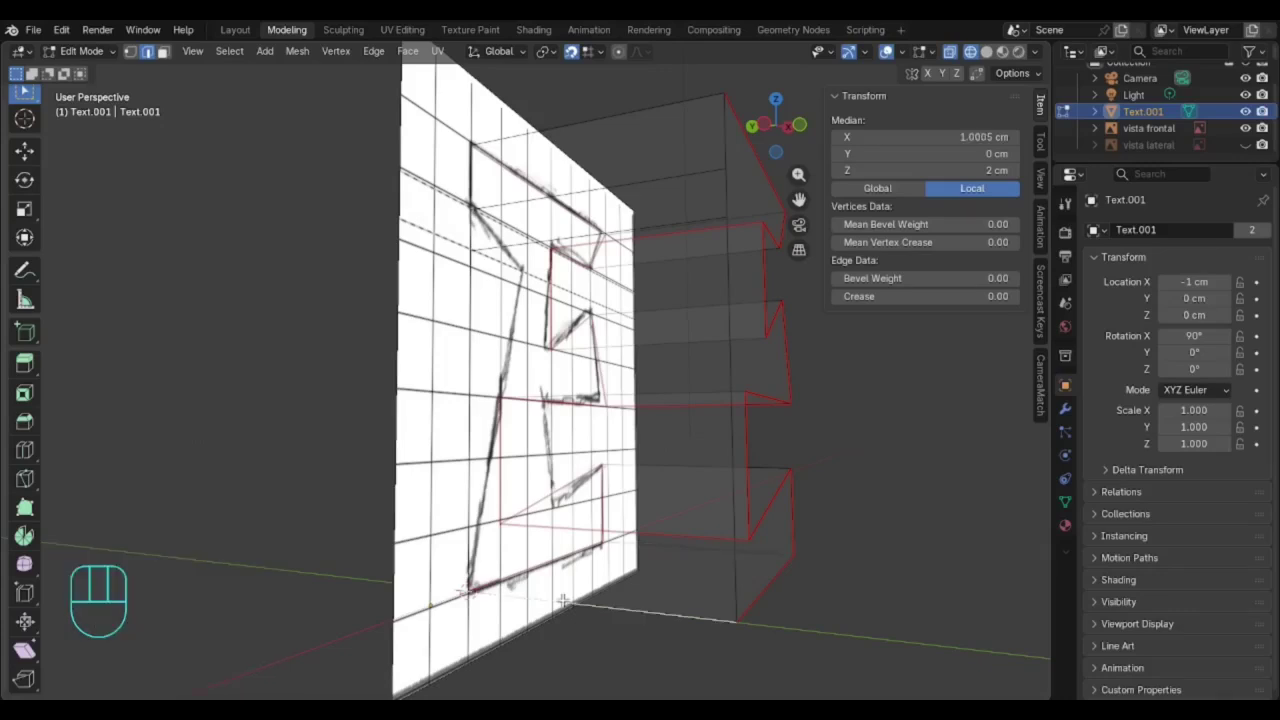
key(KP_1)
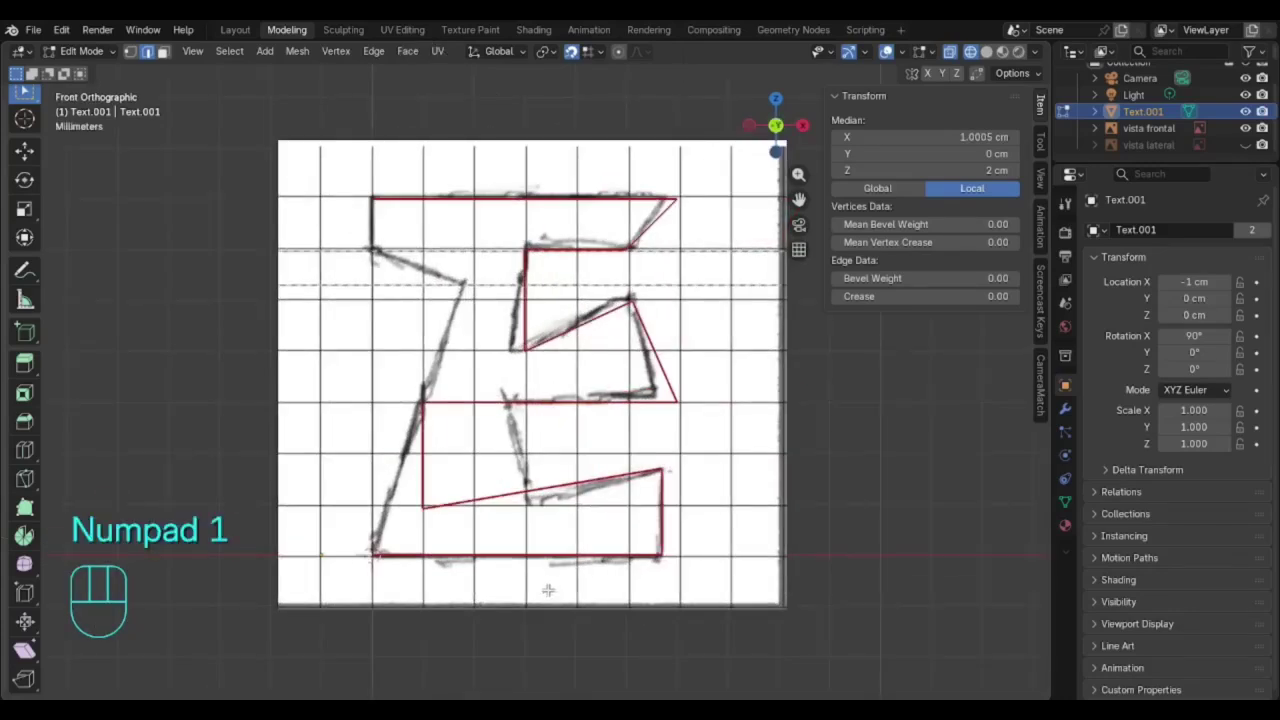
key(g)
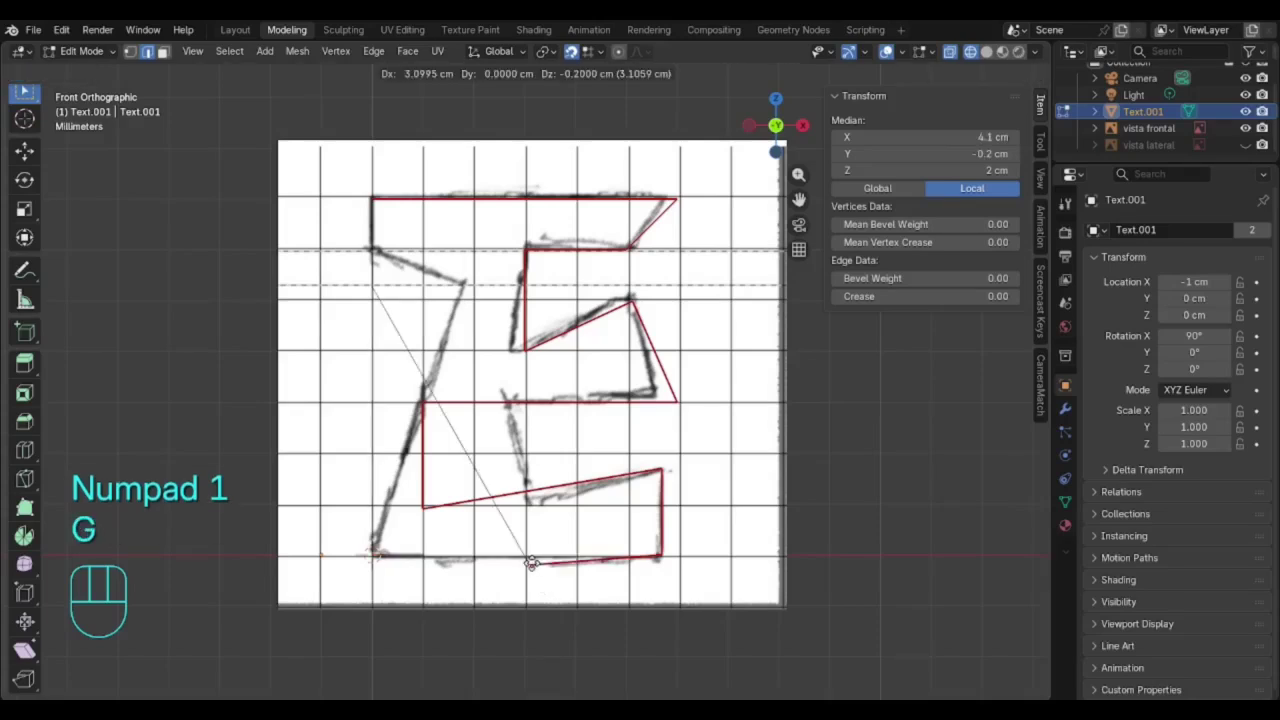
click(372, 558)
- Move the inner edge where the lower arm meets the stem onto the sketch, at local X 4.1 cm, Y 1 cm
middle_drag(366, 298, 418, 307)
middle_drag(500, 323, 448, 336)
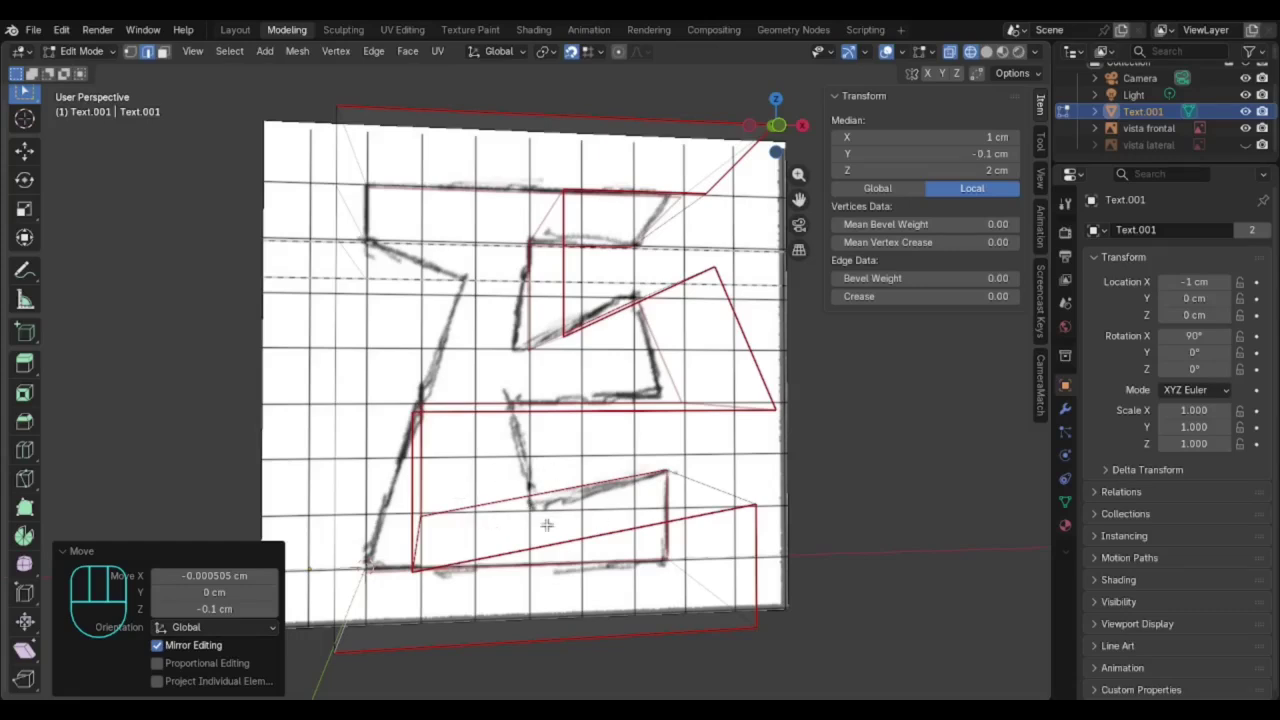
key(KP_1)
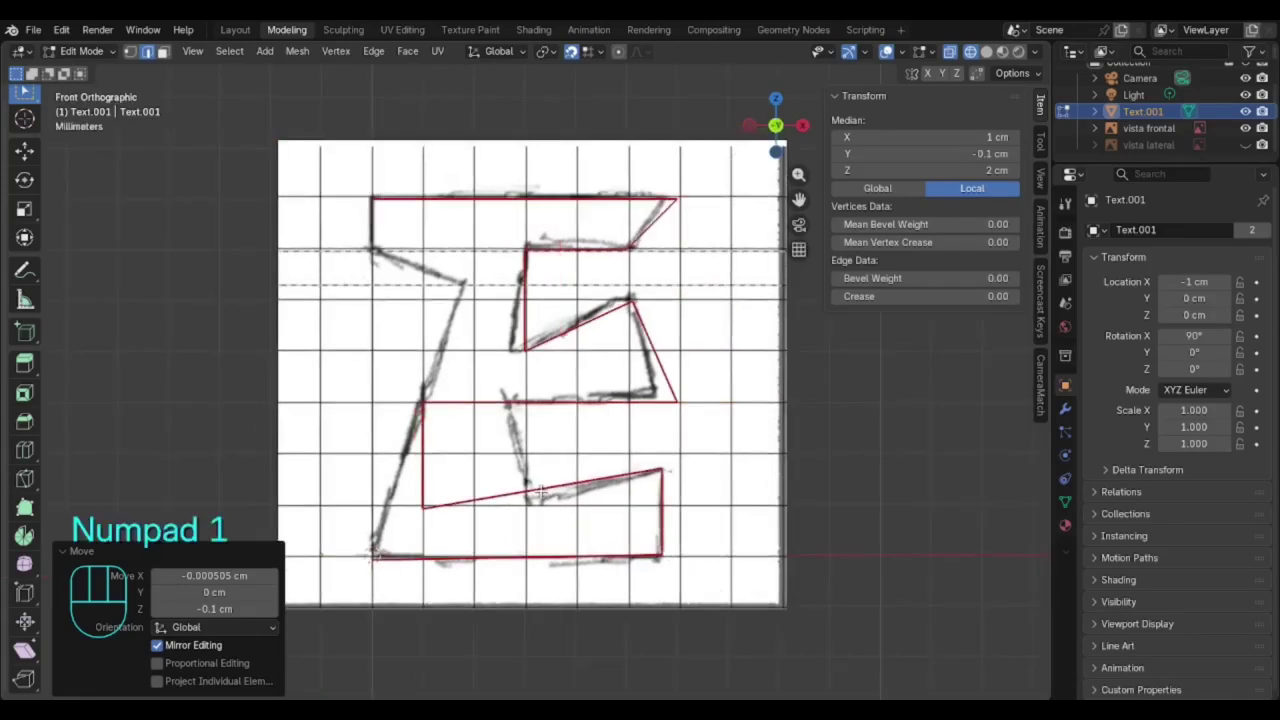
mouse_move(448, 486)
middle_down()
mouse_move(455, 475)
mouse_move(420, 490)
middle_up()
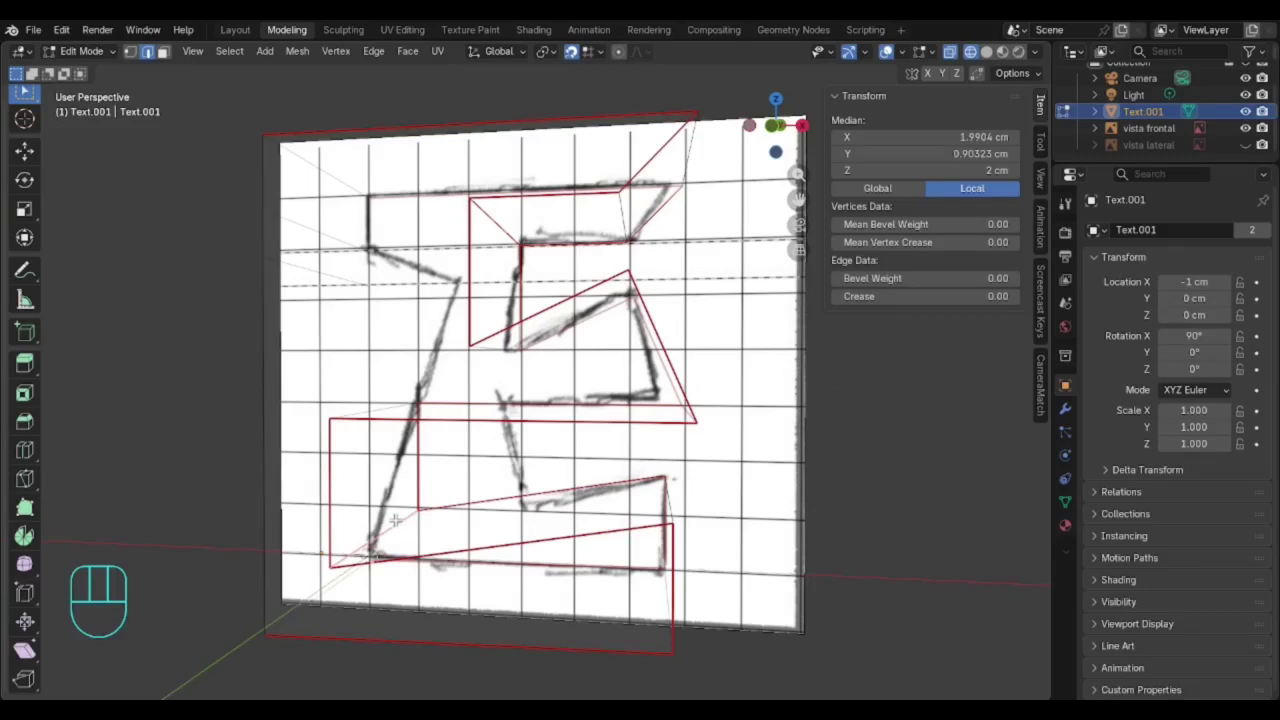
key(KP_1)
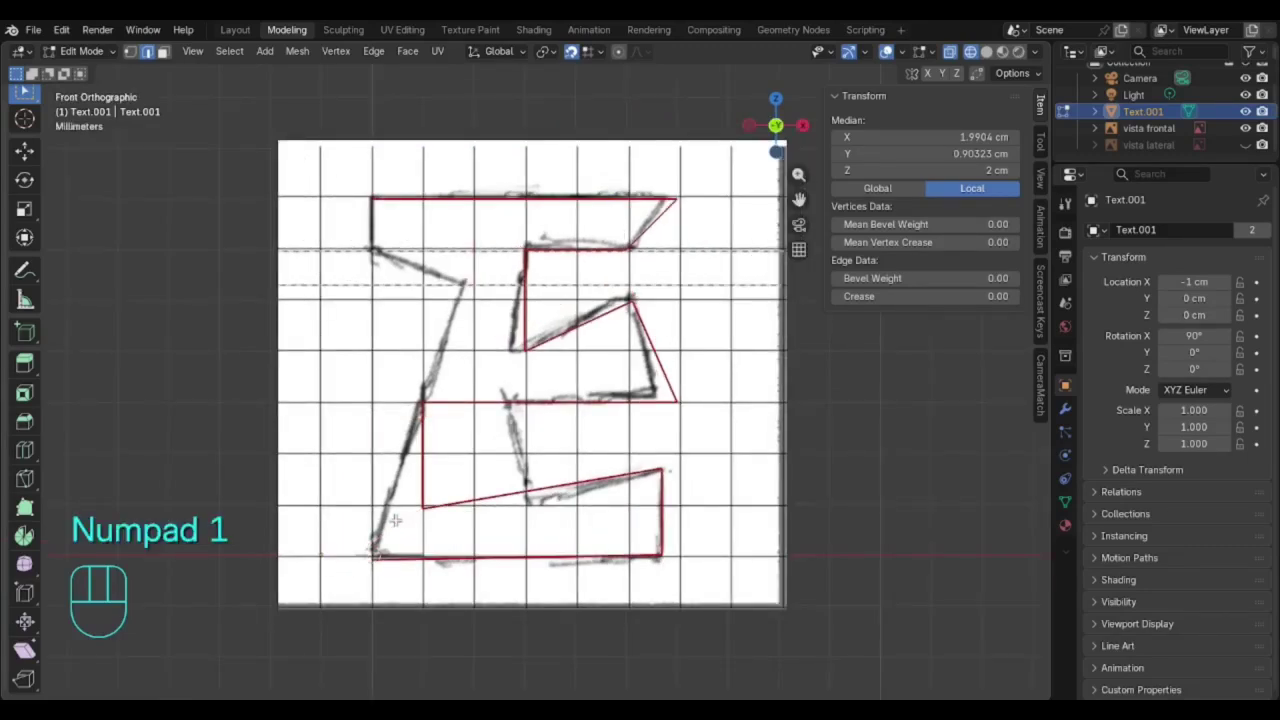
key(g)
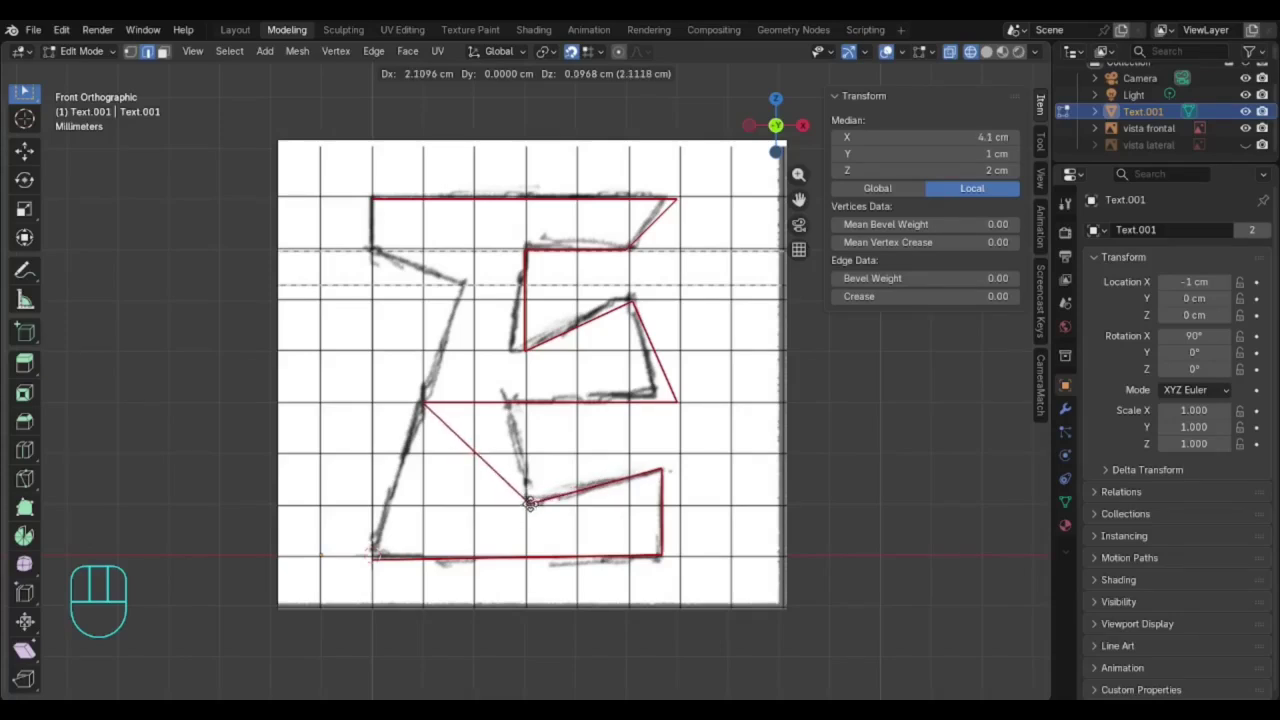
click(527, 500)
- Move the inner edge where the middle arm's underside meets the stem to local X 3.7 cm, Y 3 cm, matching the sketch
mouse_move(457, 424)
middle_down()
mouse_move(393, 424)
mouse_move(372, 408)
middle_up()
click(372, 408)
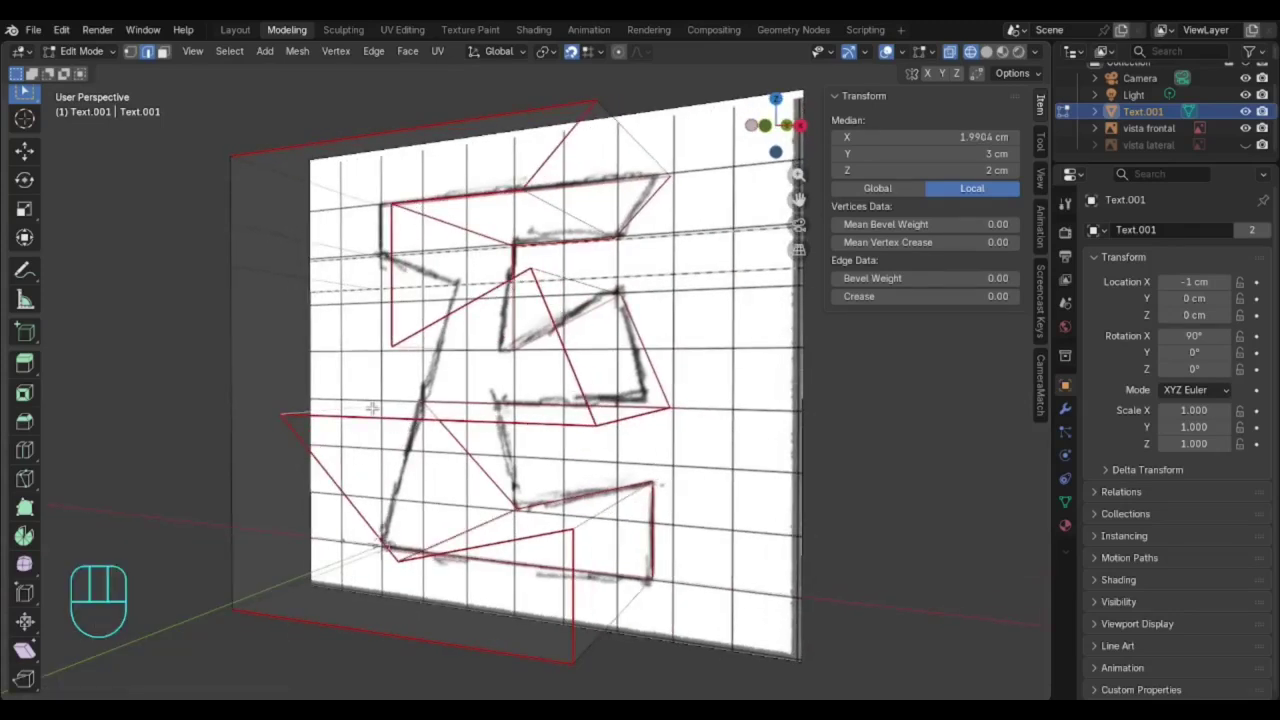
key(KP_1)
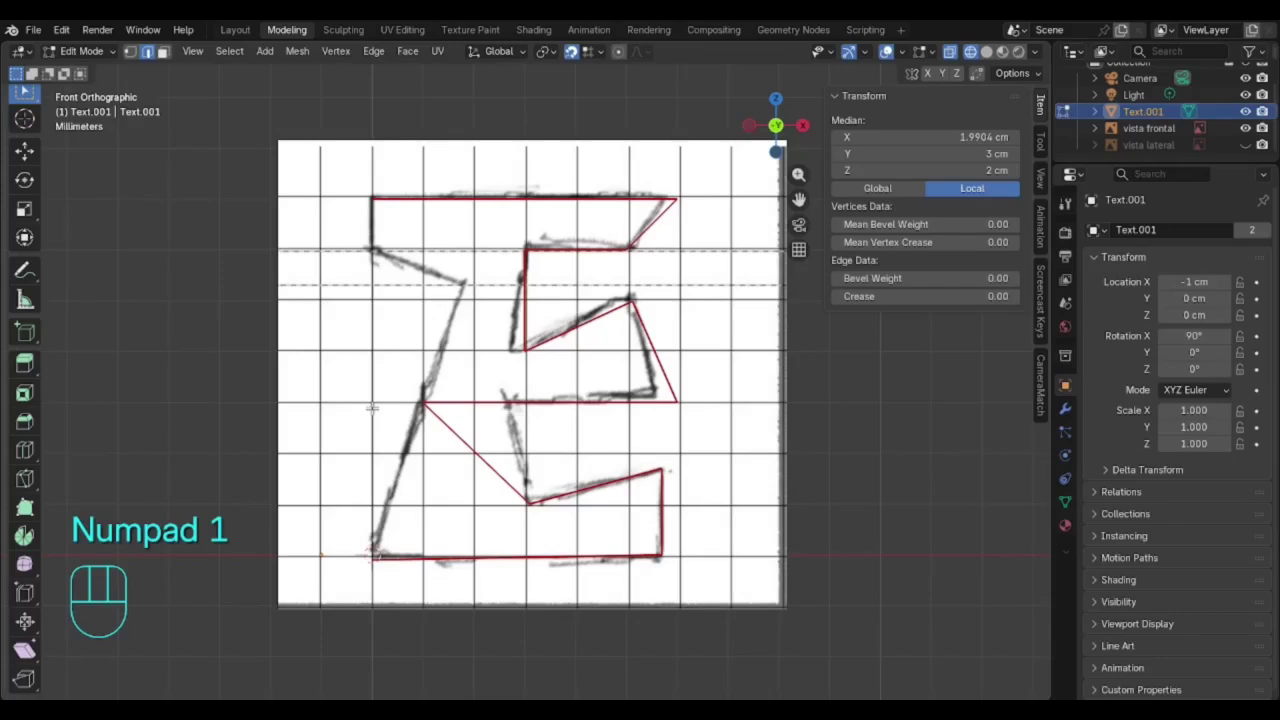
key(g)
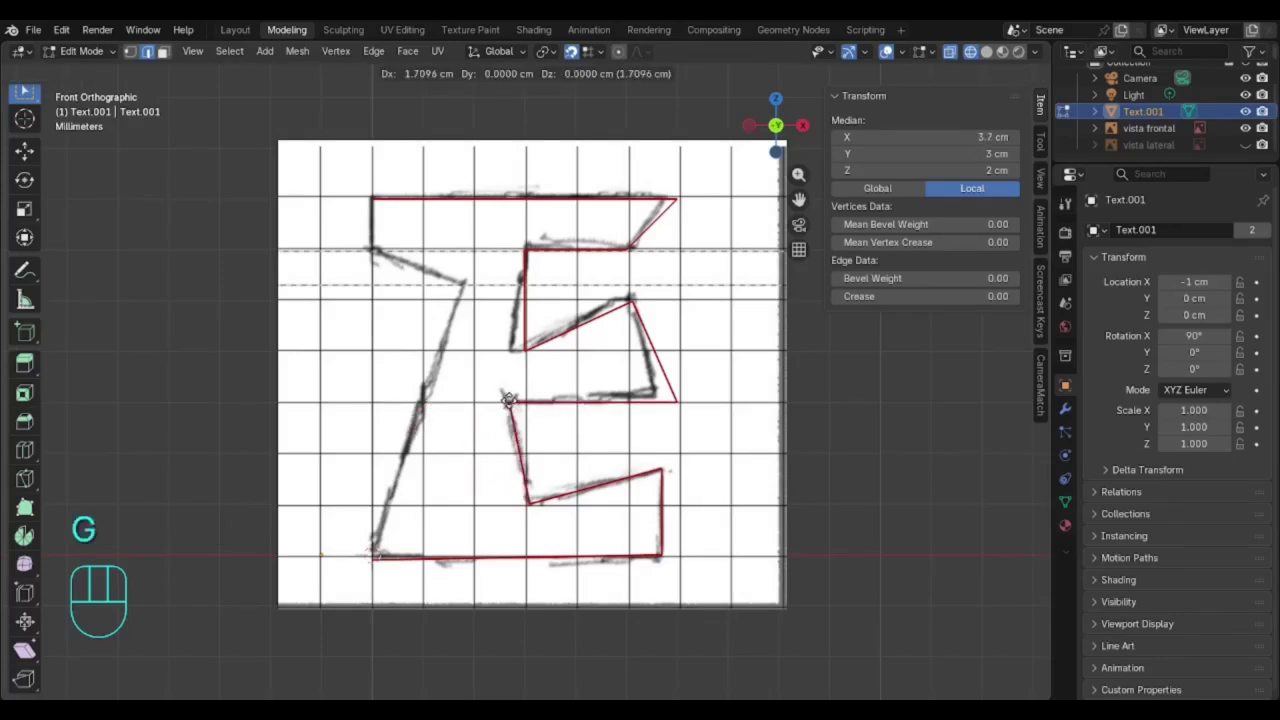
click(509, 399)
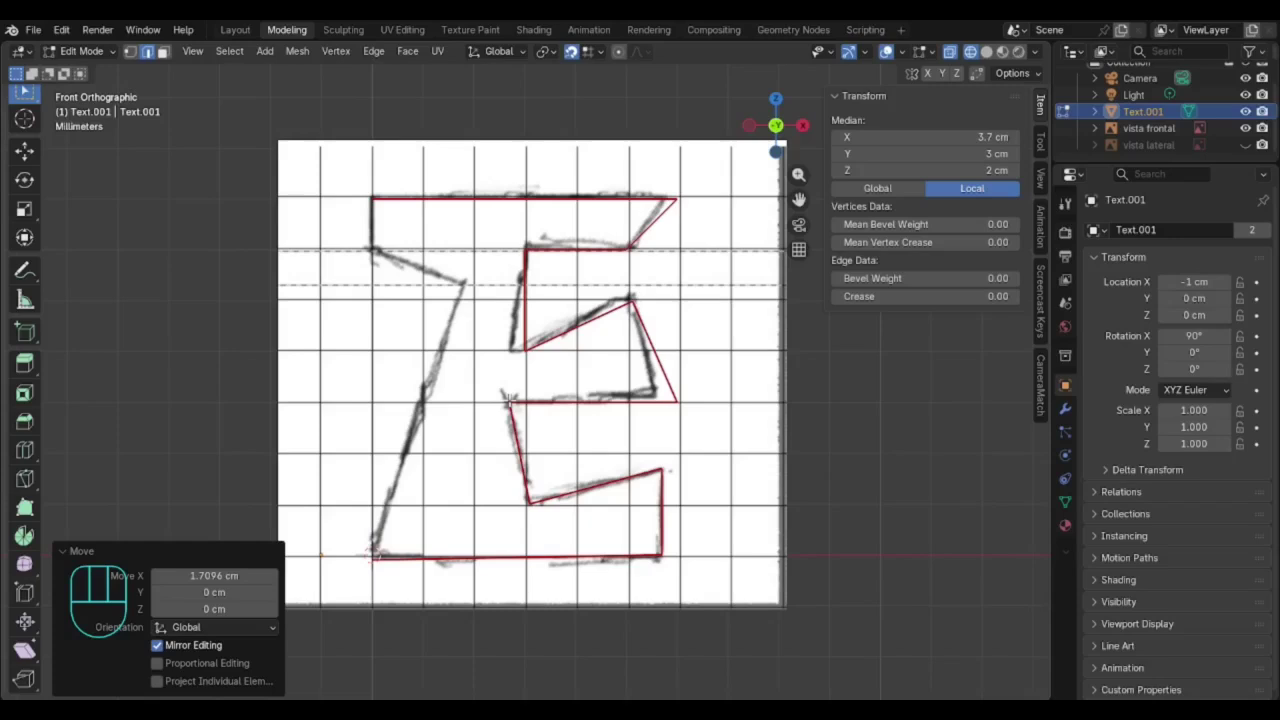
- Move the middle arm's lower outer edge inward 0.4 cm along X to meet the sketched corner
click(530, 351)
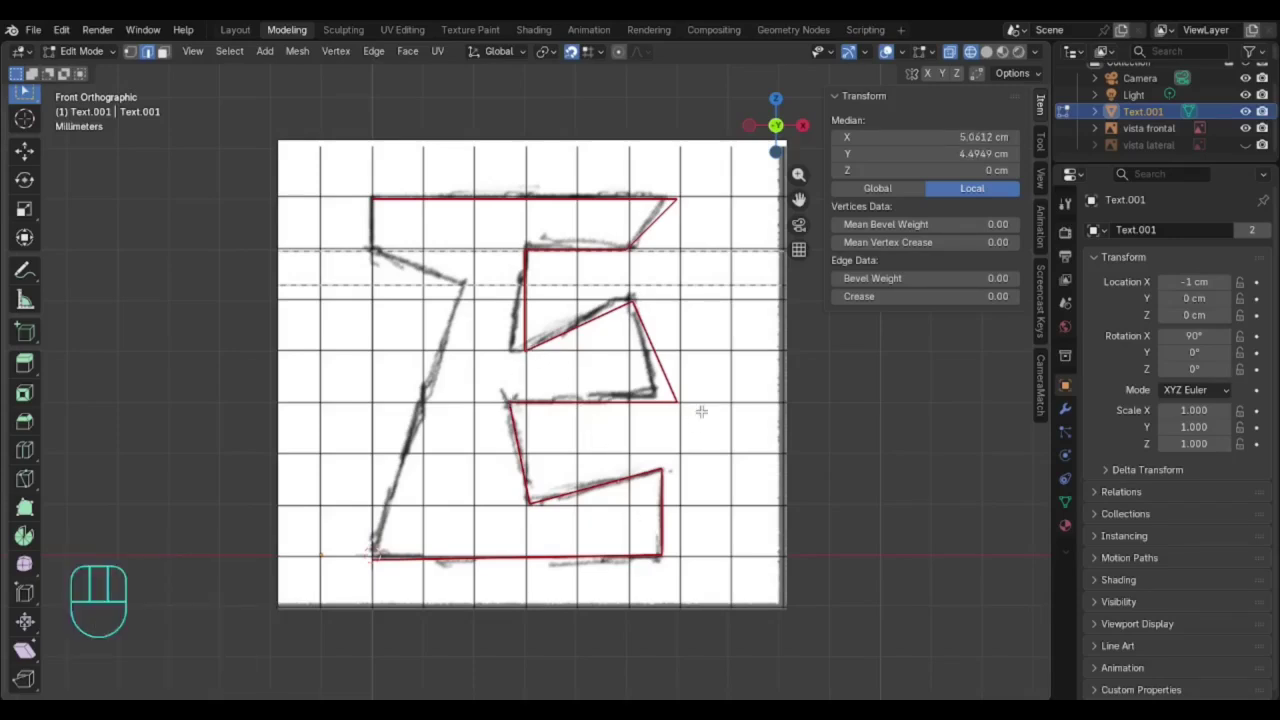
middle_drag(700, 409, 643, 408)
click(641, 408)
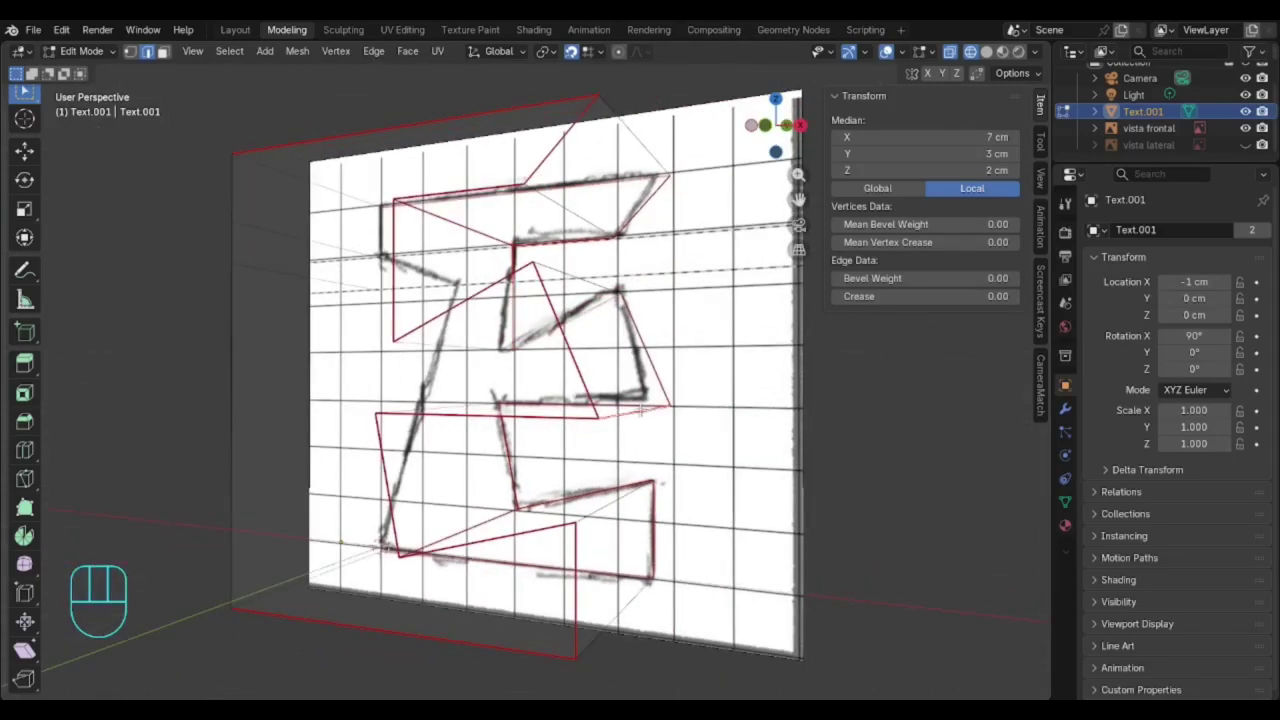
key(KP_1)
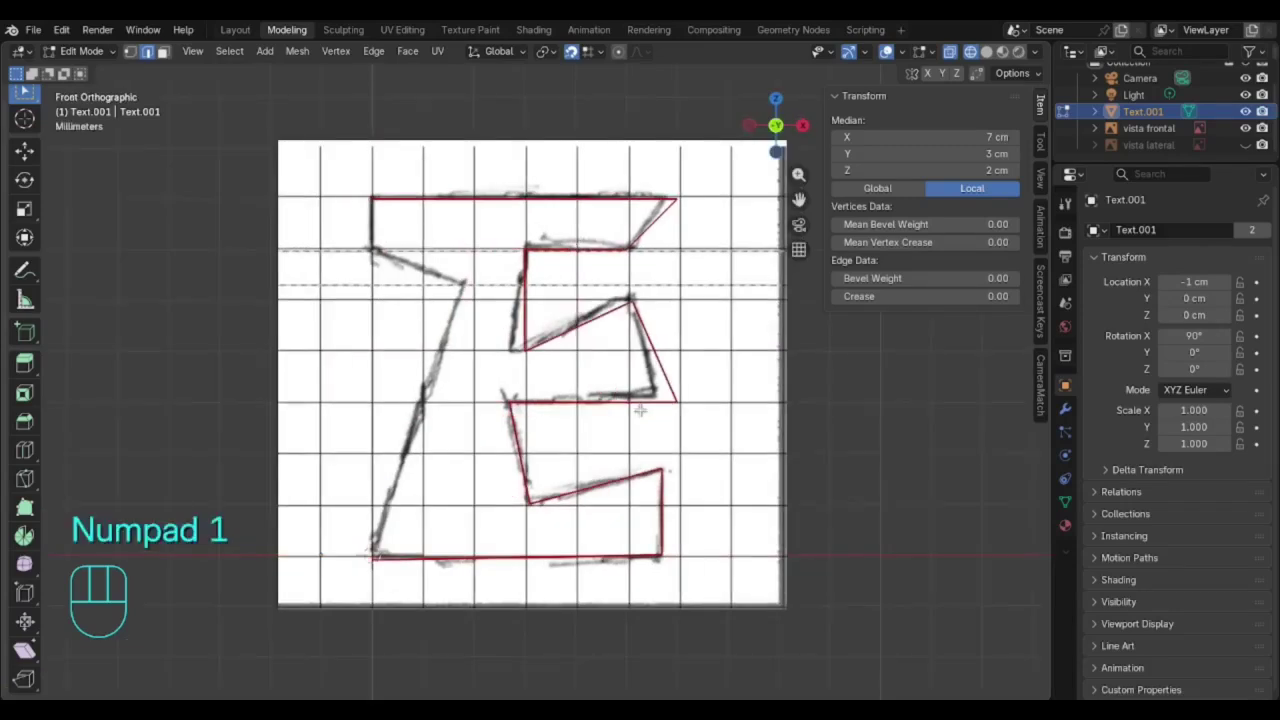
scroll(640, 409, up, 2)
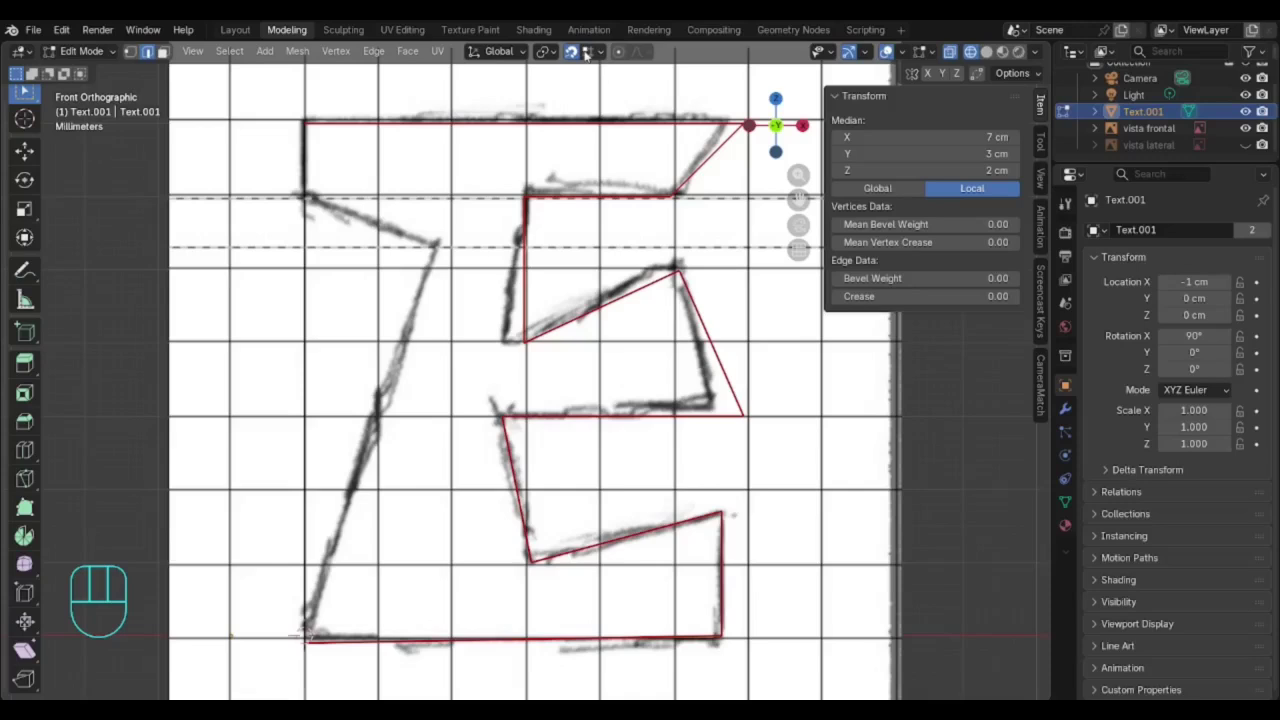
key(g)
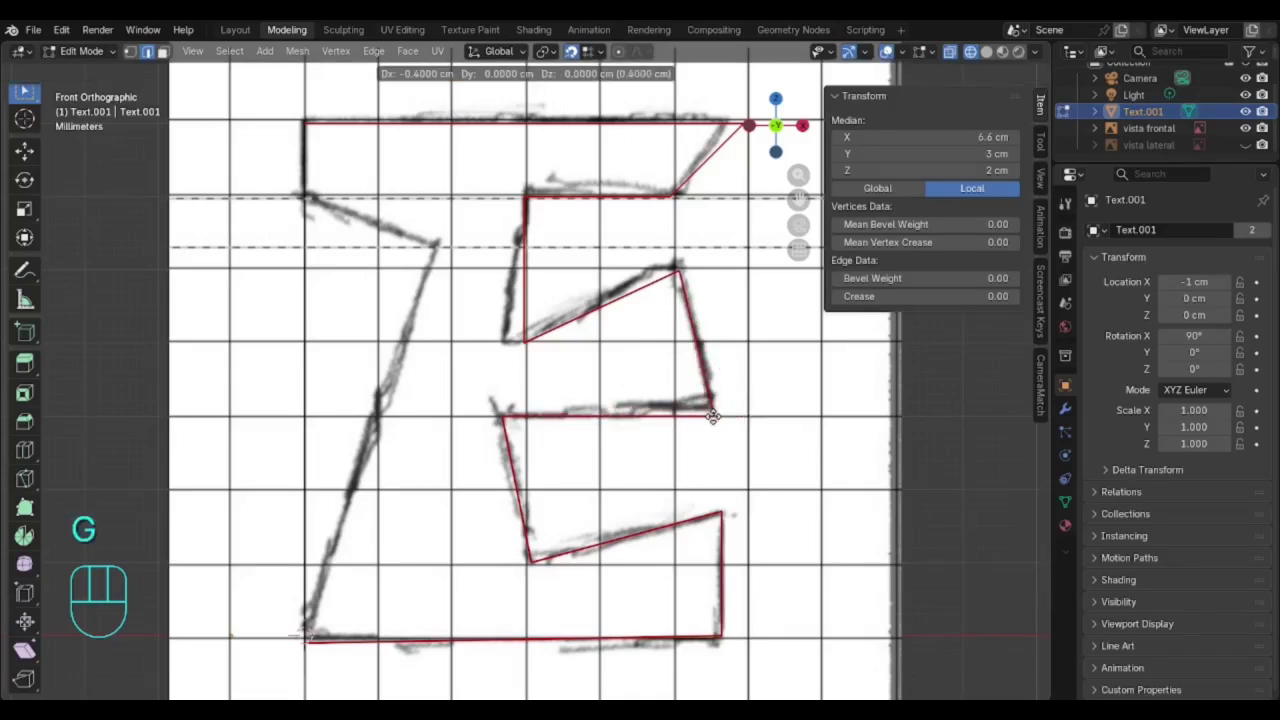
click(712, 417)
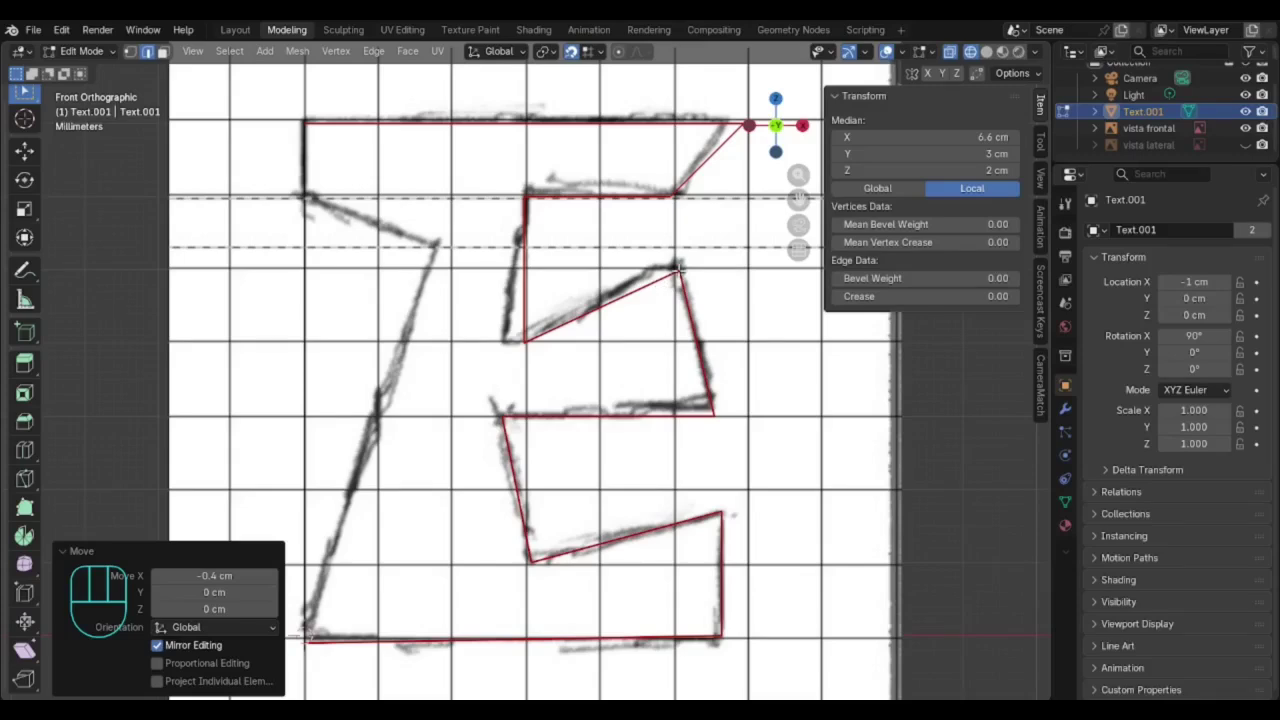
- Move the inner edge where the middle arm's upper side meets the stem -0.3 cm along X onto the sketch
click(679, 268)
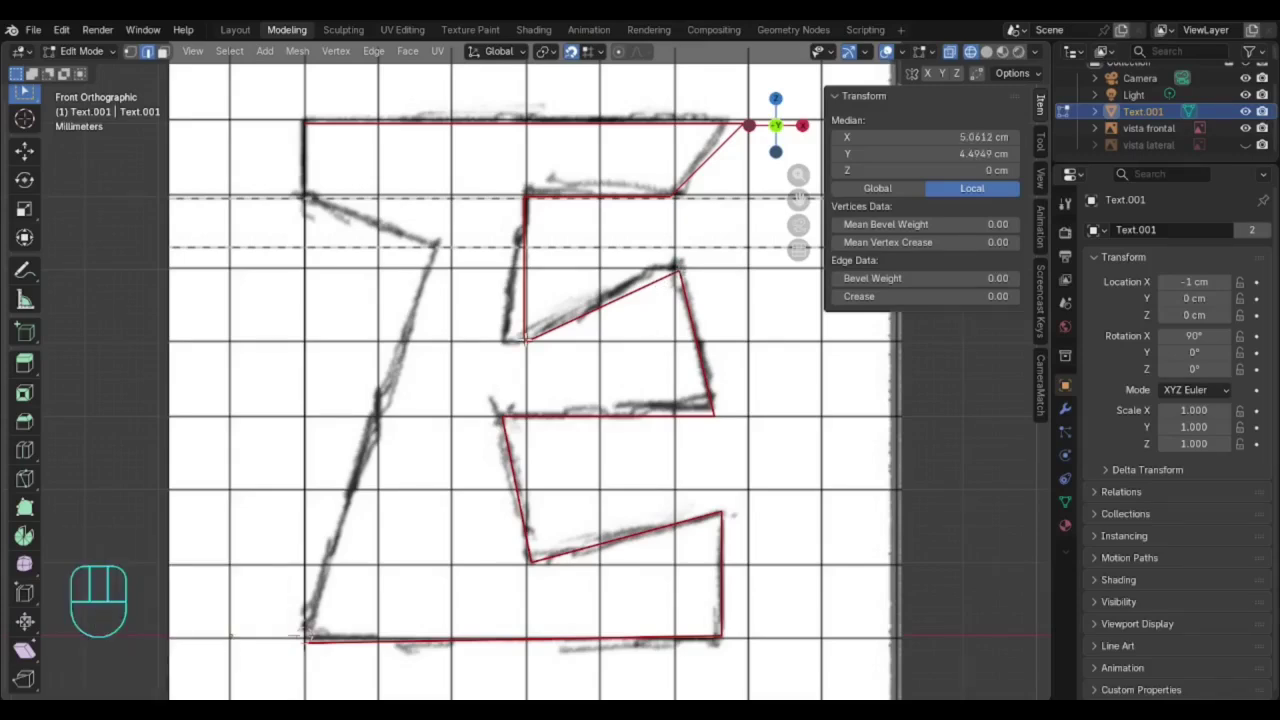
click(526, 337)
middle_drag(526, 338, 469, 354)
click(399, 363)
key(KP_1)
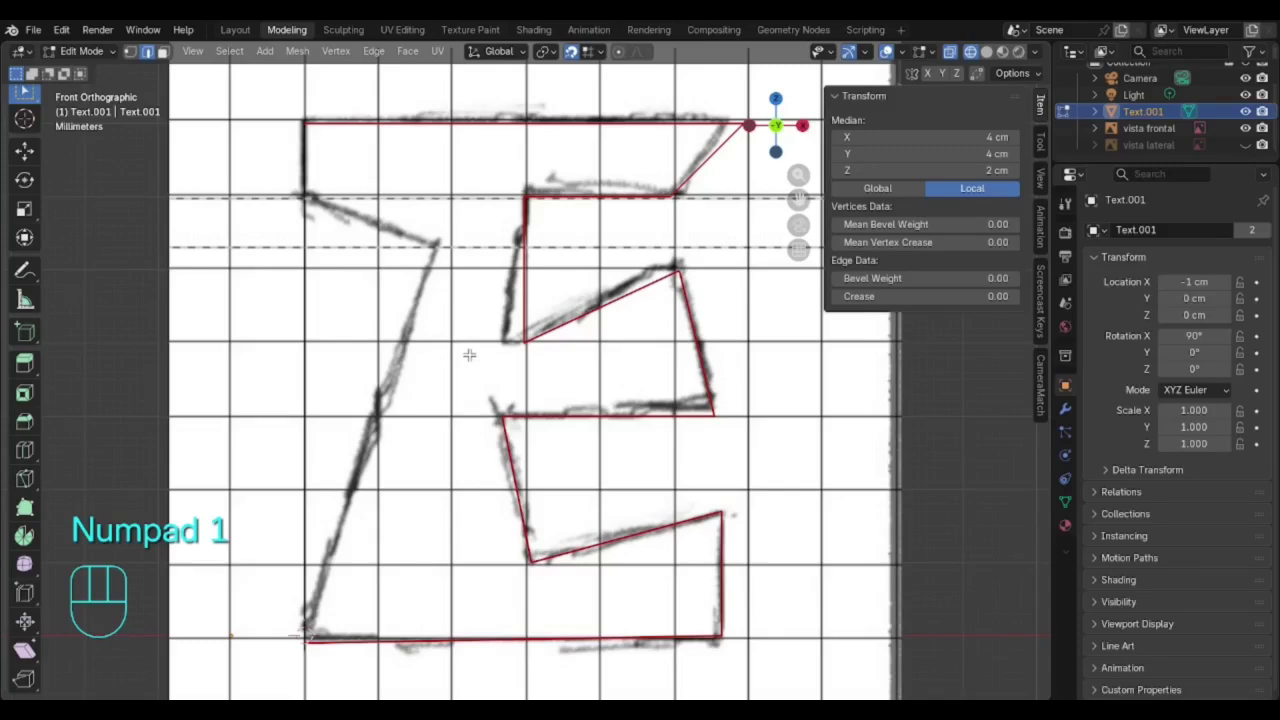
key(d)
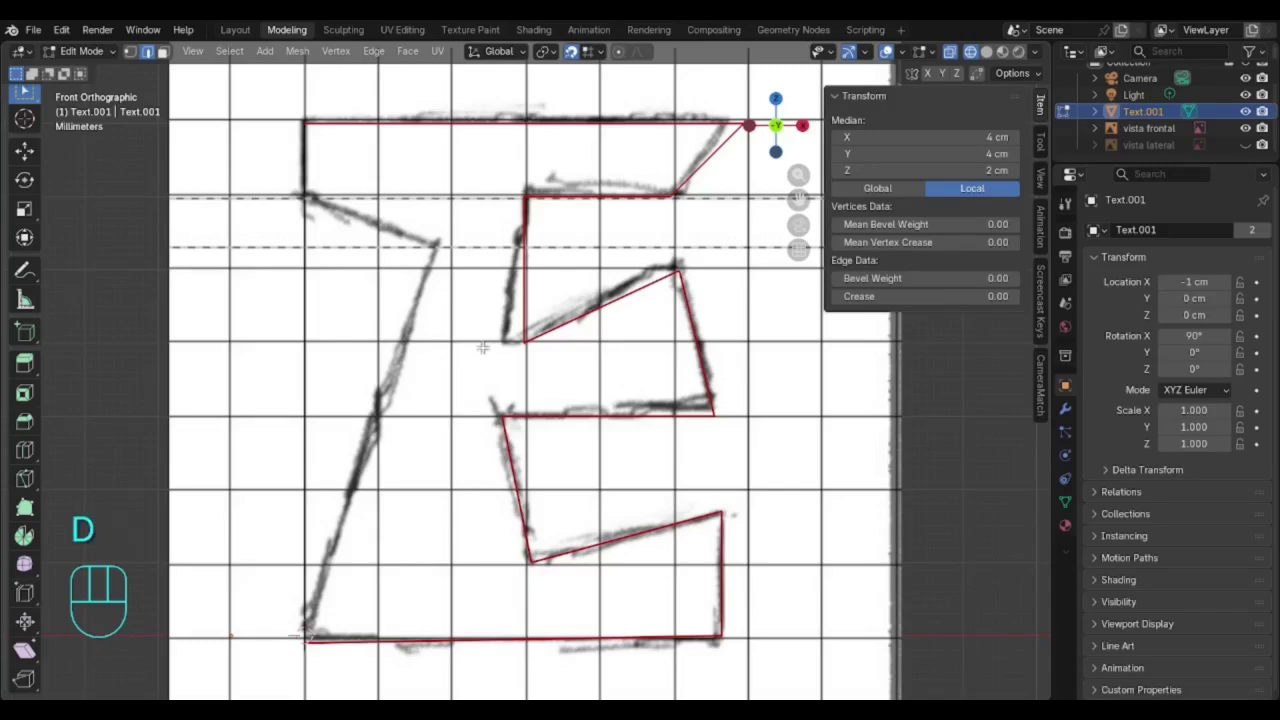
click(509, 337)
middle_drag(532, 337, 568, 342)
click(622, 345)
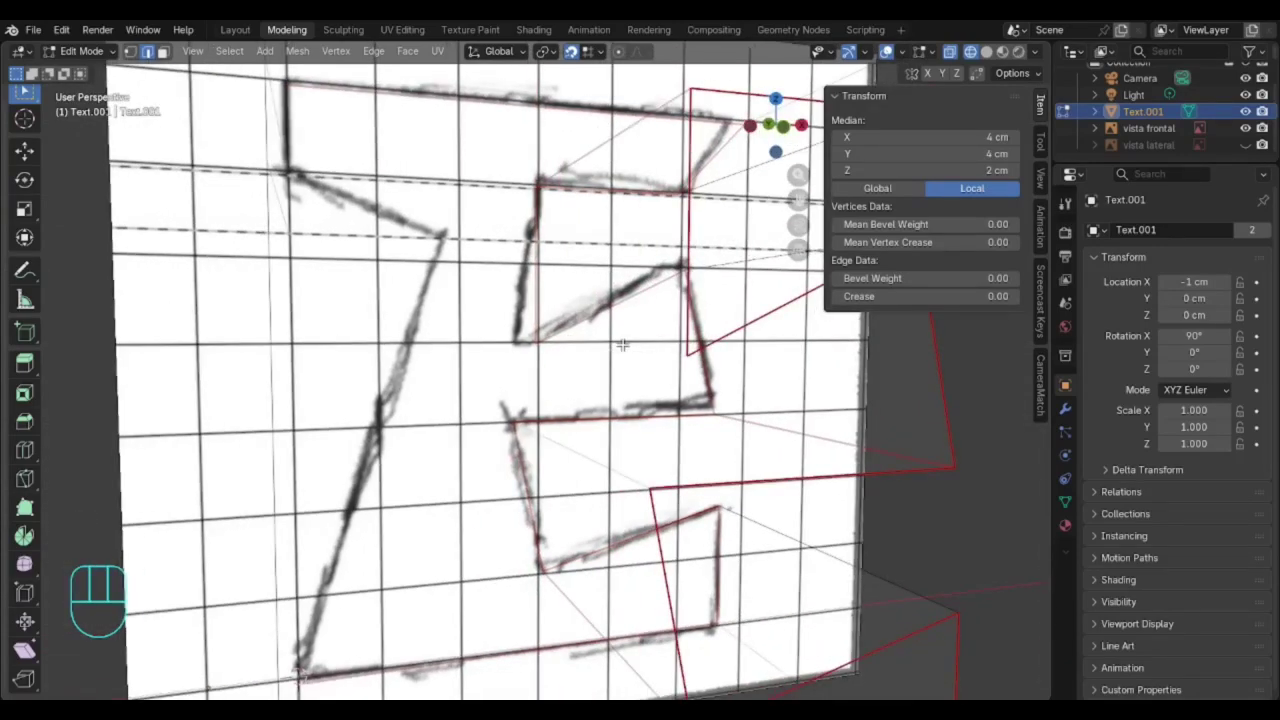
key(KP_1)
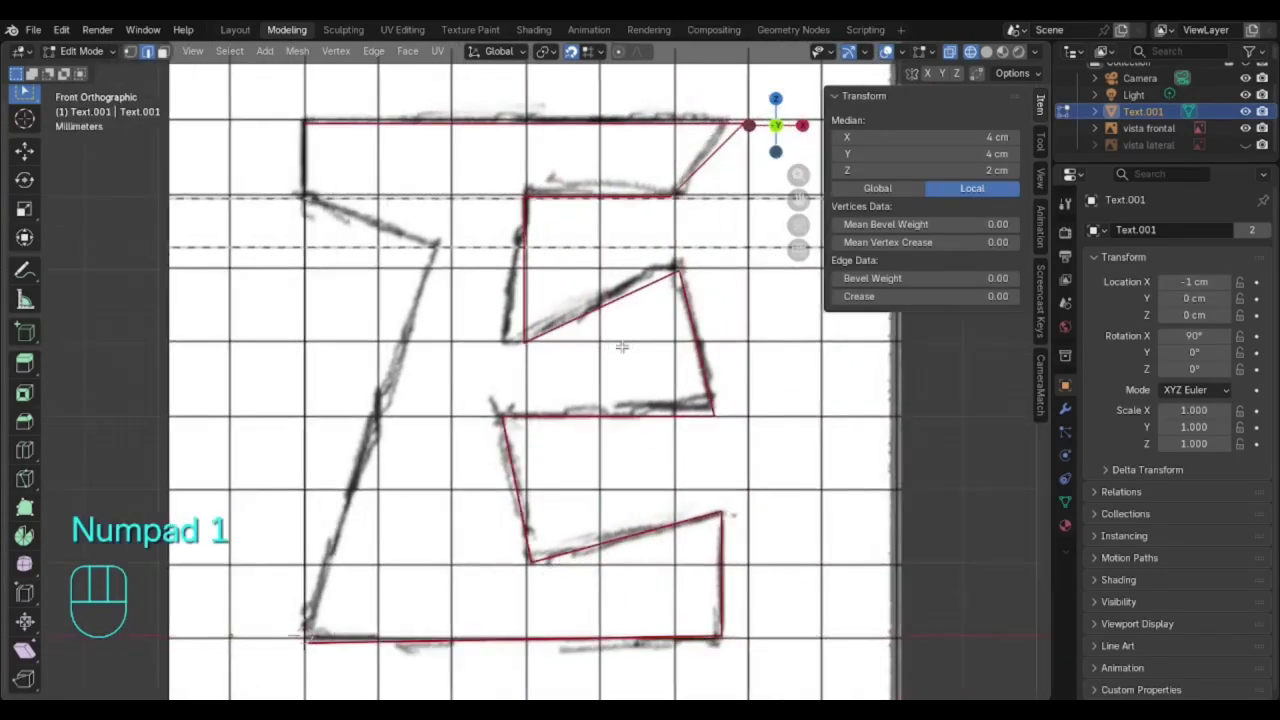
key(g)
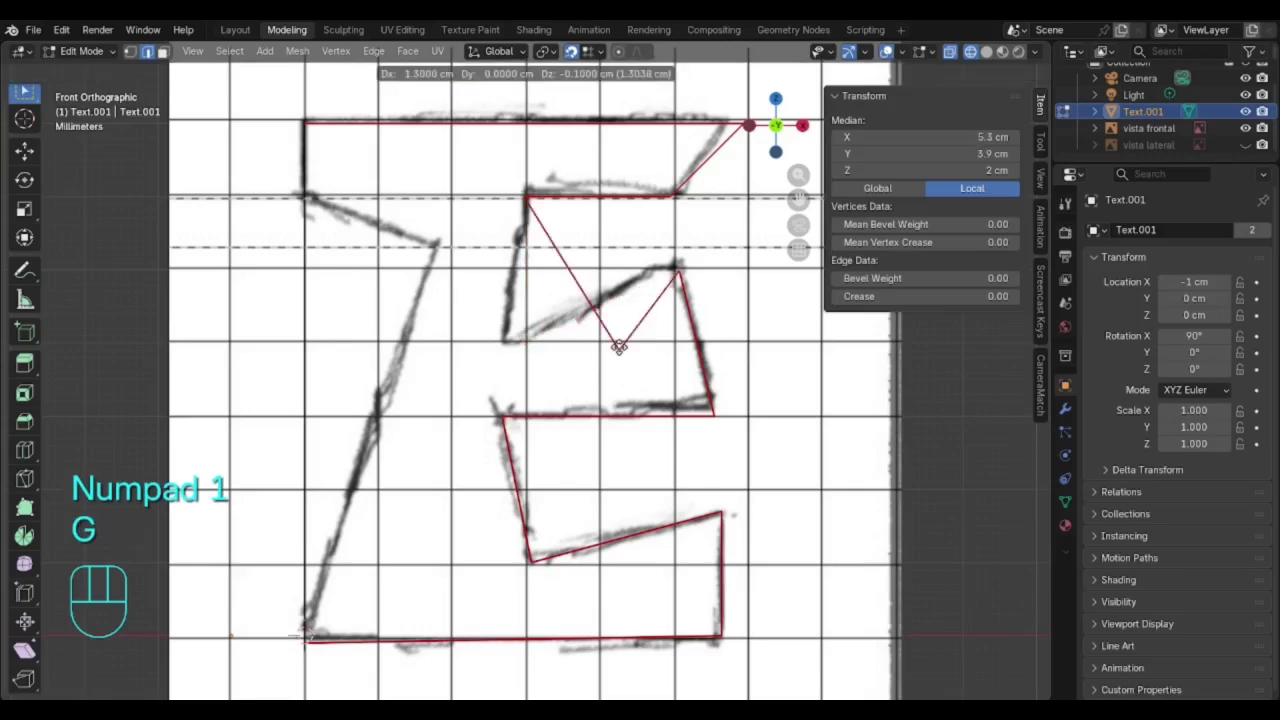
click(505, 346)
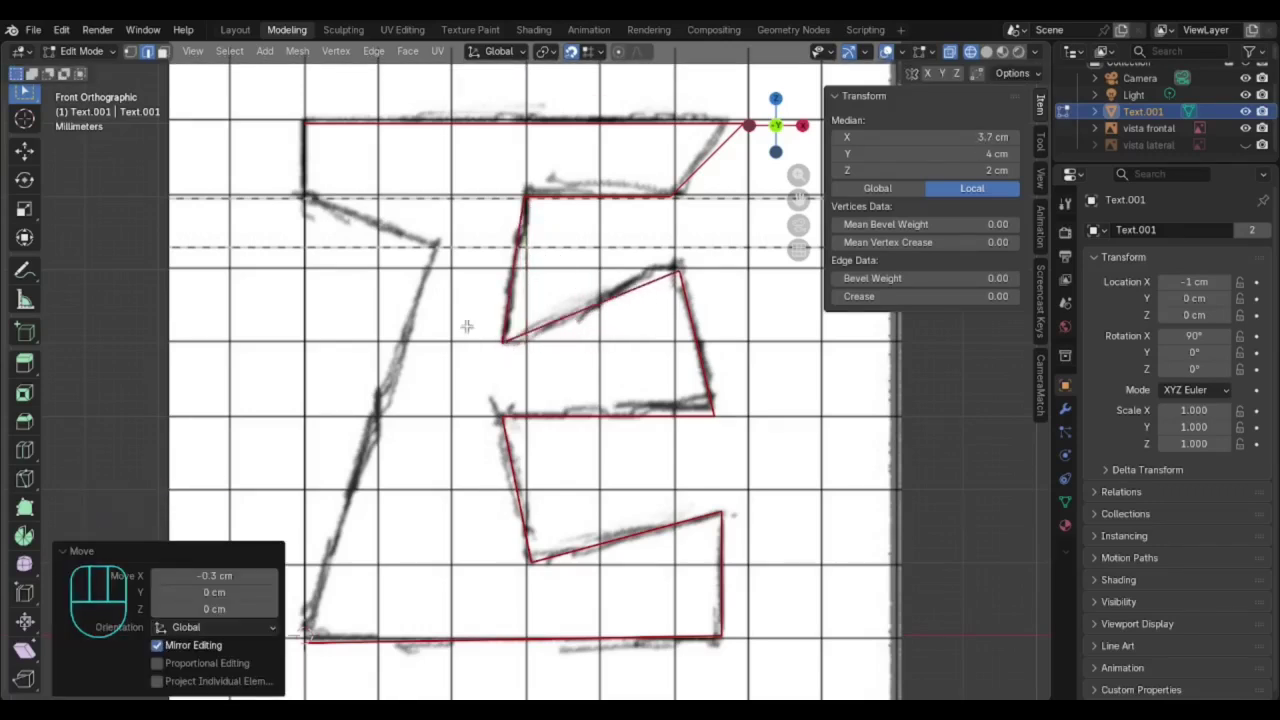
- Move the stem's notch edge below the upper-left corner onto the sketched point, at local X 2.8 cm, Y 5.4 cm
middle_drag(300, 207, 377, 249)
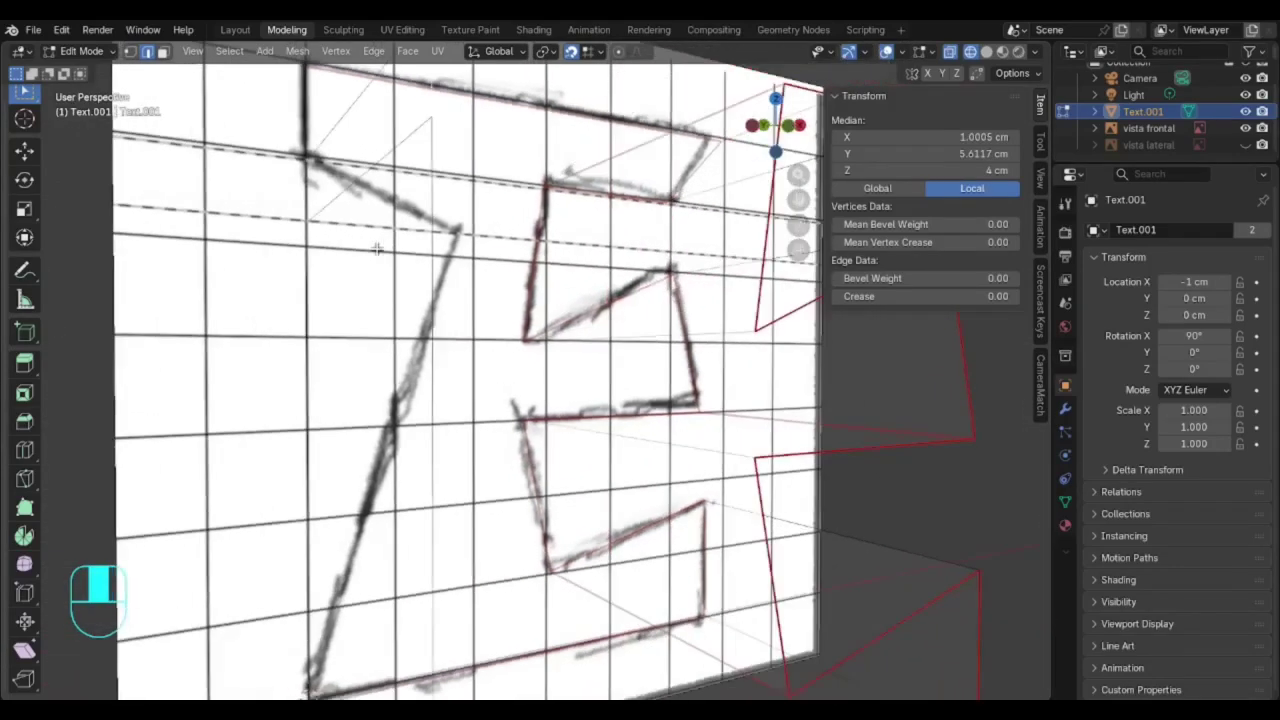
click(361, 177)
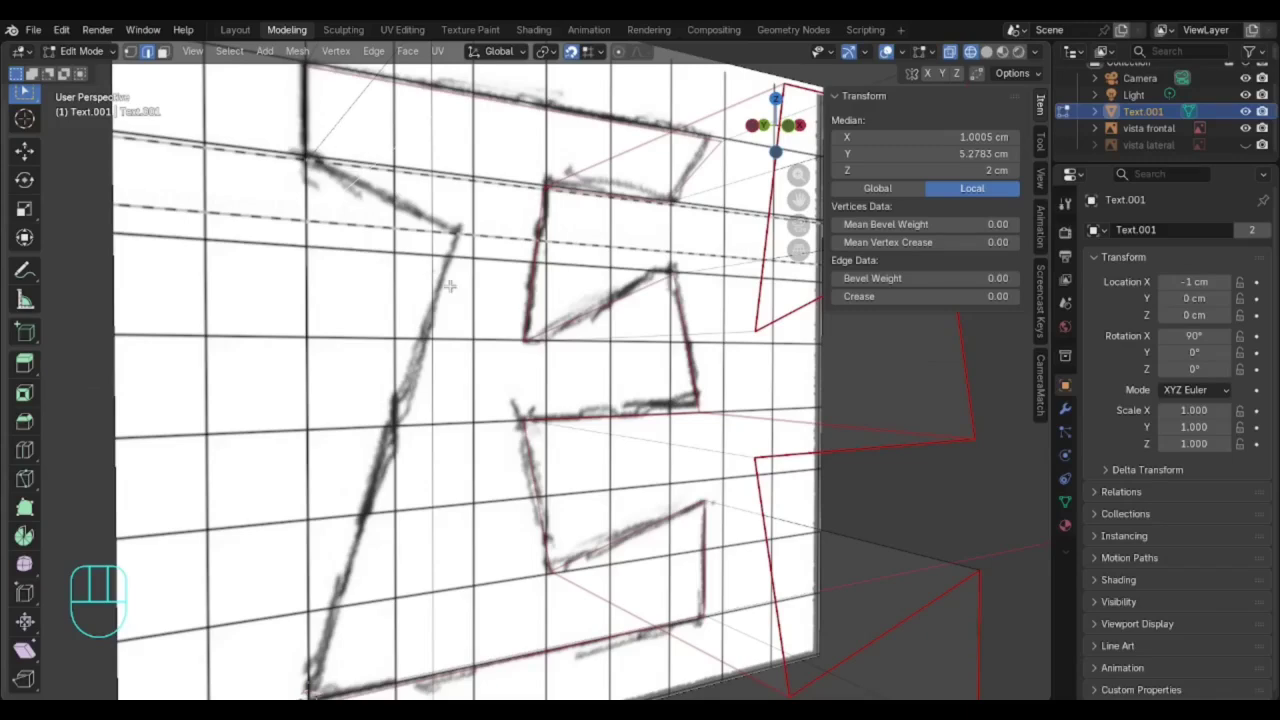
key(KP_1)
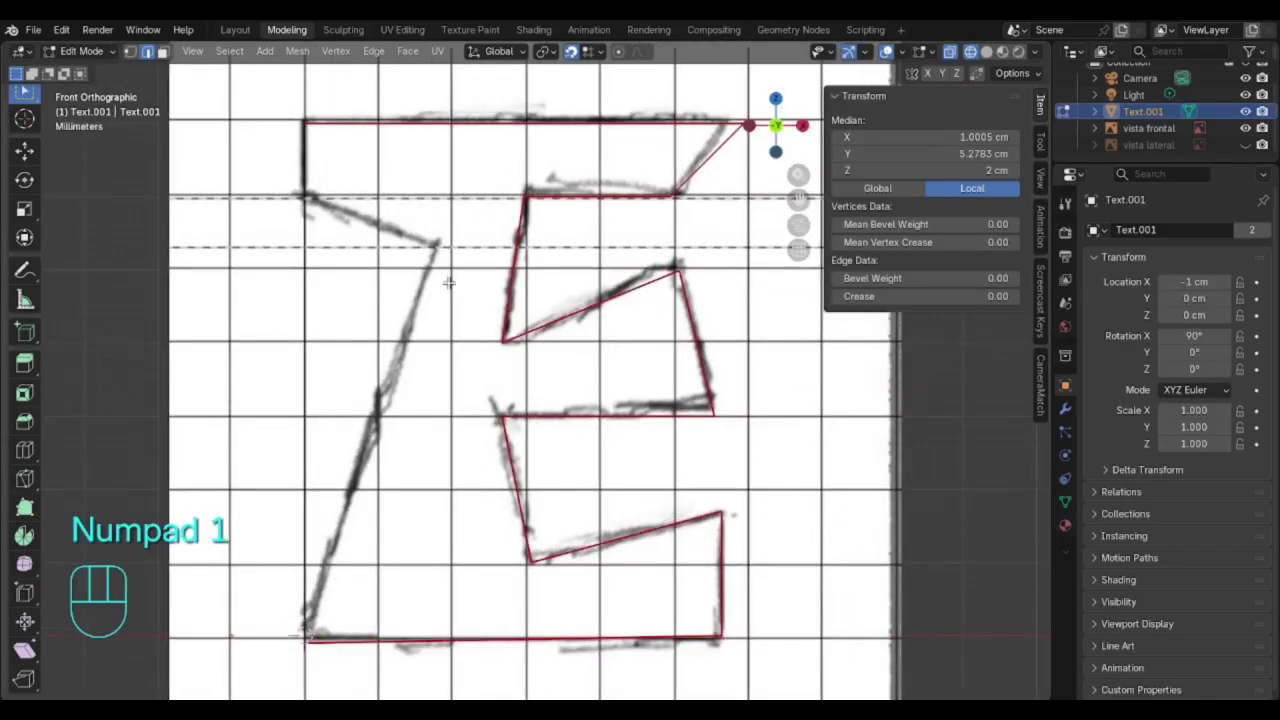
key(g)
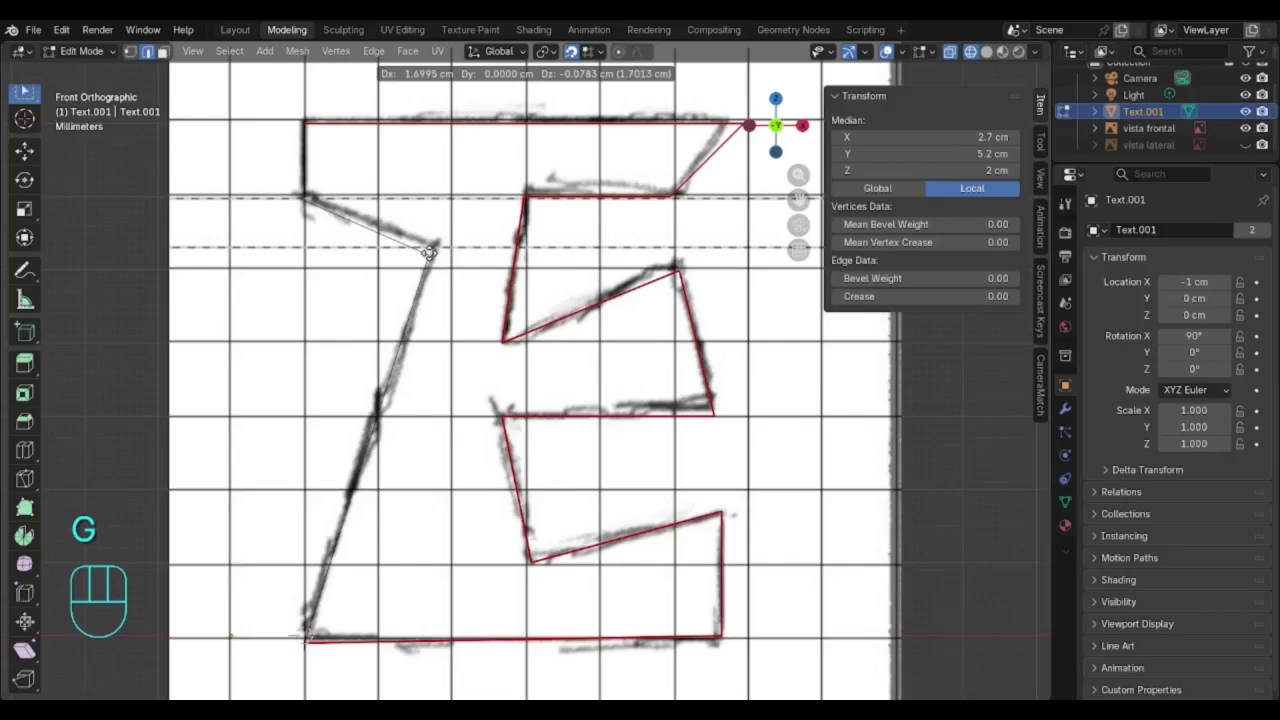
click(435, 243)
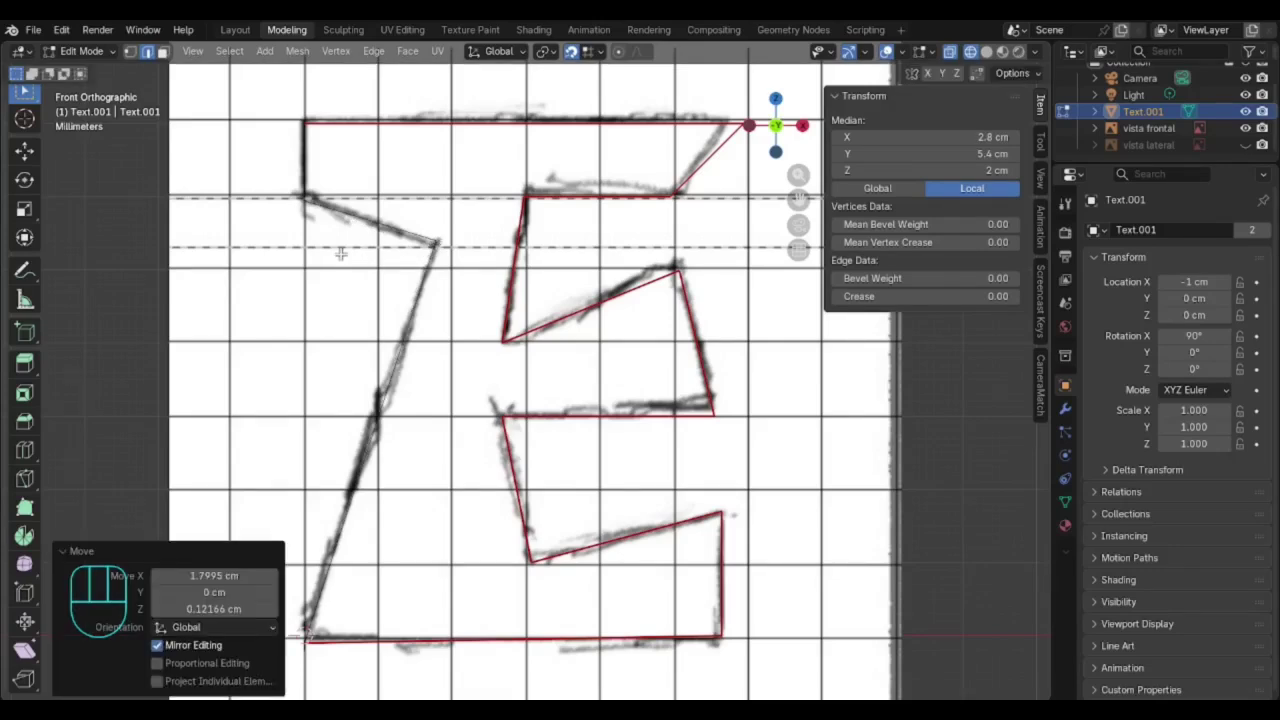
- Switch the viewport to solid shading and check the reshaped letter against the sketch from the side and in front view
scroll(340, 254, up, 1)
scroll(340, 254, down, 3)
scroll(340, 254, up, 1)
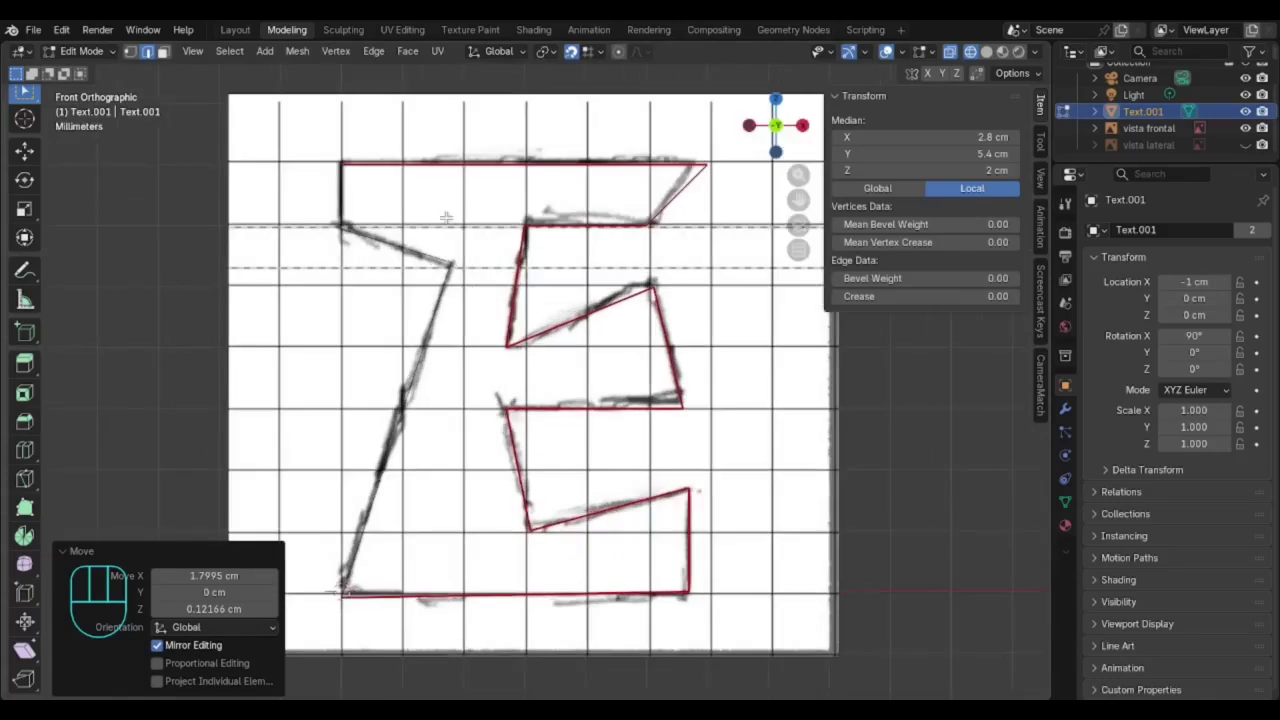
click(988, 54)
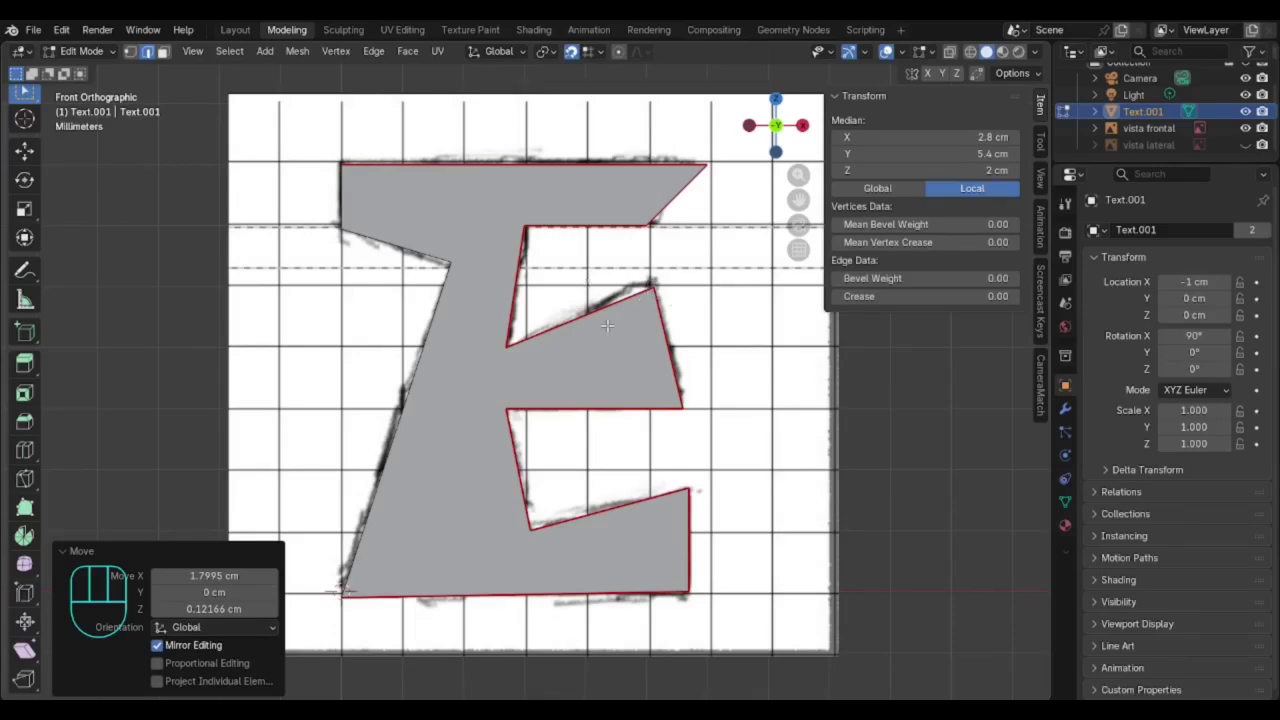
middle_drag(372, 264, 547, 307)
middle_drag(649, 342, 606, 319)
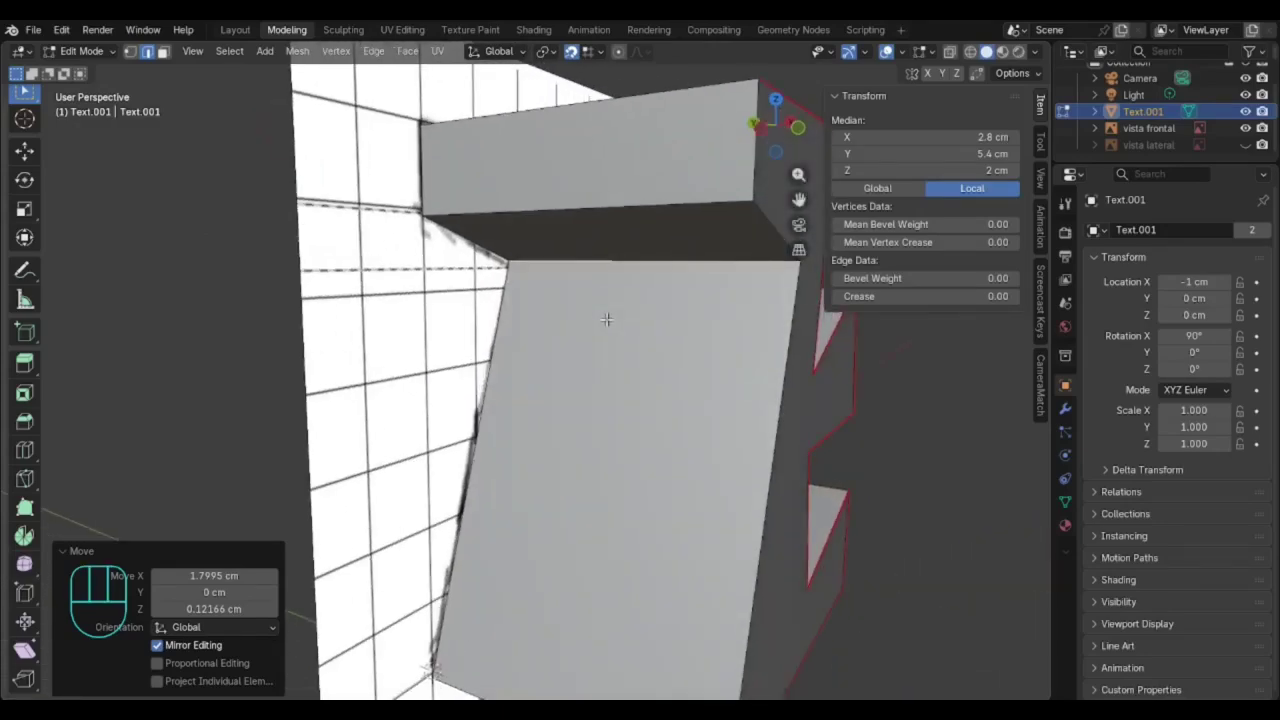
key(KP_1)
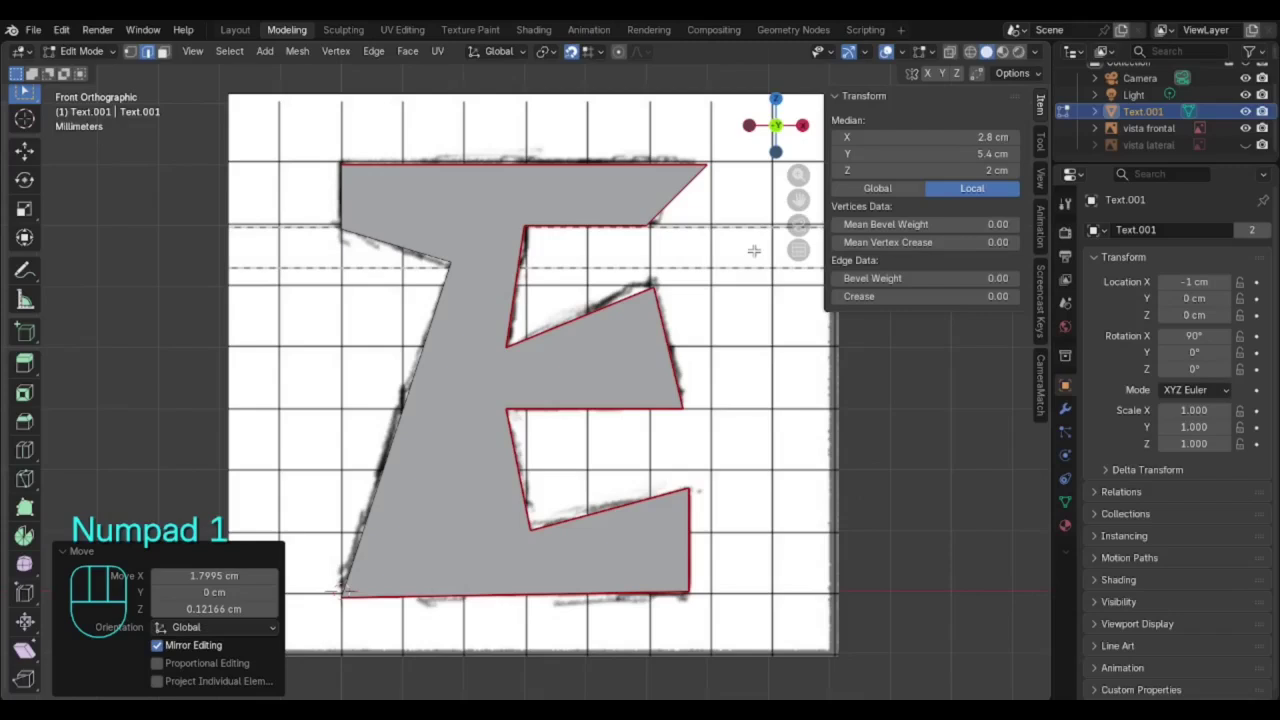
- Inspect the letter in left and right orthographic views and at an angle, ending in front view
click(831, 97)
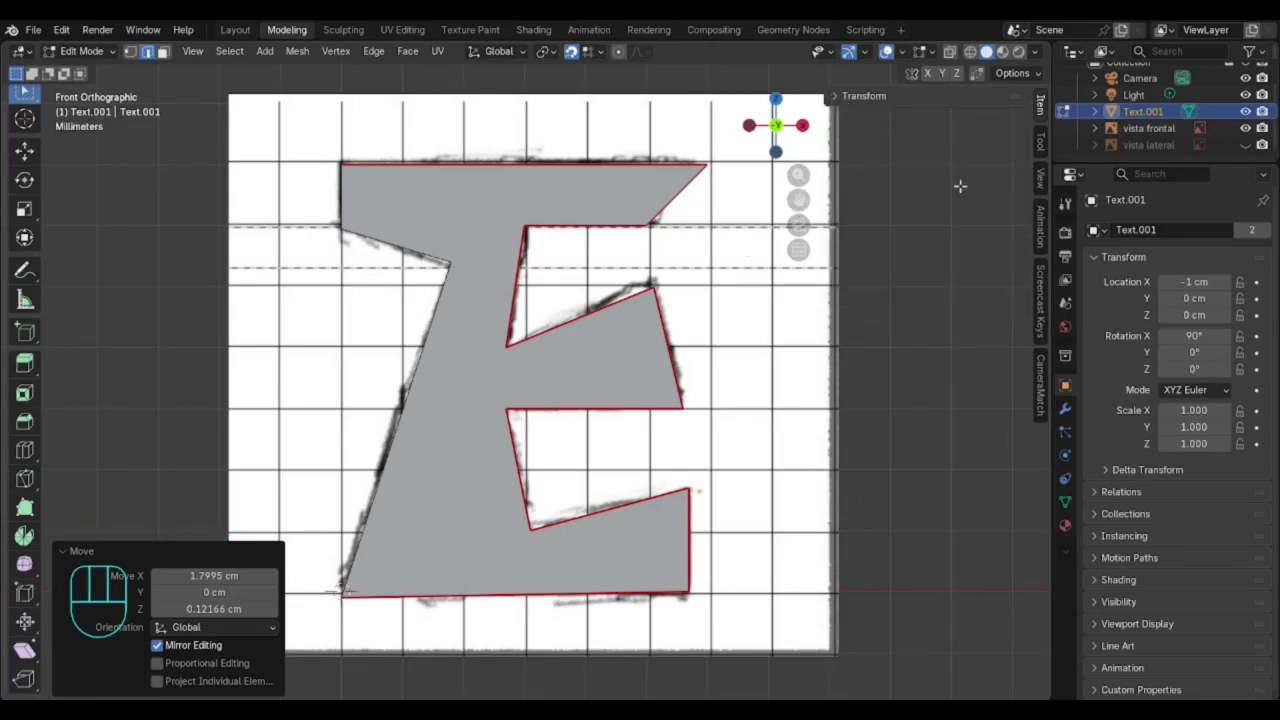
click(845, 100)
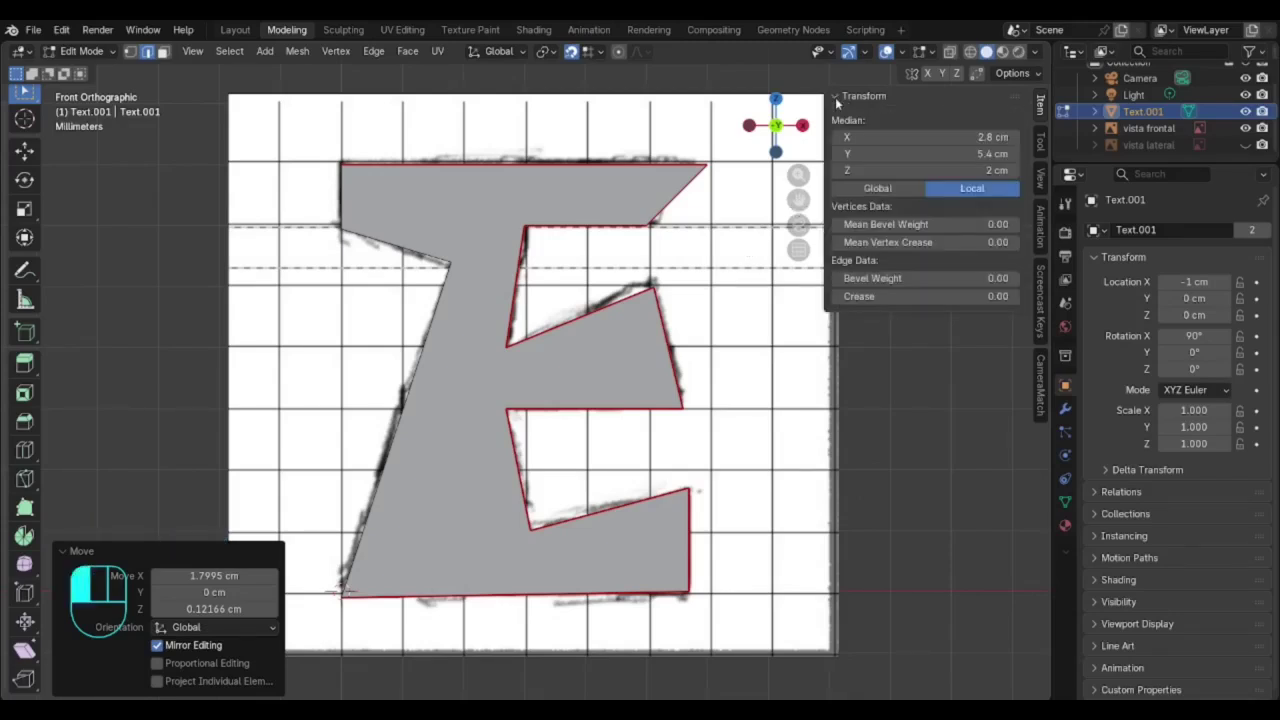
click(751, 126)
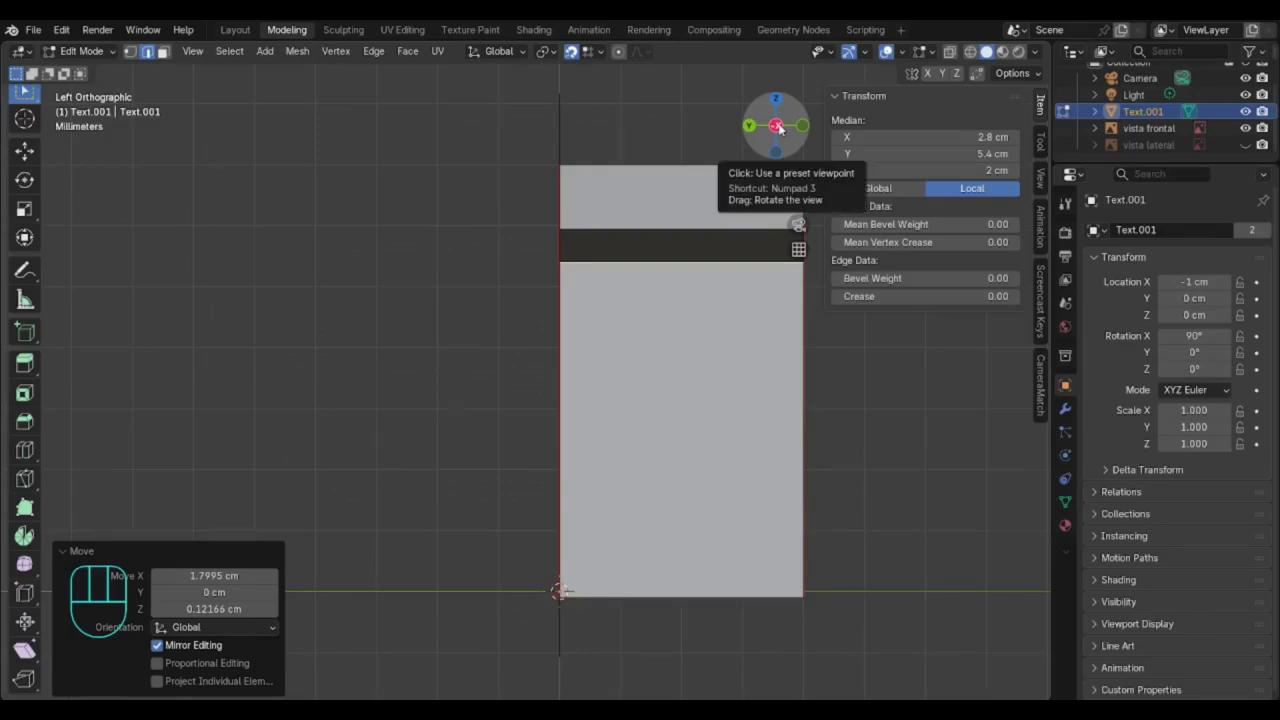
click(777, 126)
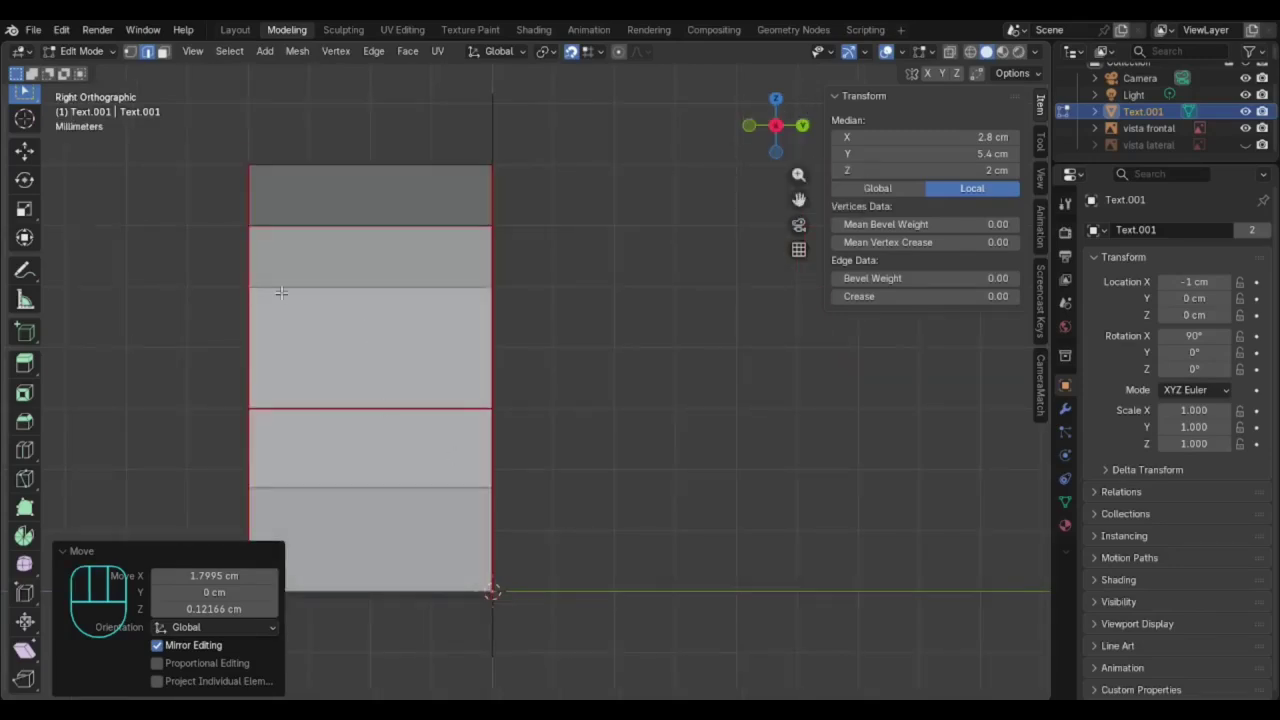
middle_drag(281, 292, 463, 291)
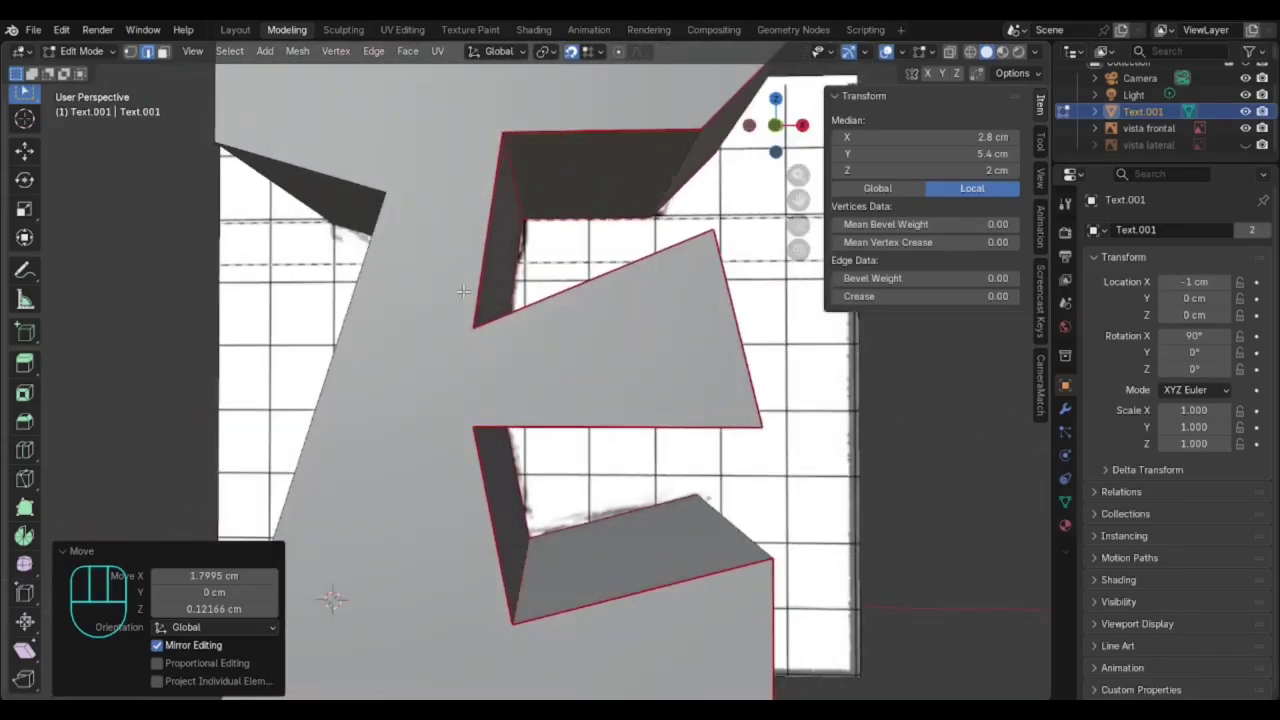
scroll(463, 291, down, 5)
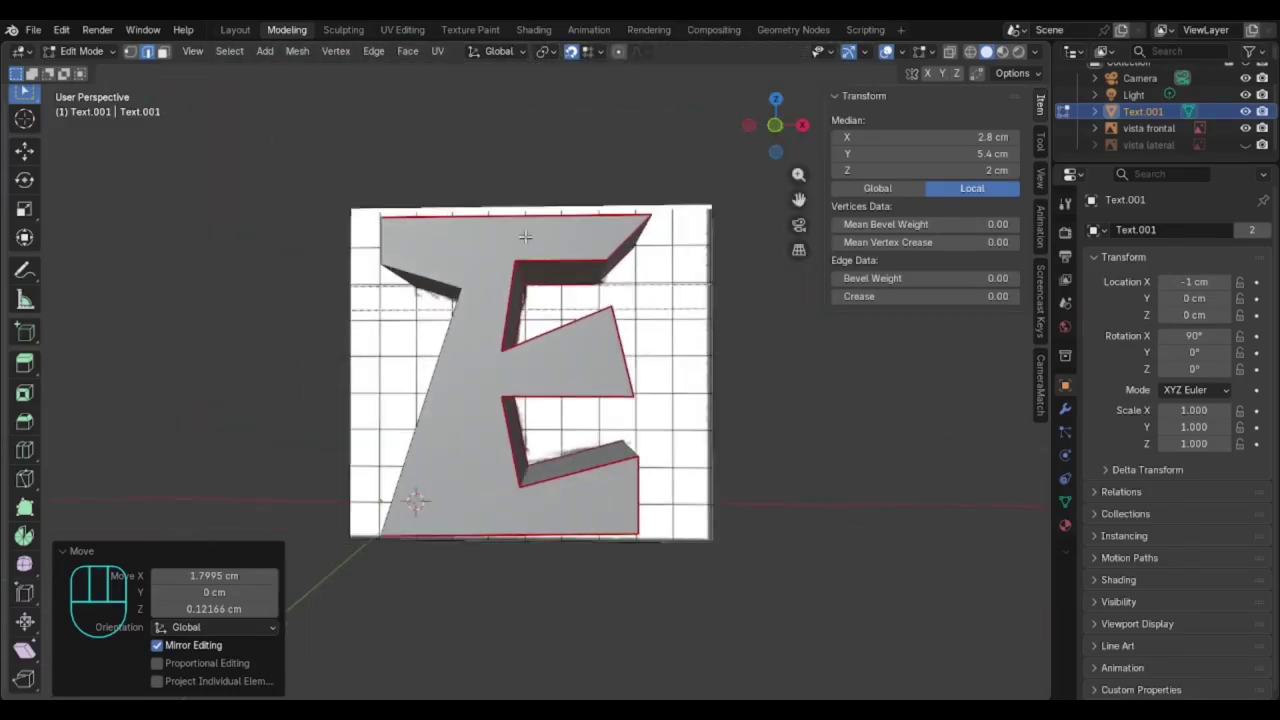
middle_drag(526, 237, 534, 264)
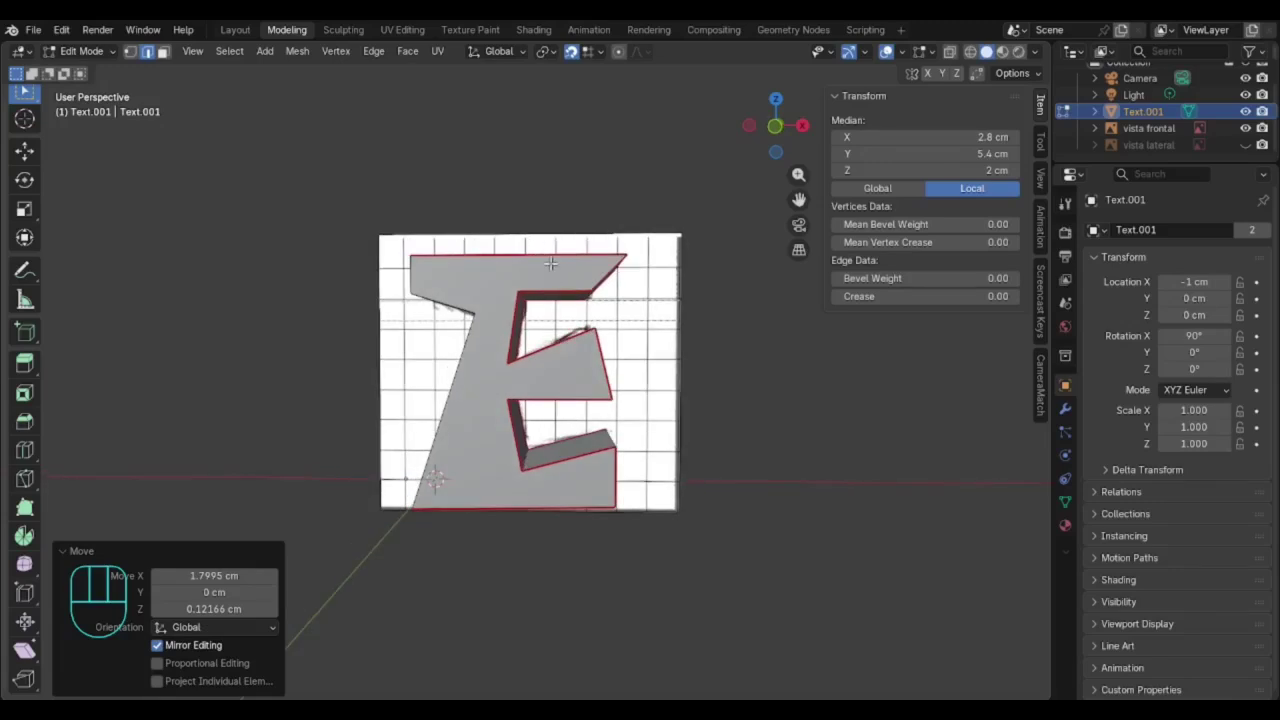
key(KP_1)
scroll(605, 472, up, 2)
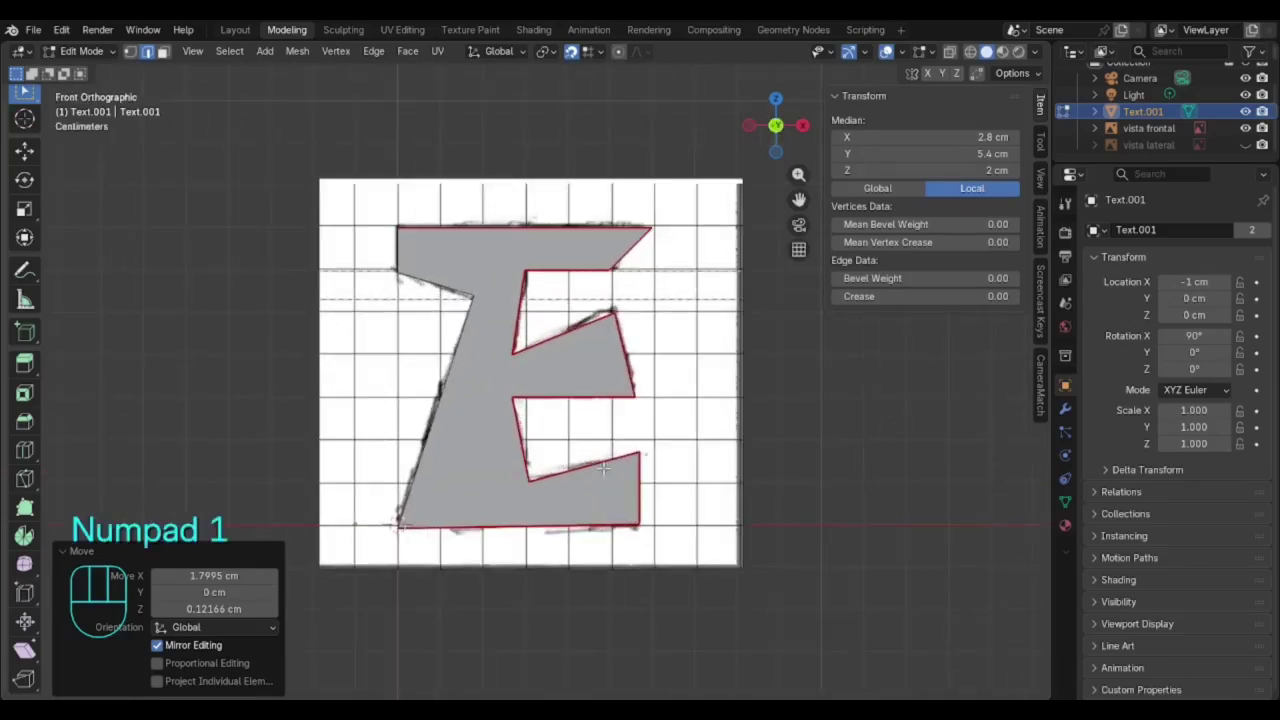
- Select the lower arm's outer front edge and examine the letter's depth from several angles
middle_drag(689, 491, 619, 492)
click(530, 505)
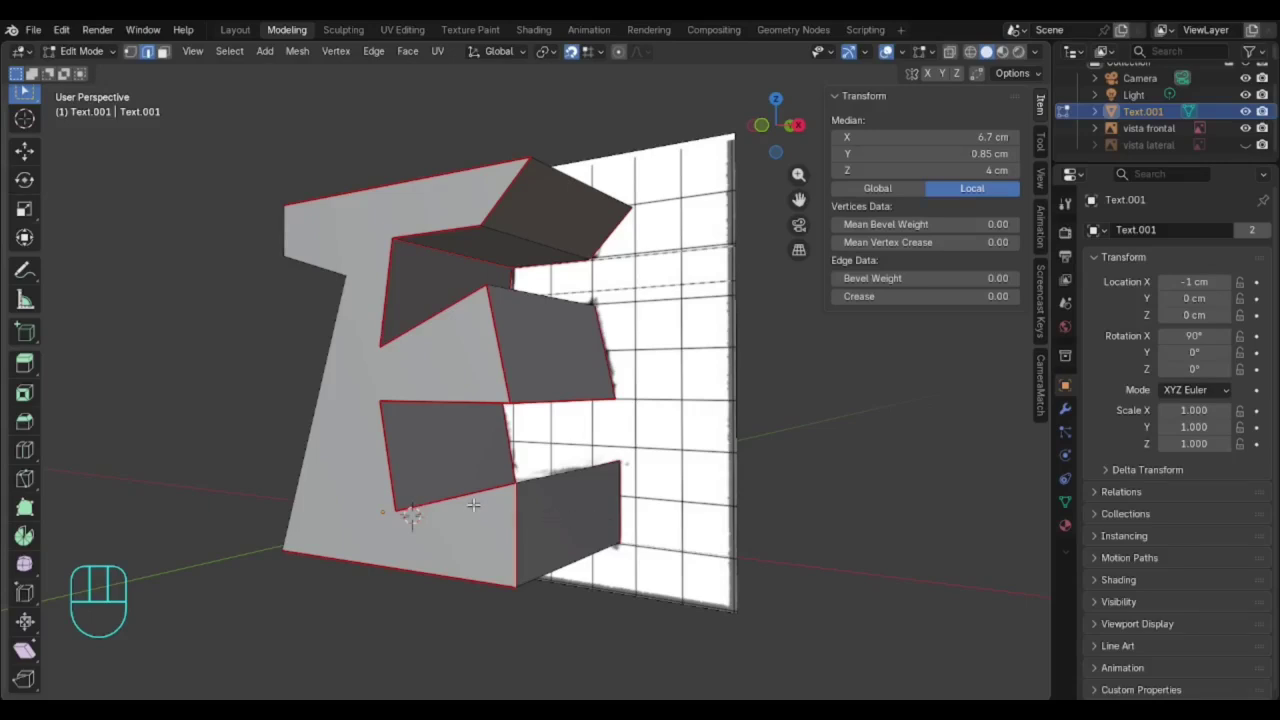
middle_drag(576, 423, 631, 424)
middle_drag(732, 468, 712, 460)
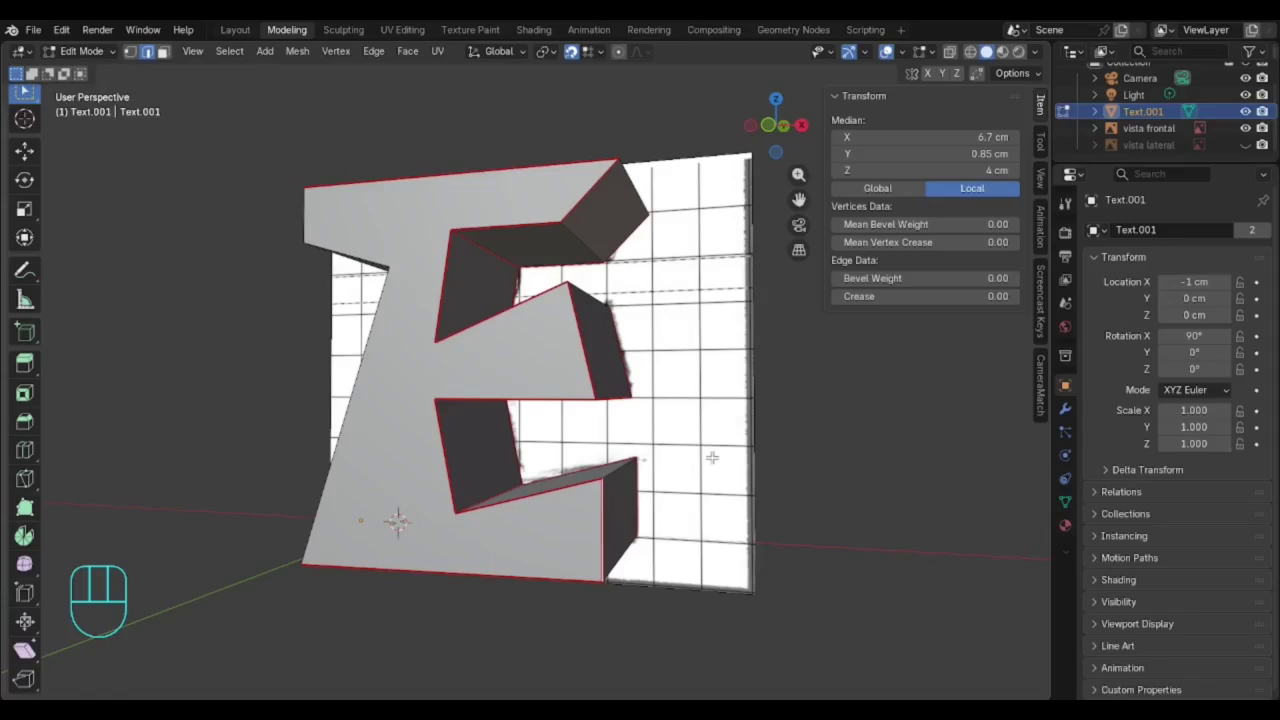
key(KP_1)
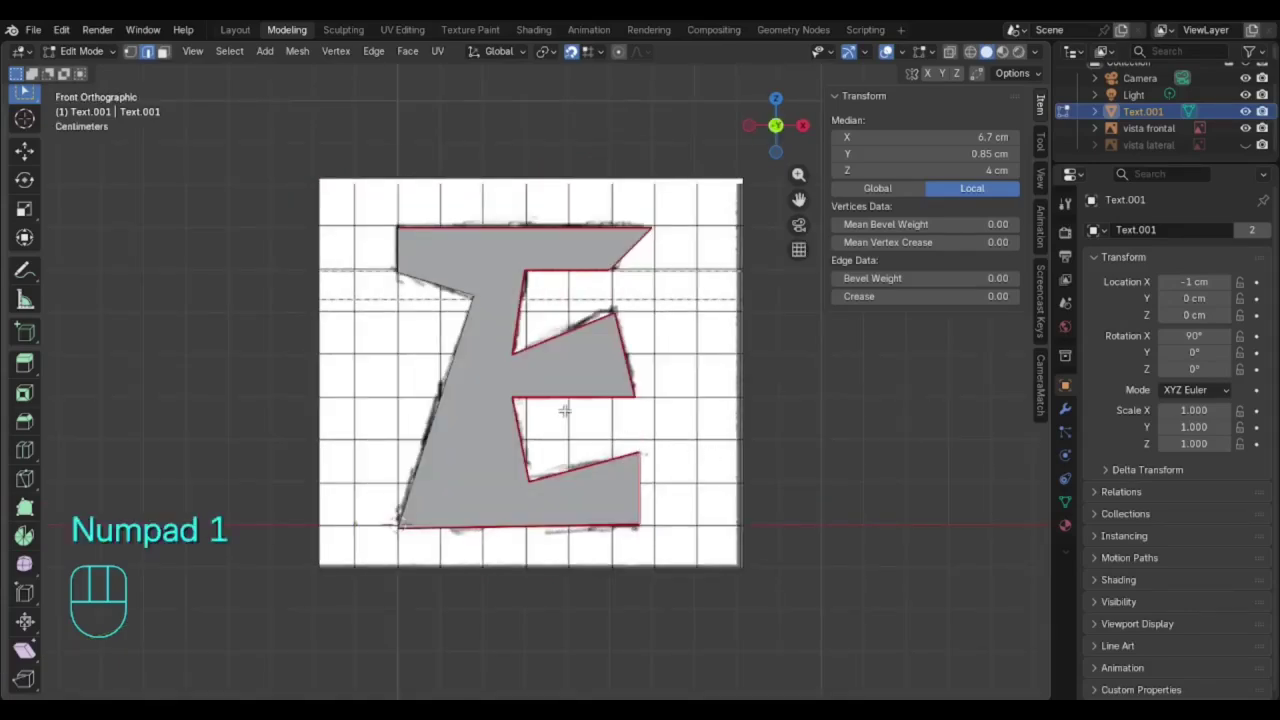
middle_drag(437, 410, 426, 456)
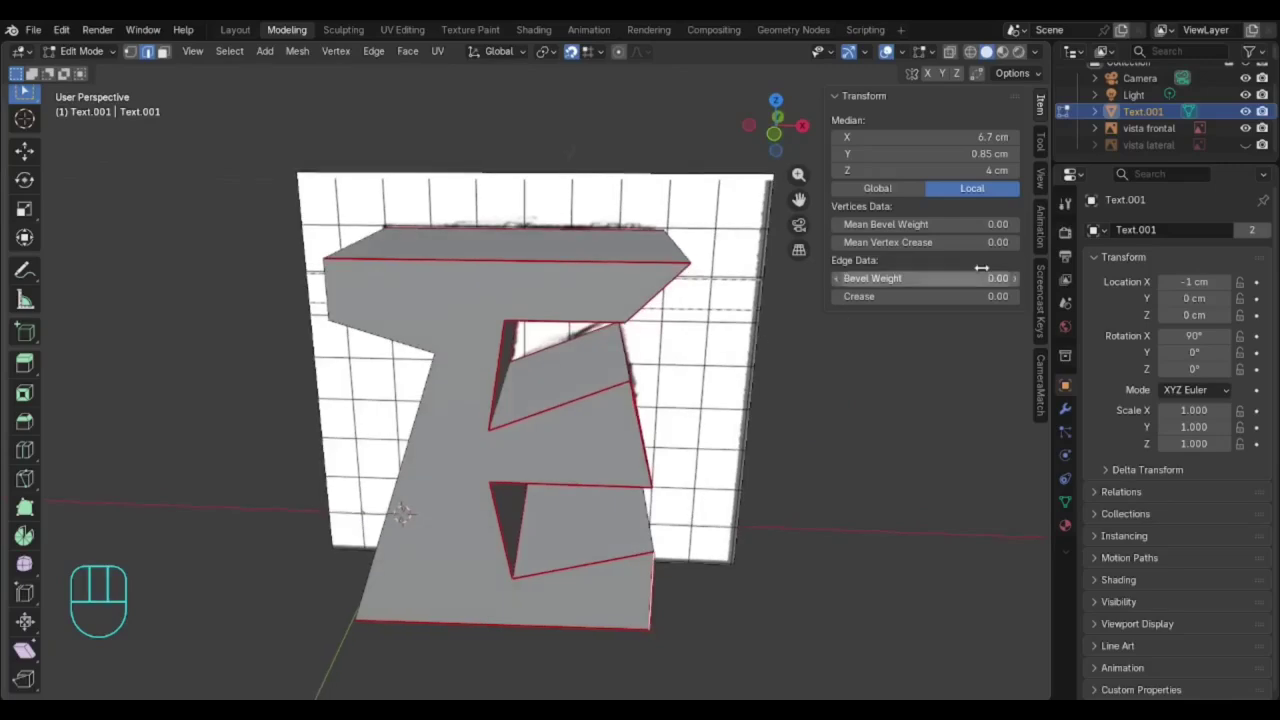
- Show the vista lateral reference image and check where it crosses the letter
click(1247, 145)
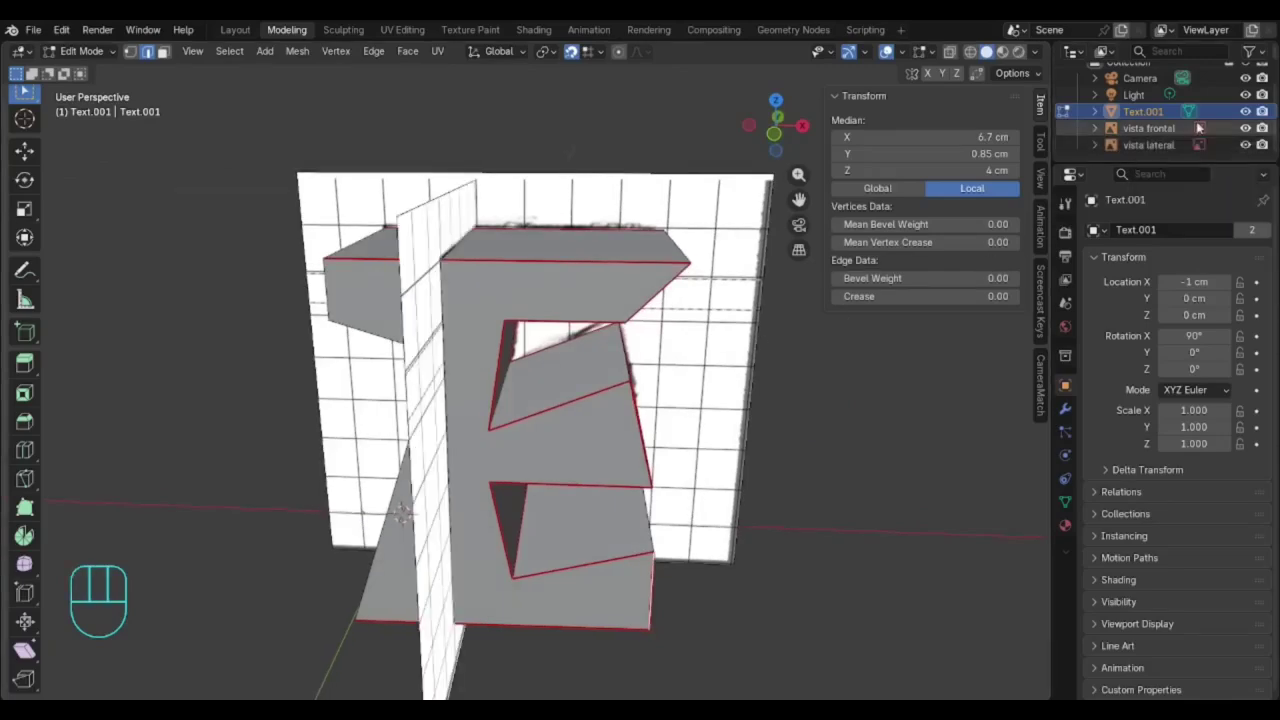
mouse_move(585, 266)
middle_down()
mouse_move(587, 280)
mouse_move(606, 253)
middle_up()
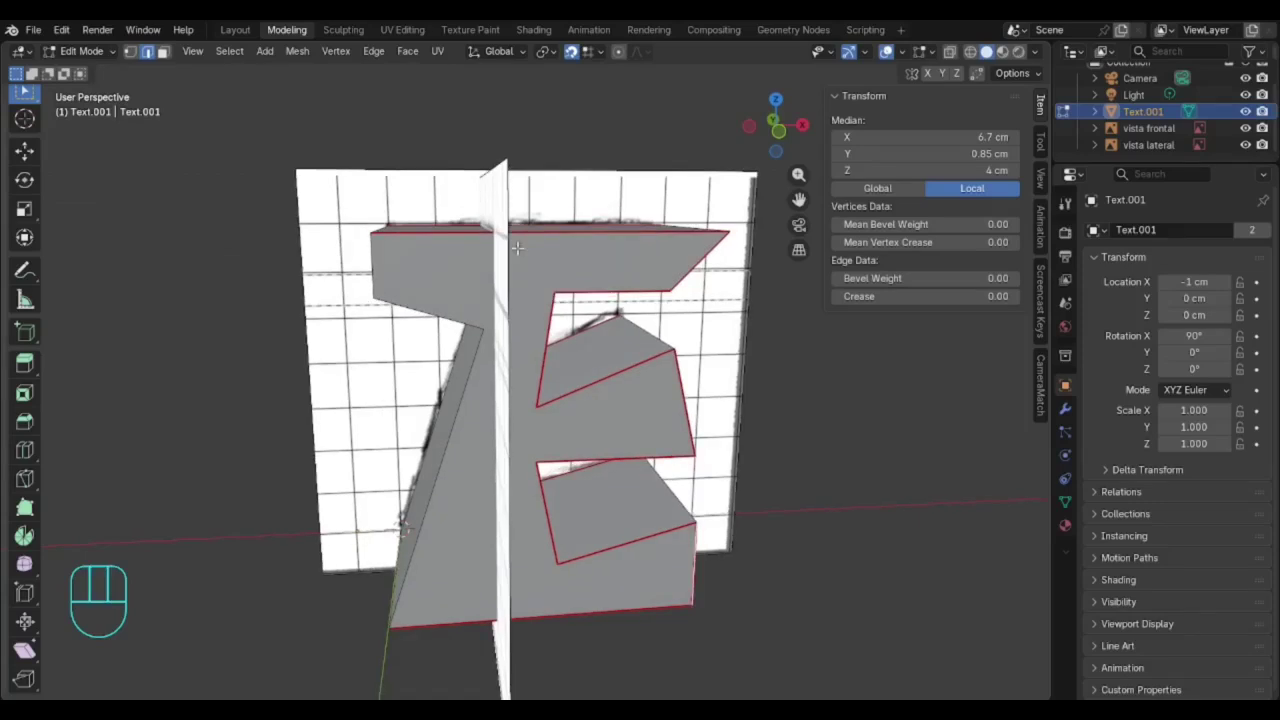
mouse_move(516, 244)
middle_down()
mouse_move(562, 246)
mouse_move(509, 237)
middle_up()
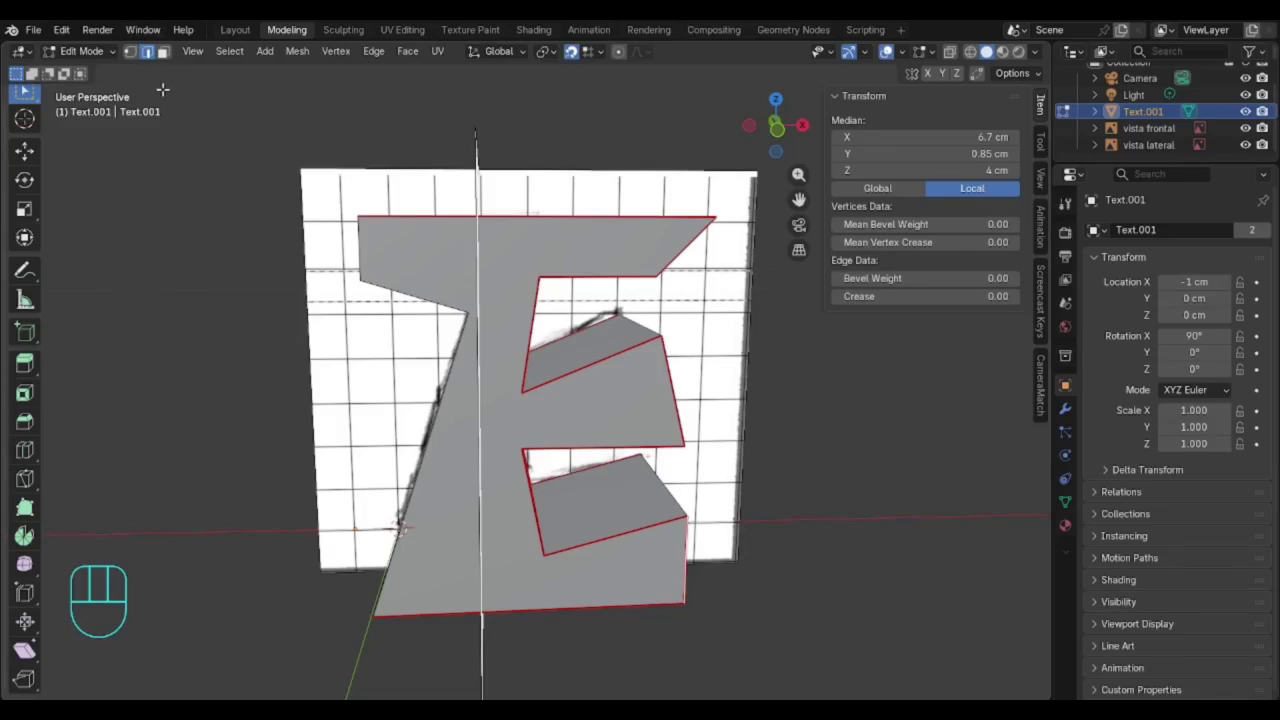
click(266, 51)
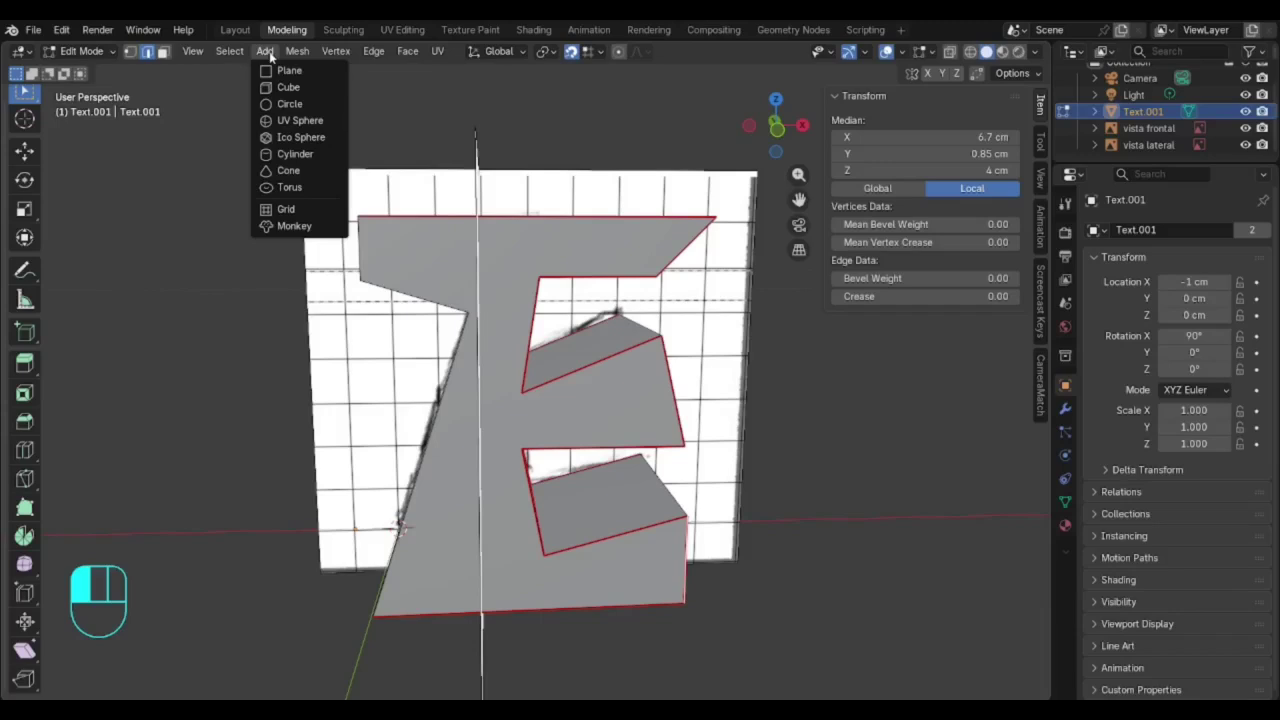
click(1197, 146)
click(1245, 146)
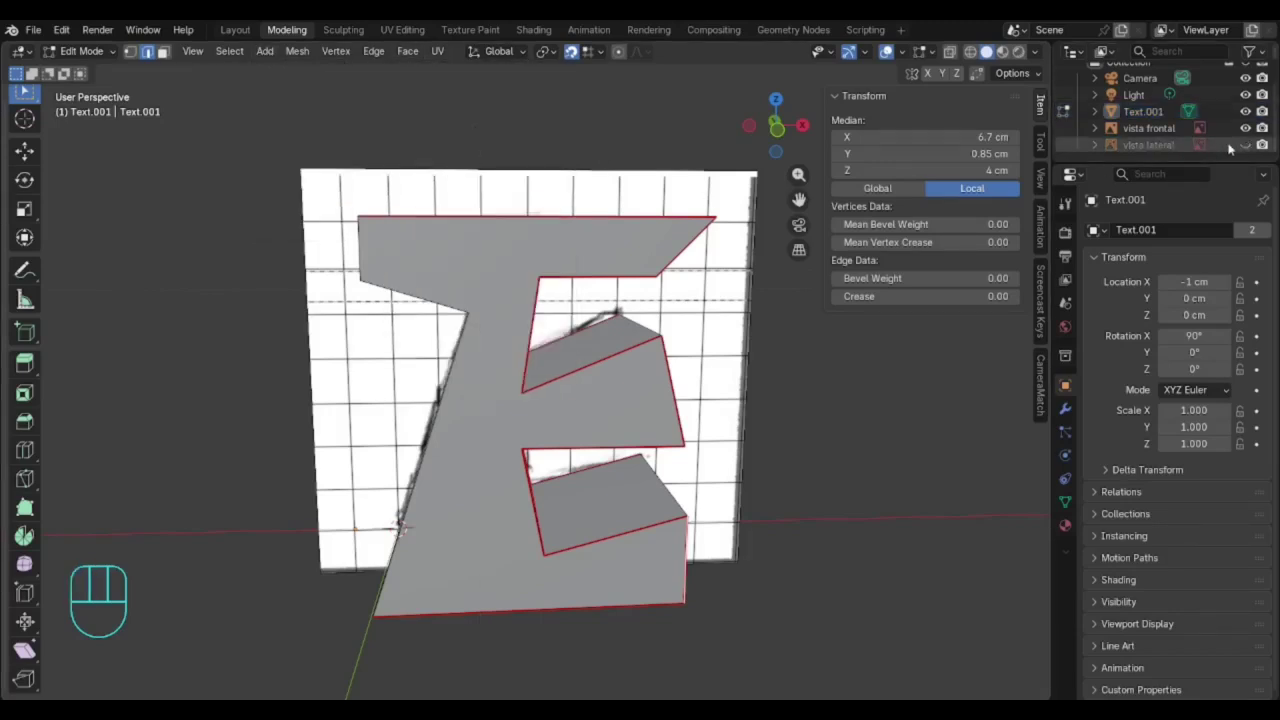
click(1245, 146)
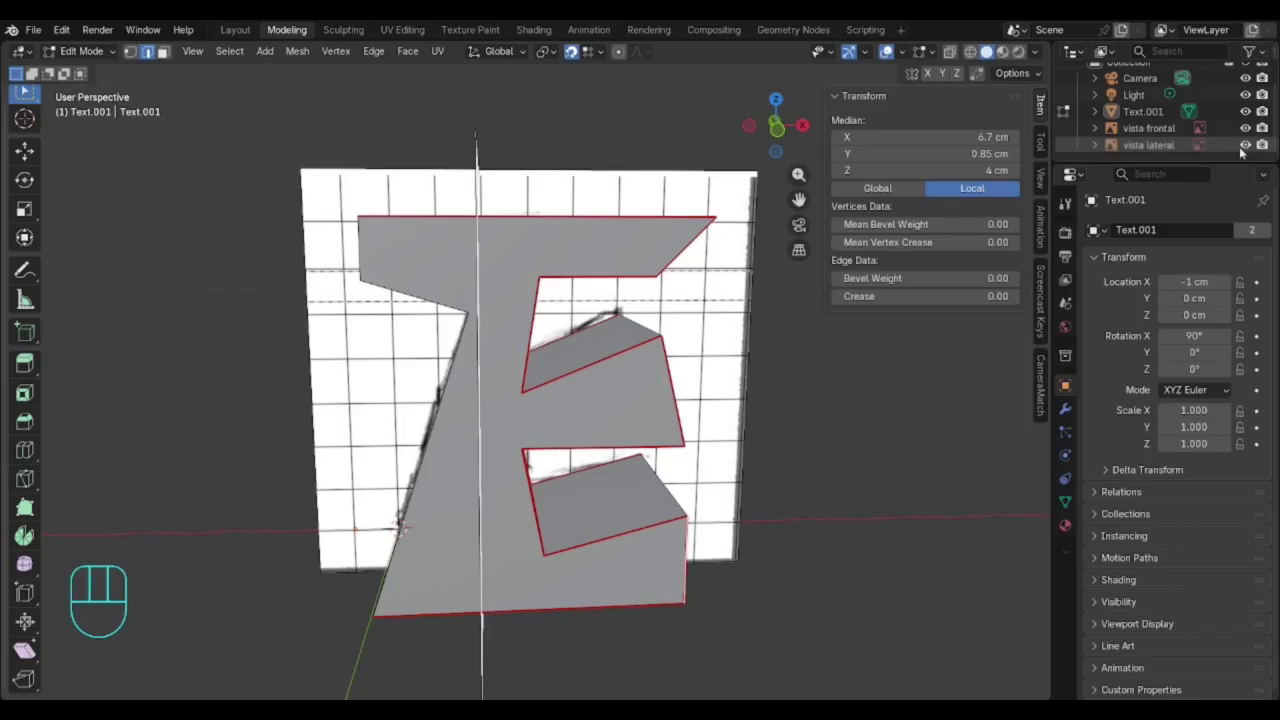
- Compare the letter's sides with the vista lateral sketch in wireframe shading
middle_drag(523, 323, 656, 332)
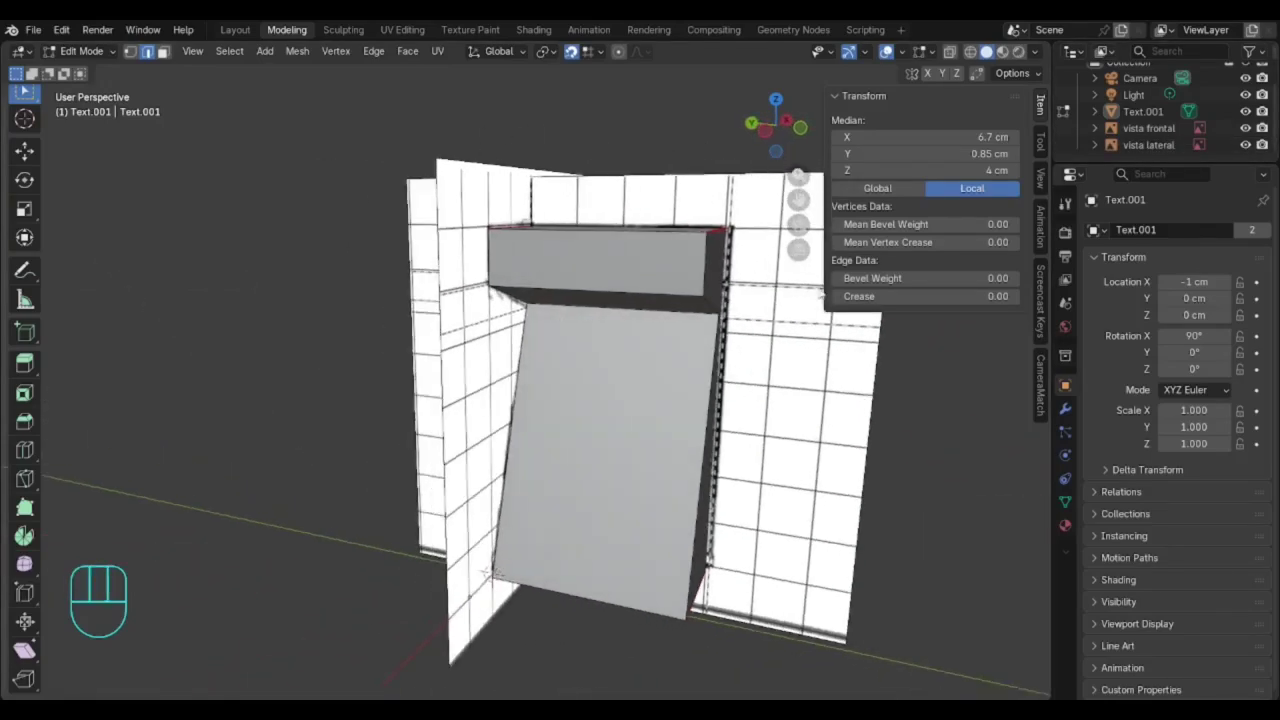
click(969, 51)
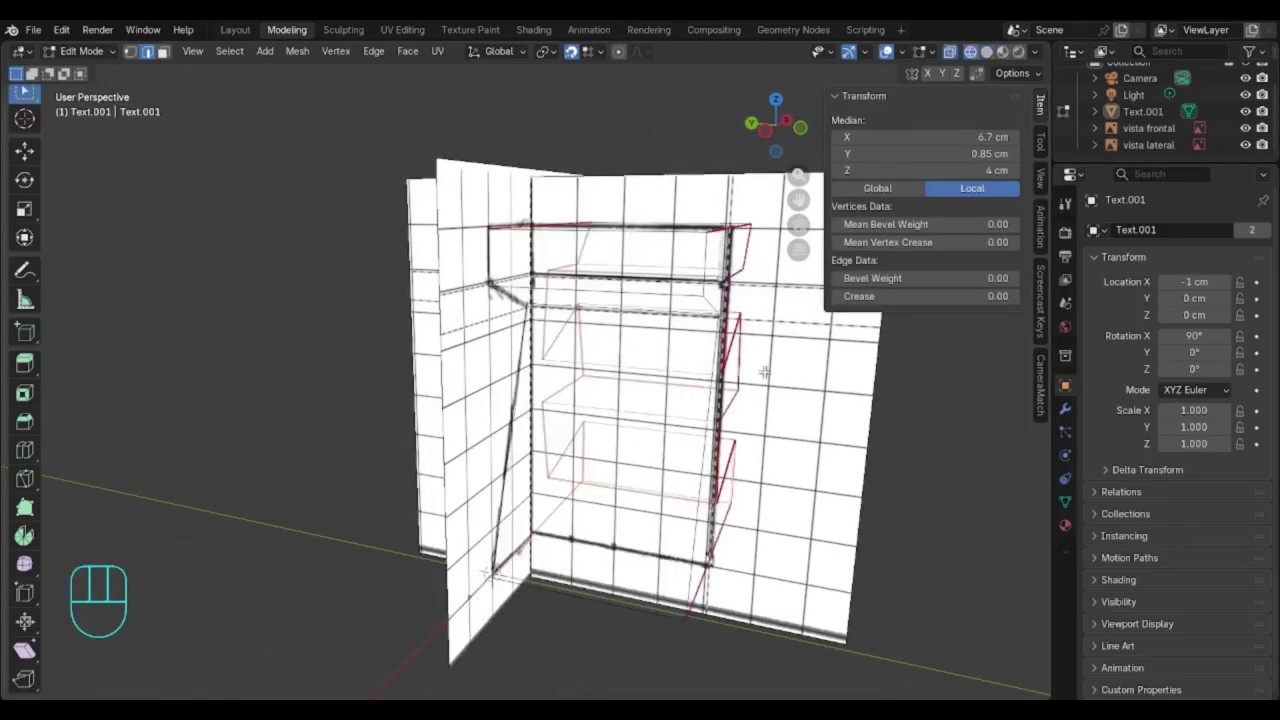
mouse_move(766, 371)
middle_down()
mouse_move(780, 346)
mouse_move(802, 361)
middle_up()
middle_drag(840, 440, 585, 391)
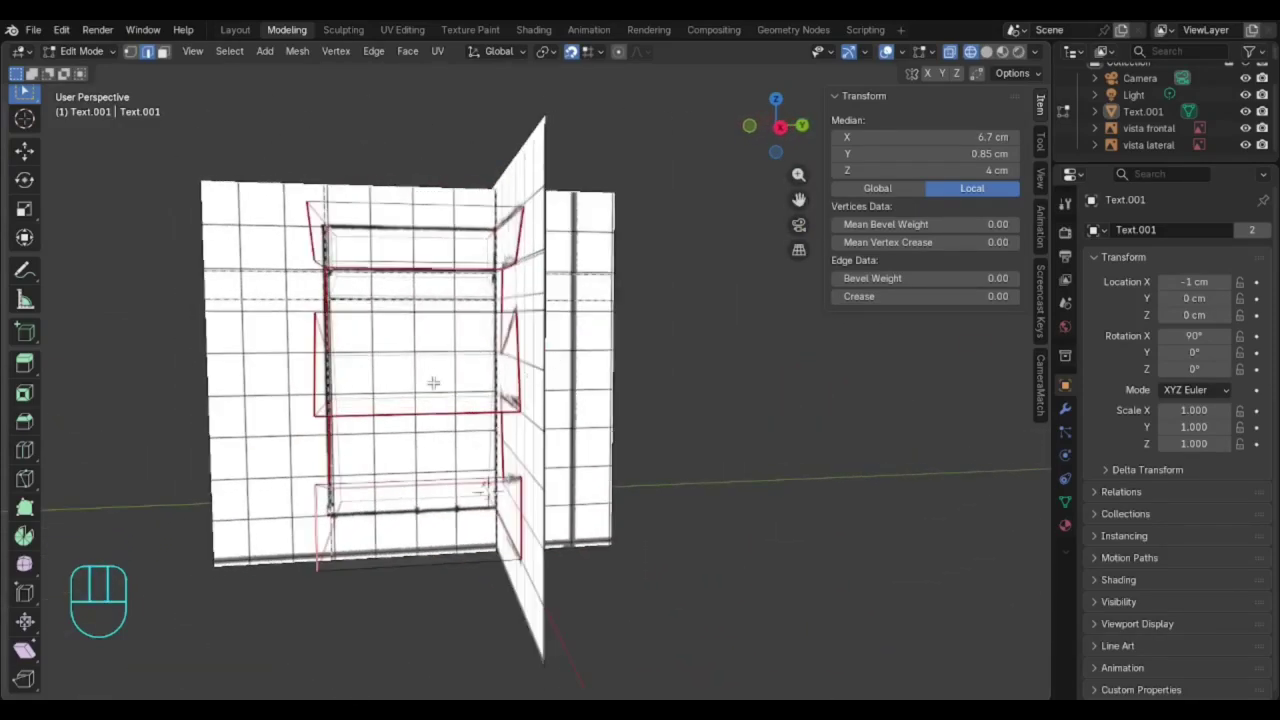
- Hide the vista lateral reference image and return the letter to solid shading in left orthographic view
click(1246, 146)
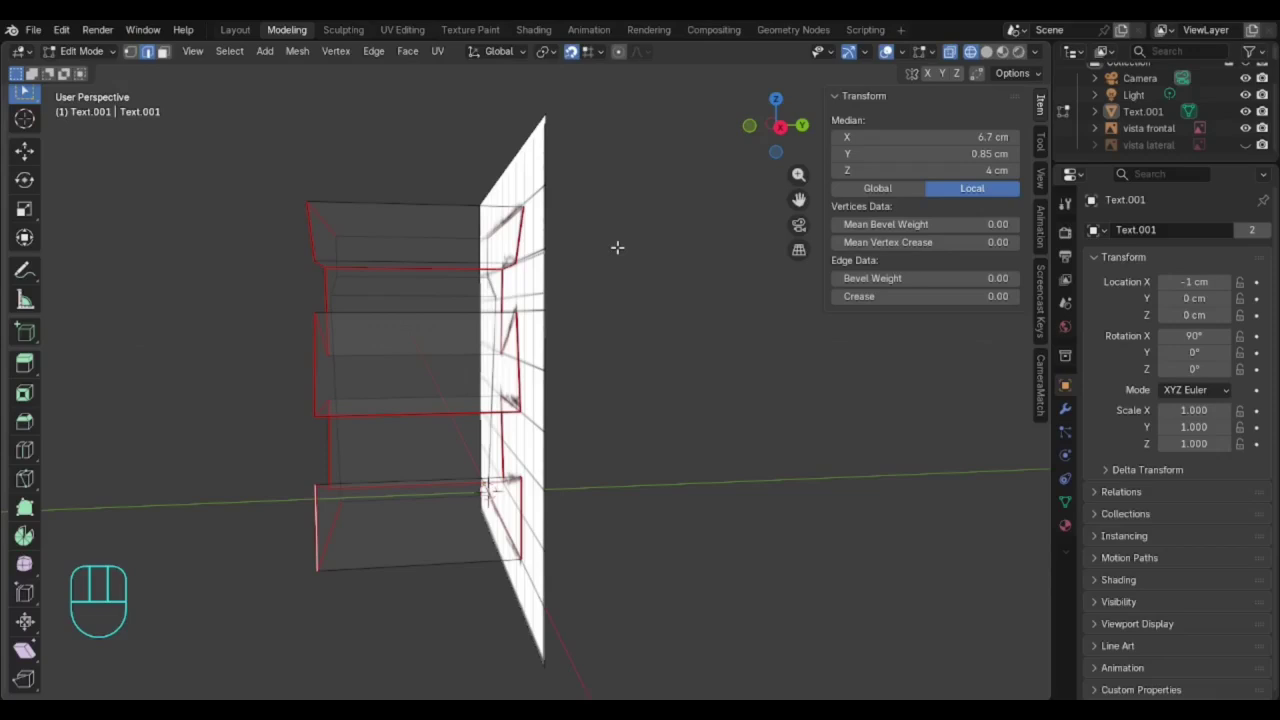
key(KP_1)
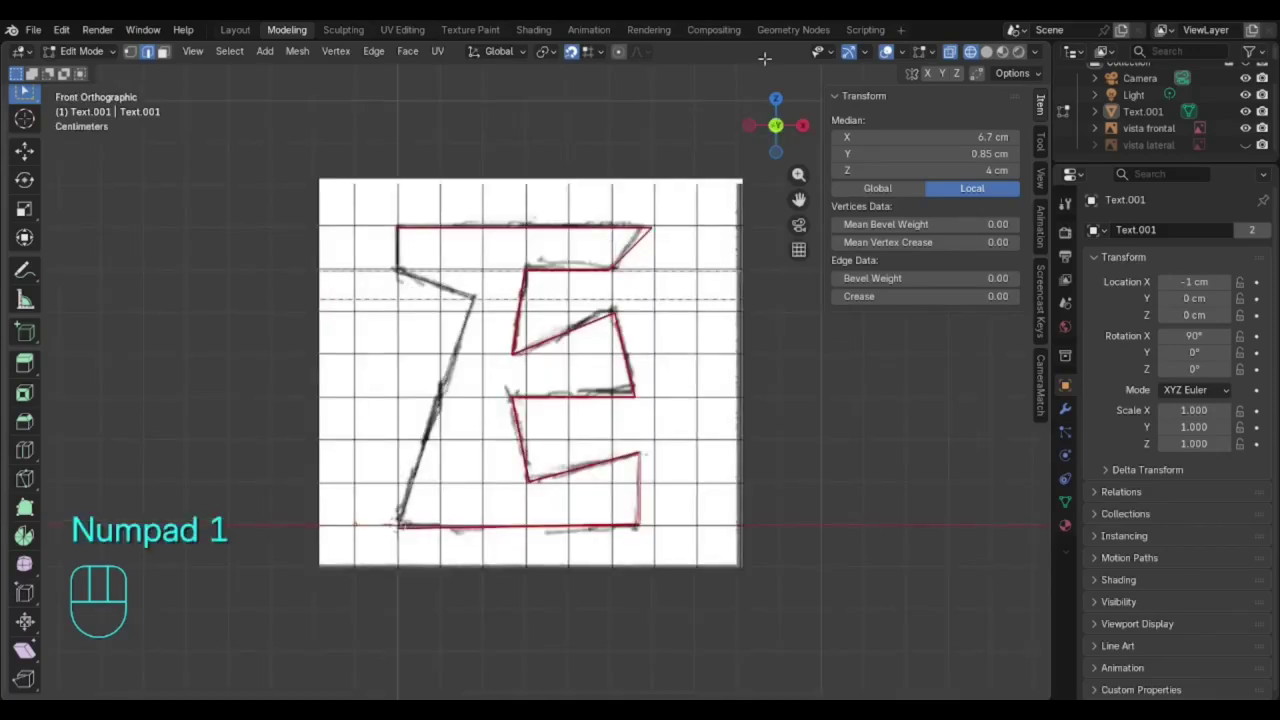
click(753, 124)
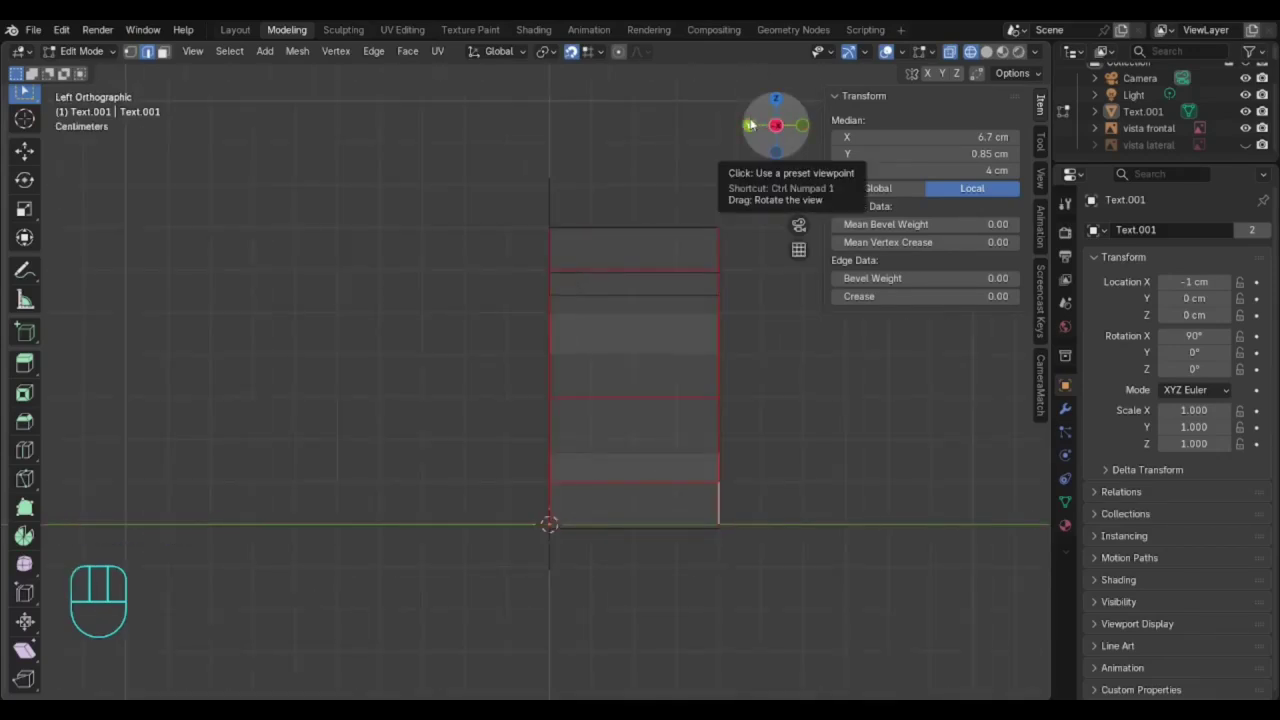
scroll(716, 259, down, 2)
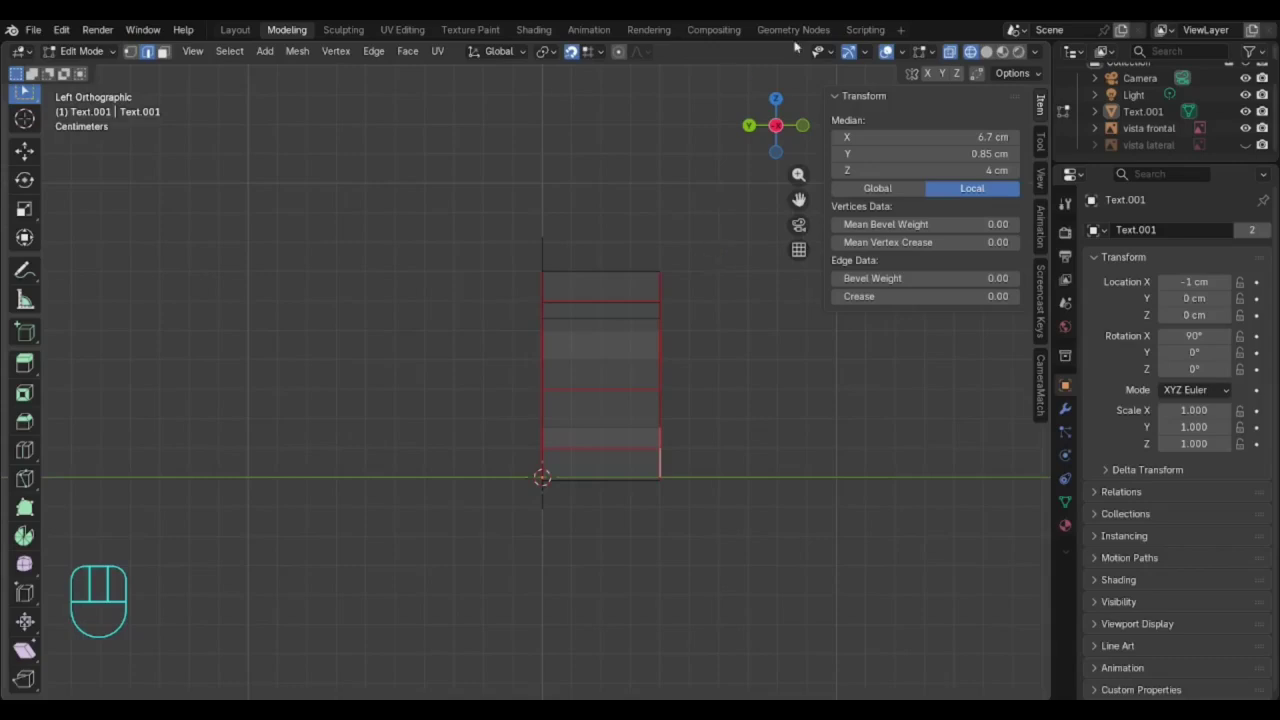
click(950, 52)
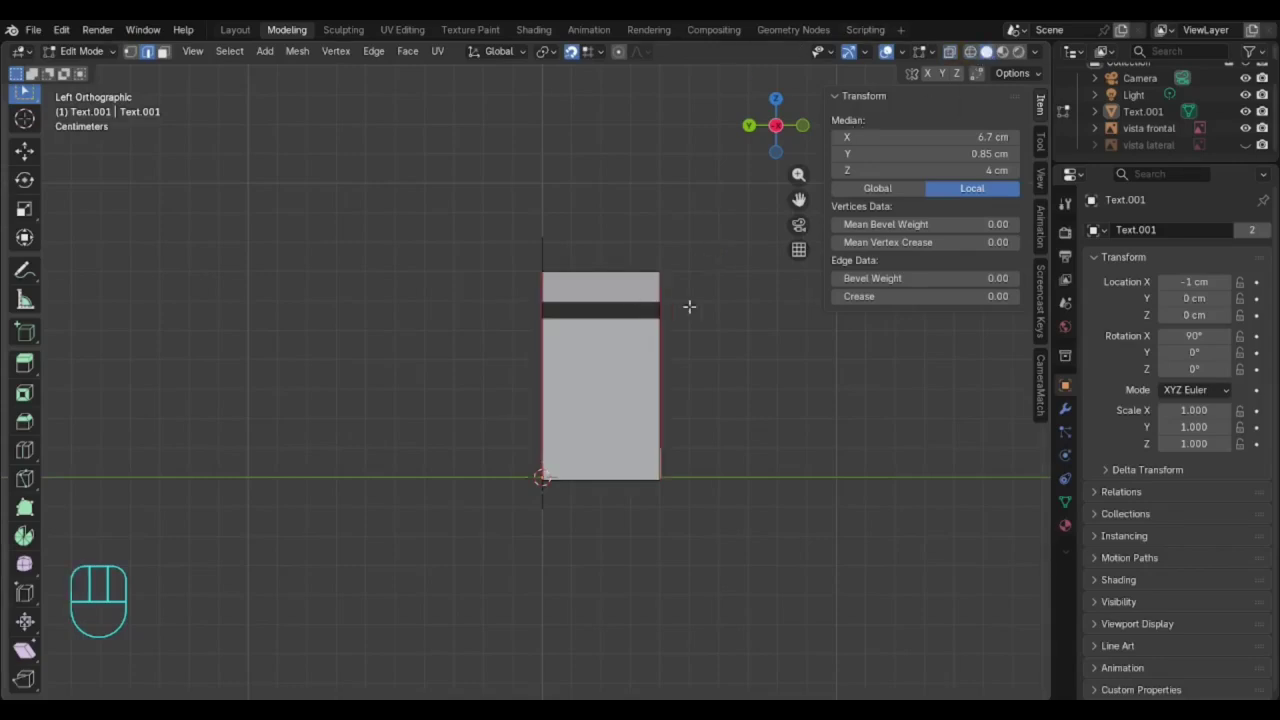
- Set the view to right orthographic and deselect all of the letter's edges
middle_drag(689, 307, 709, 306)
click(778, 128)
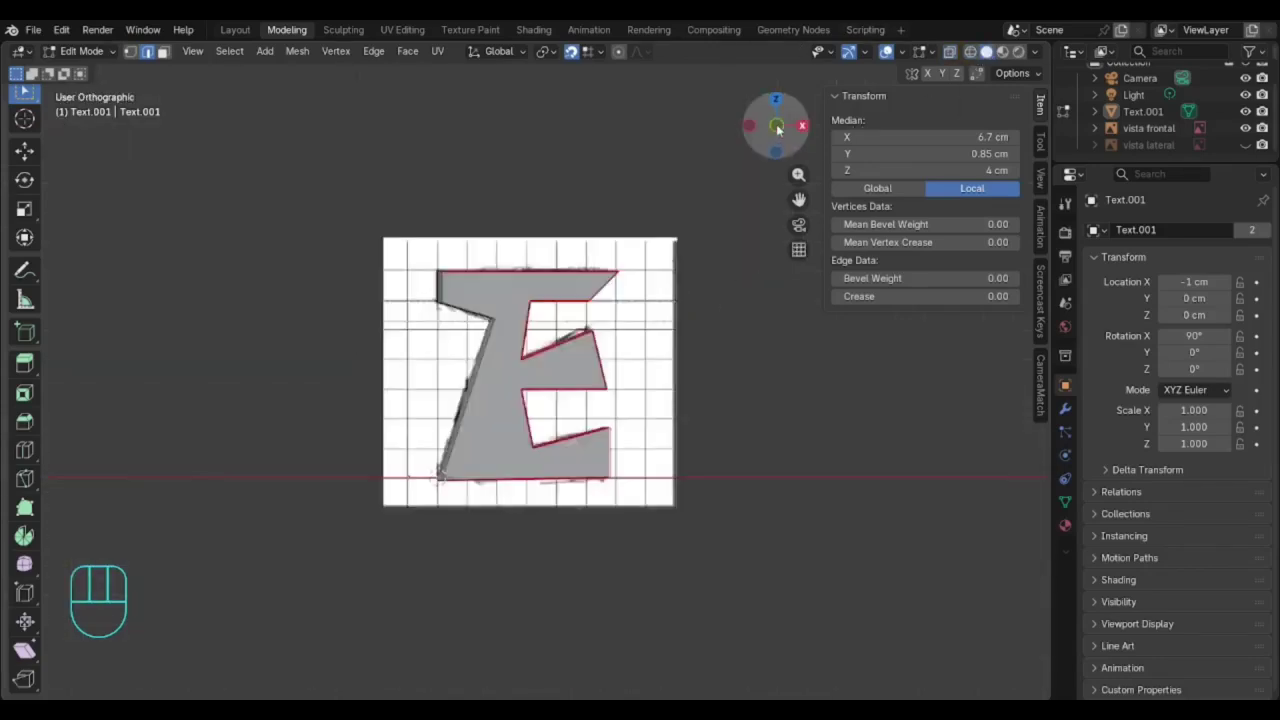
click(801, 126)
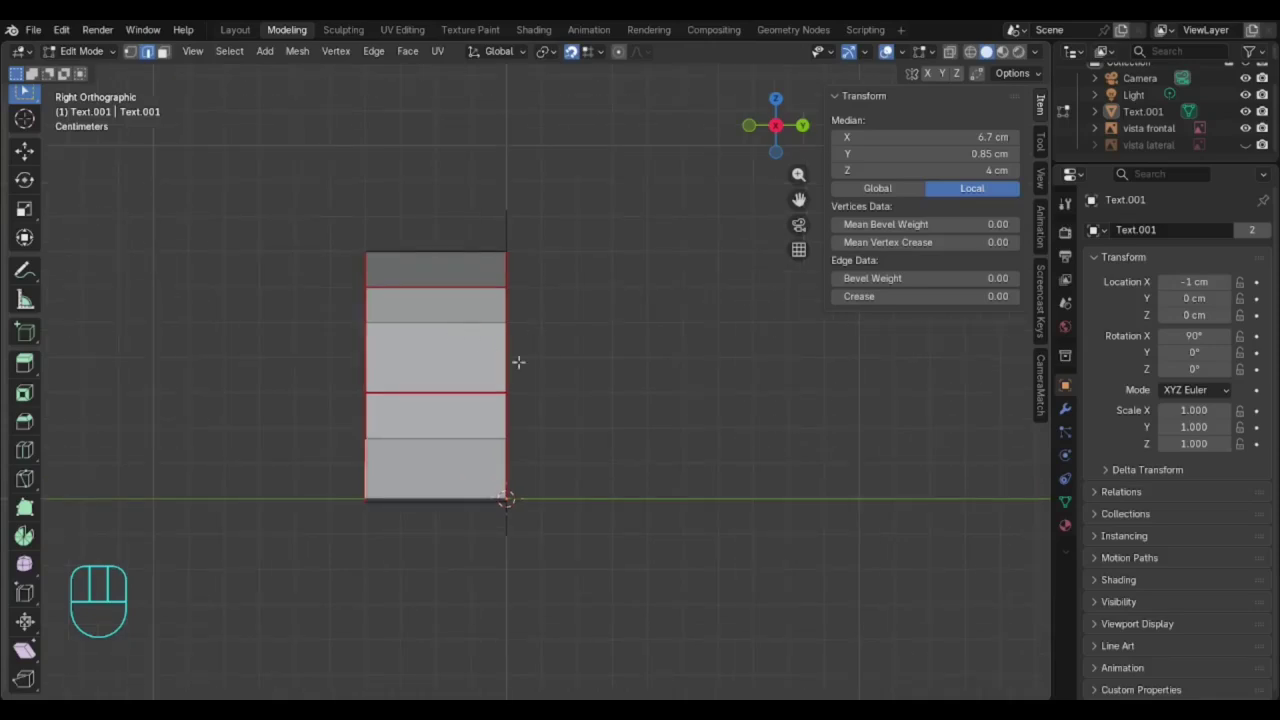
click(570, 355)
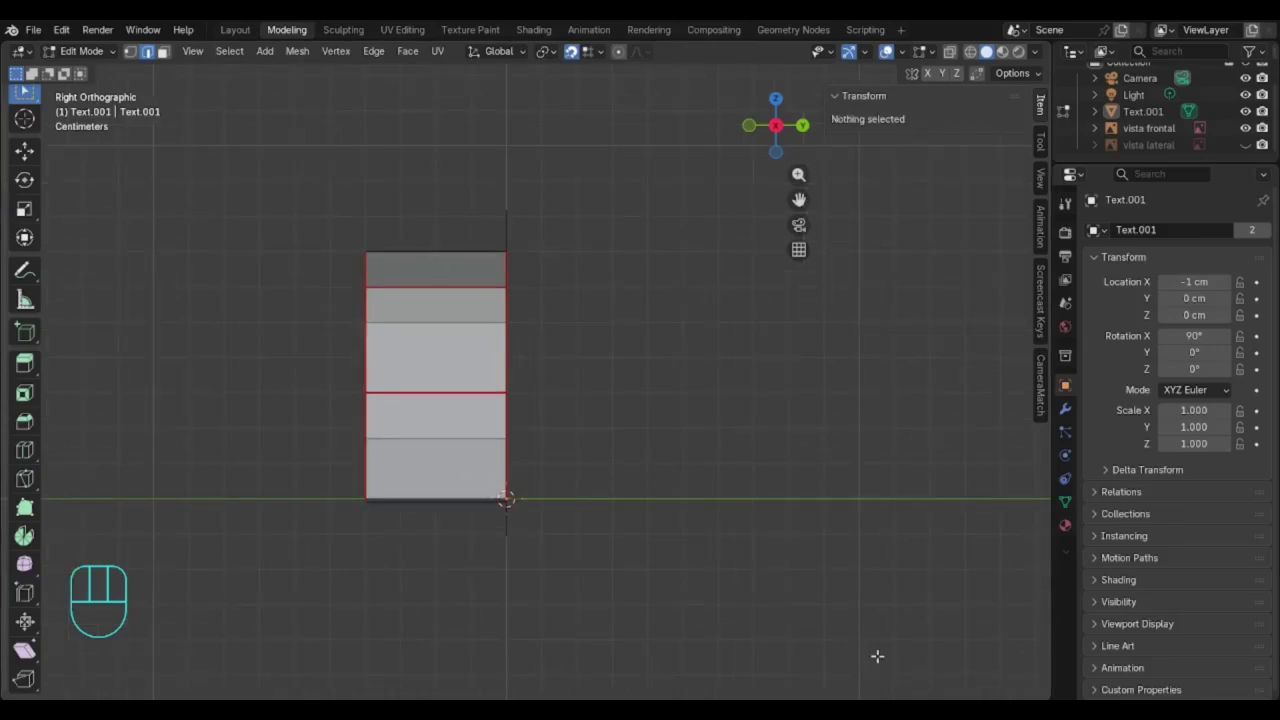
- Switch to Object Mode and add the hand-drawn side sketch as a reference image aligned to the right view
click(270, 51)
click(45, 51)
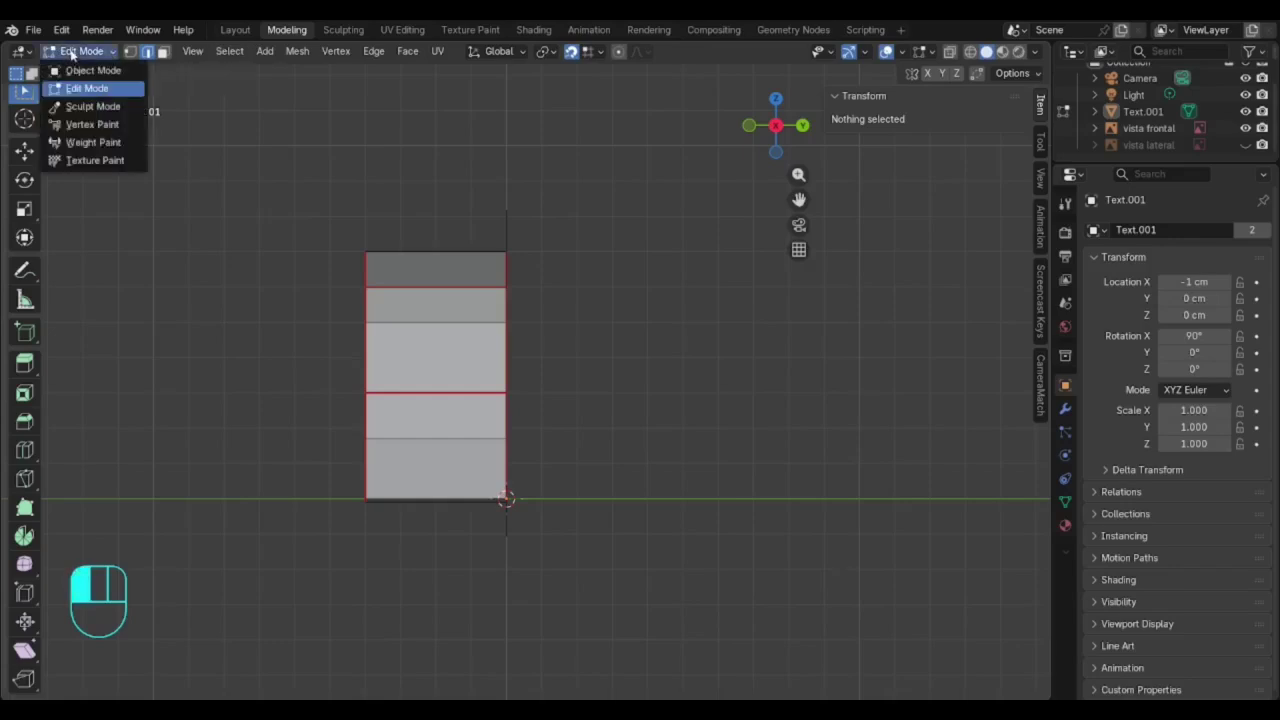
click(100, 69)
click(224, 51)
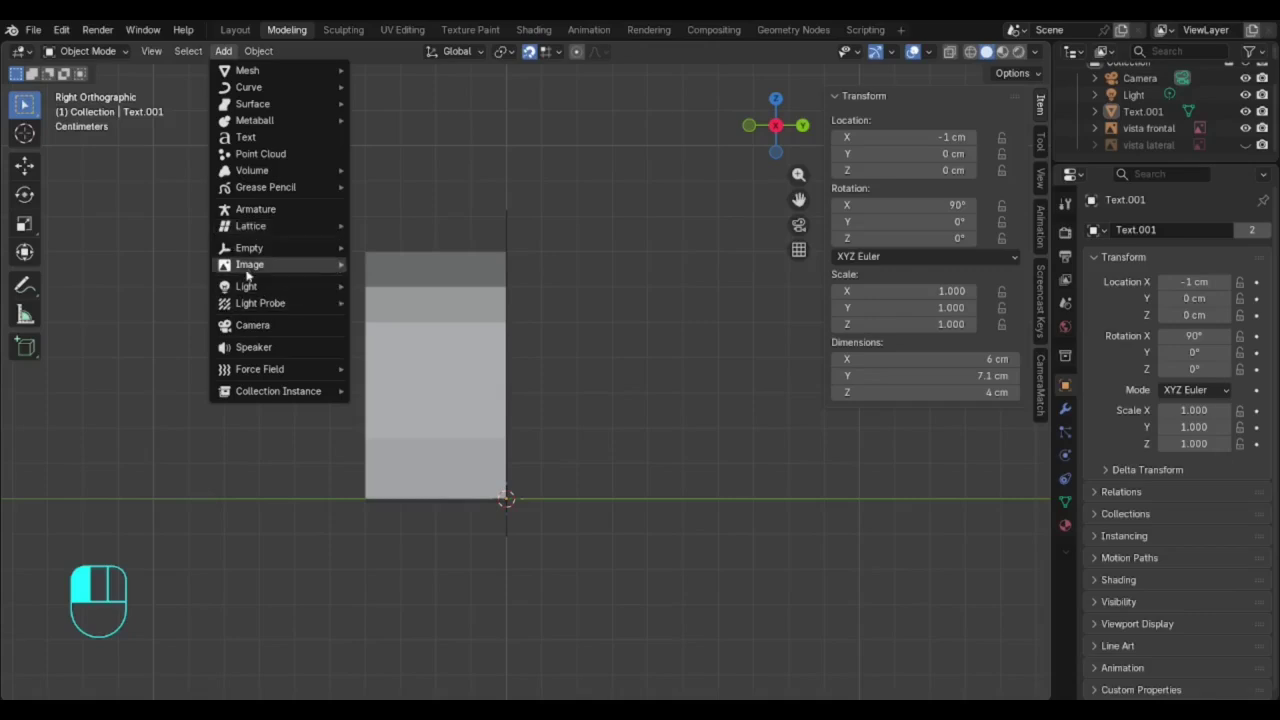
mouse_move(250, 268)
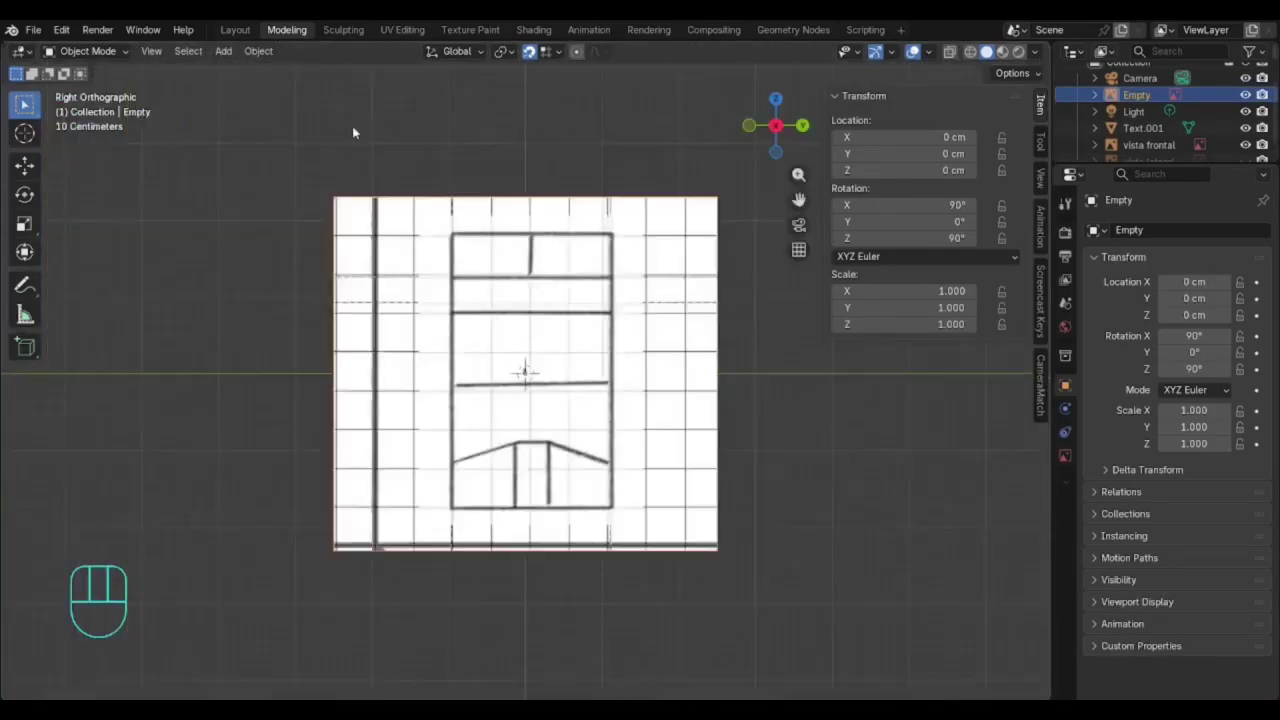
click(447, 291)
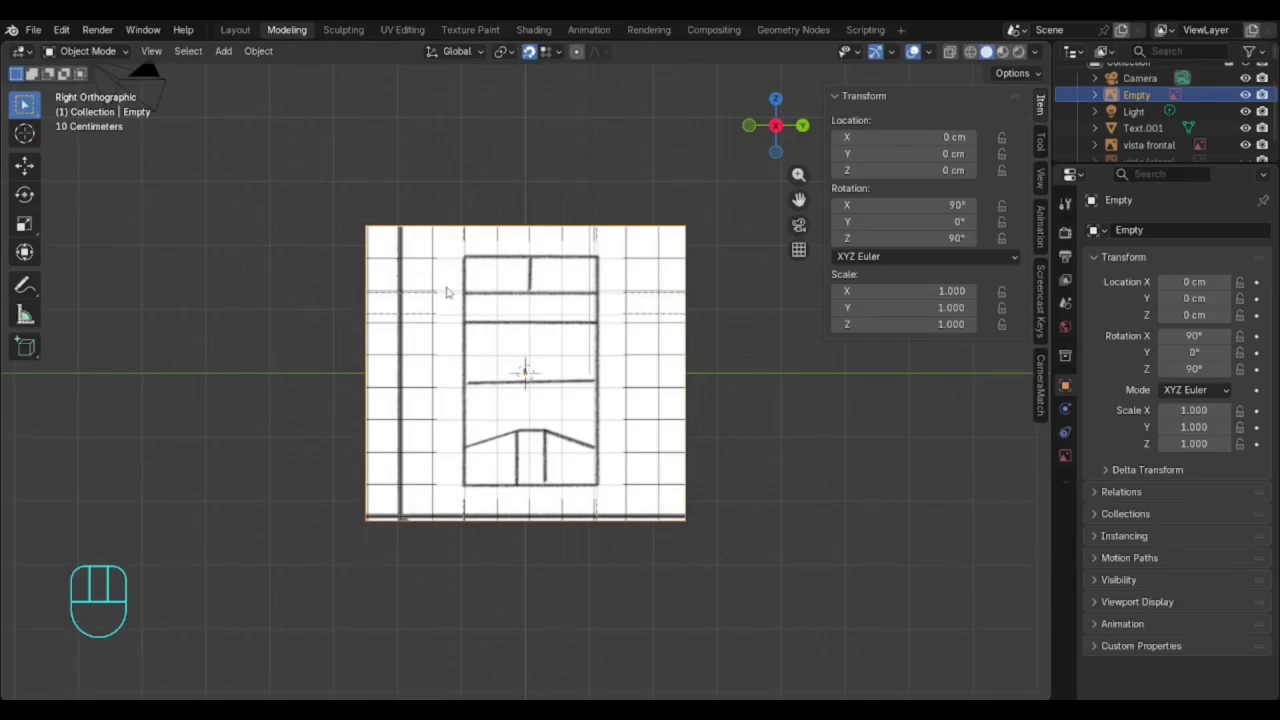
- Scale the new side sketch image down to about 0.017 so it approaches the letter's size
key(s)
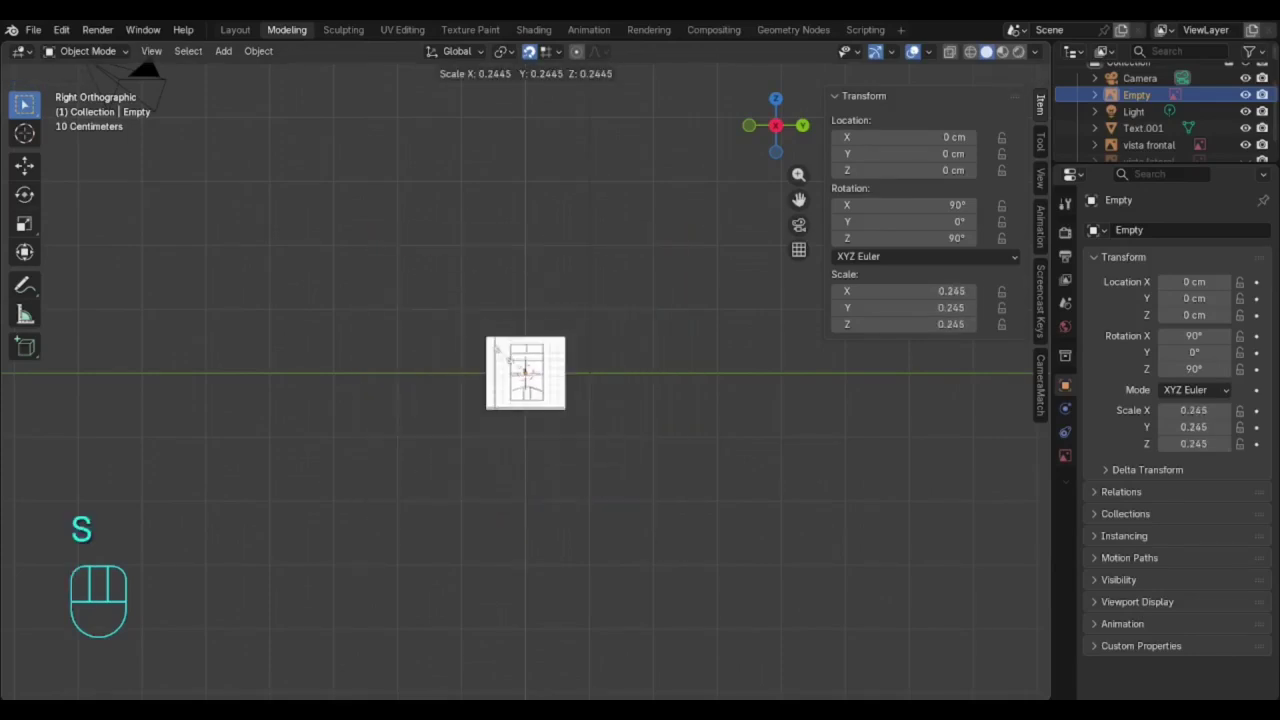
click(516, 373)
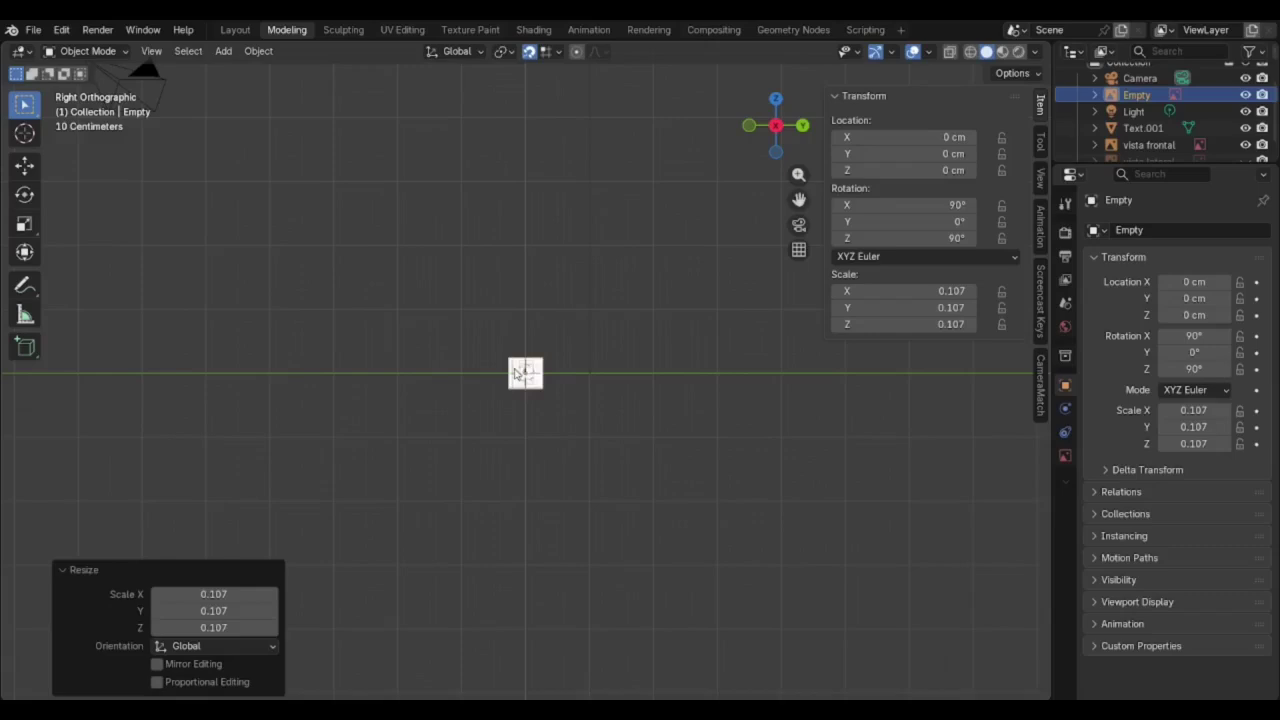
scroll(543, 400, up, 10)
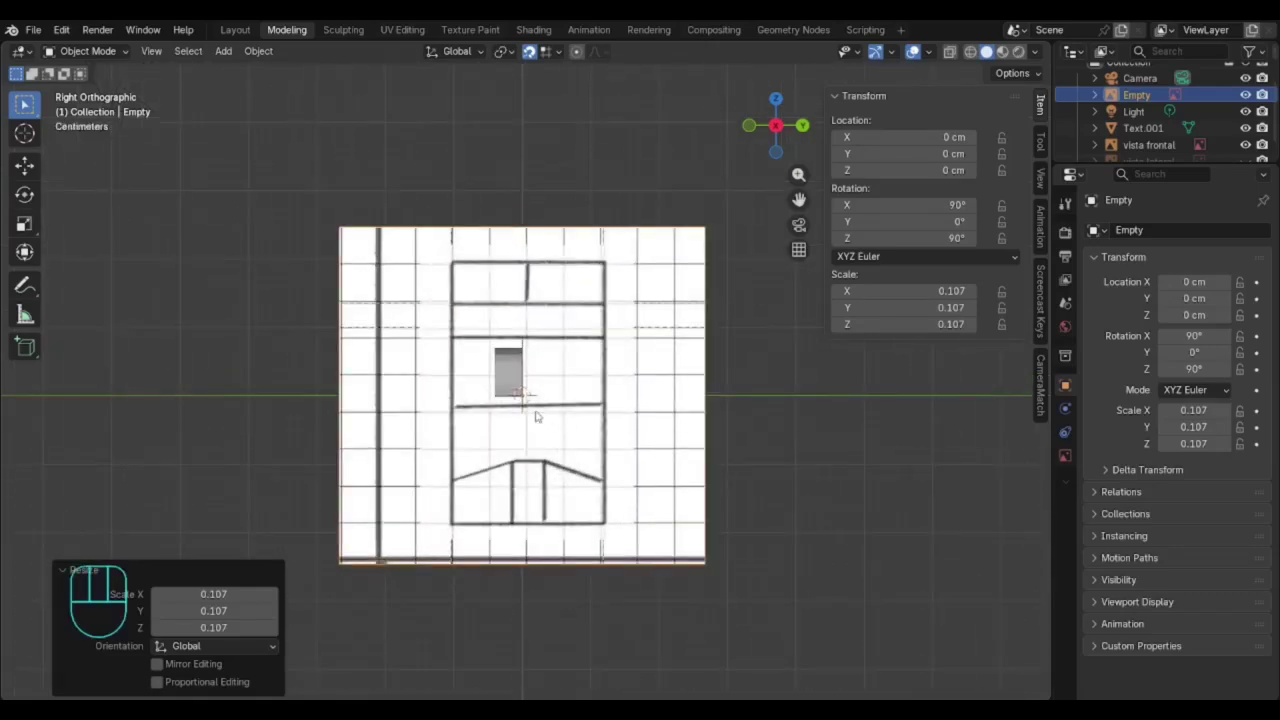
scroll(535, 417, up, 3)
scroll(550, 430, down, 3)
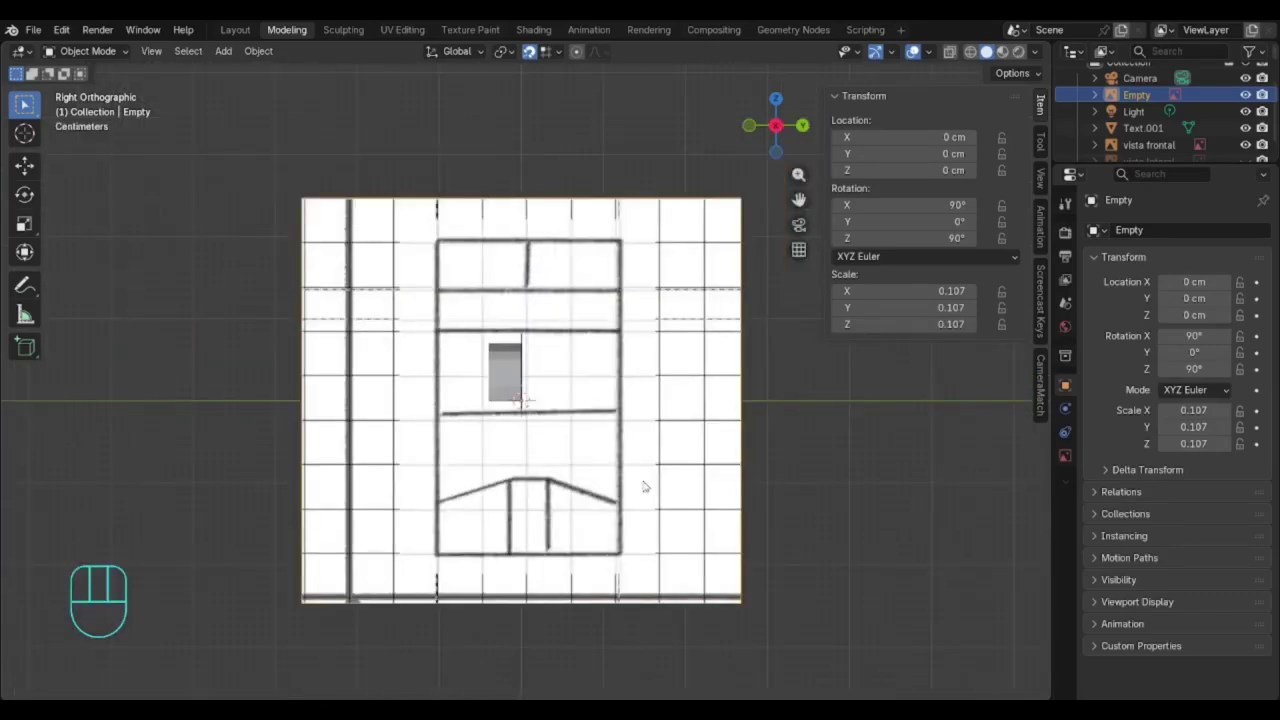
key(s)
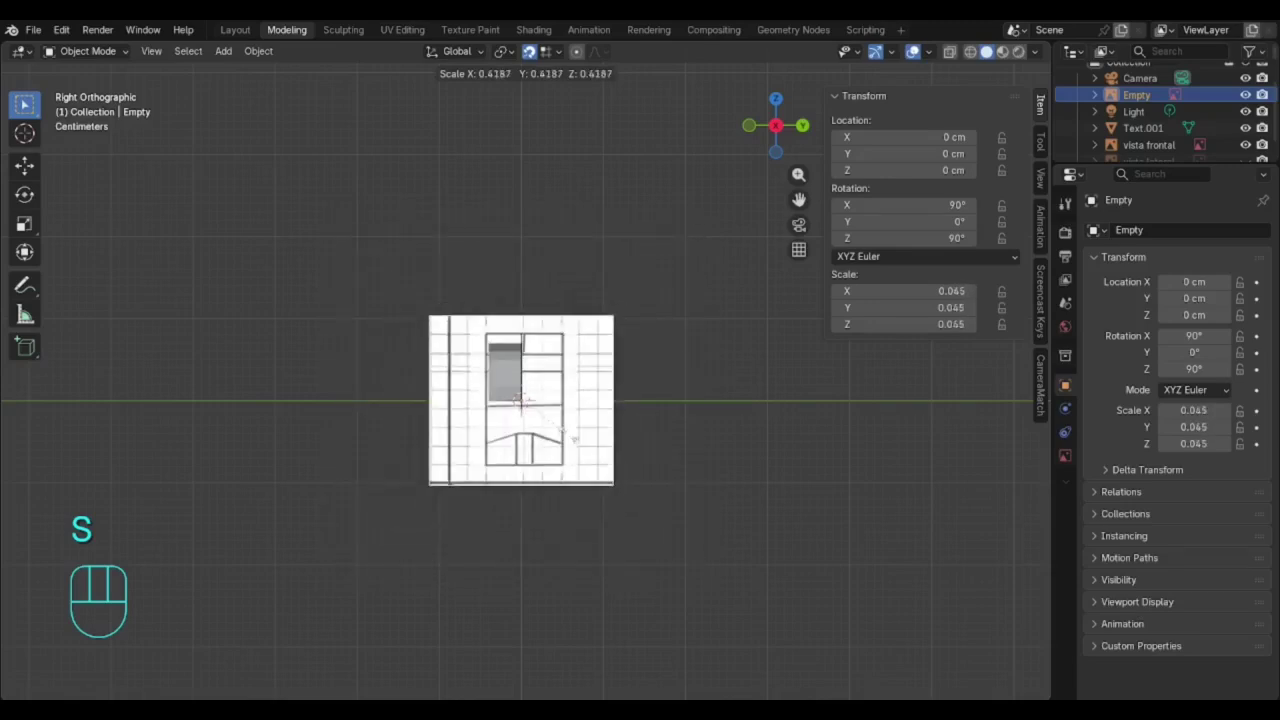
click(518, 401)
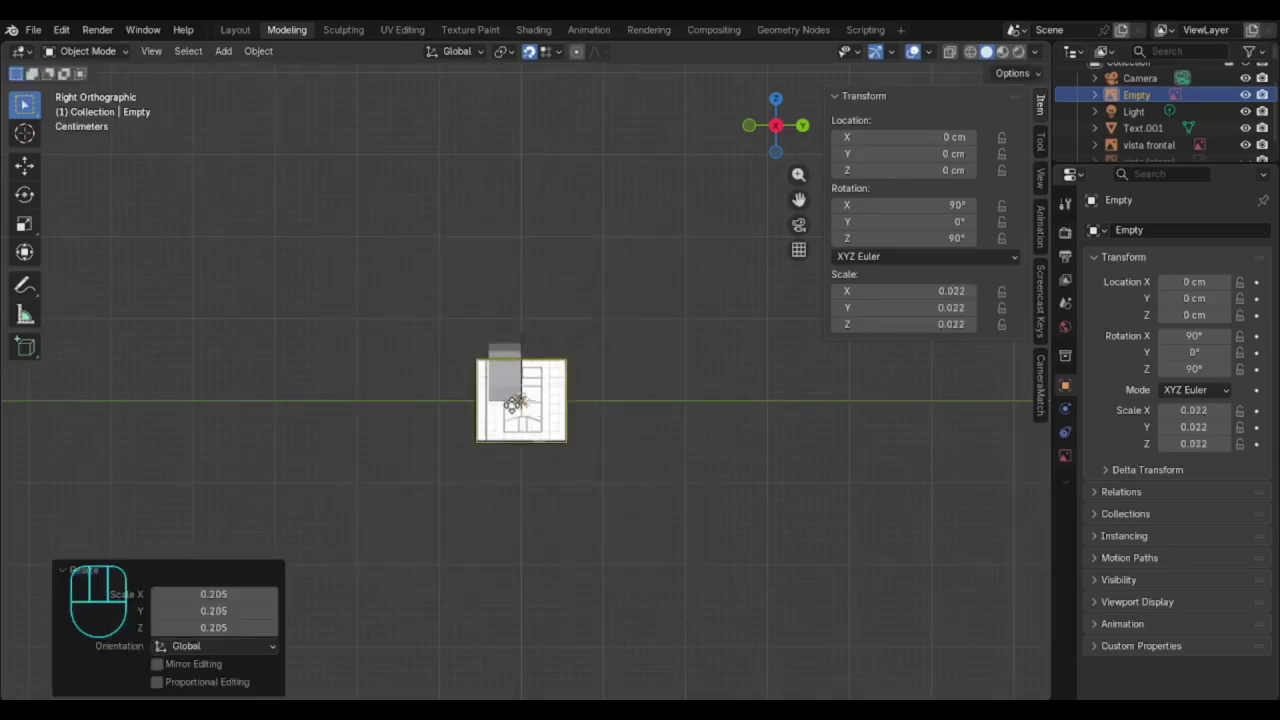
scroll(511, 405, up, 8)
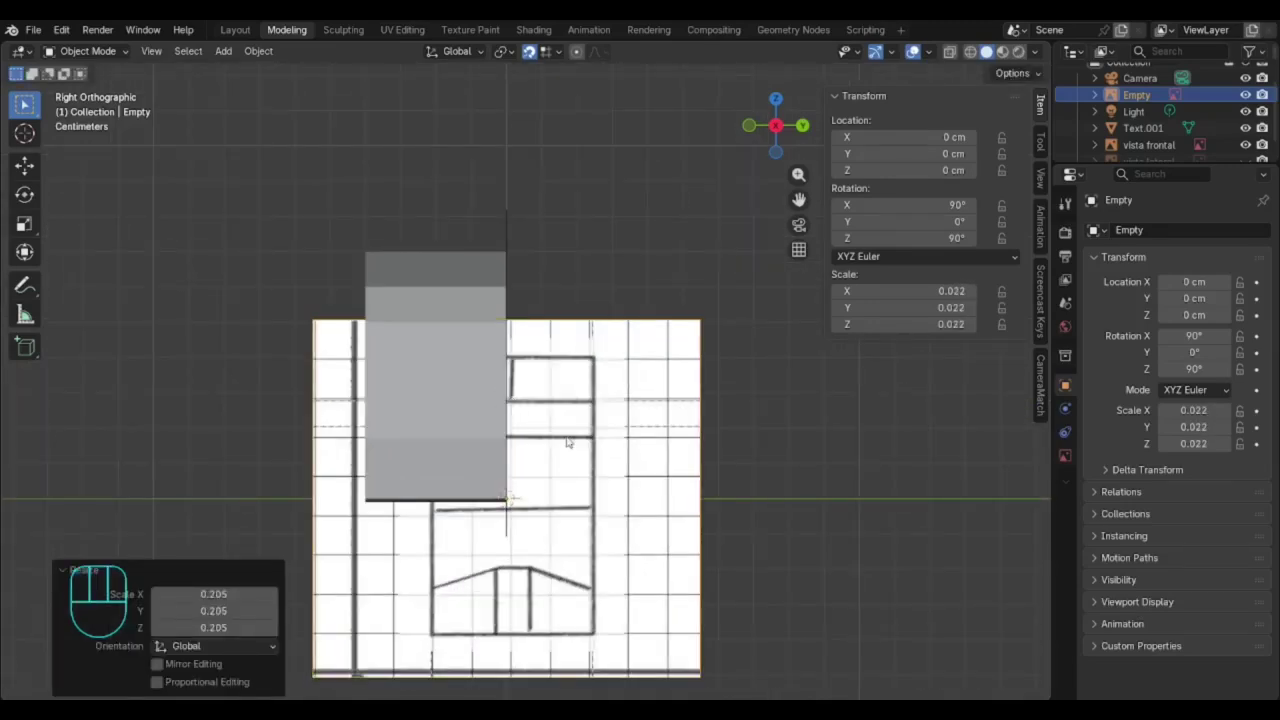
key(s)
click(553, 456)
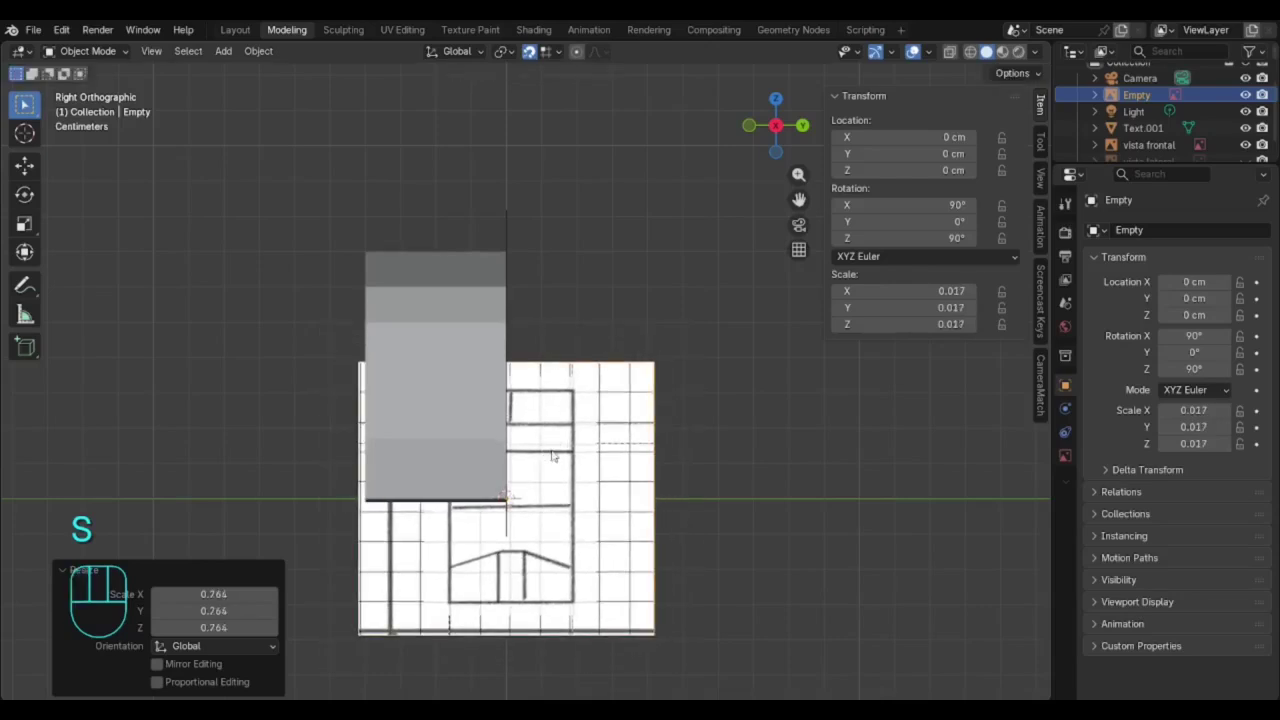
- Show the scene in wireframe and move the side sketch over the letter to Y -2.4 cm, Z 3.9 cm
key(g)
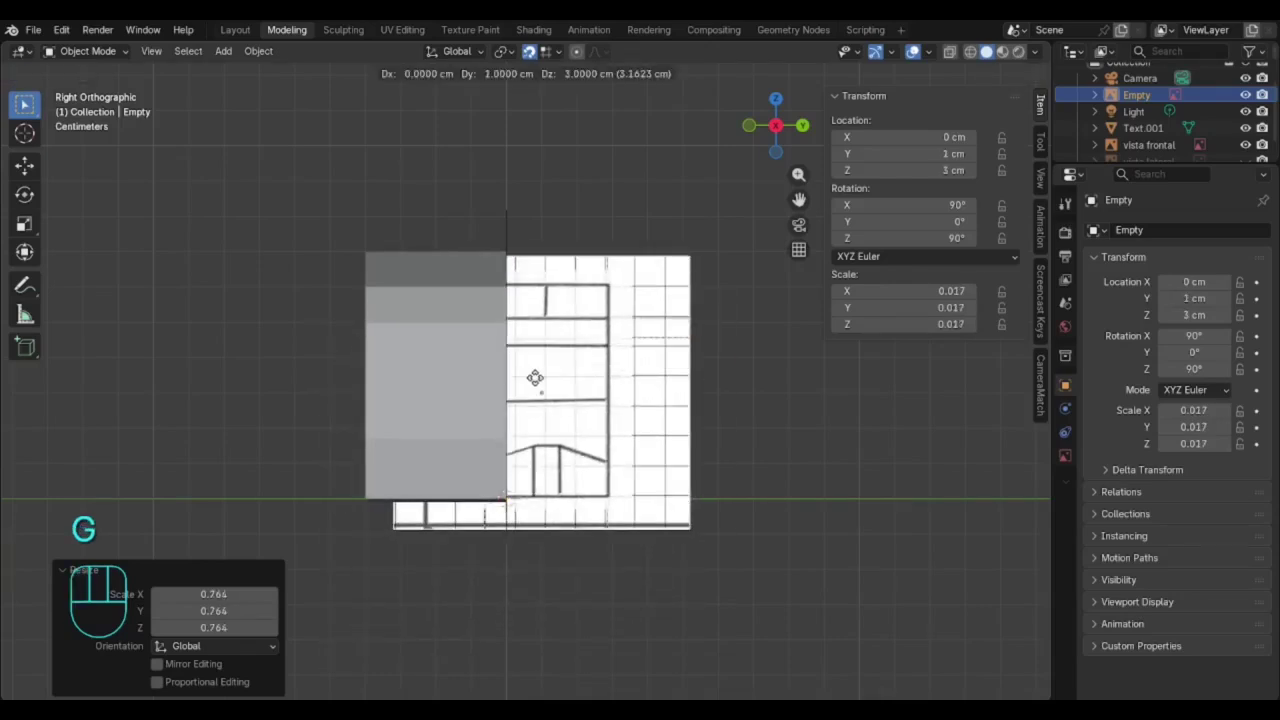
click(441, 406)
click(970, 52)
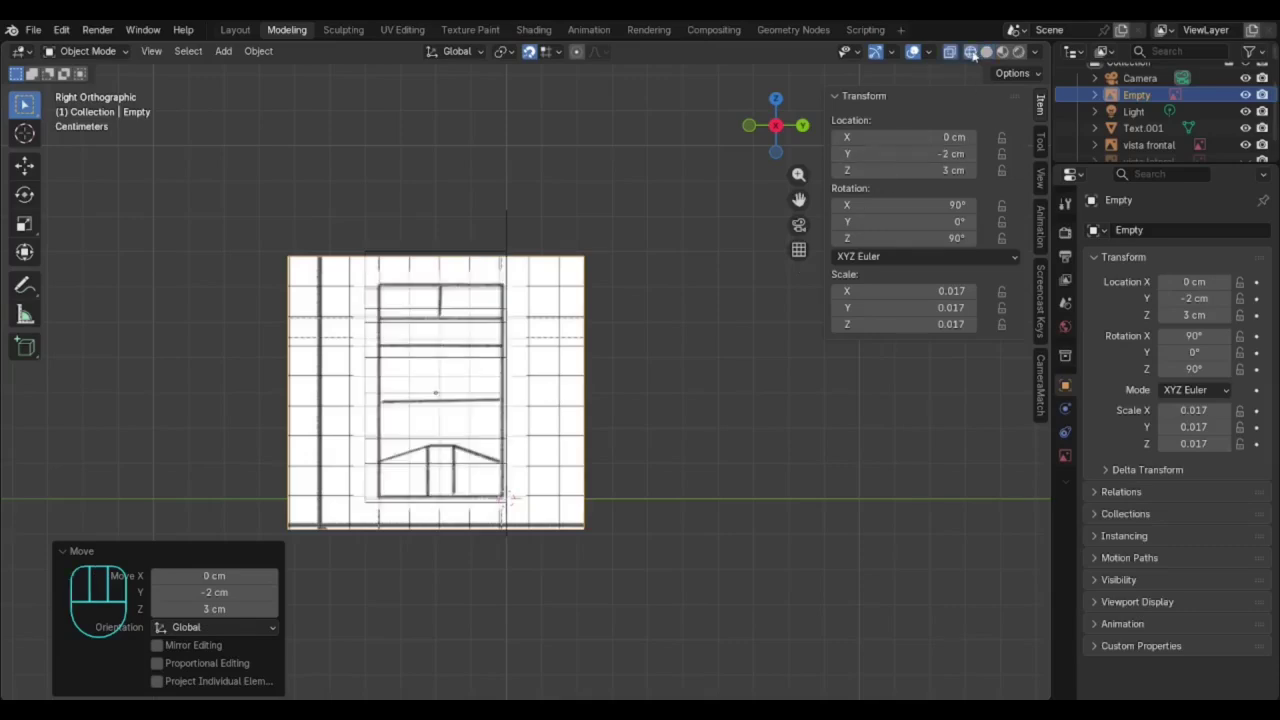
scroll(381, 320, up, 2)
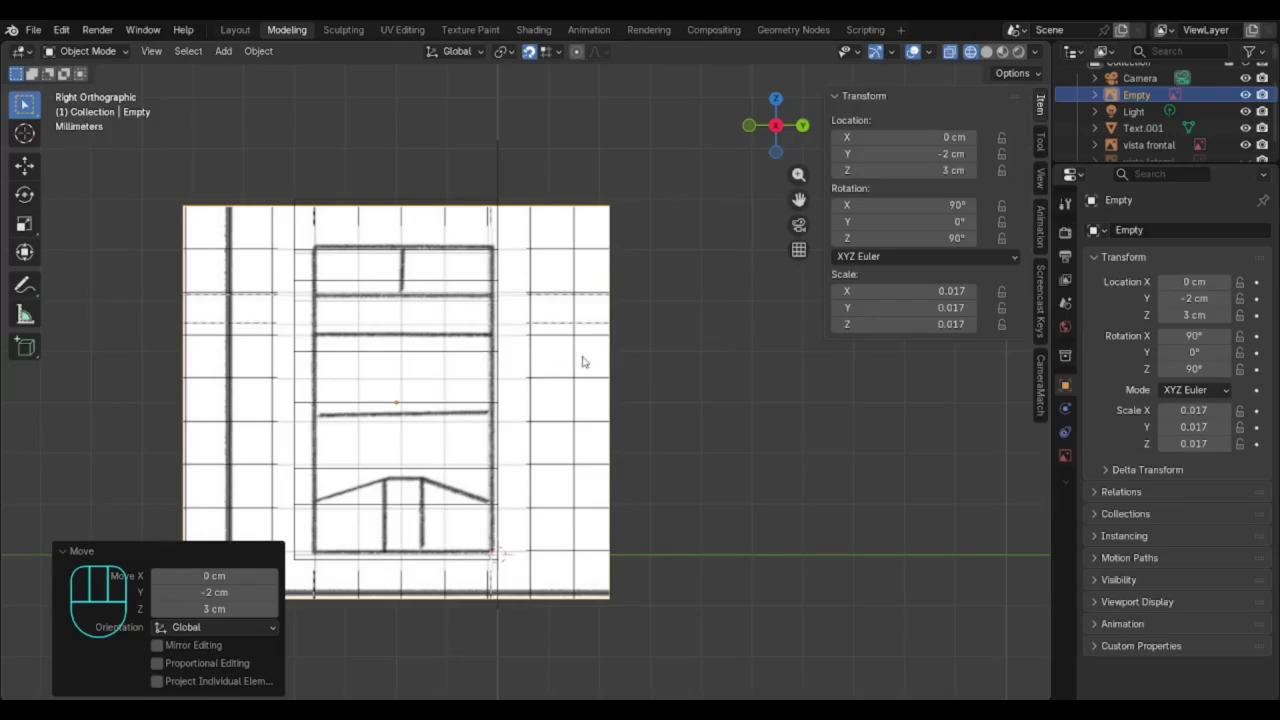
key(g)
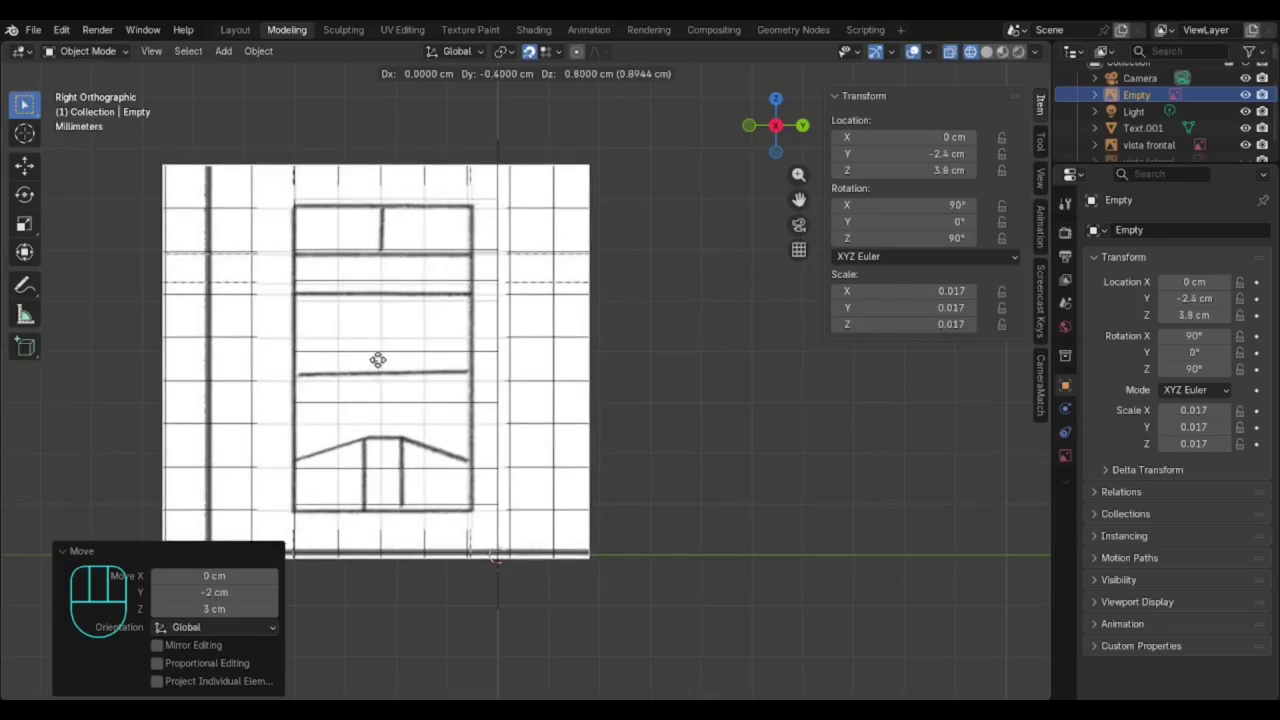
click(380, 360)
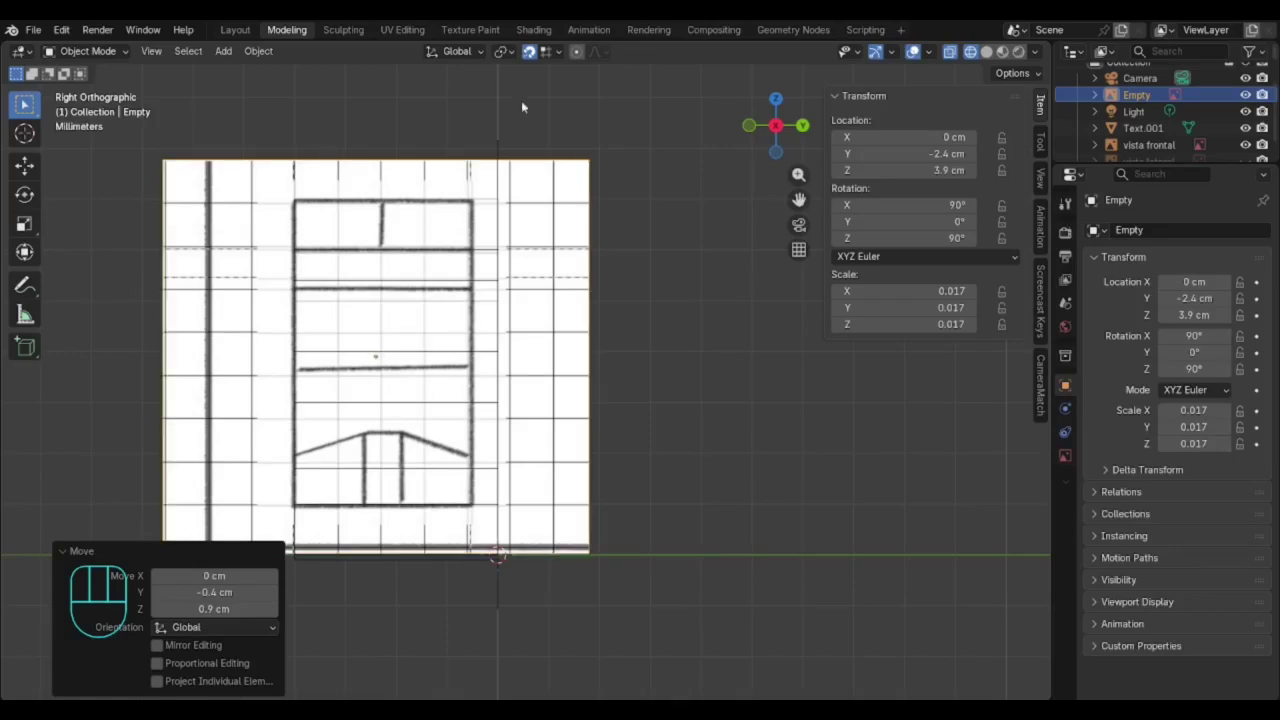
- Turn off snapping and nudge the side sketch to Y -2.3607 cm, Z 3.9394 cm against the letter's upper front corner
click(529, 51)
key(g)
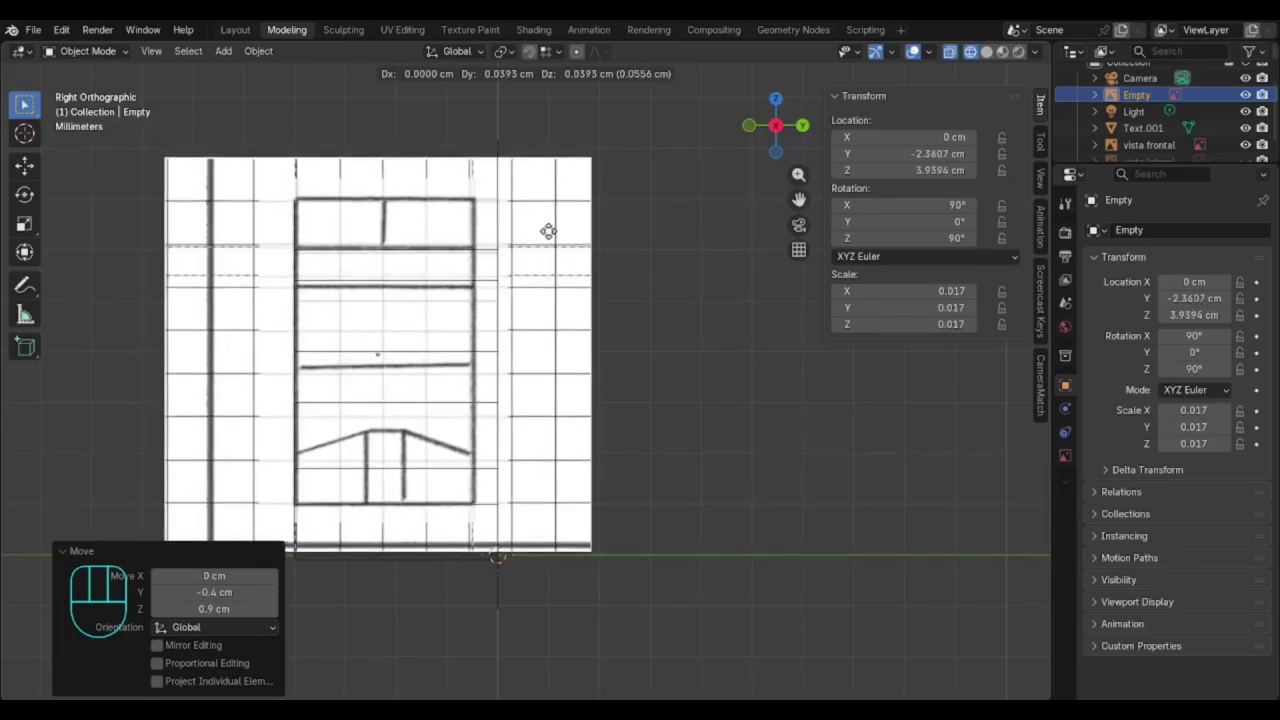
click(549, 232)
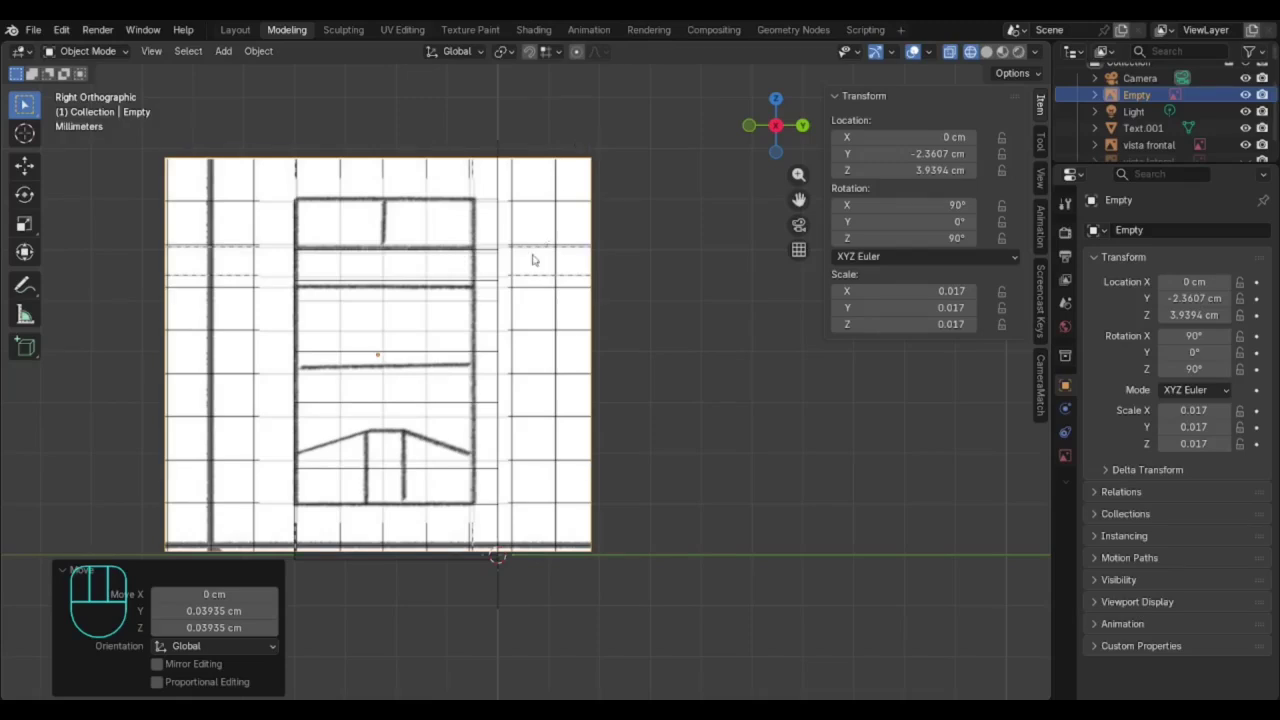
- Select the side sketch image and place the 3D cursor at the lower back corner of its drawn outline
click(641, 476)
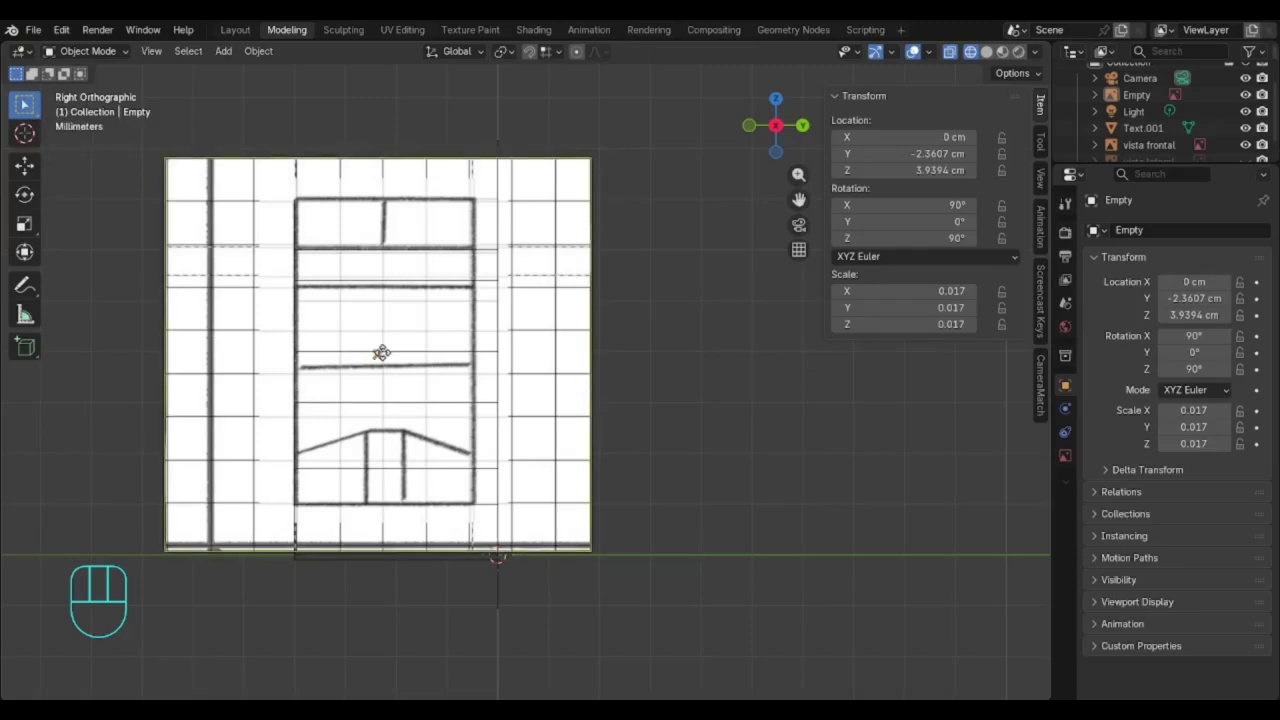
click(380, 355)
click(25, 134)
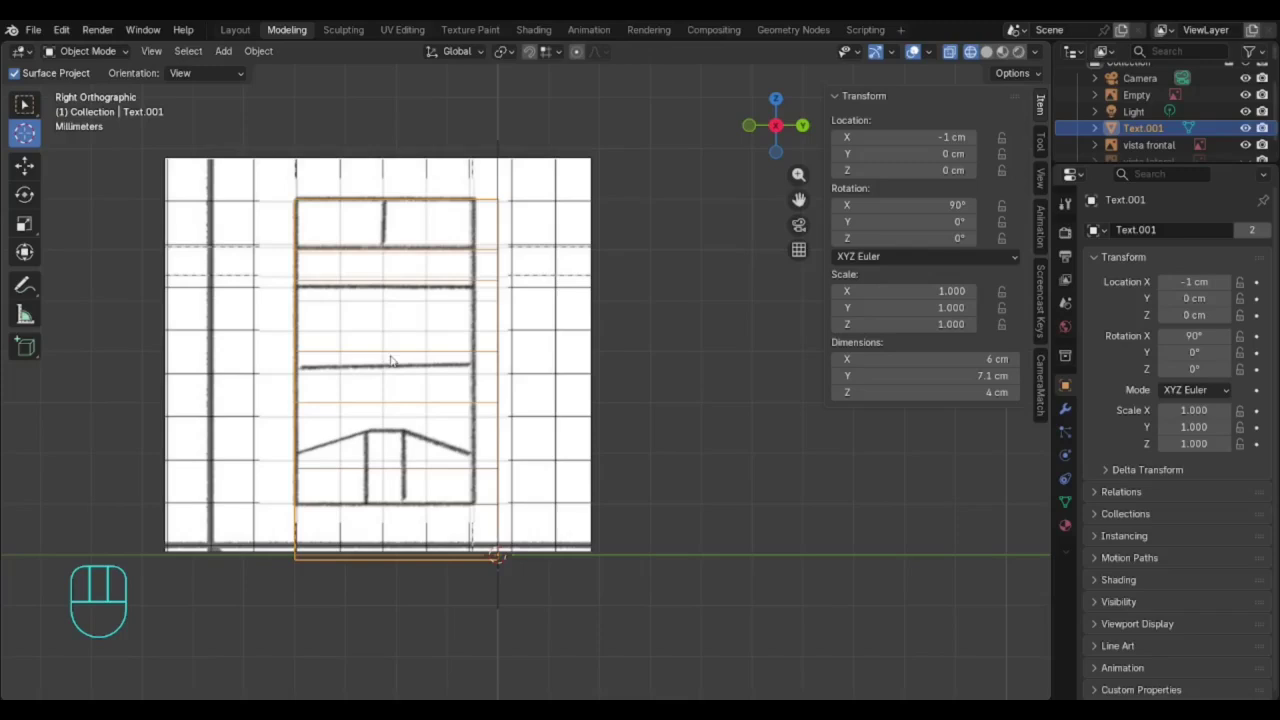
click(550, 185)
click(24, 103)
click(196, 195)
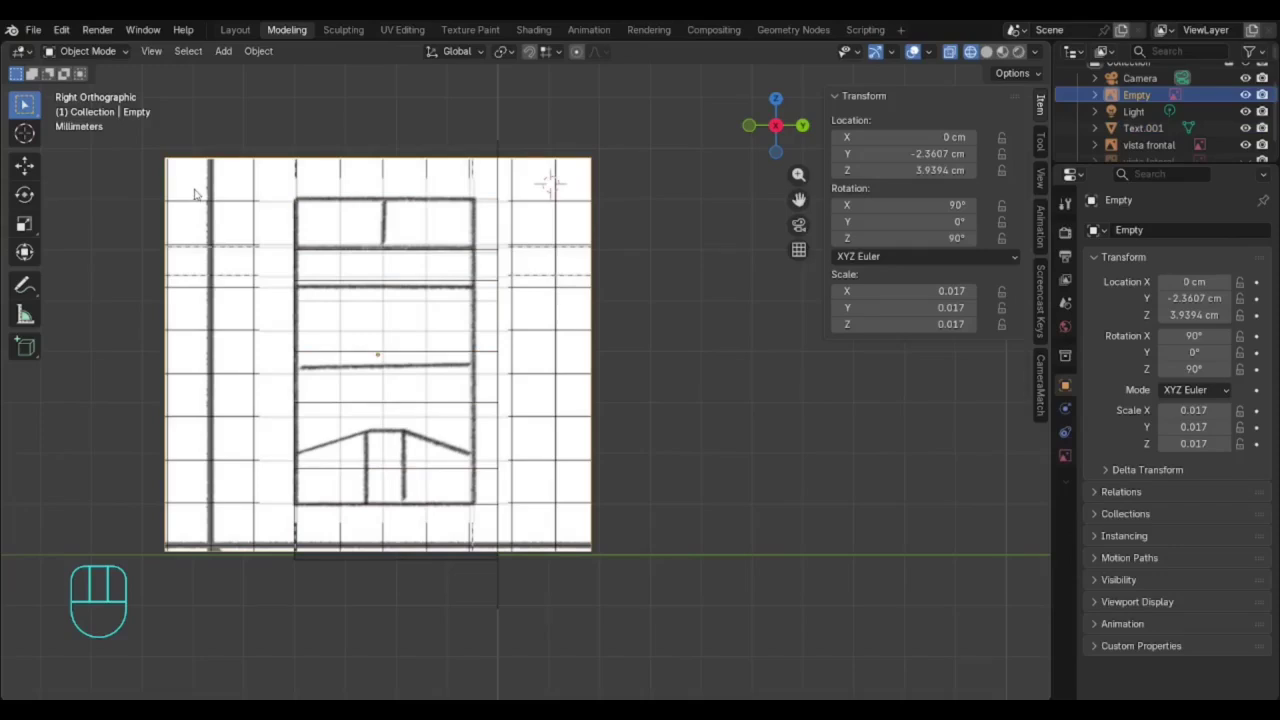
click(25, 134)
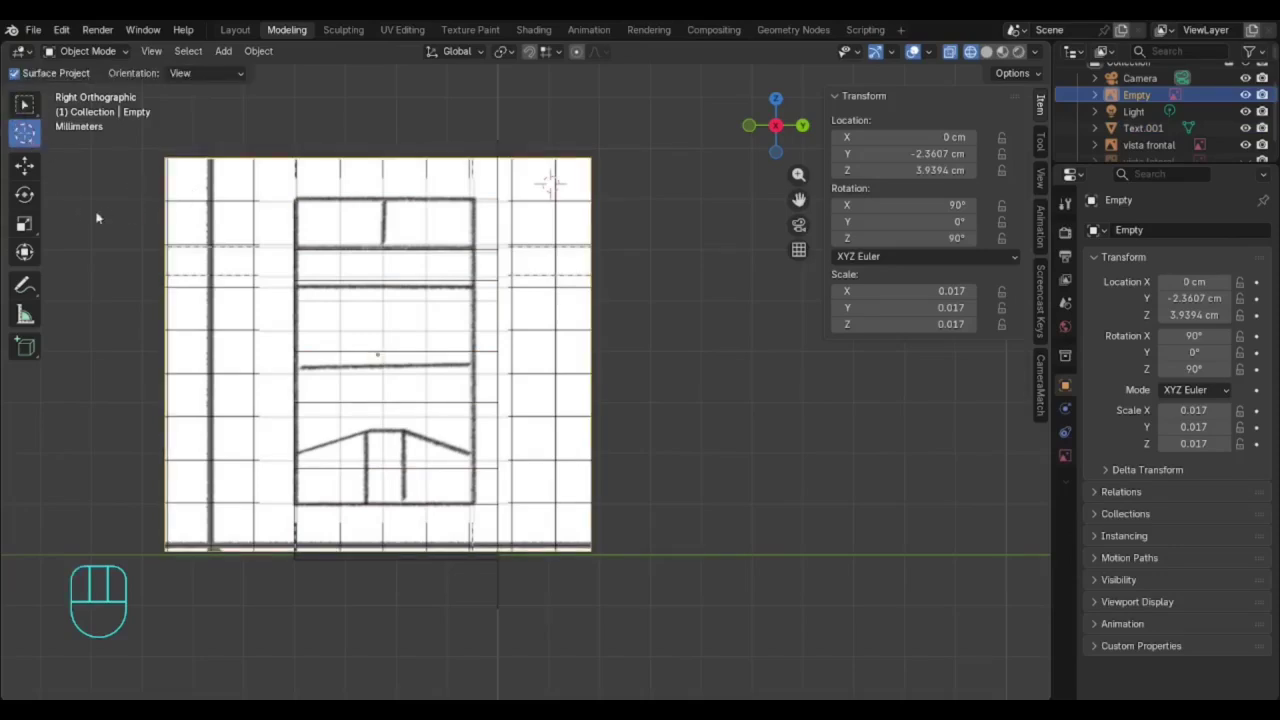
click(478, 503)
- Scale the side sketch image up slightly by a factor of 1.004
click(25, 225)
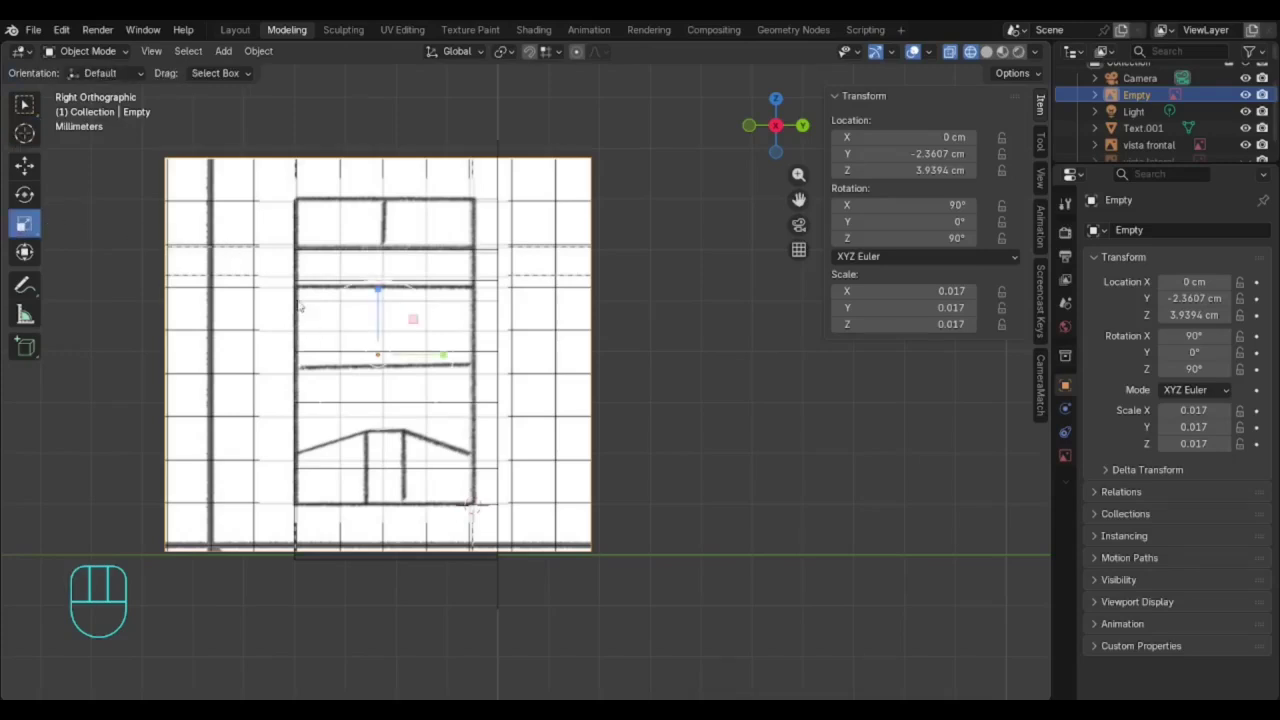
drag(298, 302, 275, 271)
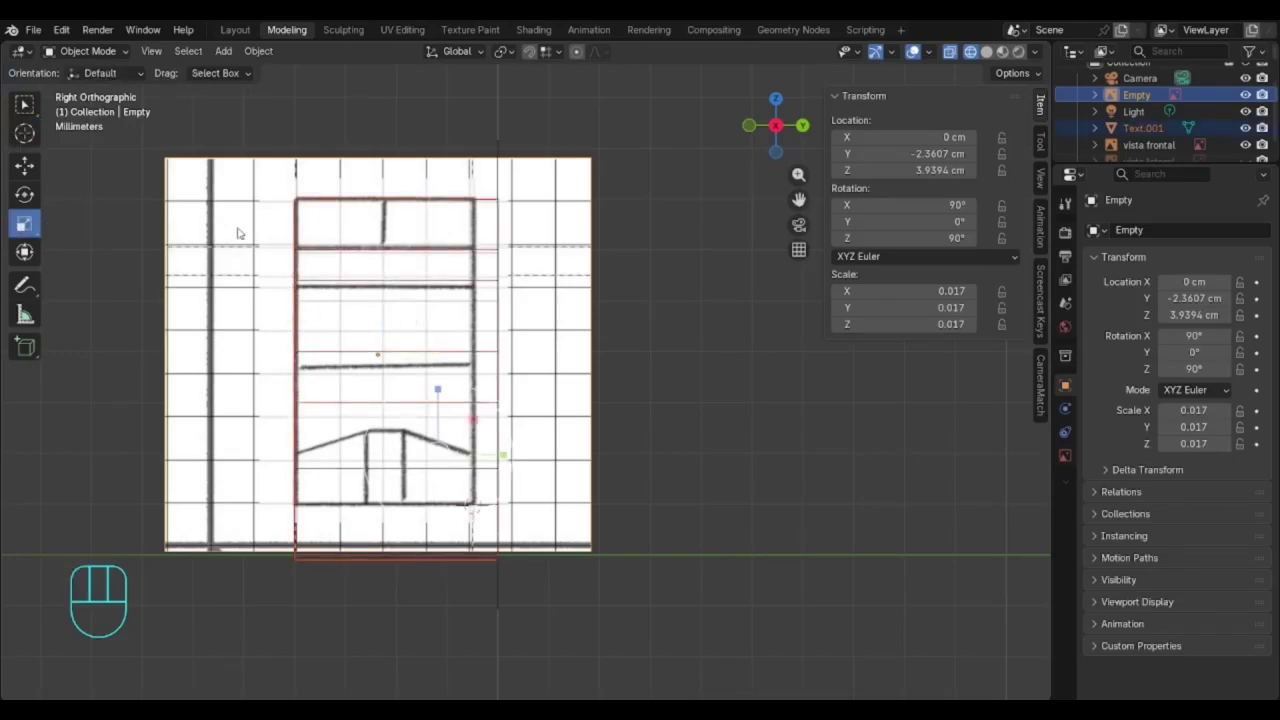
click(238, 231)
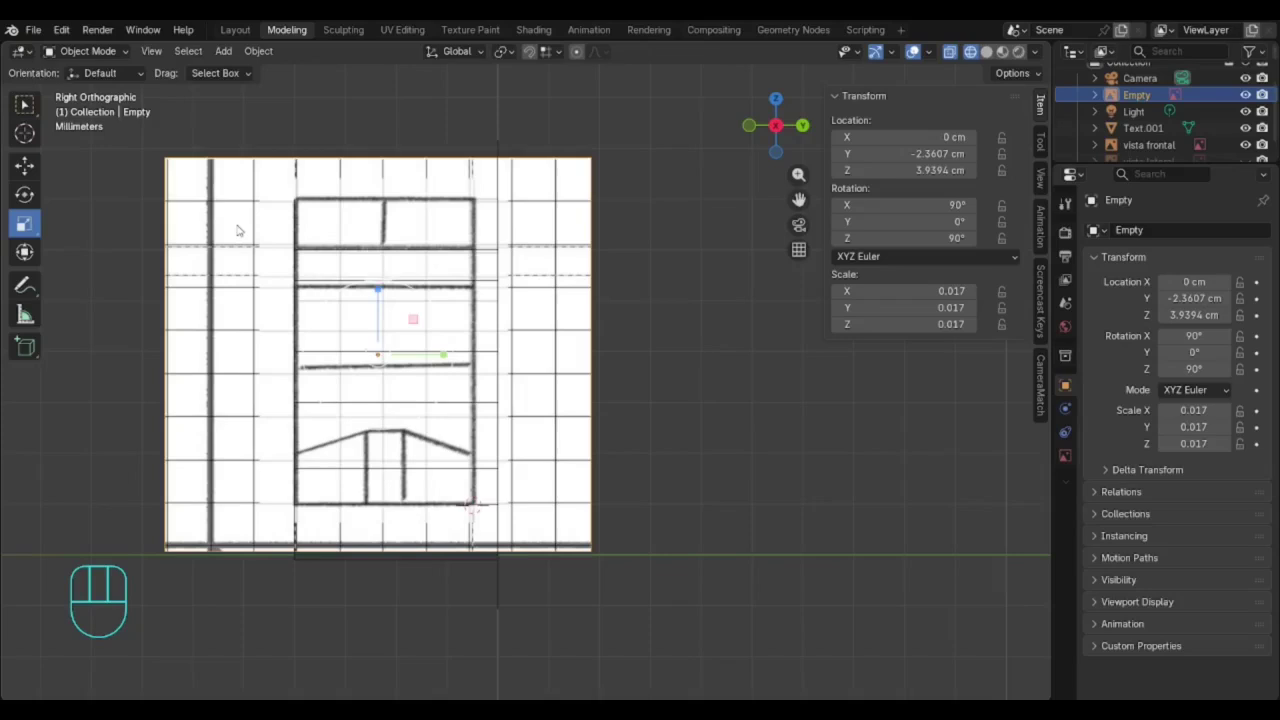
key(s)
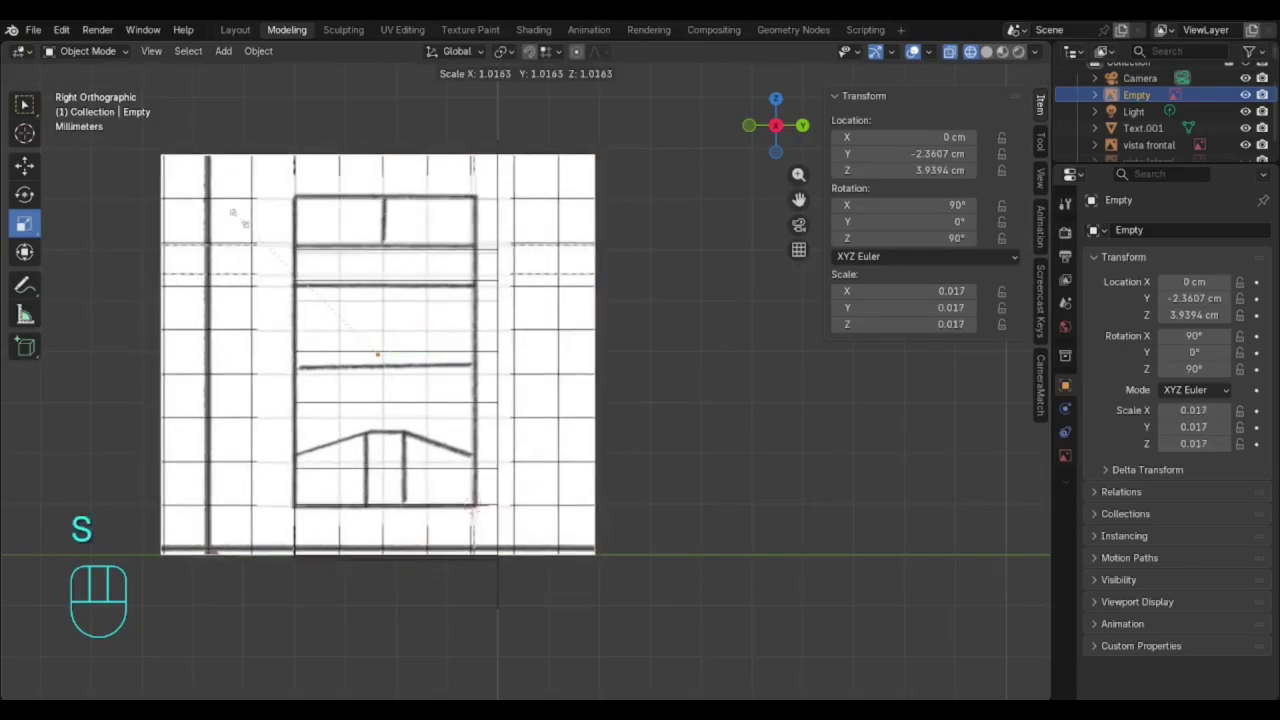
click(236, 212)
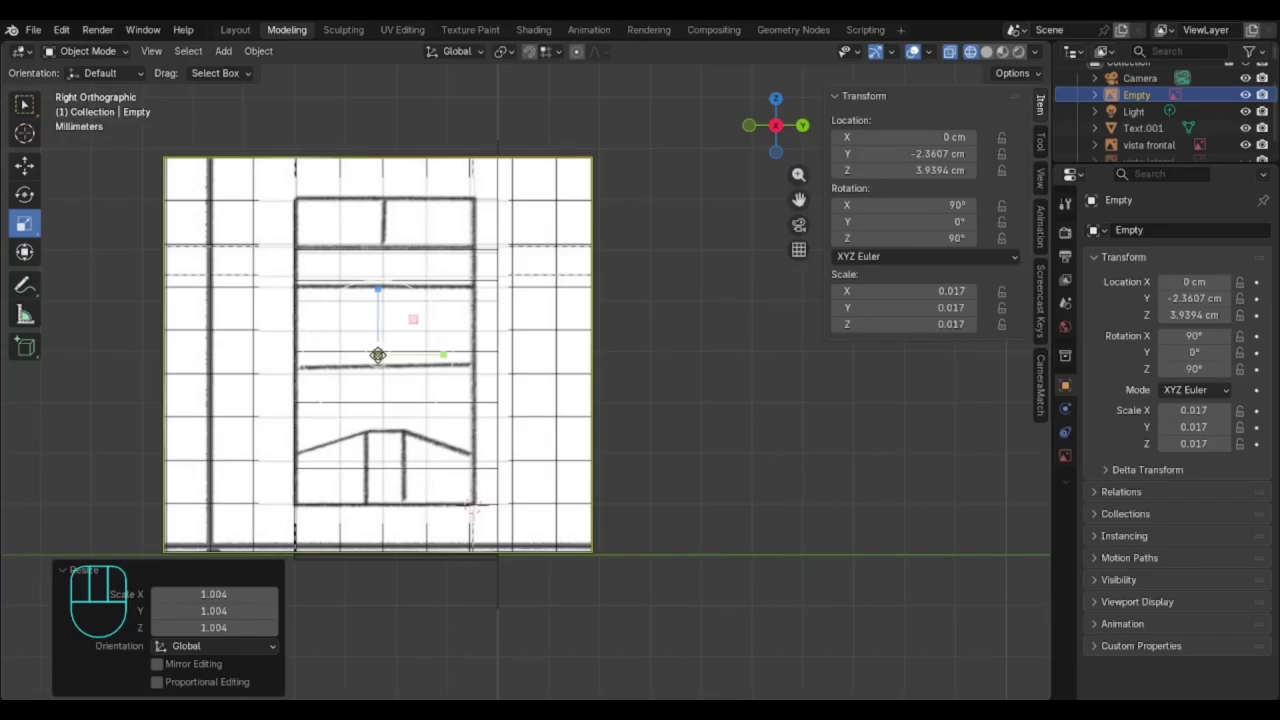
- Offset the side sketch so its origin lies at the outline's lower back corner, and move it to Y 0.026572 cm, Z -0.10057 cm
drag(377, 355, 280, 202)
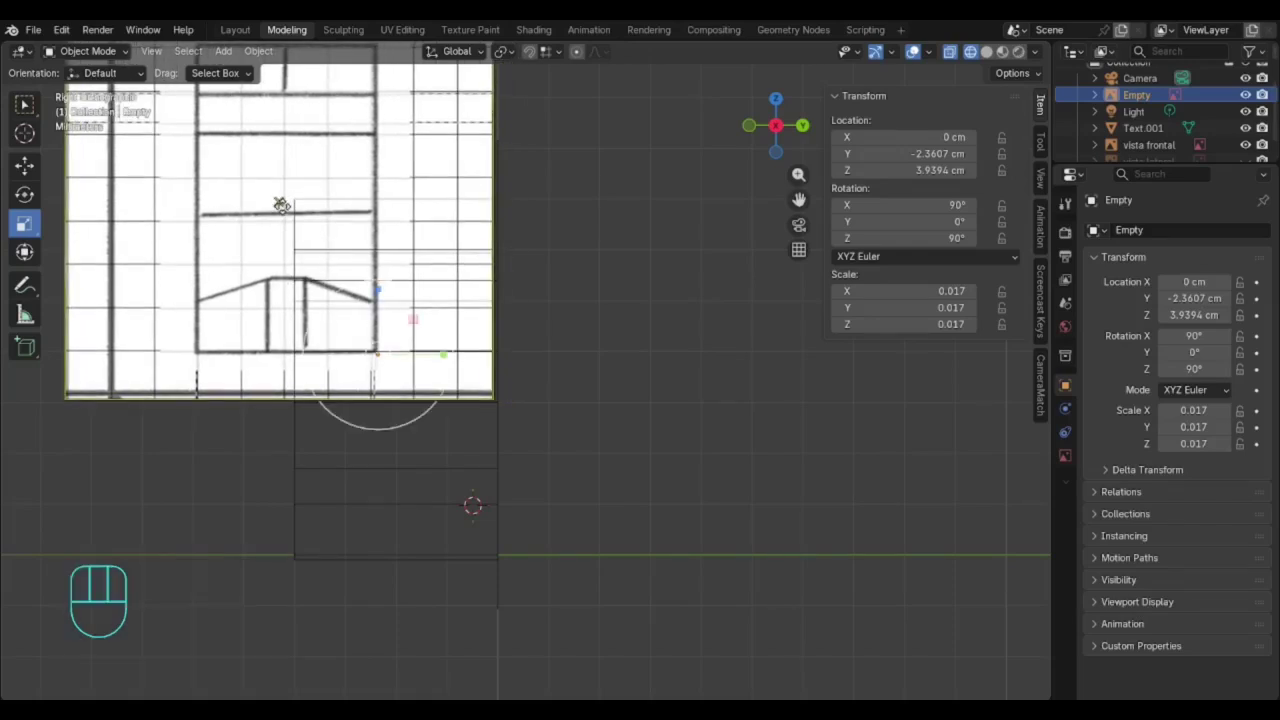
click(138, 450)
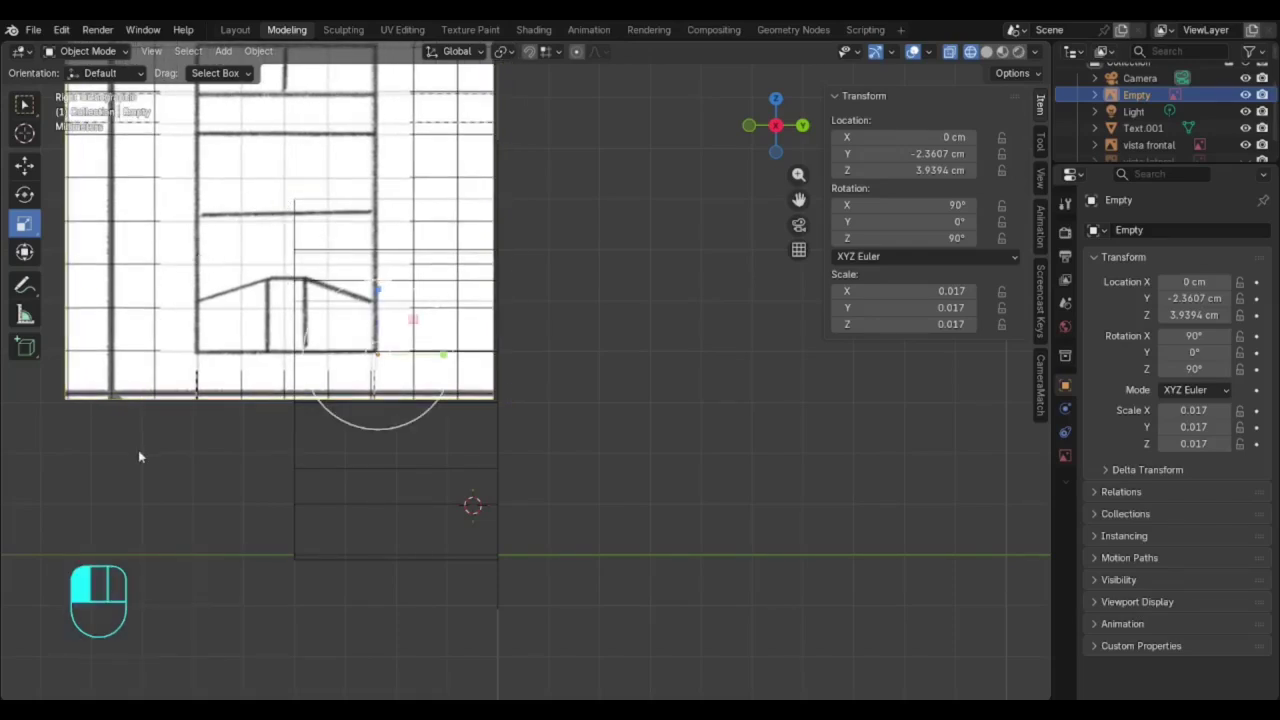
click(235, 237)
key(g)
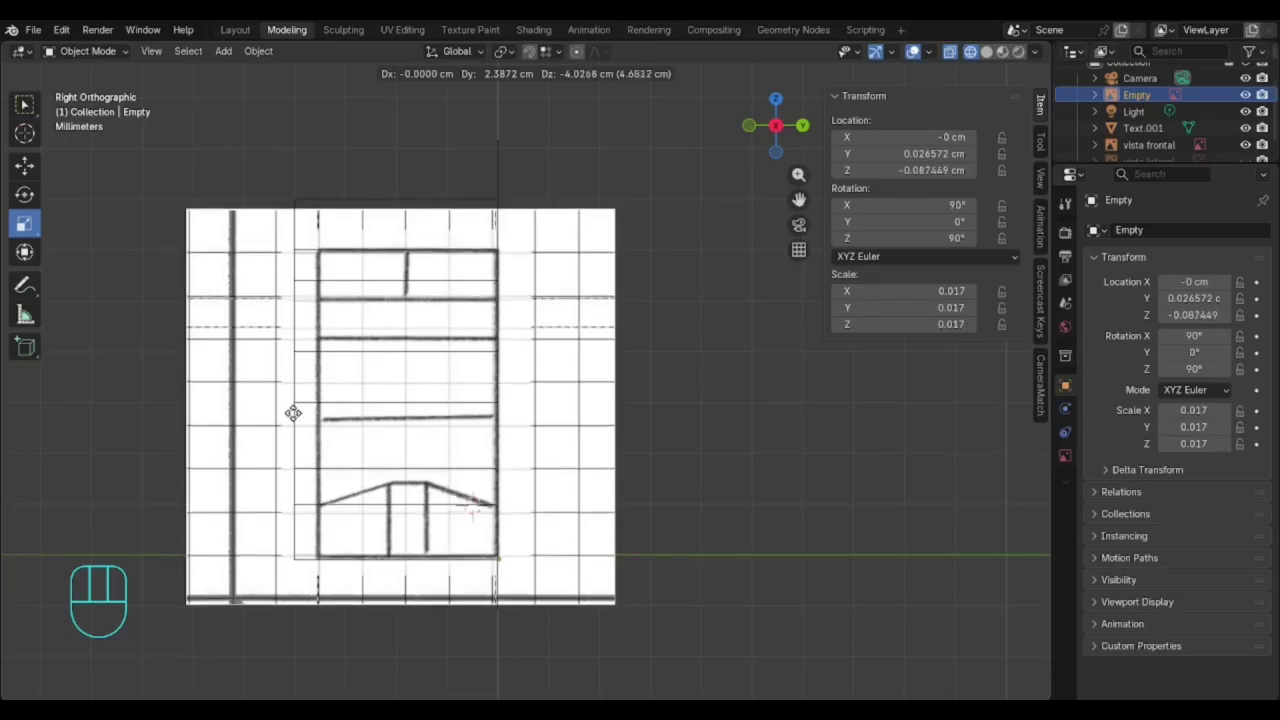
click(293, 413)
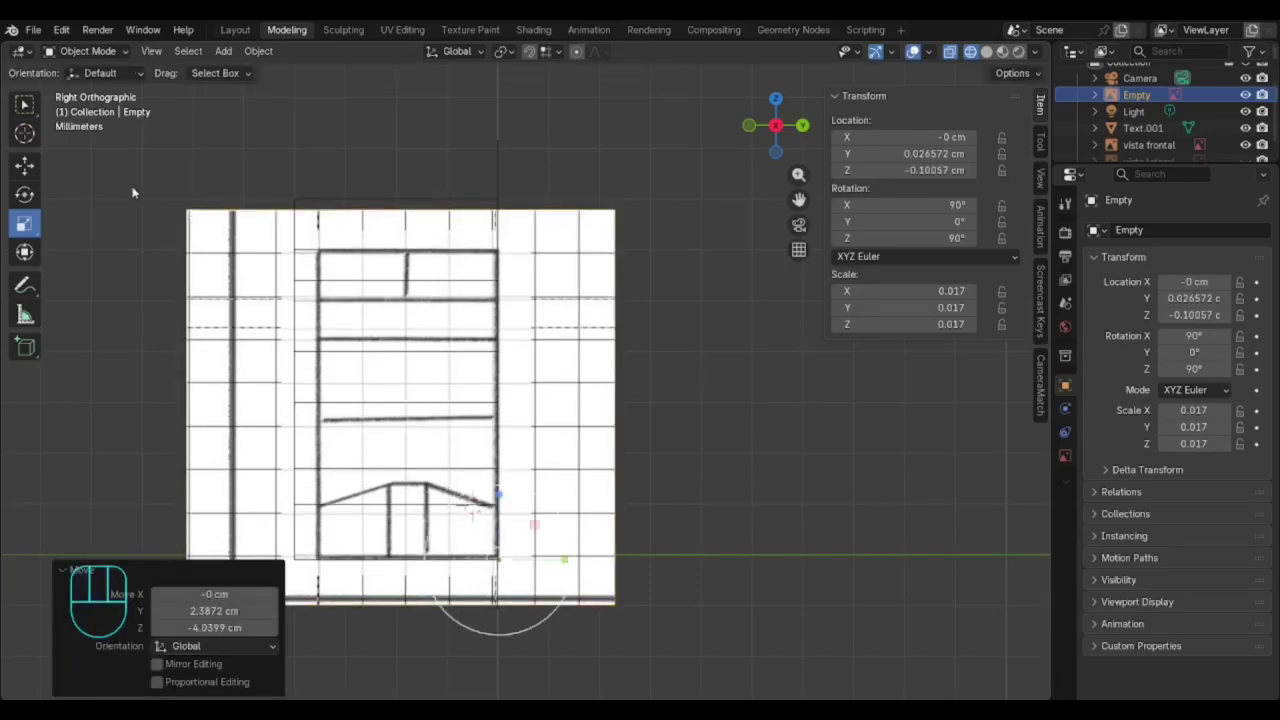
- Scale the side sketch image by 1.159 and move it to Y 0.000339 cm, Z -0.074332 cm to match the letter's side outline
click(195, 250)
key(s)
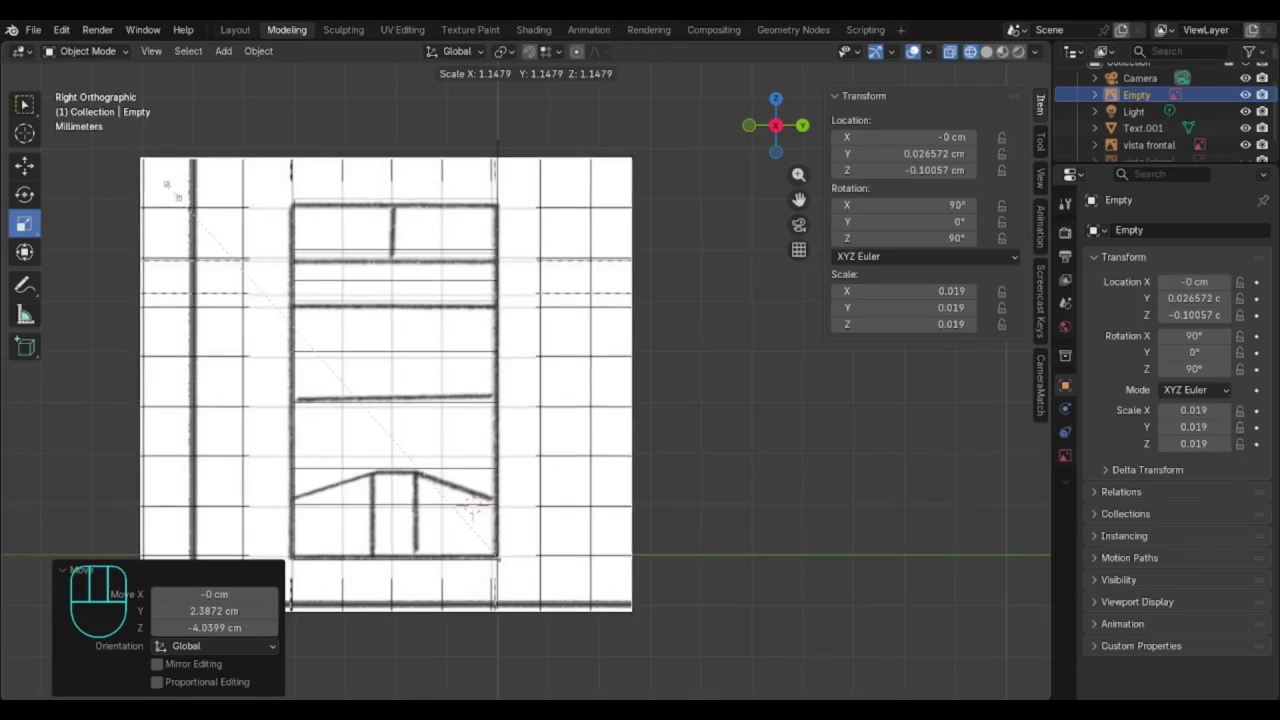
click(164, 181)
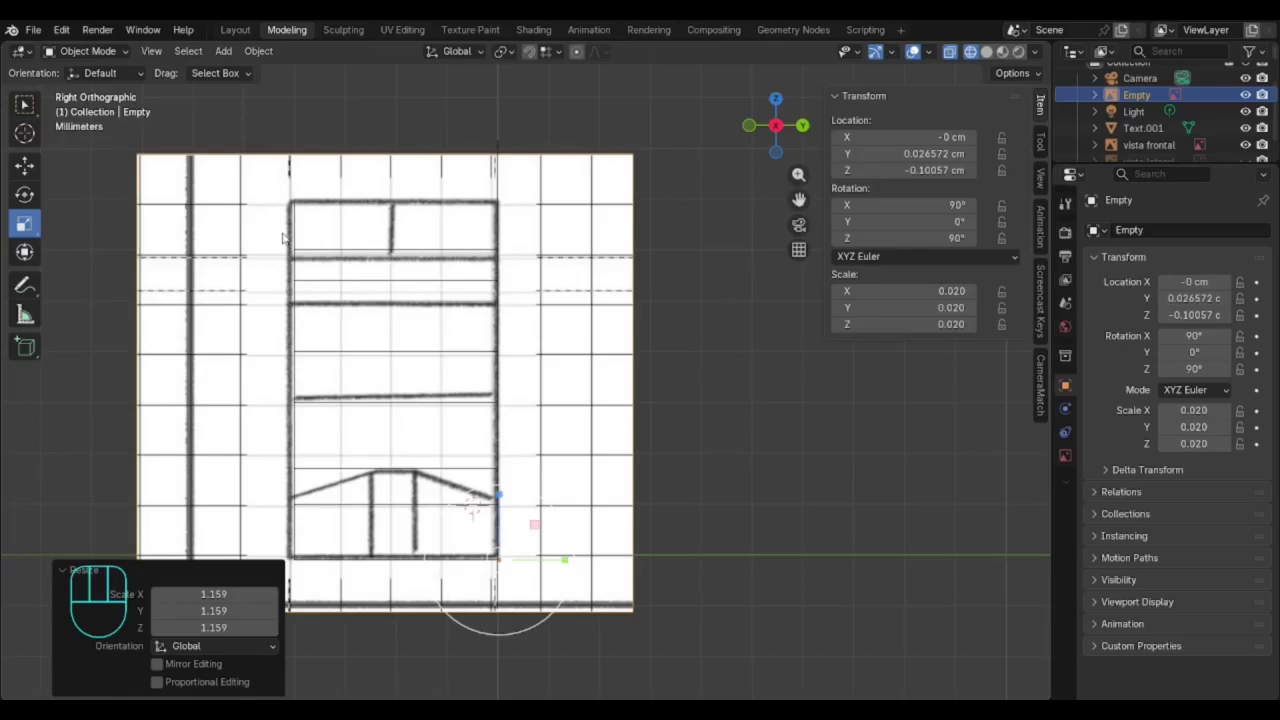
key(g)
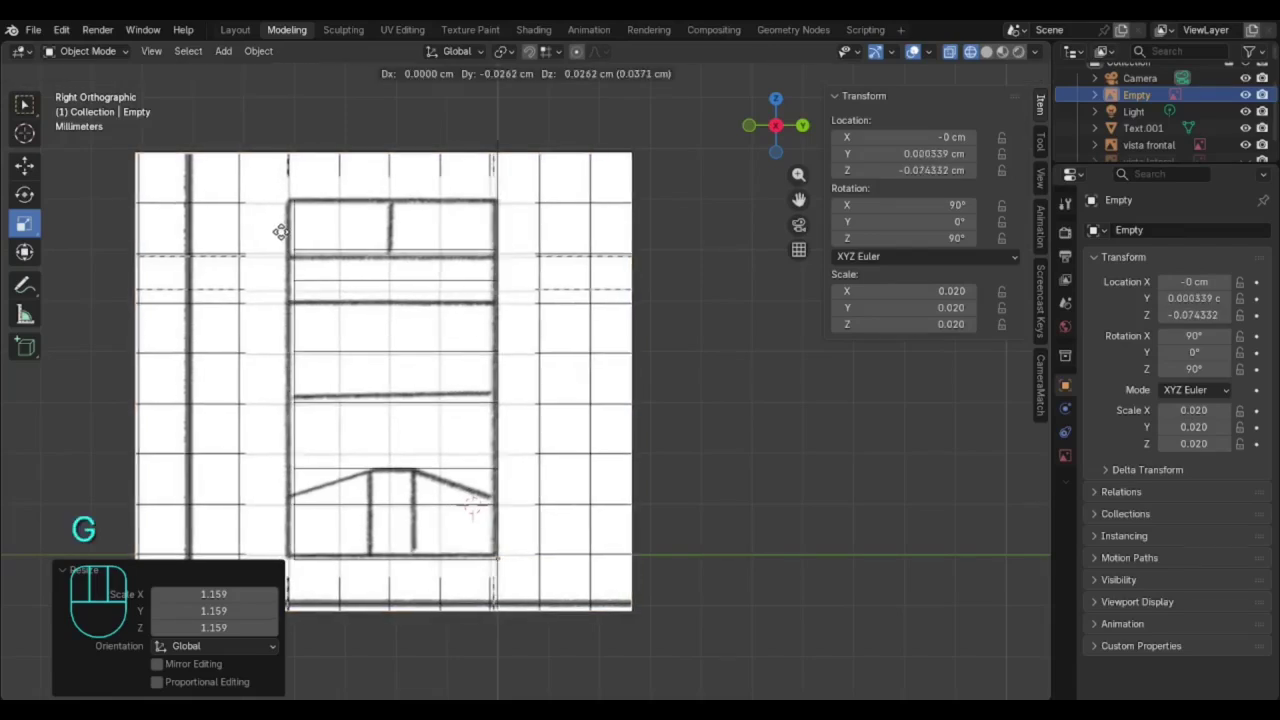
click(283, 236)
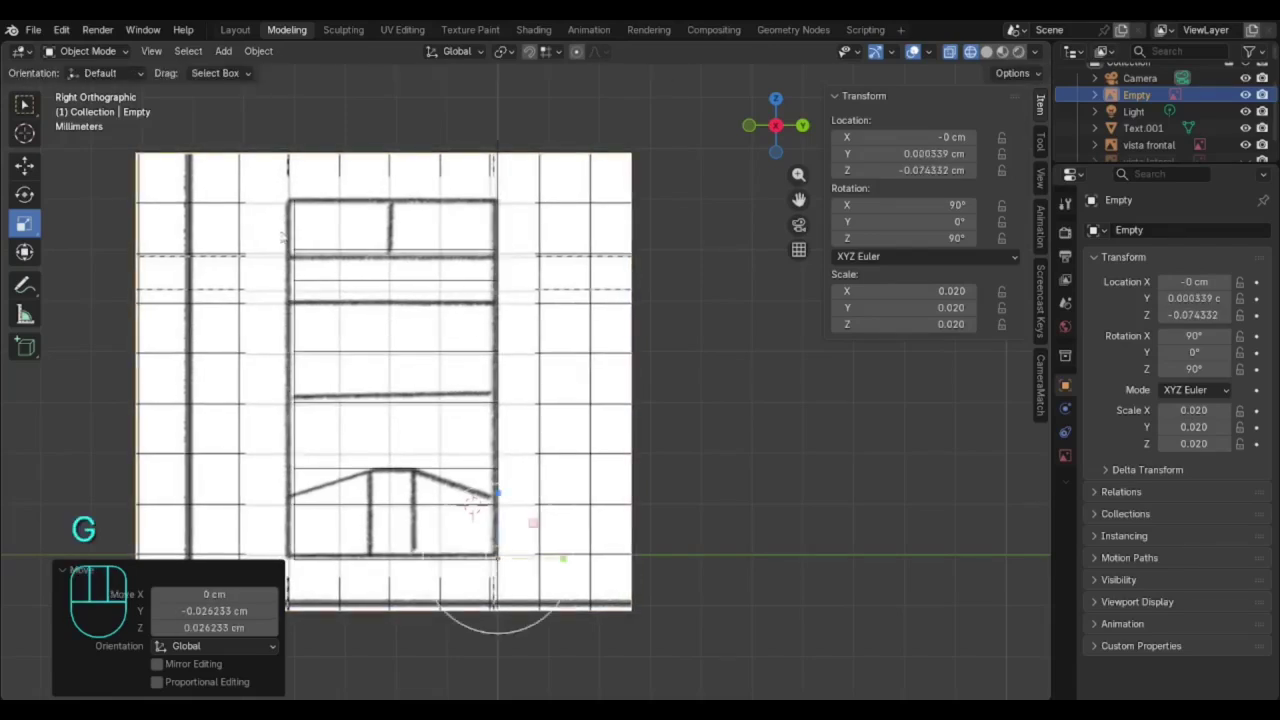
- Compare the side sketch's alignment with the letter from an angle and from the right, in both solid and wireframe display
click(711, 471)
middle_drag(753, 474, 794, 497)
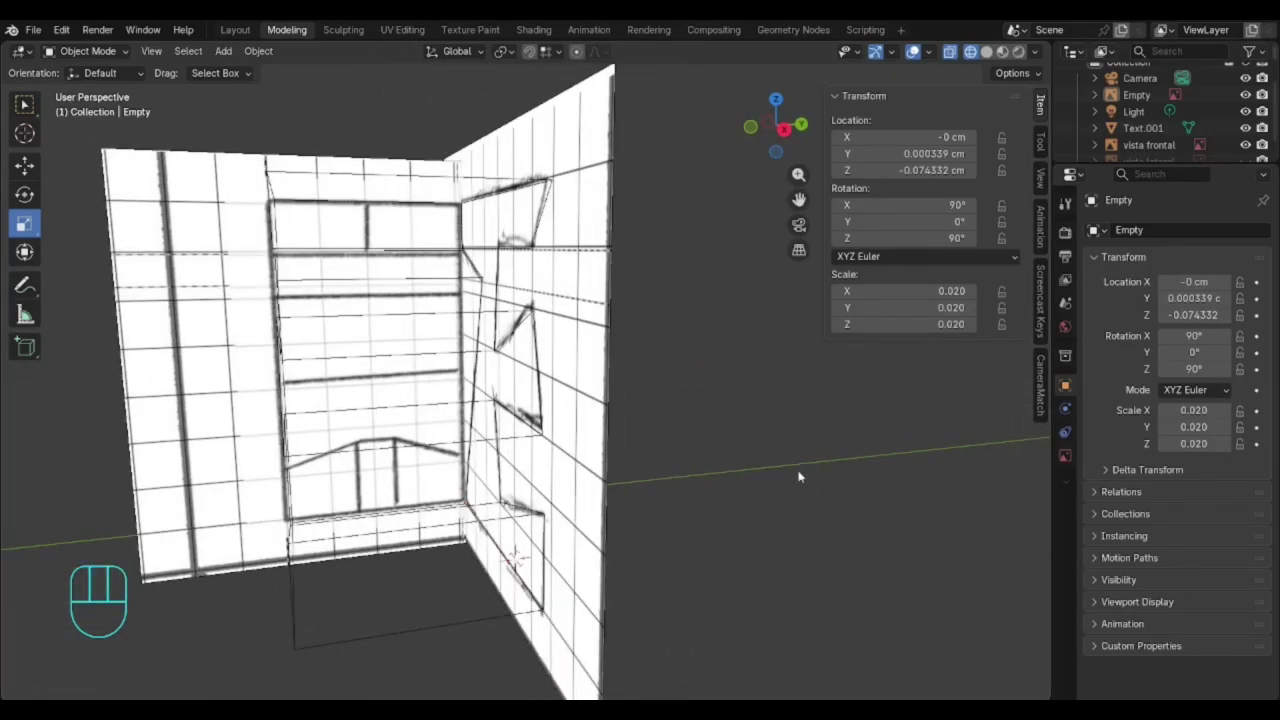
click(786, 134)
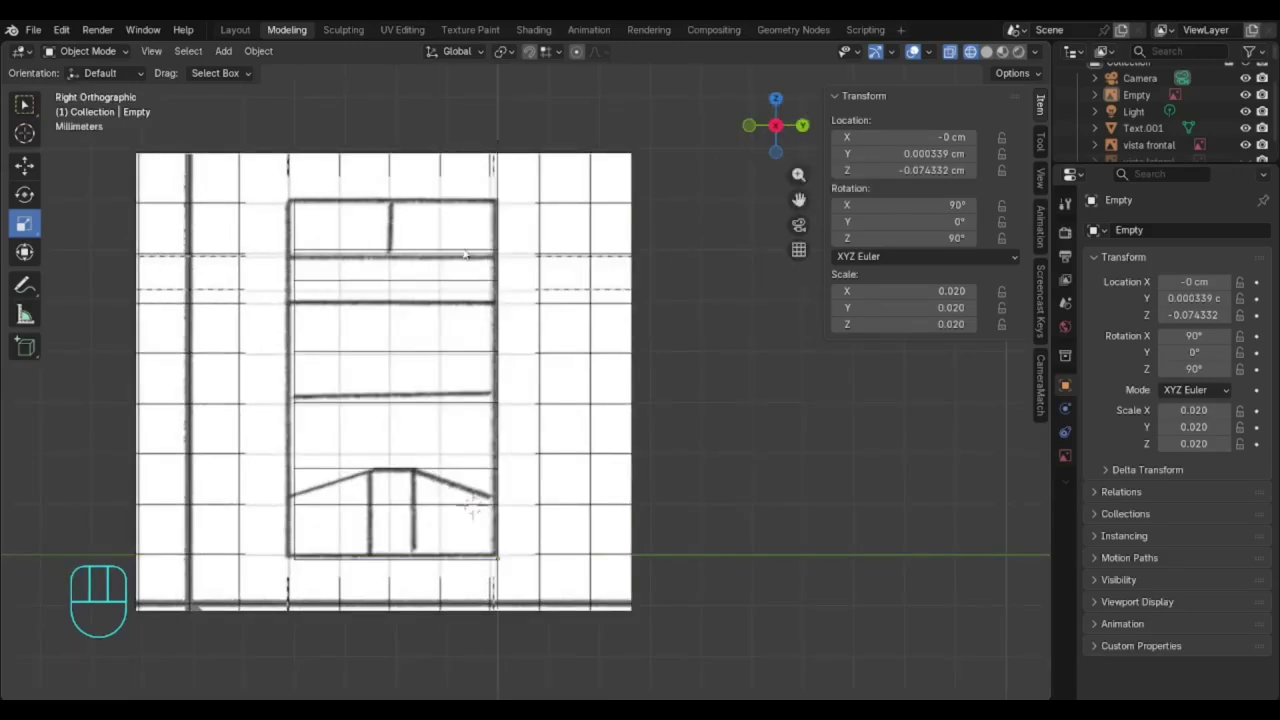
click(985, 51)
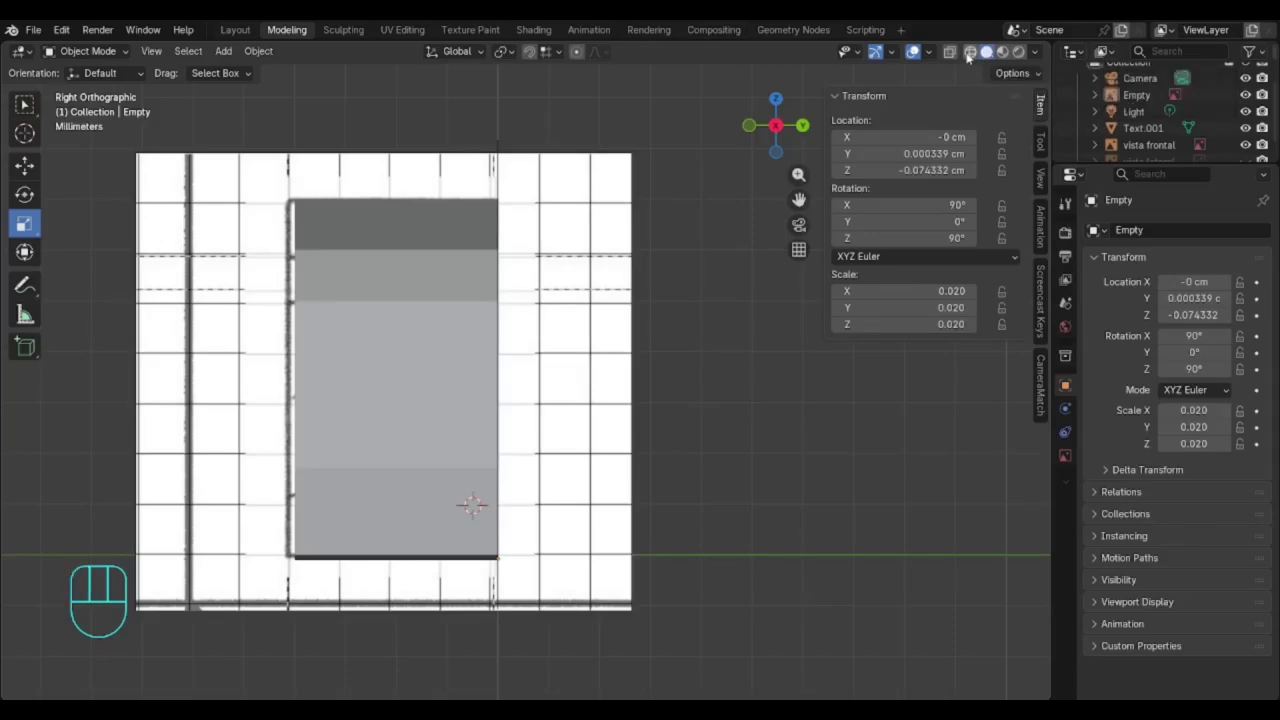
click(970, 51)
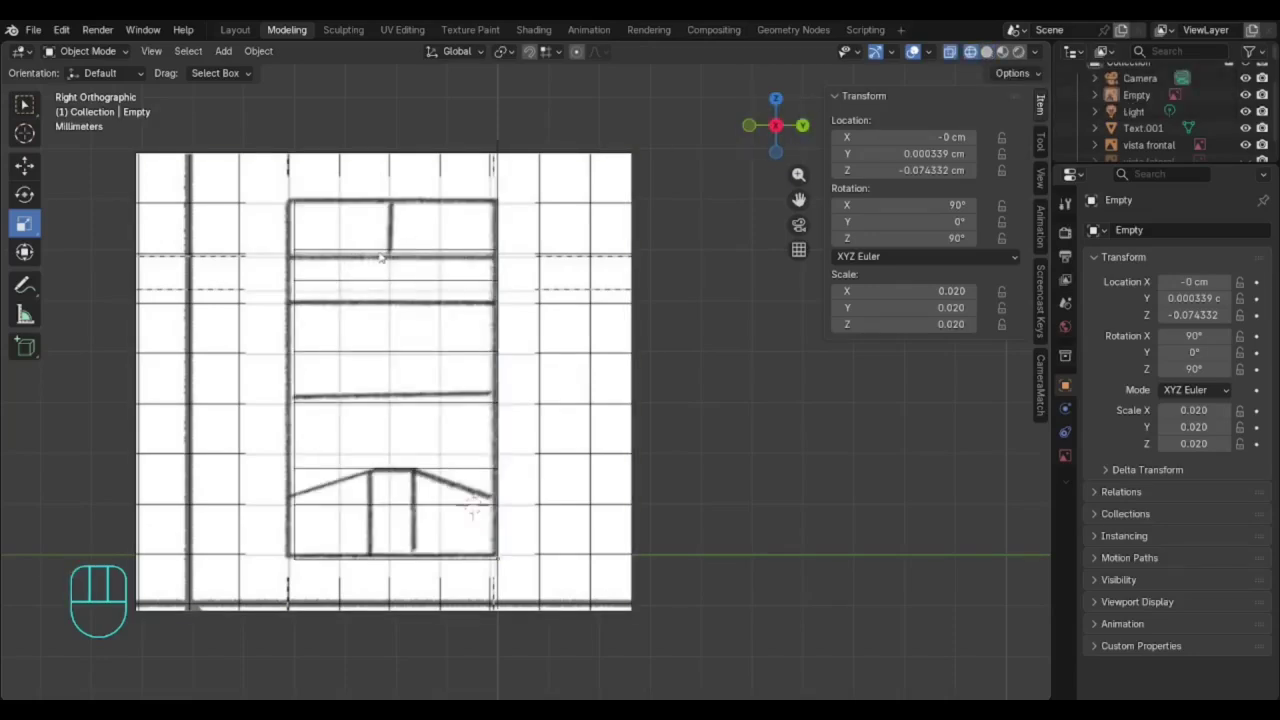
middle_drag(380, 258, 410, 274)
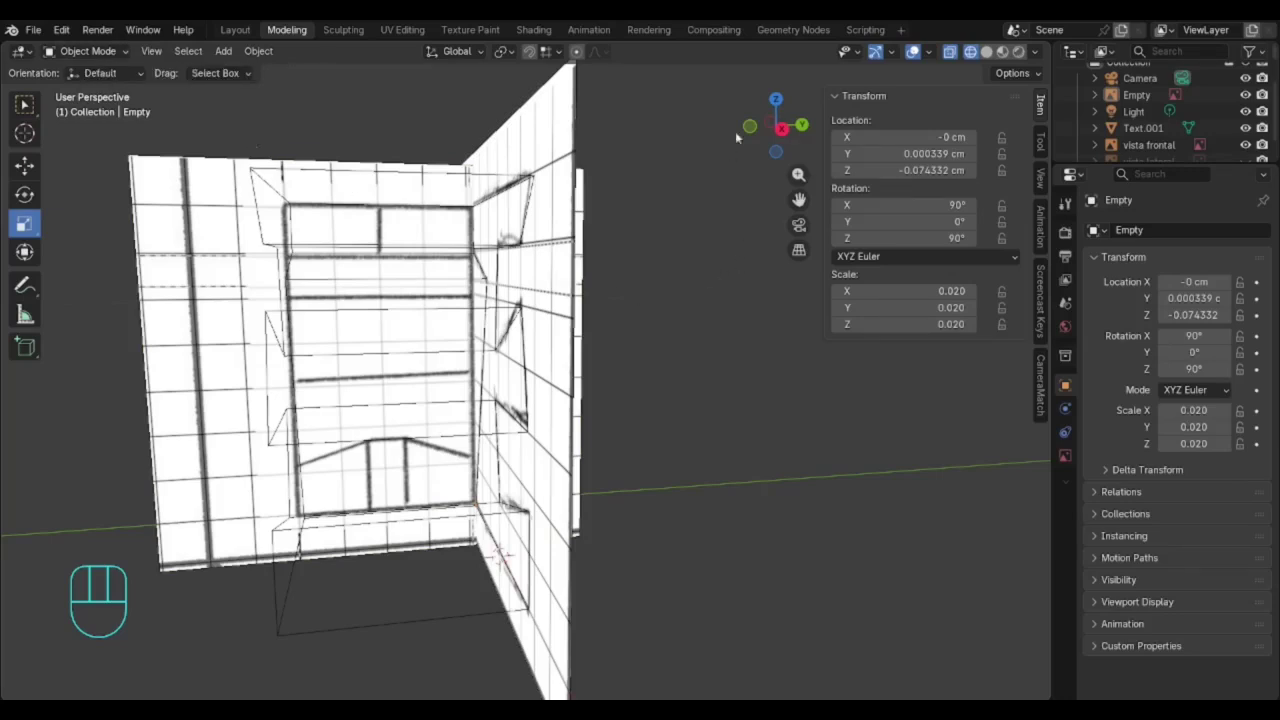
click(782, 130)
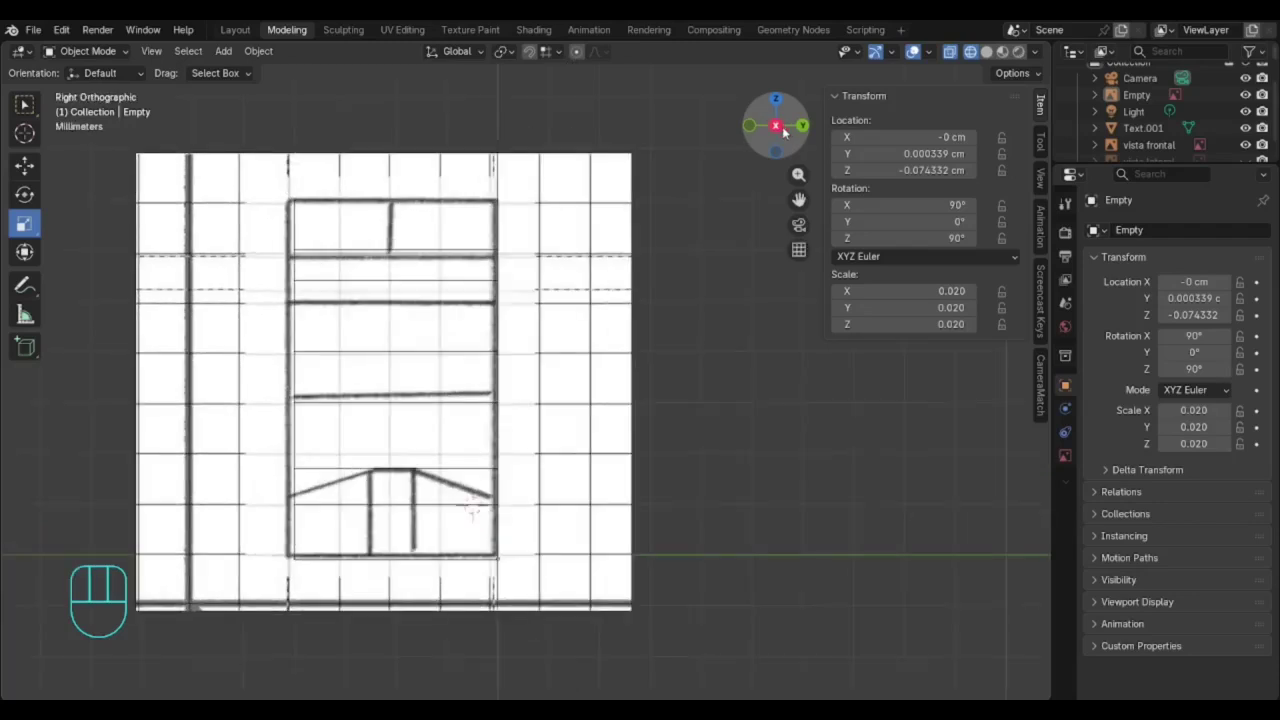
click(455, 246)
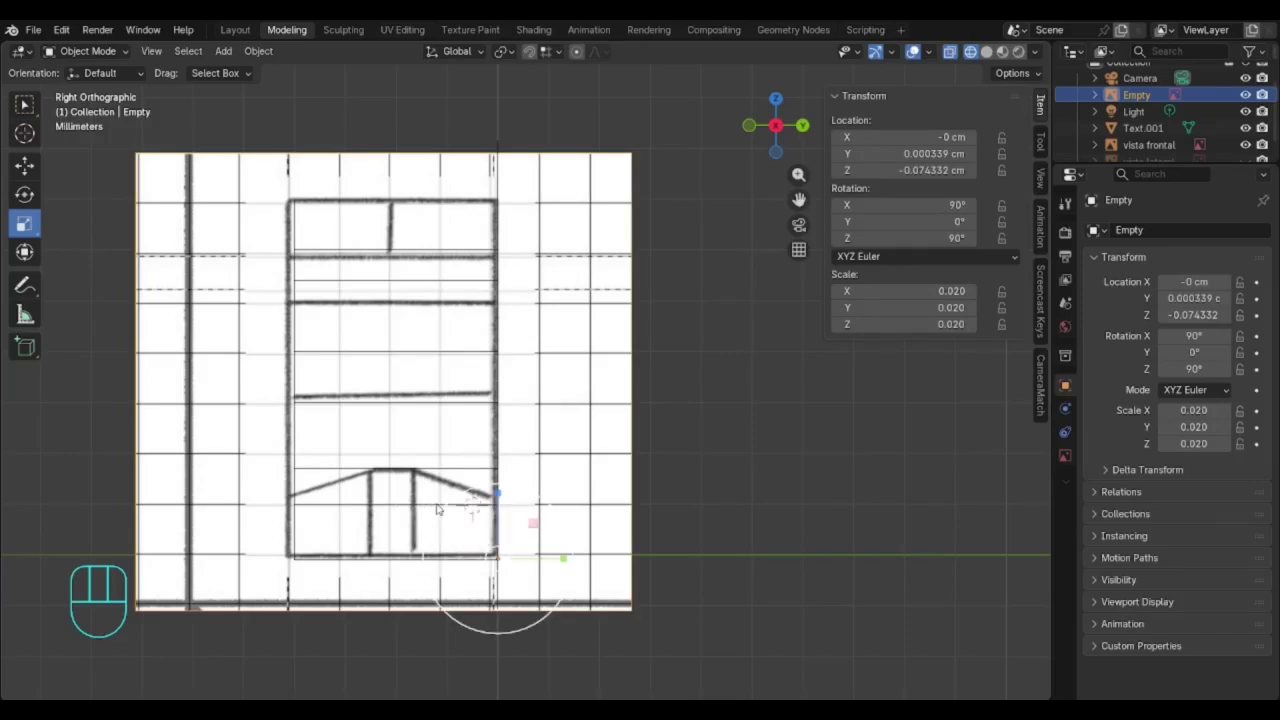
click(695, 506)
- Rename the side sketch's Empty object as "vista lat esq"
click(350, 242)
click(1155, 96)
double_click(1155, 96)
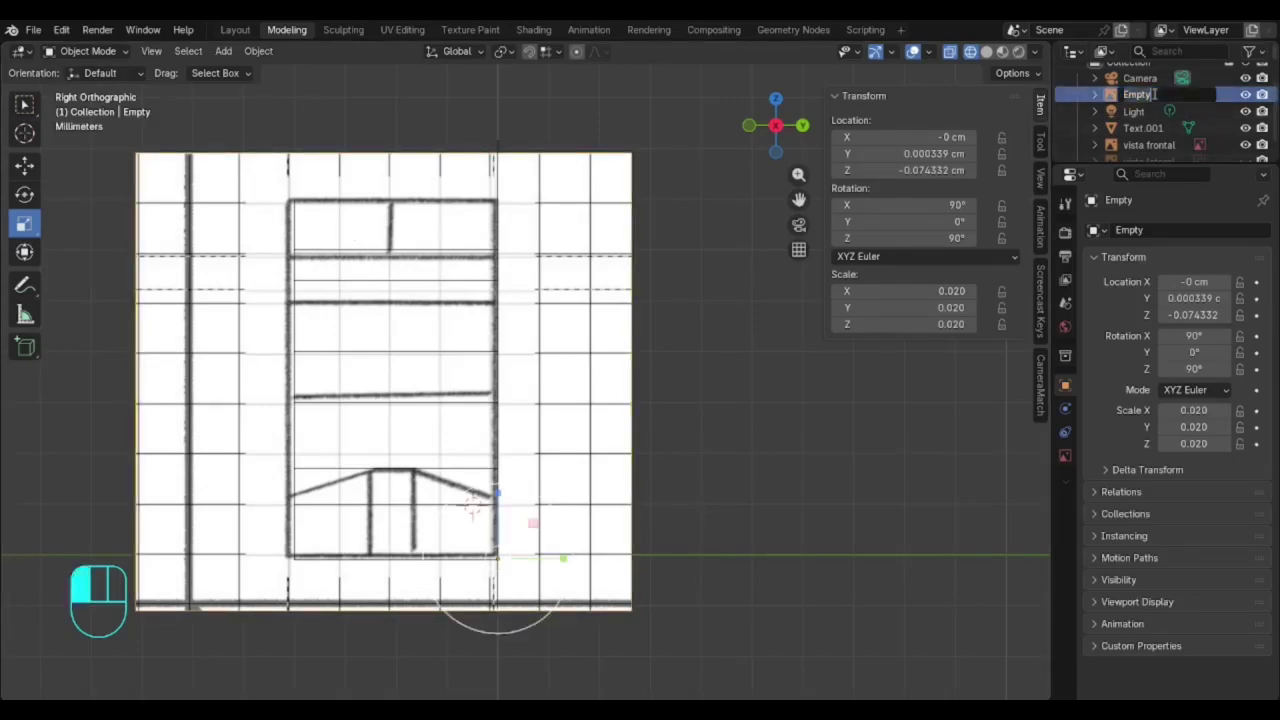
text(vista lat esq)
key(Return)
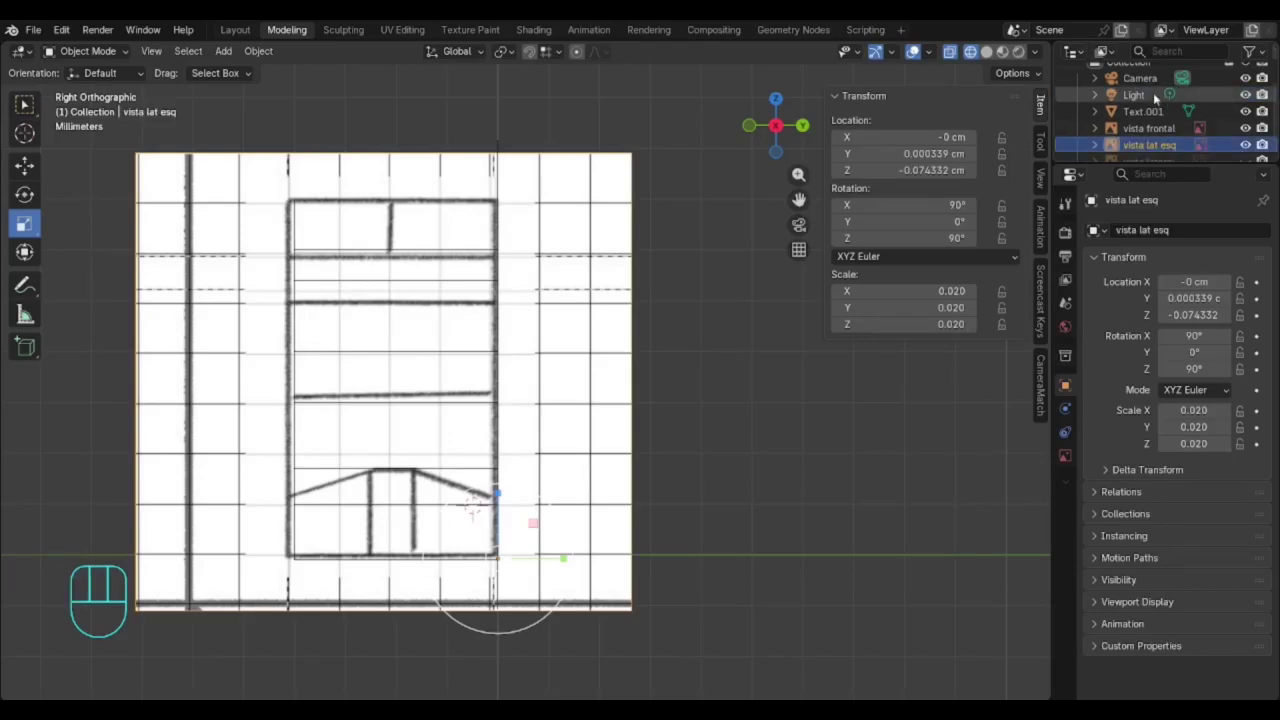
- Enter Edit Mode on Text.001 in solid display and select its uppermost right-side face in face selection mode
click(1147, 111)
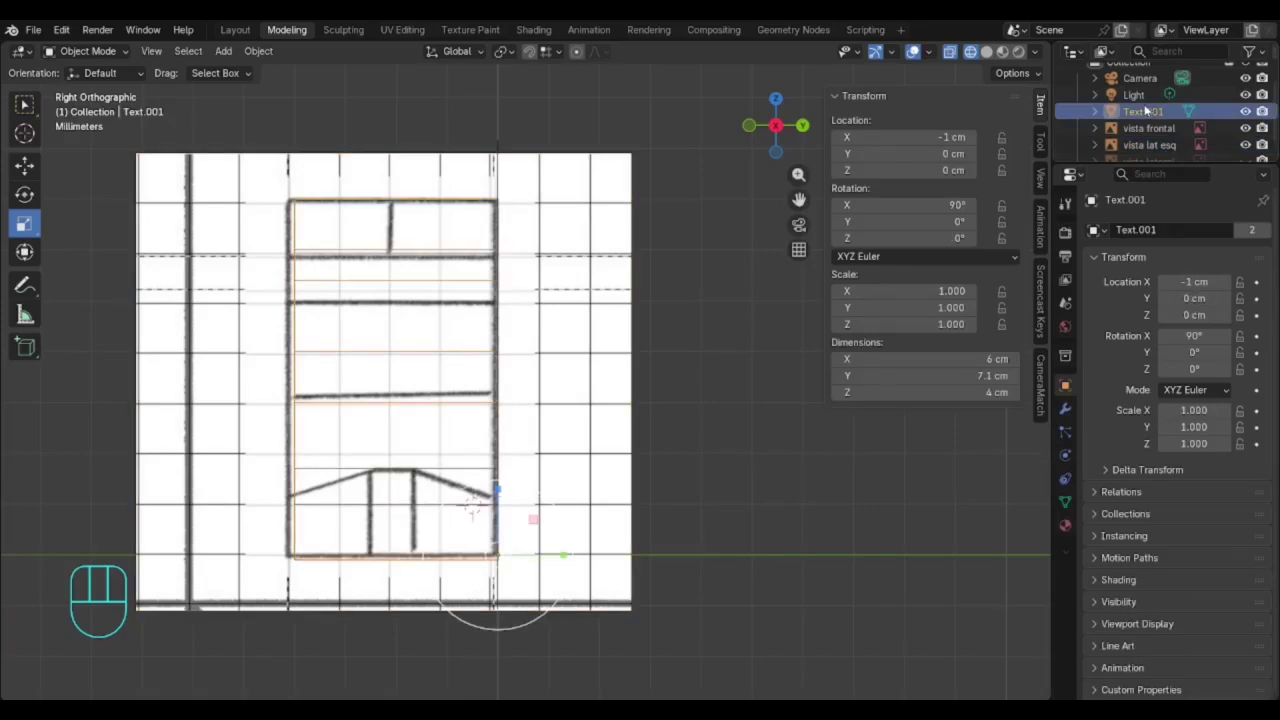
click(990, 53)
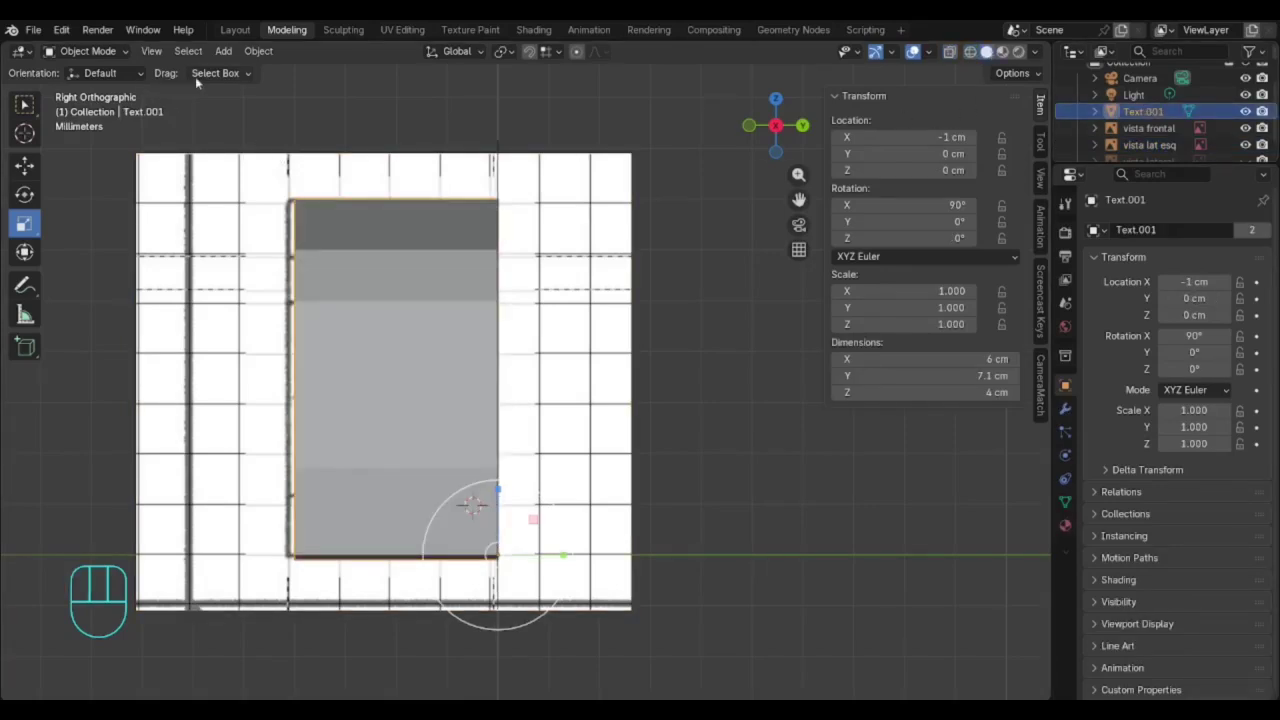
click(107, 54)
click(88, 88)
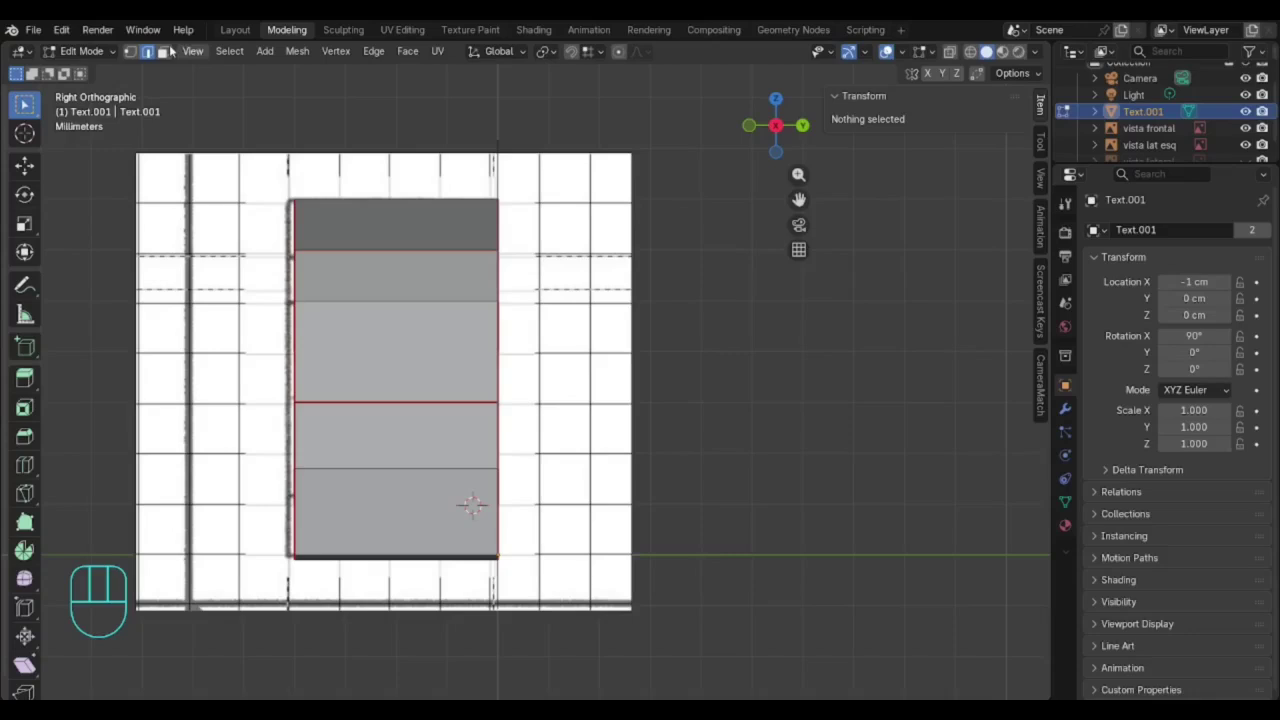
click(379, 233)
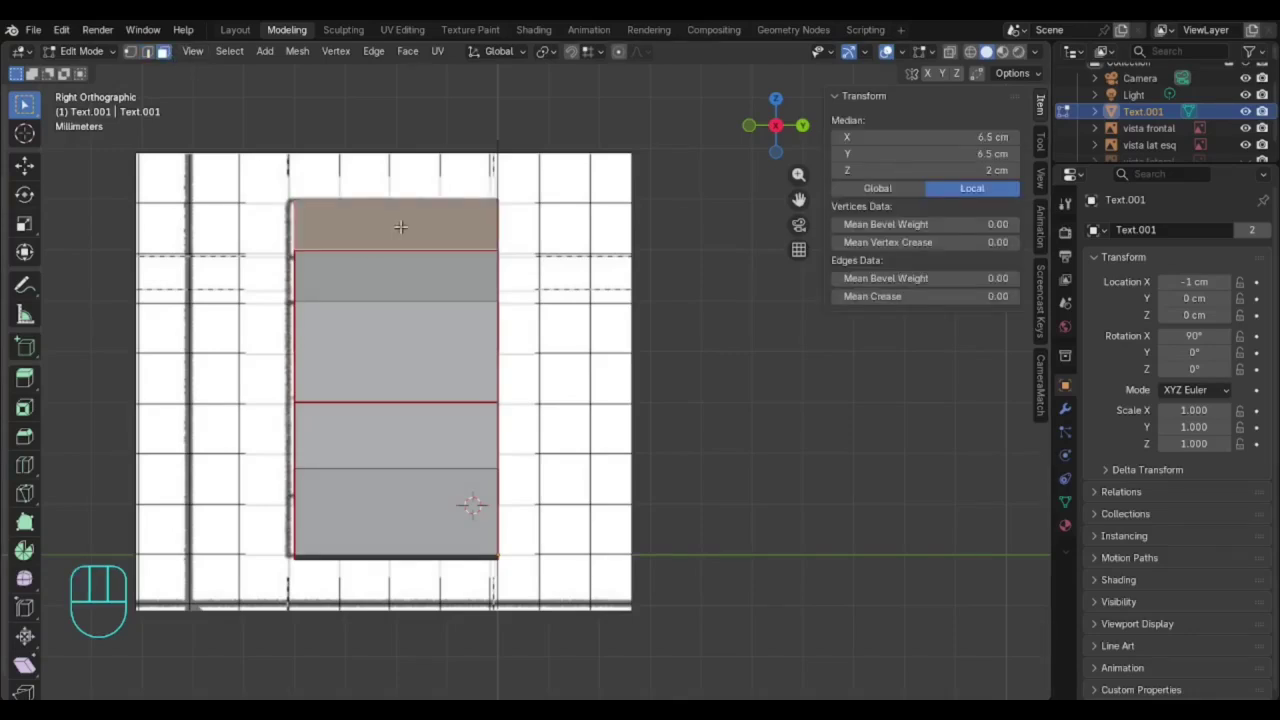
- Show the mesh in wireframe over the side sketch in right orthographic view and activate the Knife tool
click(970, 52)
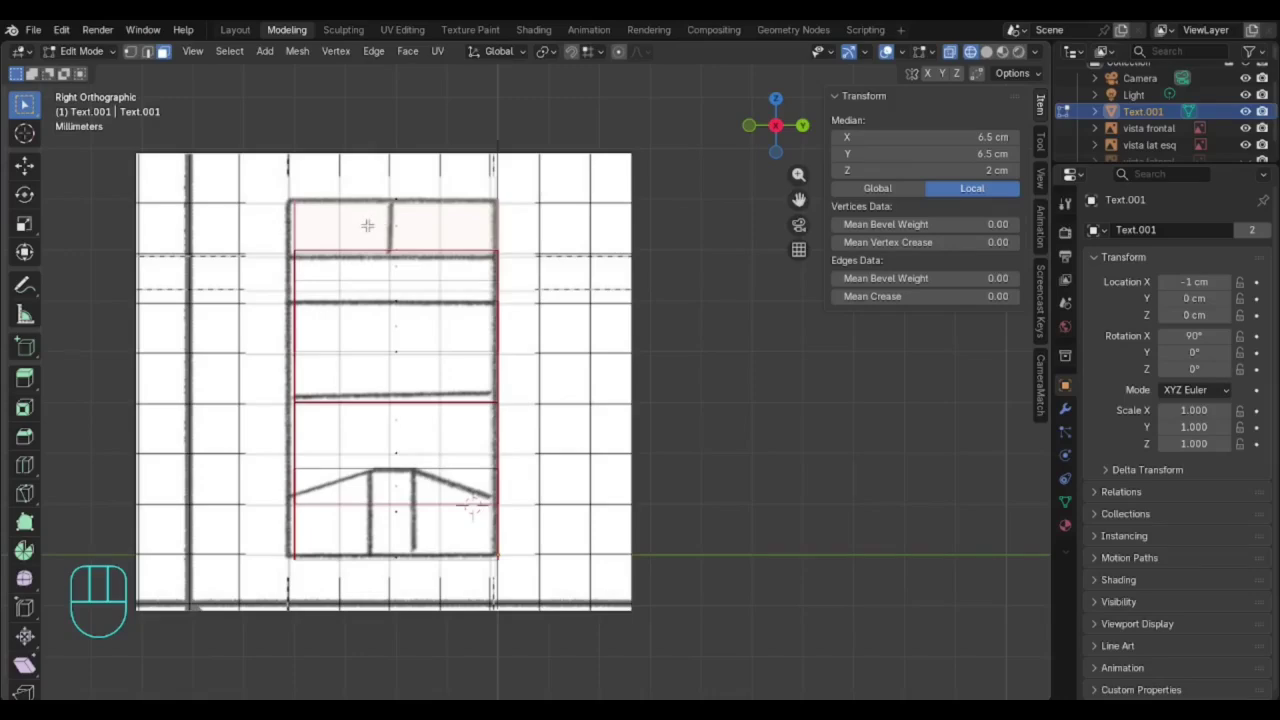
middle_drag(346, 229, 373, 258)
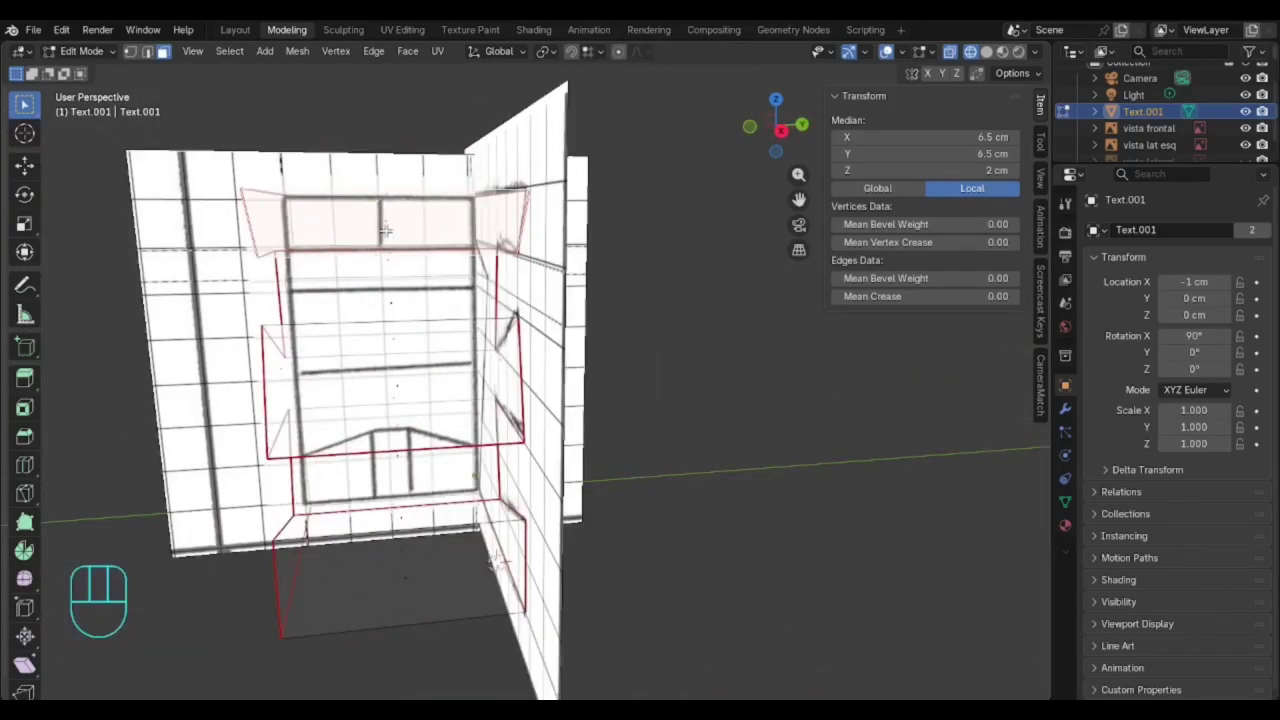
click(784, 133)
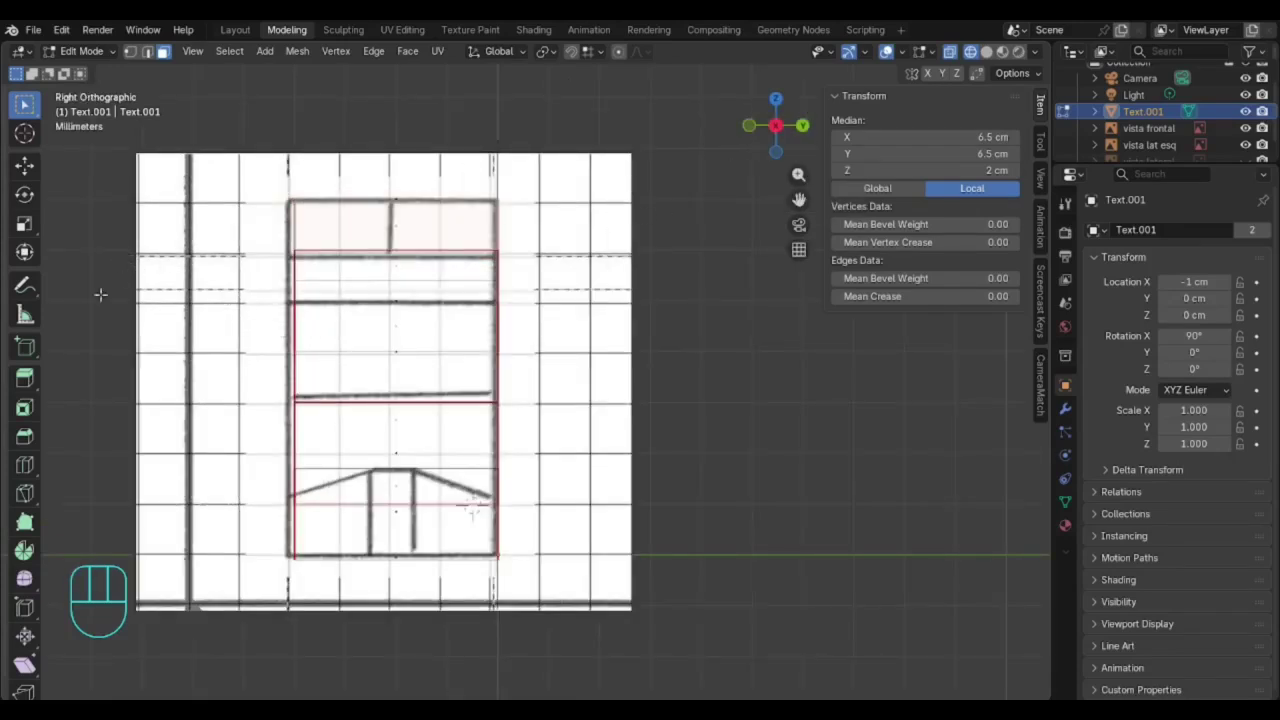
scroll(24, 605, down, 1)
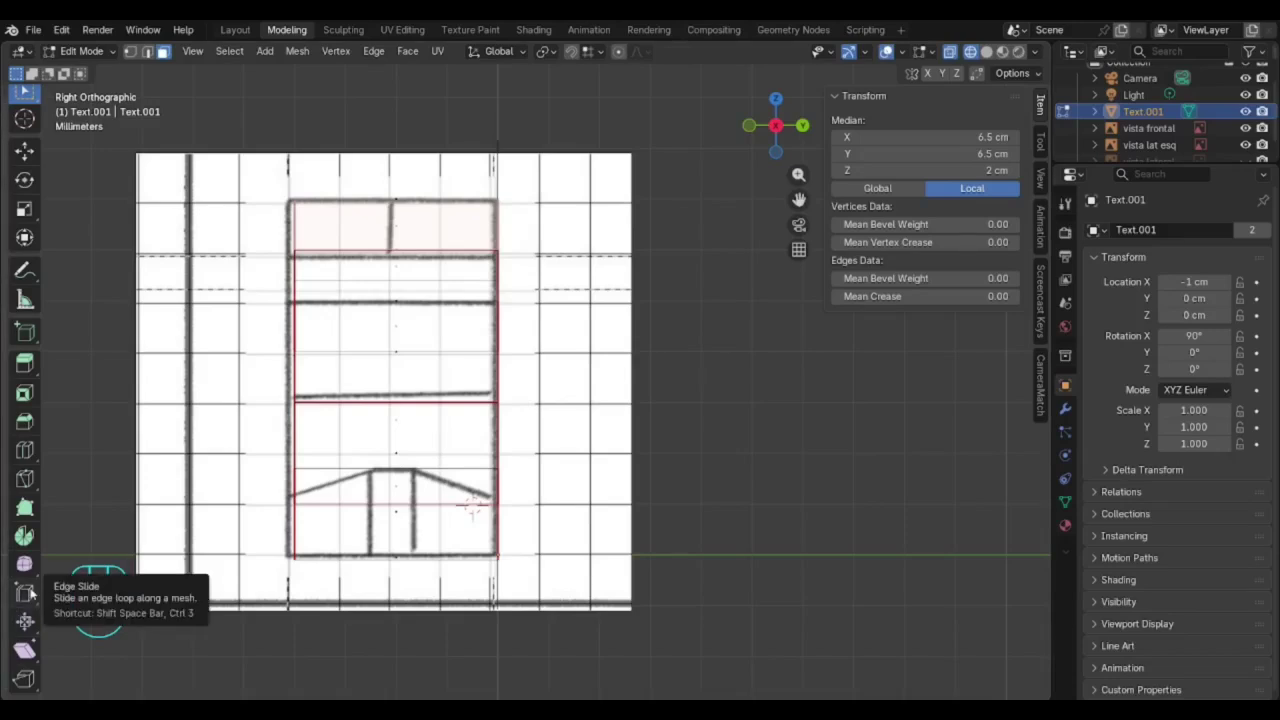
click(24, 479)
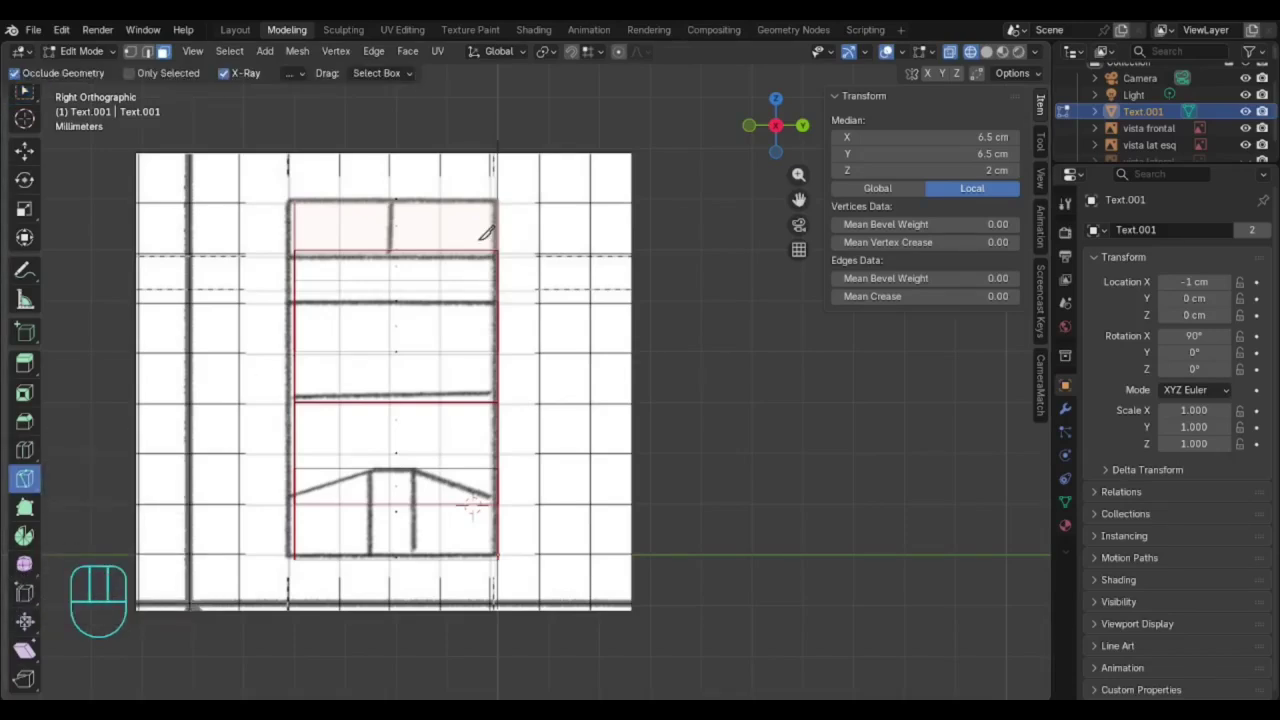
click(391, 200)
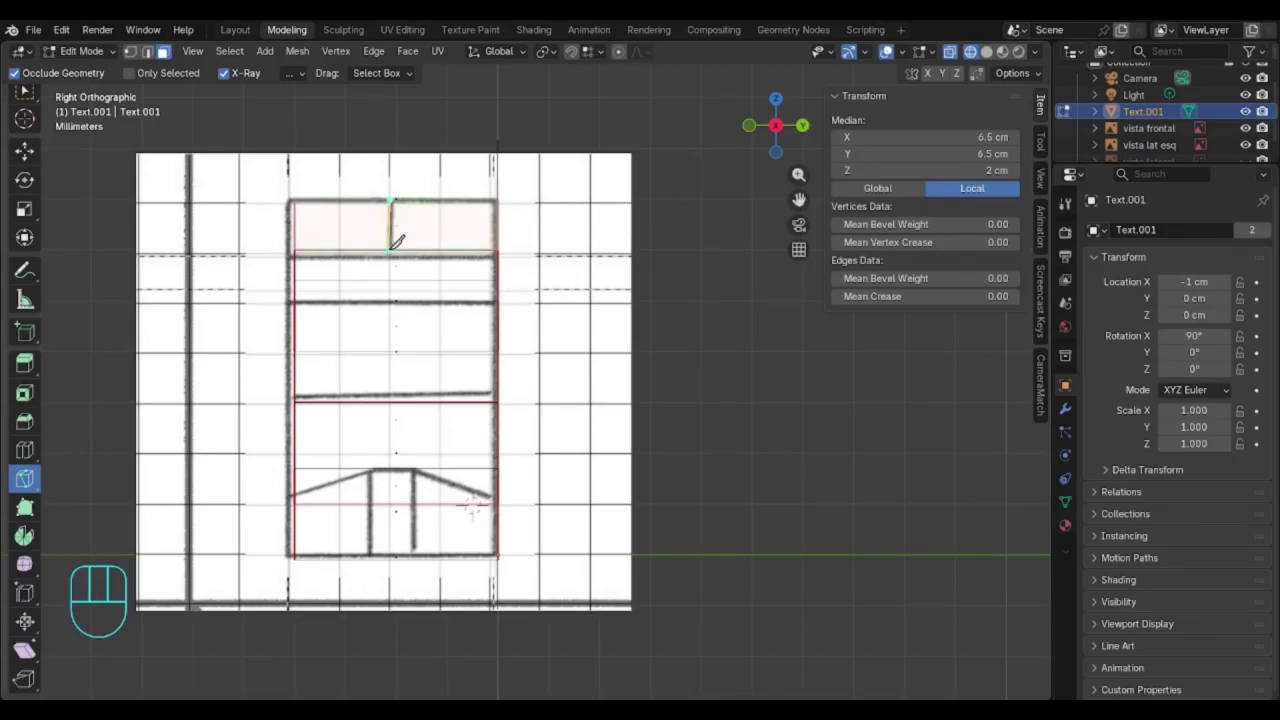
key(shift)
key(ctrl)
key(Escape)
- Turn on snapping and knife-cut the uppermost side face vertically along the sketch's short dividing line
click(571, 52)
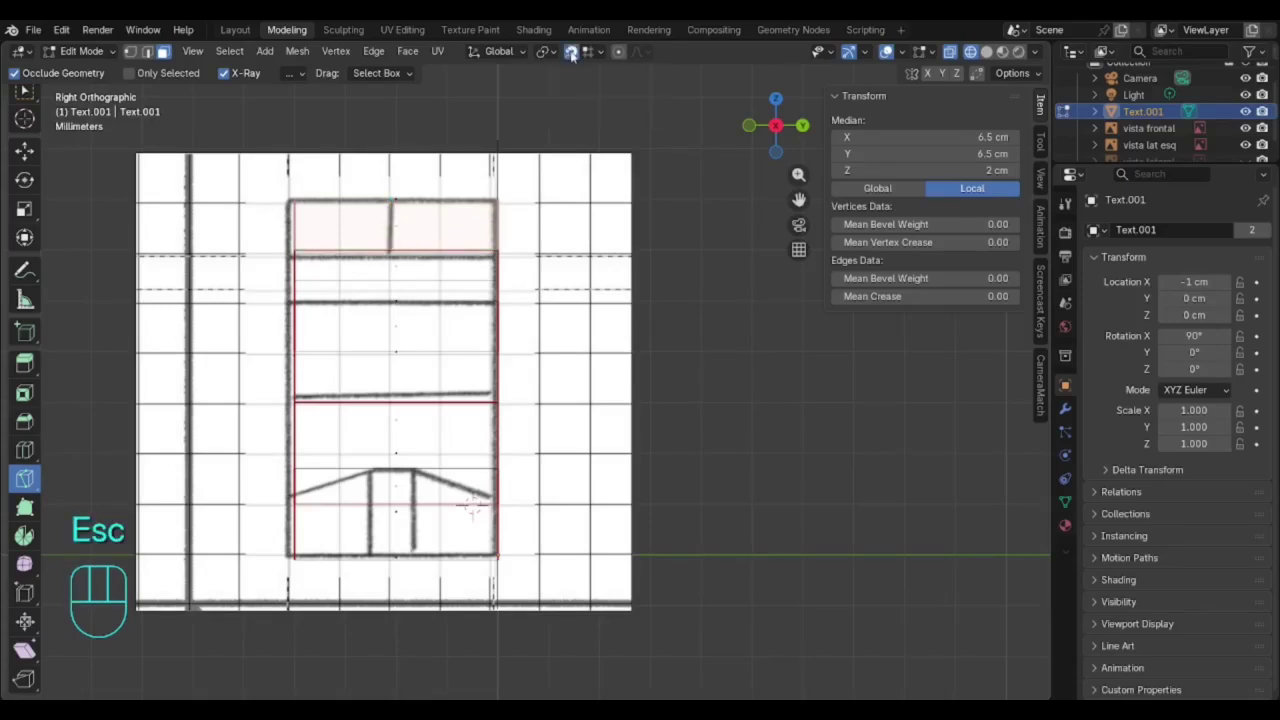
click(388, 200)
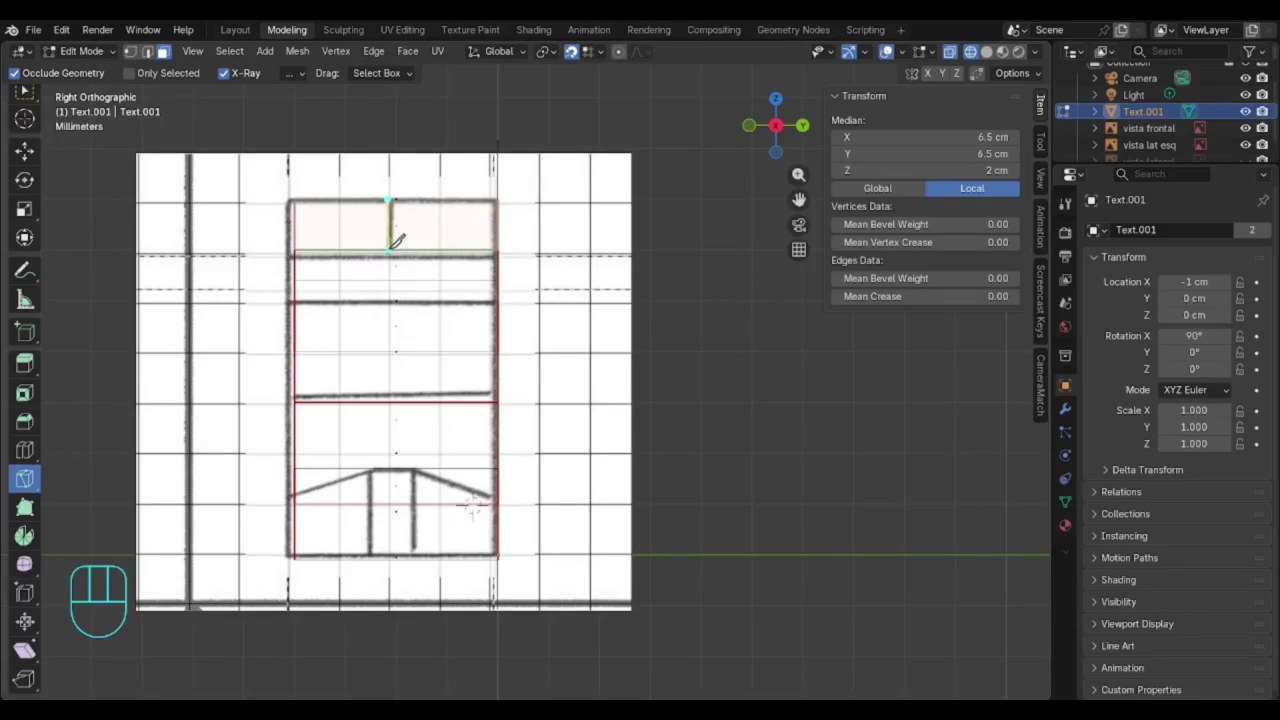
key(Escape)
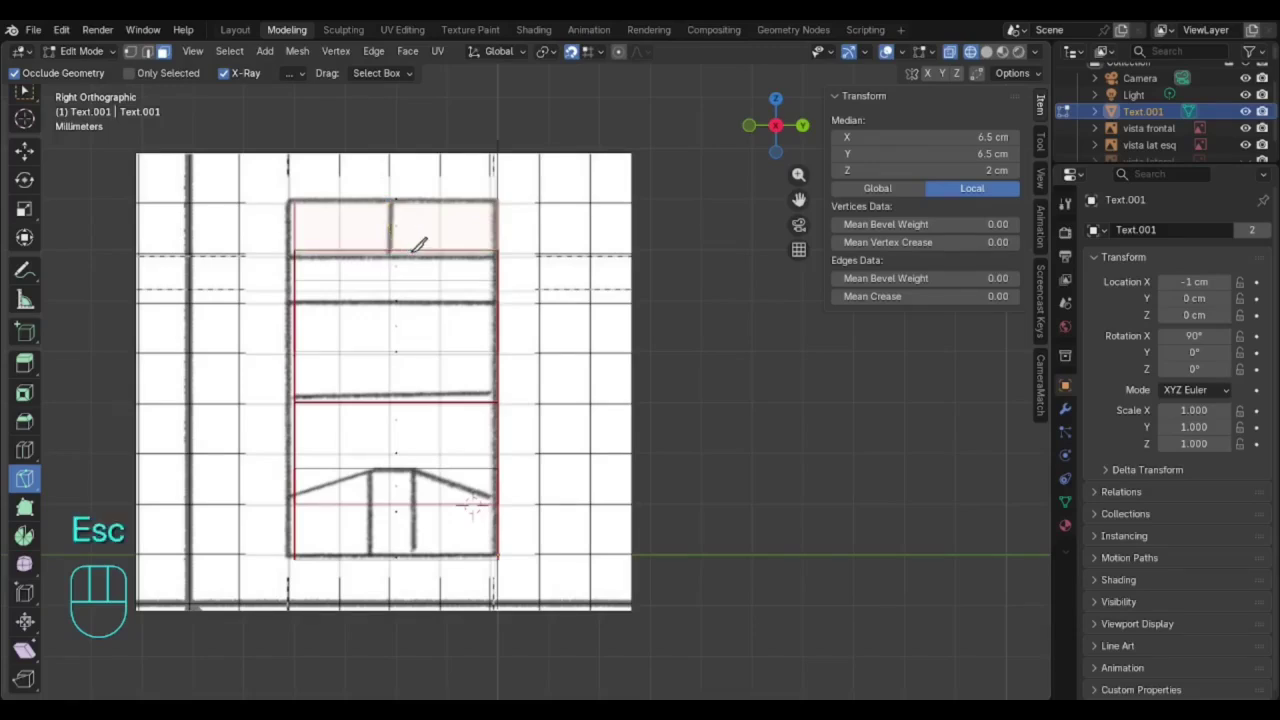
click(598, 53)
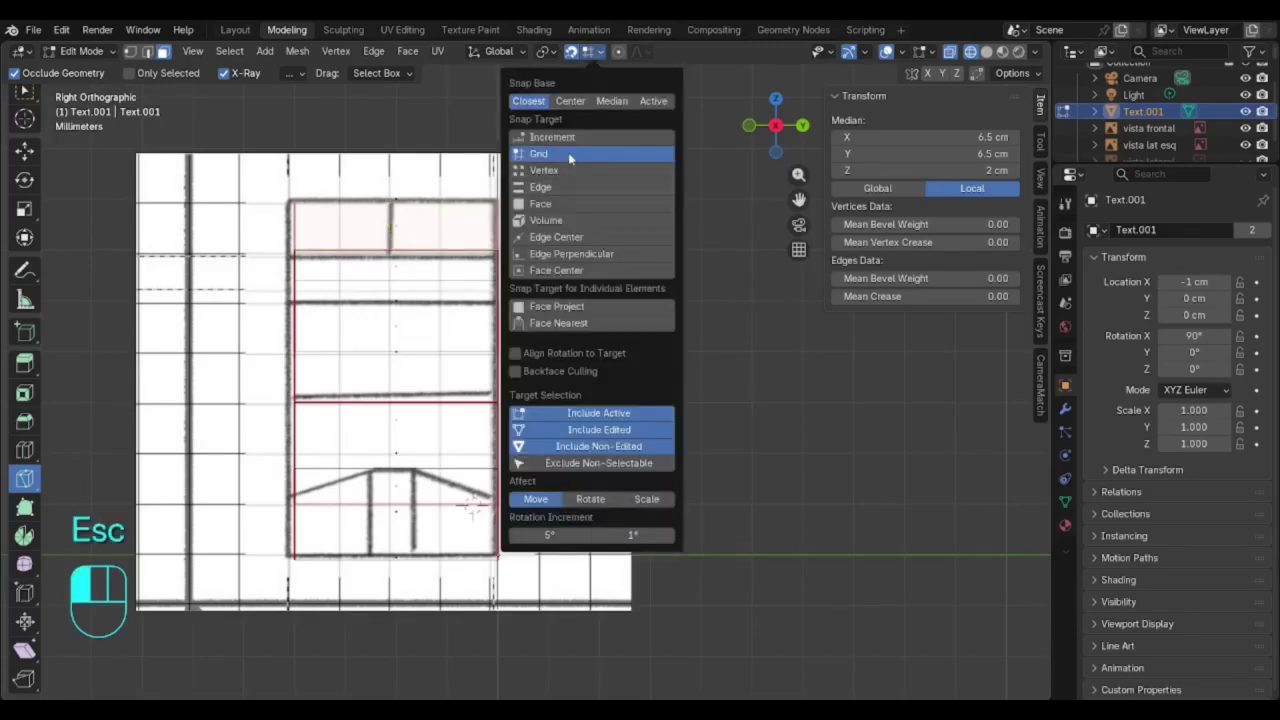
mouse_move(481, 57)
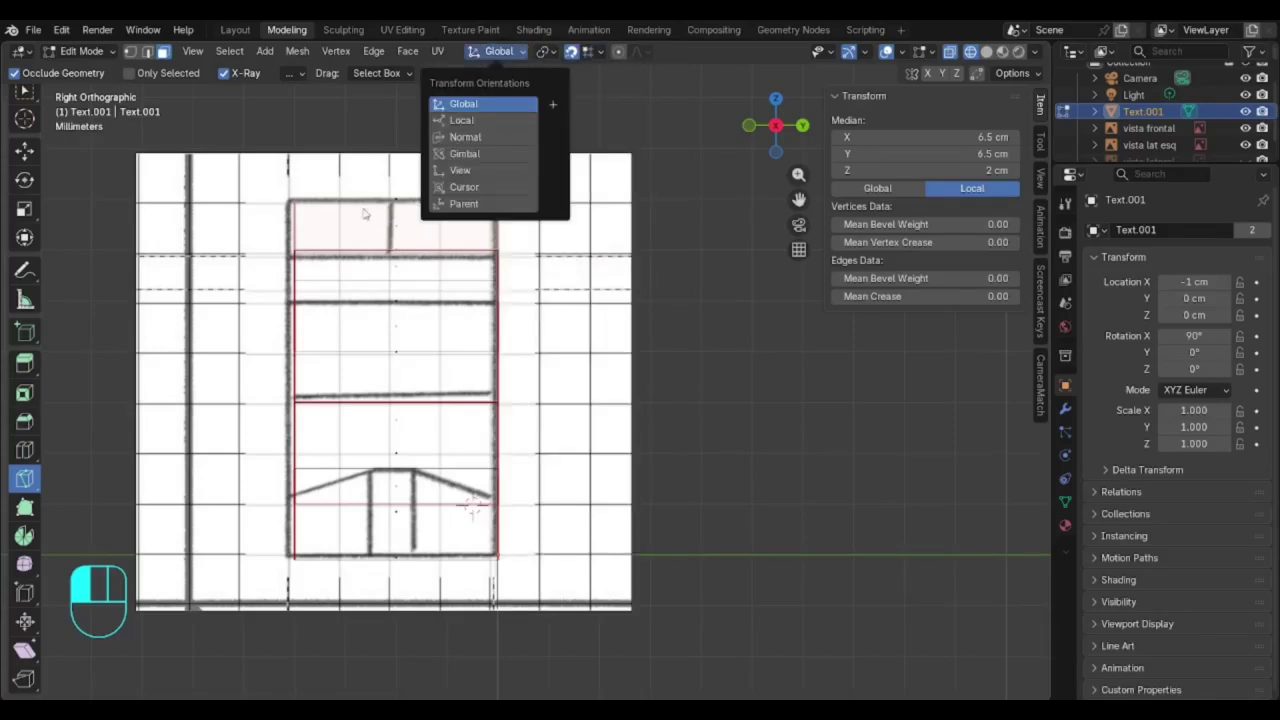
mouse_move(545, 52)
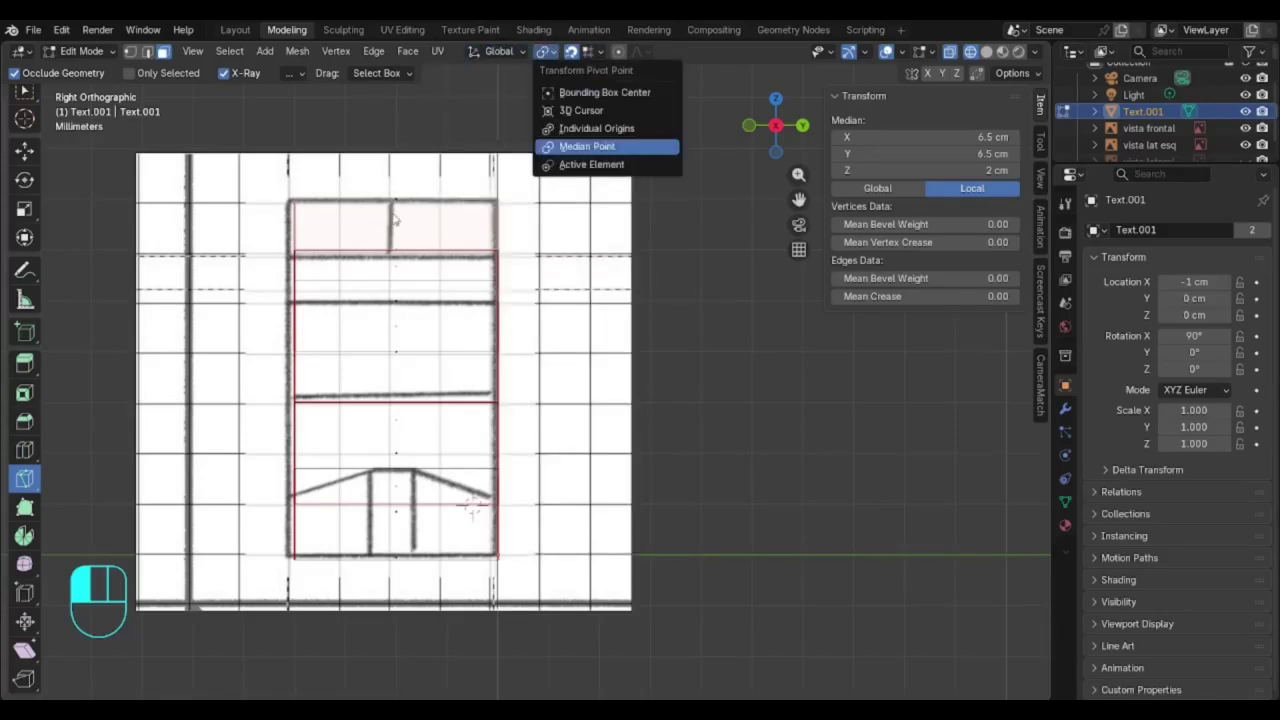
click(390, 202)
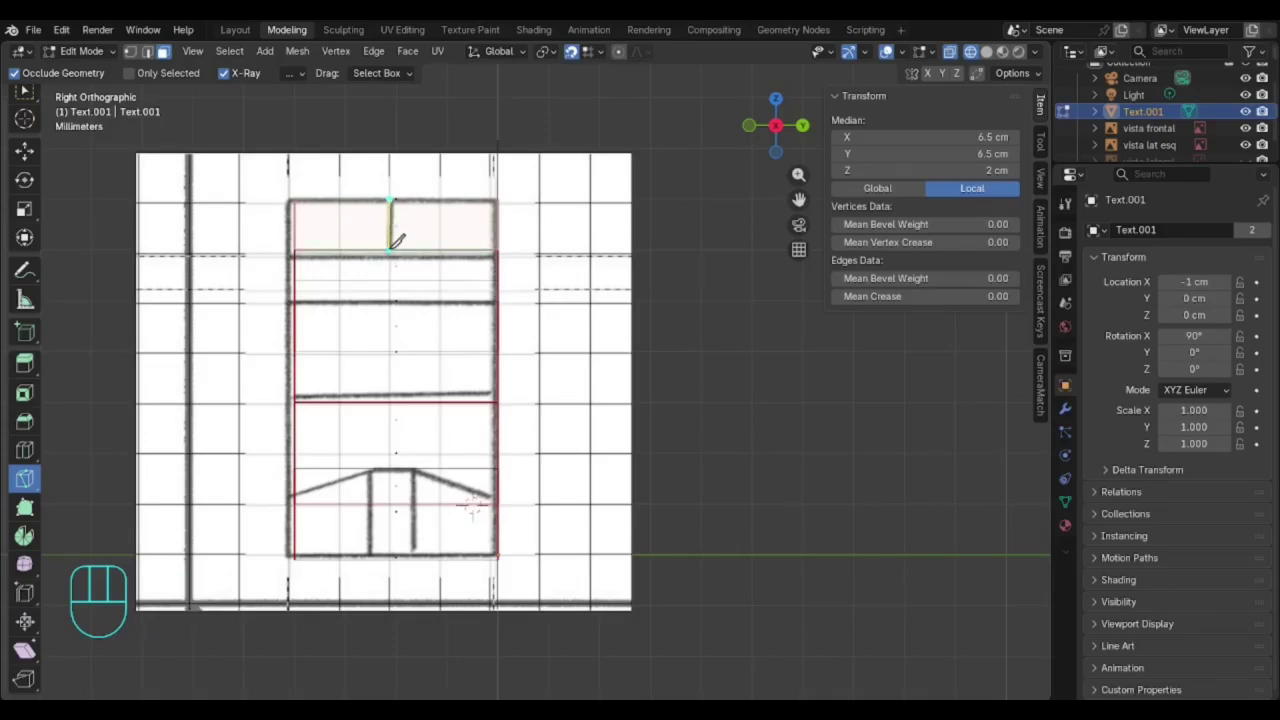
click(391, 249)
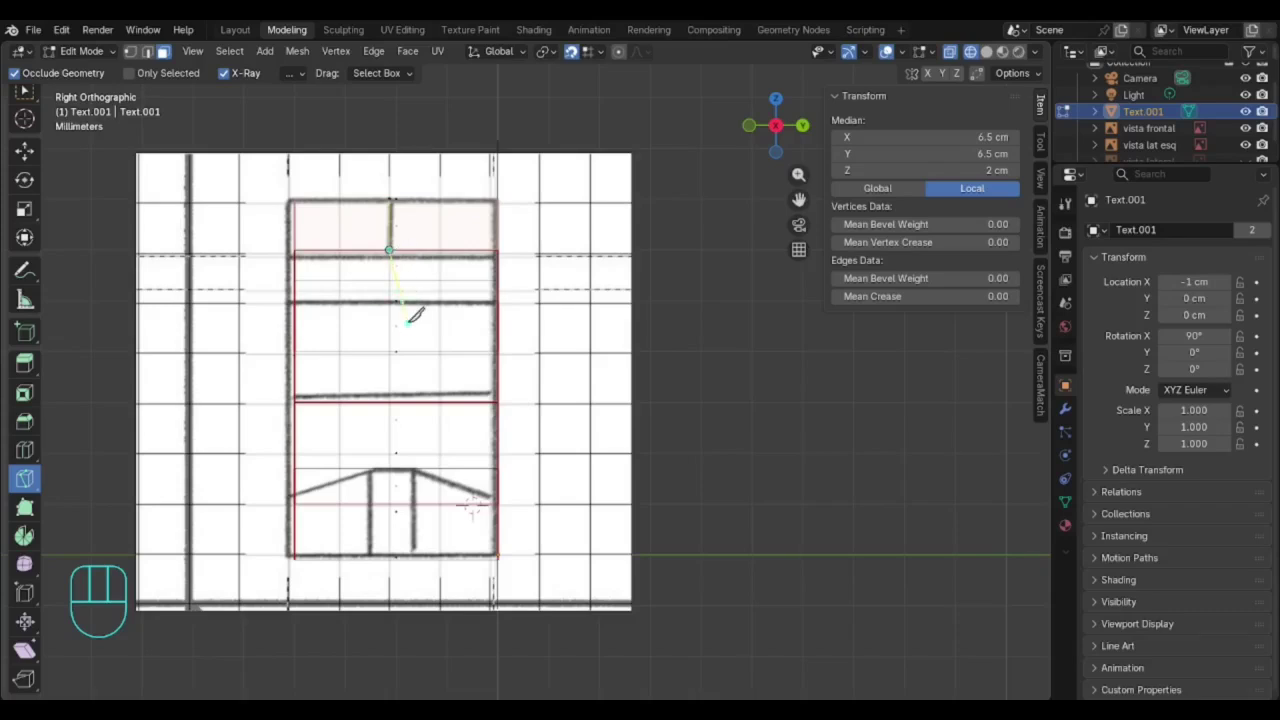
key(Return)
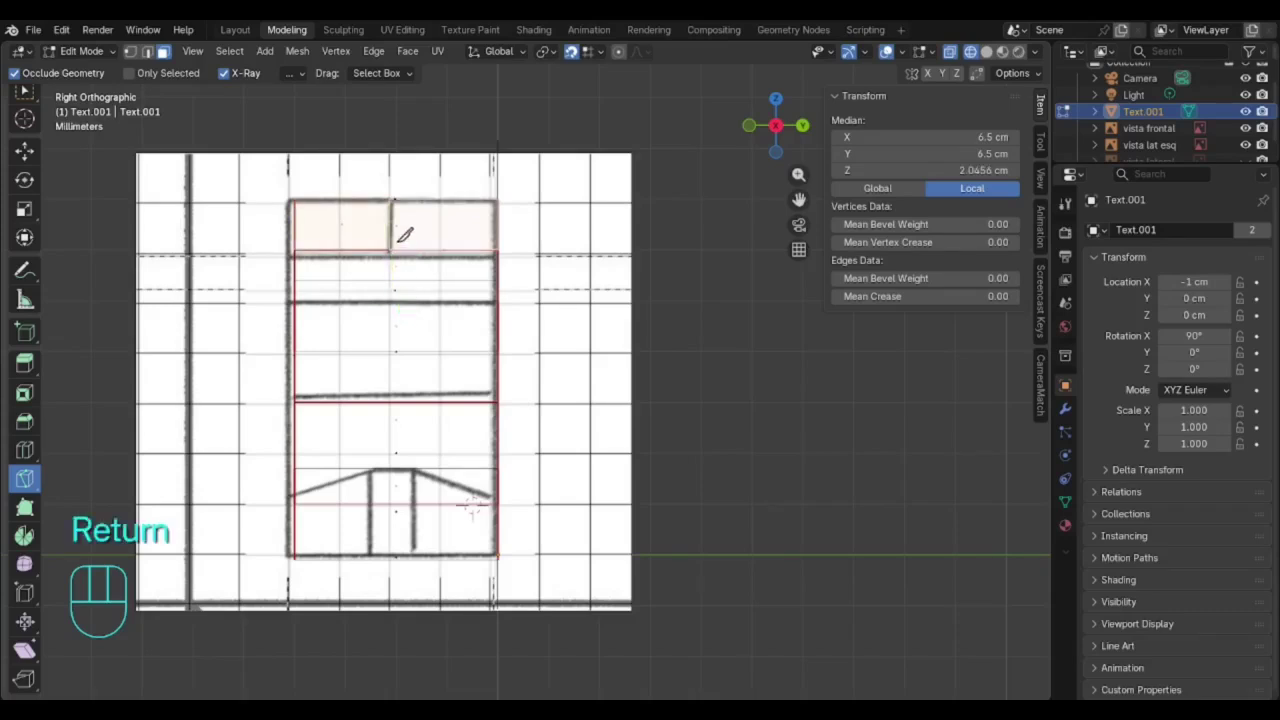
- Select the rear half of the split uppermost side face and switch to solid display
click(21, 91)
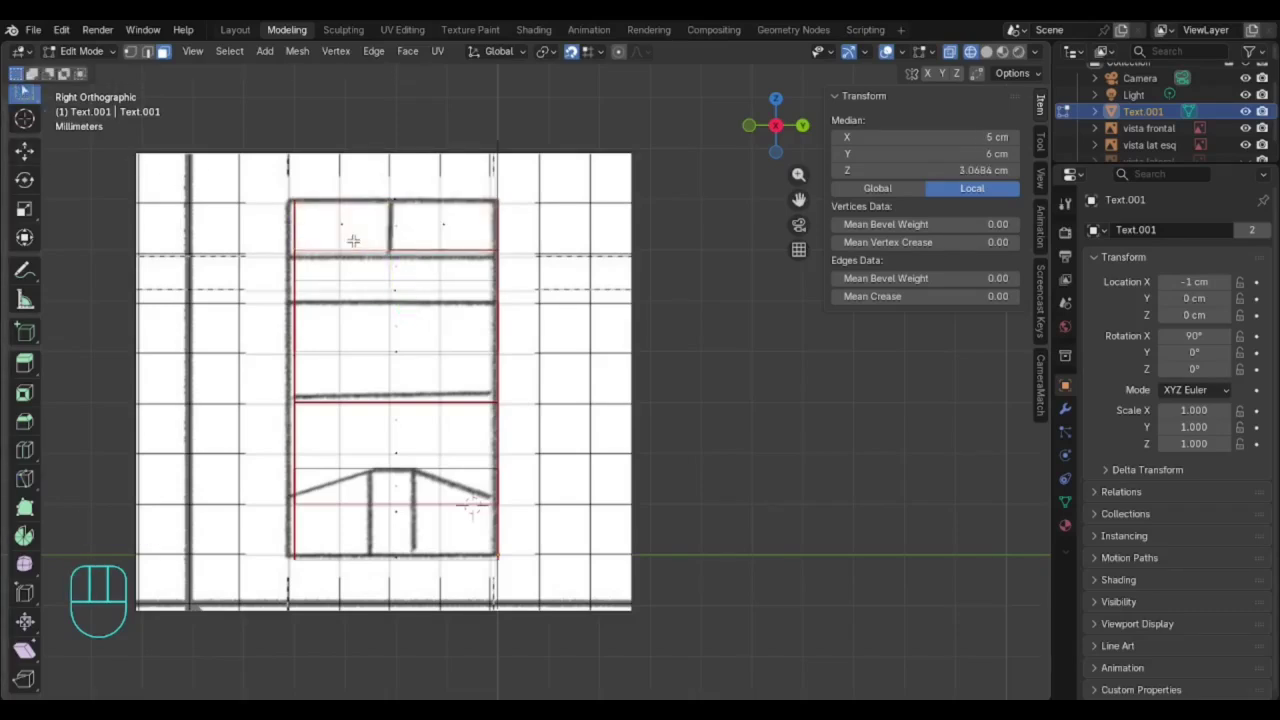
click(421, 230)
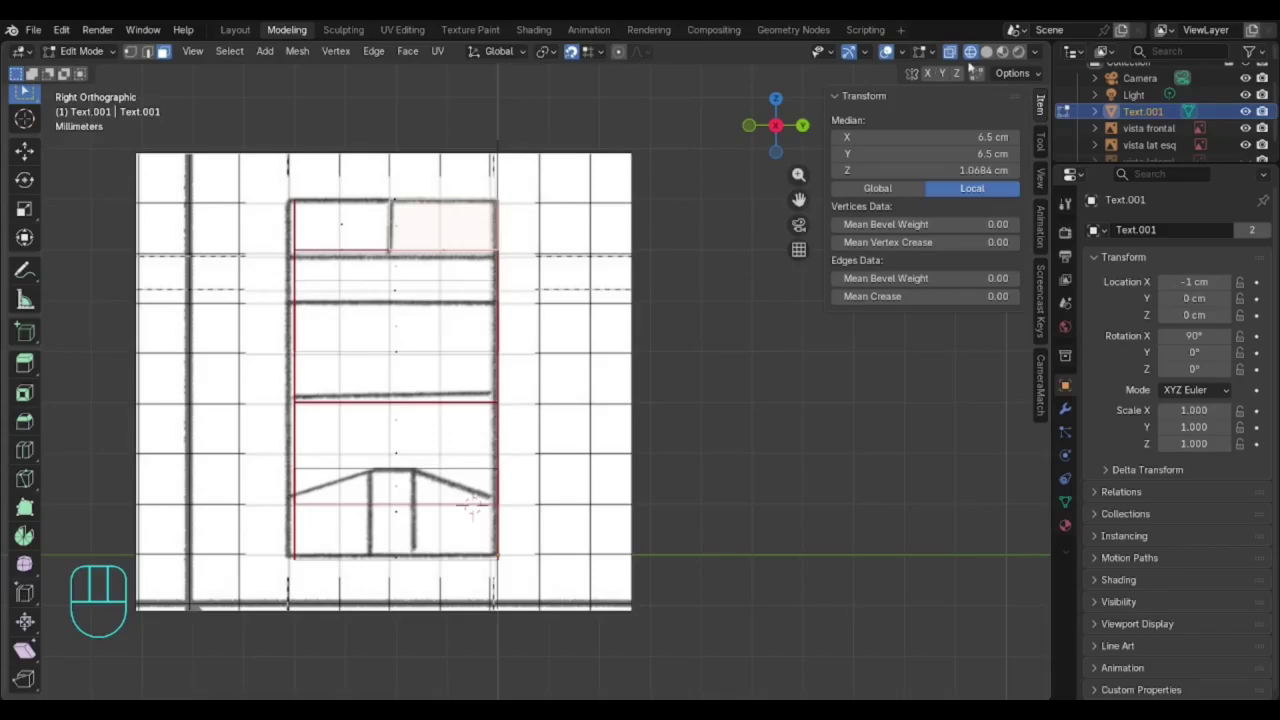
click(985, 53)
click(424, 223)
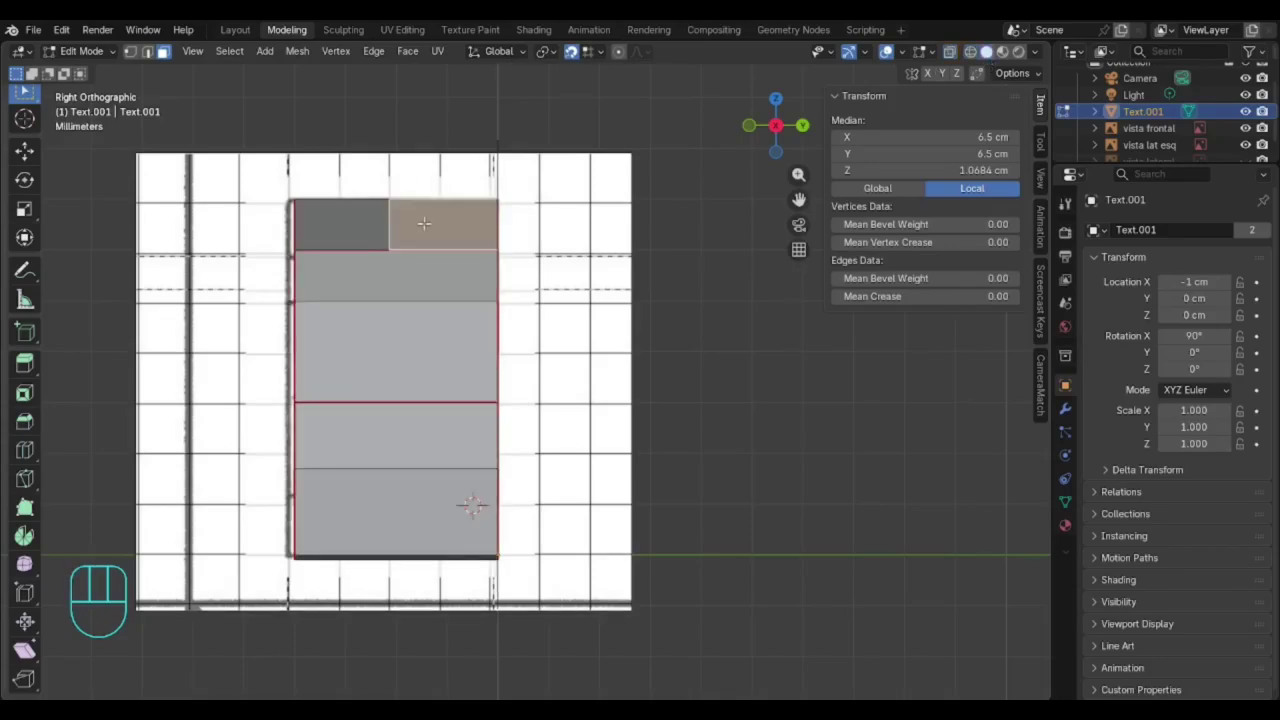
- Show the mesh in wireframe in right orthographic view, turn off snapping, and activate the Knife tool for the lowest side face
middle_drag(338, 239, 431, 266)
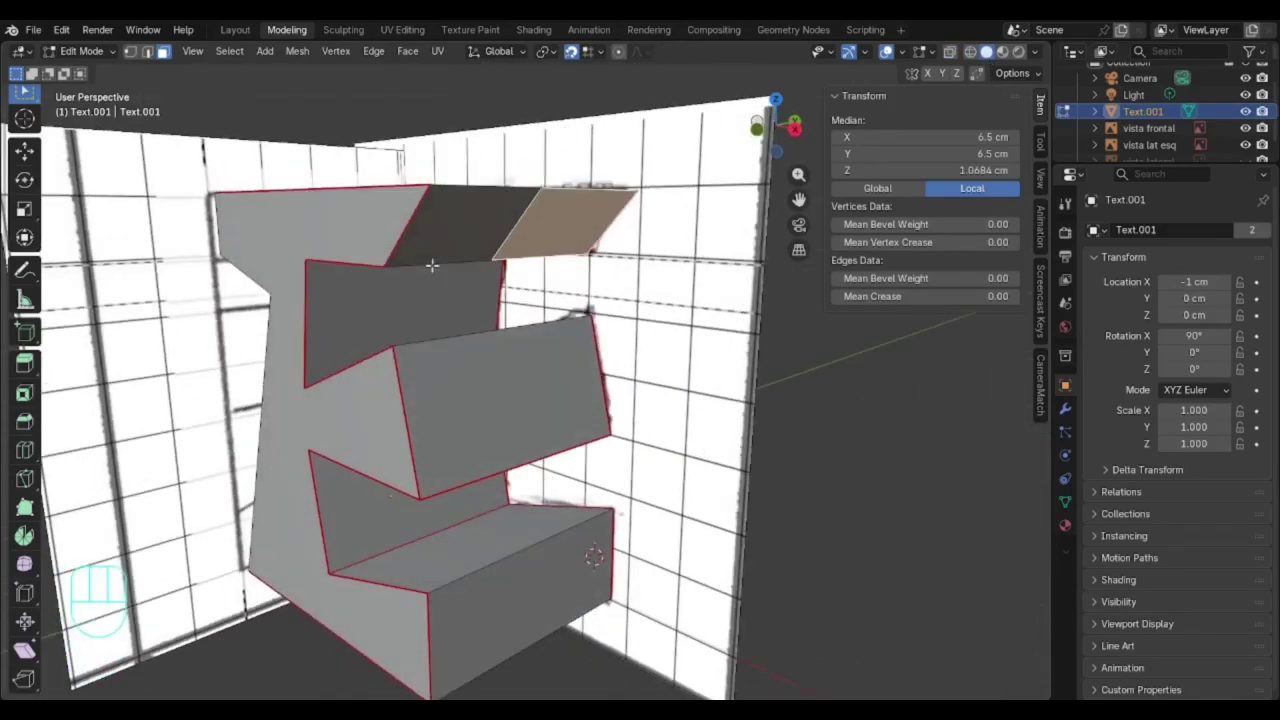
middle_drag(500, 328, 415, 303)
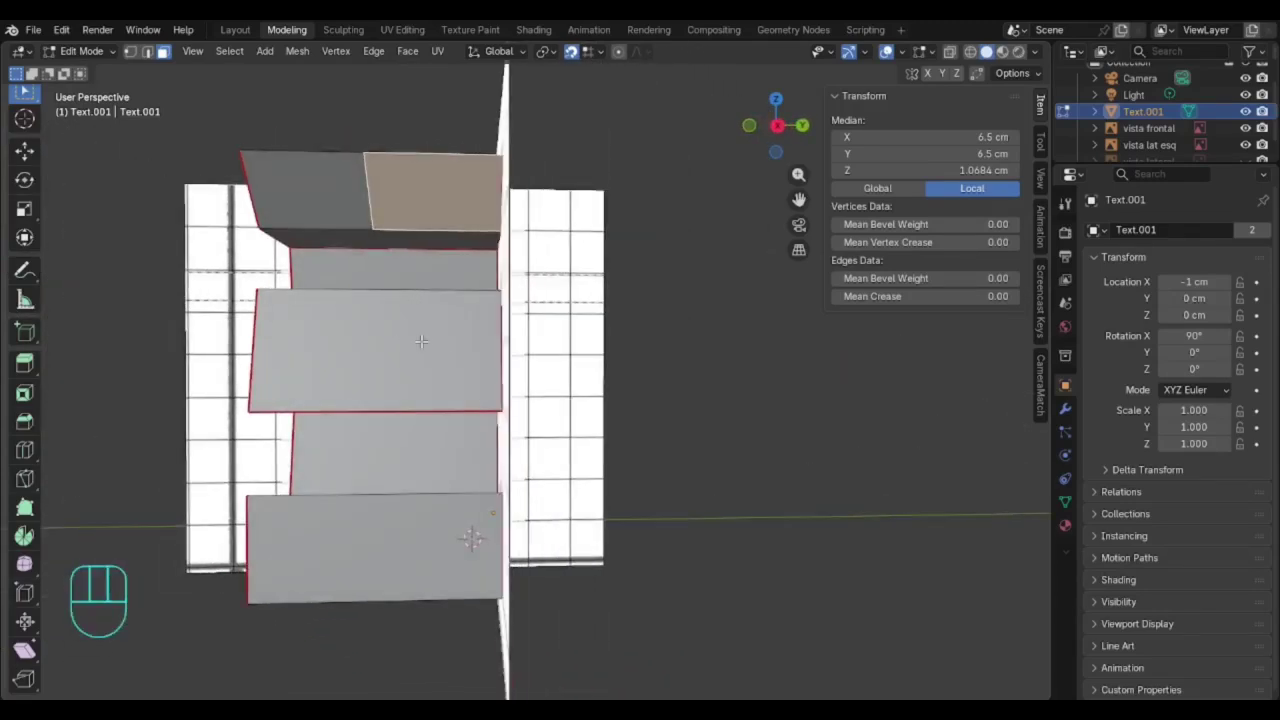
click(777, 125)
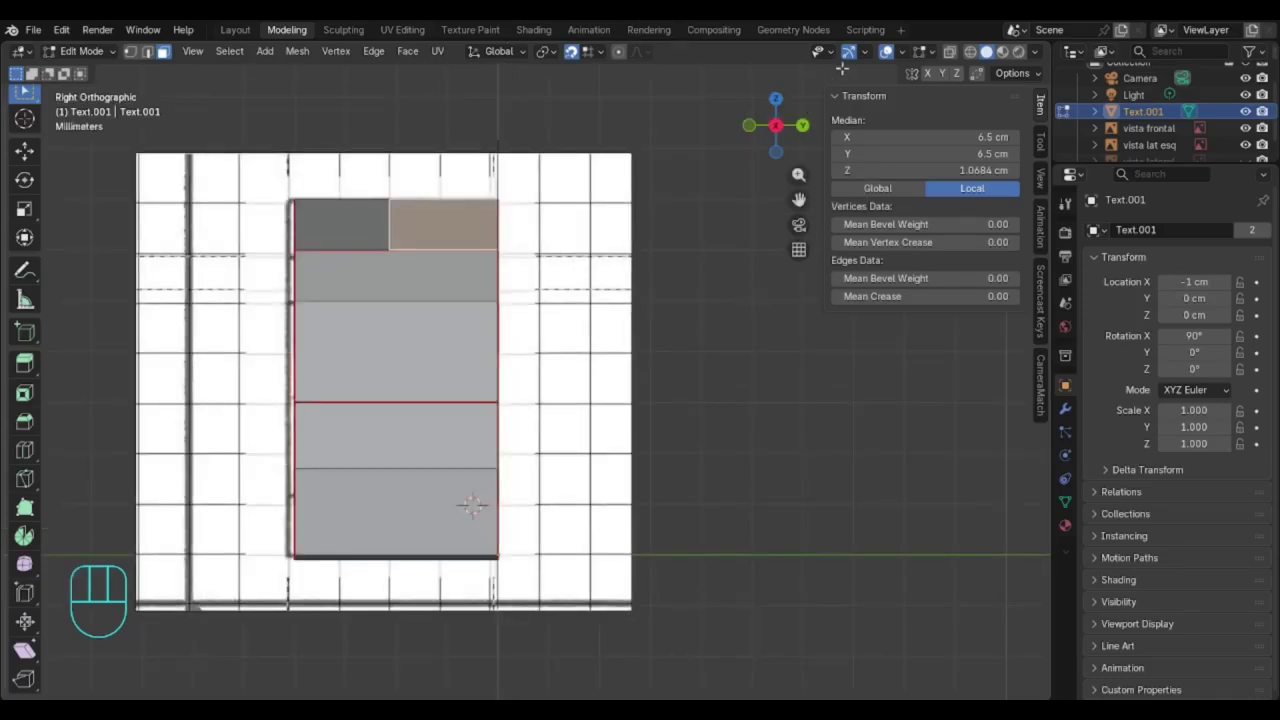
click(969, 51)
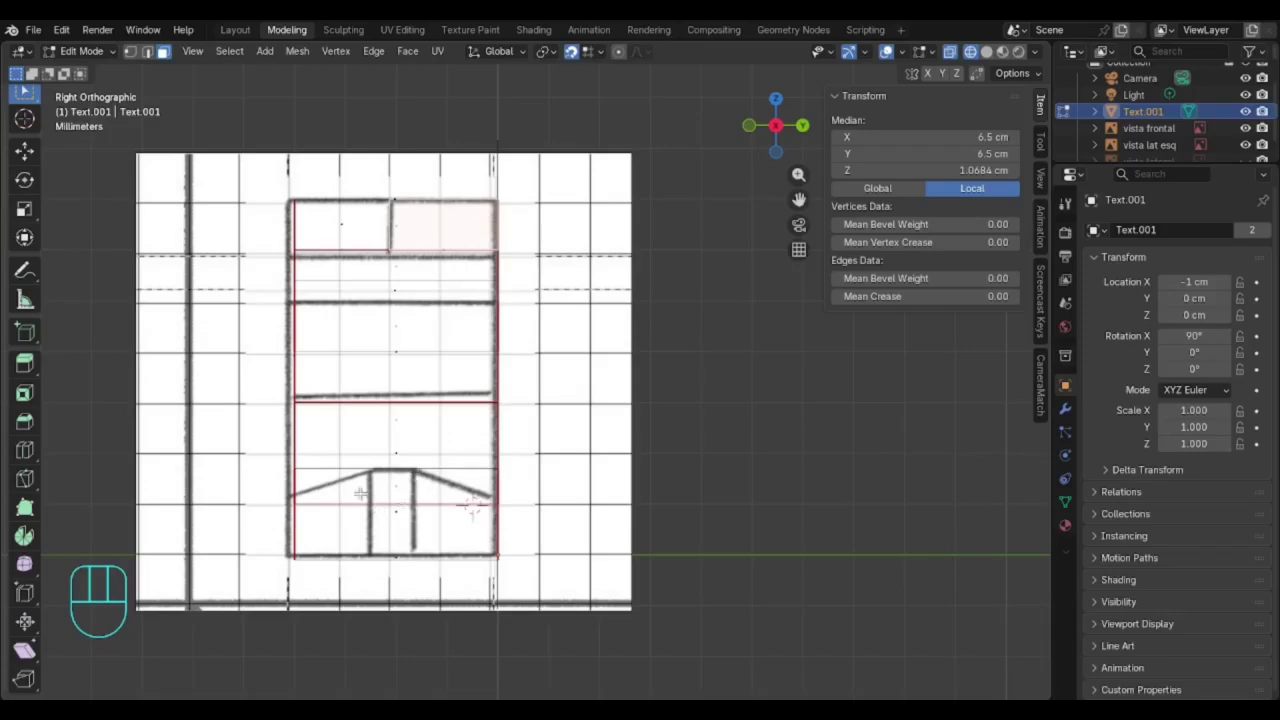
click(569, 52)
scroll(355, 474, up, 2)
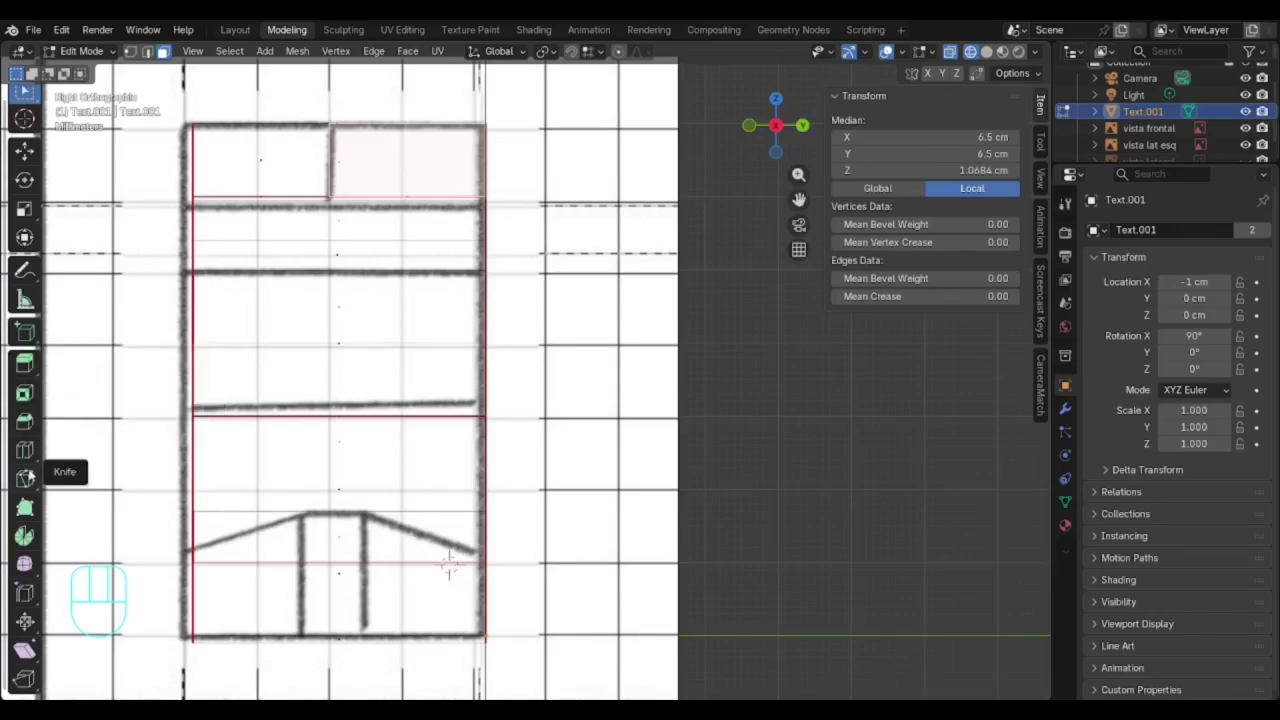
click(25, 478)
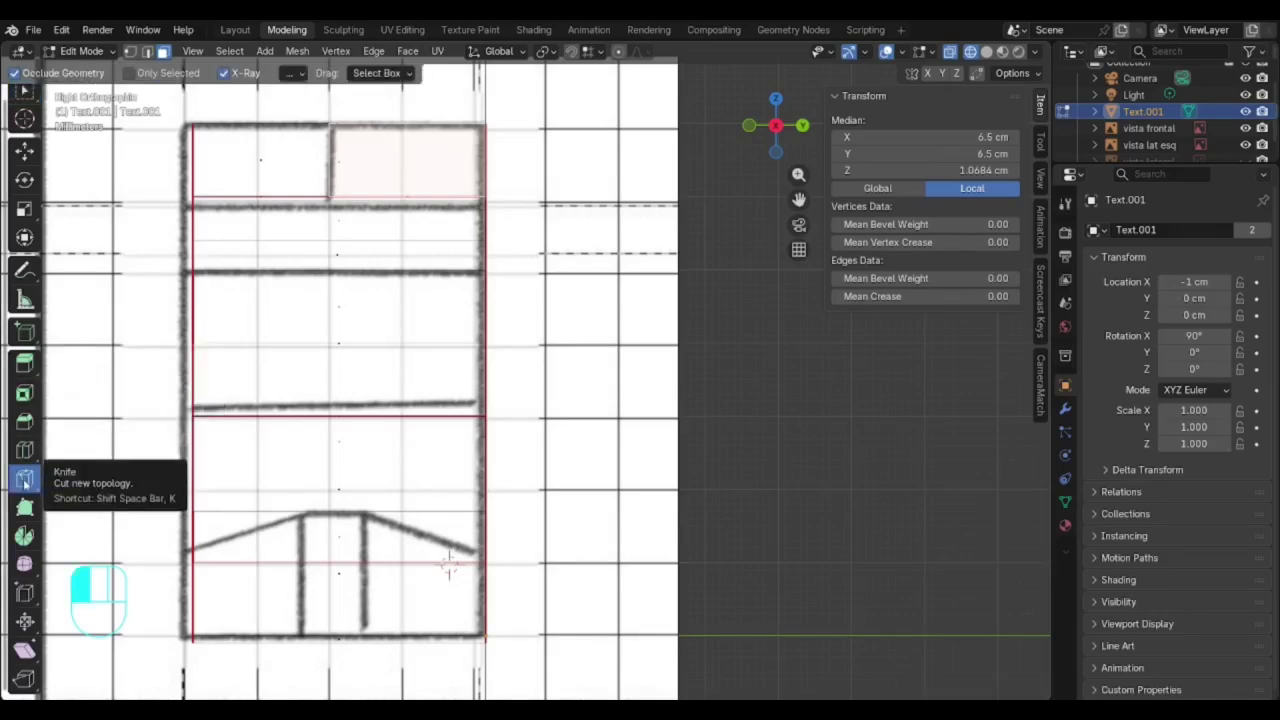
click(301, 513)
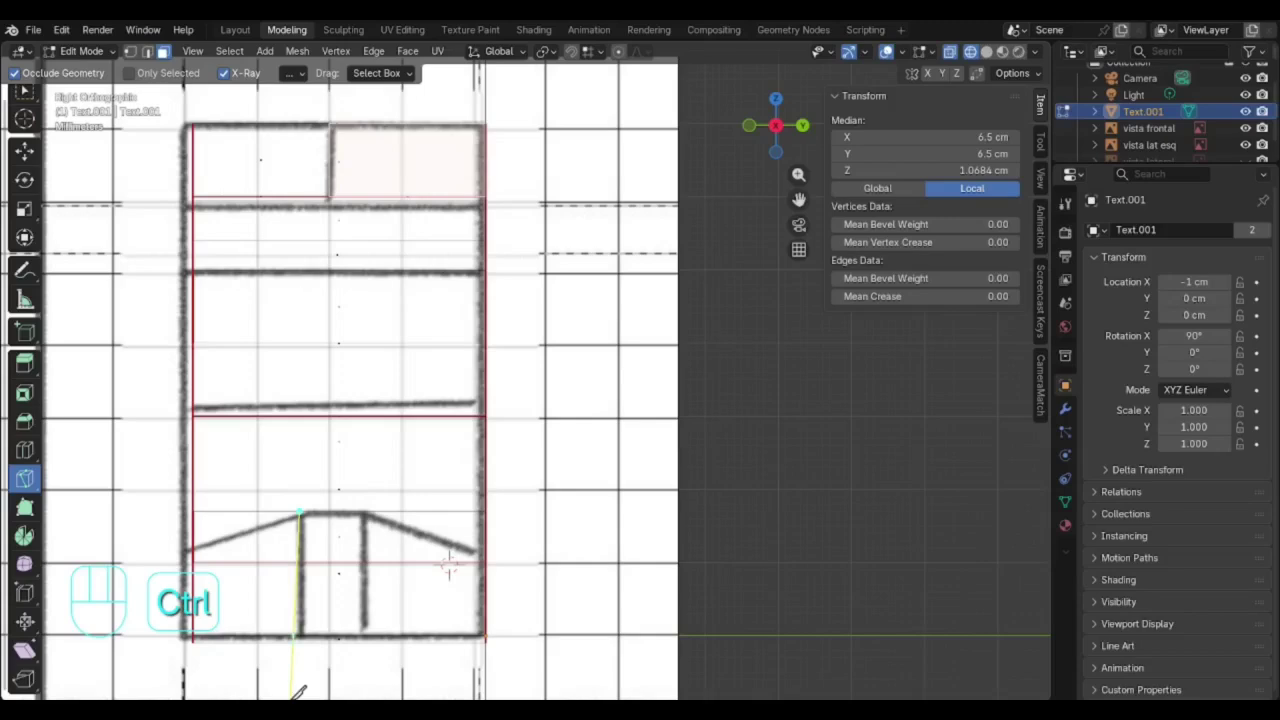
key(shift)
shift+click(305, 636)
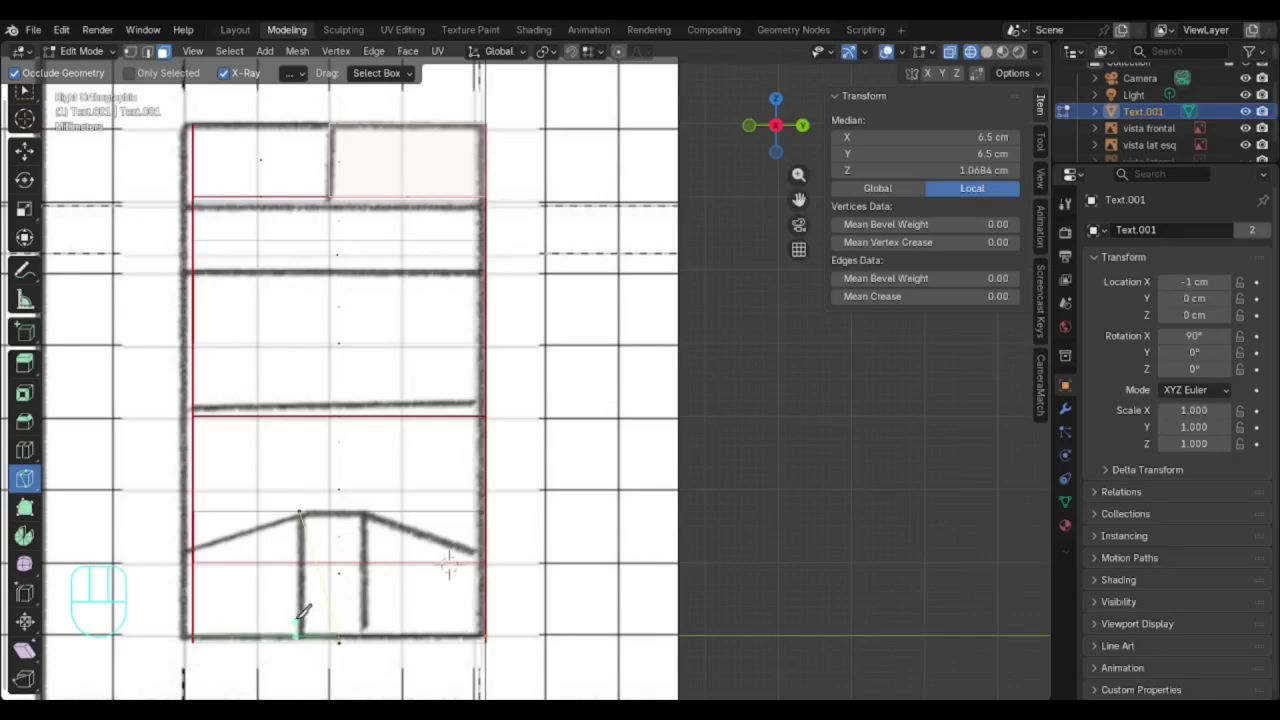
key(ctrl)
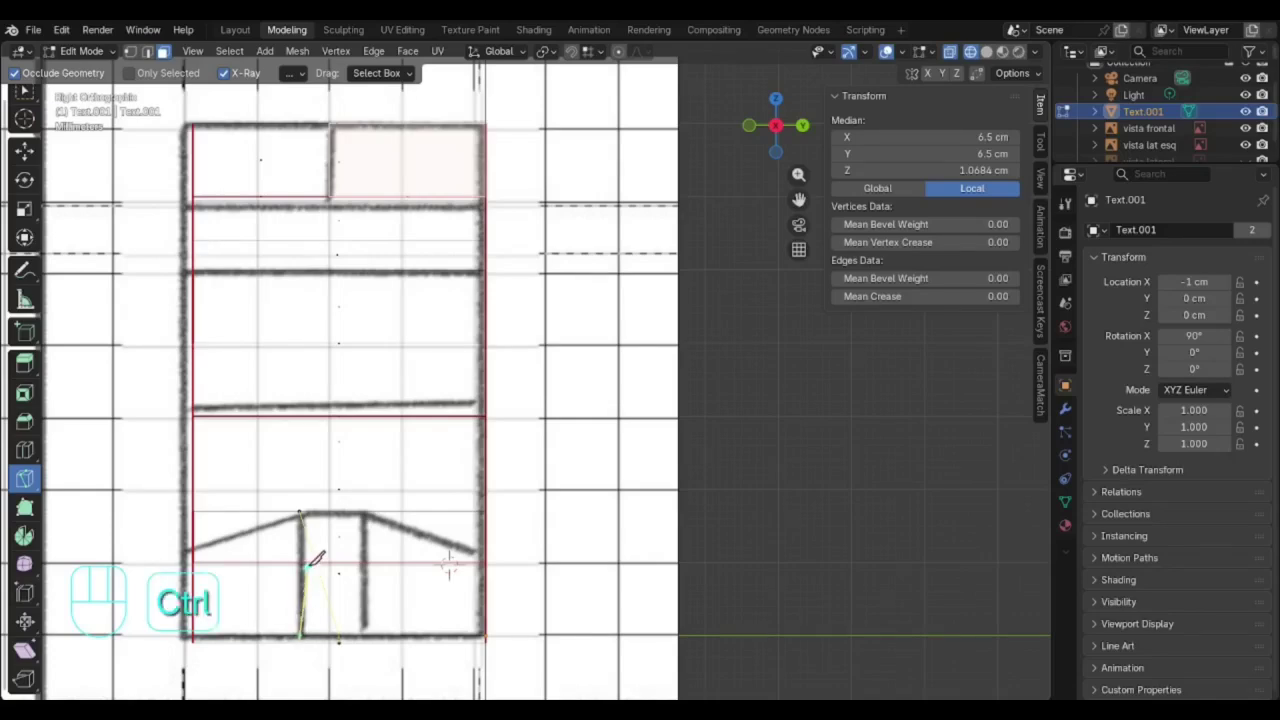
key(ctrl+z)
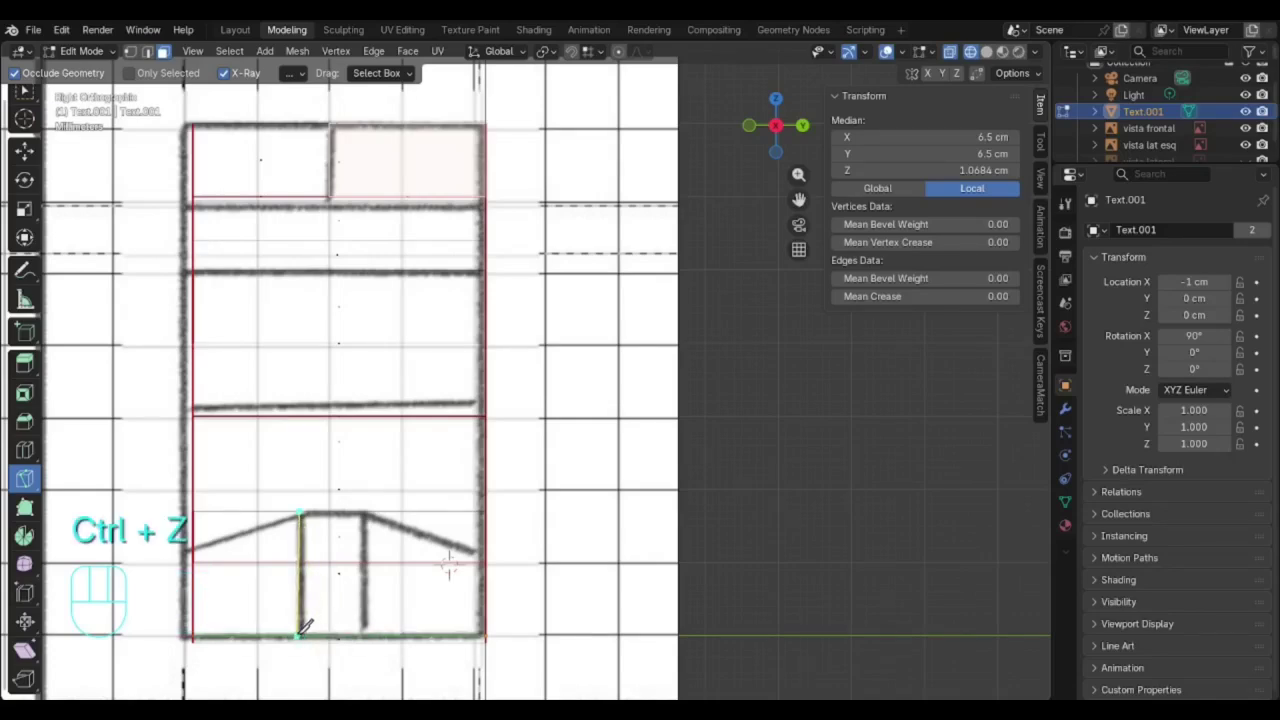
scroll(305, 627, up, 2)
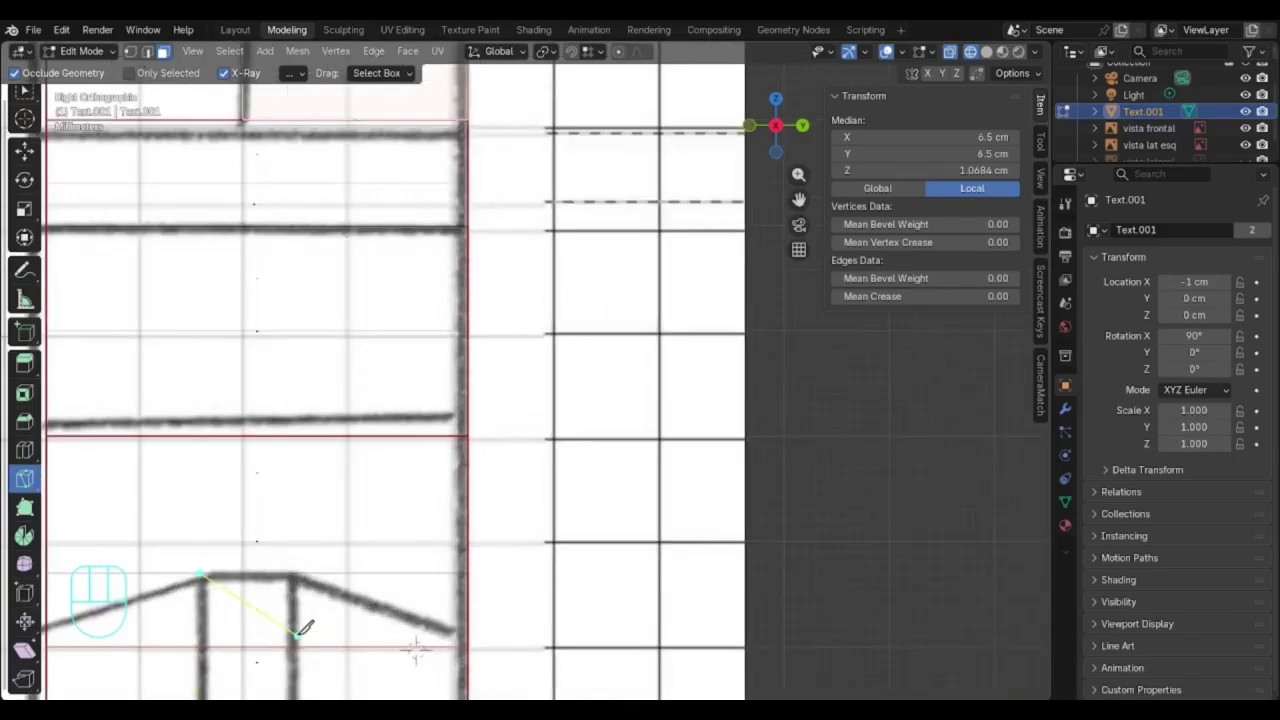
key(Escape)
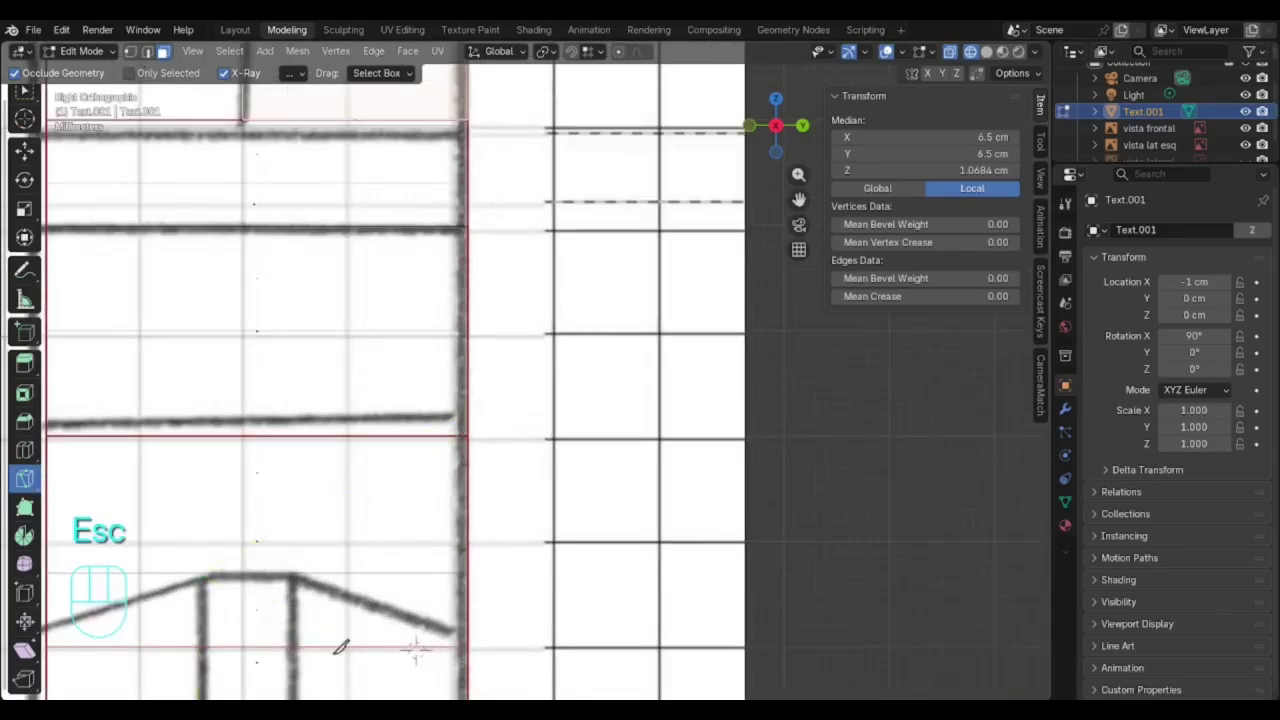
- Knife-cut the lowest right-side face along the sketch's front vertical line, constrained to the Z axis down to the bottom edge
mouse_move(799, 201)
mouse_down()
mouse_move(900, 157)
mouse_move(1020, 3)
mouse_up()
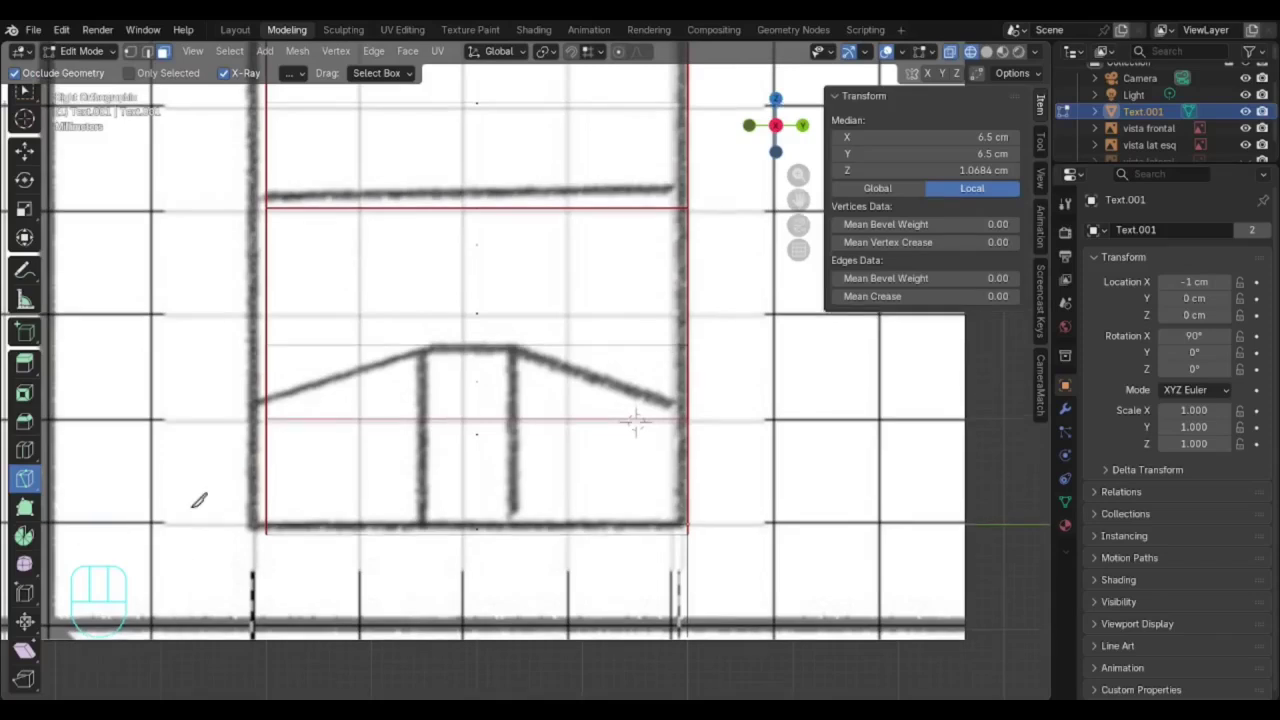
click(425, 350)
mouse_move(430, 516)
mouse_down()
mouse_move(423, 486)
mouse_move(377, 503)
mouse_move(450, 525)
mouse_move(445, 500)
mouse_move(425, 506)
mouse_move(440, 508)
mouse_move(411, 536)
mouse_move(451, 534)
mouse_move(429, 514)
mouse_move(431, 474)
mouse_move(412, 530)
mouse_up()
key(s)
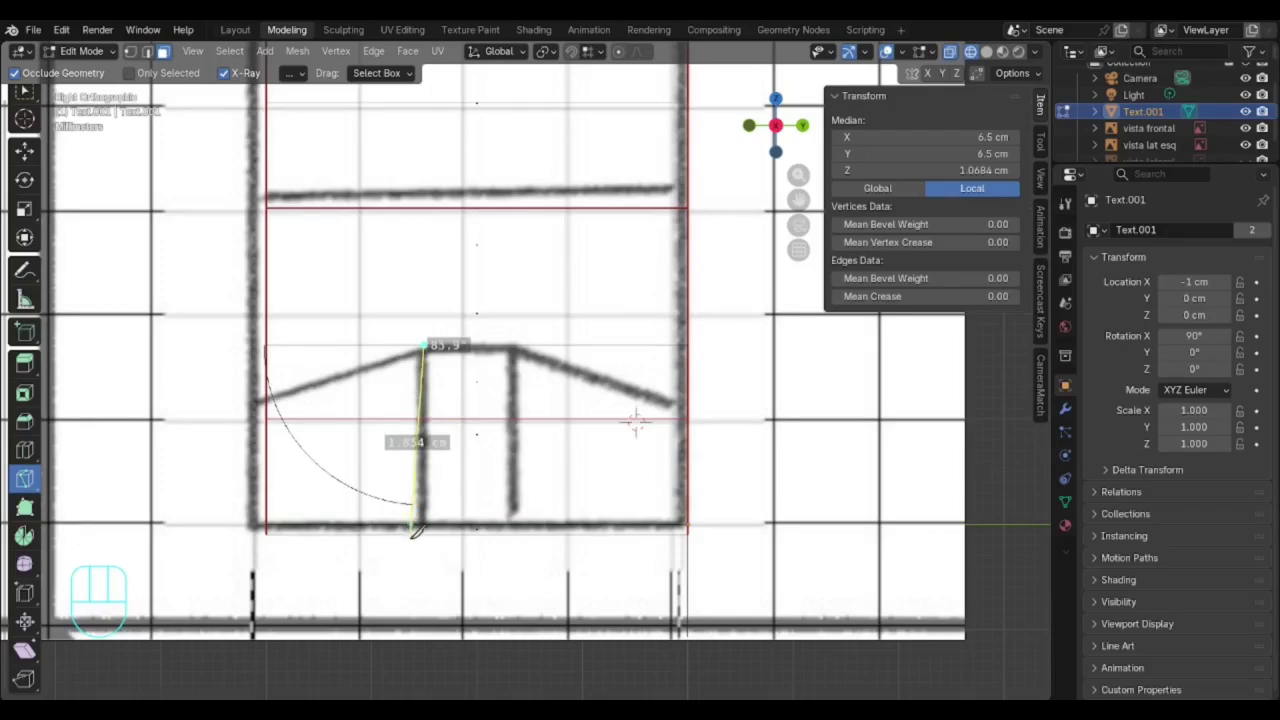
key(z)
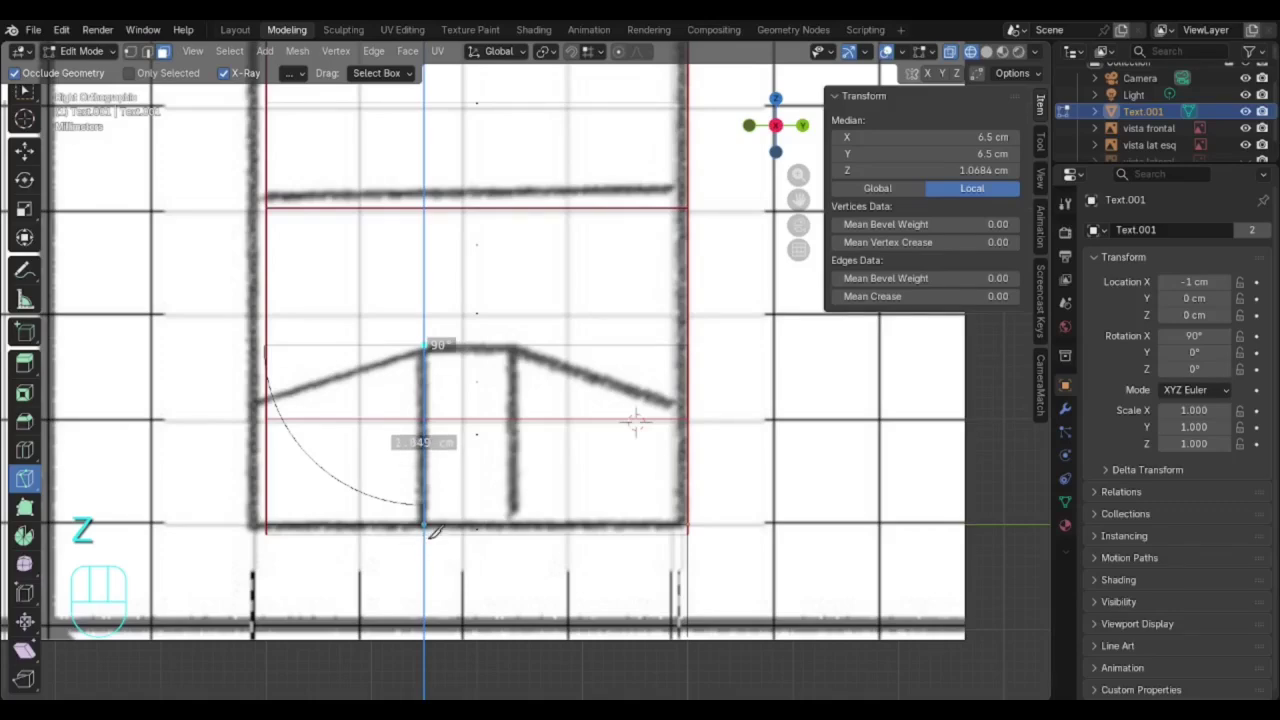
click(430, 533)
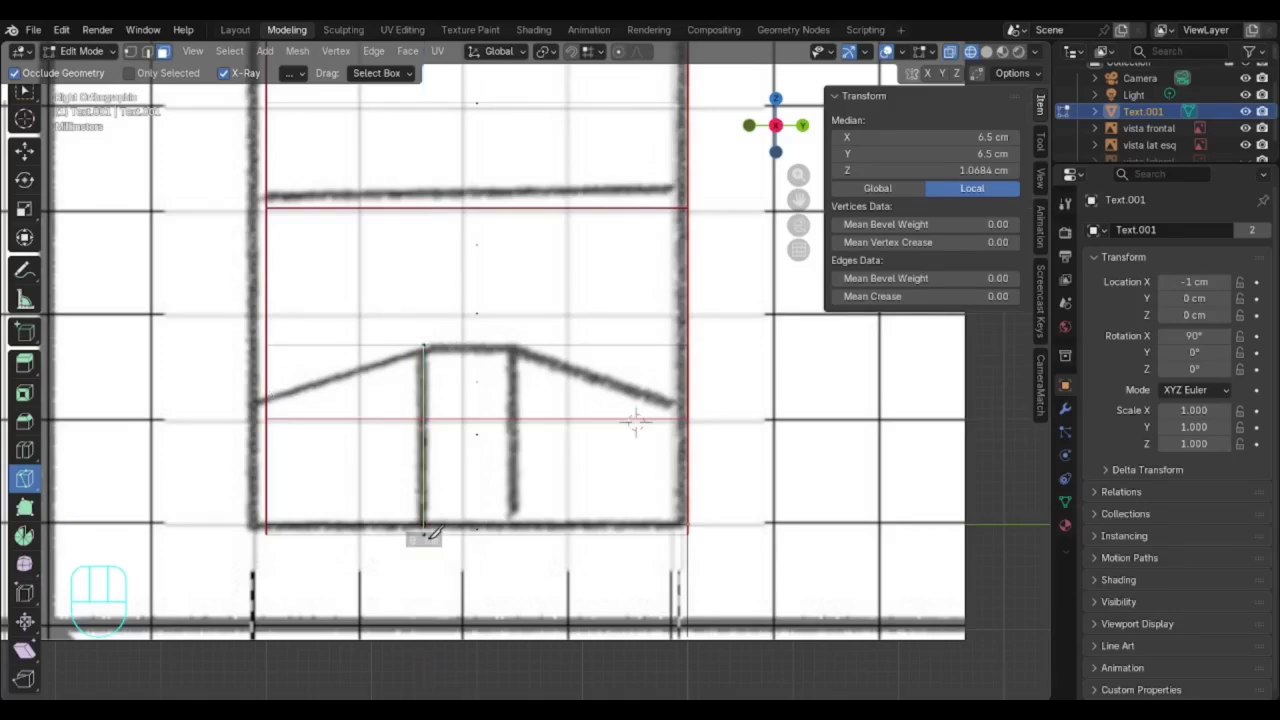
key(Return)
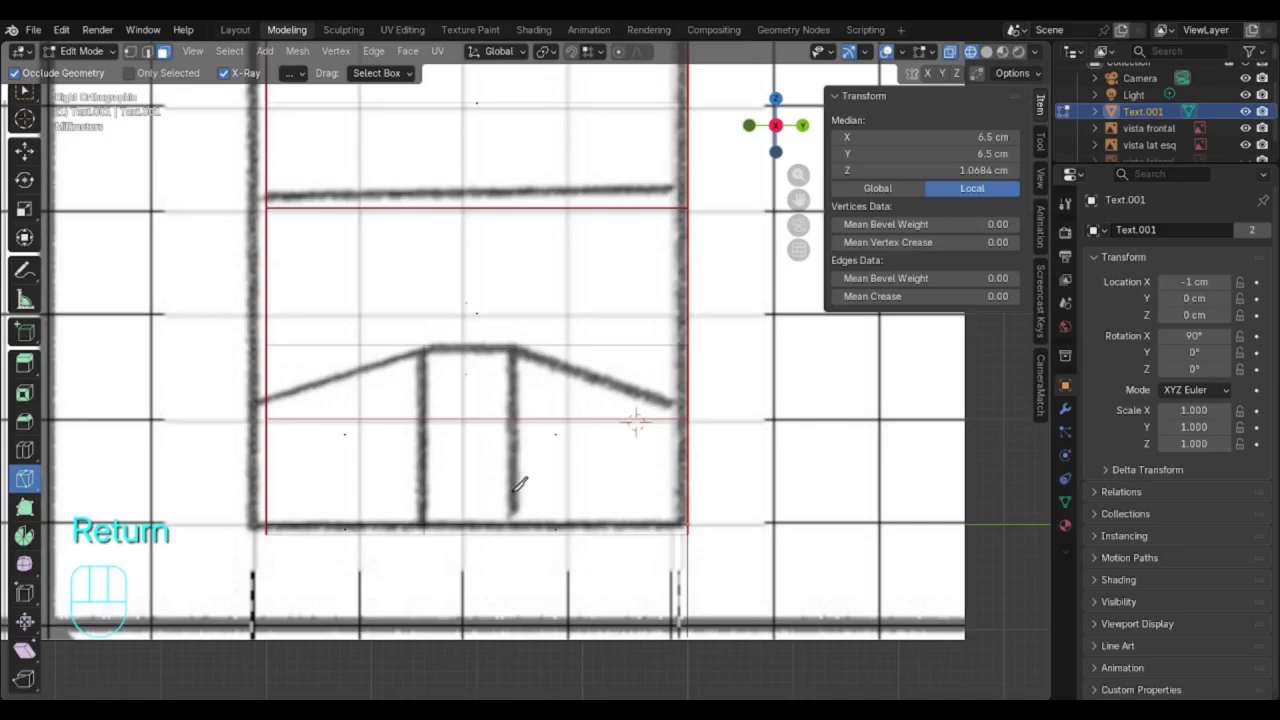
- Knife-cut the same lowest face along the sketch's rear vertical line, constrained to the Z axis
click(512, 344)
key(s)
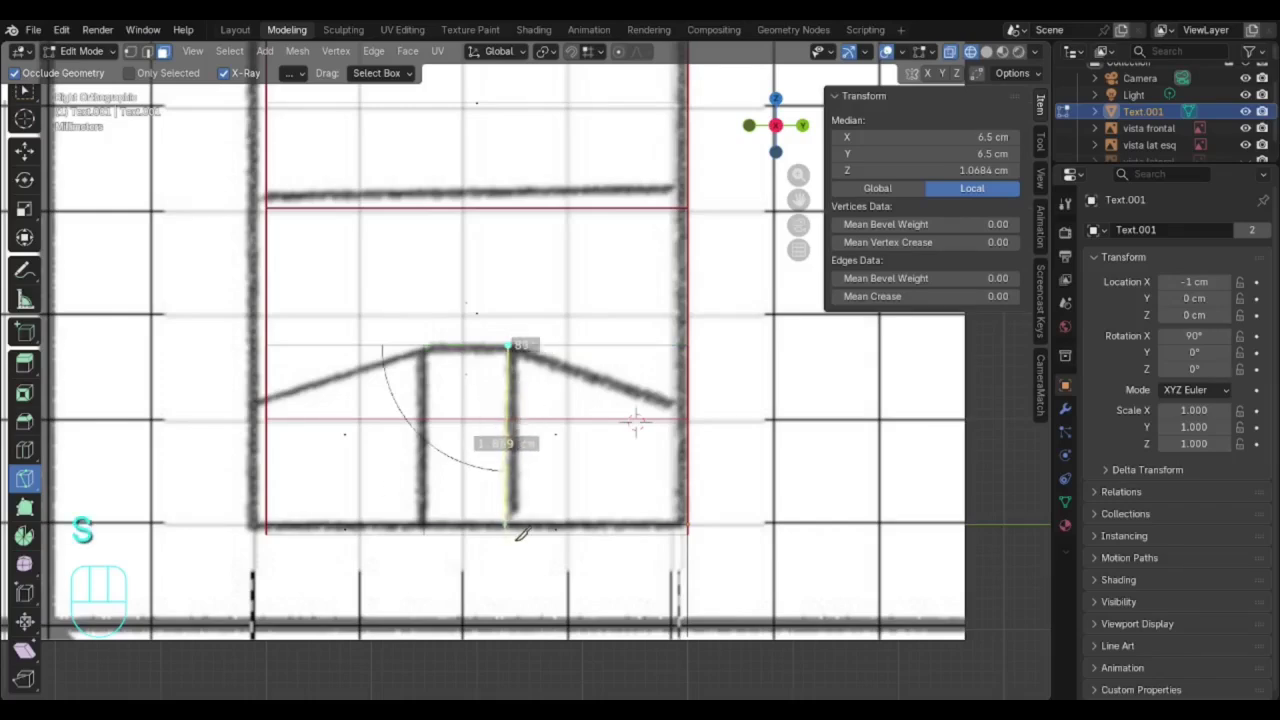
key(z)
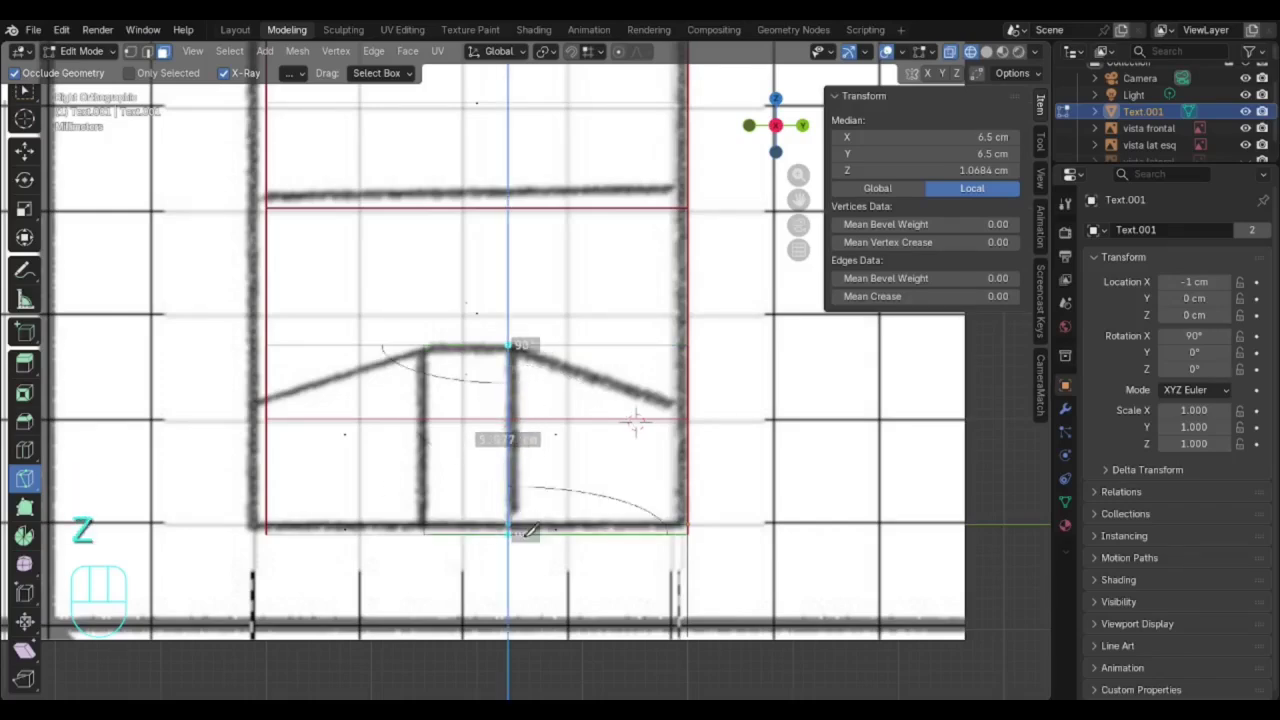
click(524, 532)
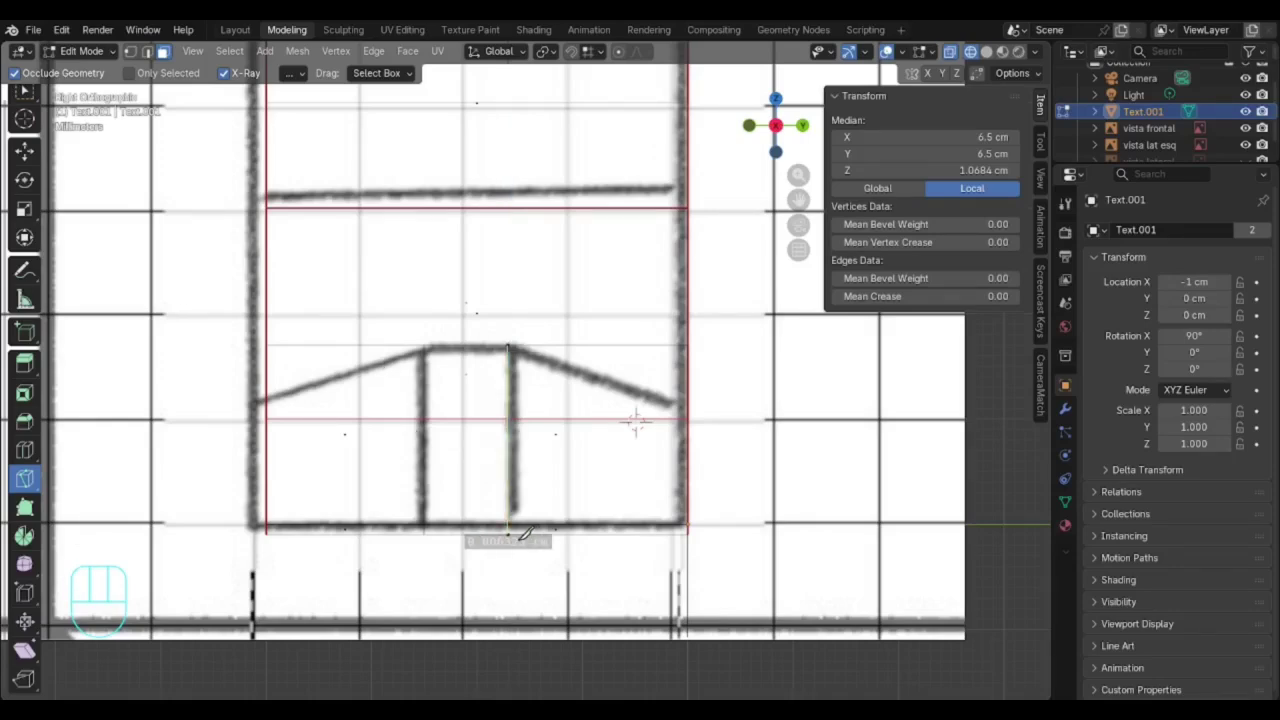
key(Return)
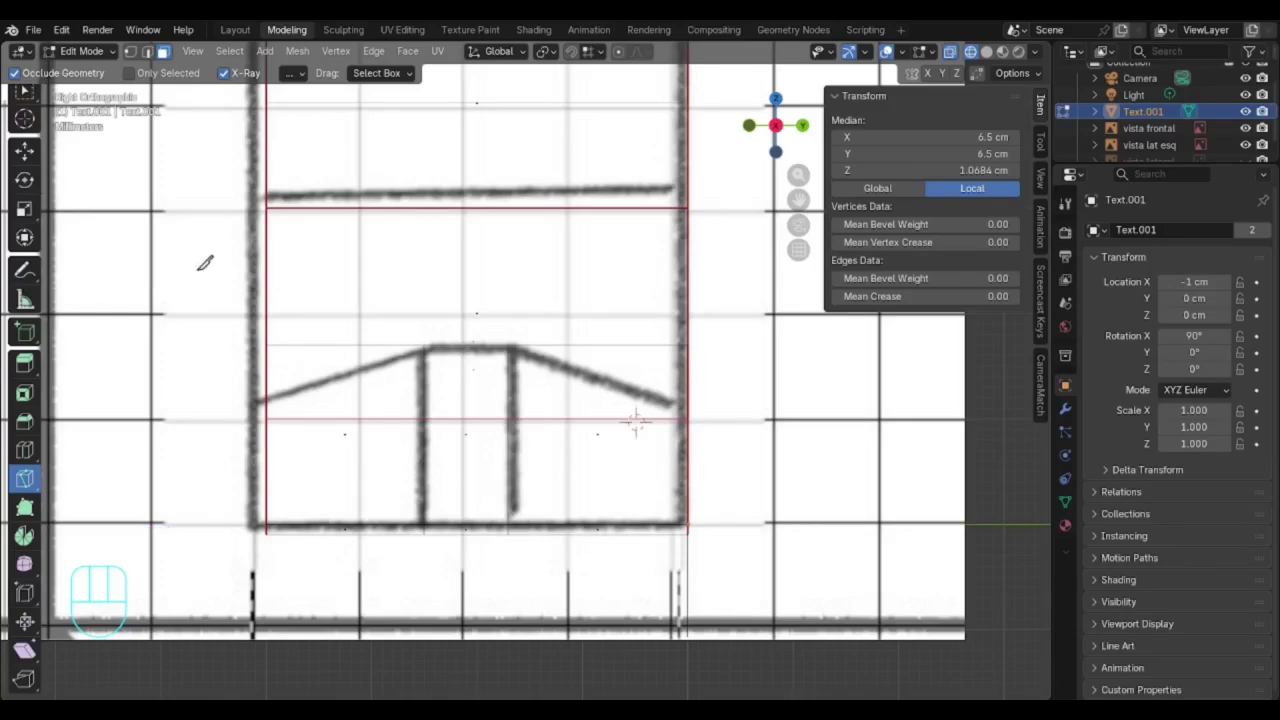
- Switch to box selection and check the cuts by selecting the lowest side face's strips one after another from an angled view
click(25, 91)
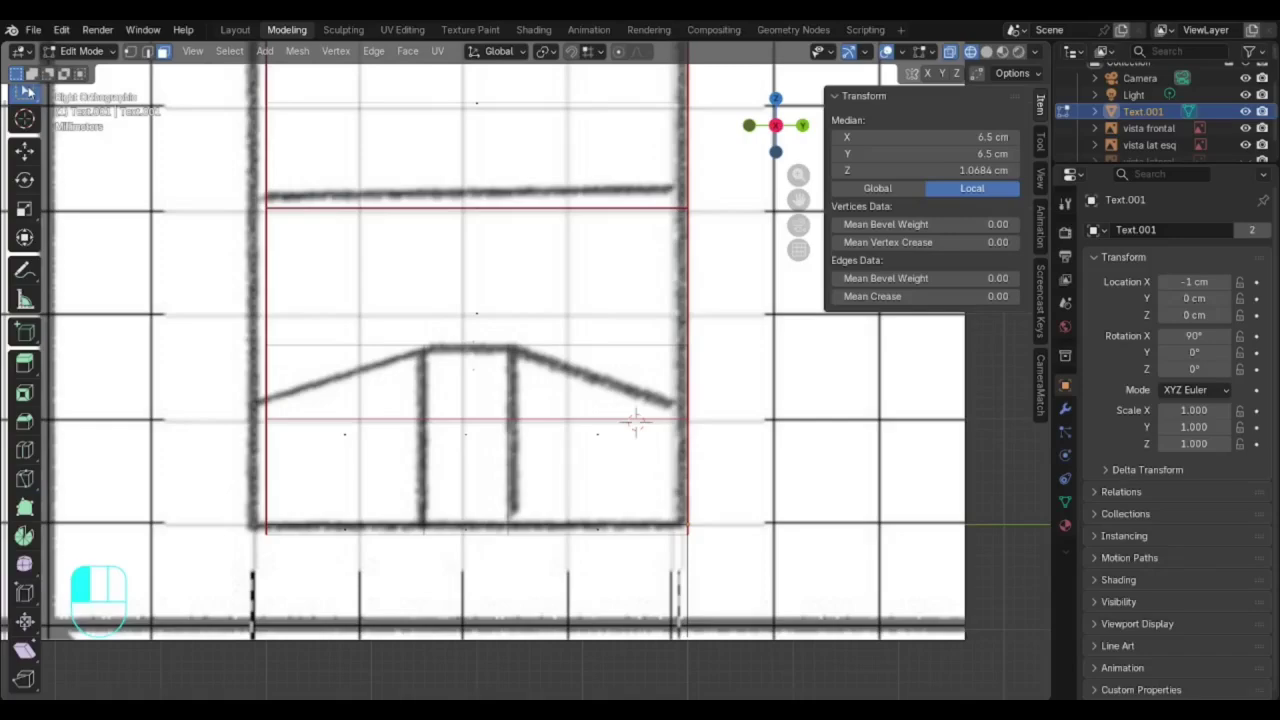
middle_drag(380, 371, 472, 368)
click(646, 454)
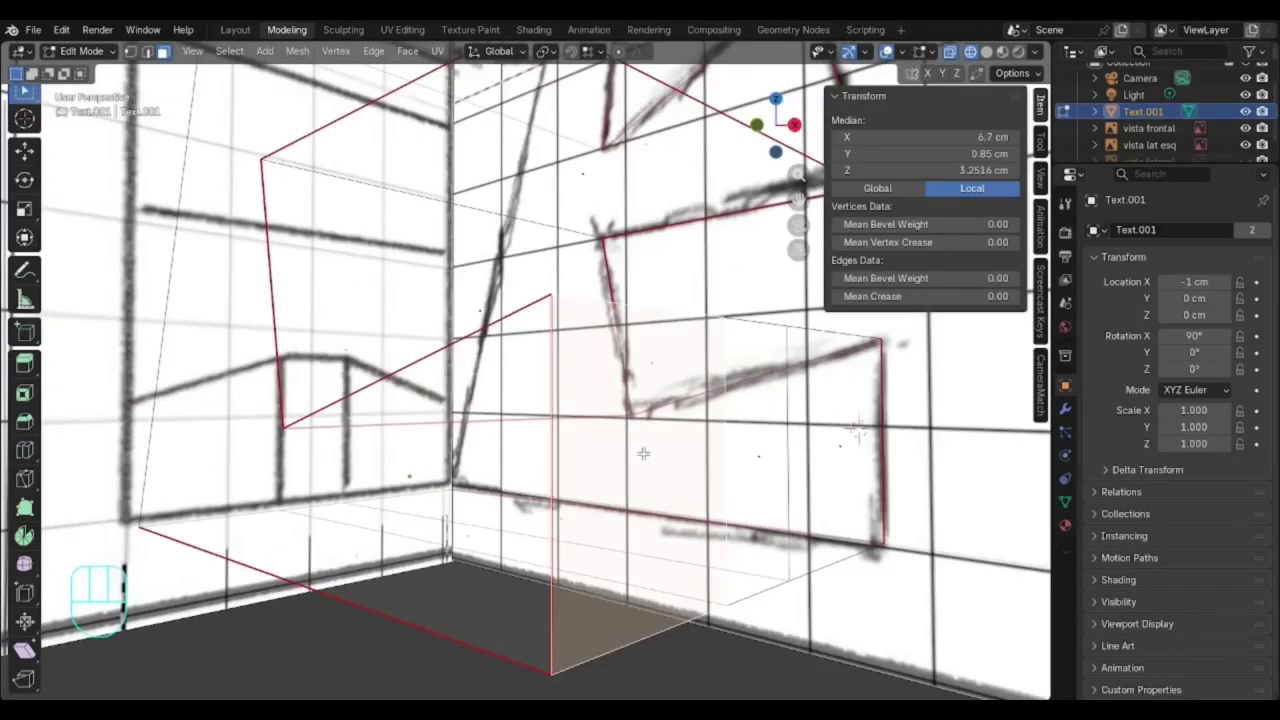
click(763, 436)
click(860, 443)
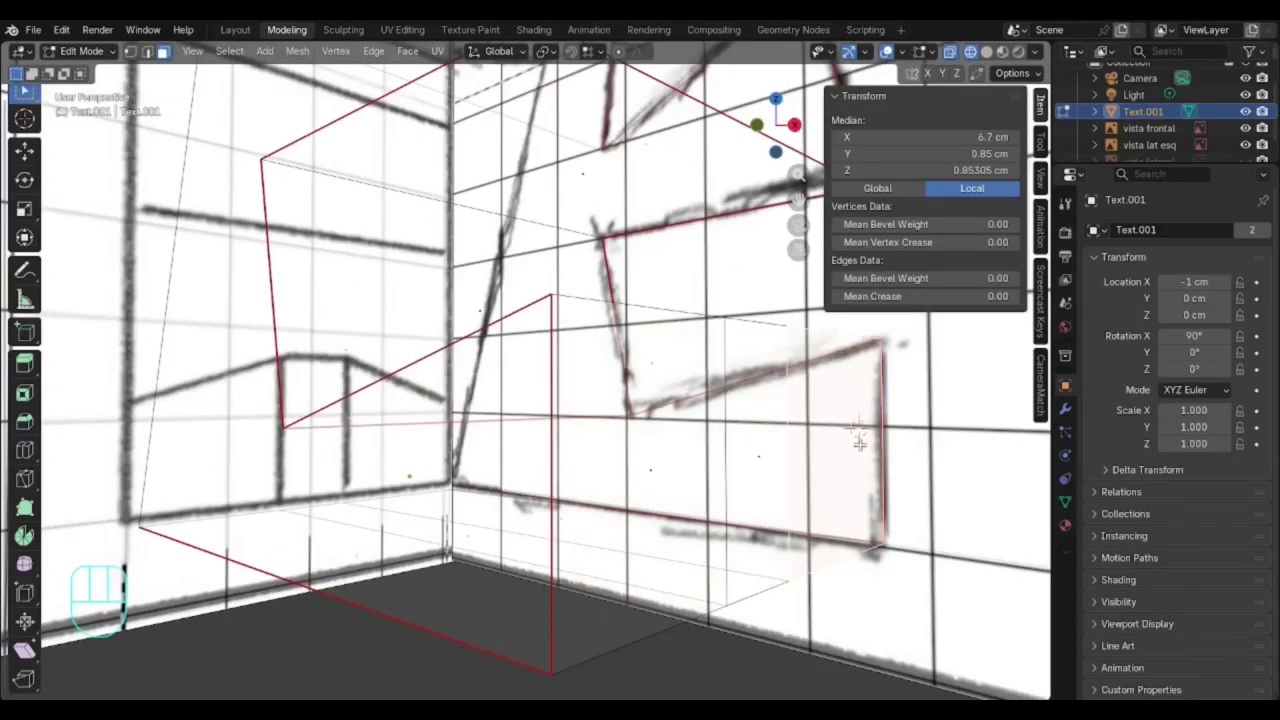
click(600, 442)
- Examine the cut mesh against the front and side sketches from several angles and in front orthographic view
scroll(554, 426, down, 8)
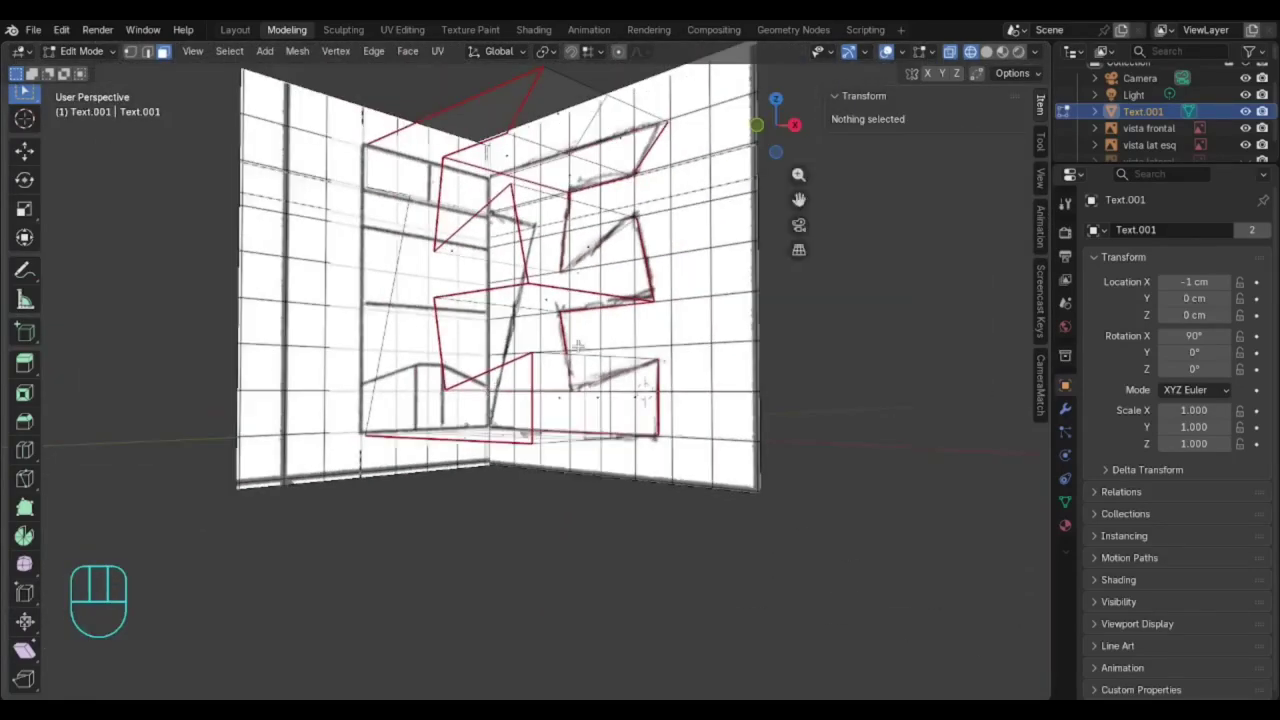
middle_drag(599, 344, 640, 356)
mouse_move(625, 303)
middle_down()
mouse_move(610, 344)
mouse_move(689, 380)
mouse_move(625, 350)
mouse_move(621, 298)
middle_up()
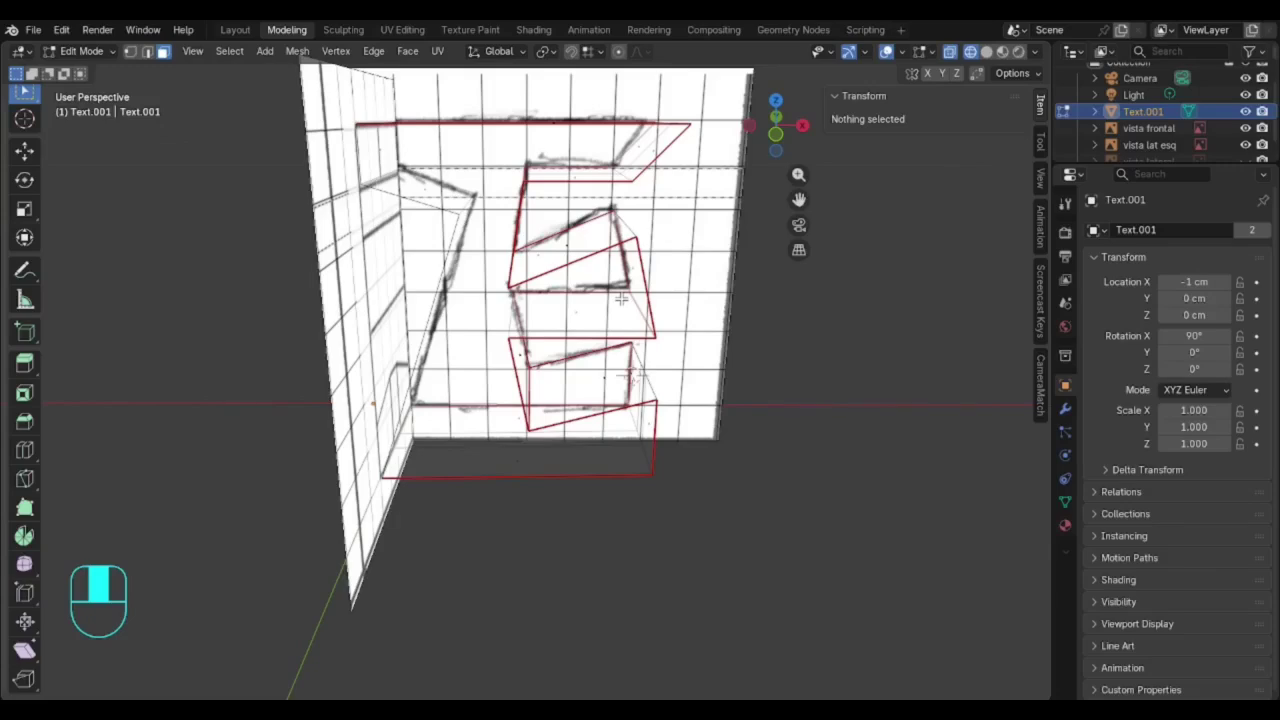
middle_drag(621, 298, 621, 300)
middle_drag(637, 155, 712, 230)
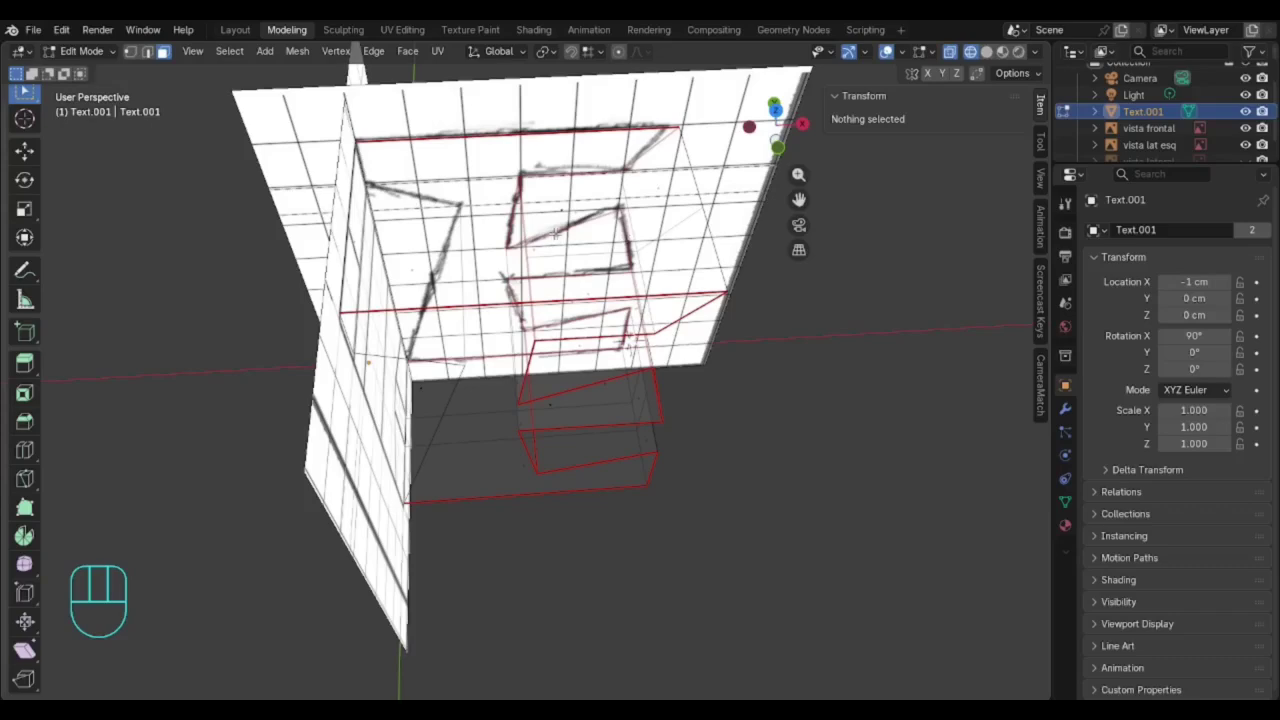
middle_drag(553, 234, 567, 182)
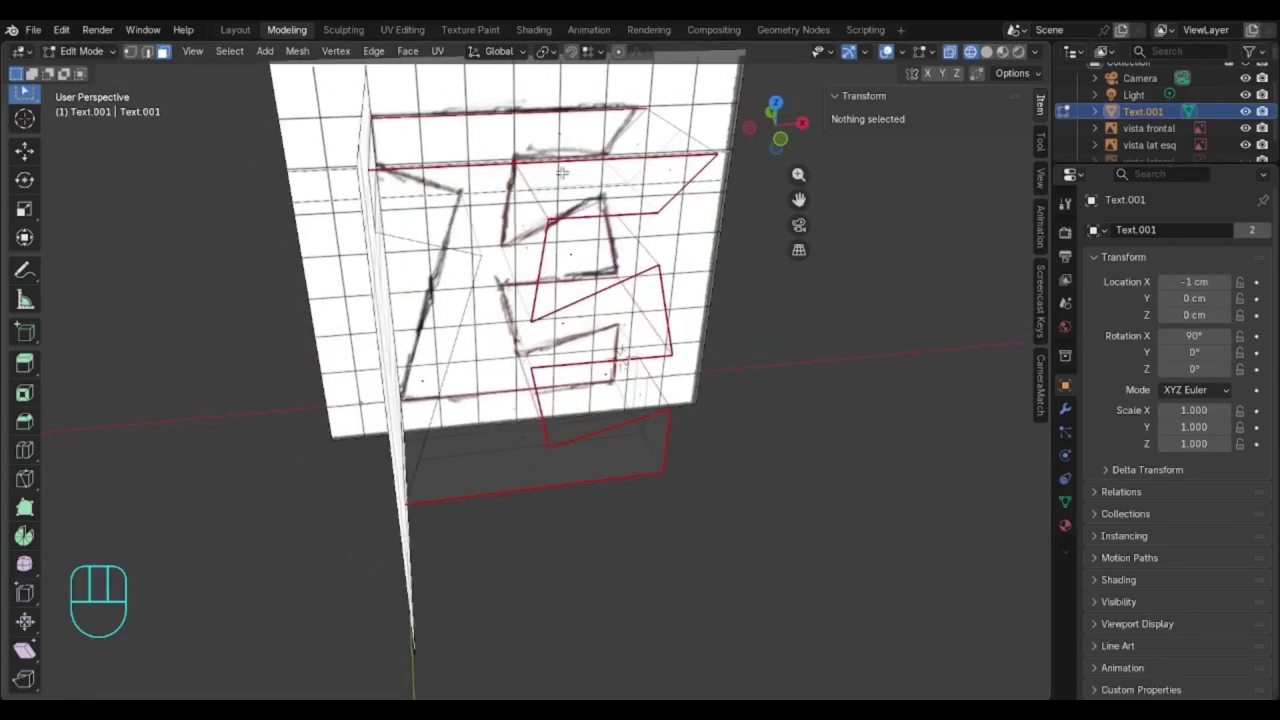
key(KP_1)
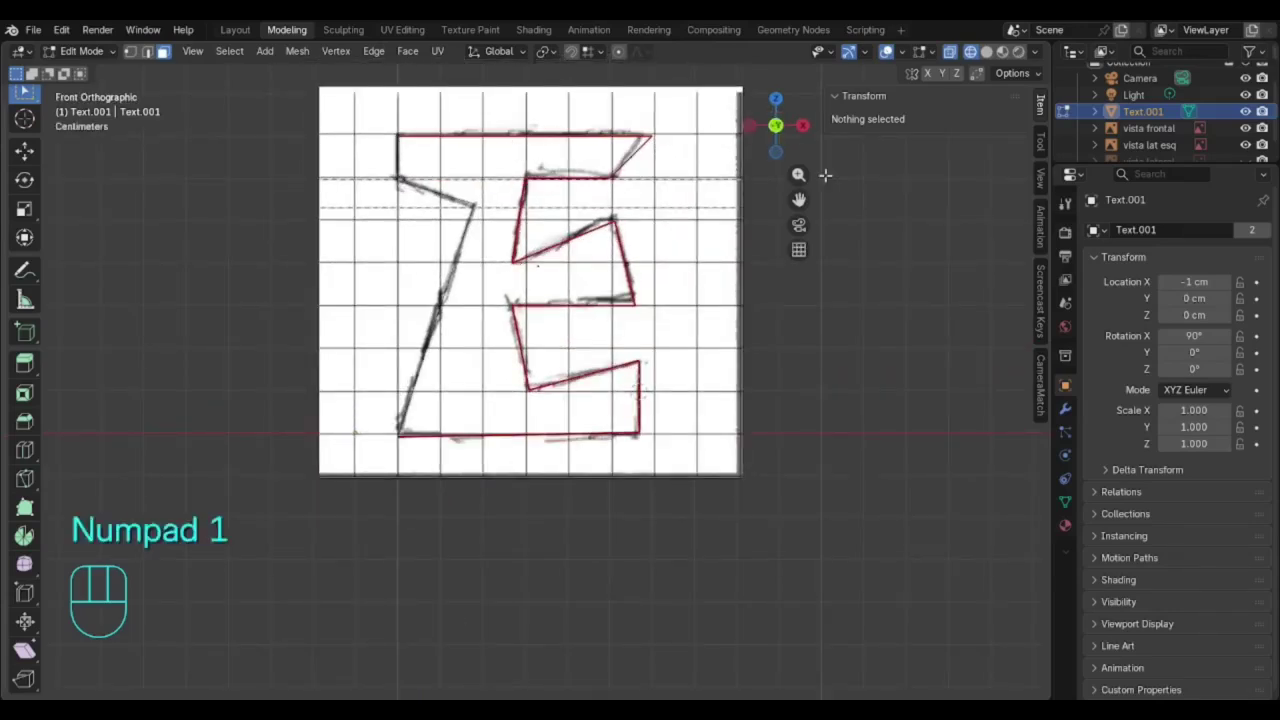
- Hide the vista lat esq reference image and view the mesh over the front sketch in front orthographic view
scroll(1167, 146, down, 1)
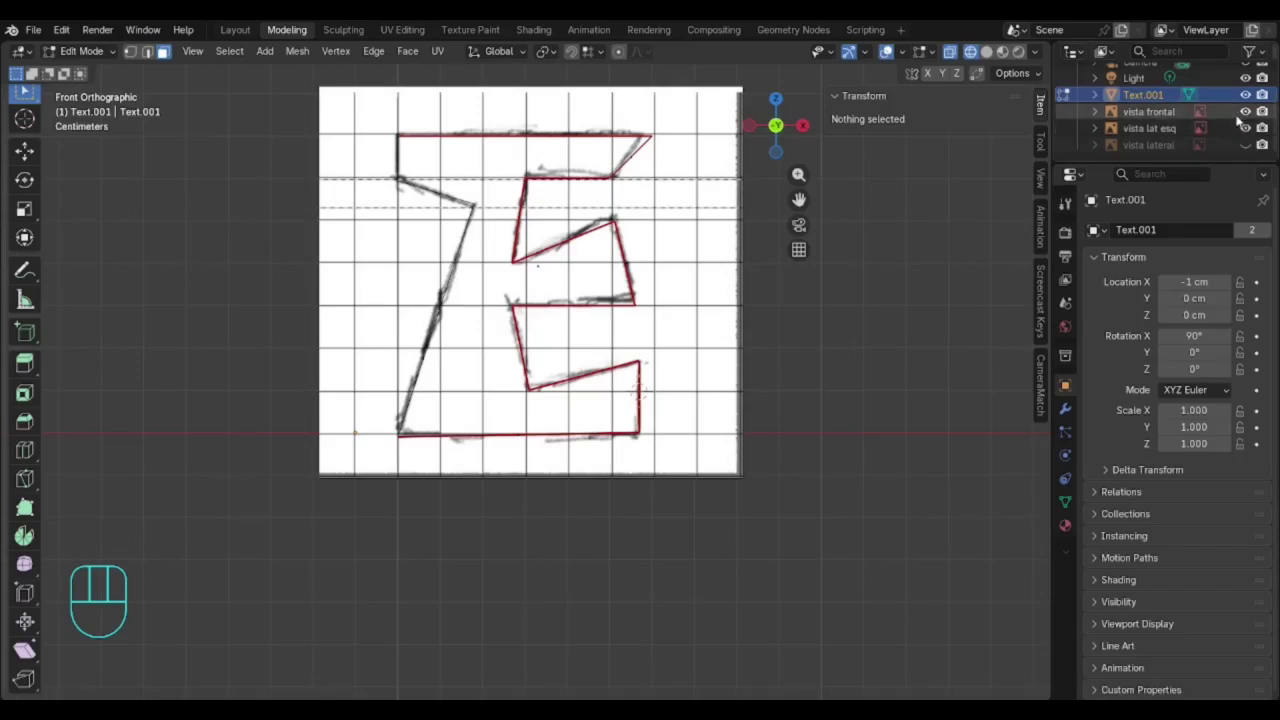
scroll(1220, 130, up, 2)
scroll(1205, 140, down, 2)
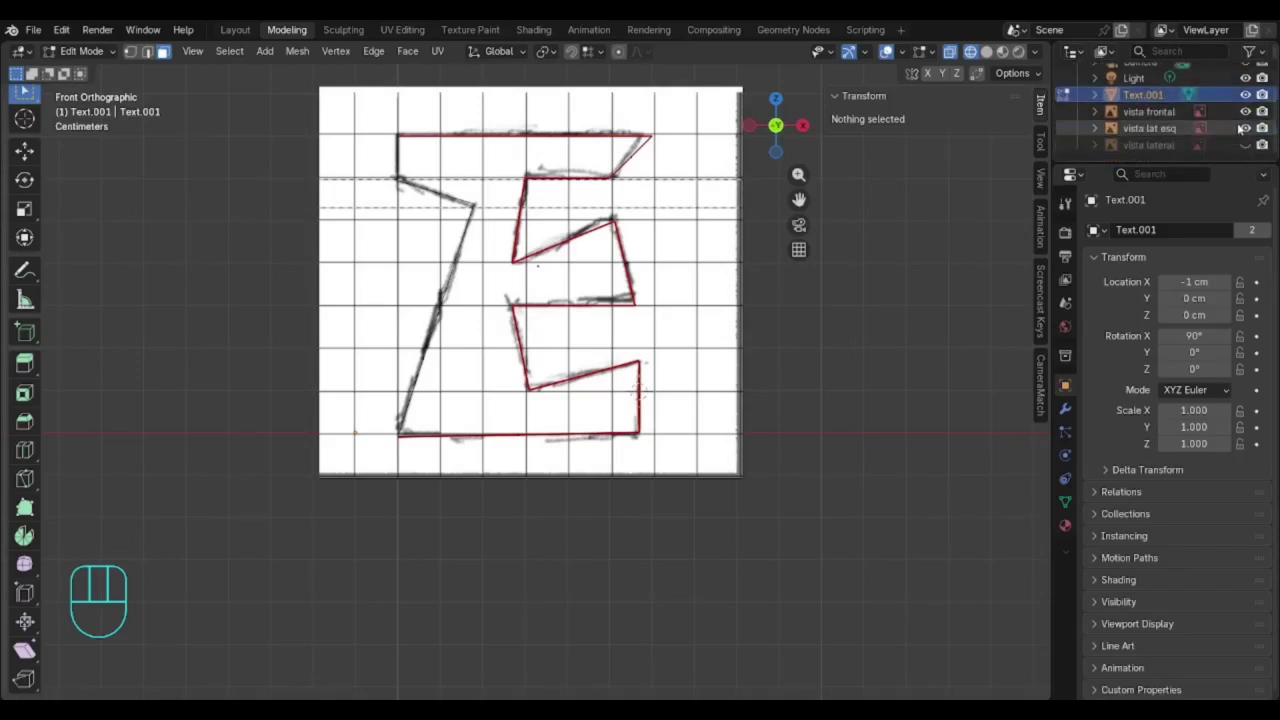
click(1245, 127)
middle_drag(683, 277, 605, 287)
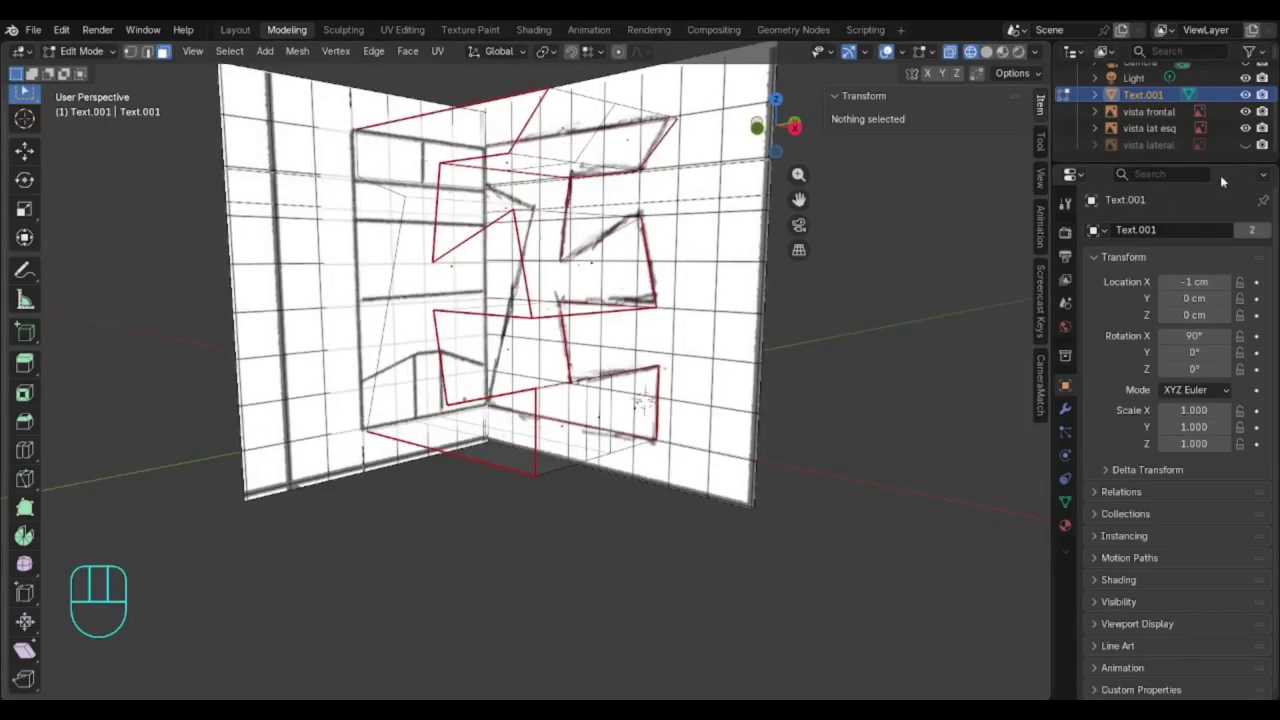
click(1245, 128)
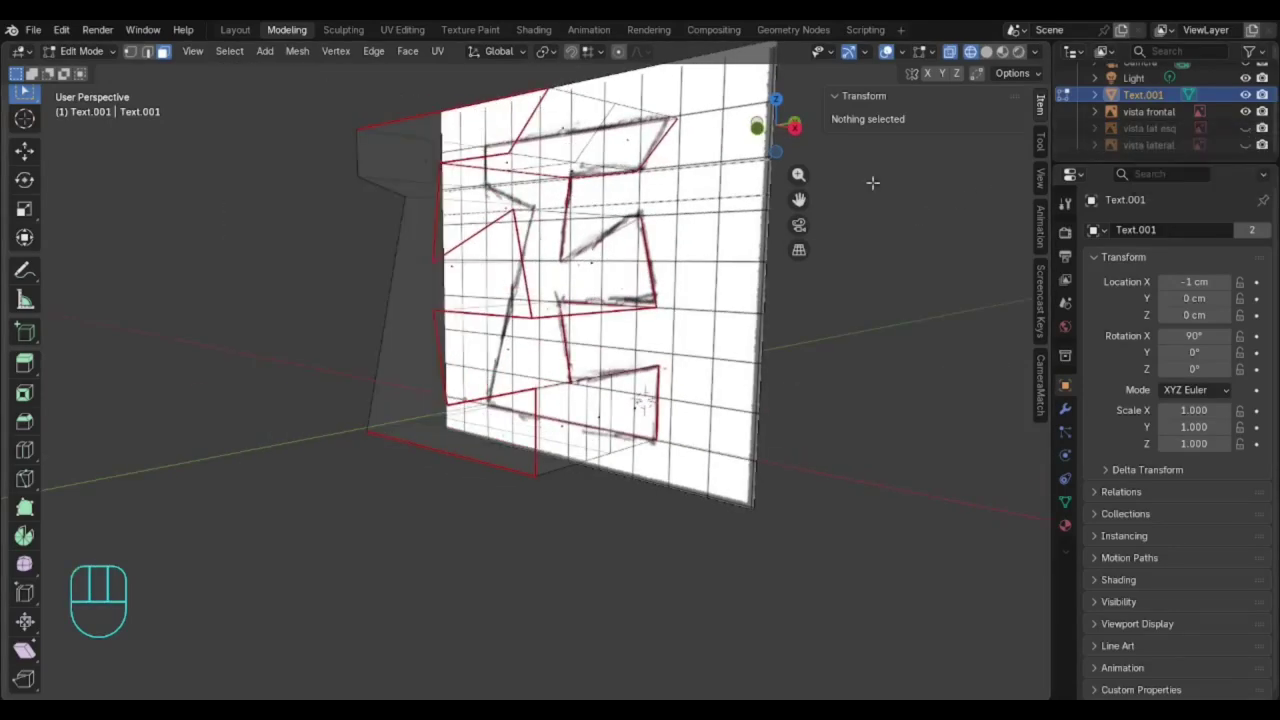
middle_drag(544, 133, 666, 193)
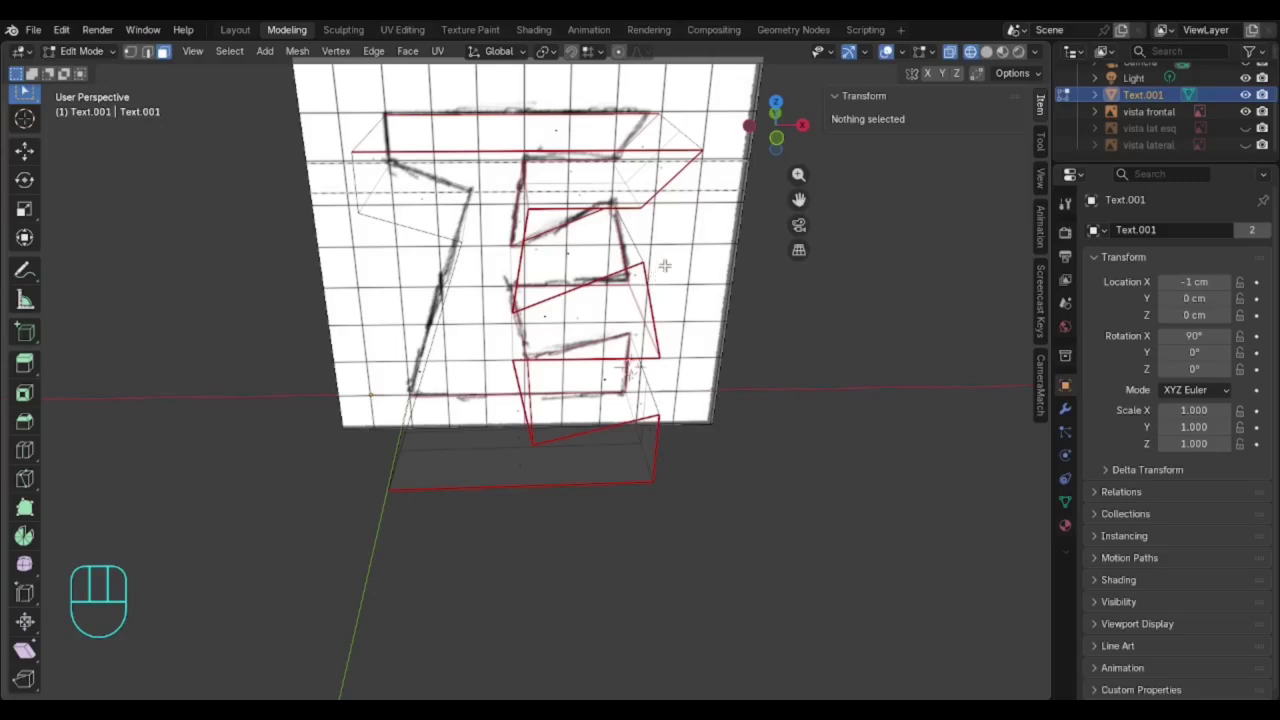
key(KP_1)
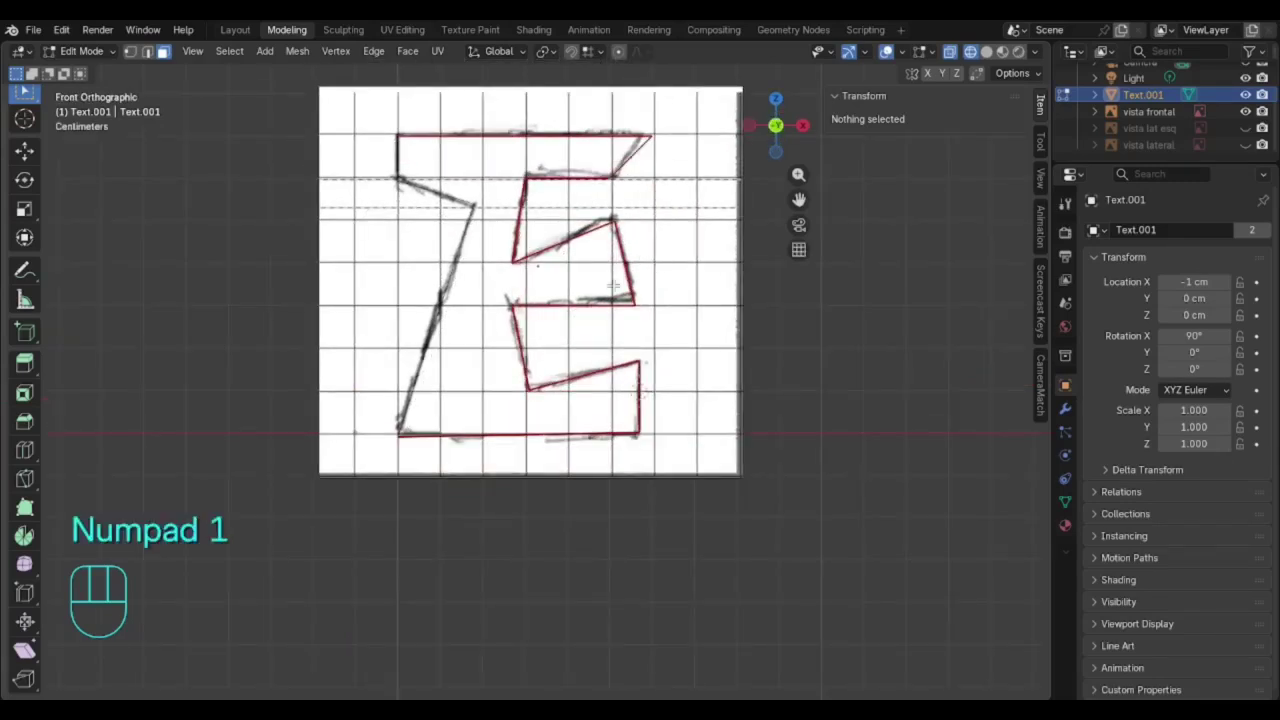
click(33, 29)
click(183, 29)
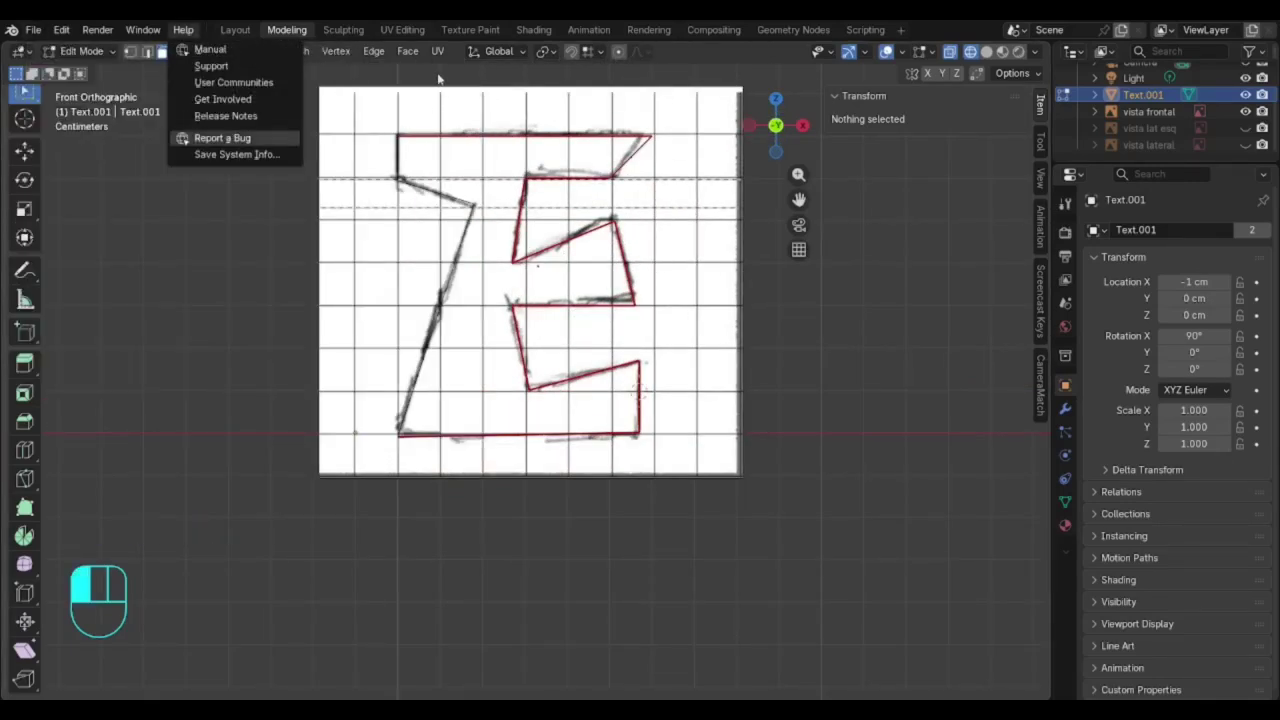
click(264, 51)
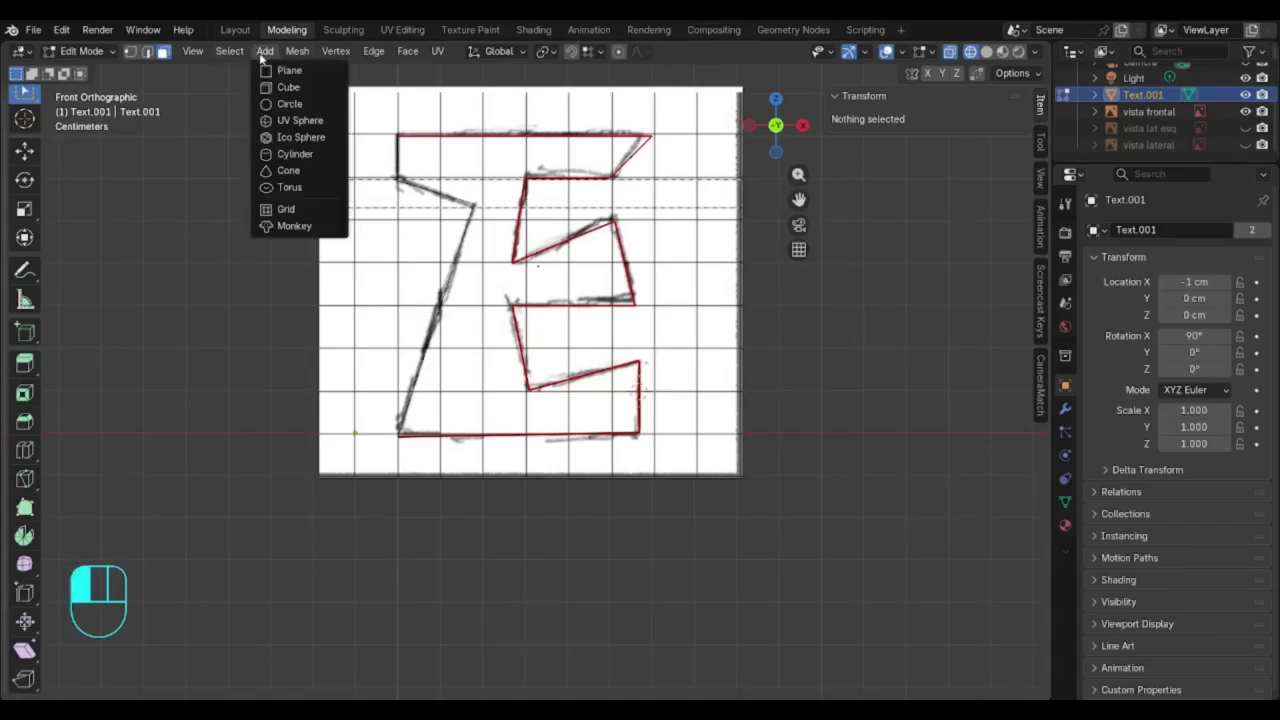
click(262, 53)
- Switch to Object Mode and show Text.001 in top orthographic view with solid shading
click(73, 55)
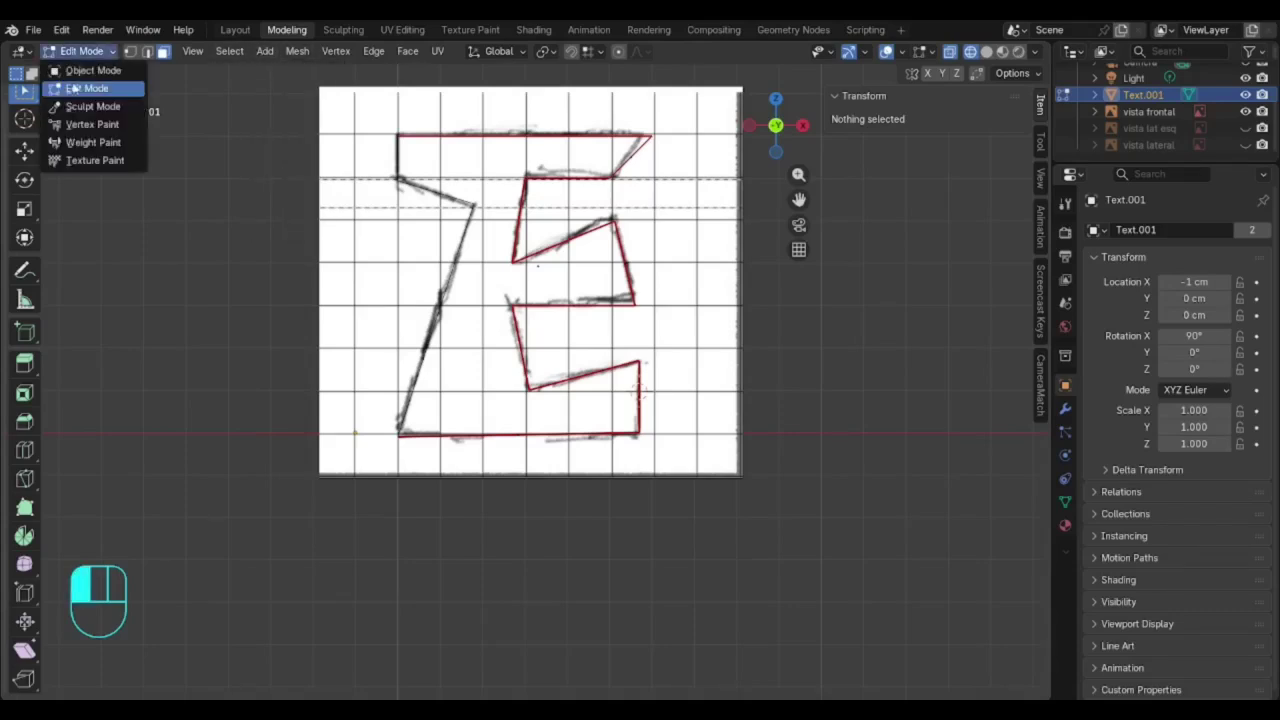
click(74, 70)
click(565, 428)
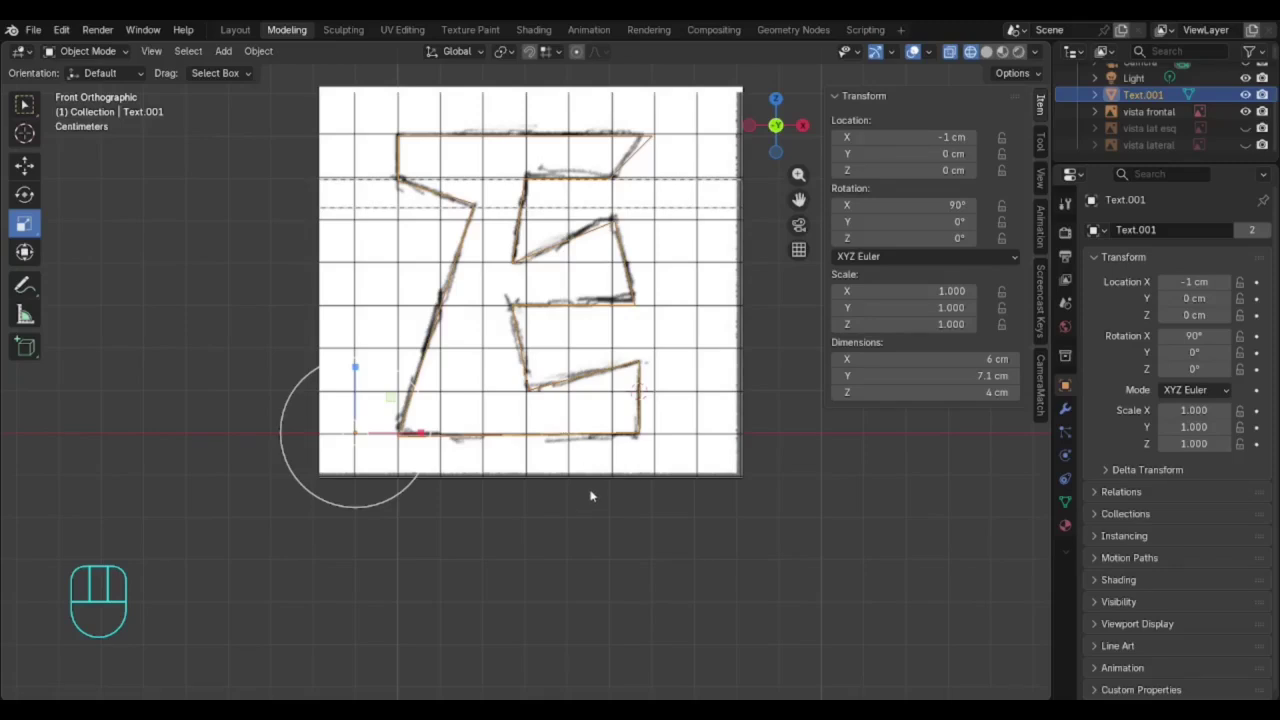
key(KP_1)
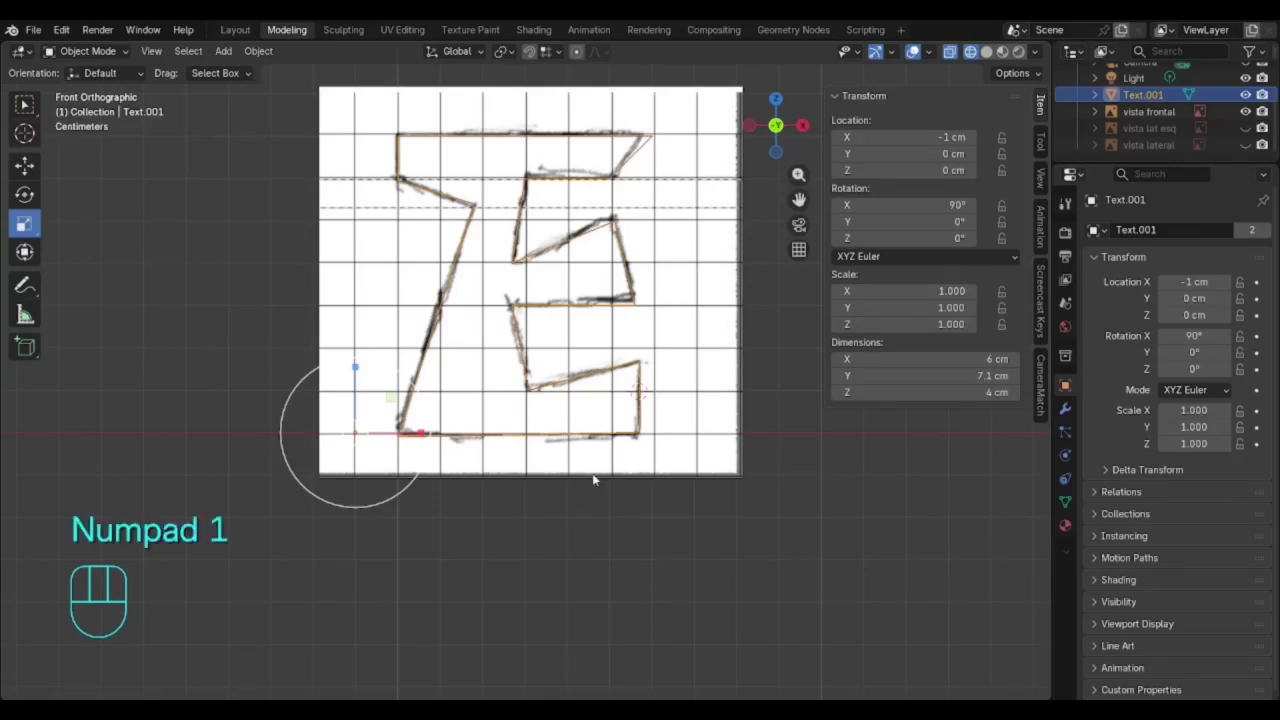
key(KP_3)
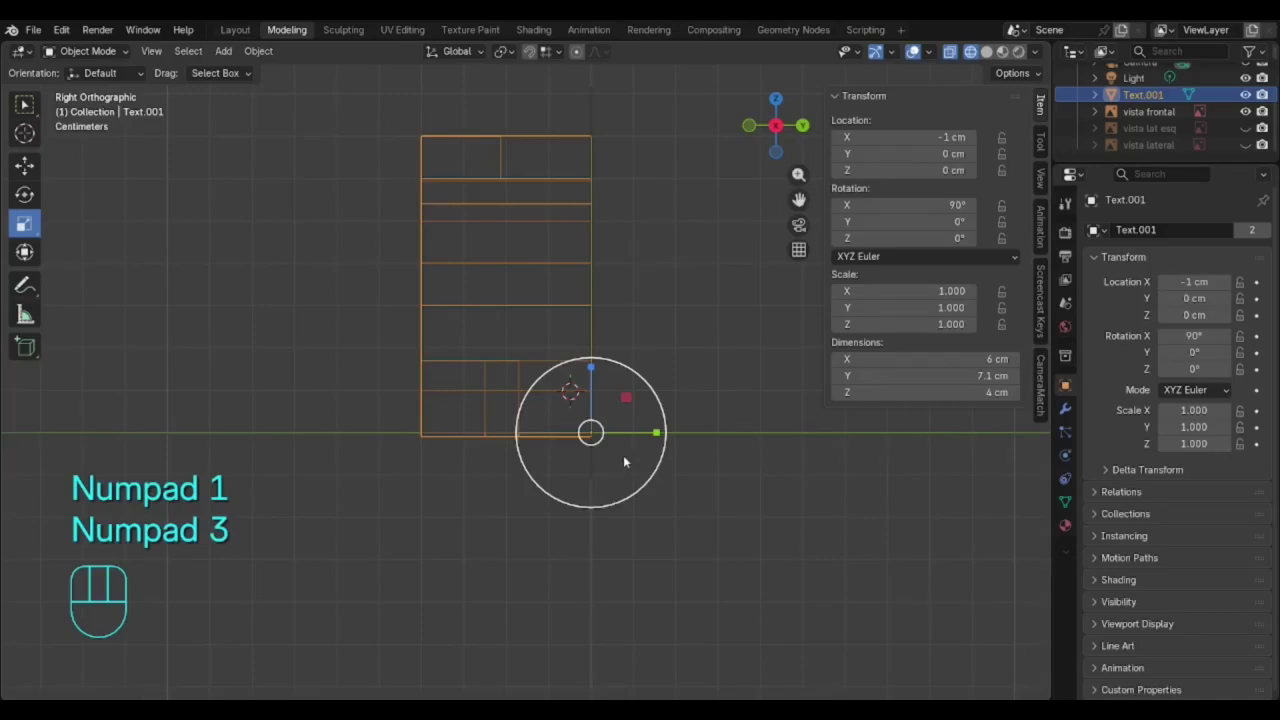
key(KP_7)
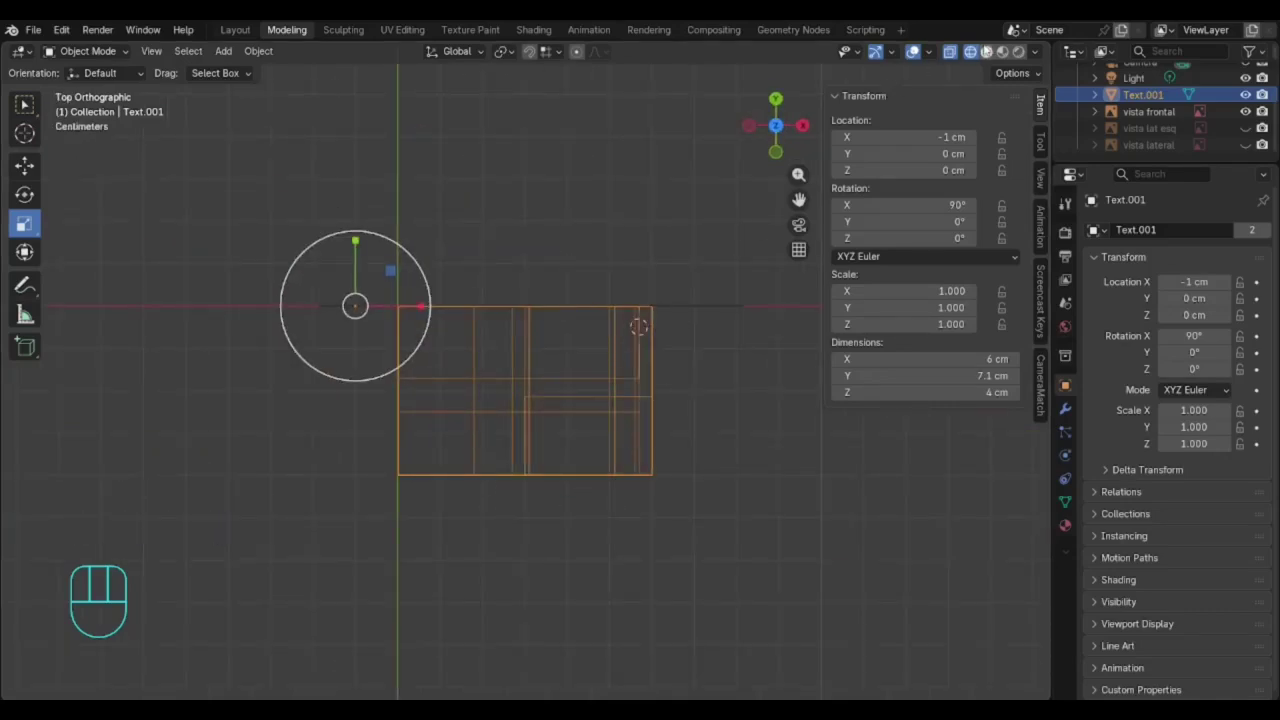
click(986, 51)
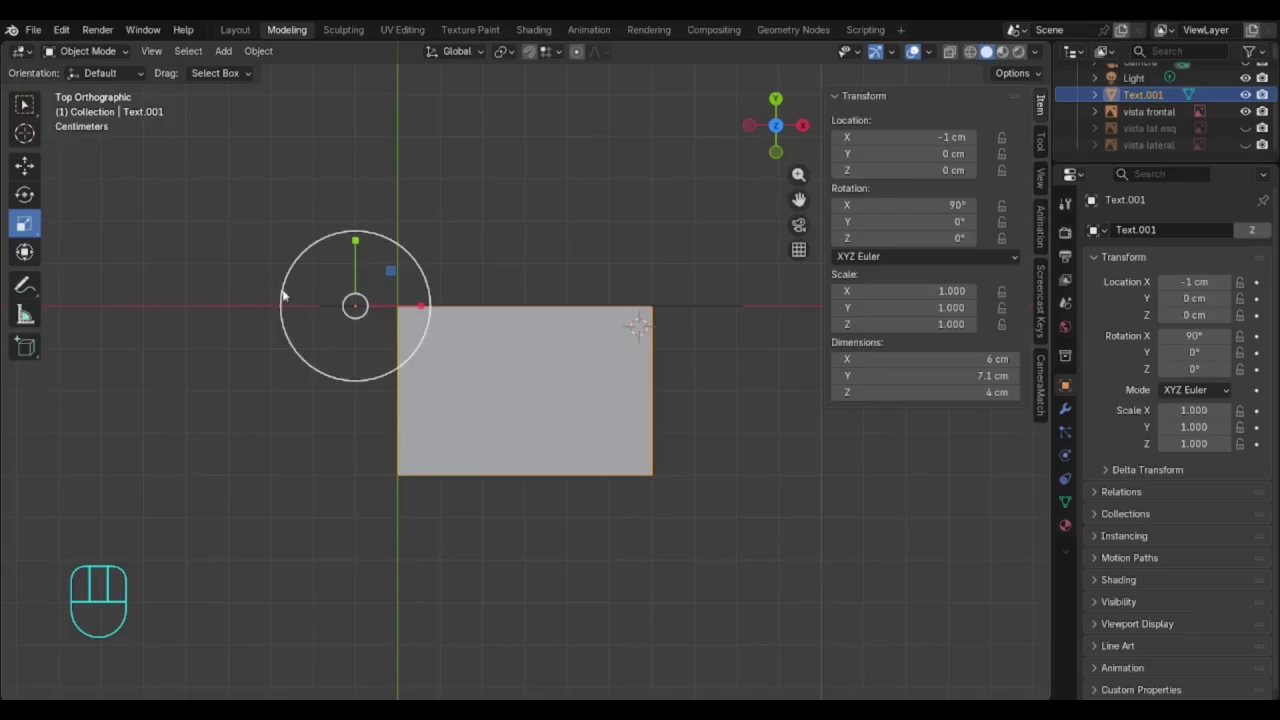
- Add the top-view sketch as a reference image while in top orthographic view
click(223, 51)
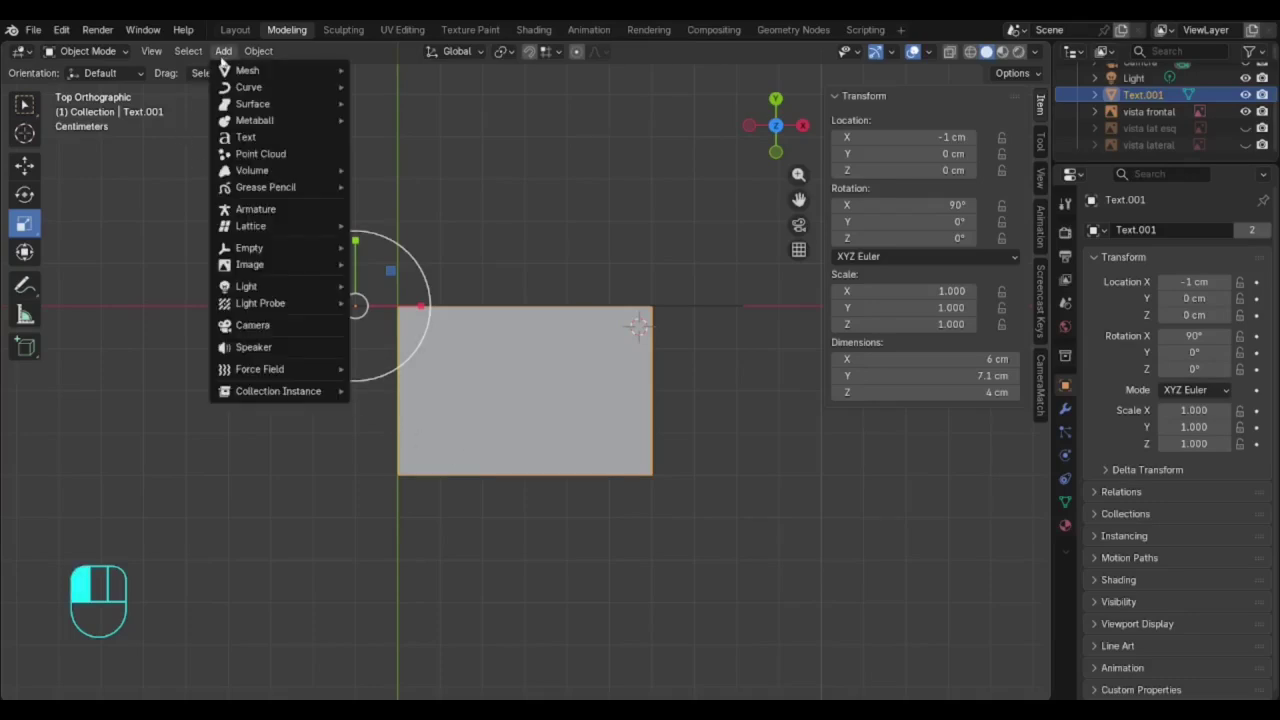
mouse_move(247, 248)
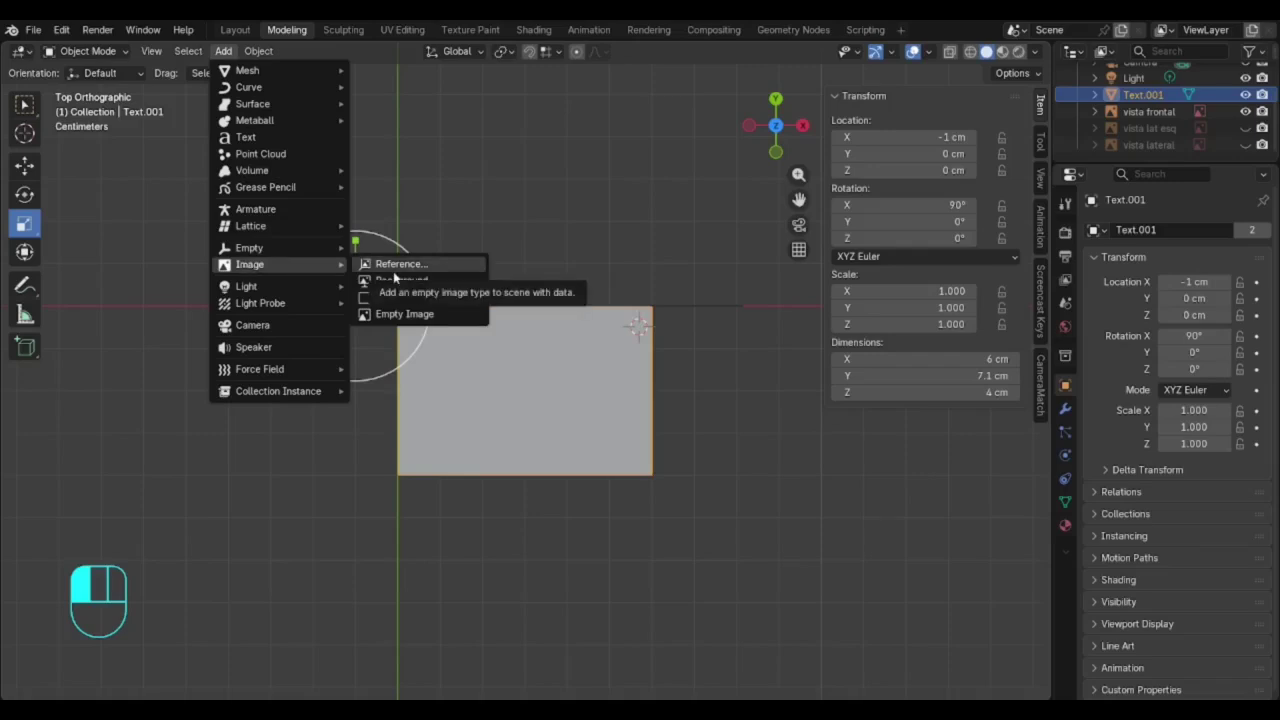
click(393, 271)
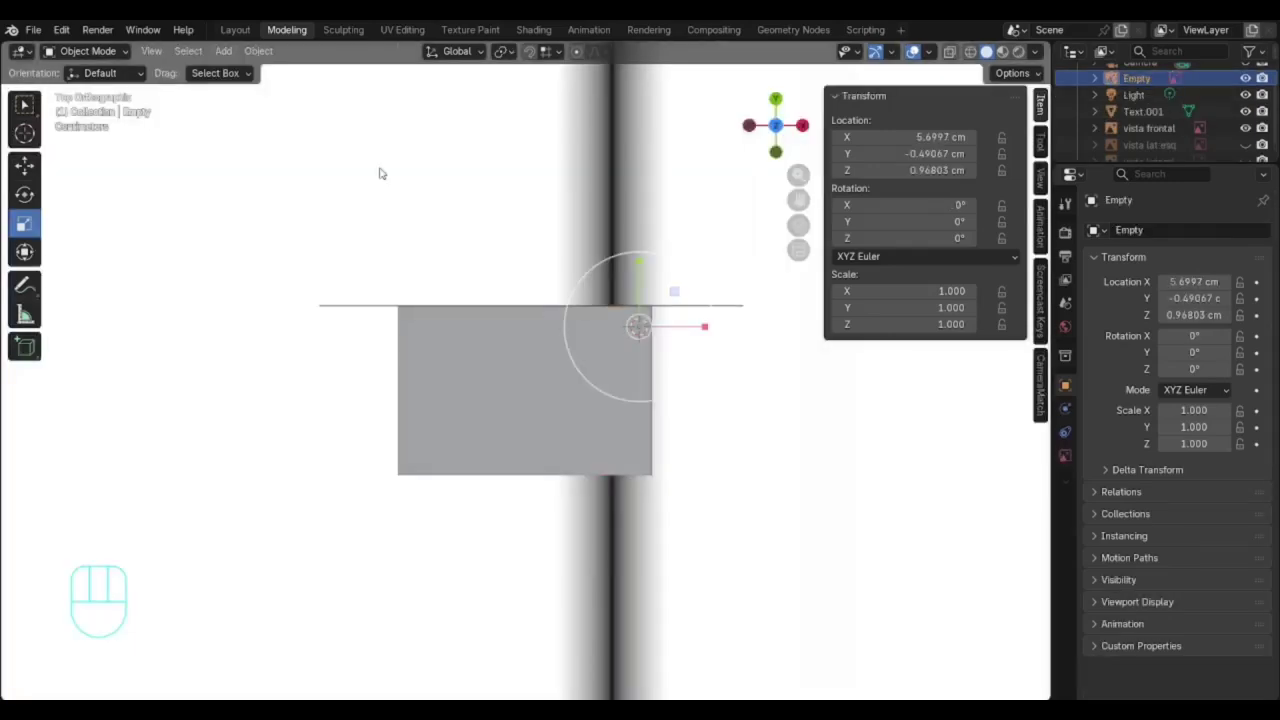
scroll(380, 173, down, 10)
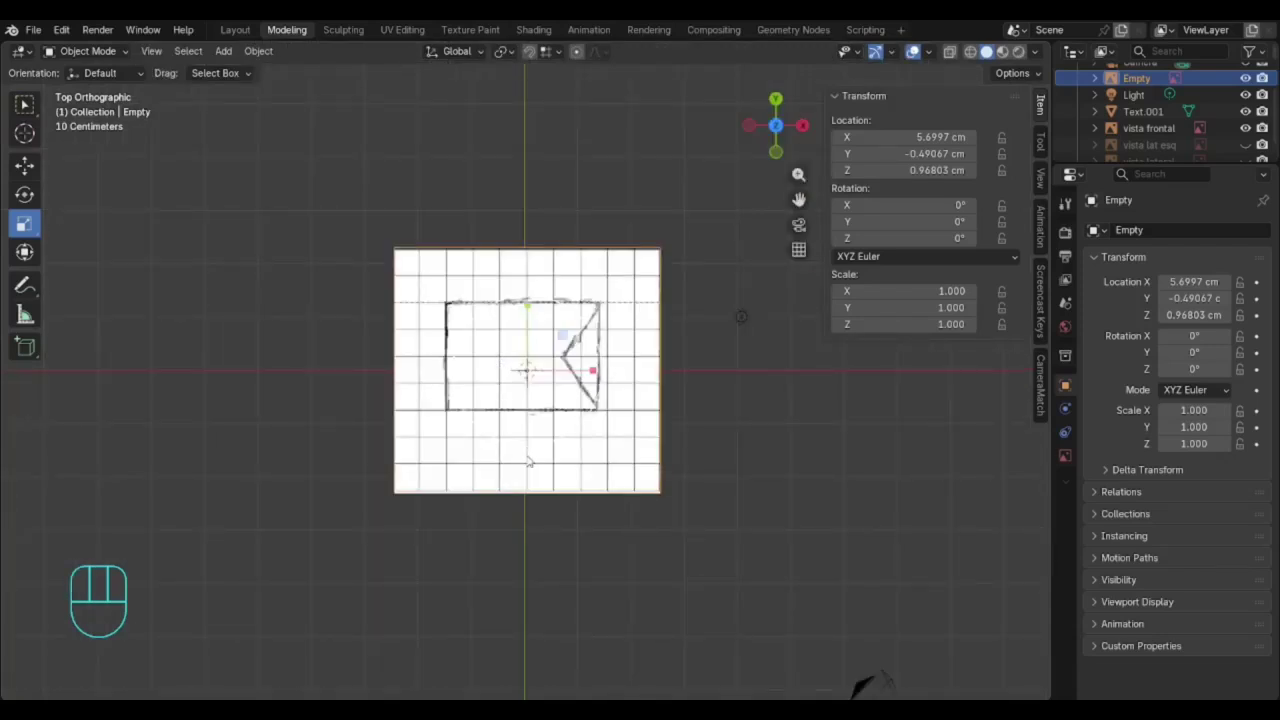
- Scale the new reference image down to about 0.108 and rename it vista superior
key(s)
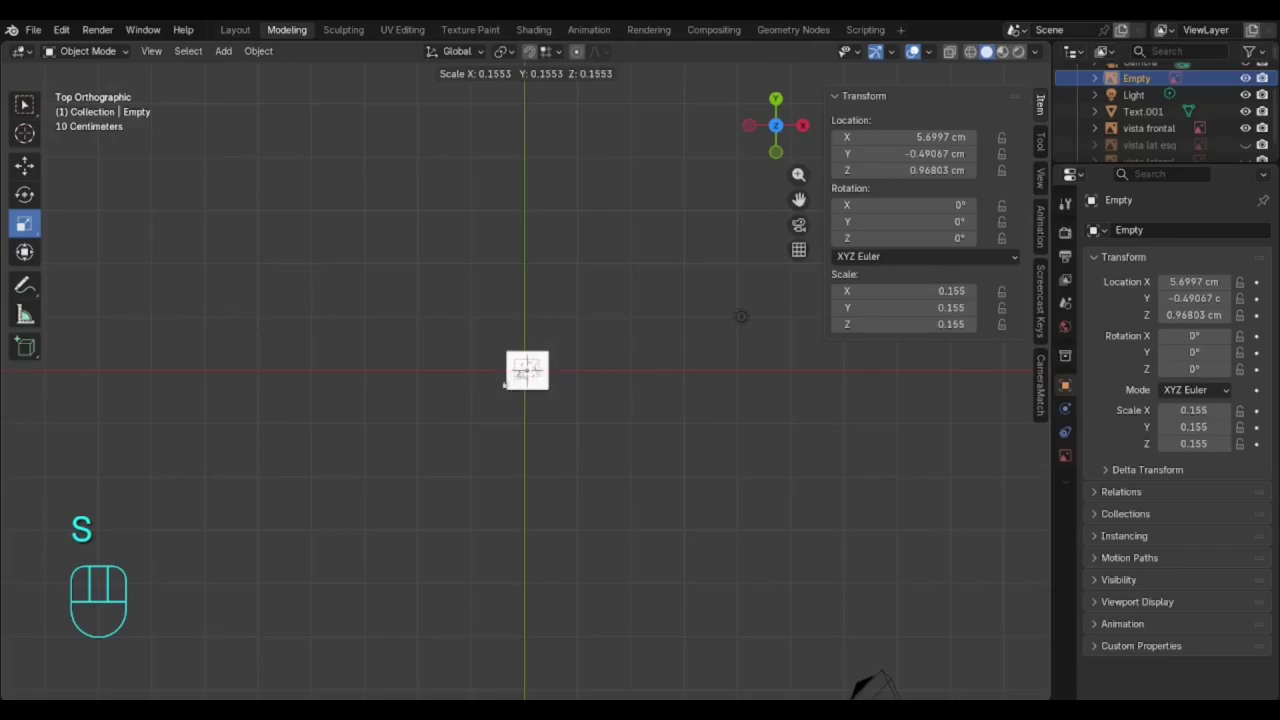
click(527, 386)
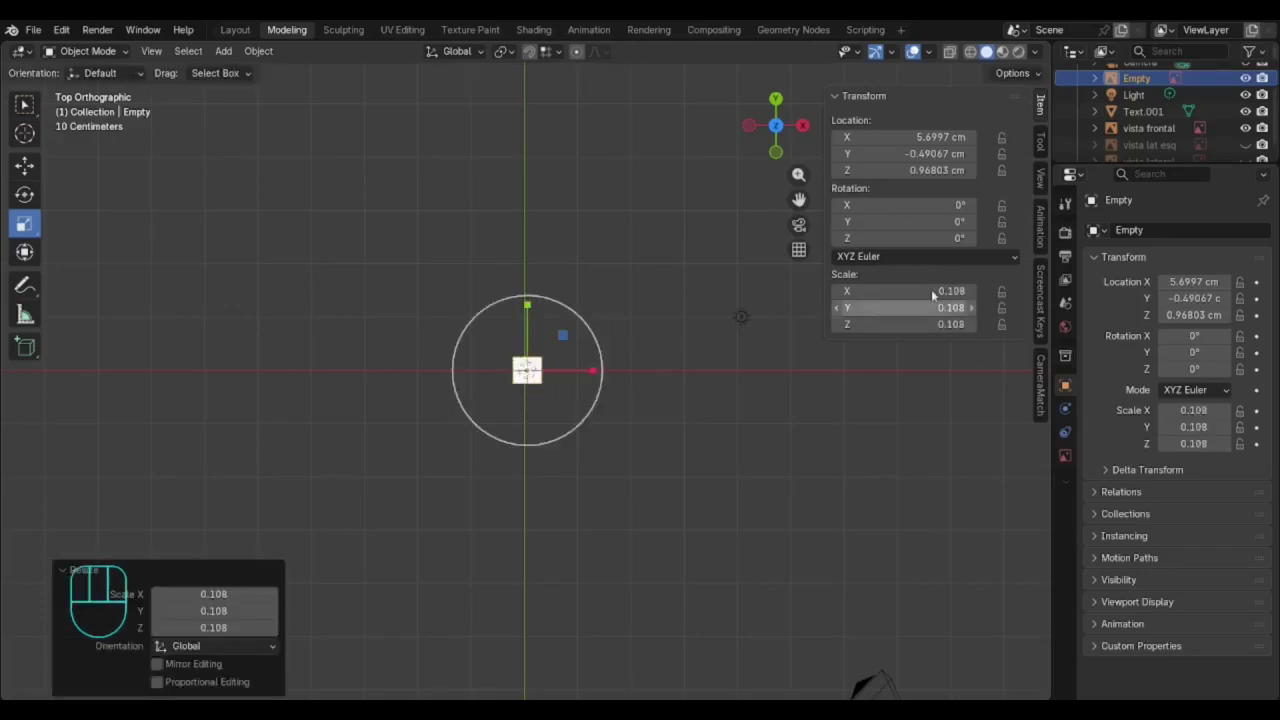
double_click(1130, 80)
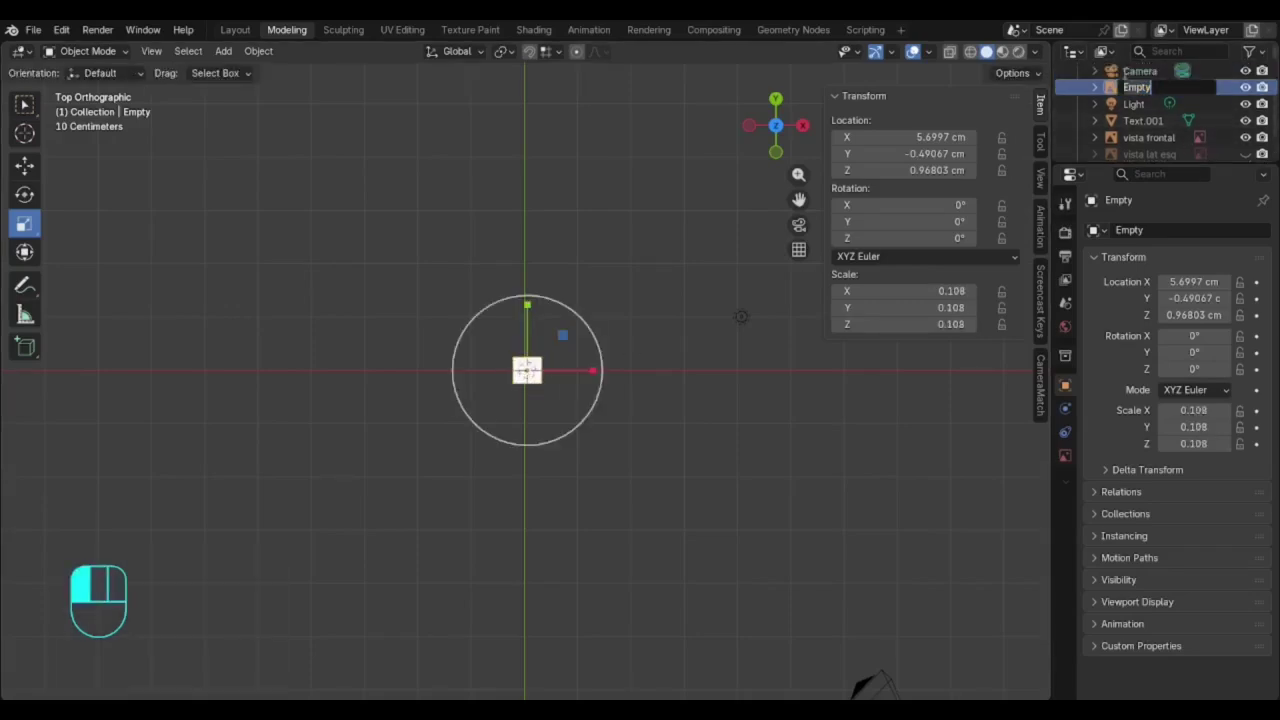
text(Vista superior)
key(Return)
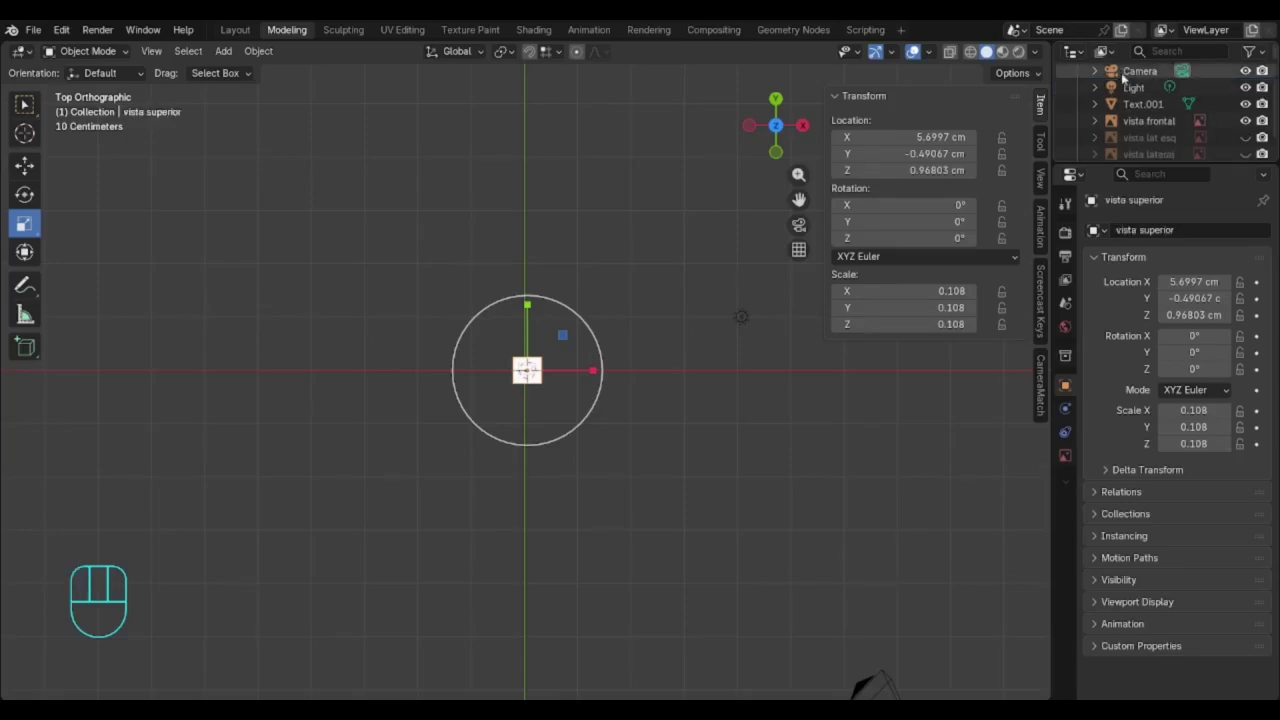
- Scale the vista superior image down to about 0.021 so its sketch approaches the mesh's size
scroll(557, 412, up, 14)
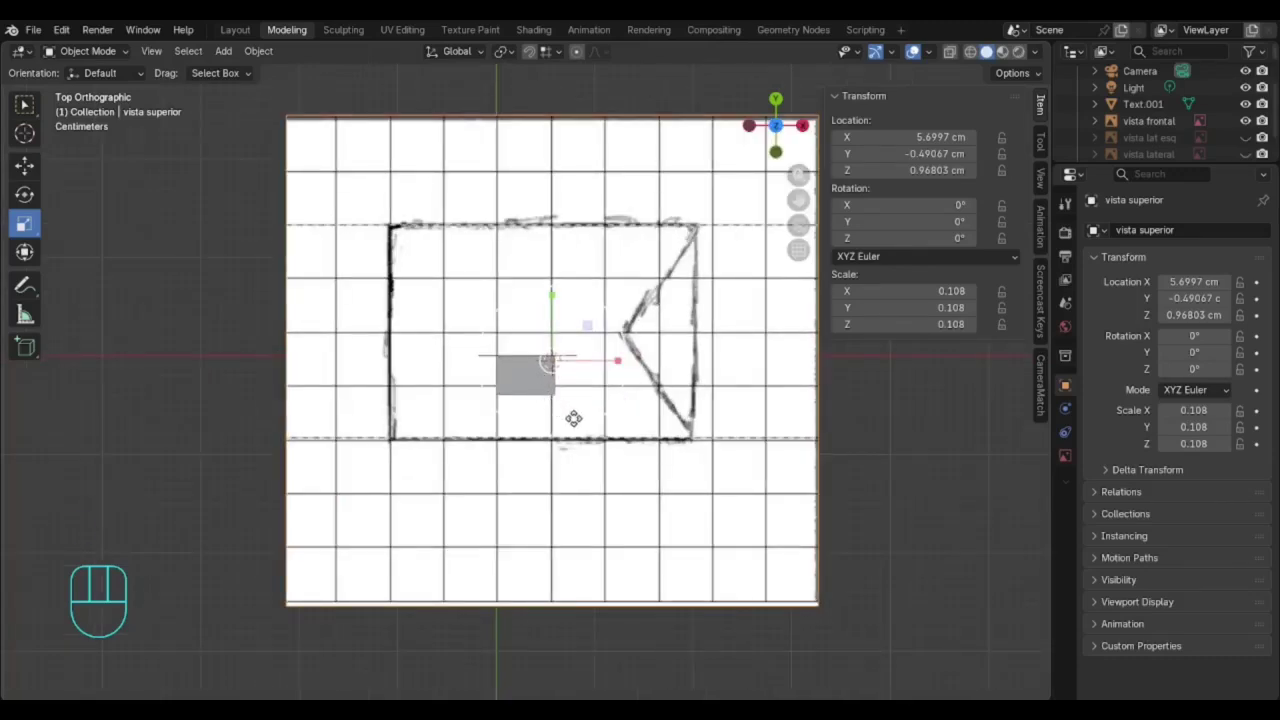
key(s)
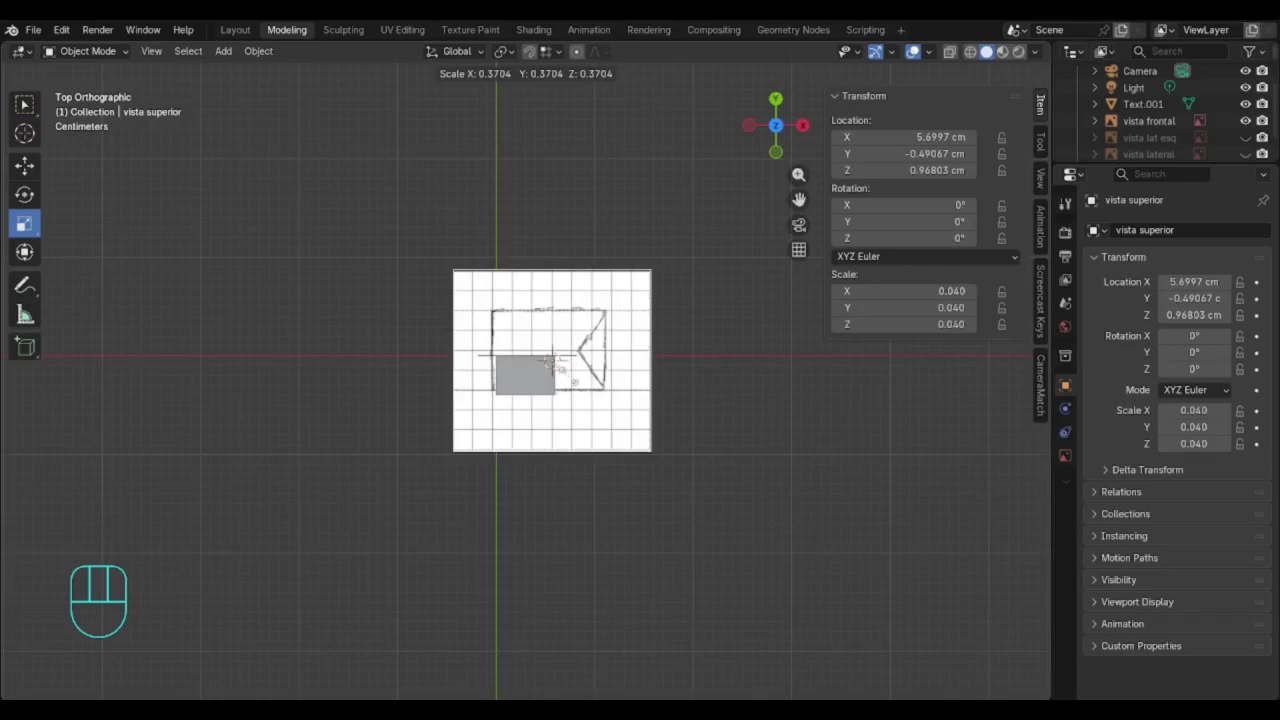
click(546, 380)
scroll(536, 376, up, 3)
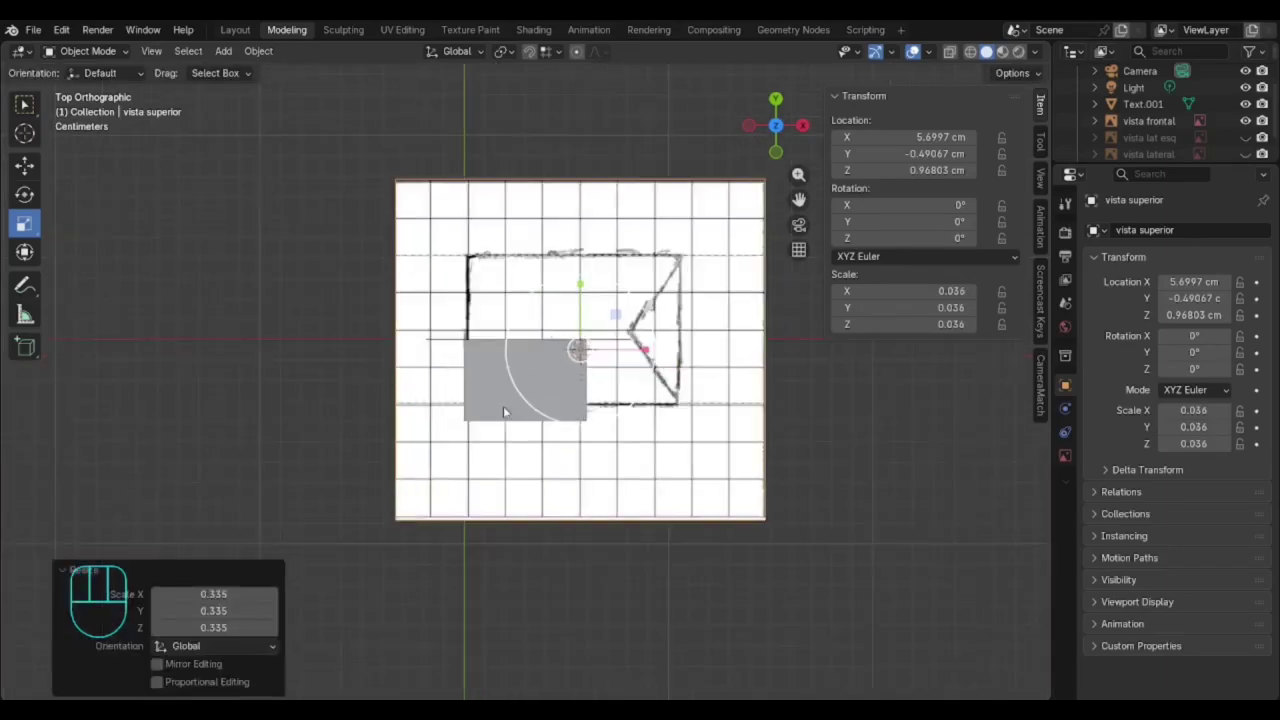
scroll(505, 412, up, 4)
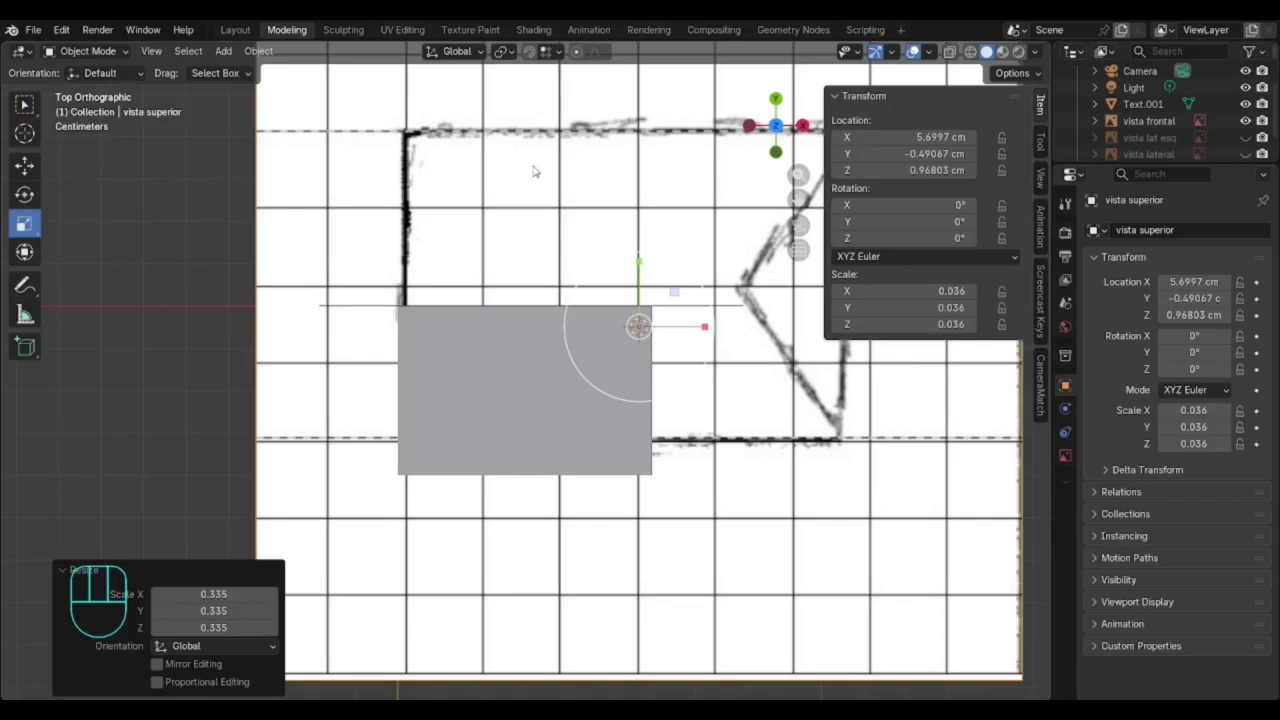
key(s)
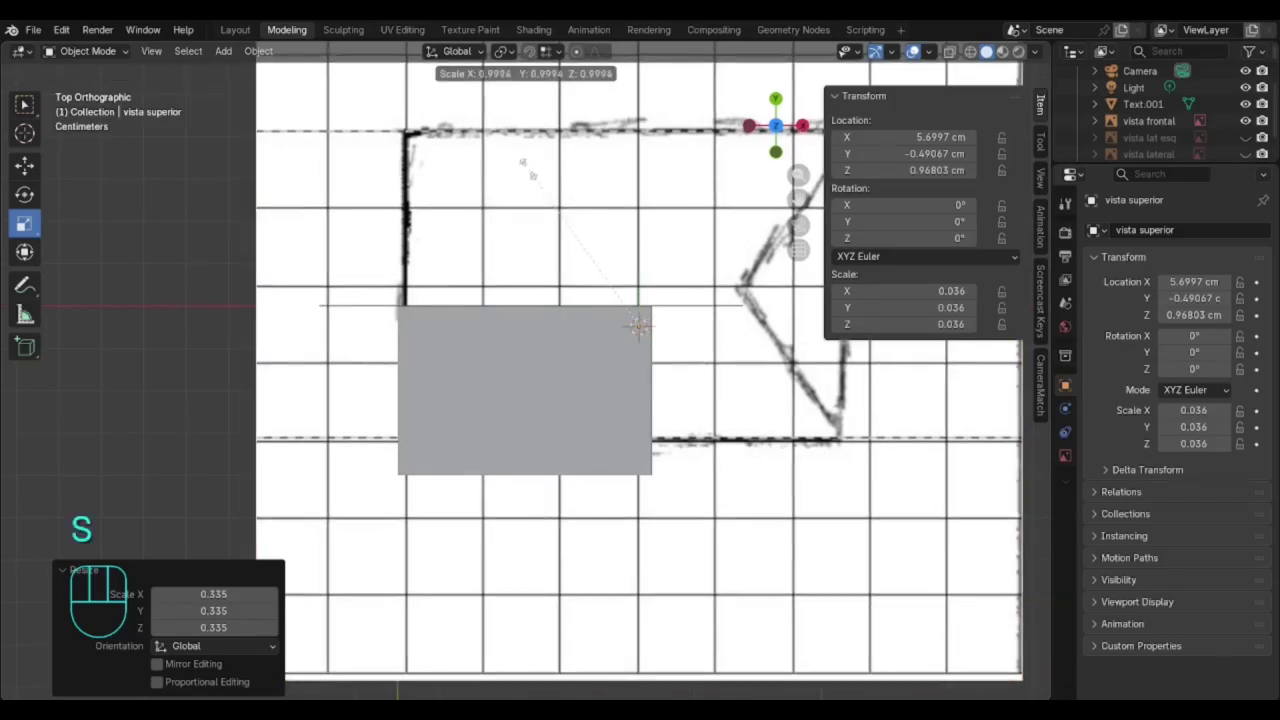
click(574, 208)
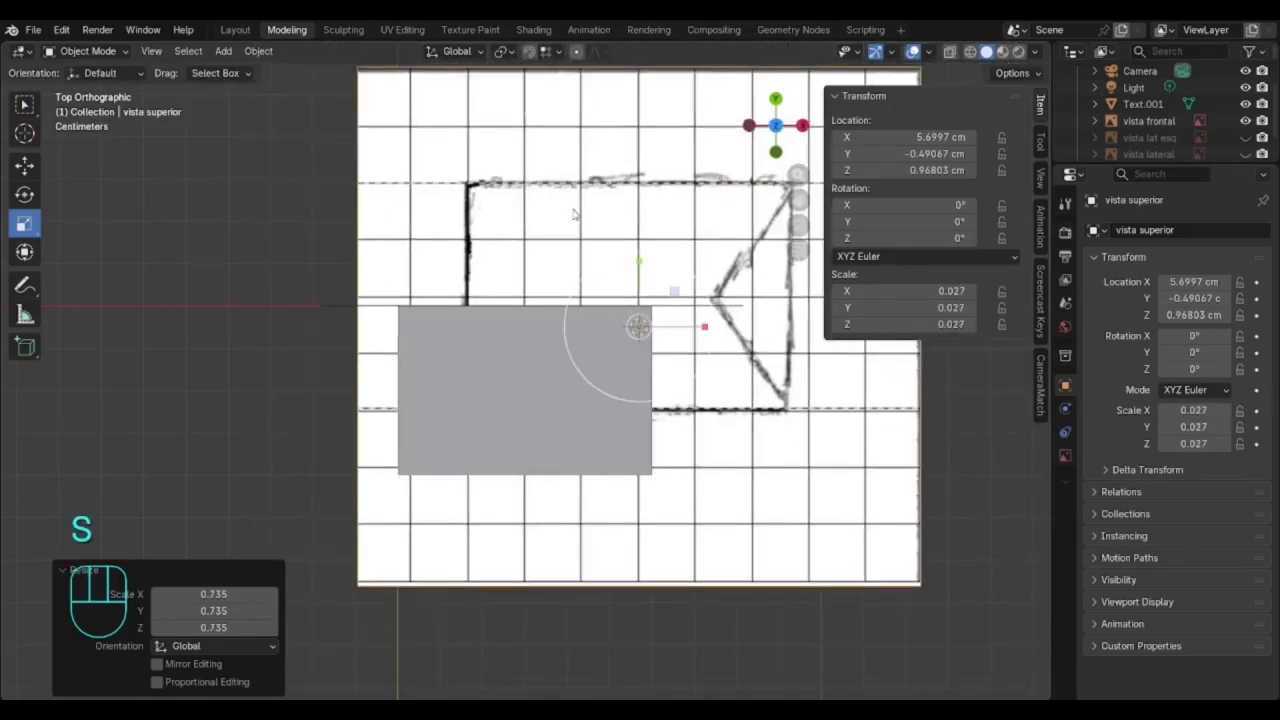
key(s)
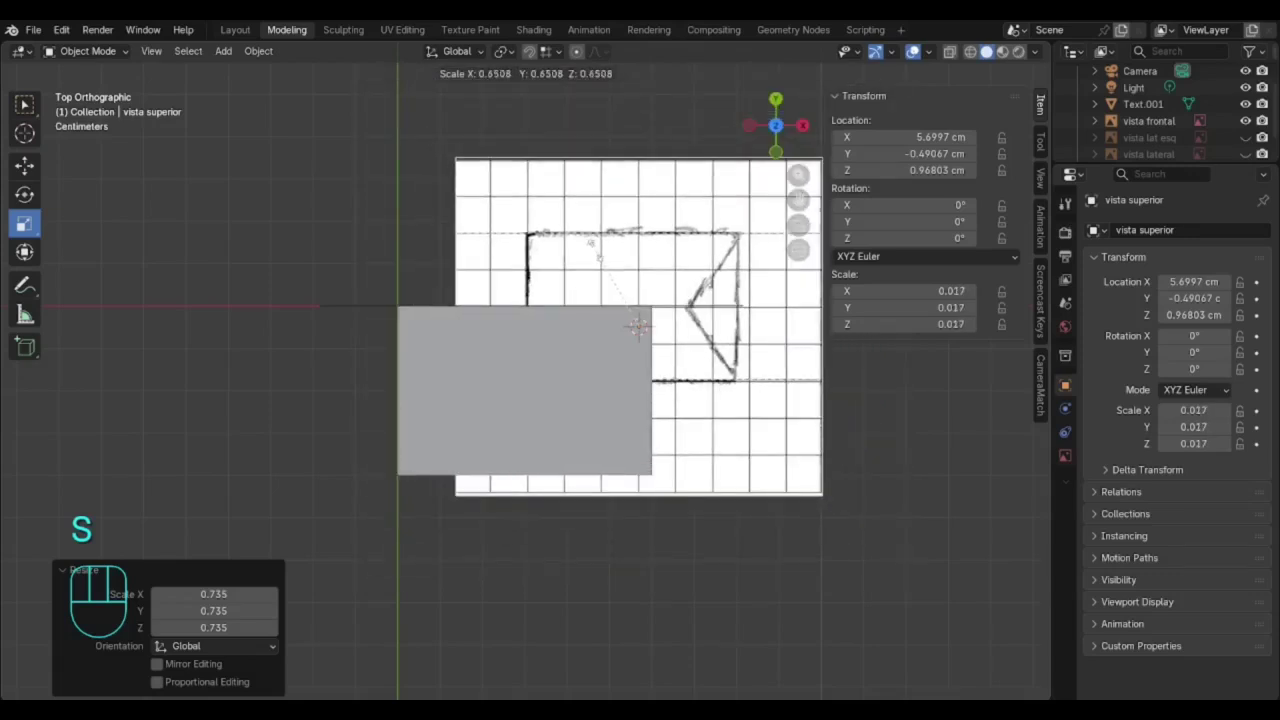
click(582, 226)
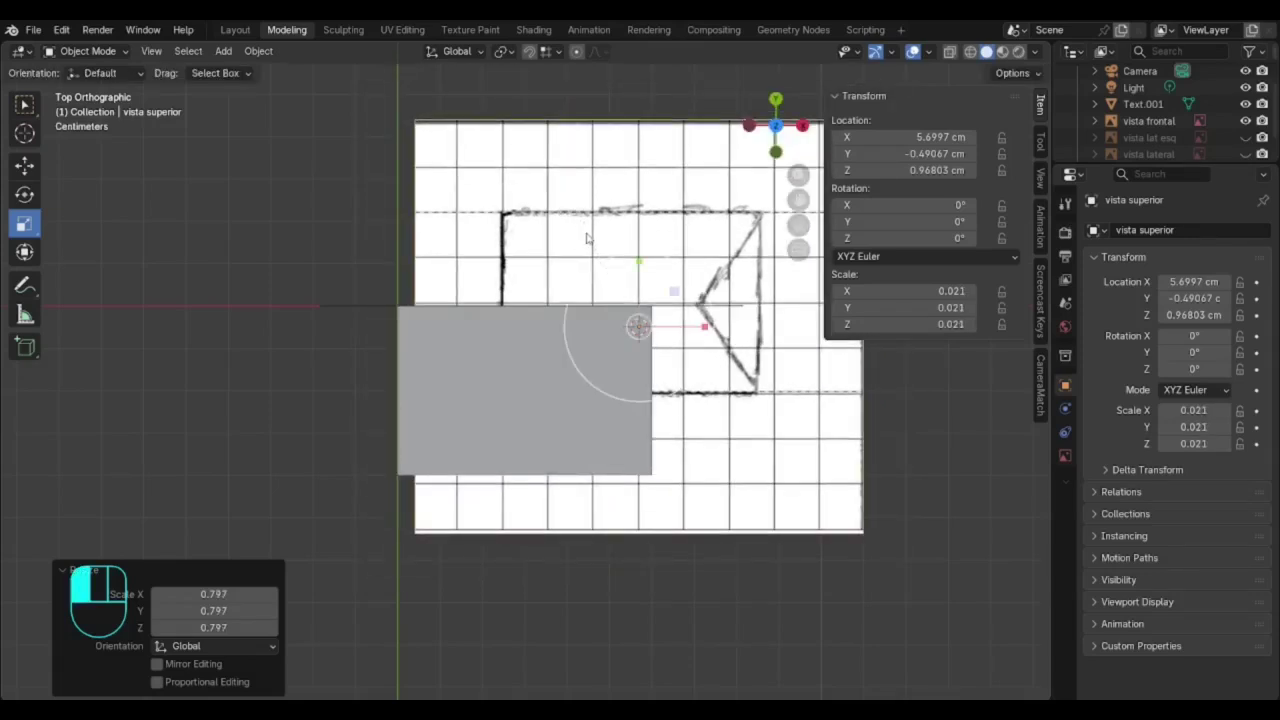
- Move the vista superior image about -2.39 cm in X and -2.22 cm in Y under the mesh, and switch to wireframe shading
key(g)
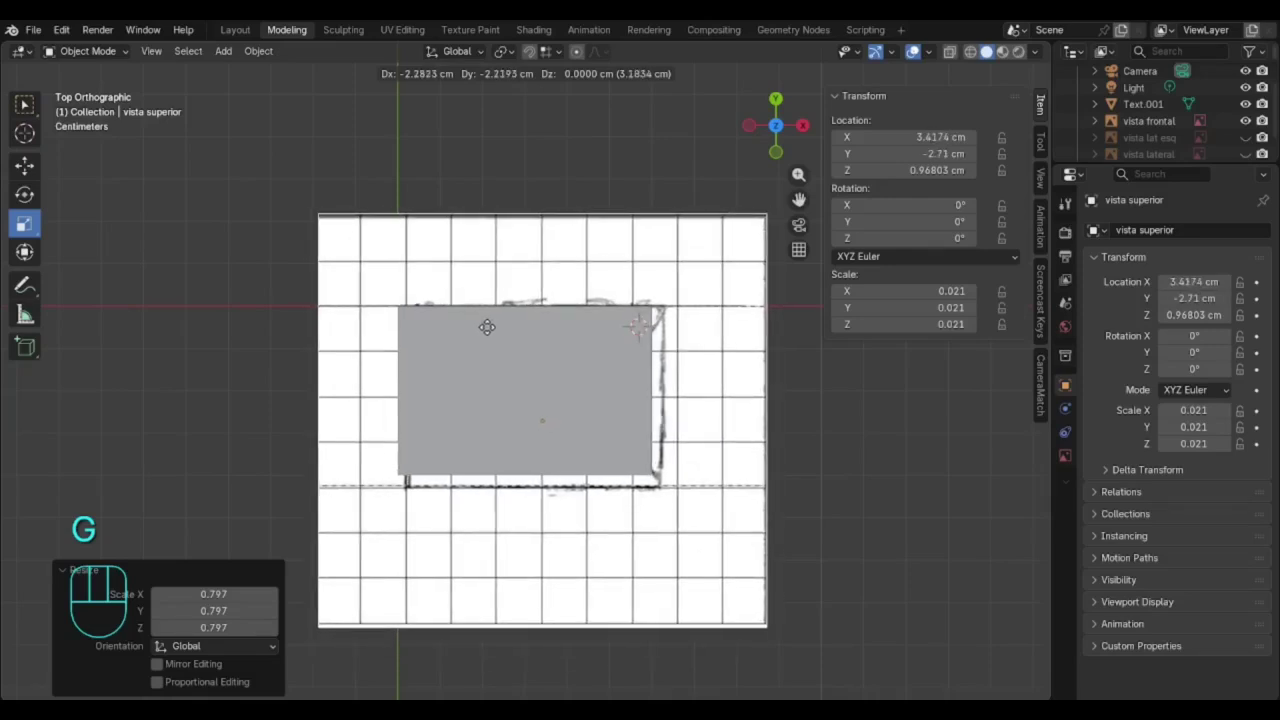
click(485, 327)
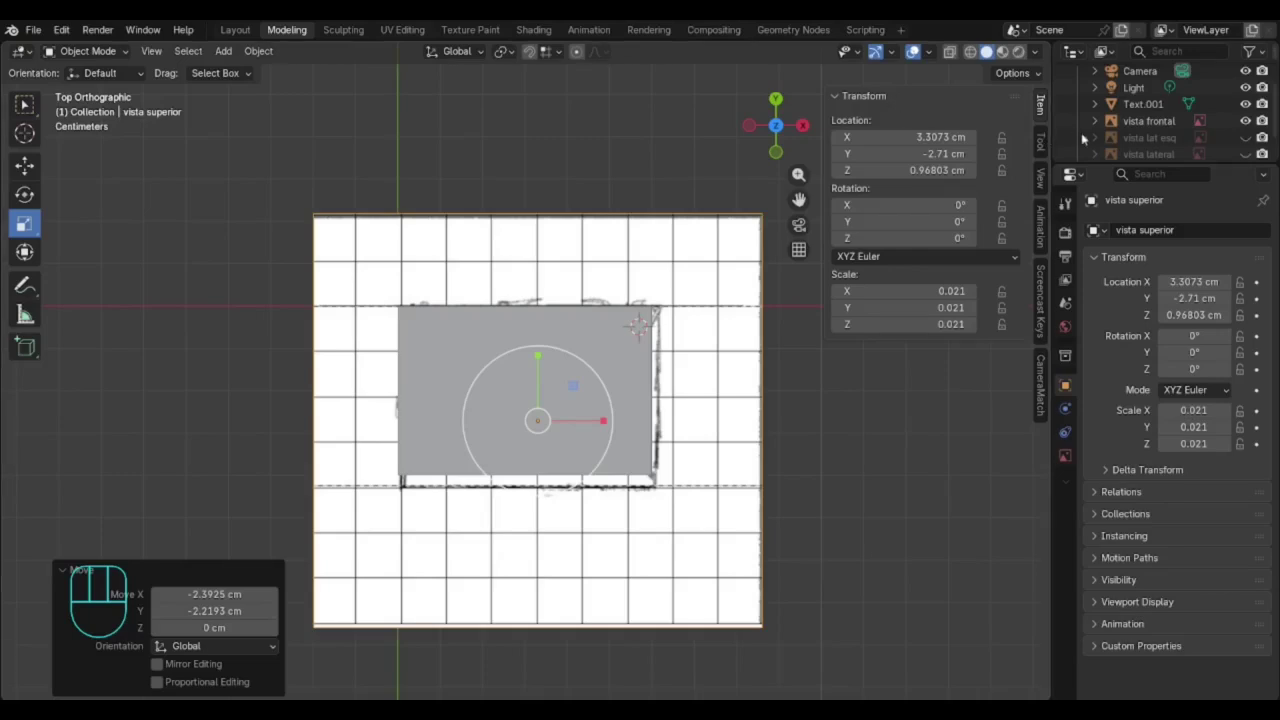
click(970, 51)
click(703, 586)
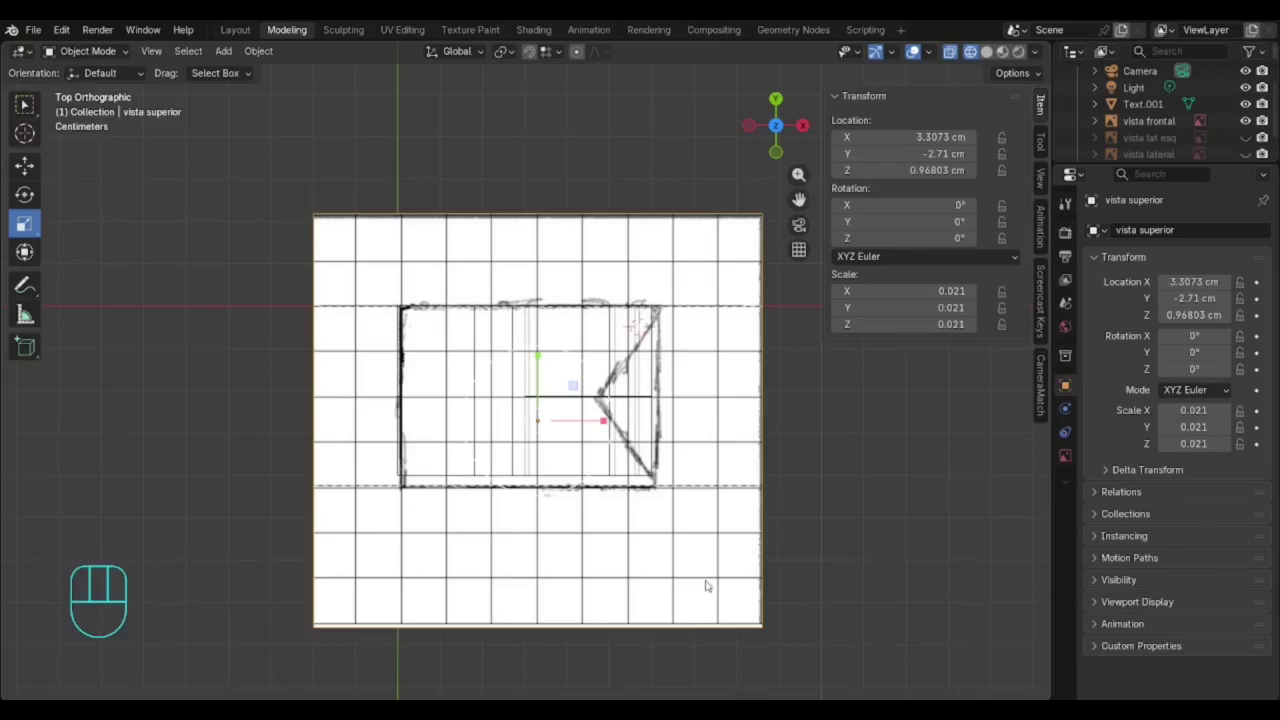
- Scale the vista superior image to about 0.019 and move it about -0.31 cm in X and 0.22 cm in Y onto the mesh outline
key(s)
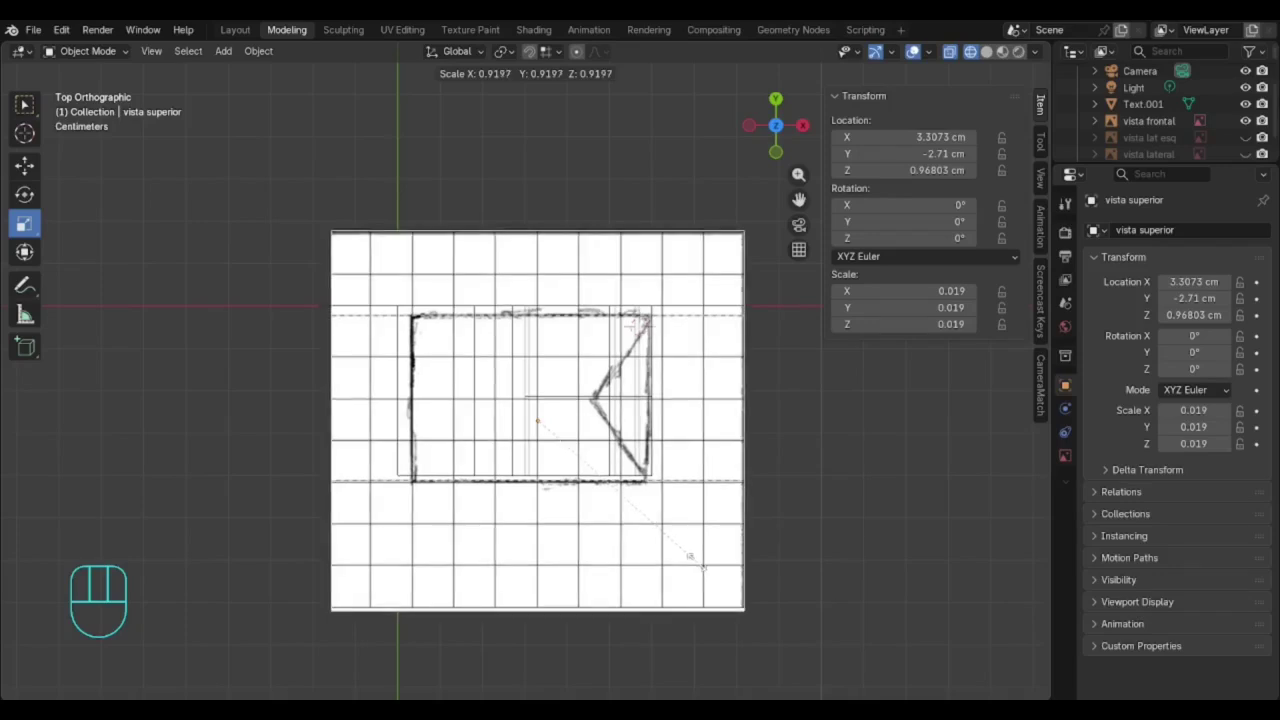
click(698, 568)
key(g)
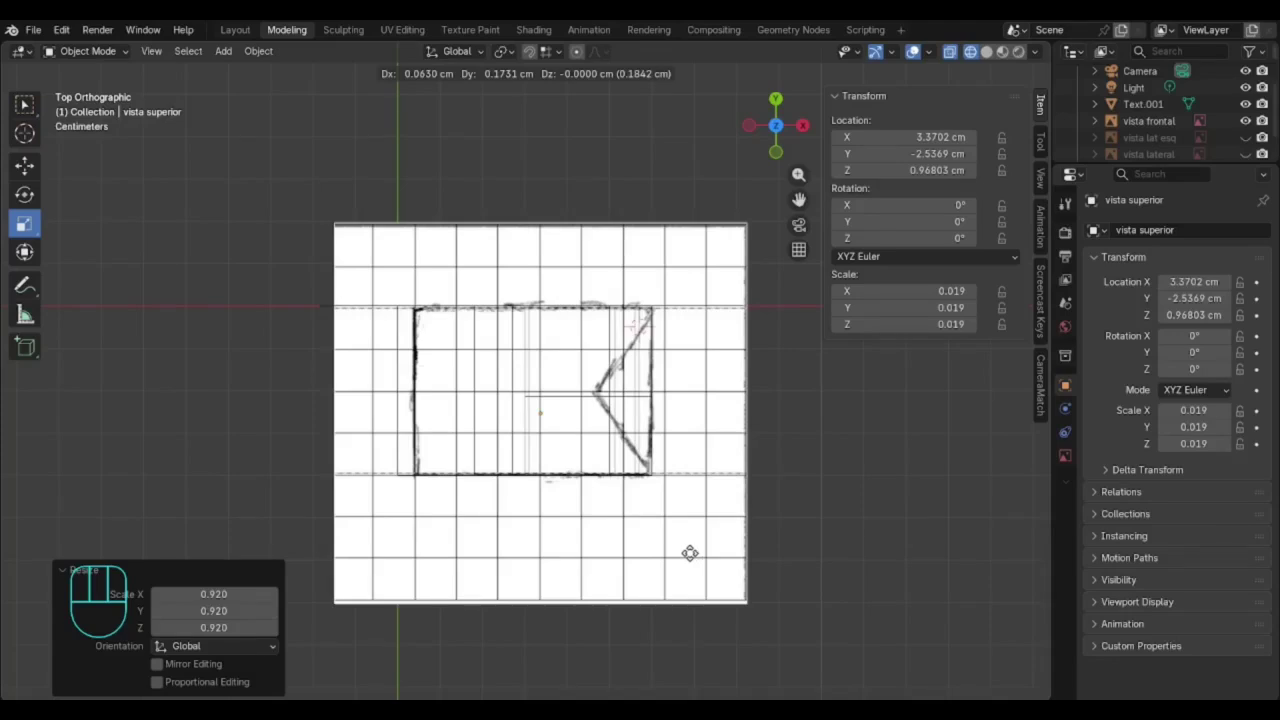
click(677, 551)
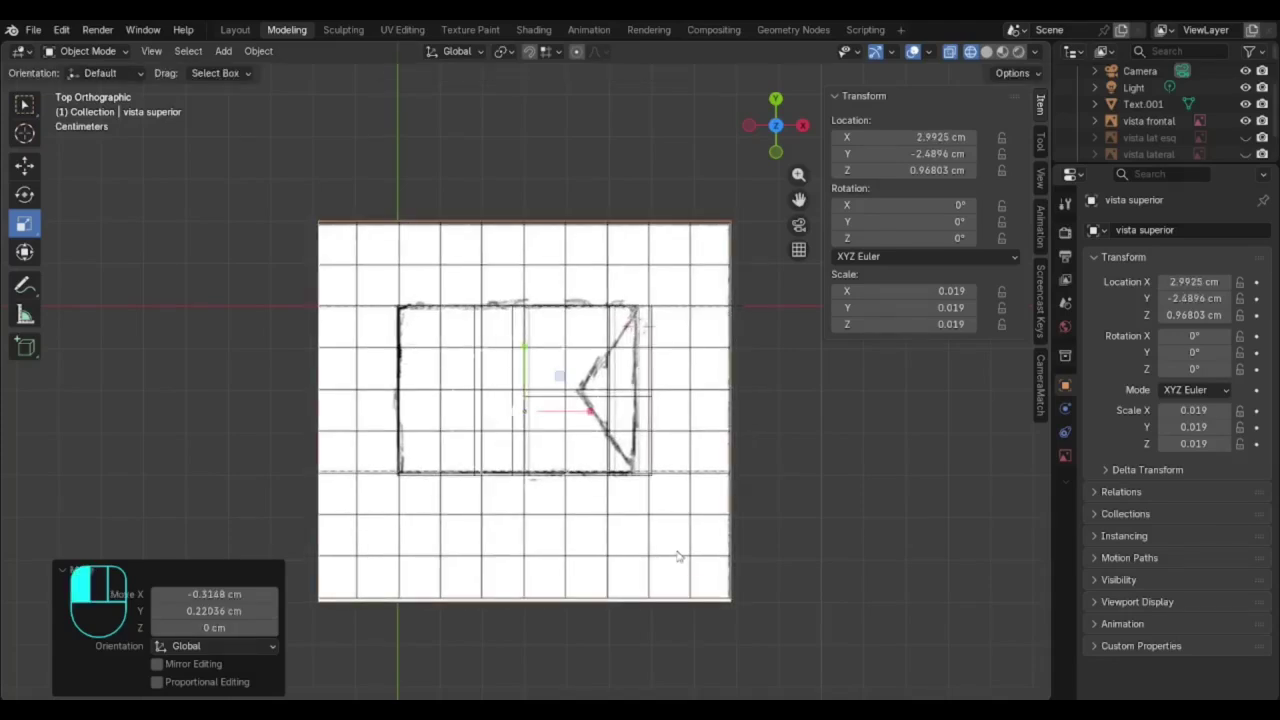
- Nudge the vista superior image about 0.077 cm in X and 0.011 cm in Y, checking its alignment in solid and wireframe shading
scroll(632, 482, up, 2)
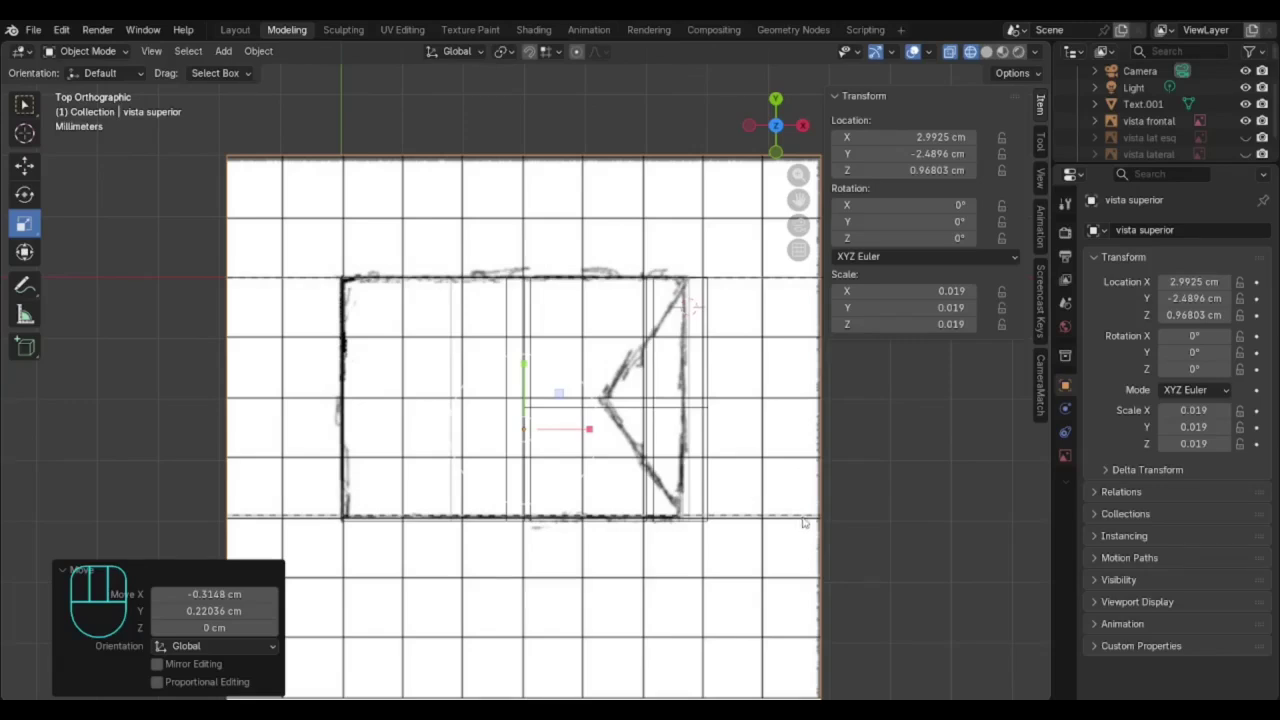
key(g)
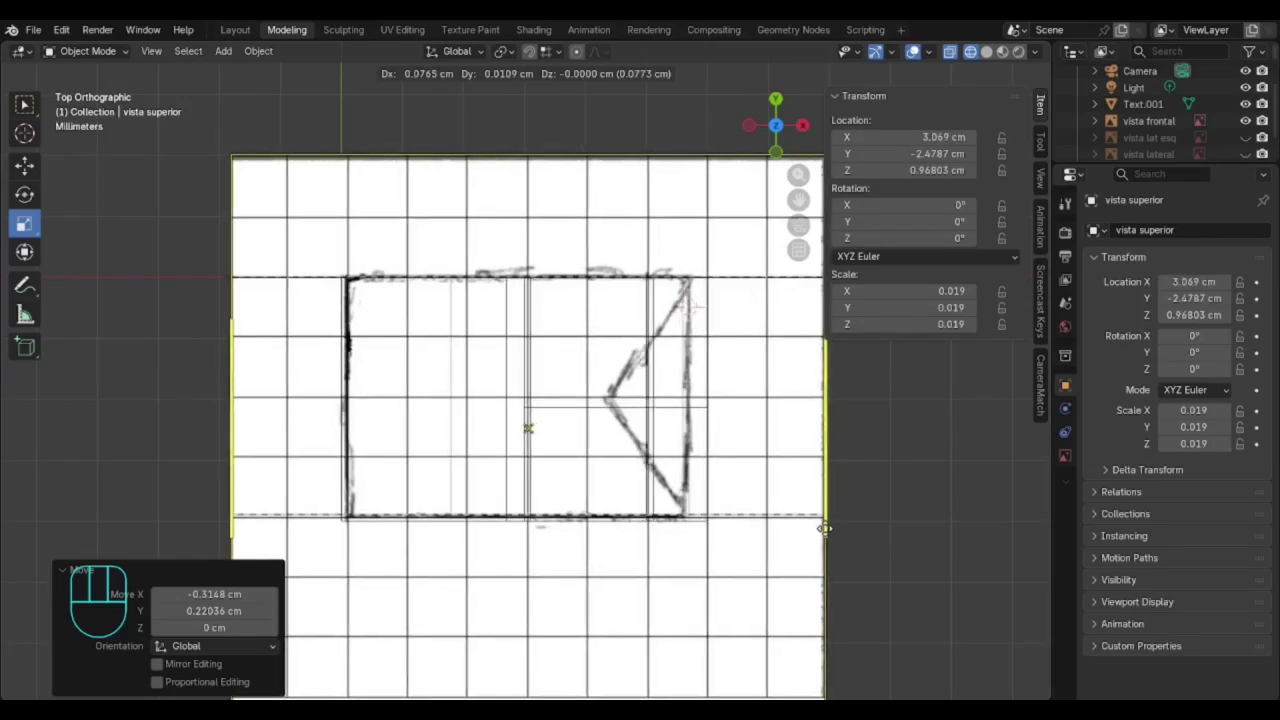
click(824, 529)
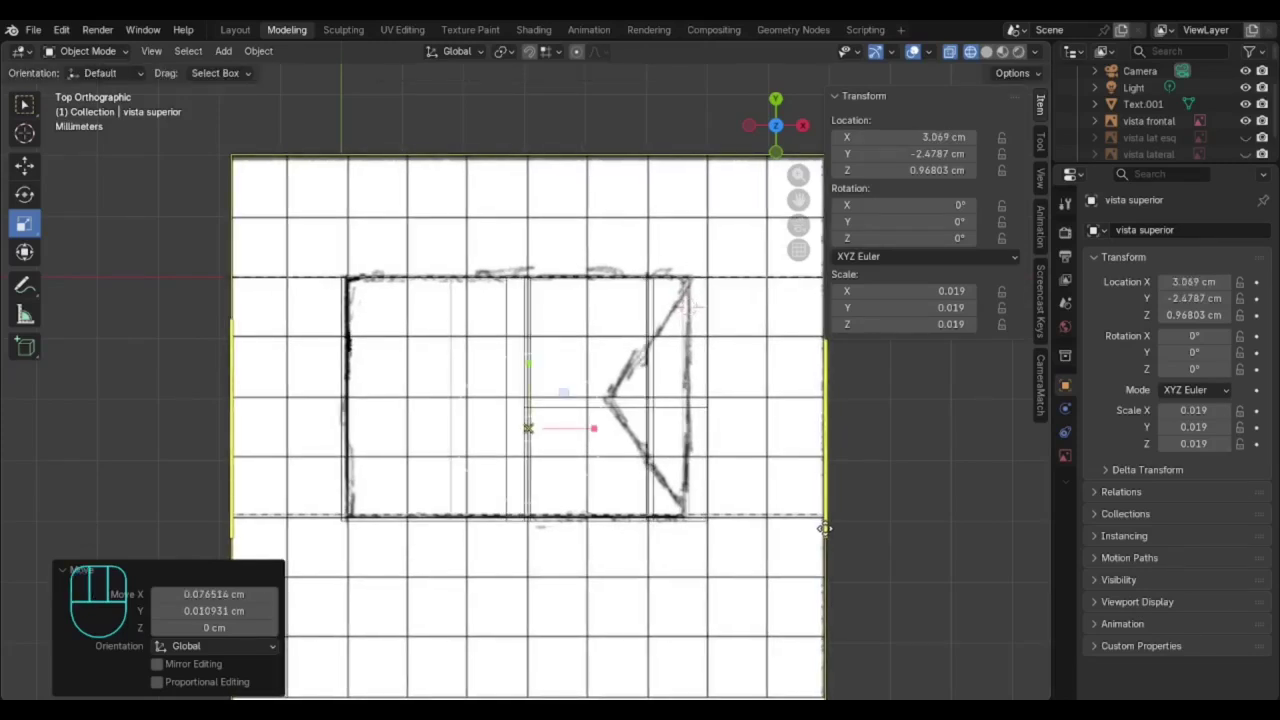
click(986, 52)
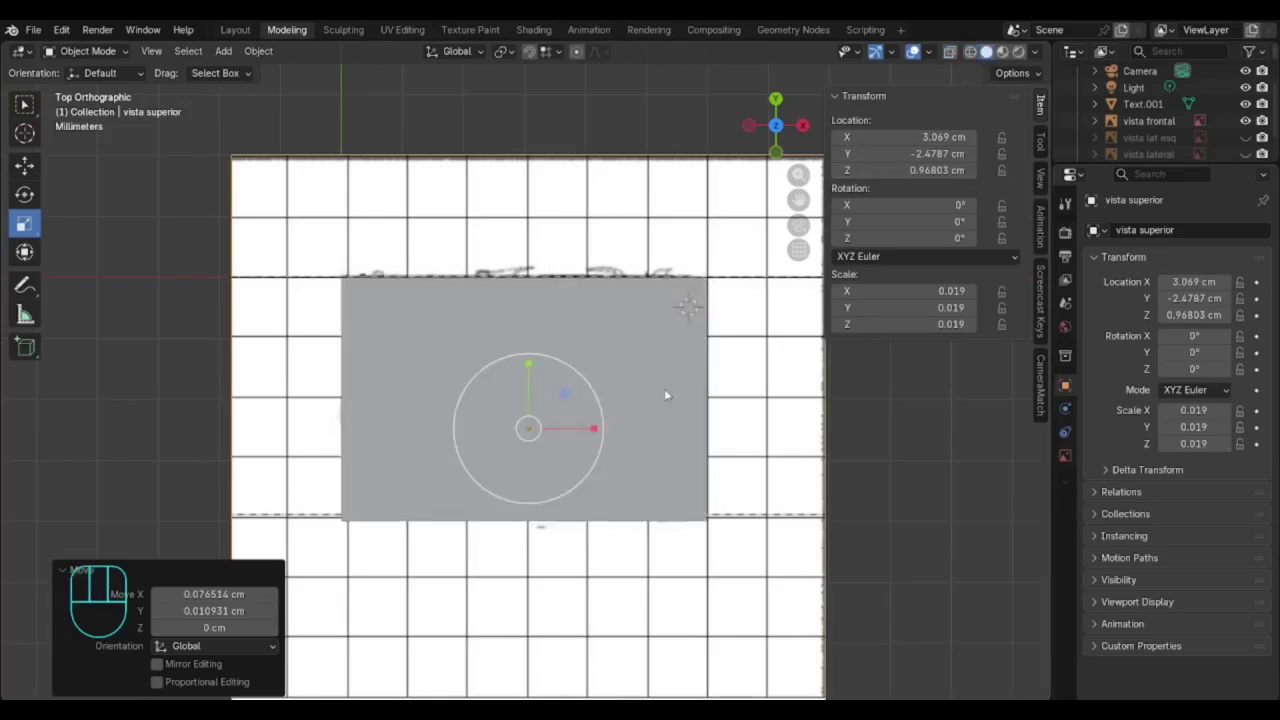
click(970, 52)
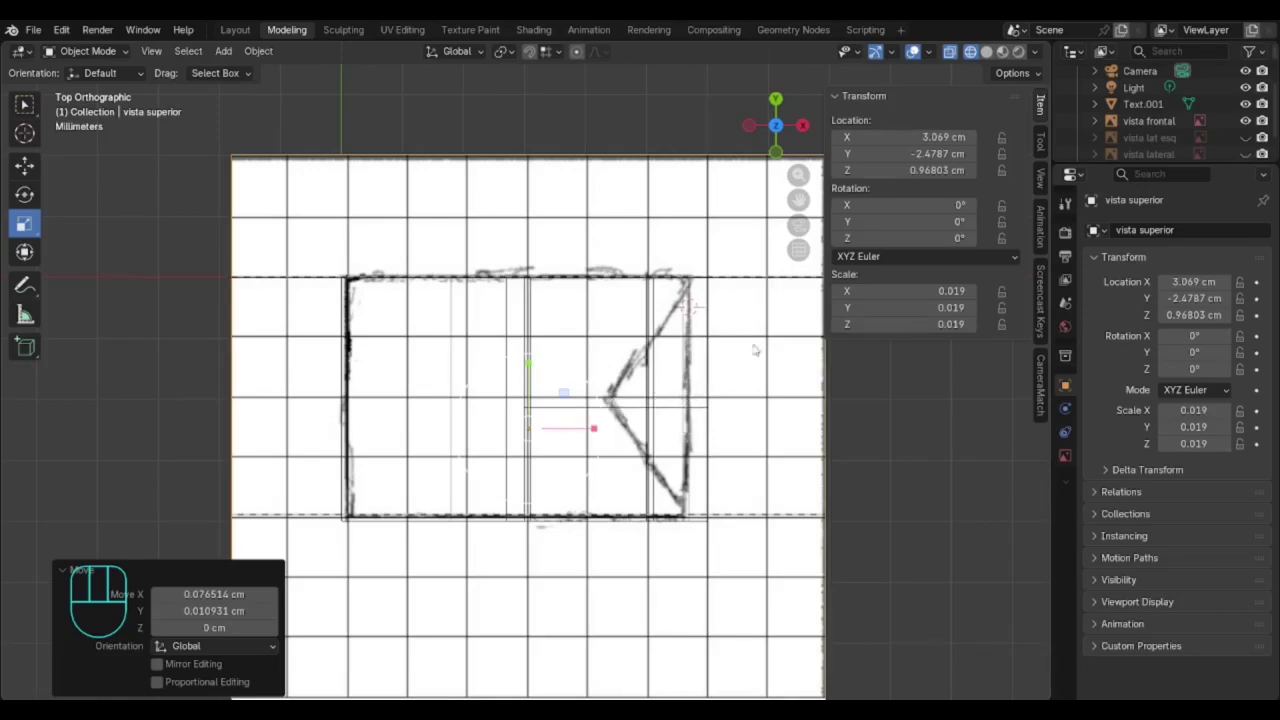
- Select the Text.001 mesh, enter Edit Mode on it and switch to solid shading
click(117, 52)
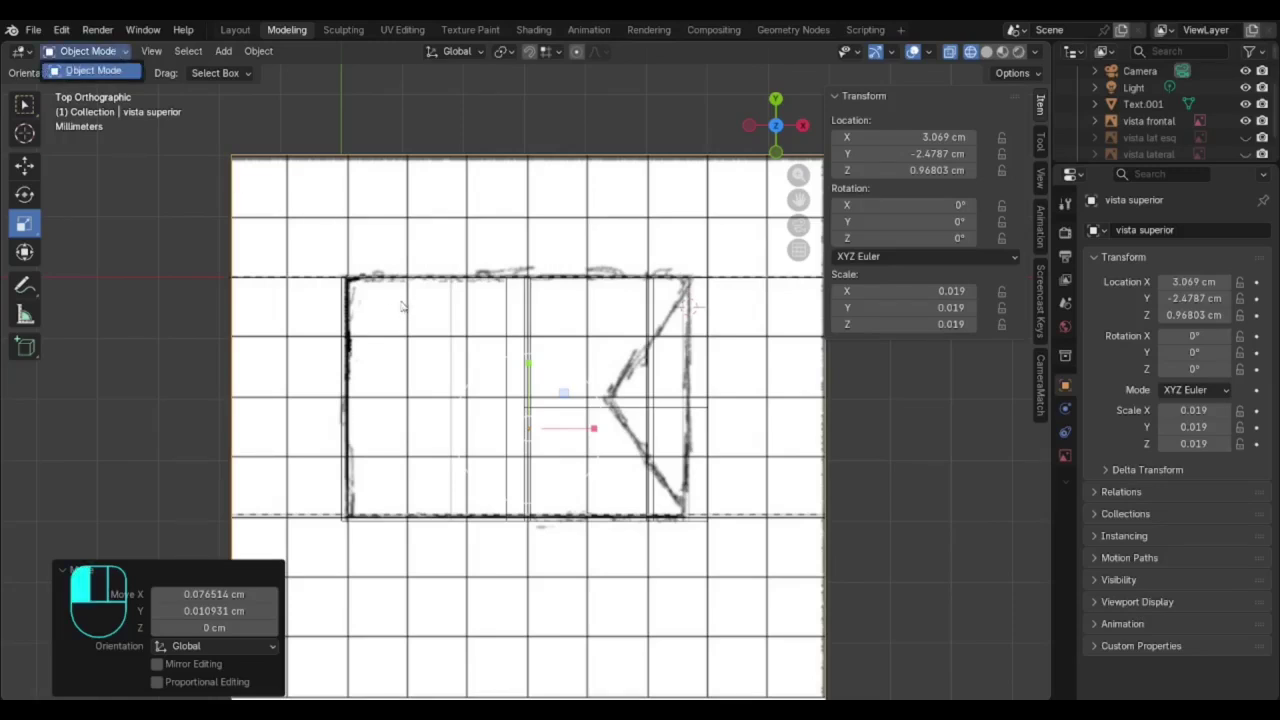
click(1143, 104)
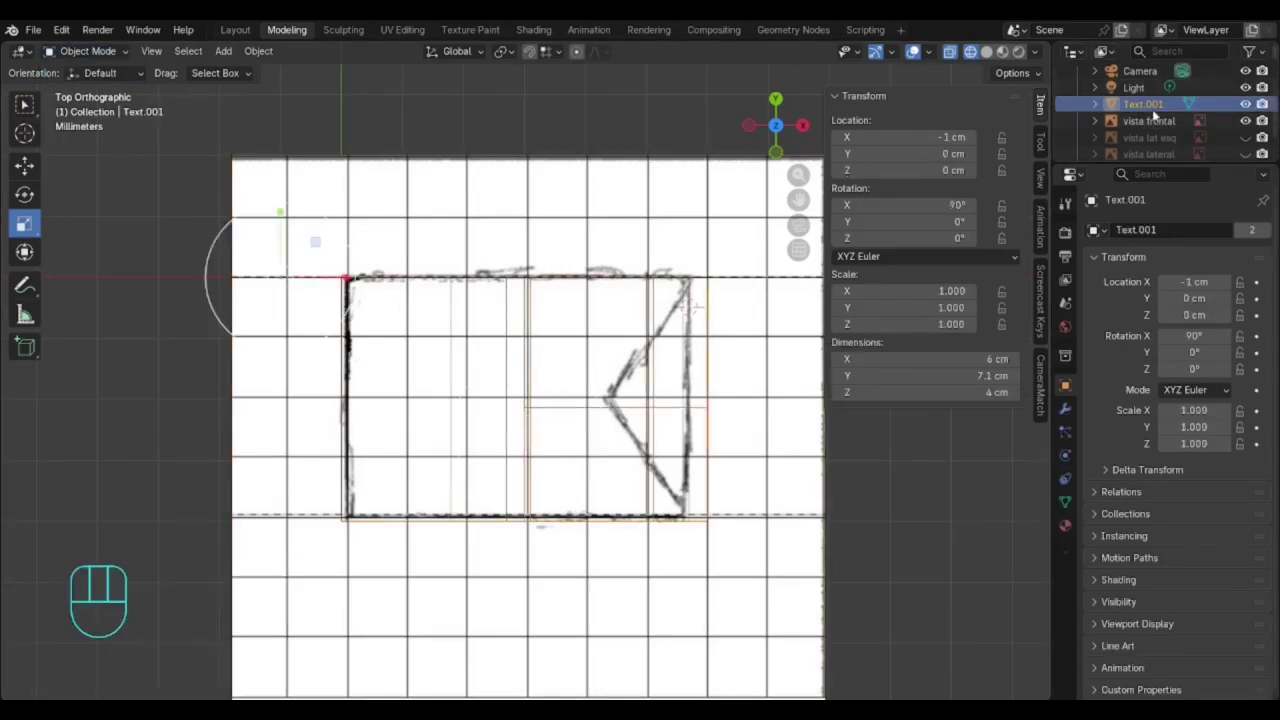
click(100, 52)
click(98, 88)
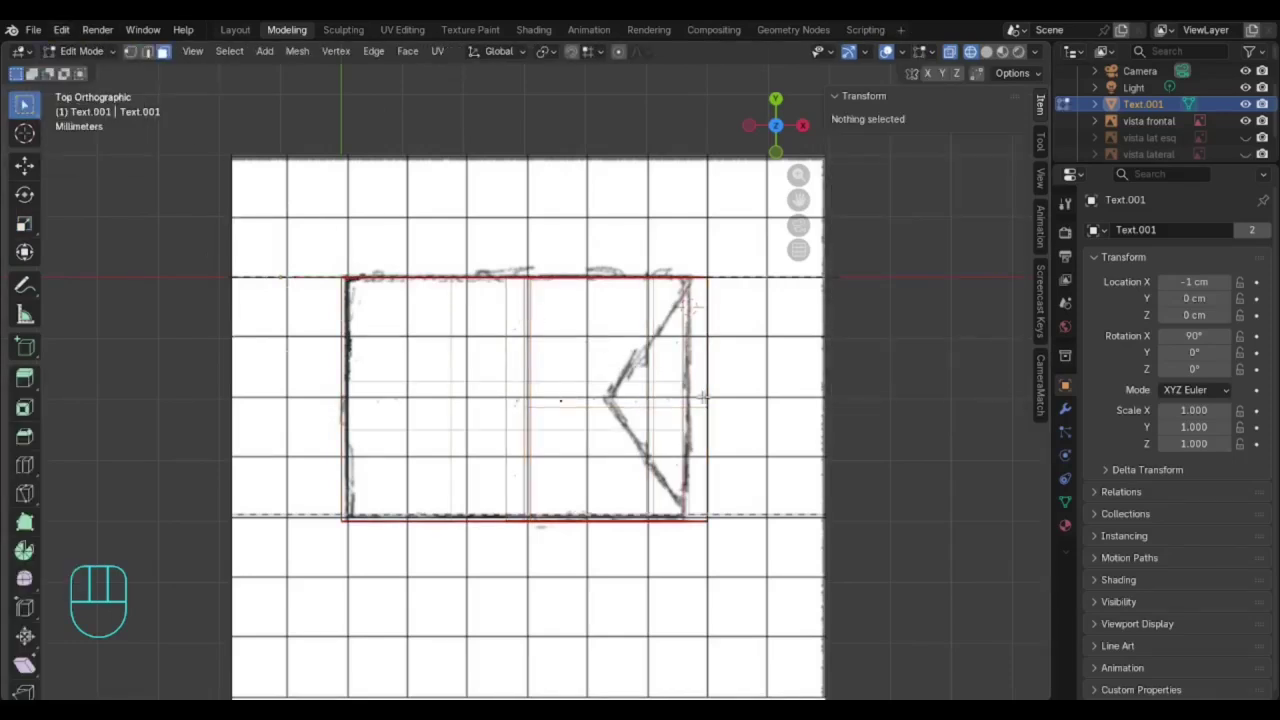
click(986, 51)
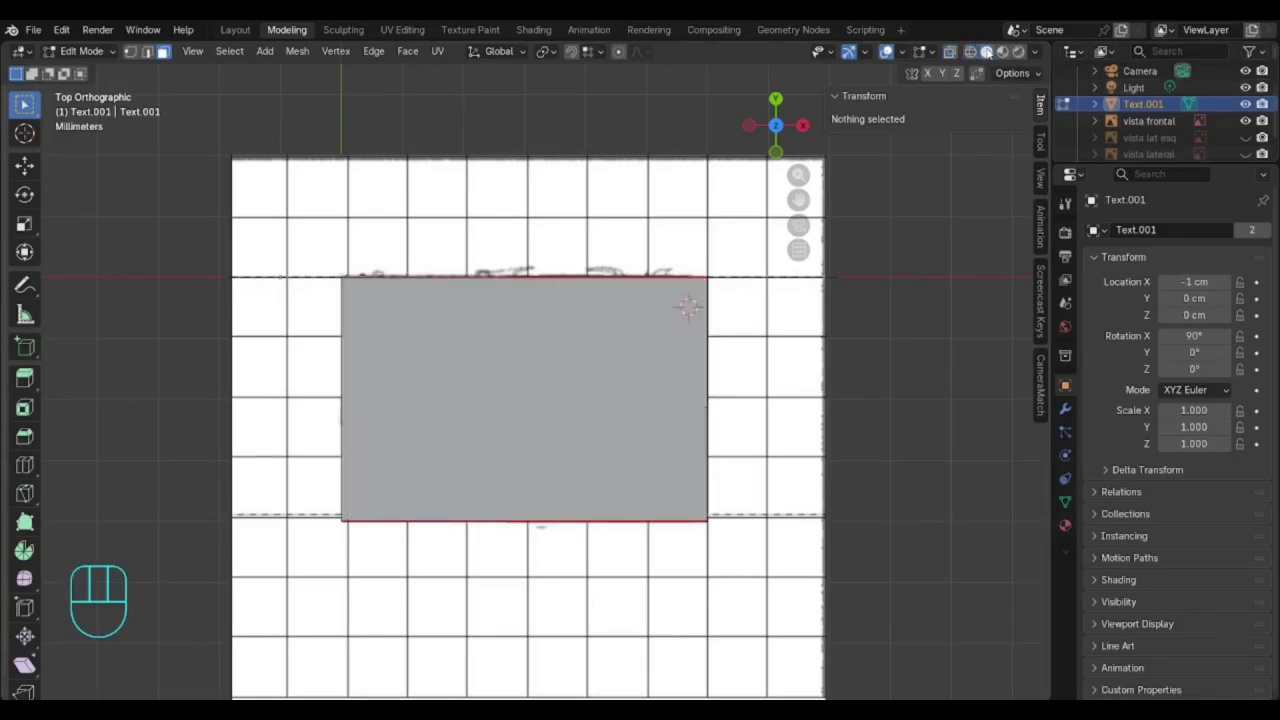
- Select the middle vertical edge on the top arm's end face and move it about -1.45 cm along X to form a notch
mouse_move(839, 363)
middle_down()
mouse_move(686, 371)
mouse_move(759, 289)
mouse_move(720, 330)
mouse_move(746, 264)
middle_up()
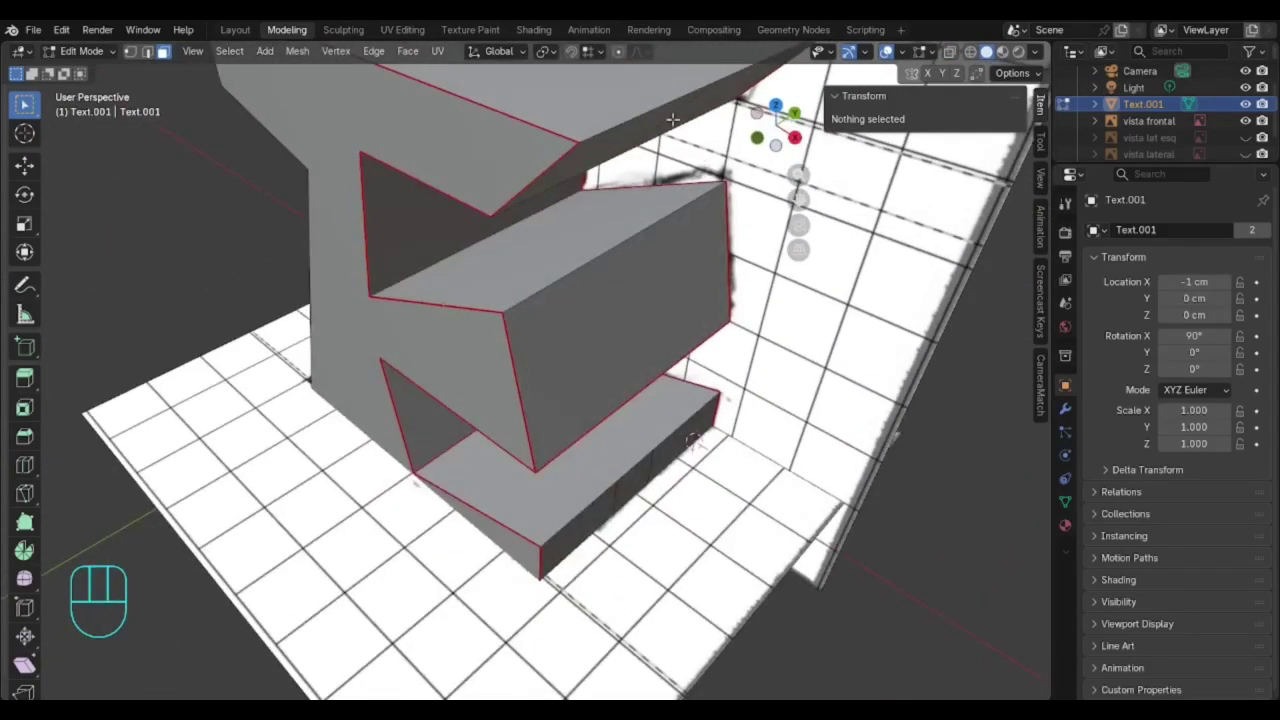
shift+click(147, 51)
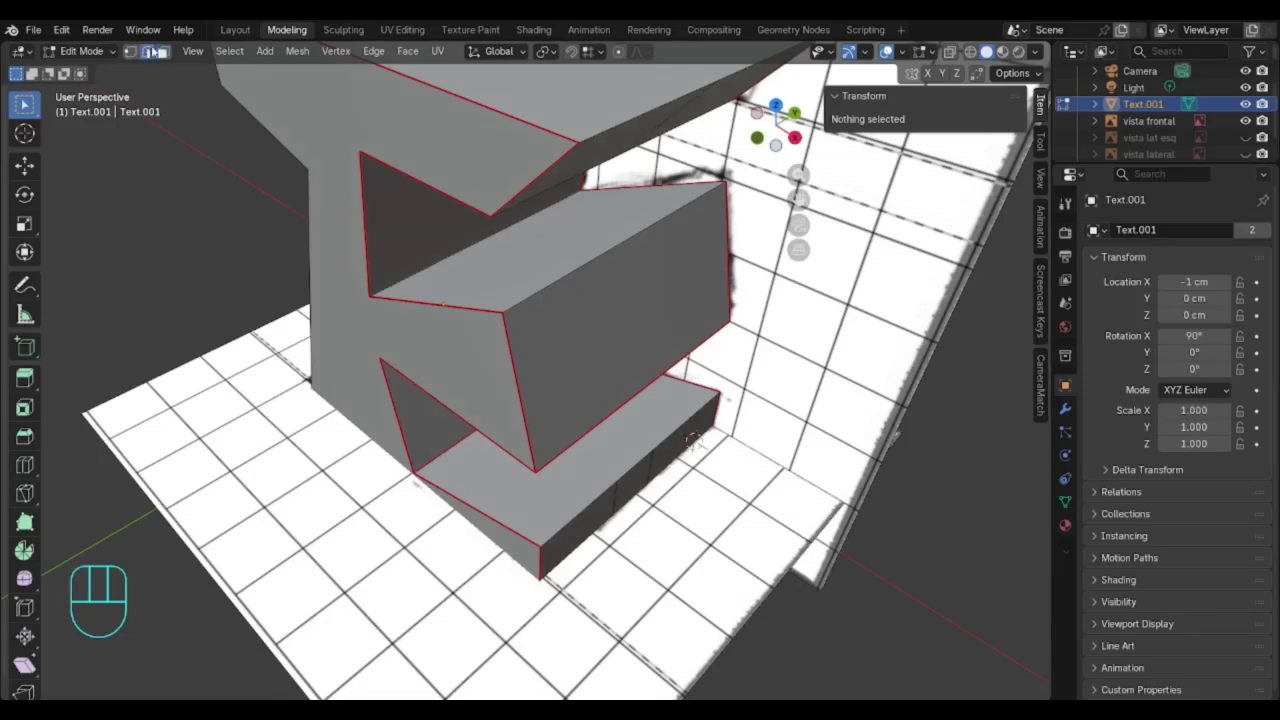
click(669, 116)
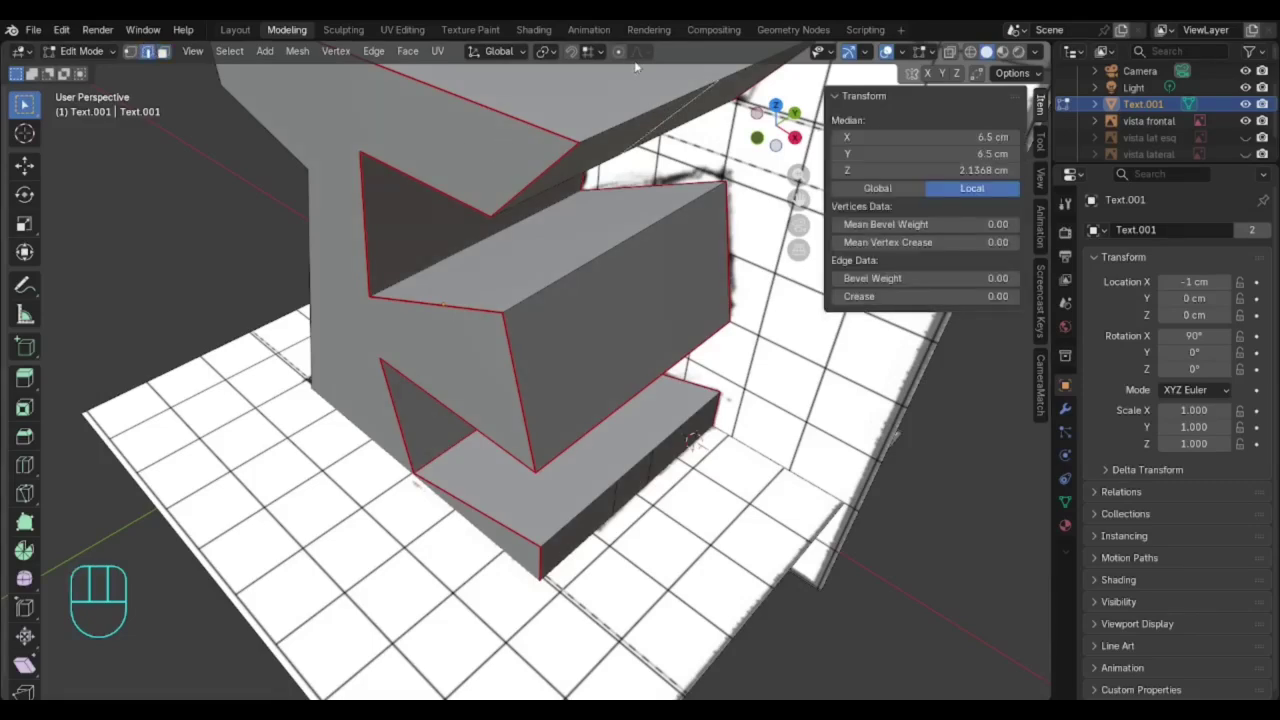
middle_drag(614, 84, 717, 190)
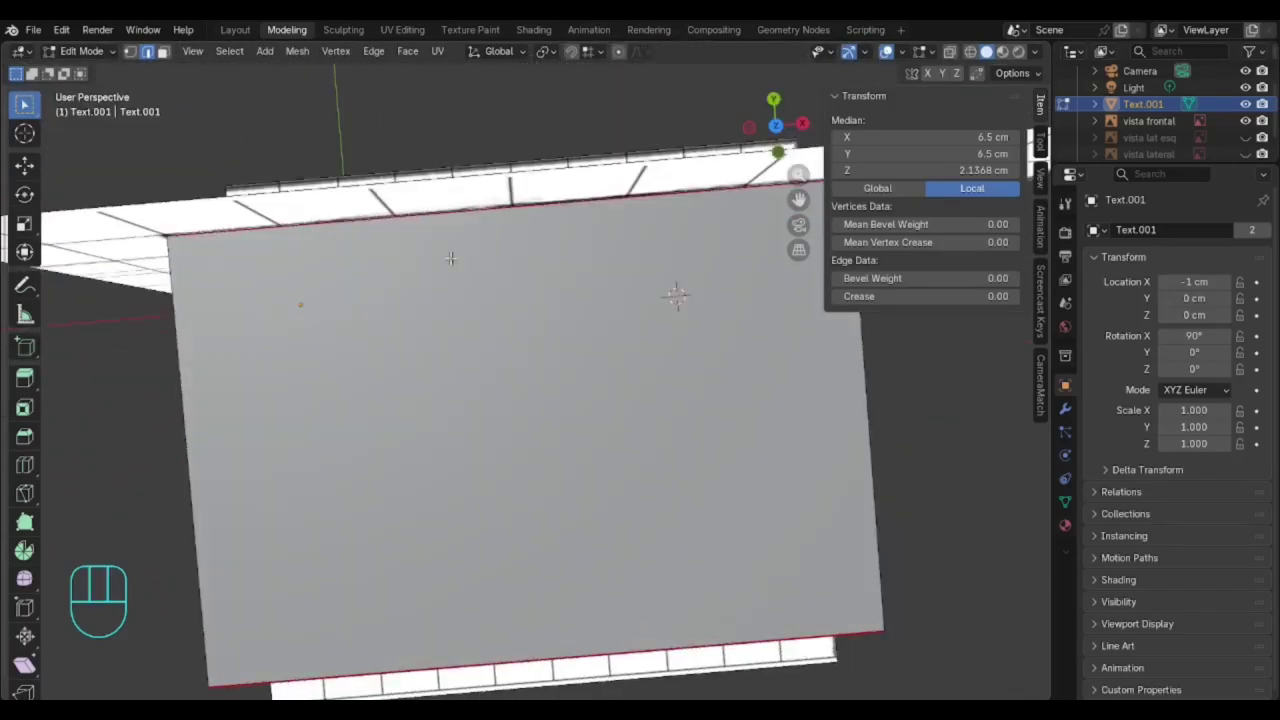
middle_drag(385, 315, 482, 296)
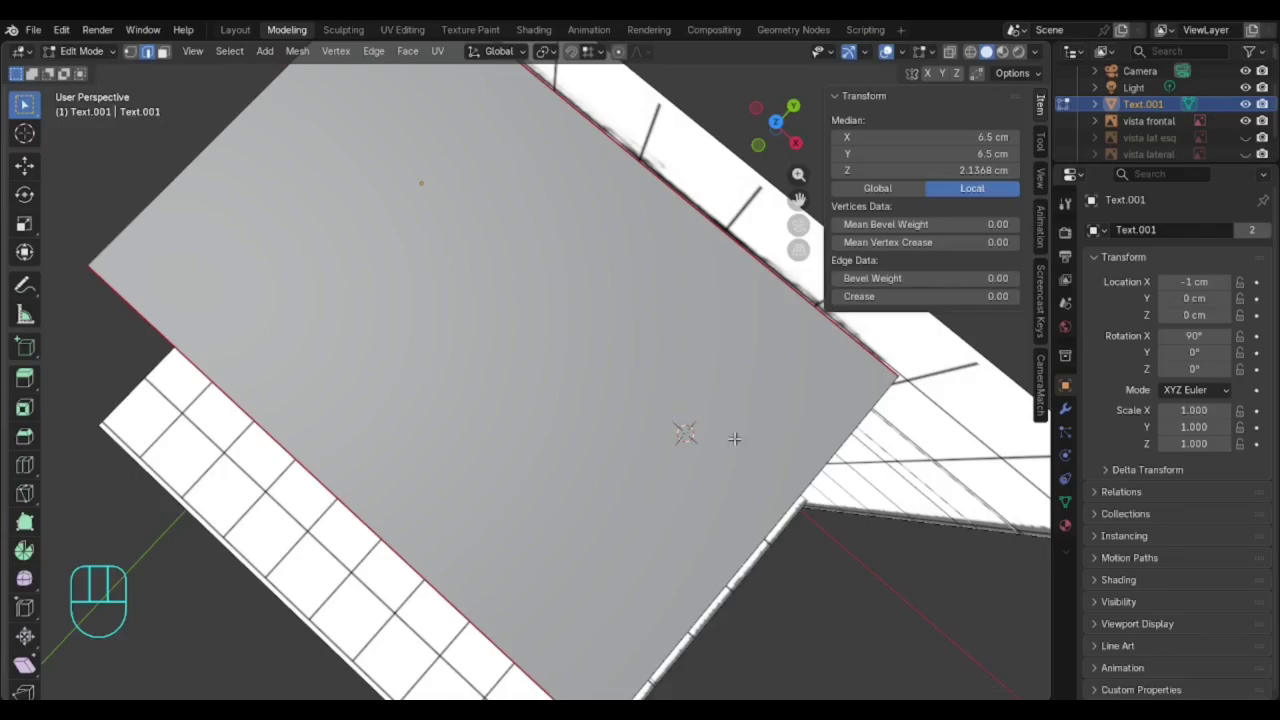
middle_drag(728, 440, 789, 429)
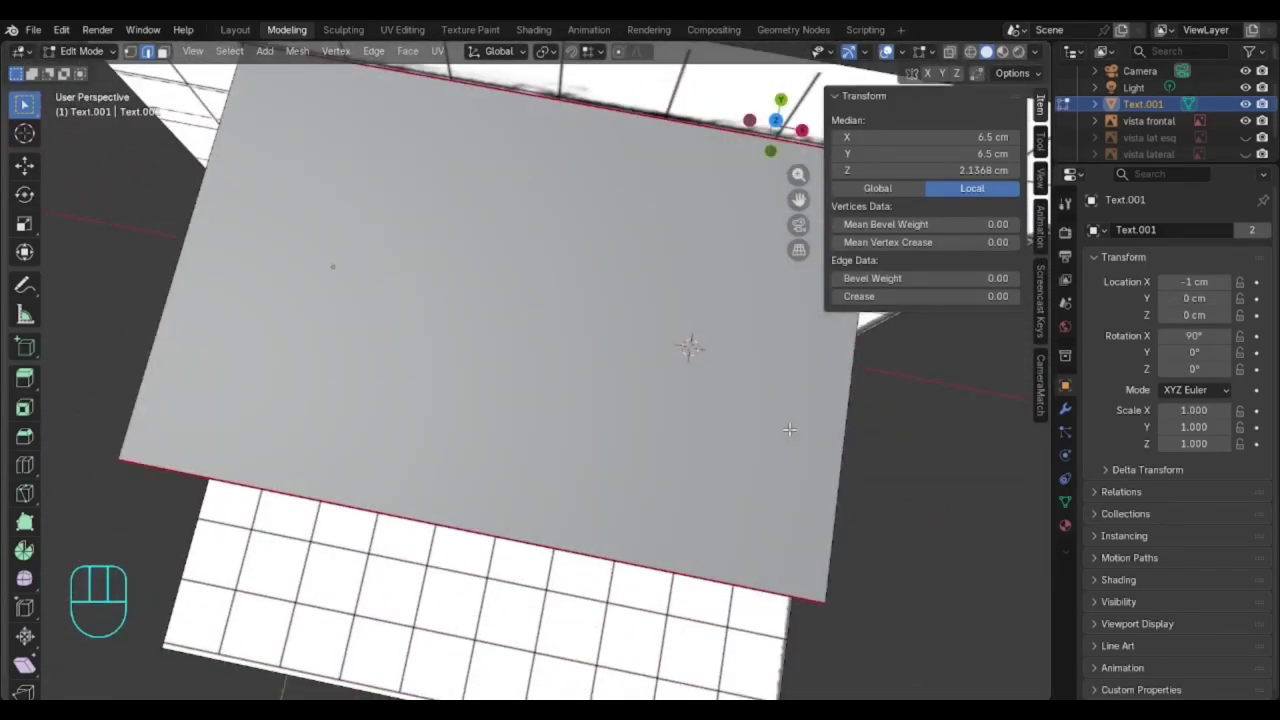
key(KP_7)
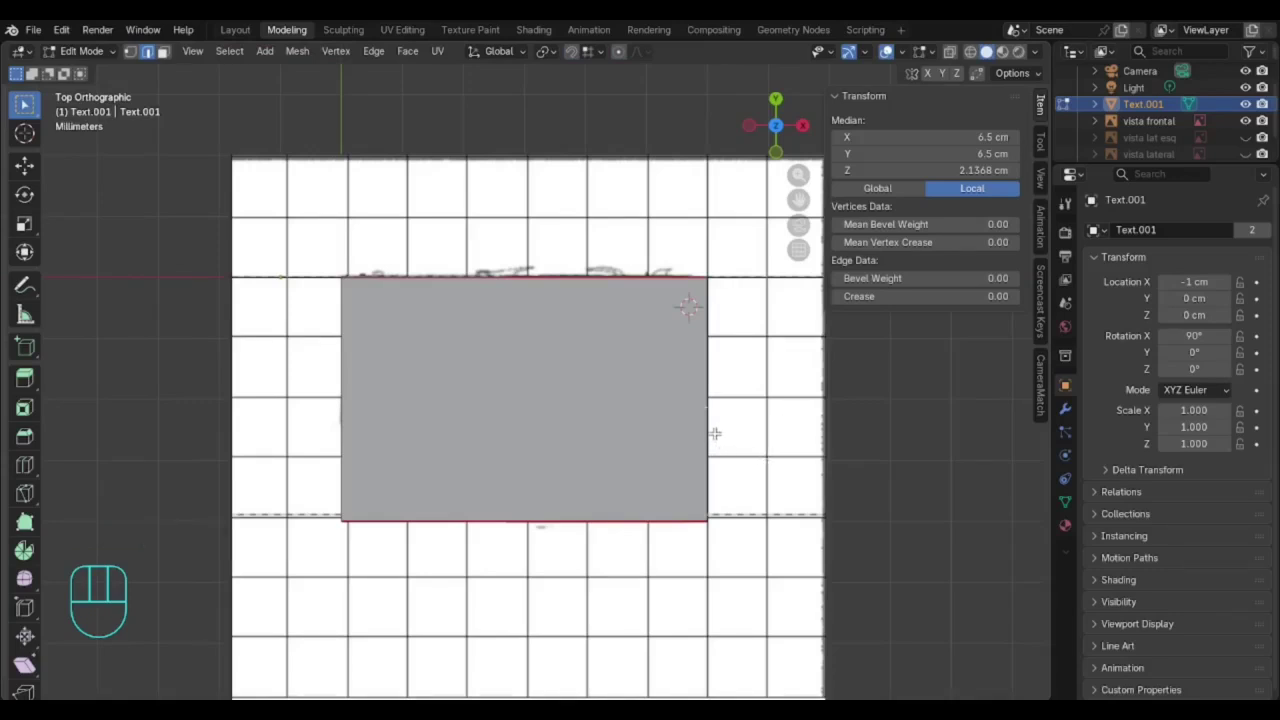
key(g)
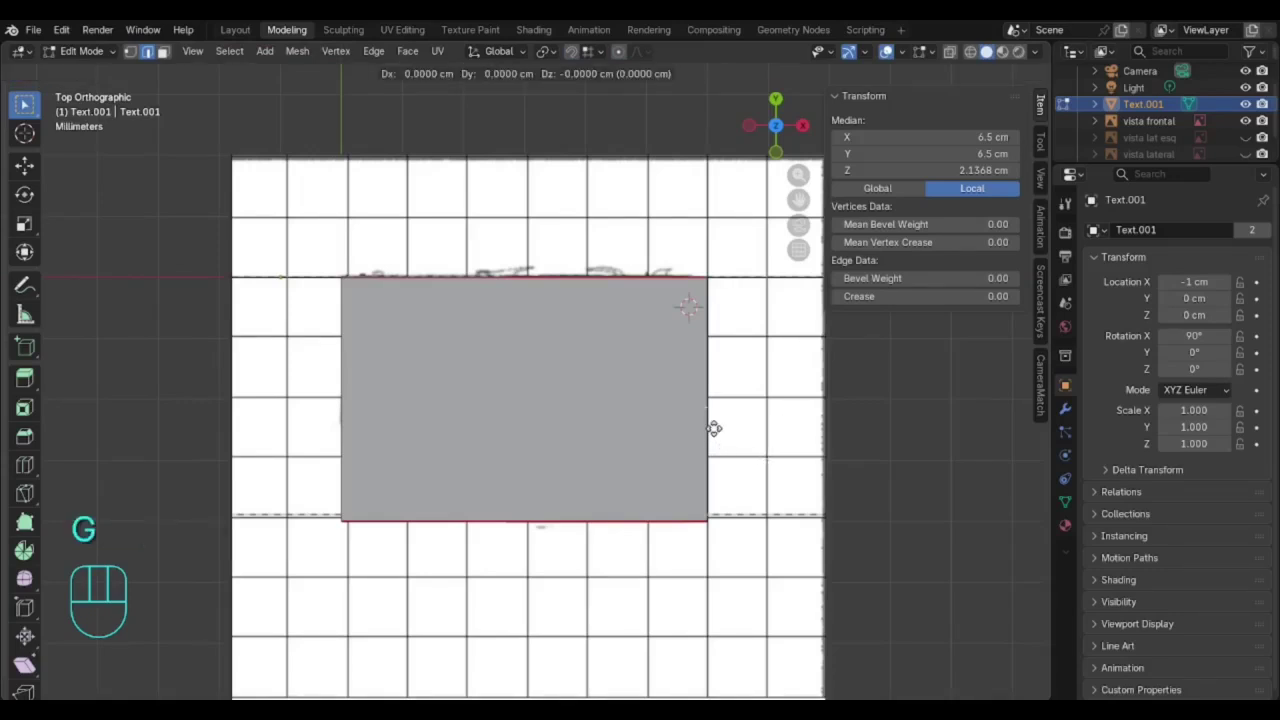
key(x)
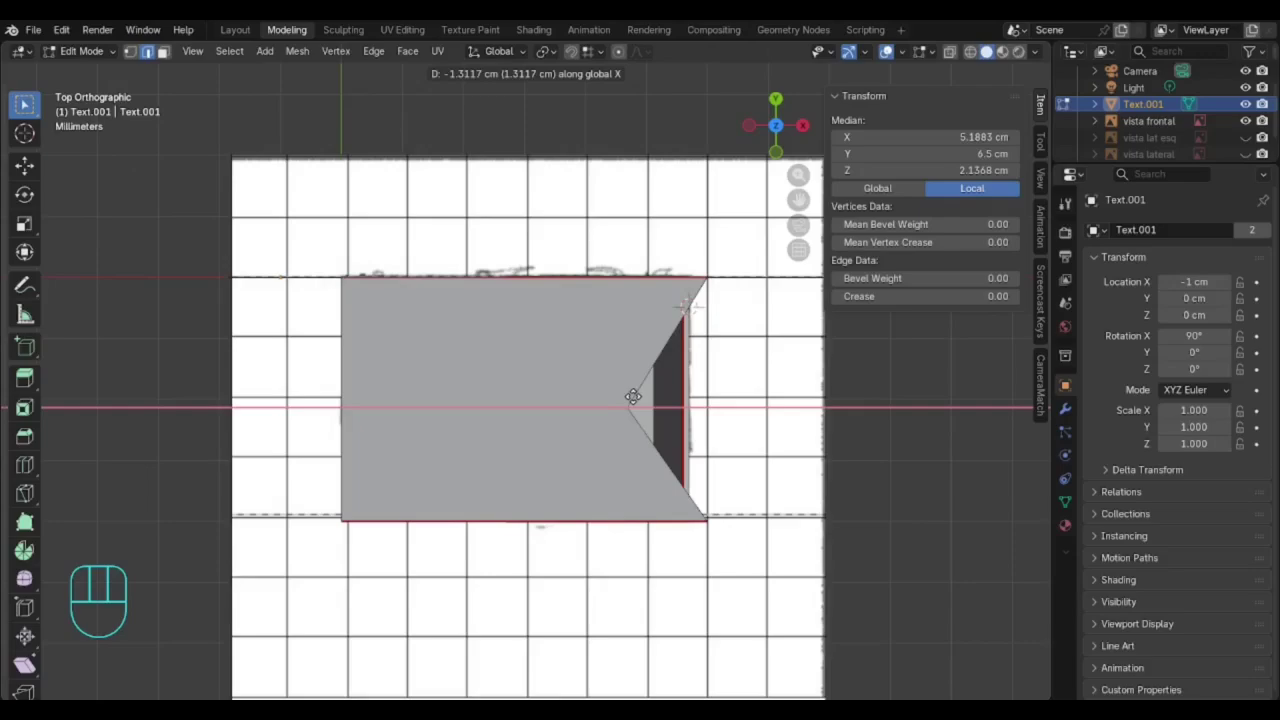
click(624, 397)
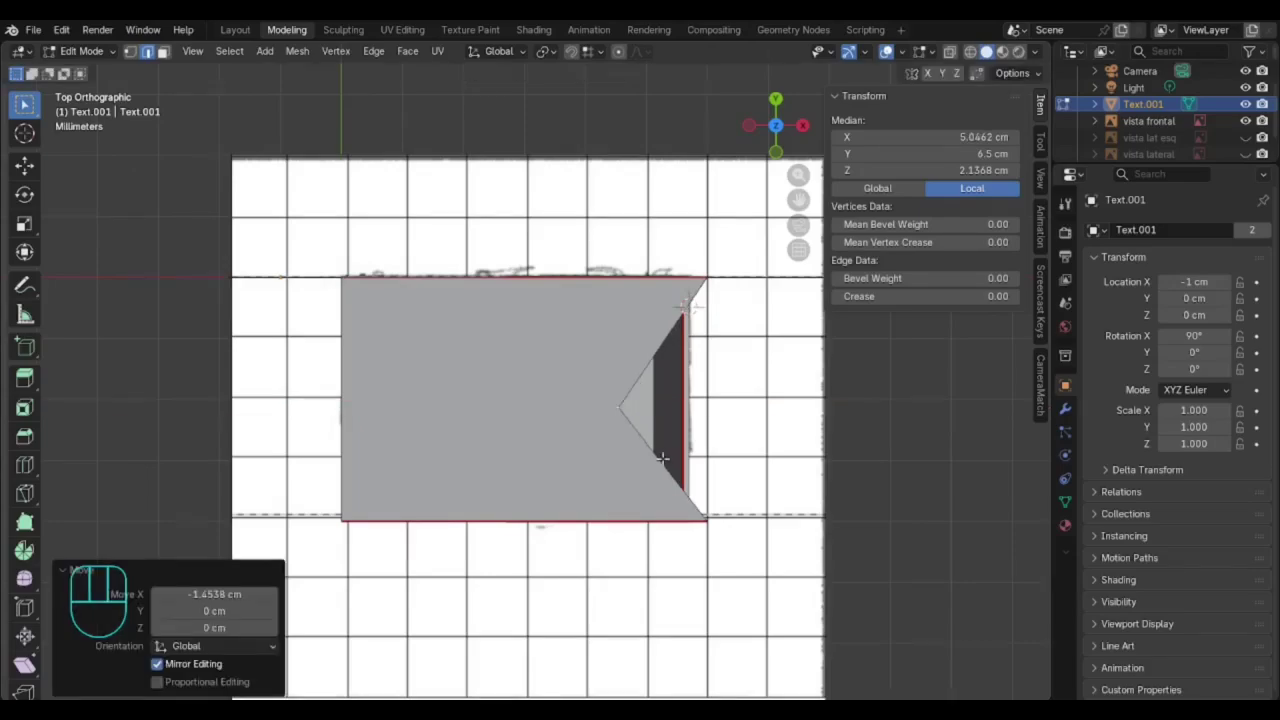
- Compare the top arm's notch with the top sketch in wireframe shading and try to move its inner edge along Z
middle_drag(662, 457, 592, 383)
middle_drag(564, 285, 638, 321)
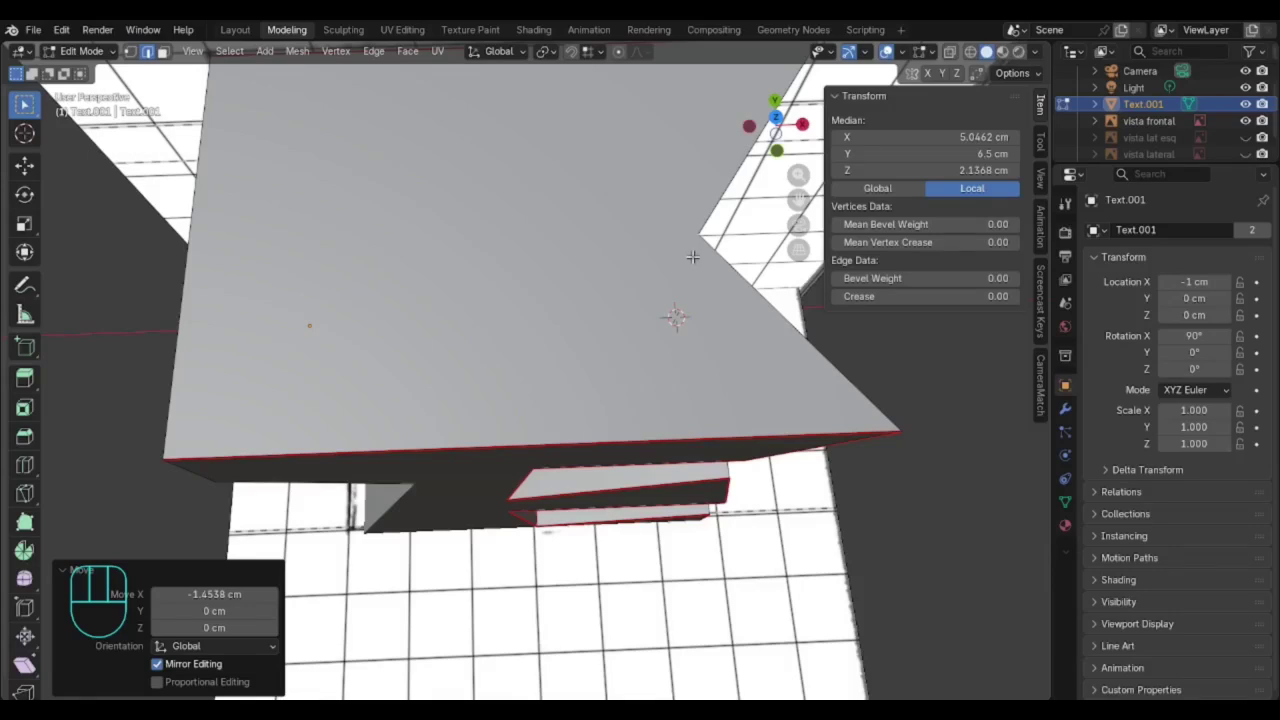
key(KP_7)
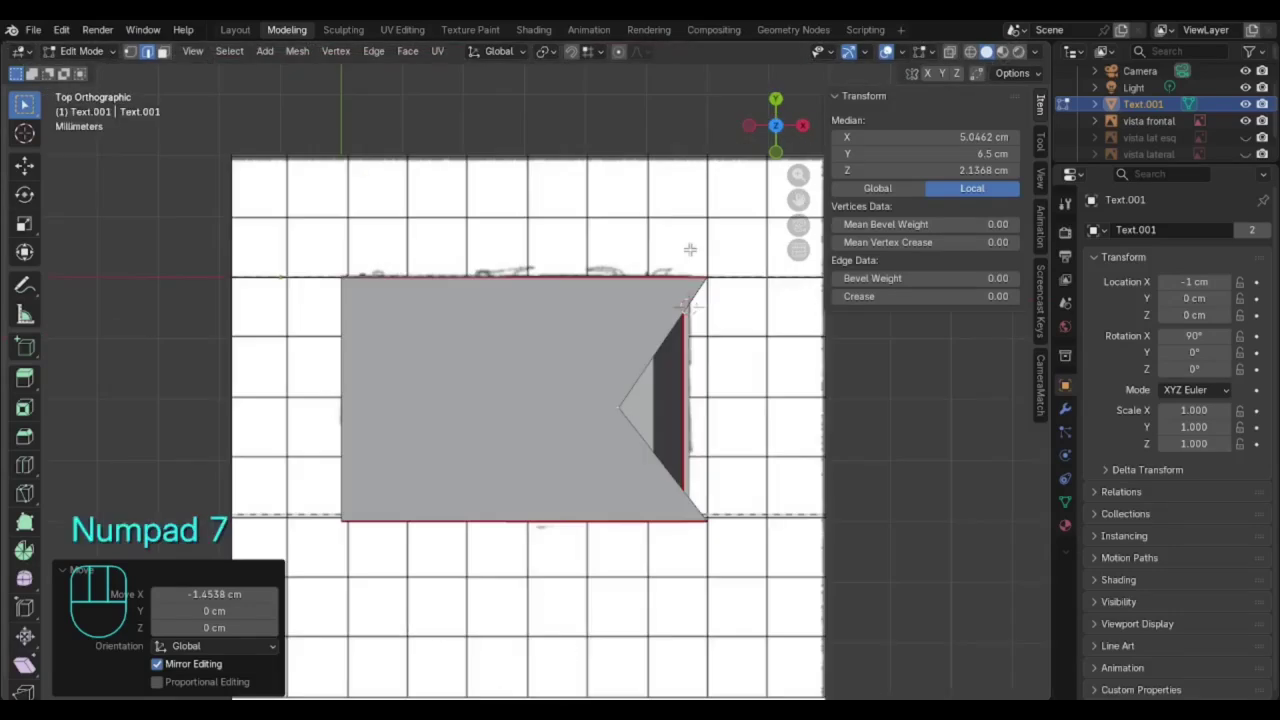
click(970, 53)
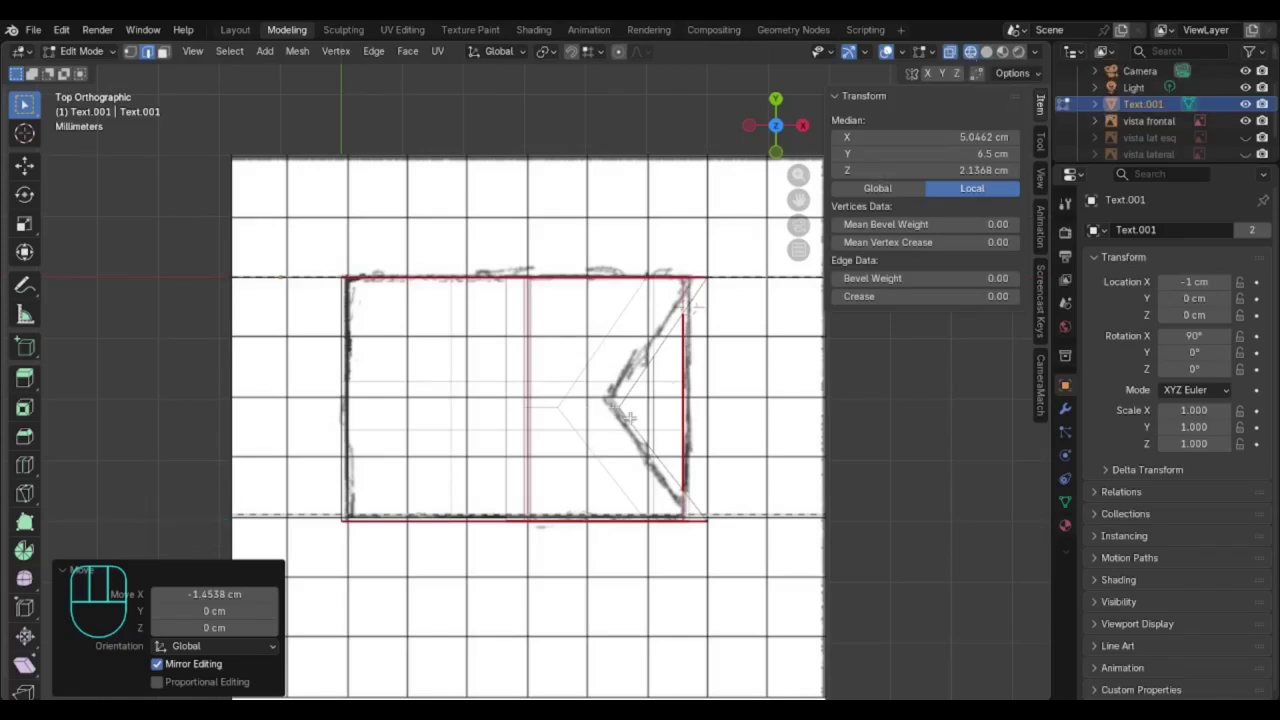
key(g)
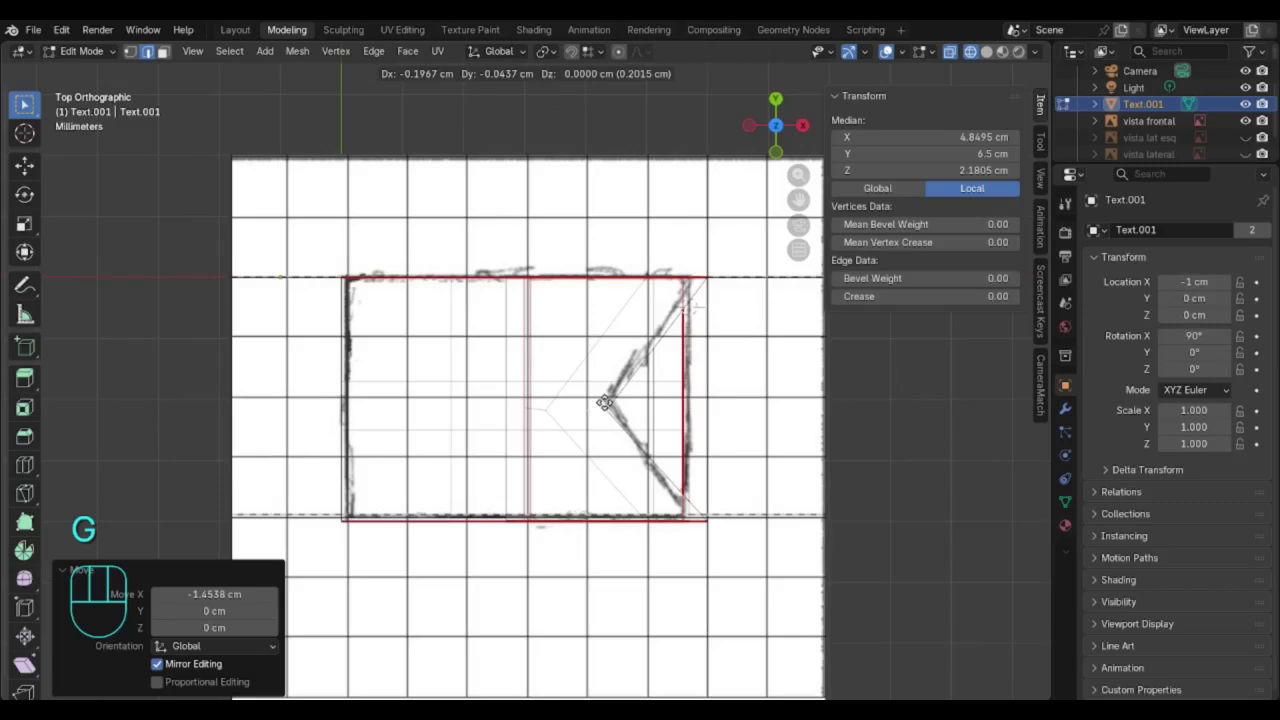
key(z)
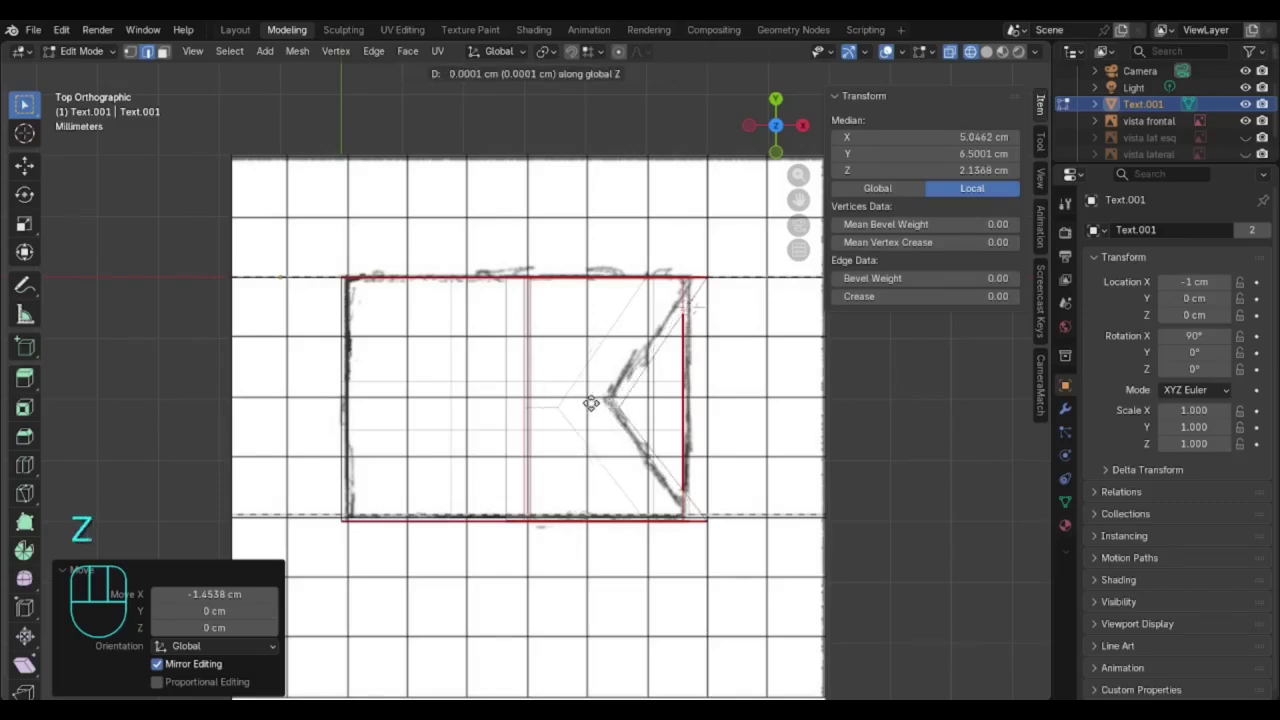
click(591, 403)
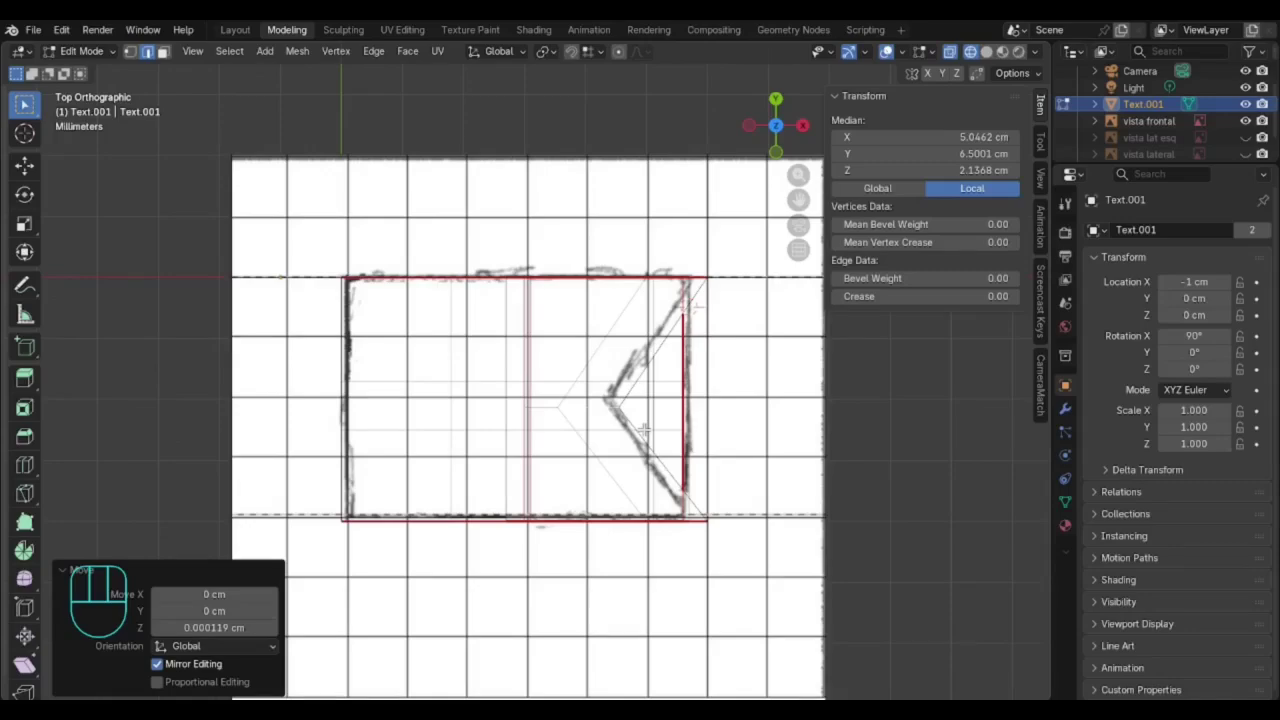
- Enable snapping and, from the right view, move the notch's inner edge about 0.137 cm along Y to centre it
middle_drag(760, 444, 565, 354)
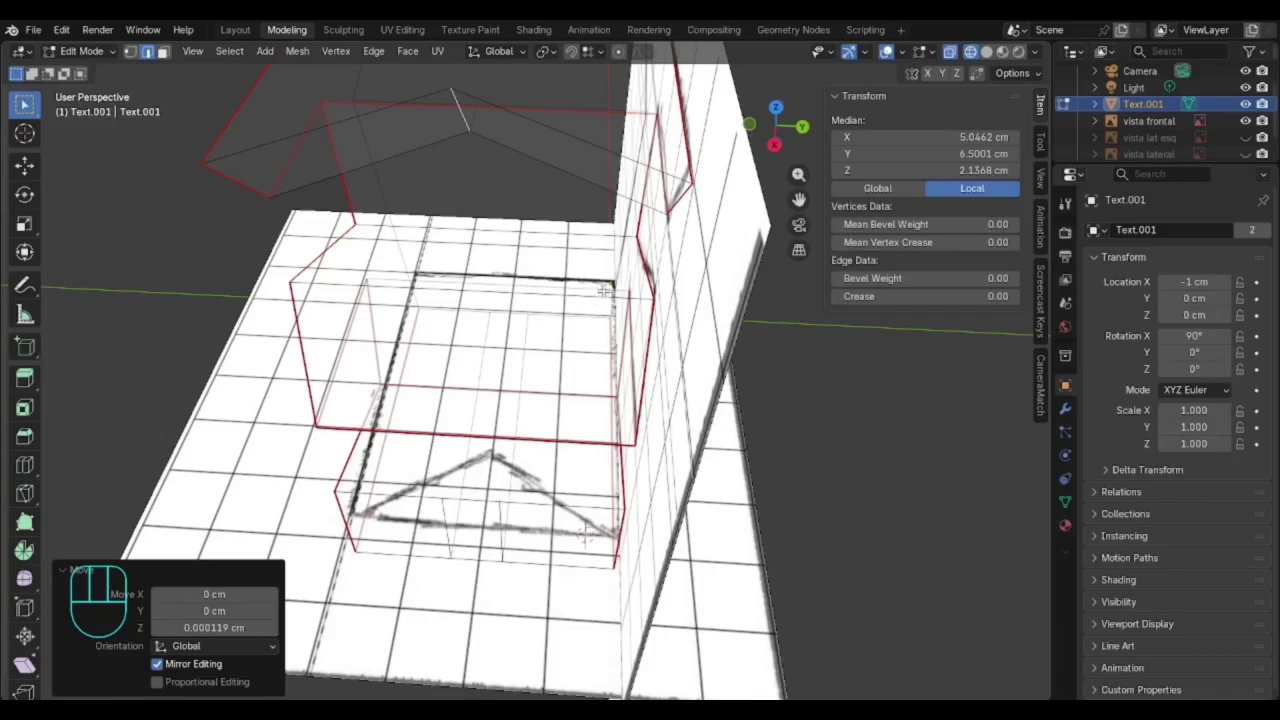
click(775, 147)
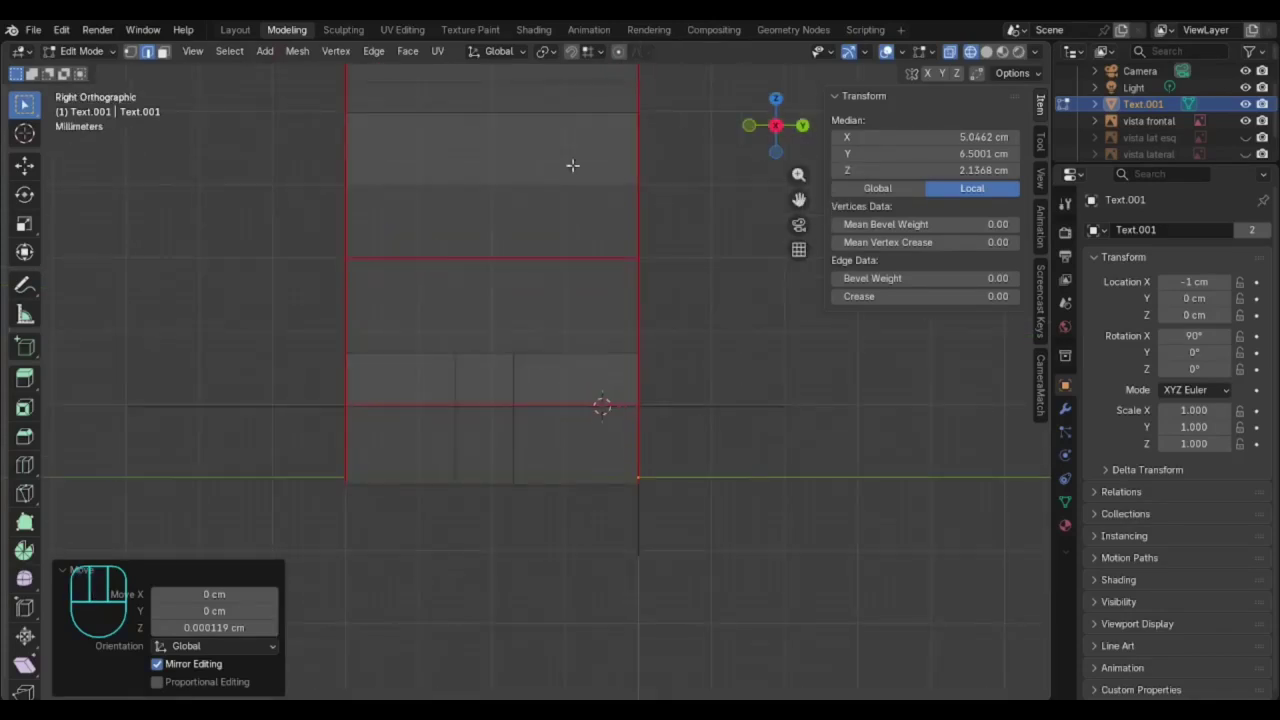
scroll(572, 165, down, 3)
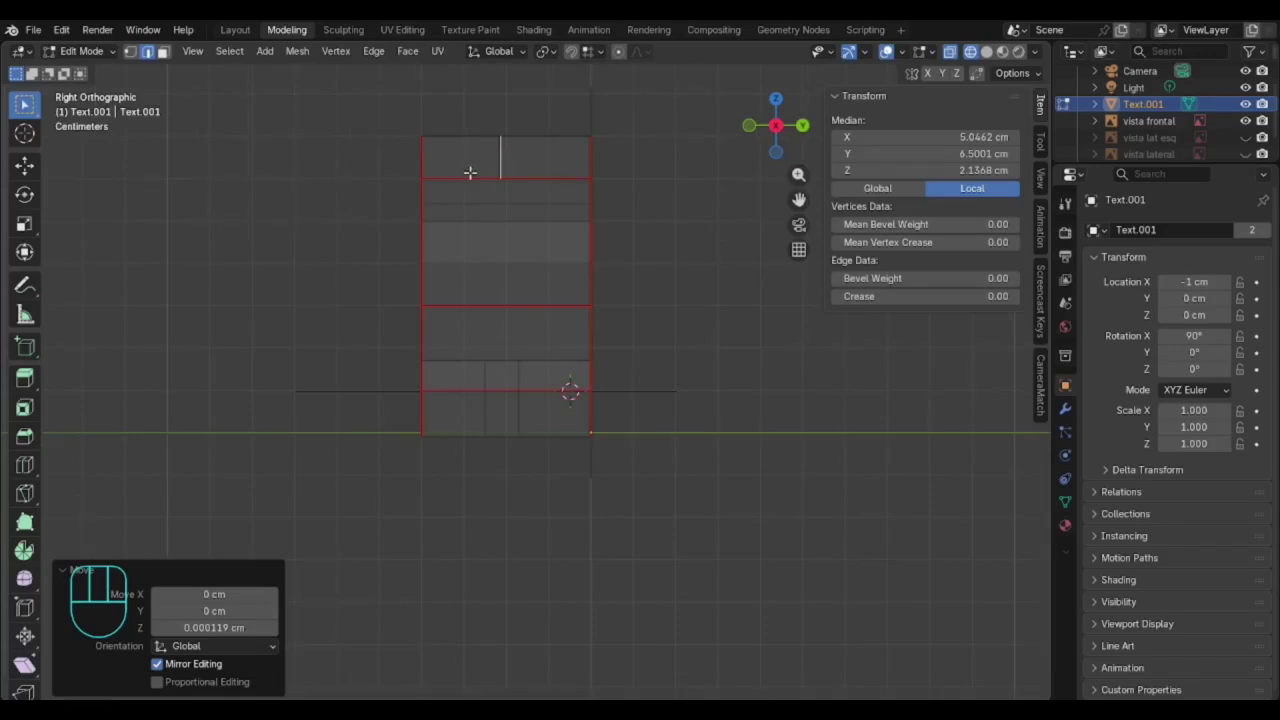
drag(798, 199, 834, 268)
drag(798, 175, 798, 175)
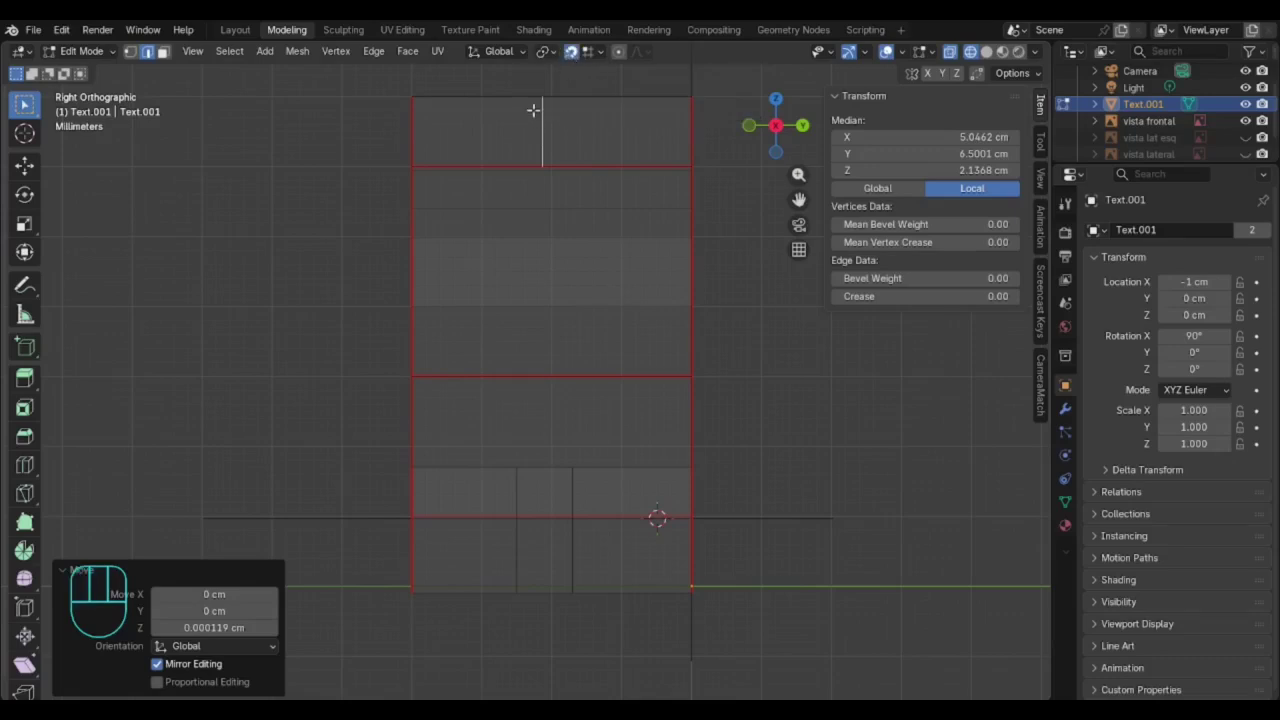
key(g)
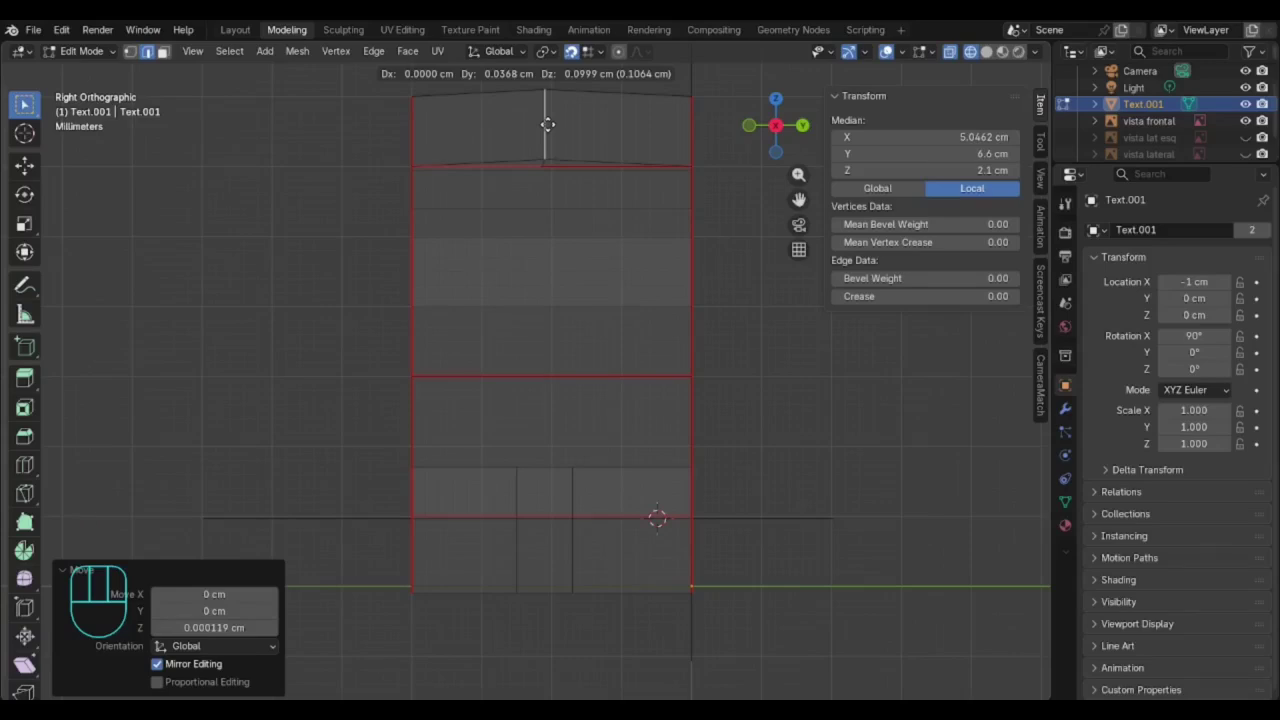
key(y)
click(553, 126)
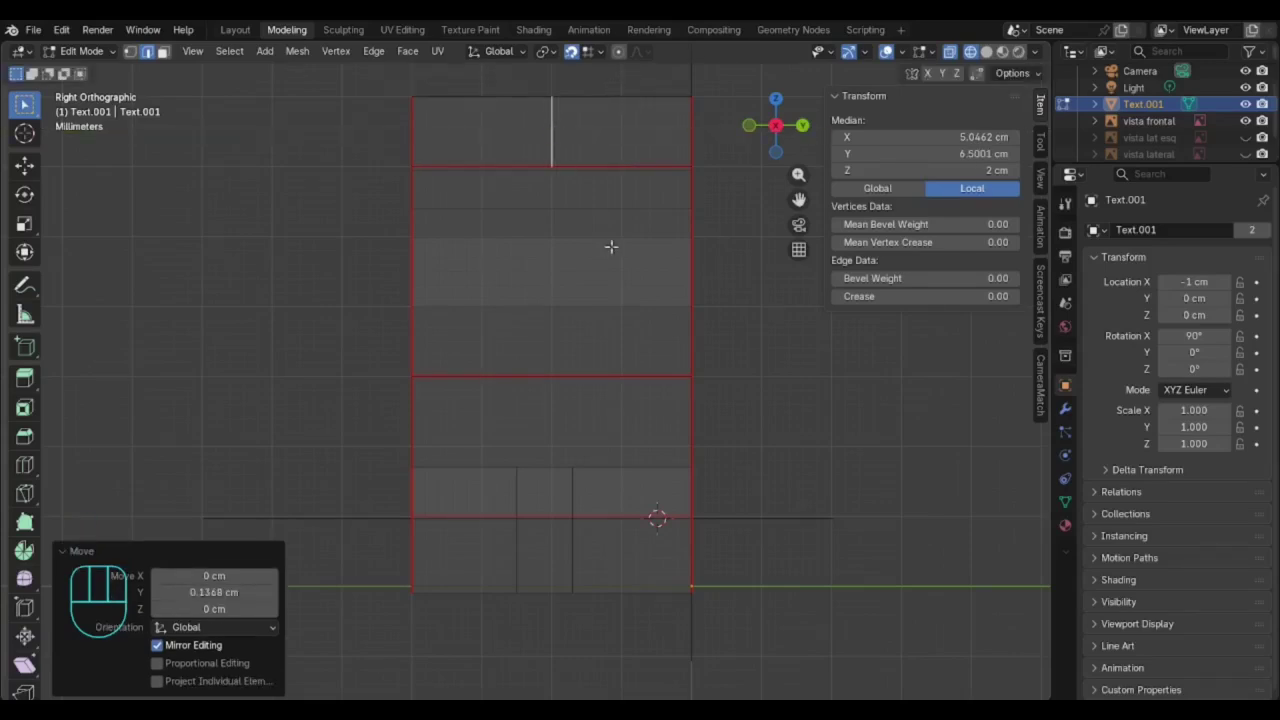
- Try to move the bottom arm's front vertical corner edge freely, and dissolve that edge instead
middle_drag(543, 180, 576, 600)
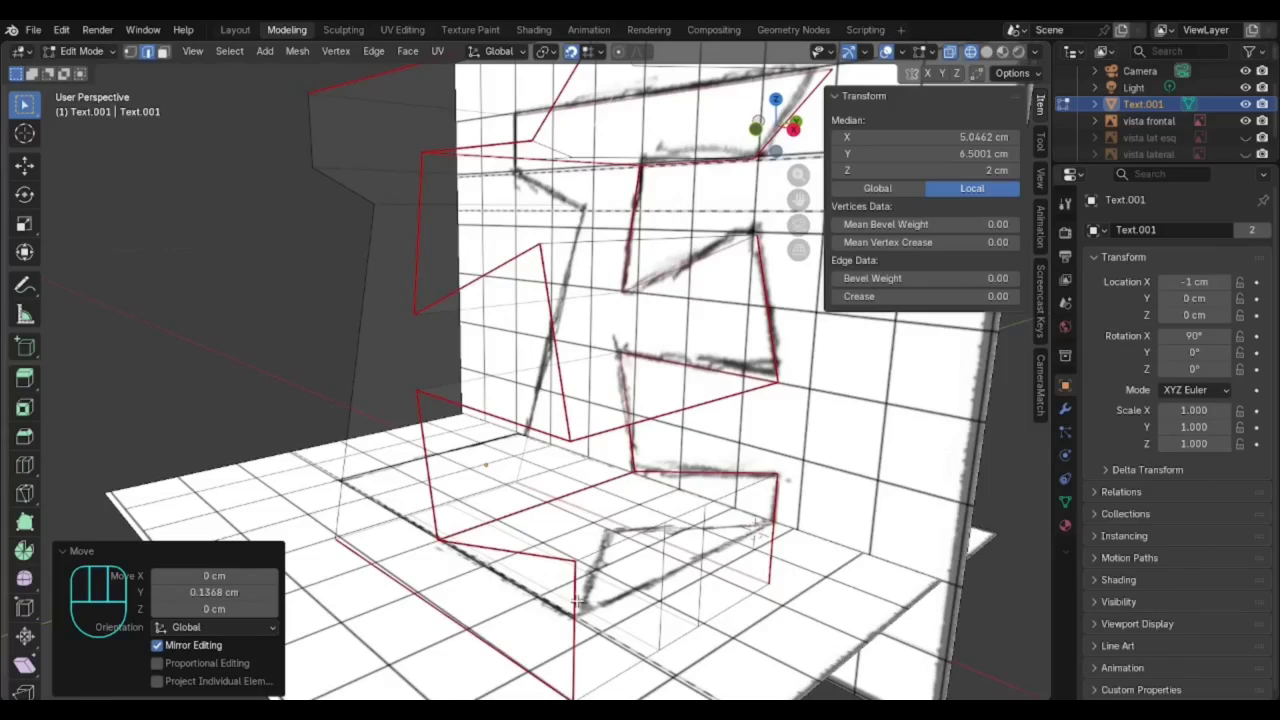
click(573, 589)
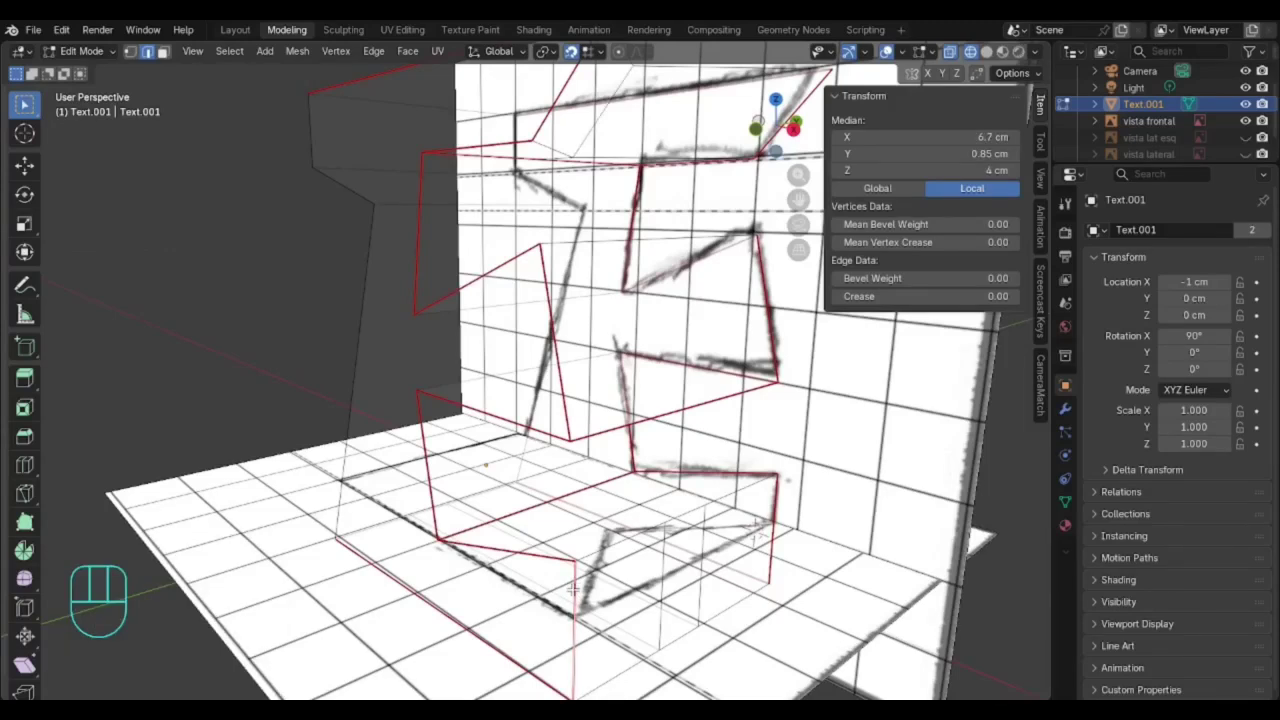
key(g)
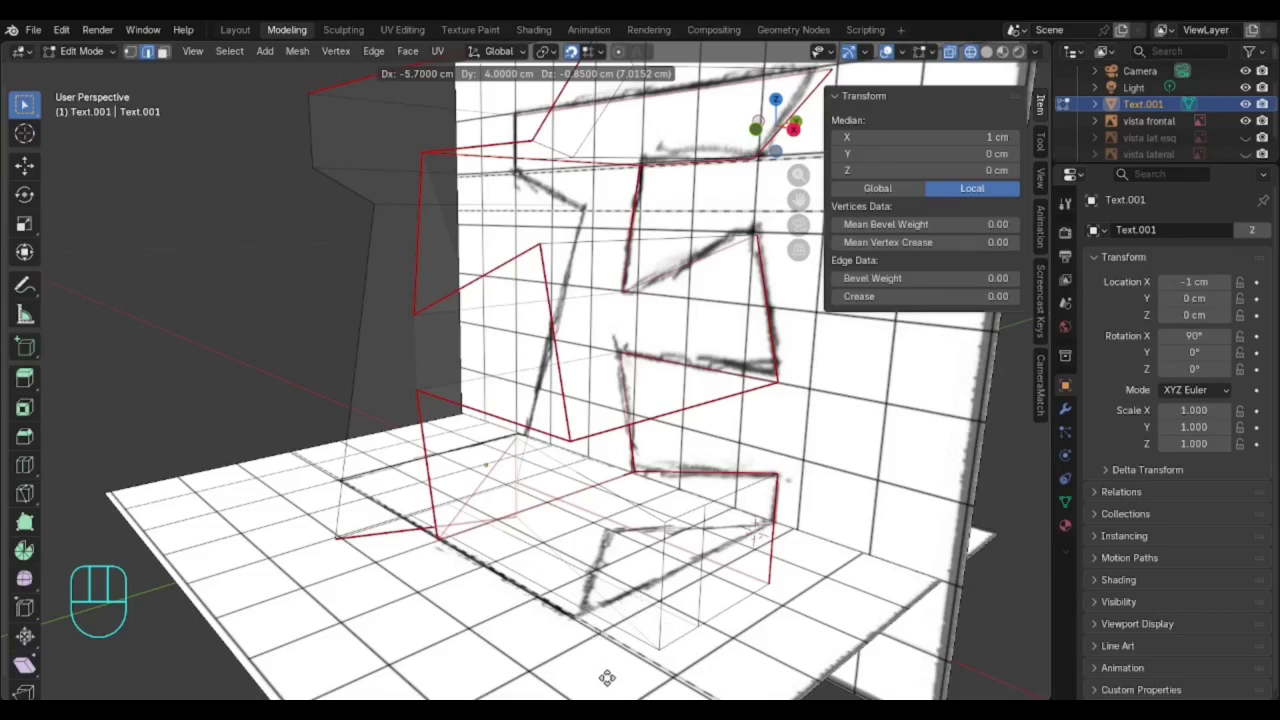
key(ctrl)
key(Escape)
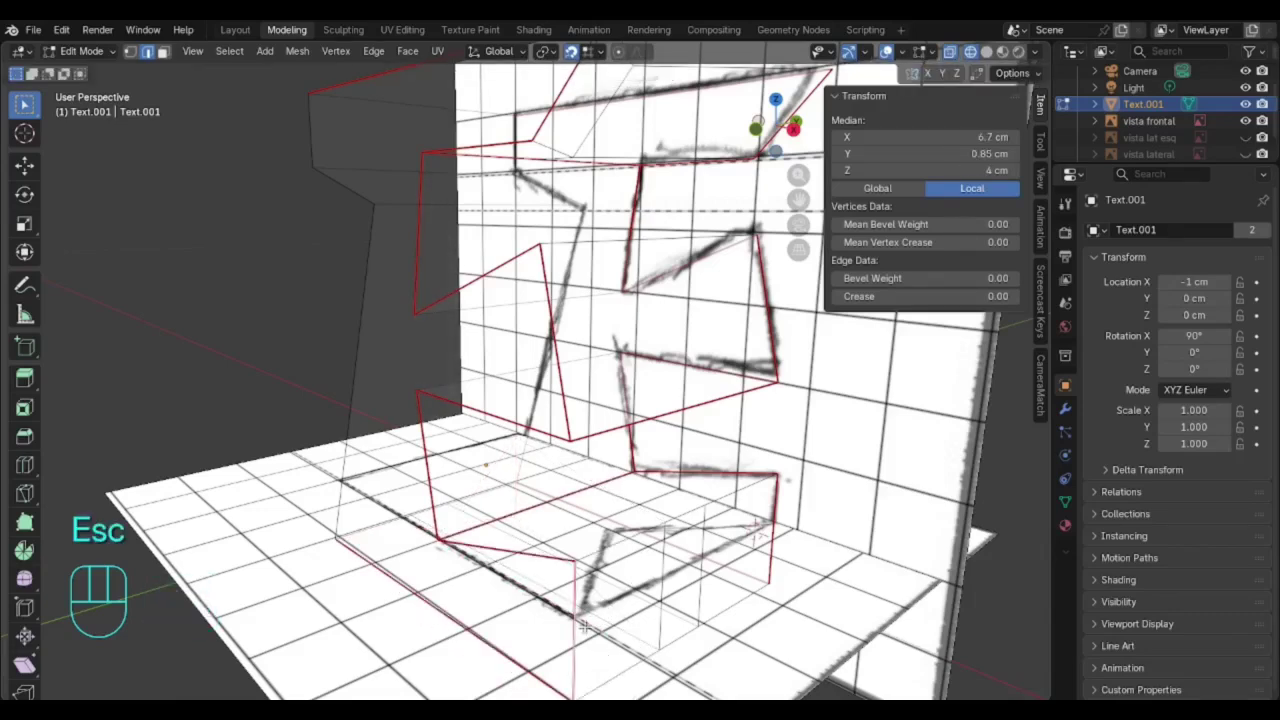
right_click(573, 620)
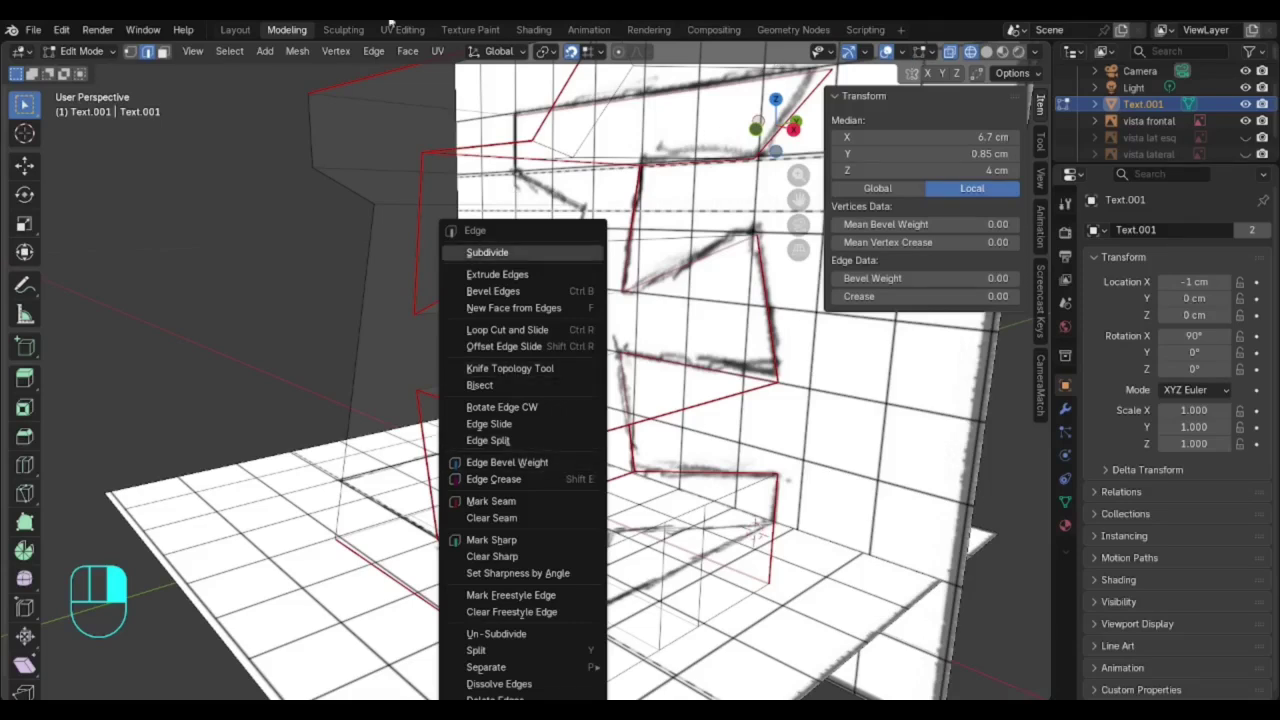
click(493, 684)
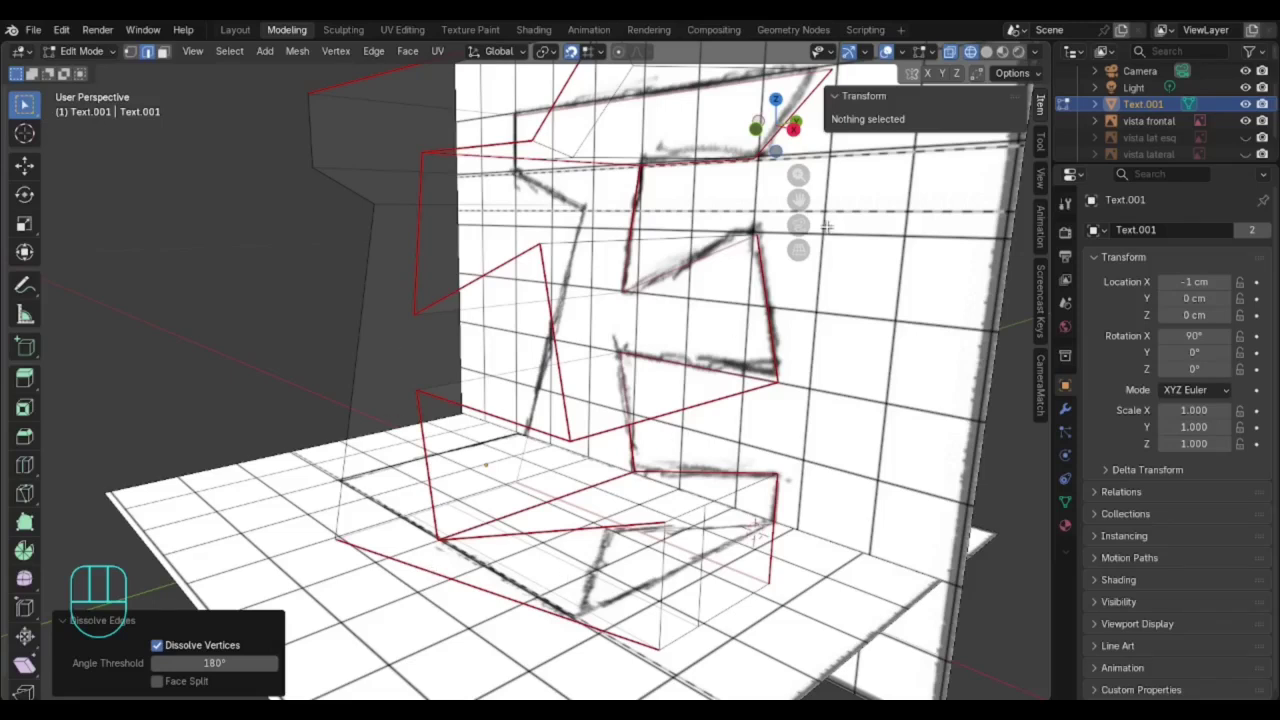
- Switch to solid shading with the vista frontal sketch hidden, and dissolve the bottom arm's back vertical corner edge
click(775, 506)
middle_drag(822, 506, 740, 505)
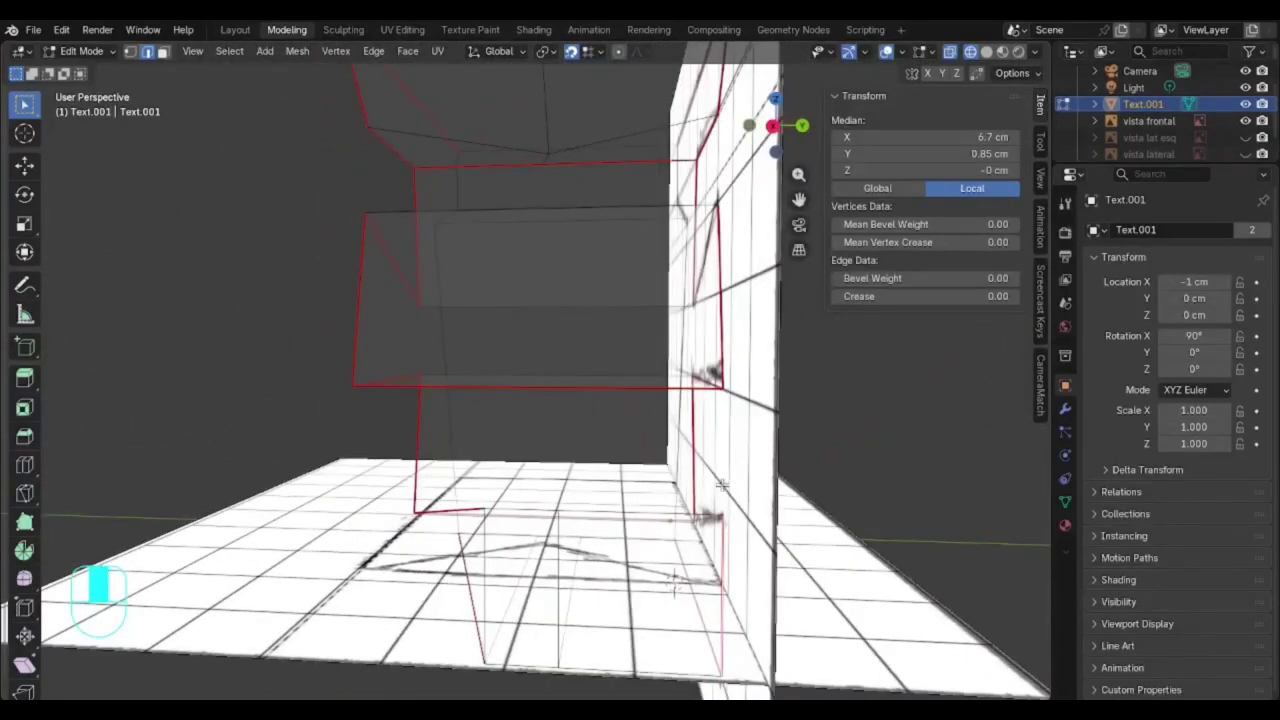
click(985, 51)
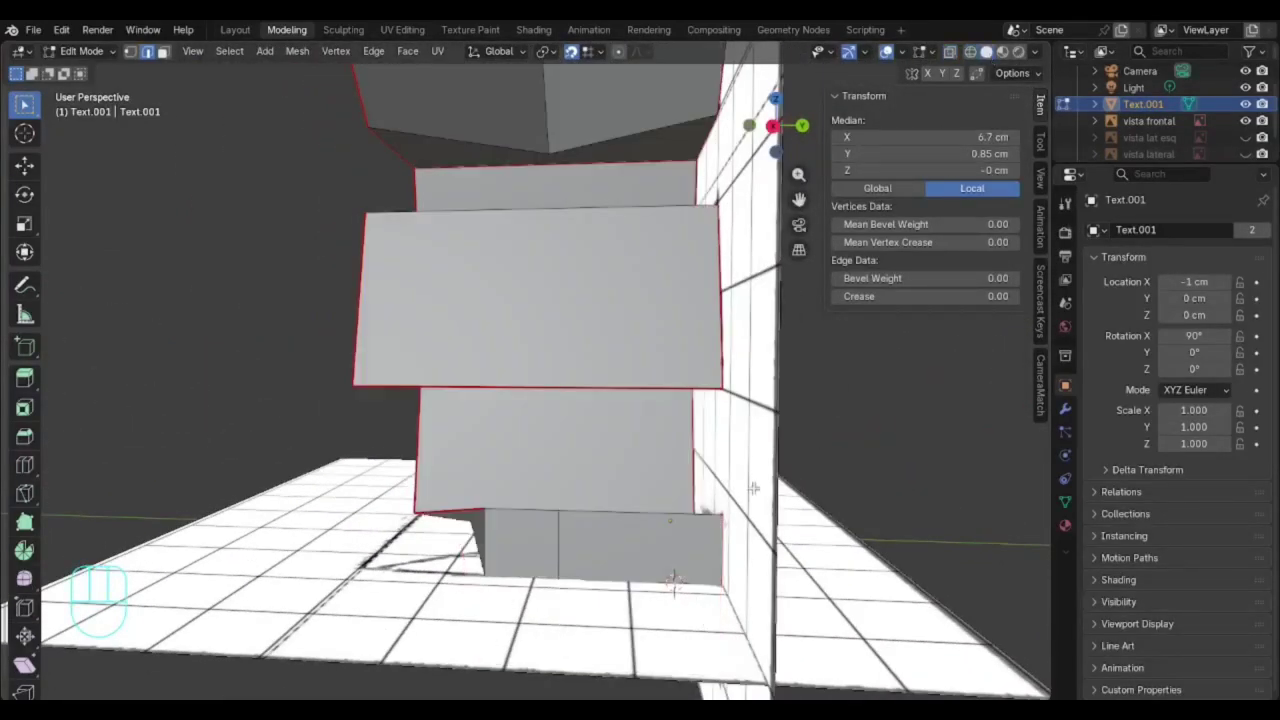
mouse_move(710, 521)
middle_down()
mouse_move(685, 519)
mouse_move(740, 521)
mouse_move(724, 521)
middle_up()
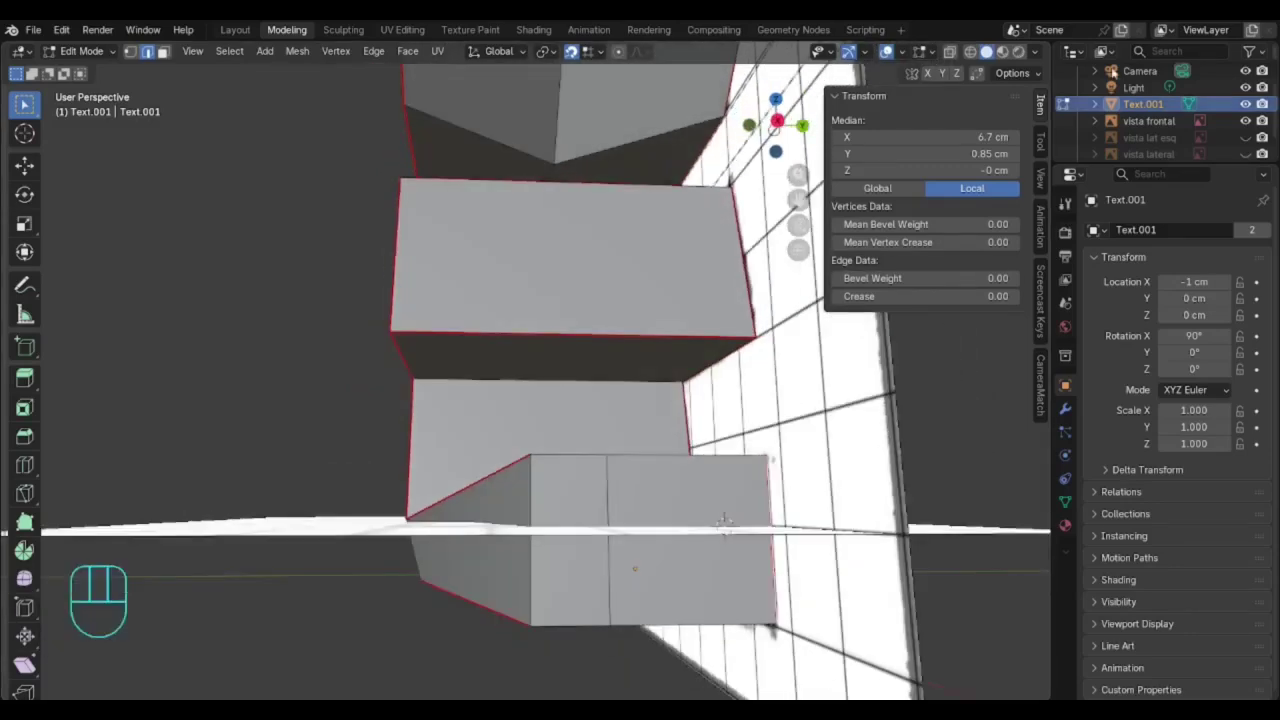
click(1245, 121)
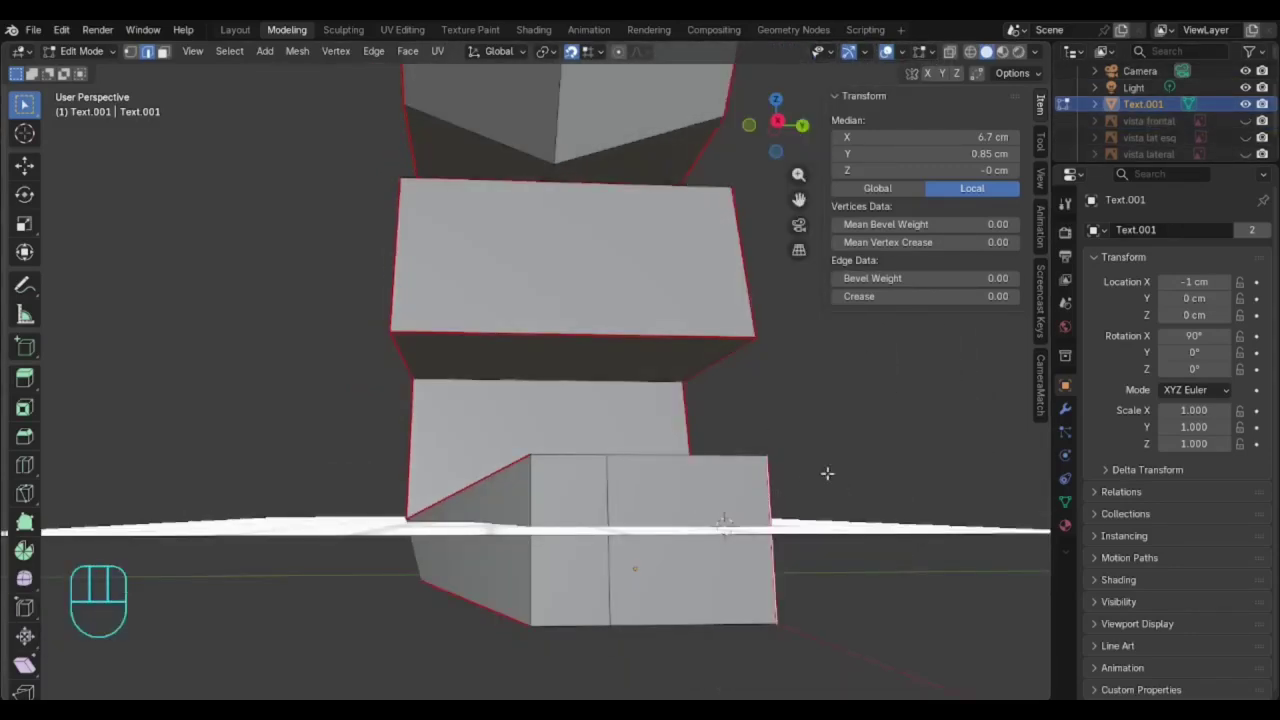
middle_drag(826, 471, 597, 533)
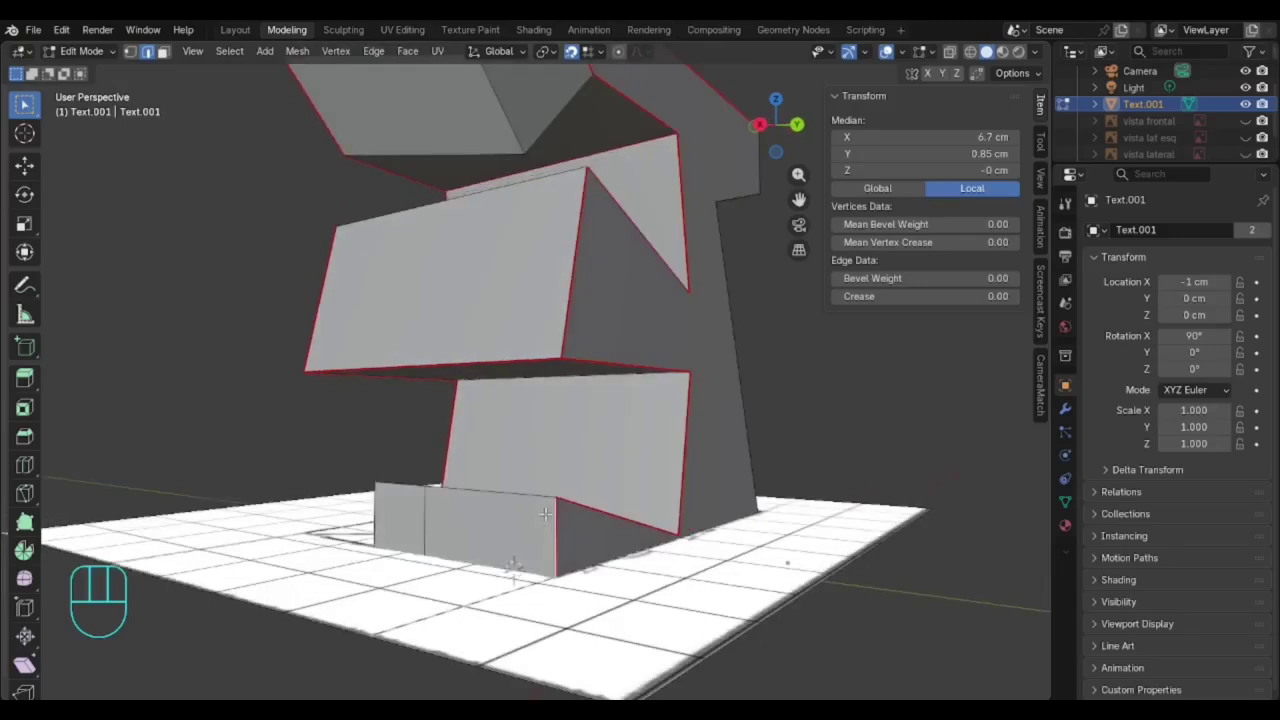
right_click(552, 513)
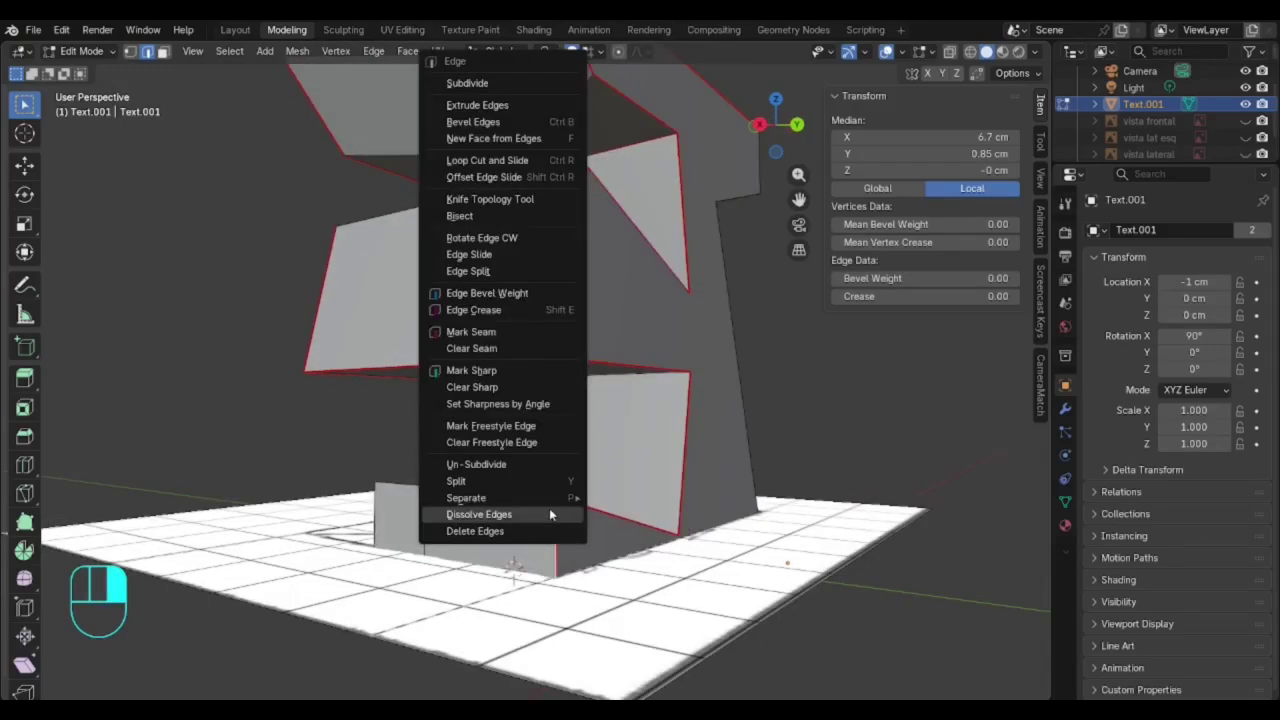
click(549, 513)
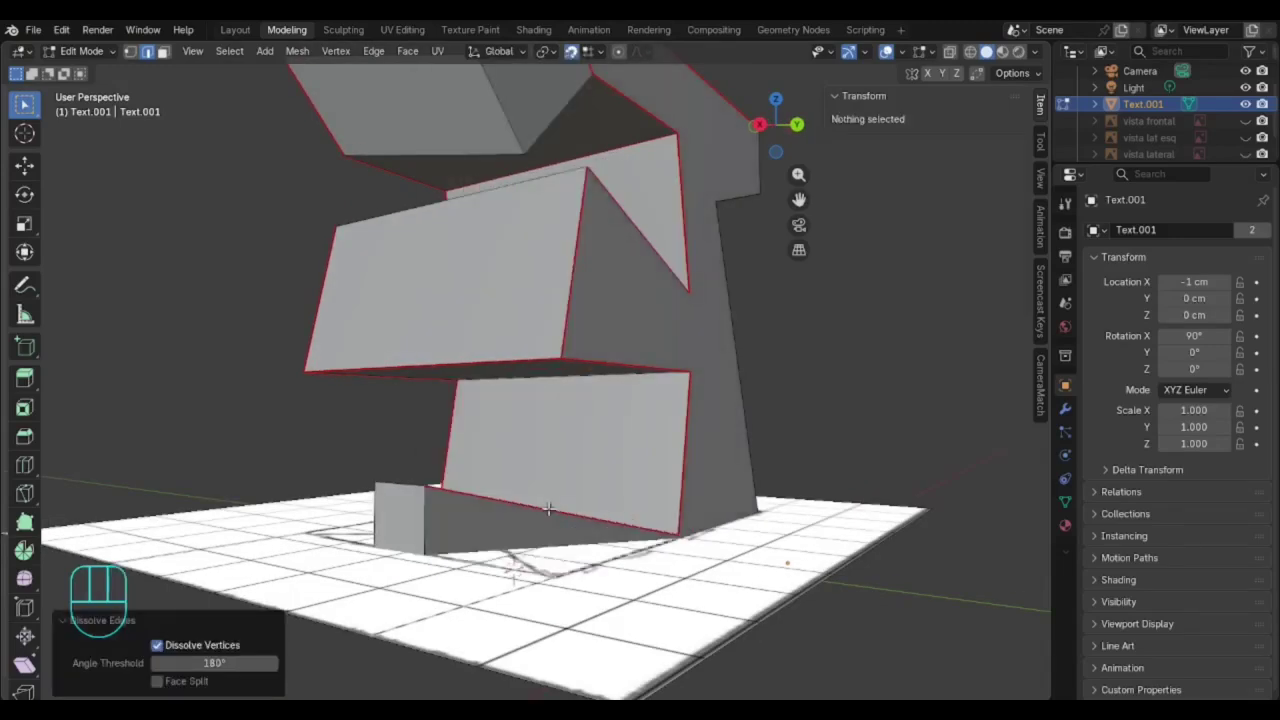
- Hide the vista superior reference sketch so only the letter mesh remains visible
middle_drag(549, 513, 684, 474)
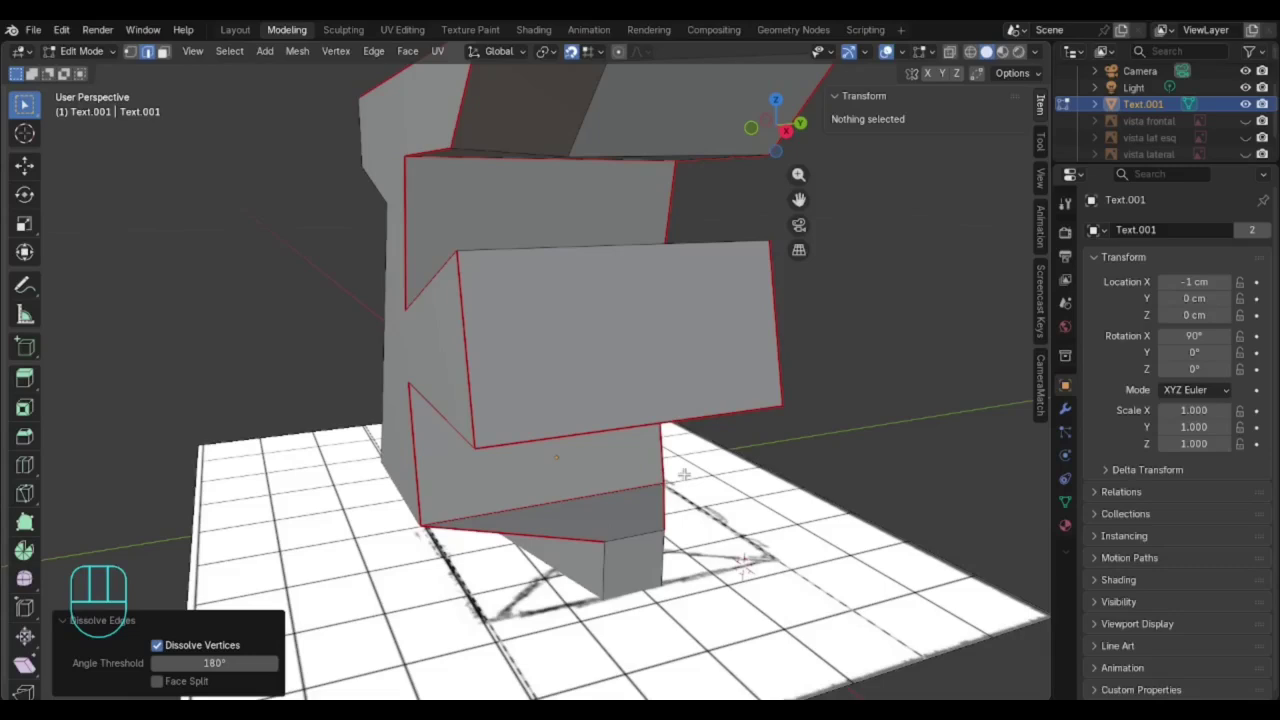
scroll(1215, 148, down, 1)
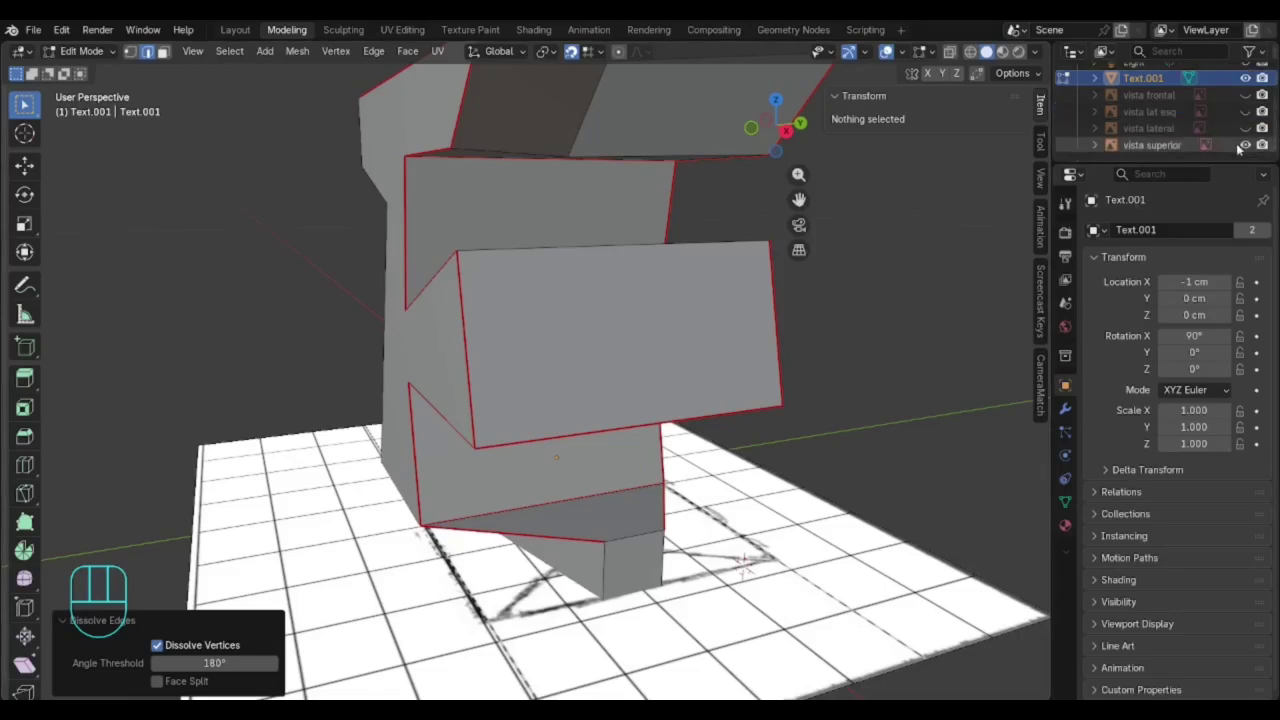
click(1244, 146)
- Examine the letter from the front, the end faces of its arms and above to check the shaped arm ends
middle_drag(471, 577, 435, 519)
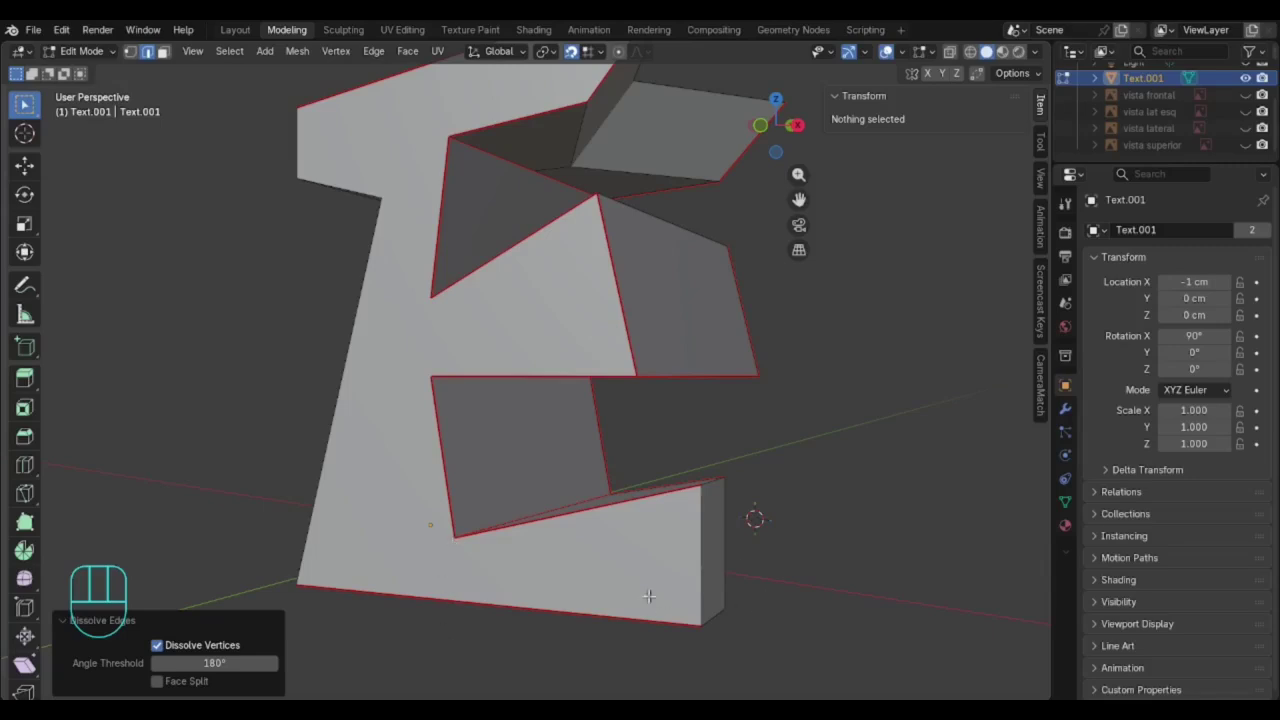
middle_drag(596, 530, 720, 610)
middle_drag(736, 522, 564, 561)
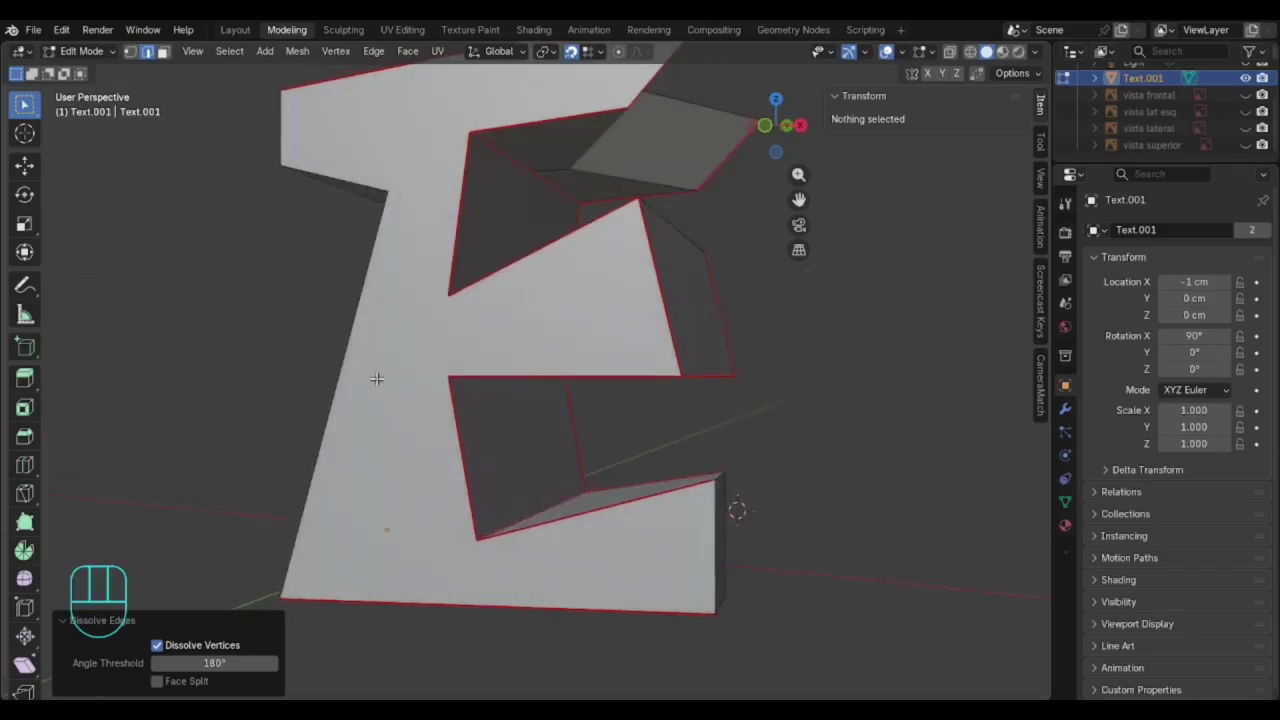
scroll(722, 513, down, 2)
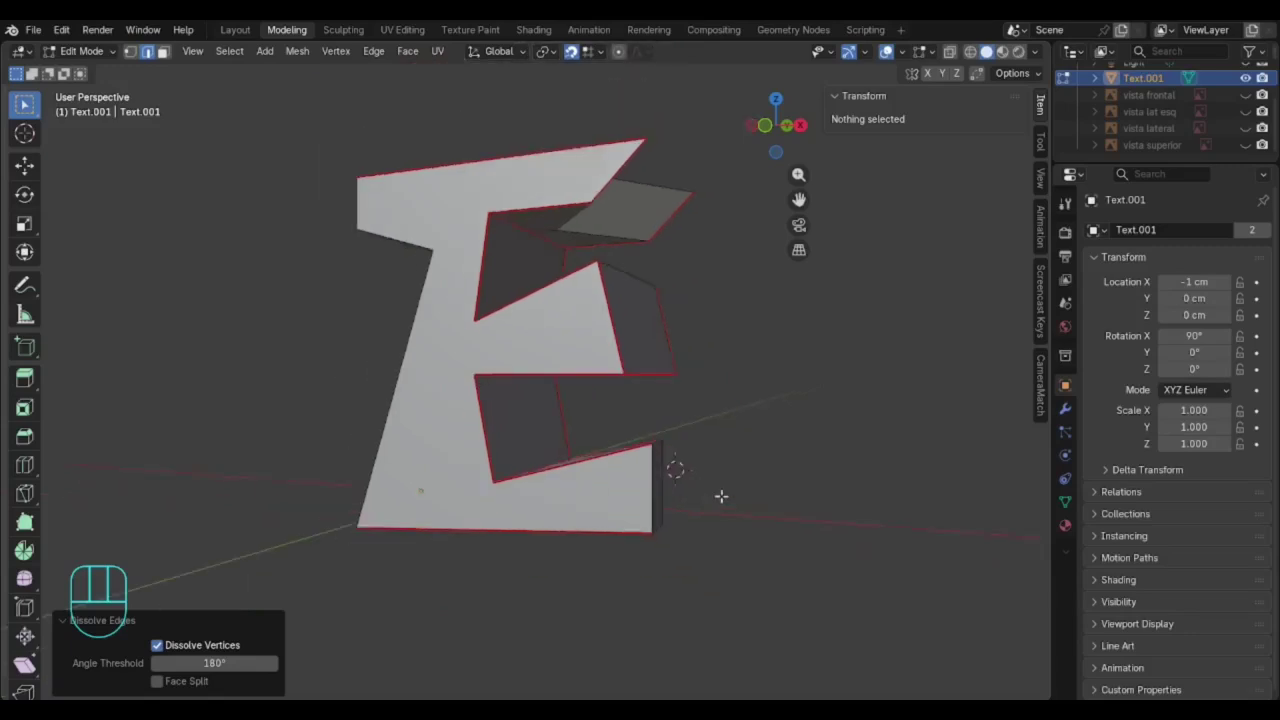
middle_drag(720, 494, 450, 478)
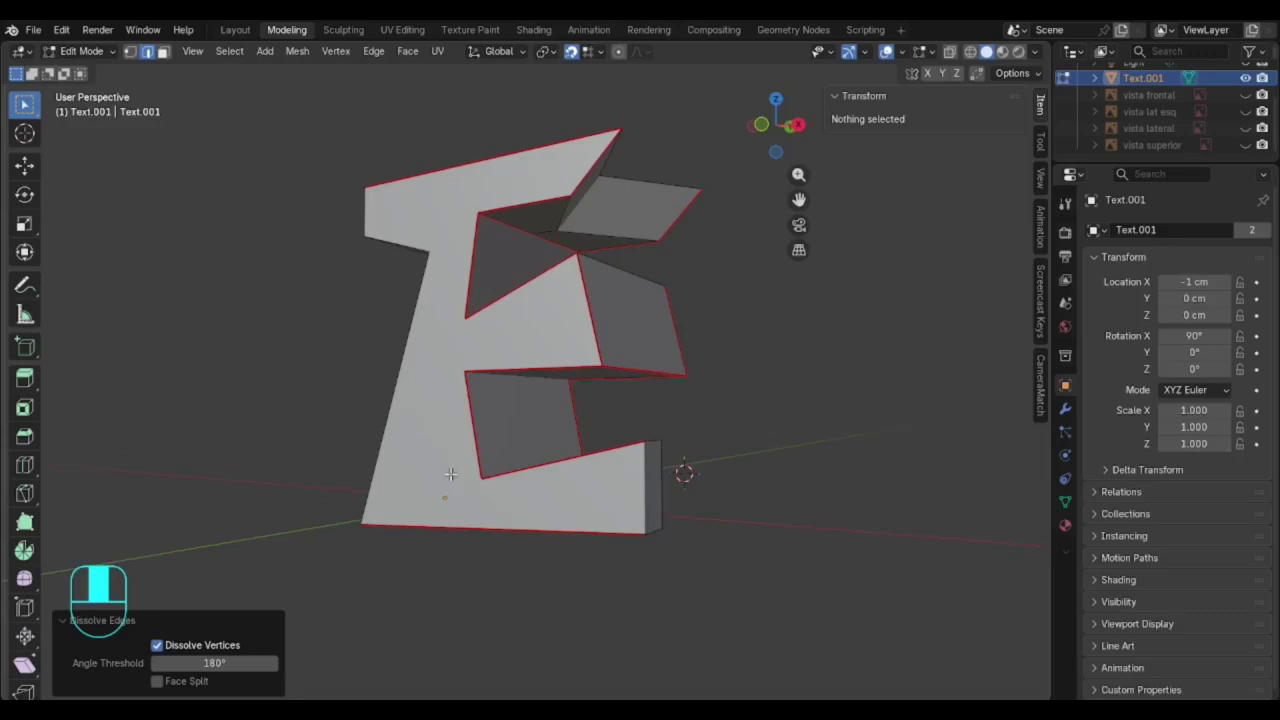
middle_drag(605, 263, 486, 200)
scroll(560, 260, up, 2)
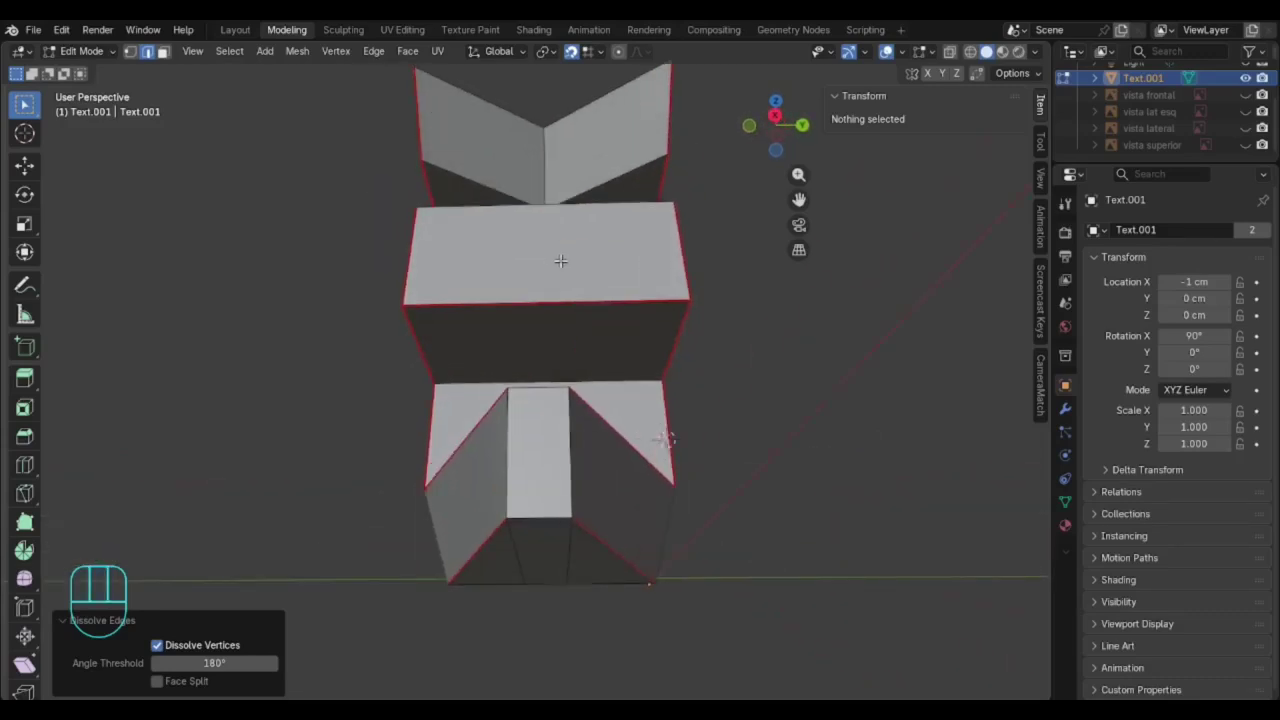
middle_drag(560, 260, 610, 385)
middle_drag(714, 360, 737, 356)
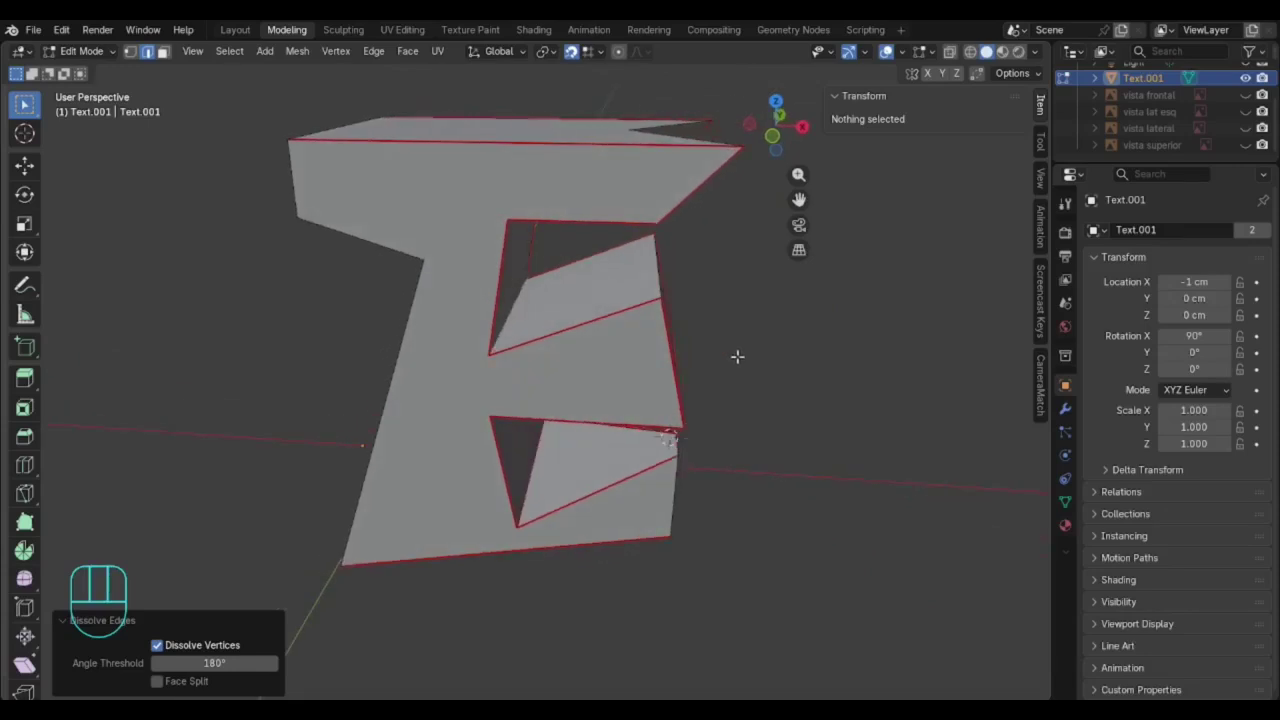
- Select the letter's front face in face mode and check its outline and base line from the front view
click(164, 51)
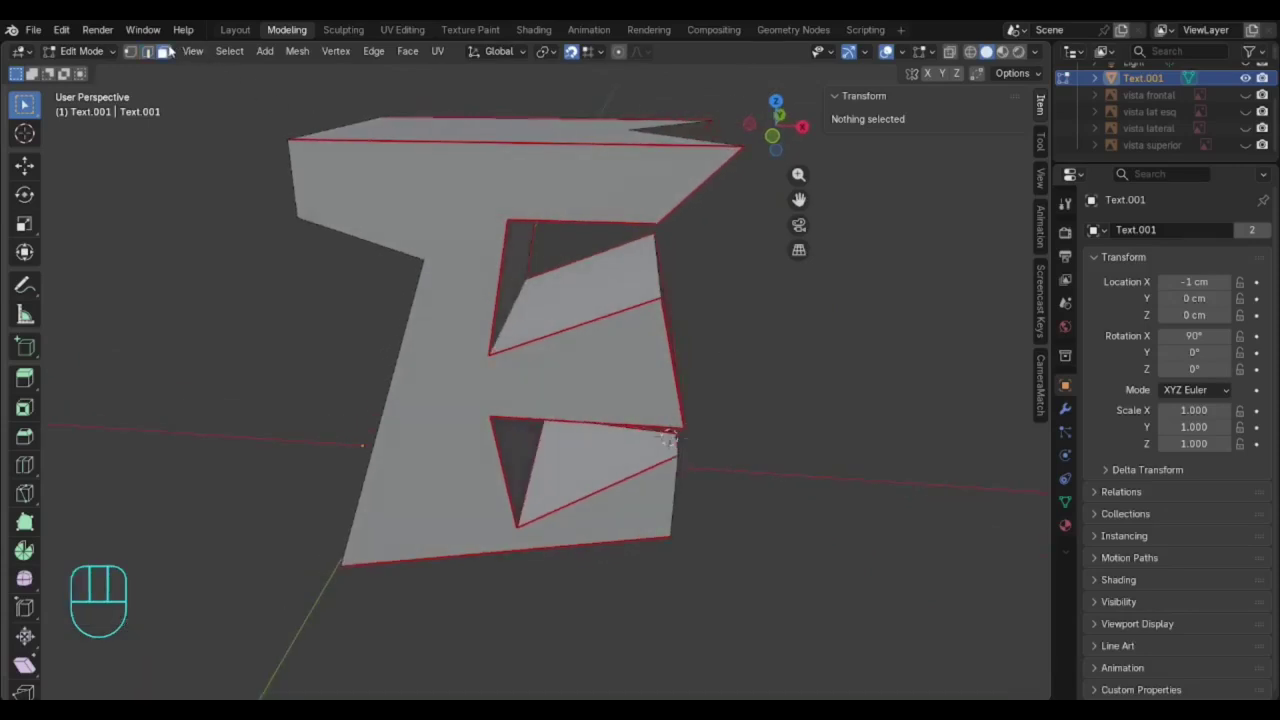
click(340, 155)
middle_drag(432, 262, 559, 267)
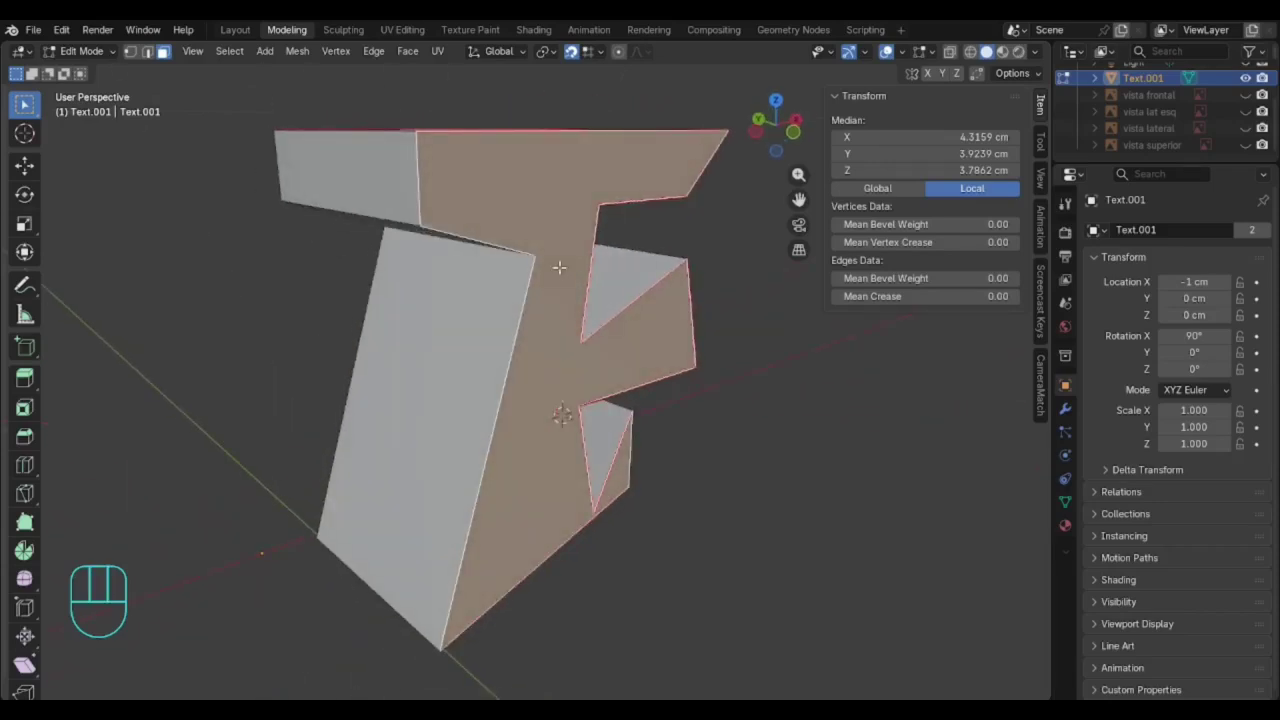
key(KP_1)
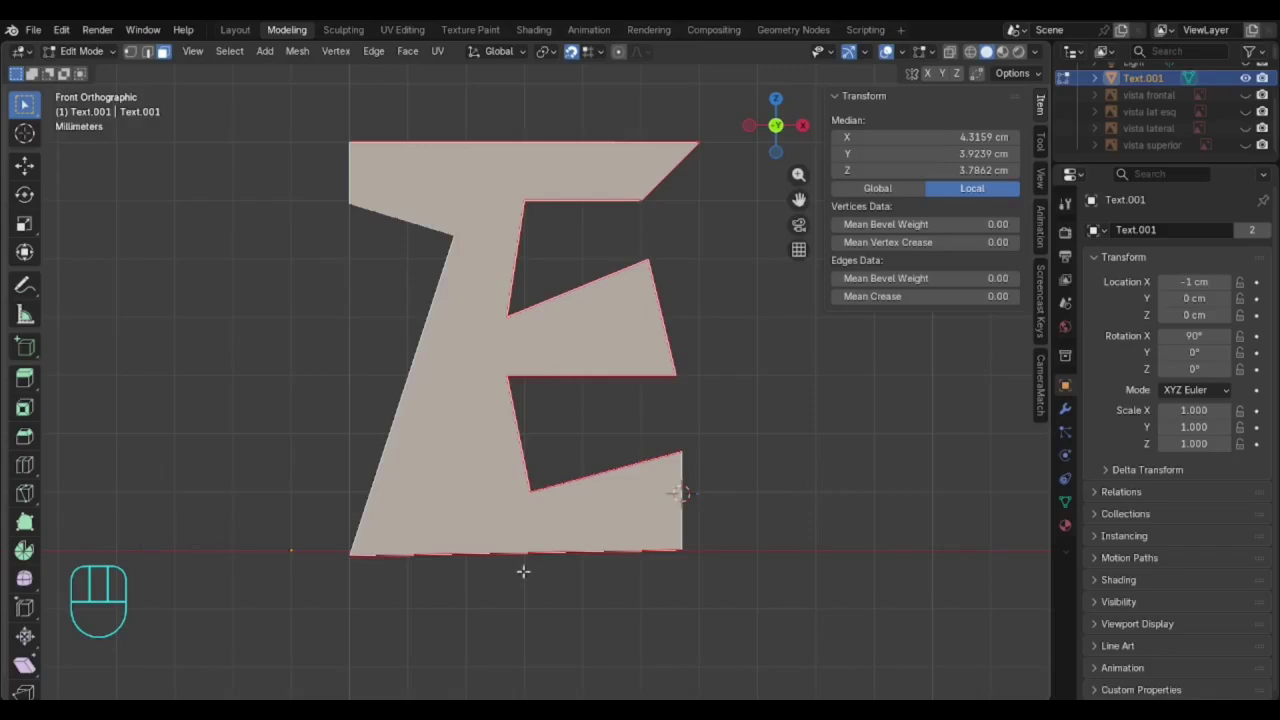
middle_drag(523, 571, 527, 537)
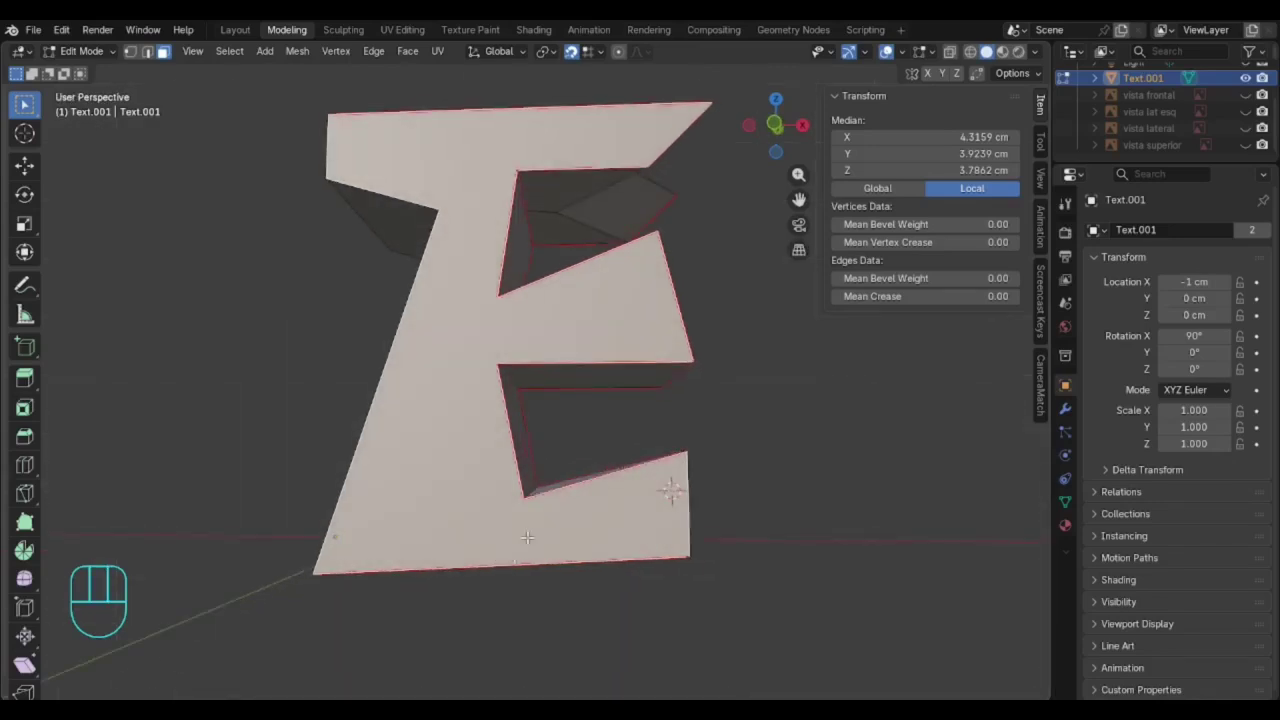
key(KP_1)
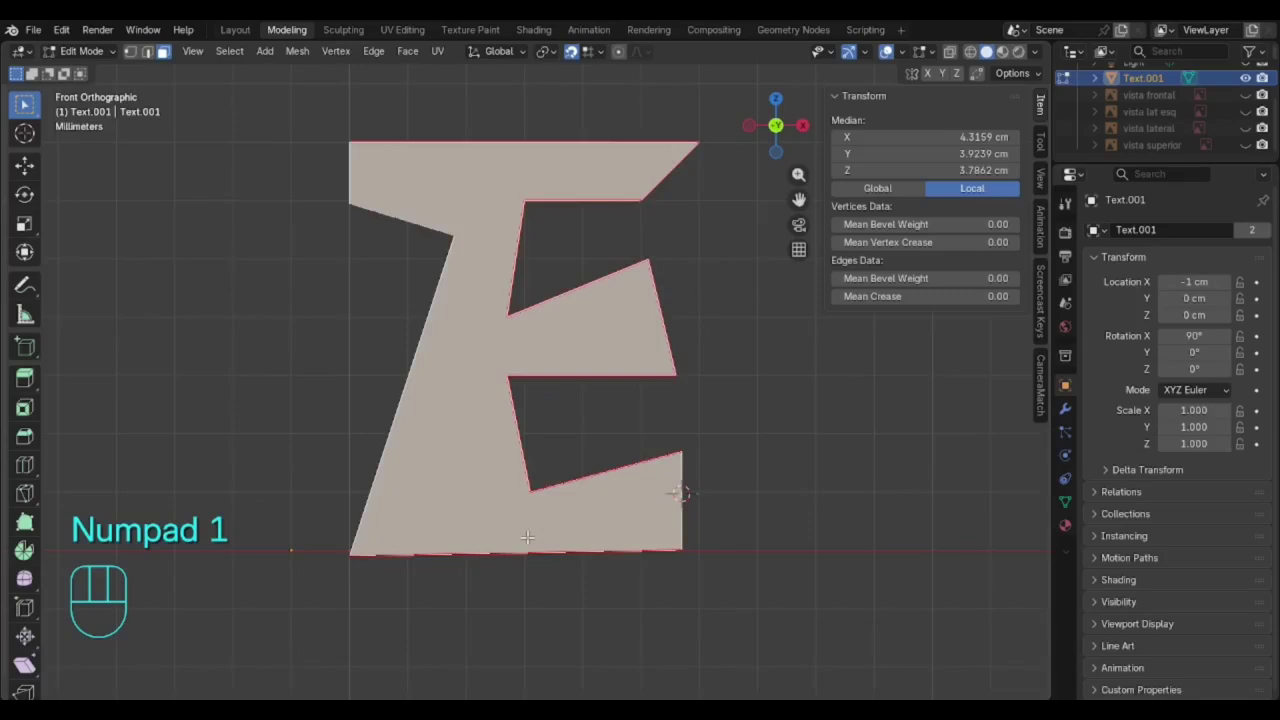
- Level the letter's bottom edge with the X axis and check the result from the front view
click(680, 555)
middle_drag(358, 550, 372, 582)
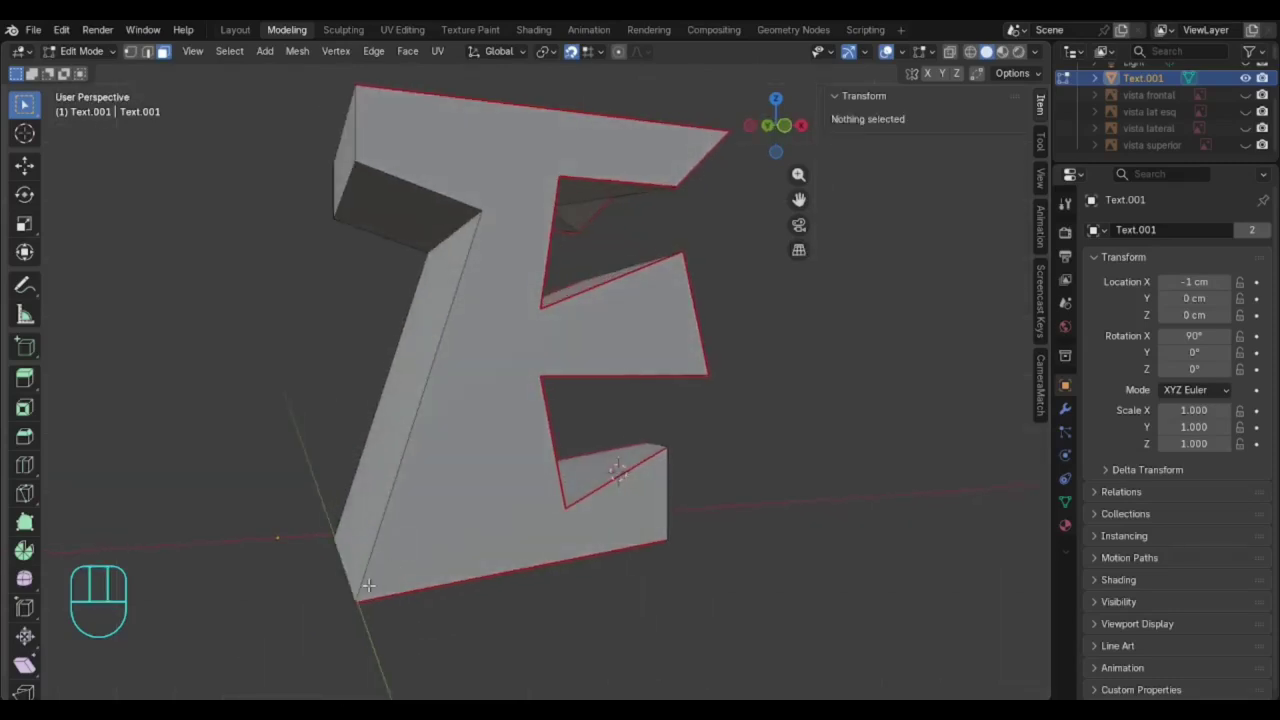
click(146, 52)
key(KP_7)
key(KP_1)
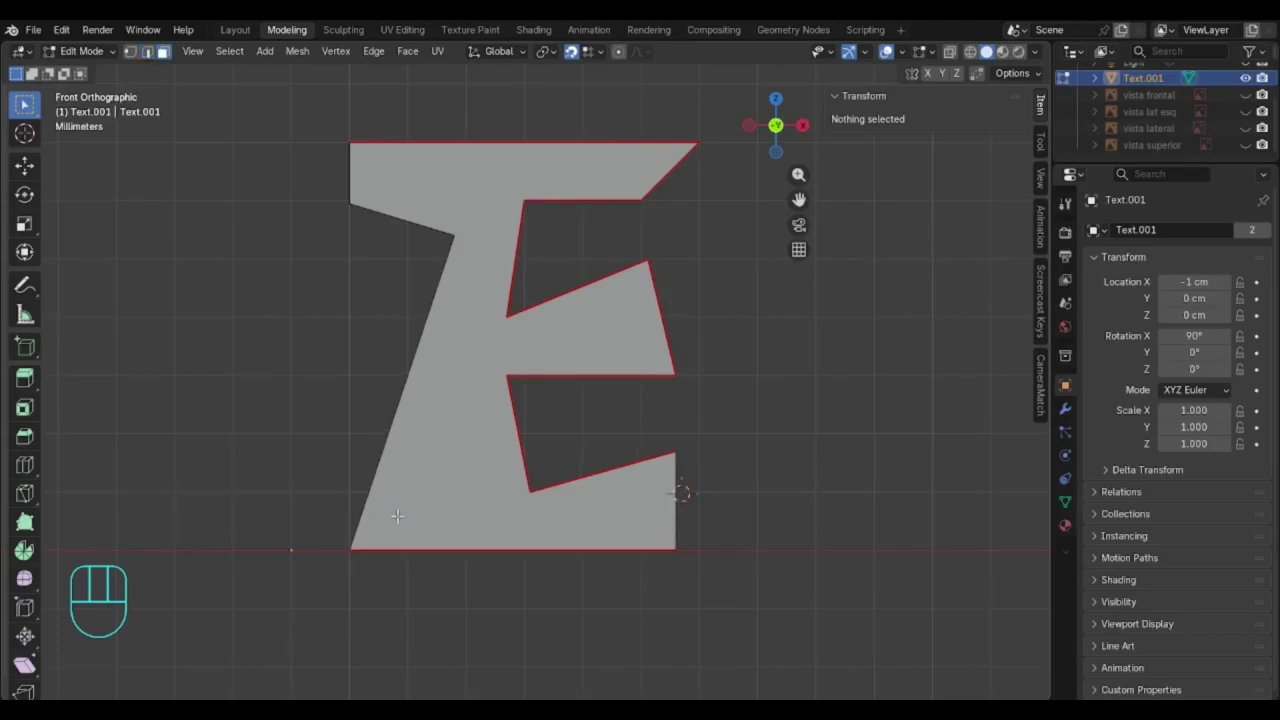
middle_drag(677, 491, 439, 504)
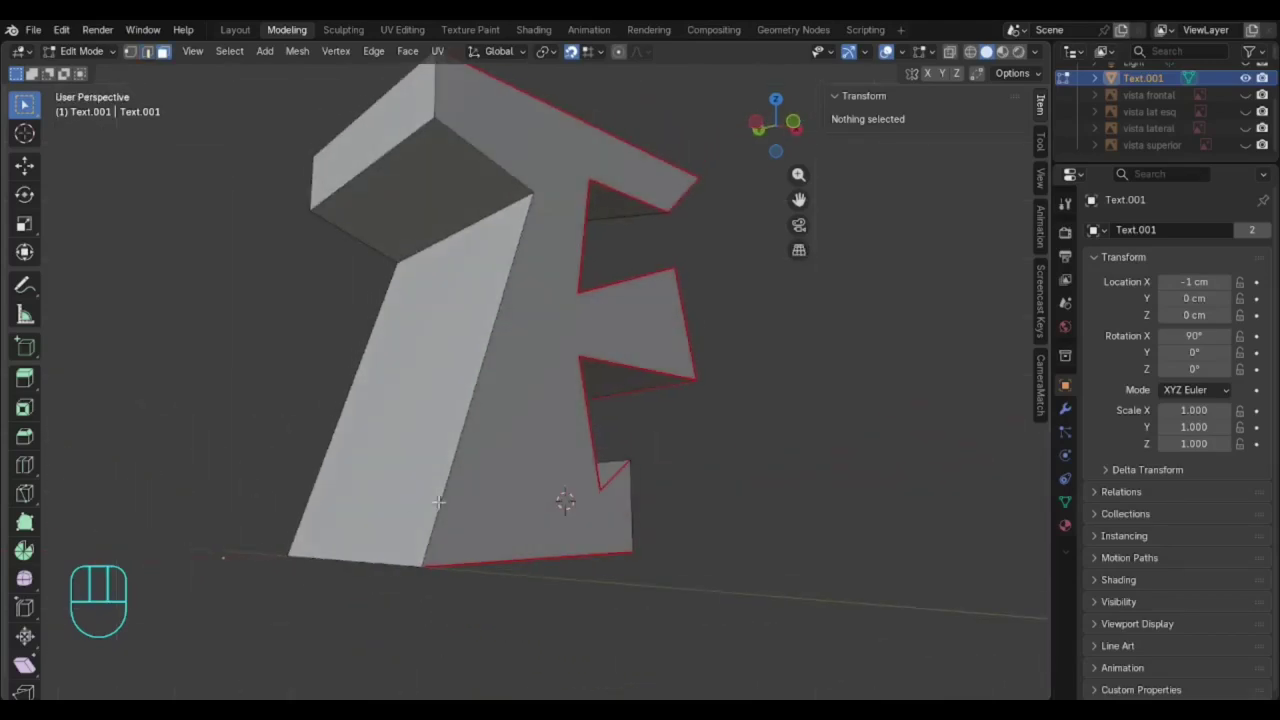
click(367, 563)
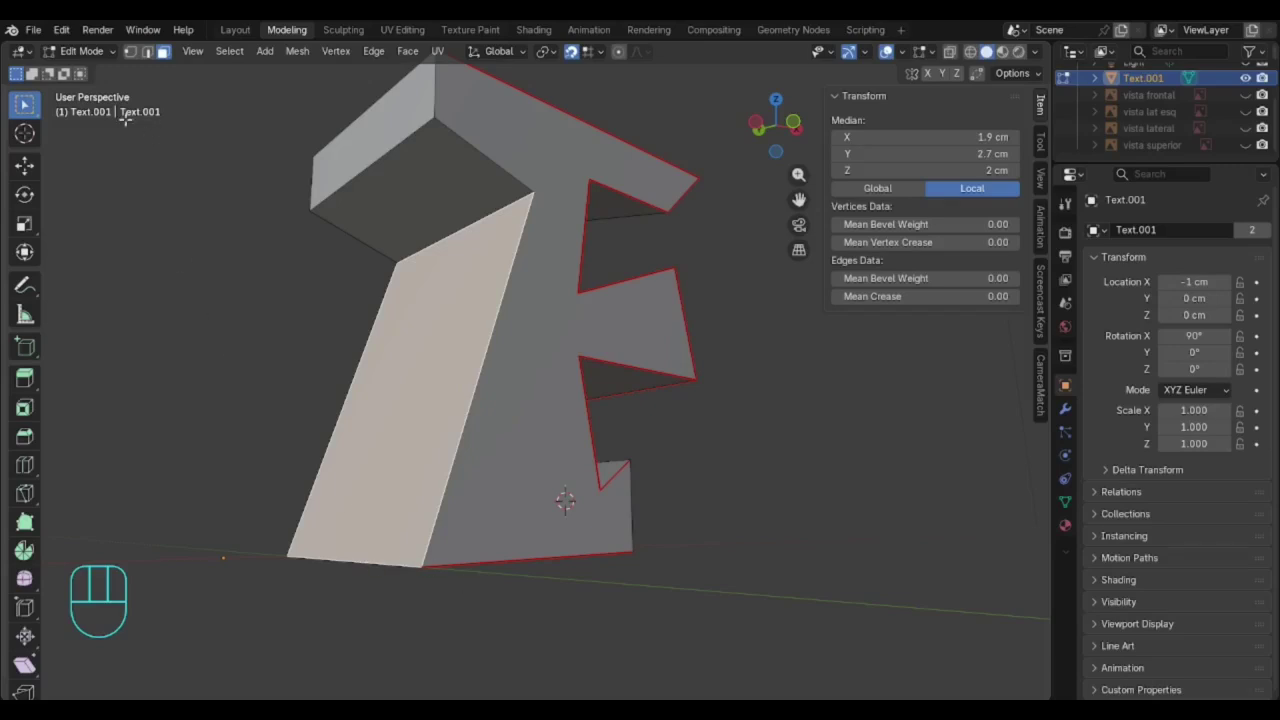
click(147, 51)
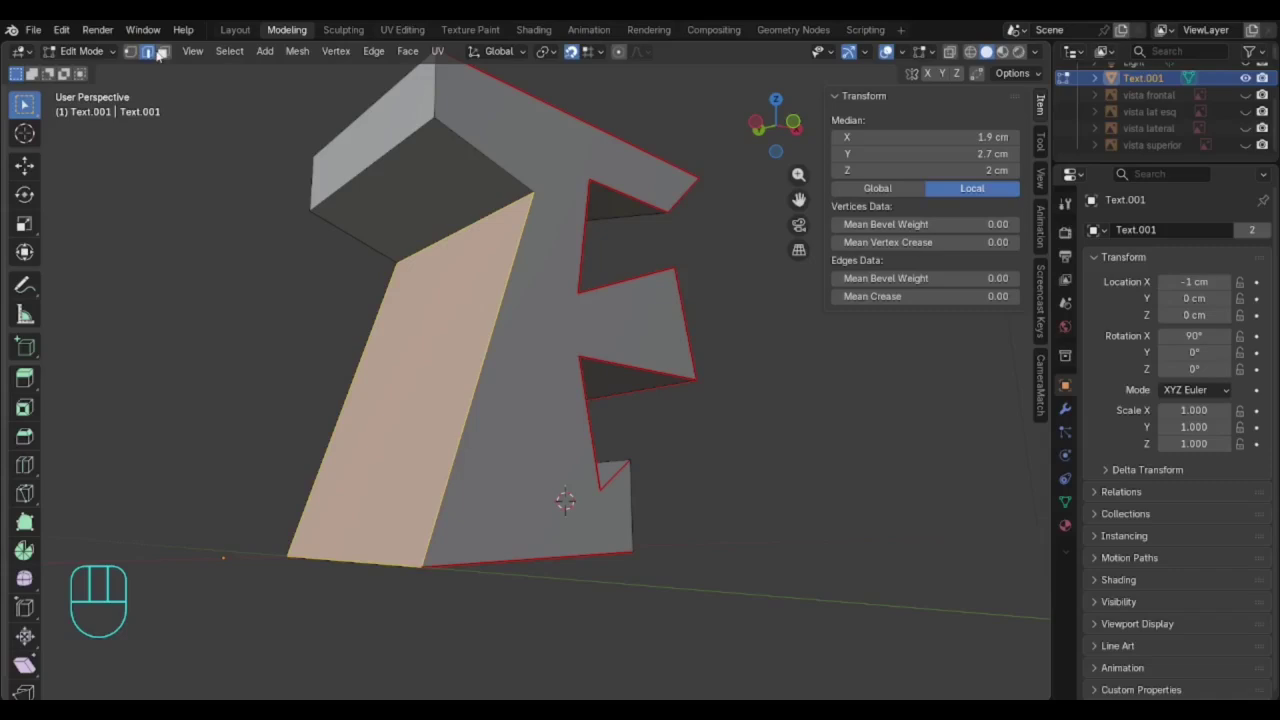
click(160, 52)
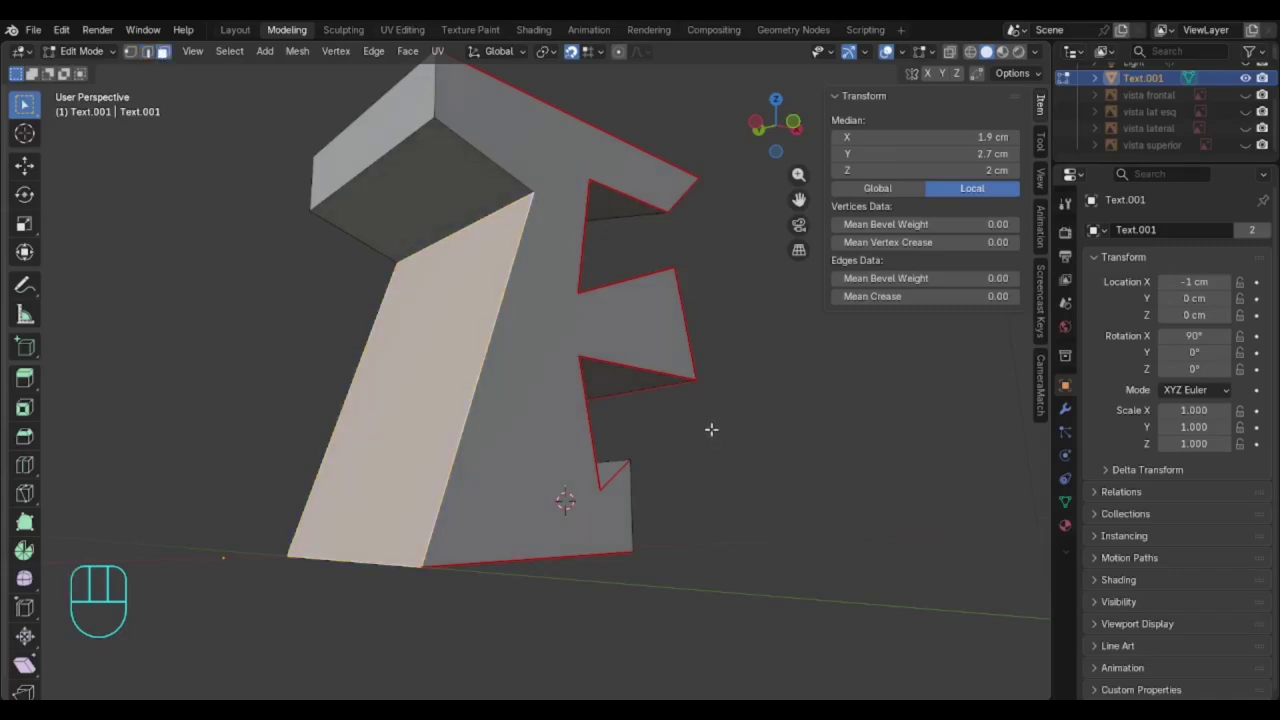
- Select the bottom arm's end face and try to move it along X in the top view
key(KP_7)
middle_drag(709, 389, 654, 517)
click(631, 524)
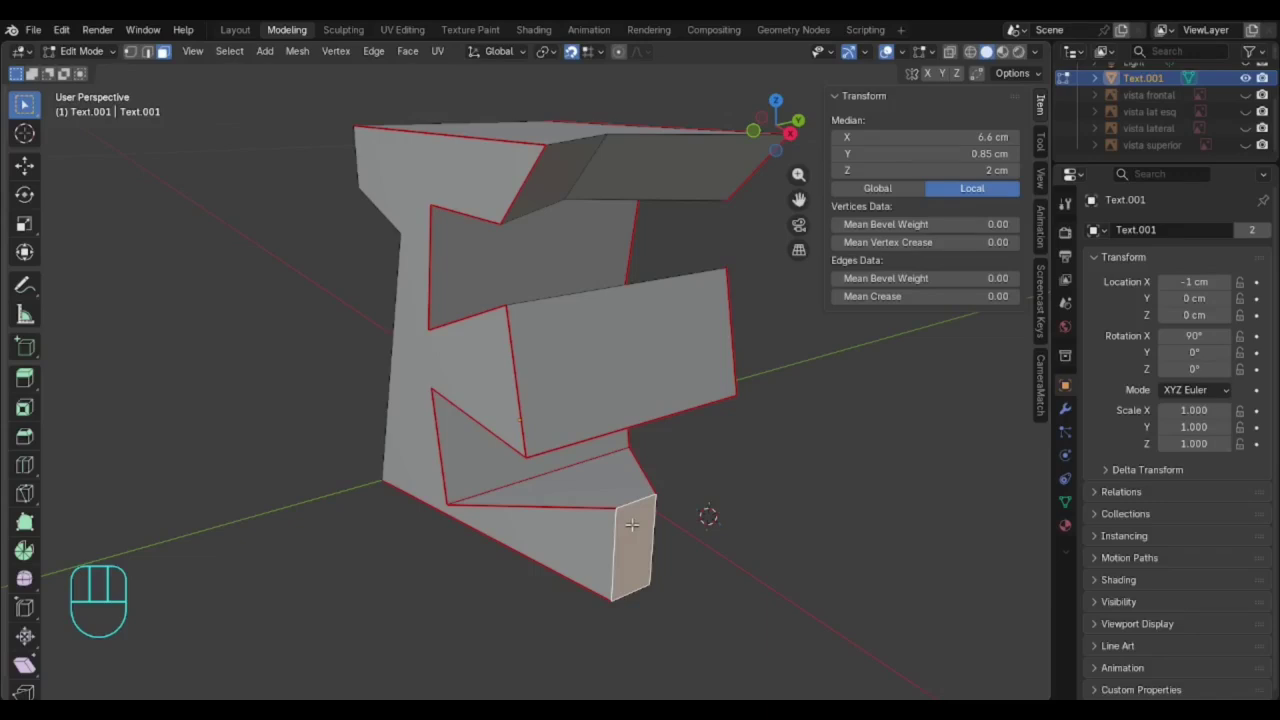
key(KP_7)
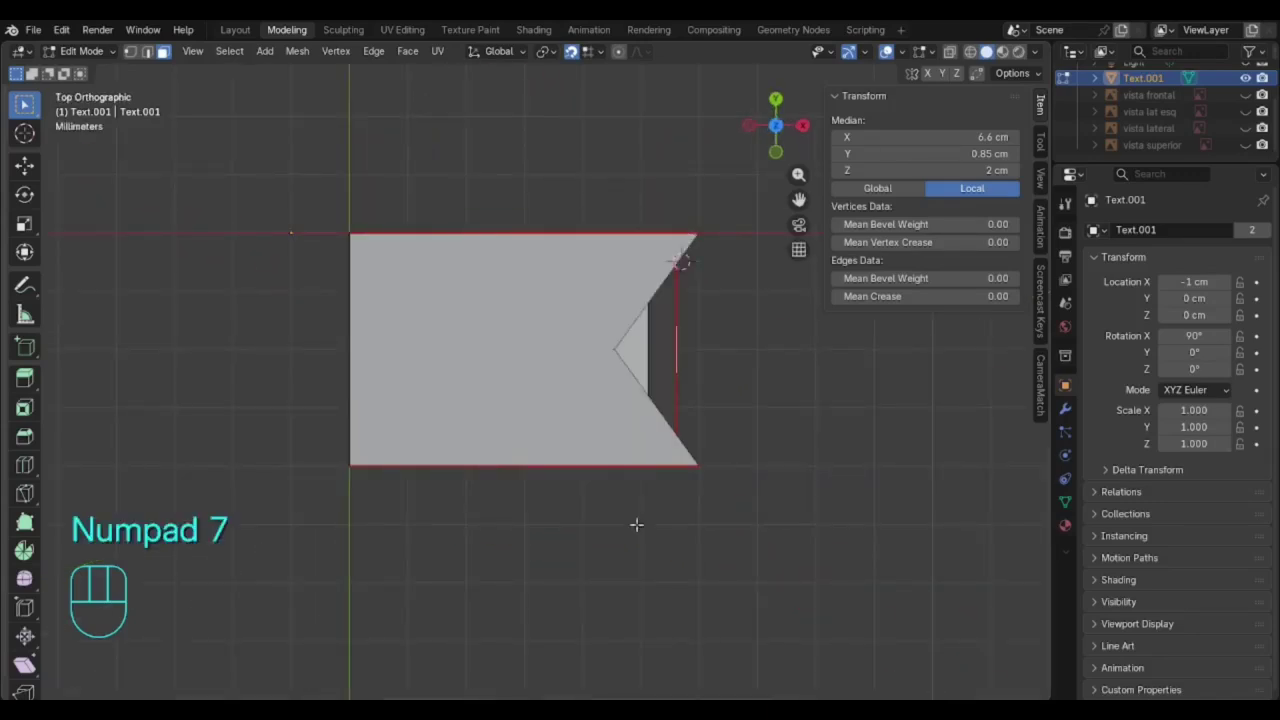
key(g)
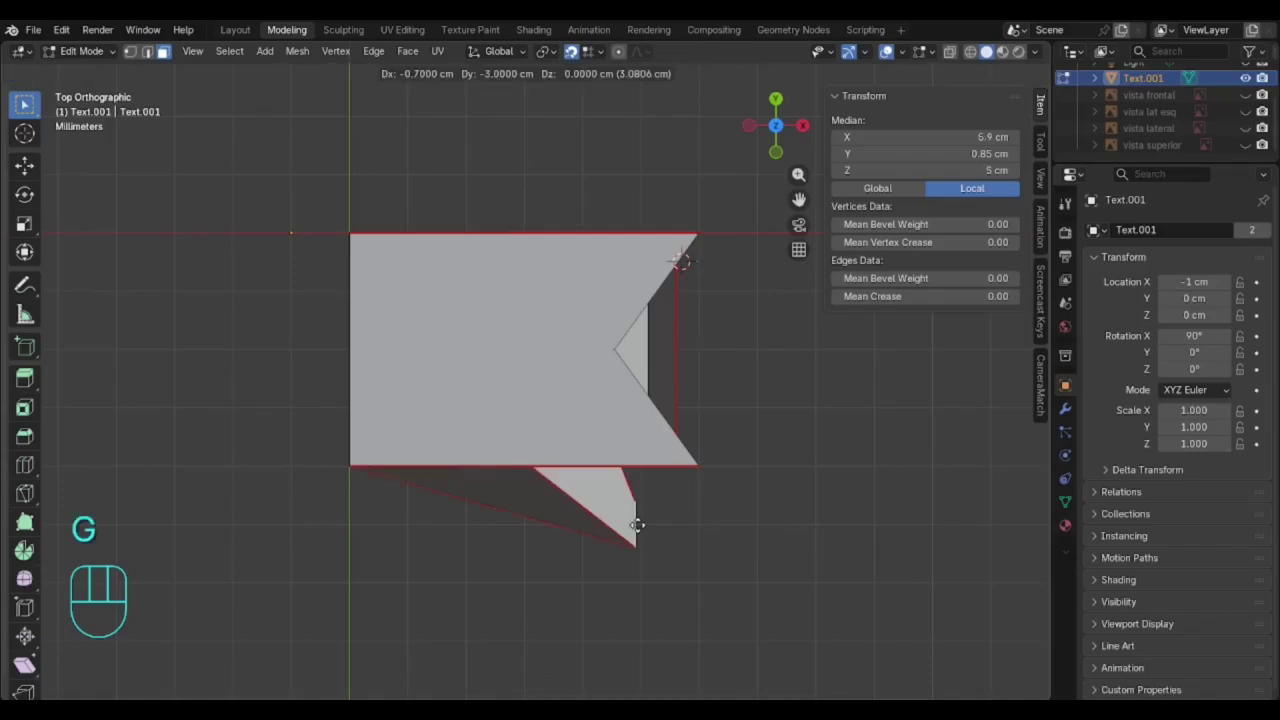
key(x)
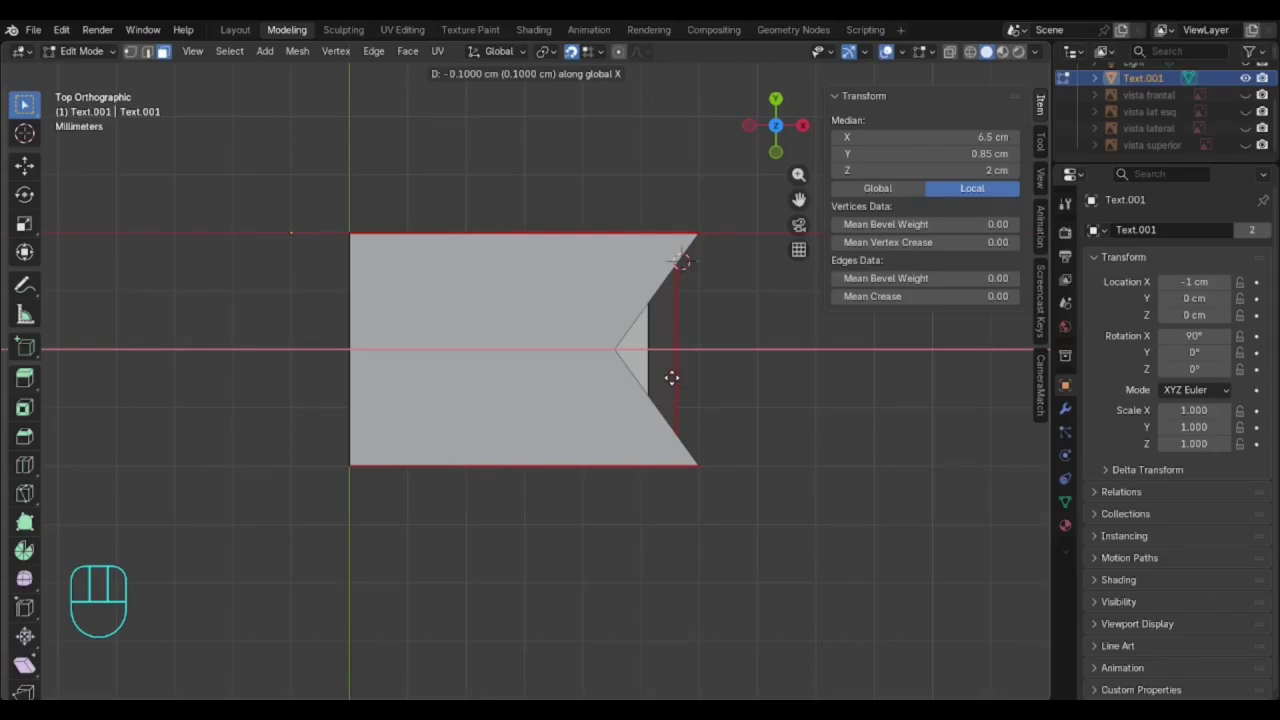
click(674, 379)
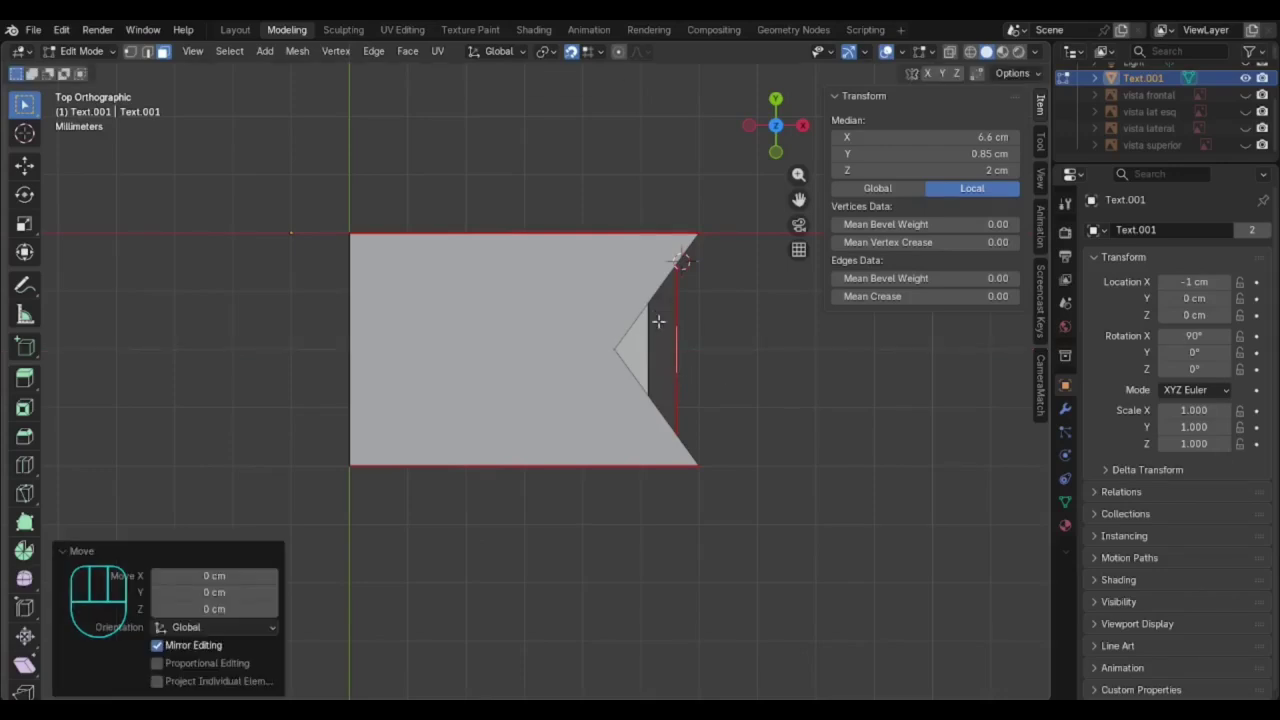
- In edge mode, select the lower edge of the middle arm's end face and show it from the front
middle_drag(657, 320, 684, 360)
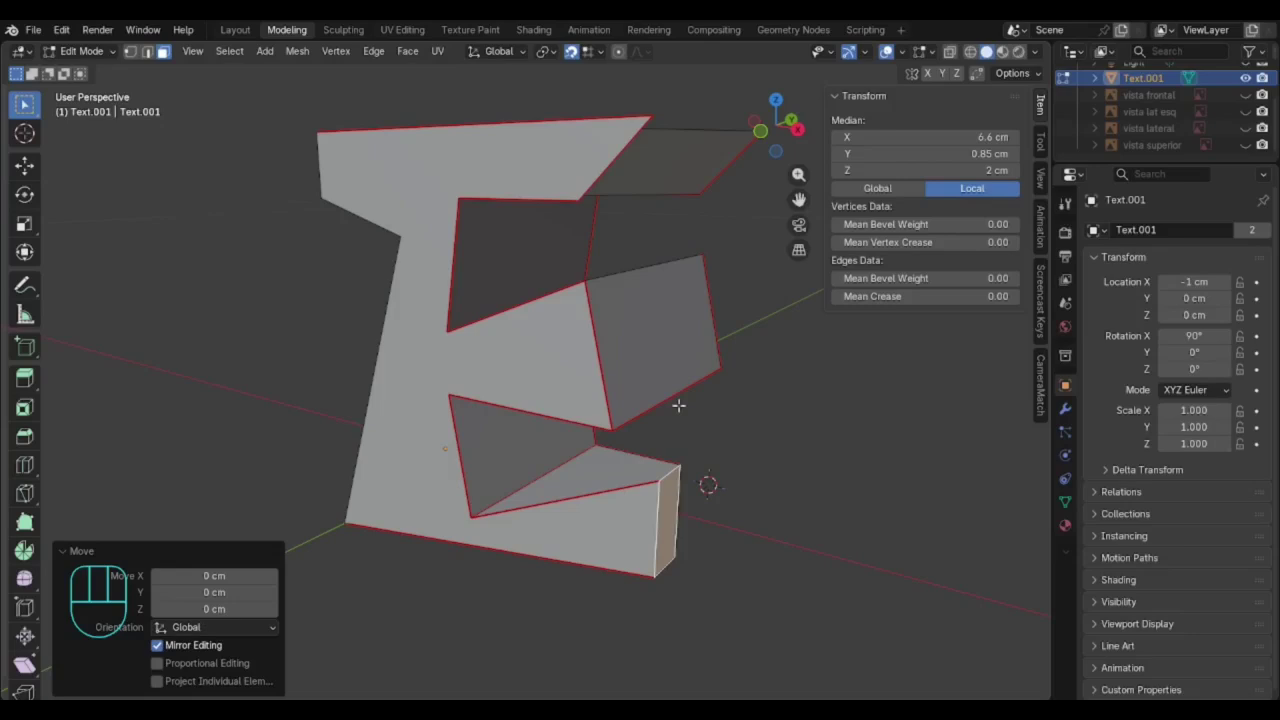
click(668, 400)
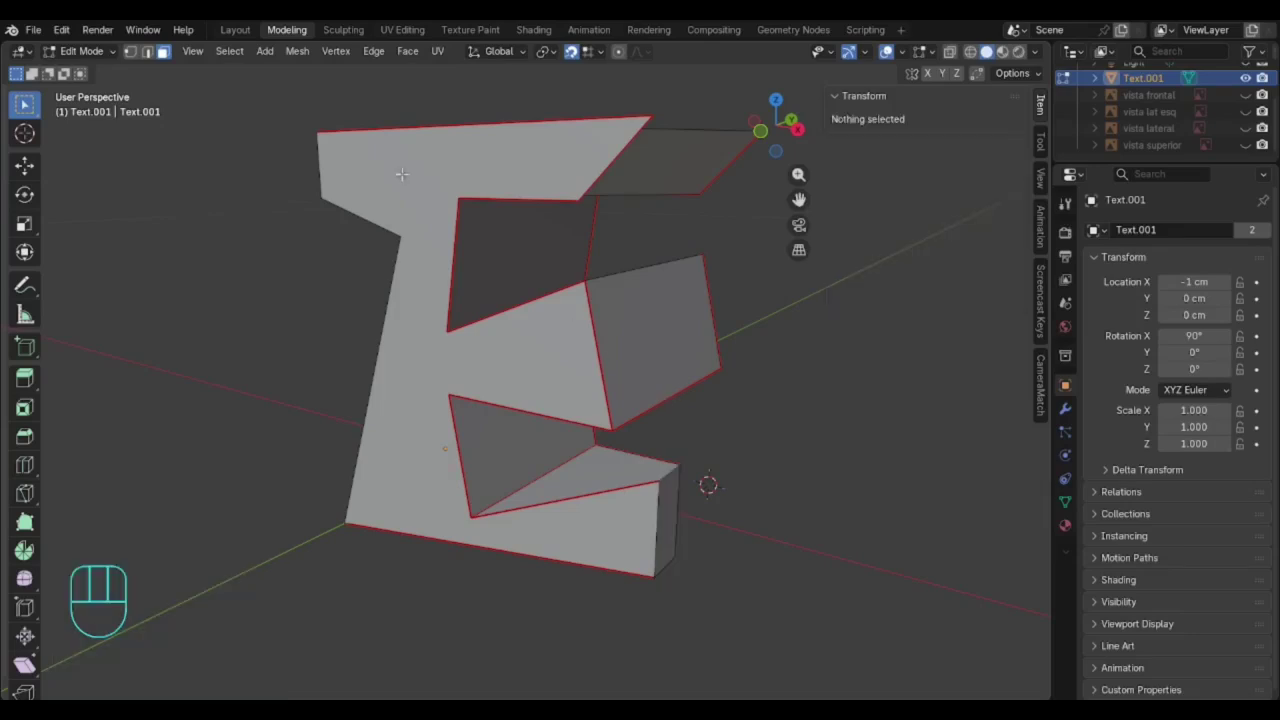
click(147, 51)
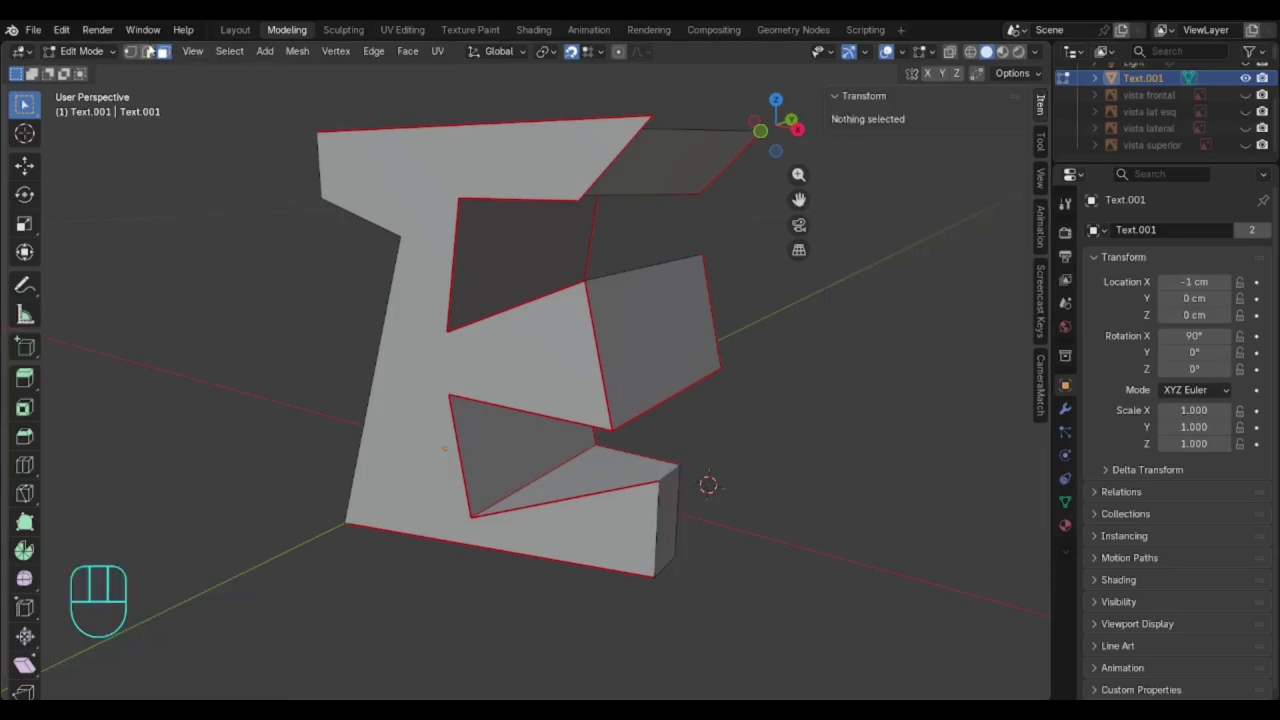
click(679, 396)
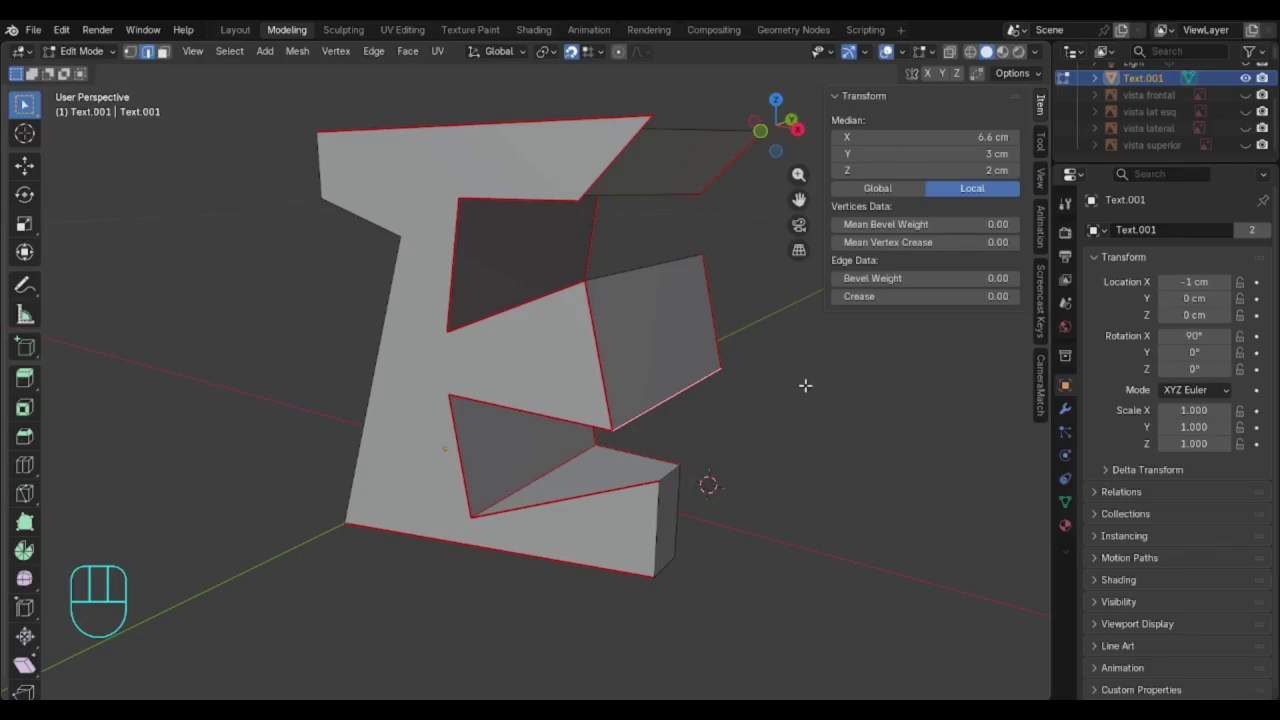
key(KP_7)
key(KP_1)
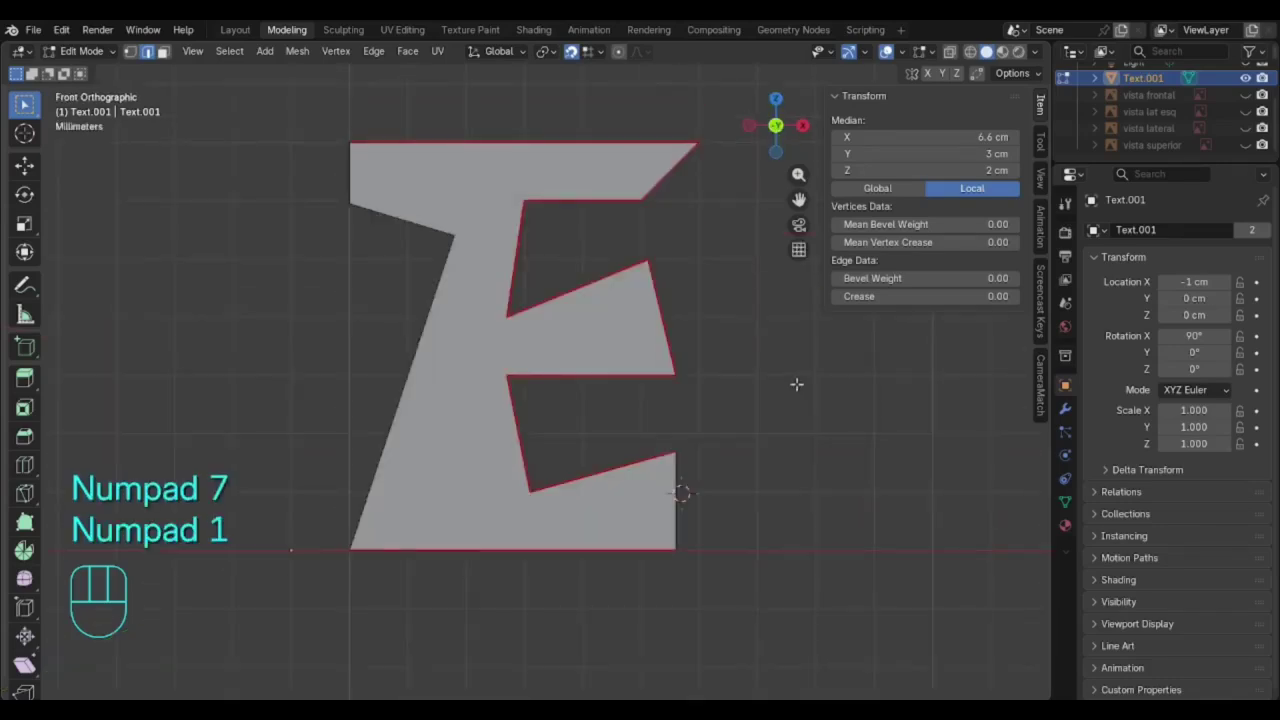